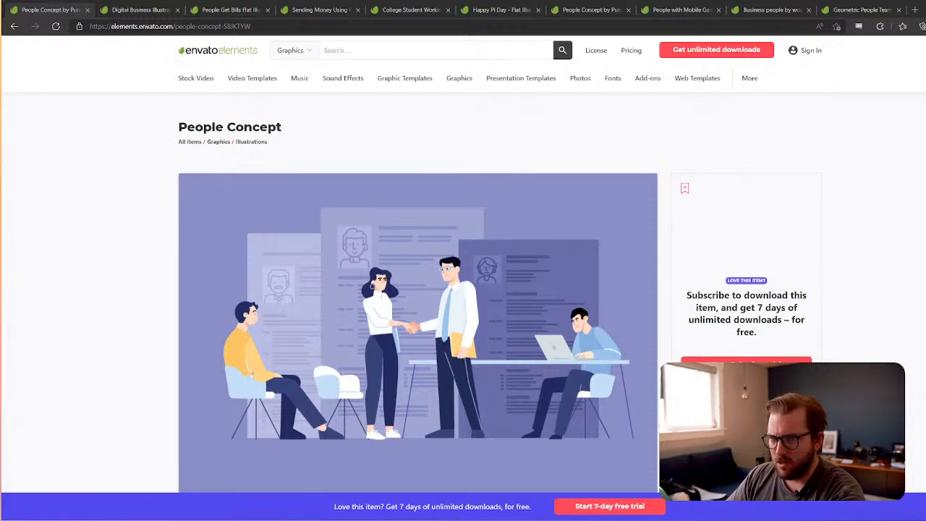
Step: Show the open Digital Business Illustrations page and examine its main artwork and the thumbnails of the set
click(141, 10)
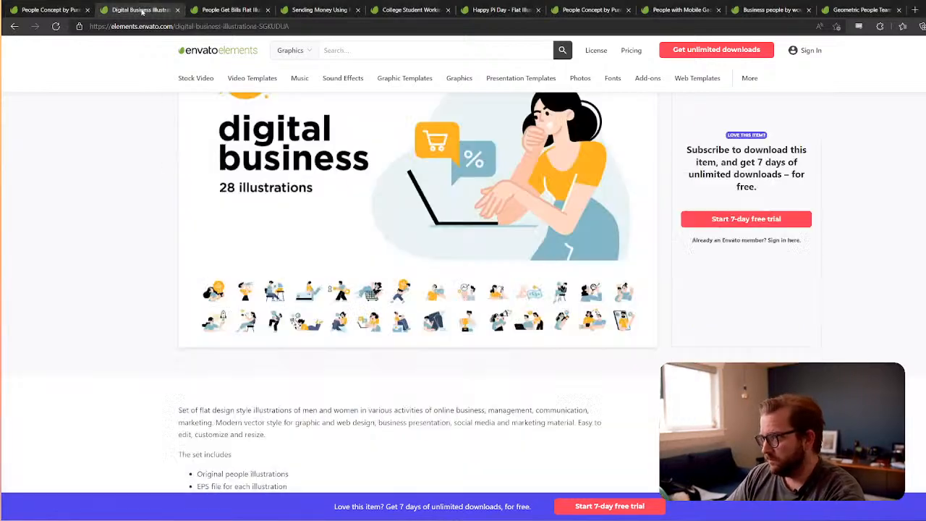
scroll(344, 276, up, 3)
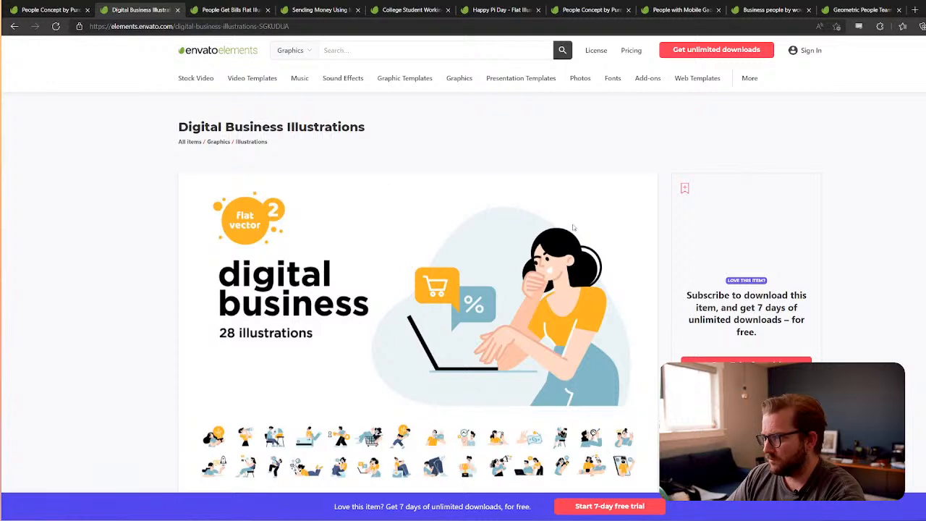
scroll(458, 381, down, 1)
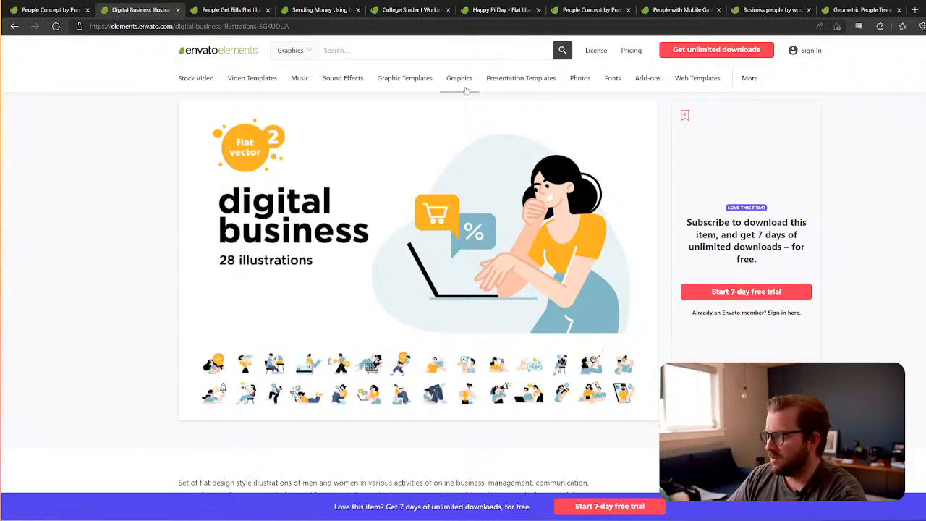
Step: Open the After Effects category of the video templates and look over the listed templates
mouse_move(469, 90)
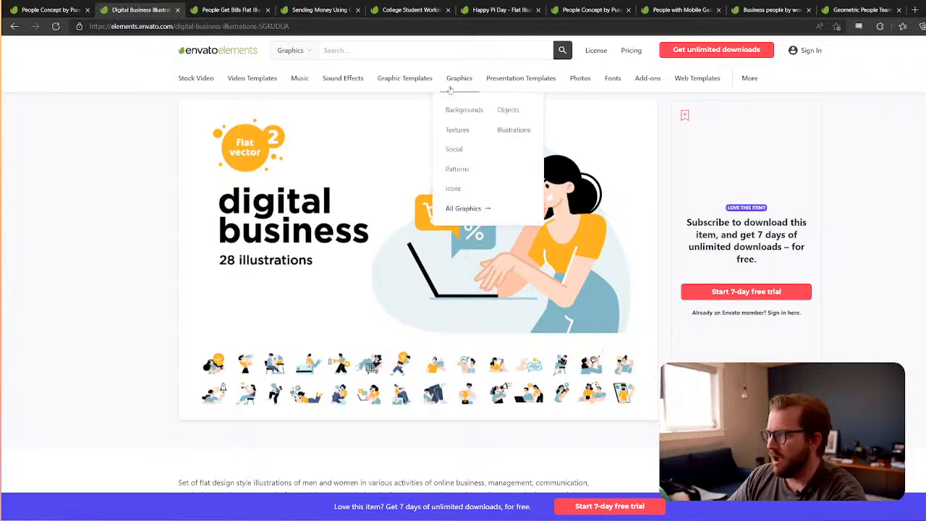
mouse_move(399, 85)
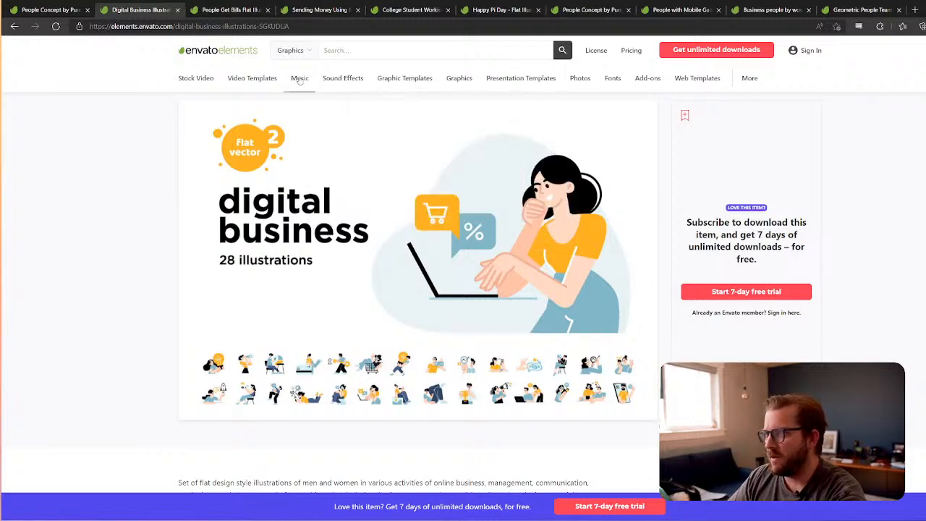
mouse_move(299, 79)
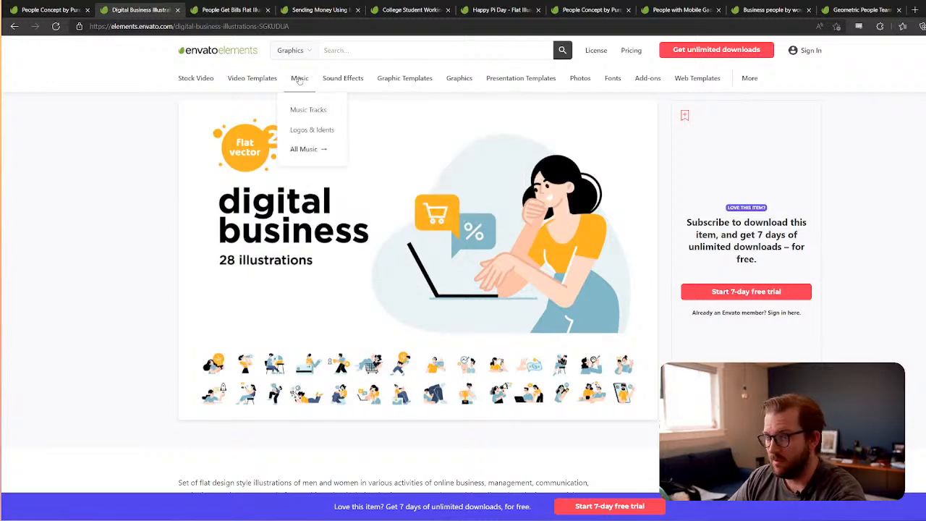
mouse_move(253, 87)
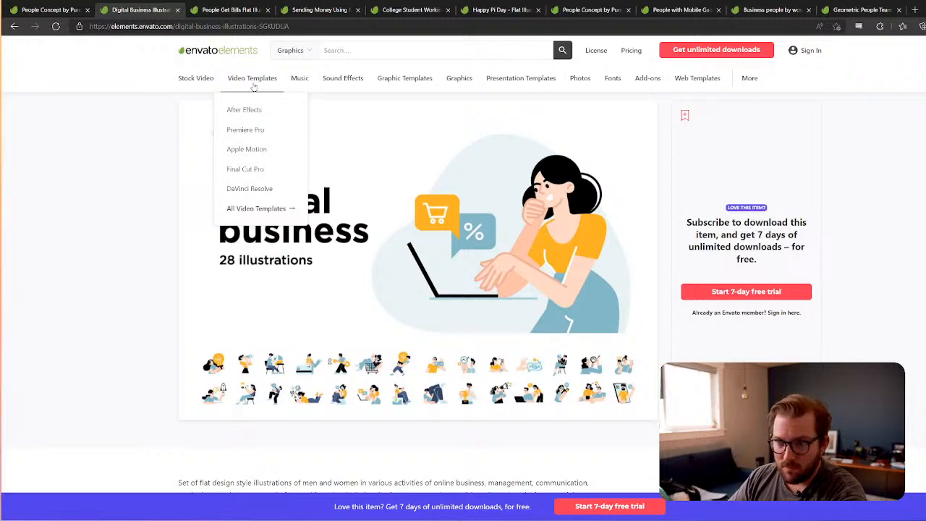
click(244, 109)
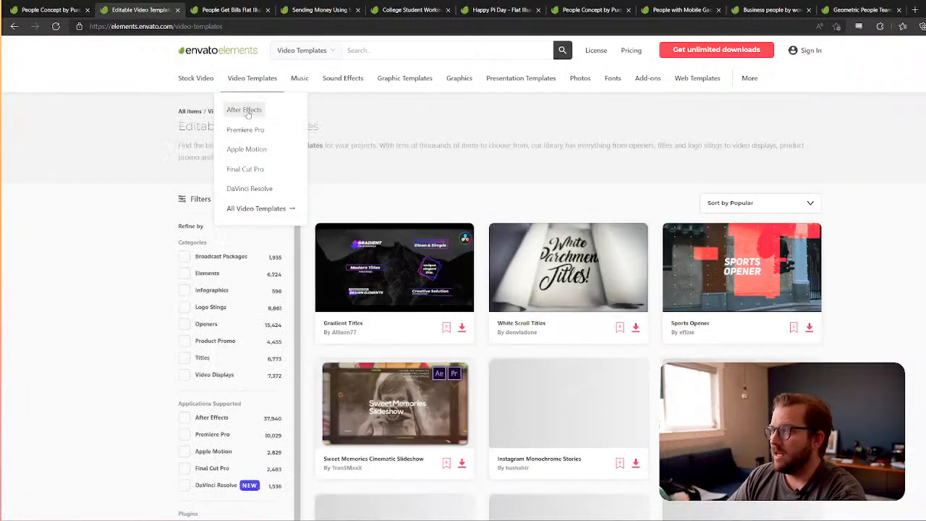
scroll(470, 254, down, 5)
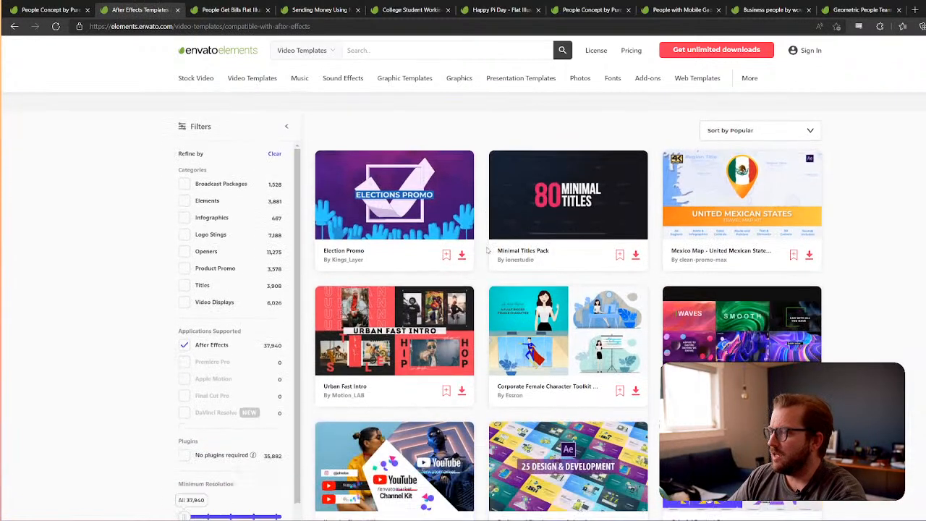
scroll(488, 249, down, 4)
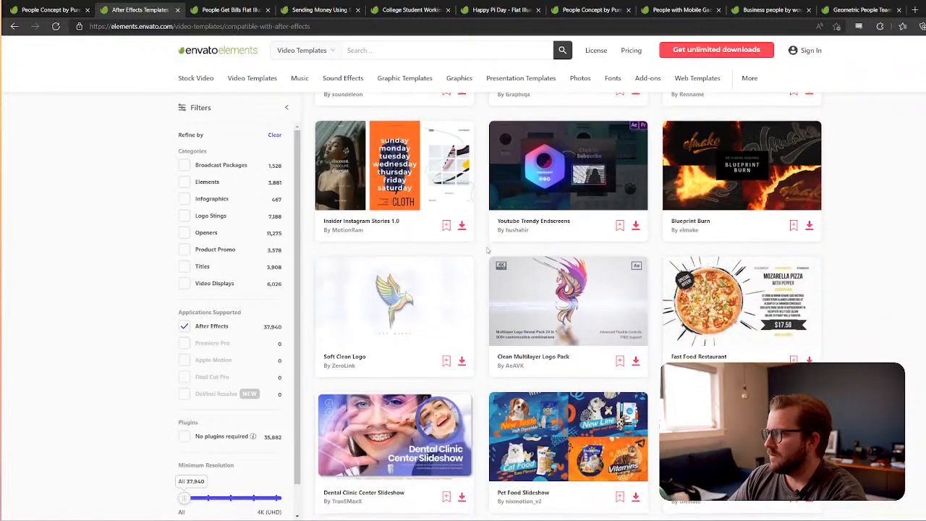
scroll(489, 253, up, 5)
scroll(489, 257, up, 4)
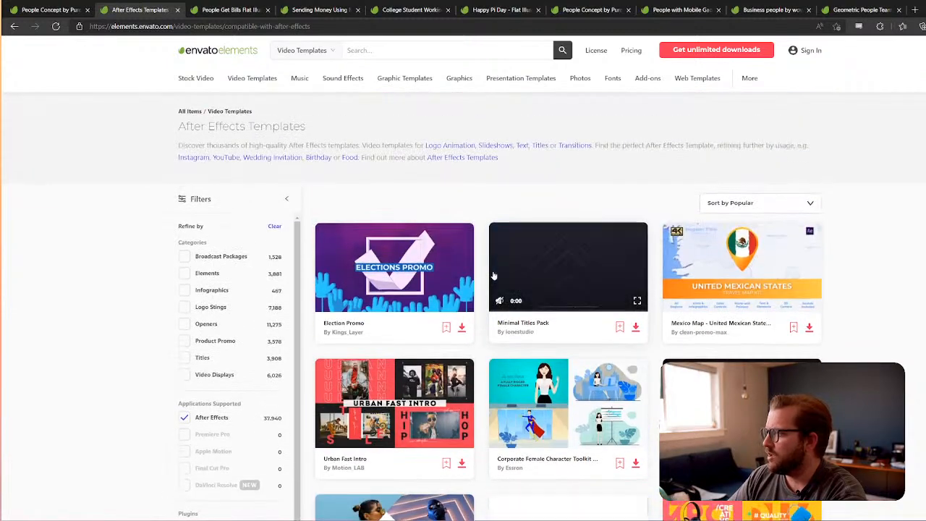
Step: Try to sign in to the Envato Elements account with the username and account password
click(812, 53)
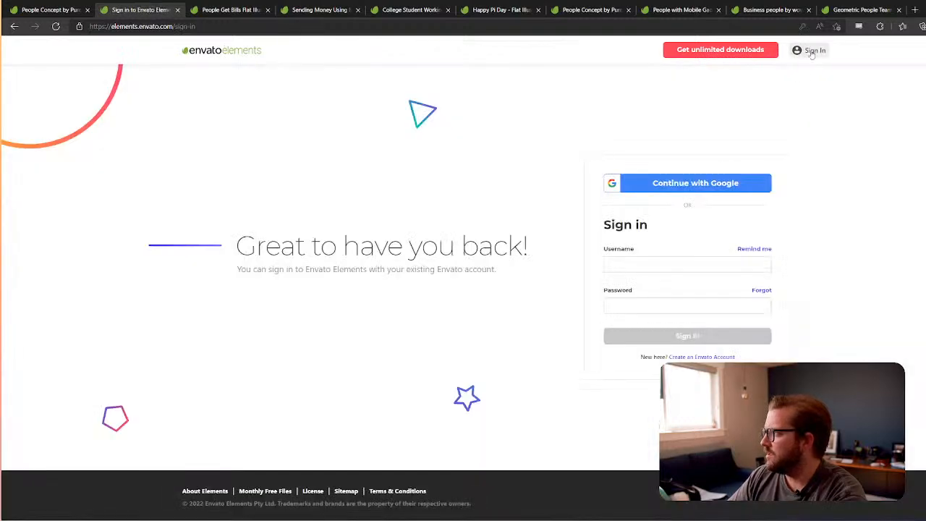
click(692, 343)
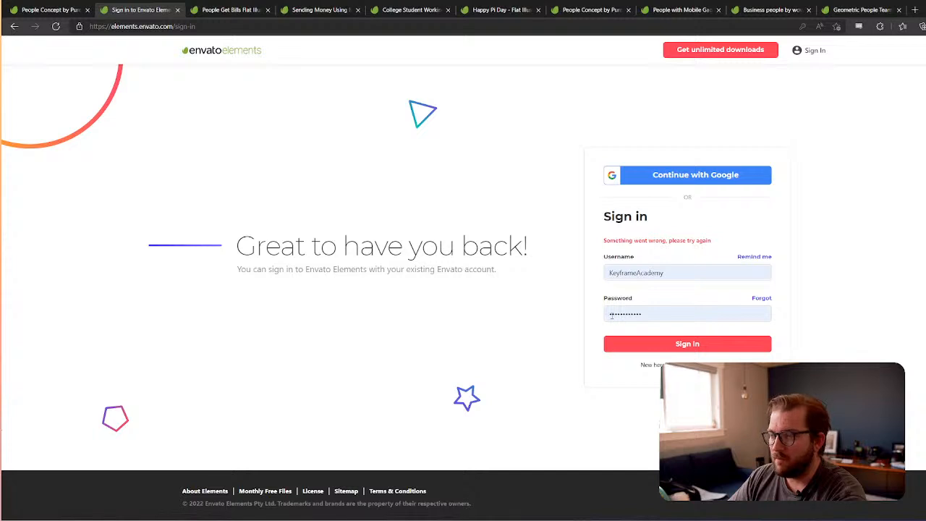
click(713, 347)
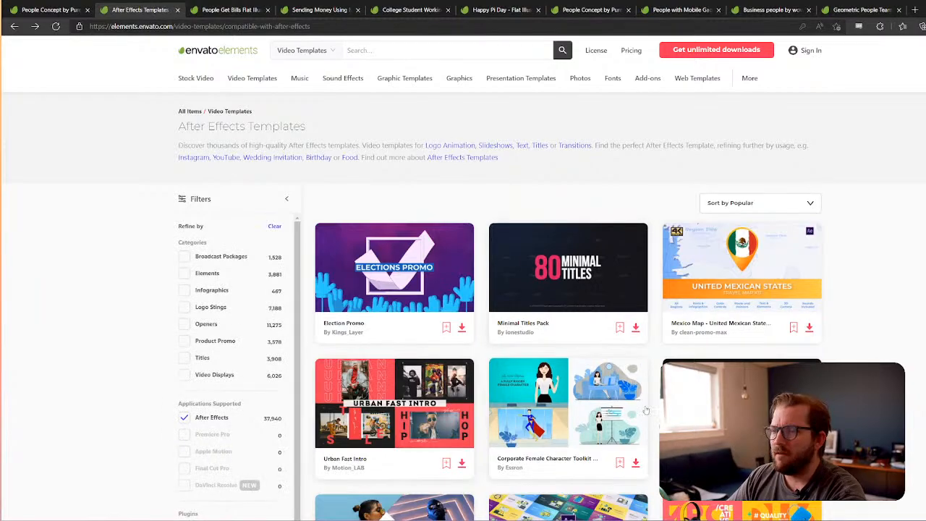
Step: Browse the After Effects template listing to the end of its first page, examining the kinds of templates offered
scroll(606, 473, down, 5)
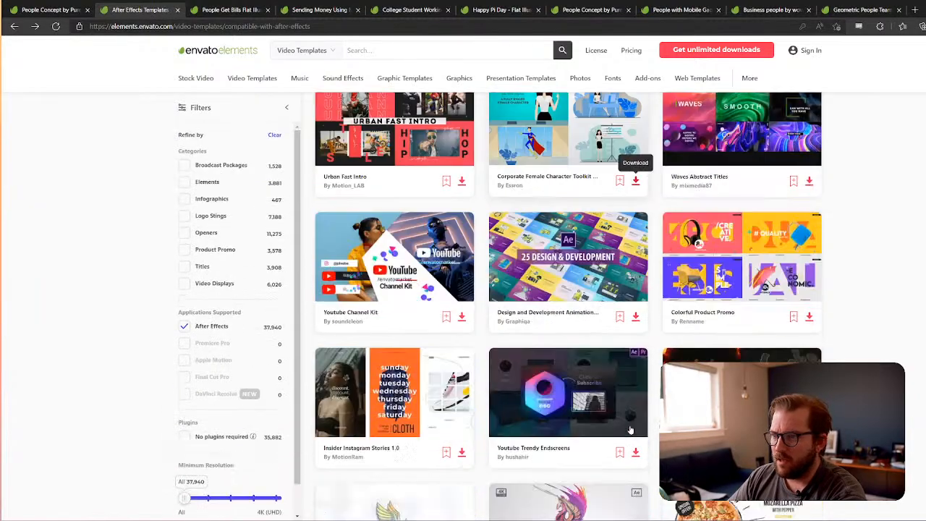
scroll(606, 474, down, 8)
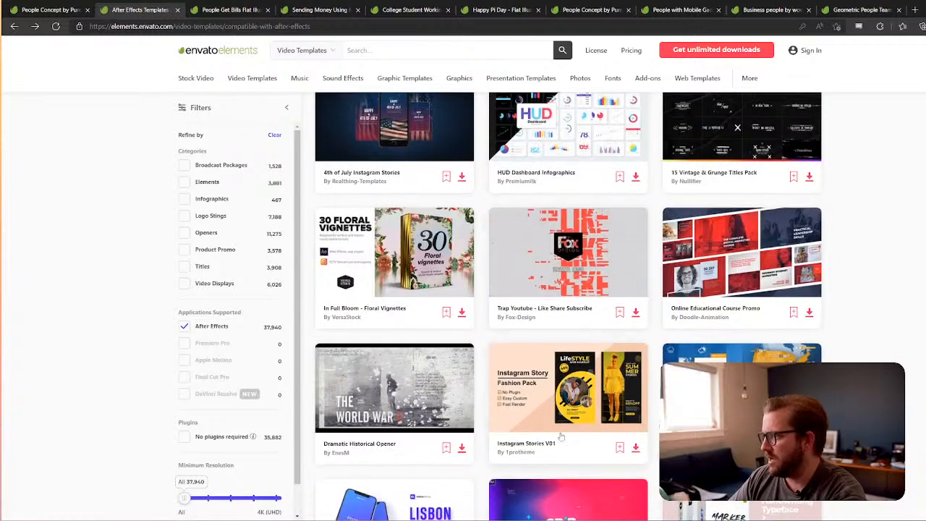
scroll(543, 421, up, 5)
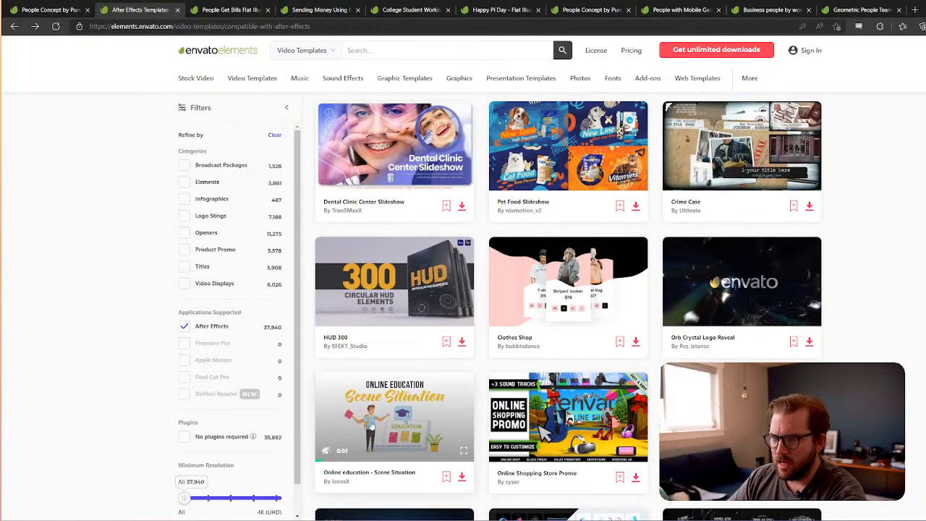
scroll(392, 409, down, 1)
scroll(393, 410, down, 2)
scroll(393, 409, down, 6)
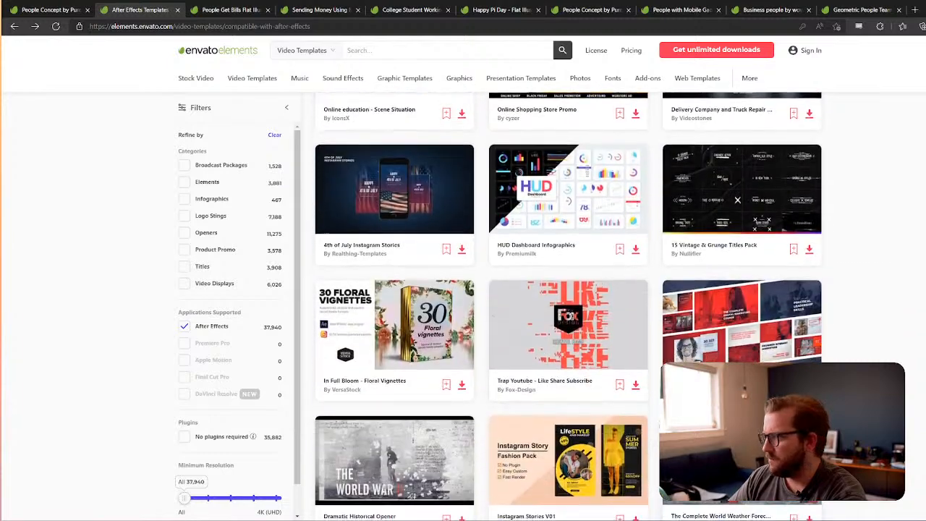
scroll(392, 409, down, 3)
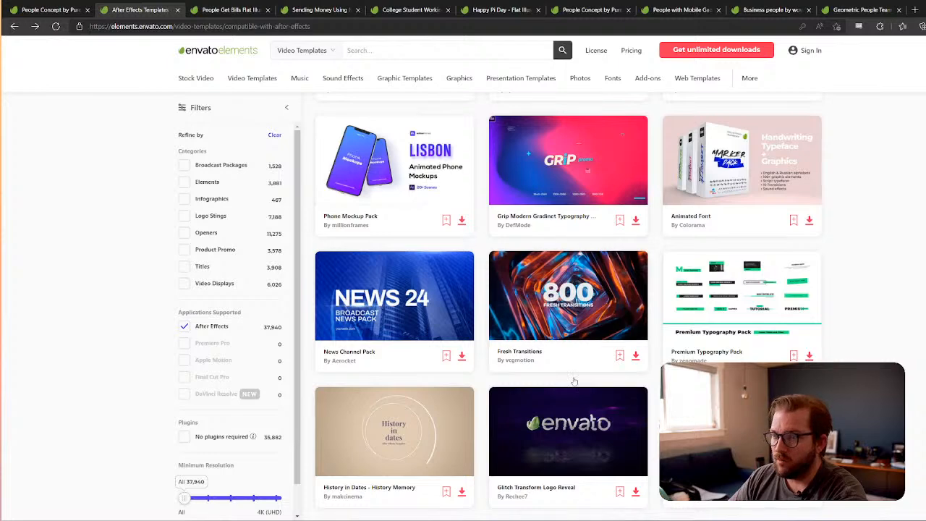
mouse_move(424, 446)
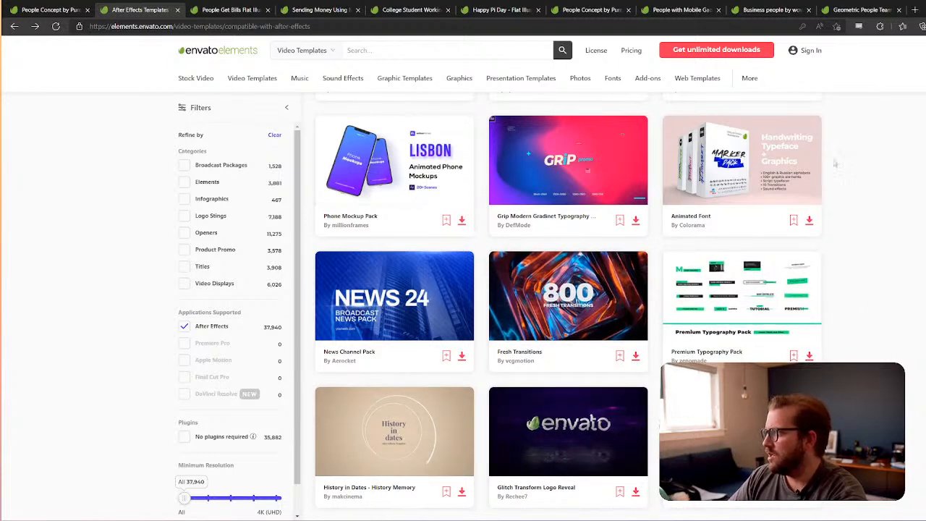
scroll(923, 380, down, 3)
scroll(922, 380, down, 4)
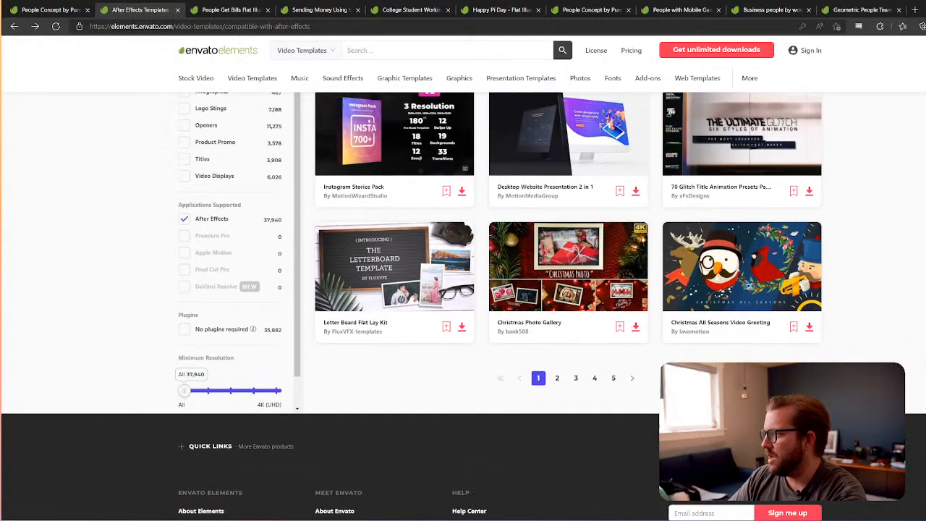
scroll(655, 406, up, 2)
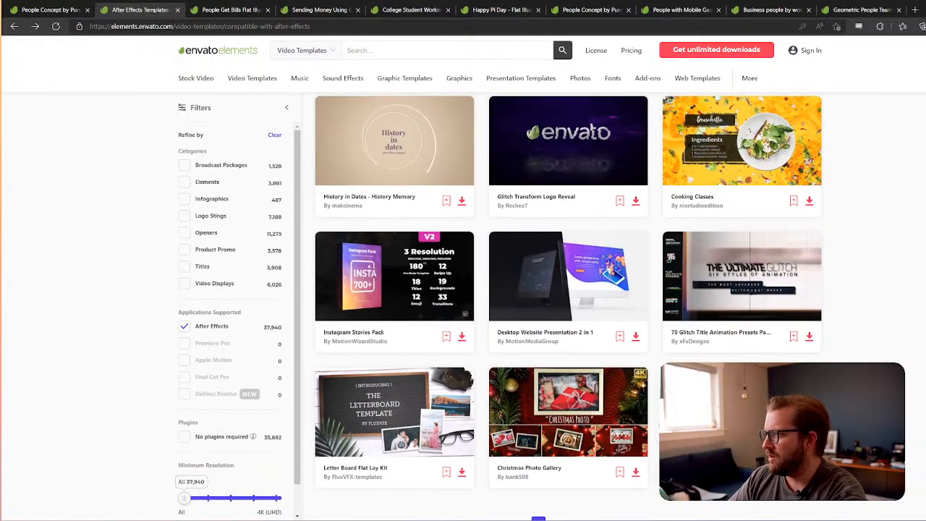
scroll(568, 303, down, 1)
scroll(462, 306, up, 1)
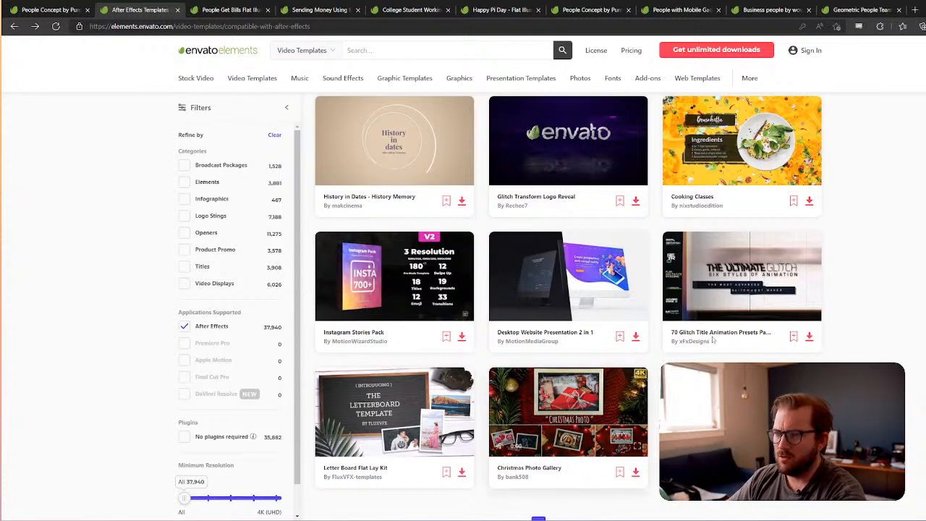
scroll(887, 317, down, 1)
scroll(887, 317, down, 1)
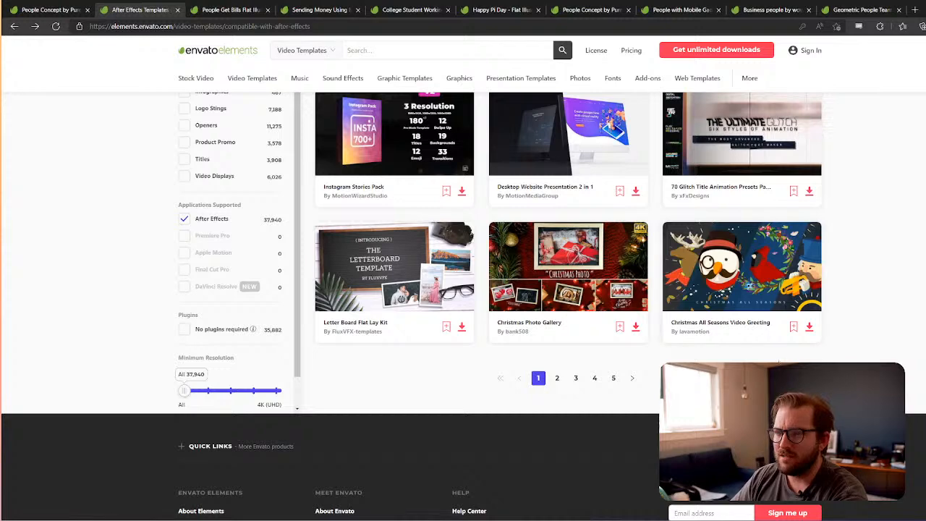
scroll(298, 385, up, 10)
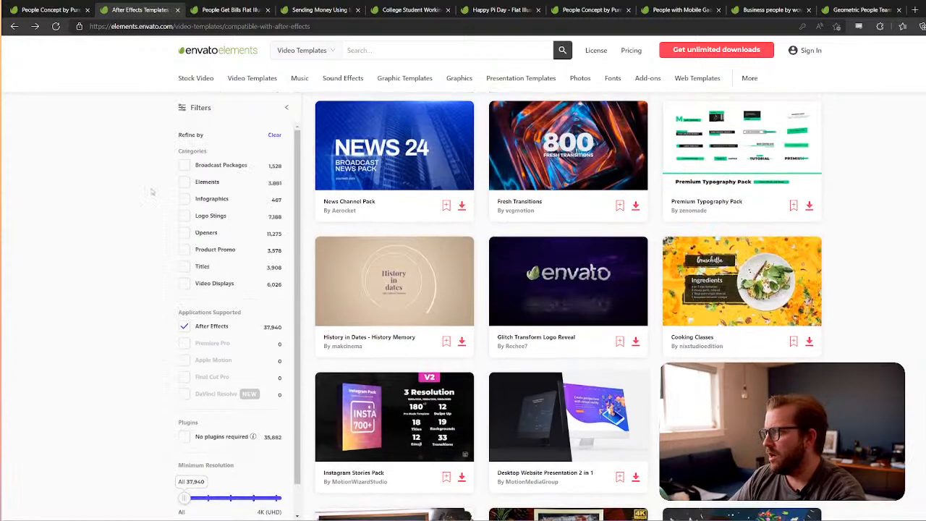
Step: Go through the remaining open illustration pages from People Get Bills to Geometric People Team, comparing their character styles
click(230, 9)
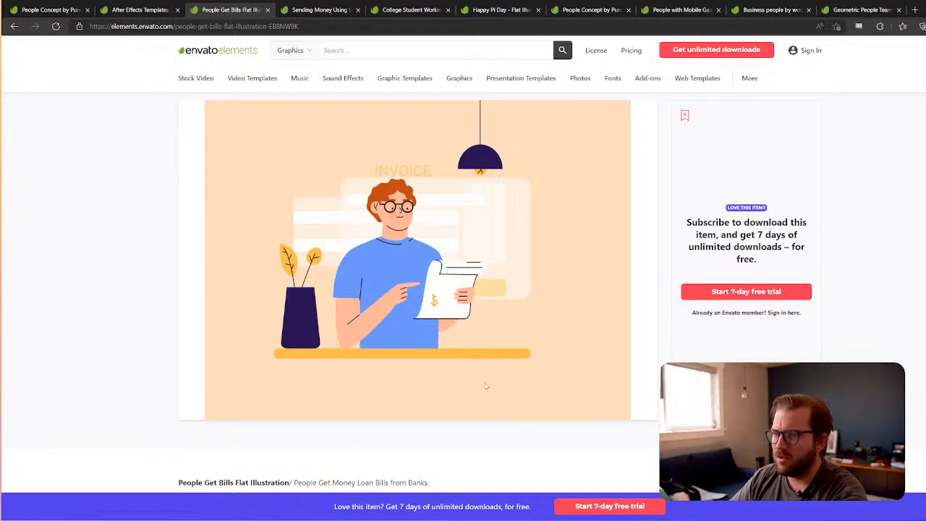
click(325, 10)
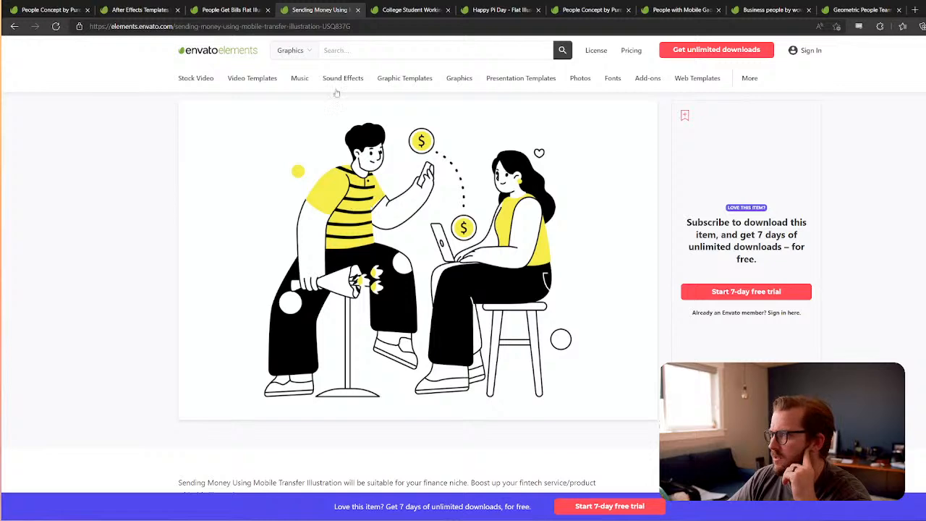
click(409, 10)
click(504, 11)
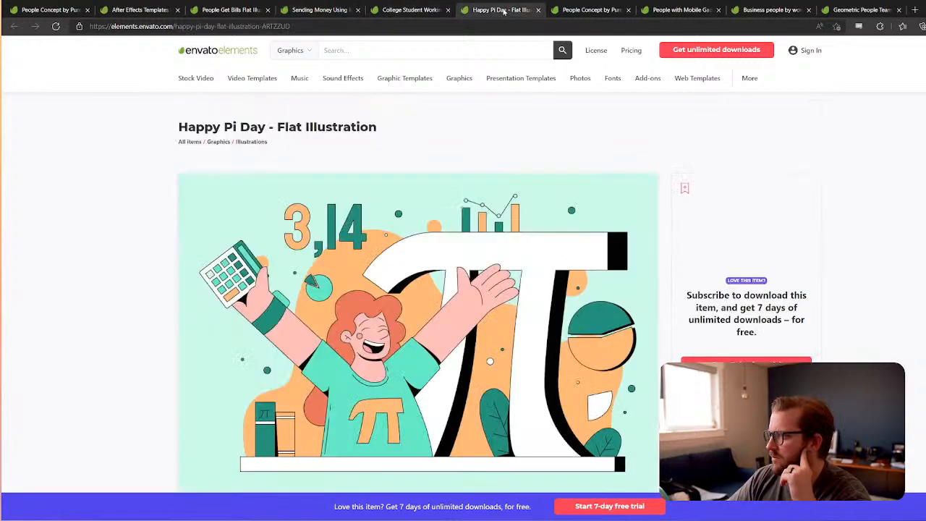
click(610, 9)
click(651, 9)
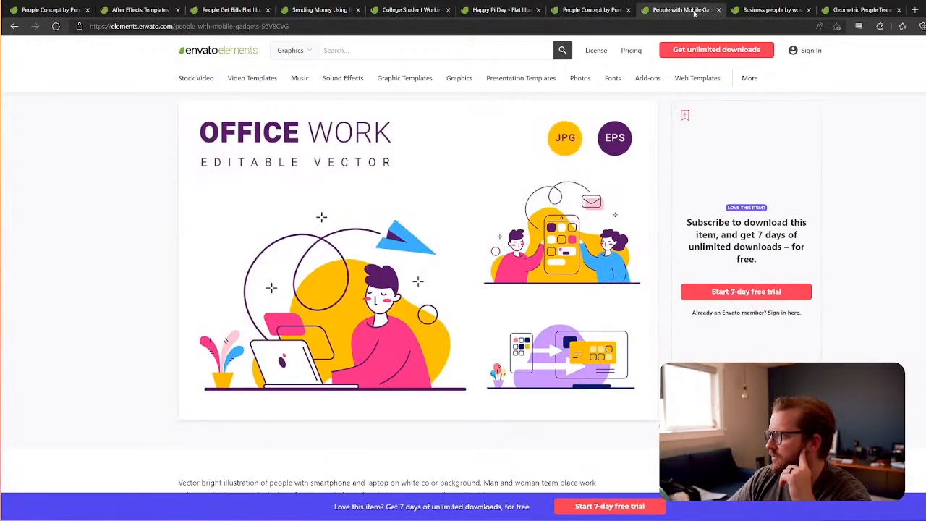
click(755, 10)
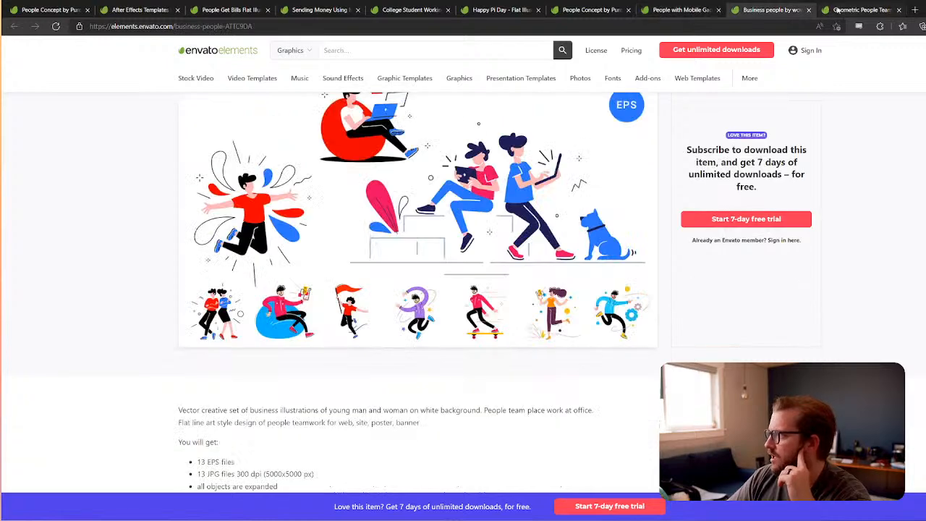
click(836, 9)
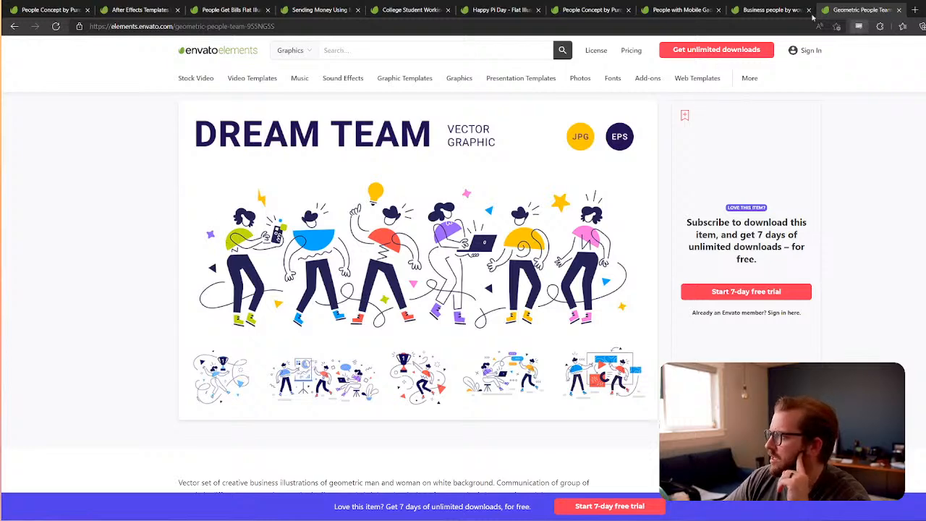
Step: Re-examine the Business People, People with Mobile Gadgets and second People Concept illustrations in reverse order
click(785, 11)
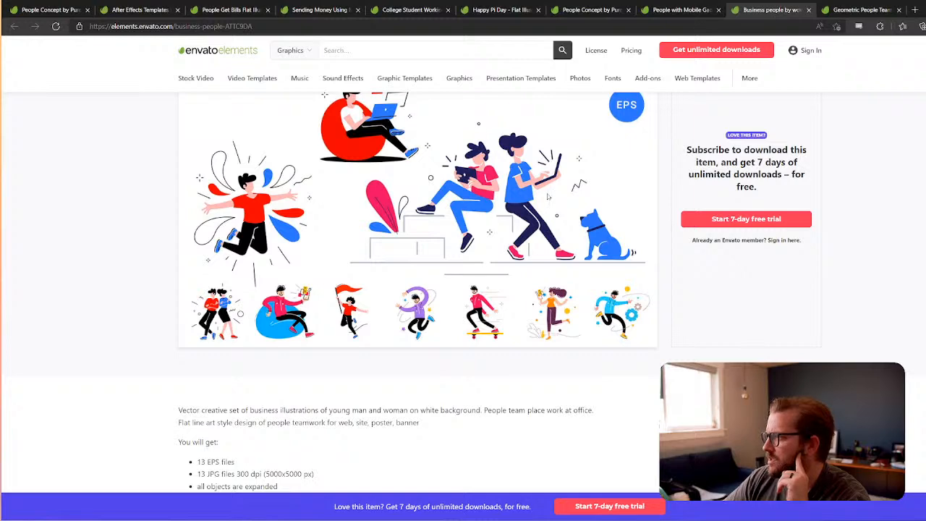
scroll(445, 171, up, 1)
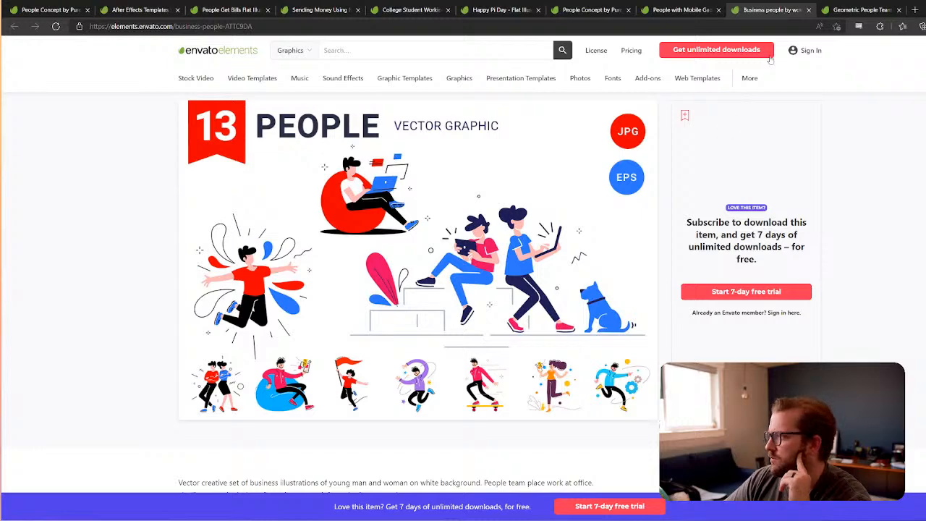
click(684, 10)
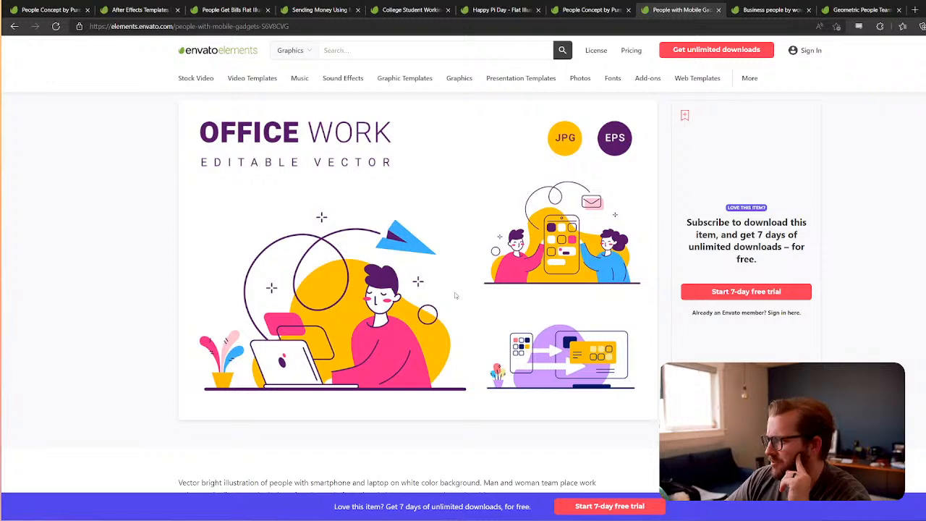
click(611, 10)
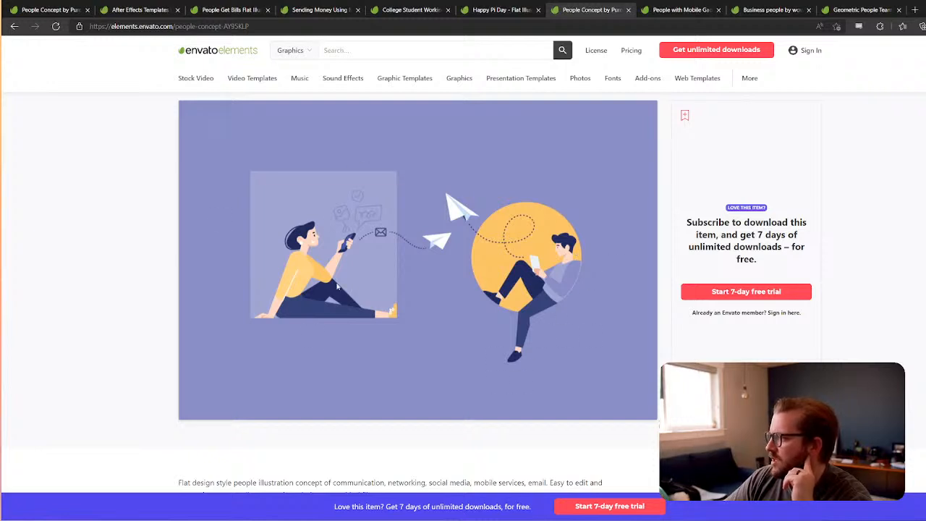
Step: Revisit the open illustration pages in reverse from Happy Pi Day to the first People Concept, comparing their styles, and return to the After Effects templates
click(499, 10)
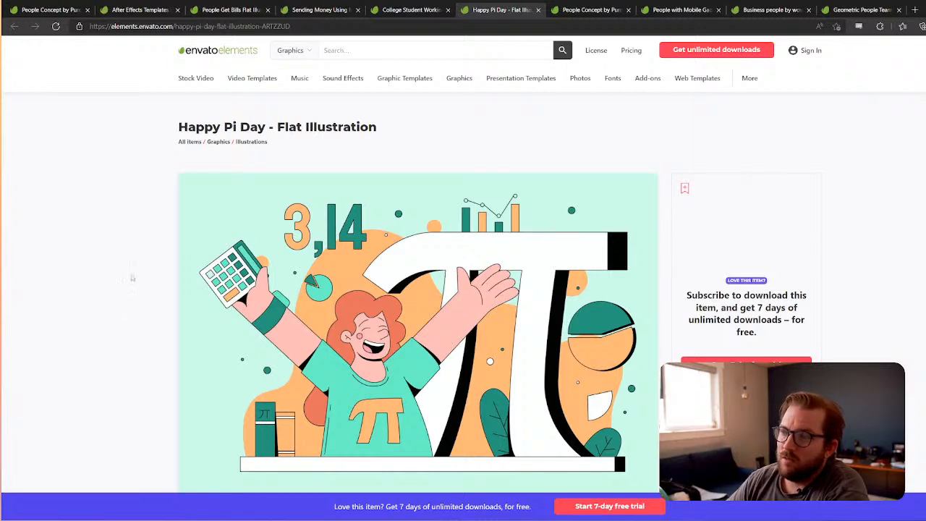
click(401, 15)
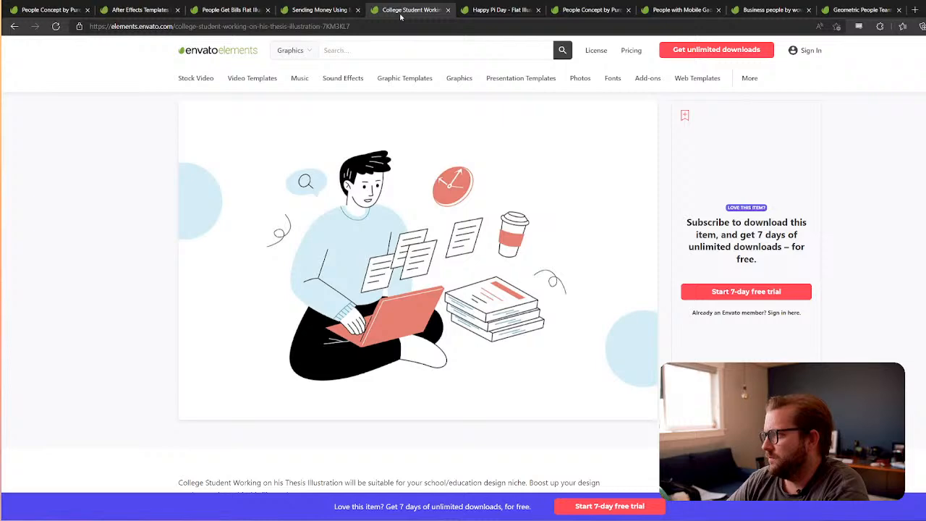
click(338, 16)
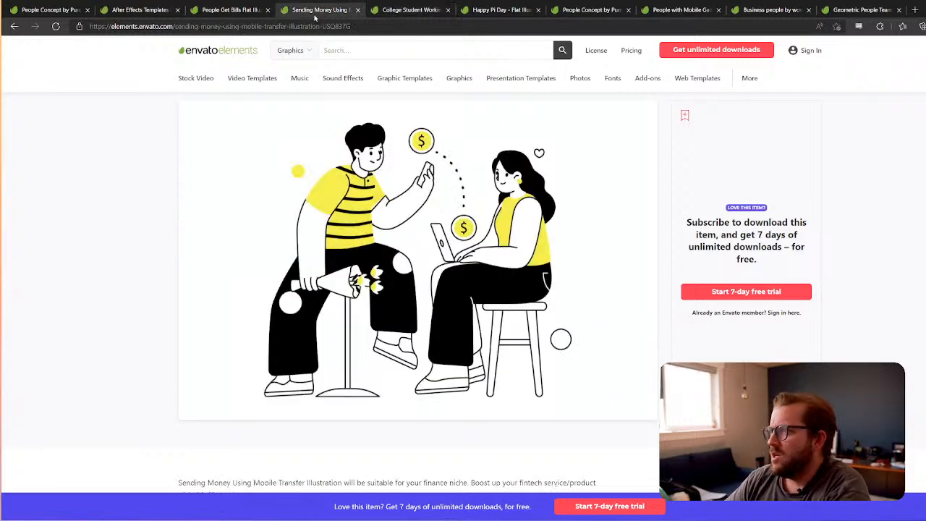
click(229, 12)
click(45, 12)
click(137, 11)
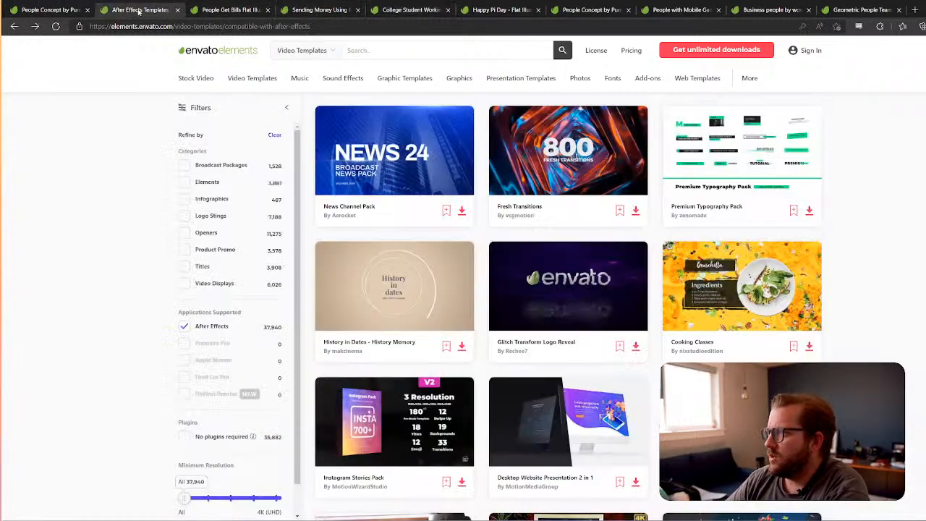
Step: Cycle through the open pages from Happy Pi Day to Geometric People Team, then from the first People Concept to Sending Money, comparing character styles
click(501, 10)
click(589, 10)
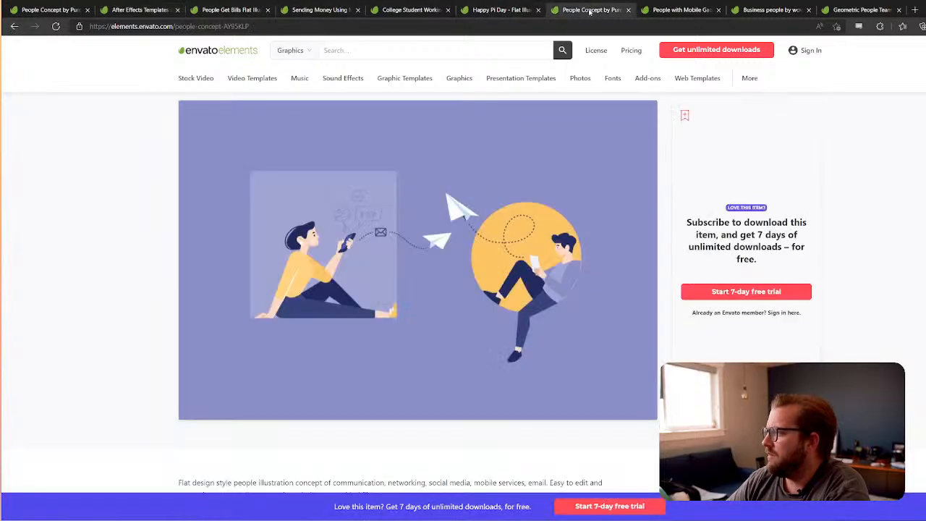
click(678, 10)
click(770, 11)
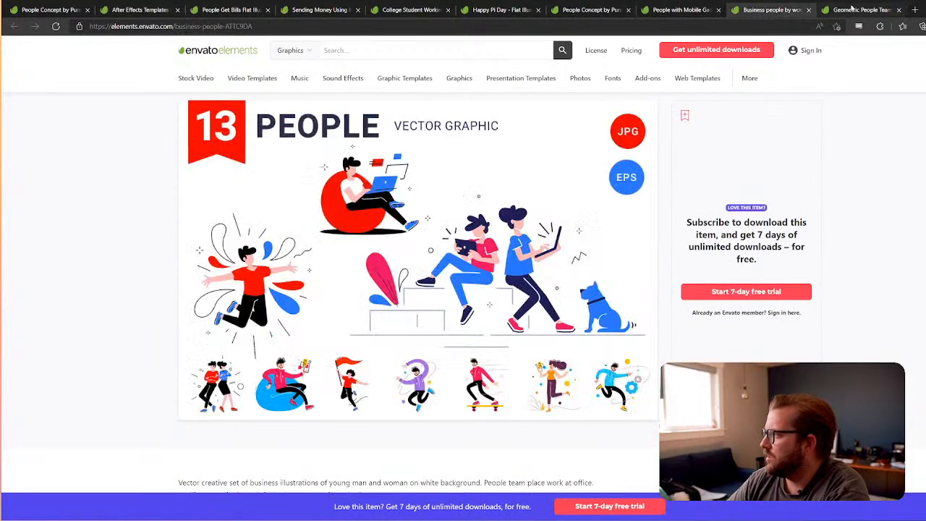
click(852, 9)
click(45, 10)
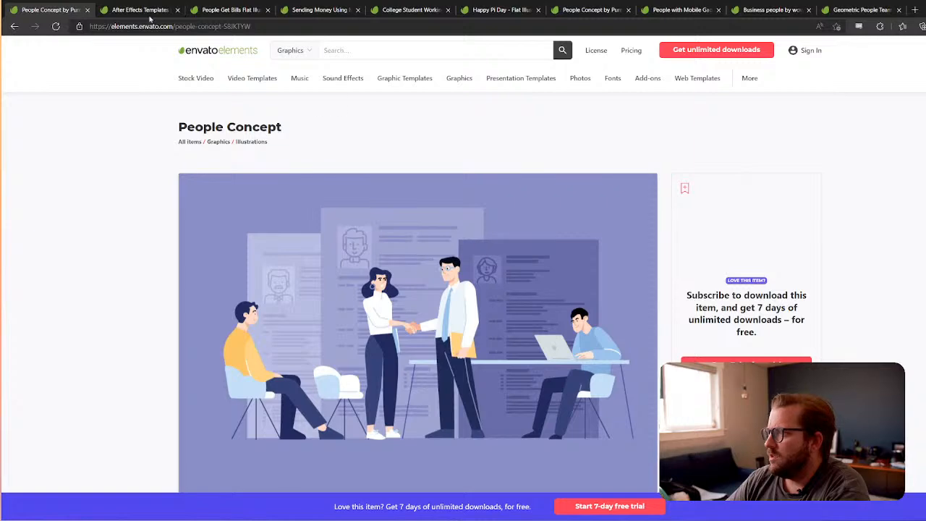
click(144, 10)
click(231, 10)
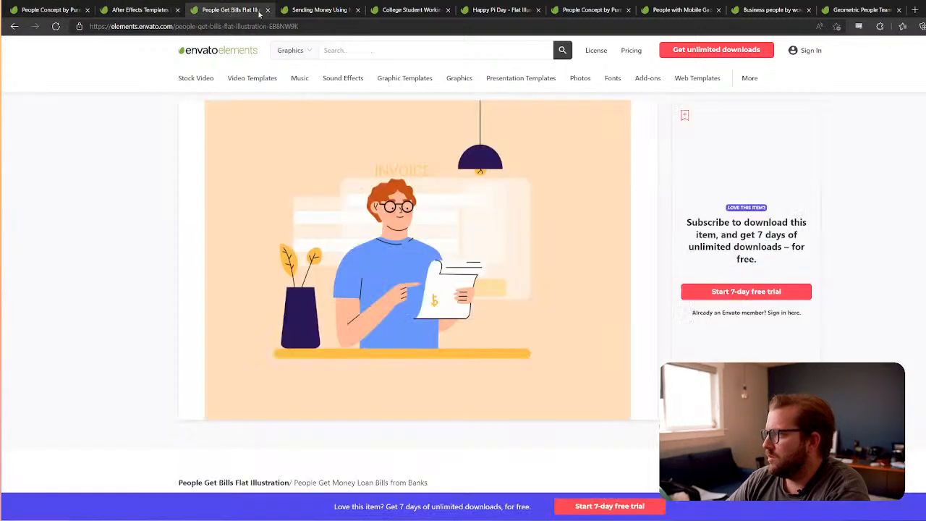
click(318, 10)
Step: Return from the After Effects templates to the Digital Business Illustrations page and open the yellow Digital Business Concept Illustrations set from its similar graphics
click(137, 10)
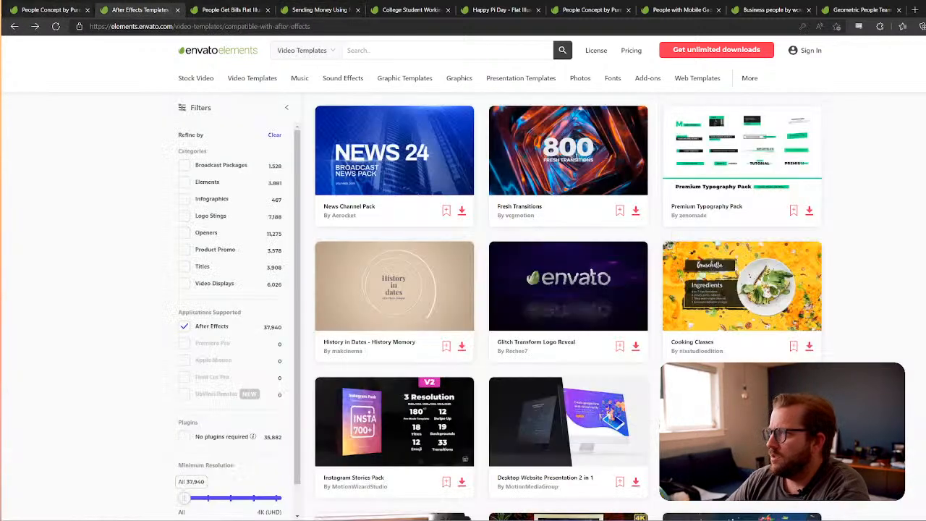
click(14, 26)
click(15, 27)
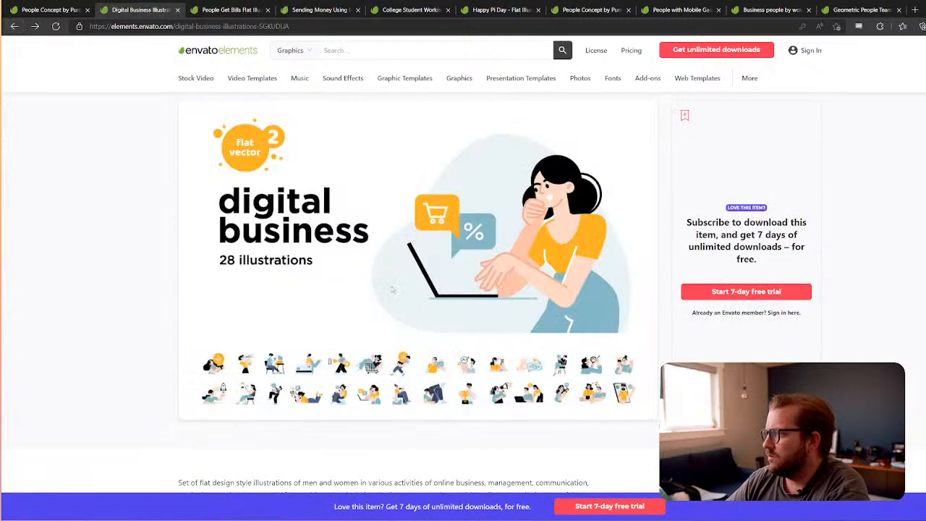
scroll(408, 307, down, 7)
scroll(416, 316, down, 3)
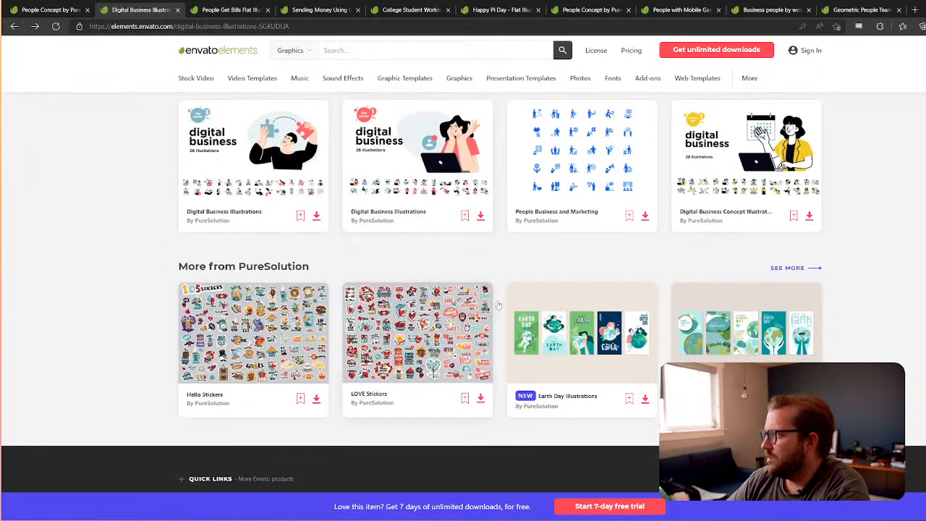
click(744, 152)
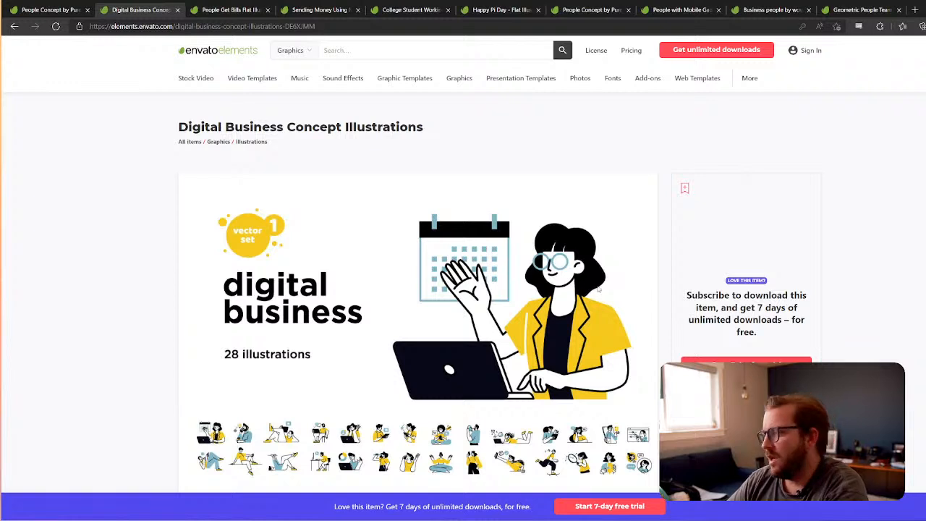
Step: Compare the People Get Bills, Sending Money and College Student illustrations with the Digital Business Concept Illustrations set
click(220, 11)
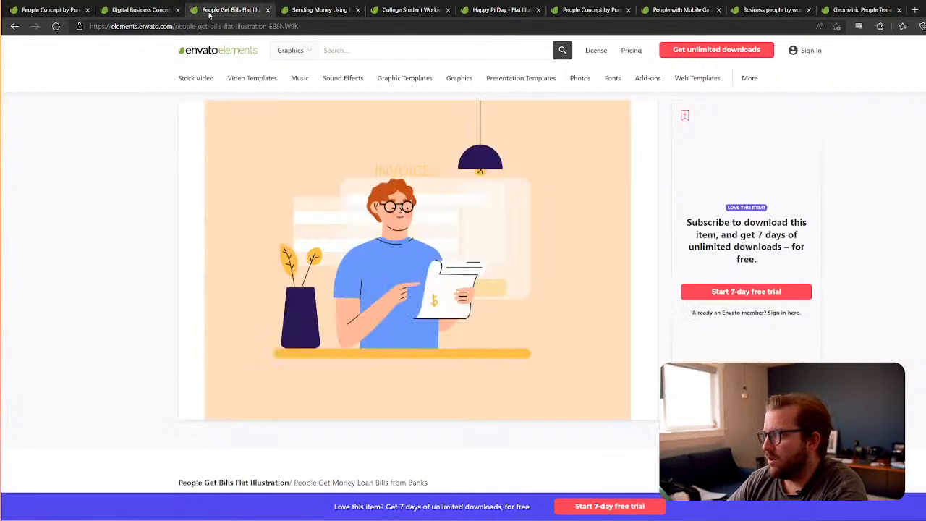
click(310, 9)
click(406, 10)
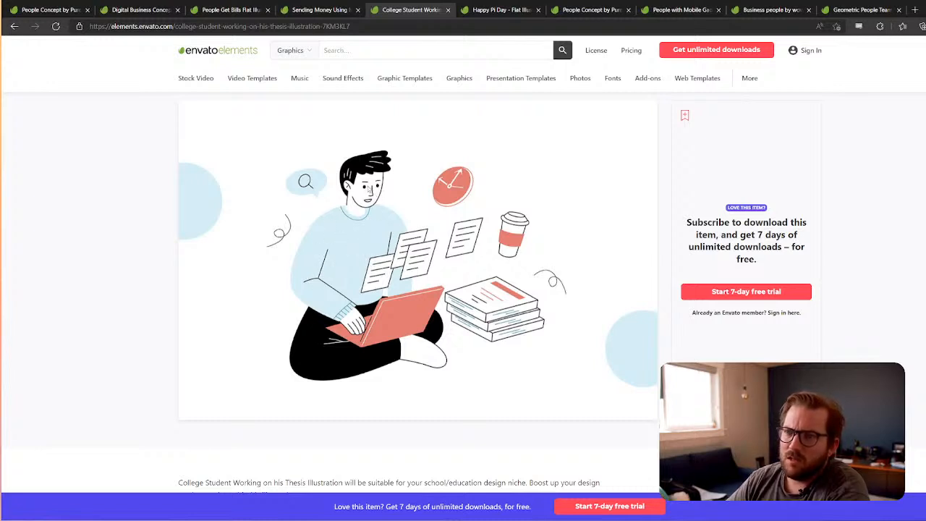
click(313, 13)
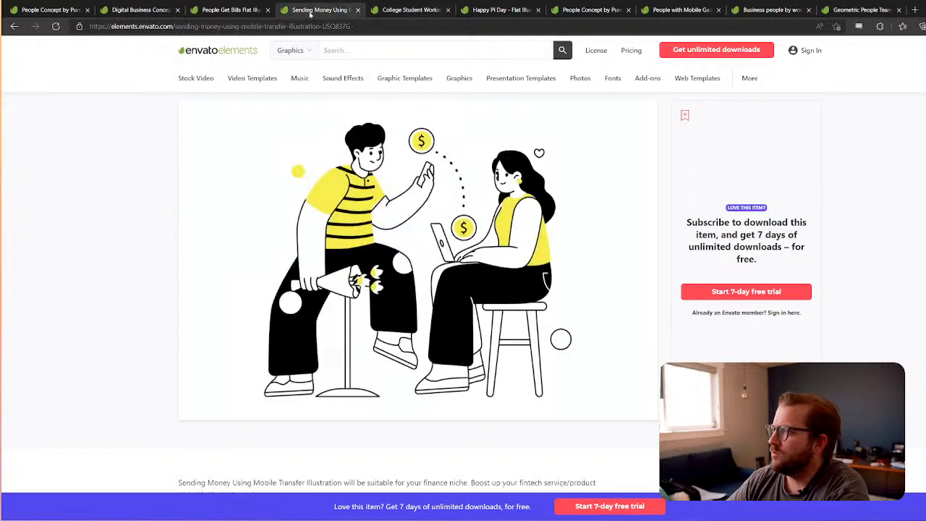
click(224, 13)
click(146, 11)
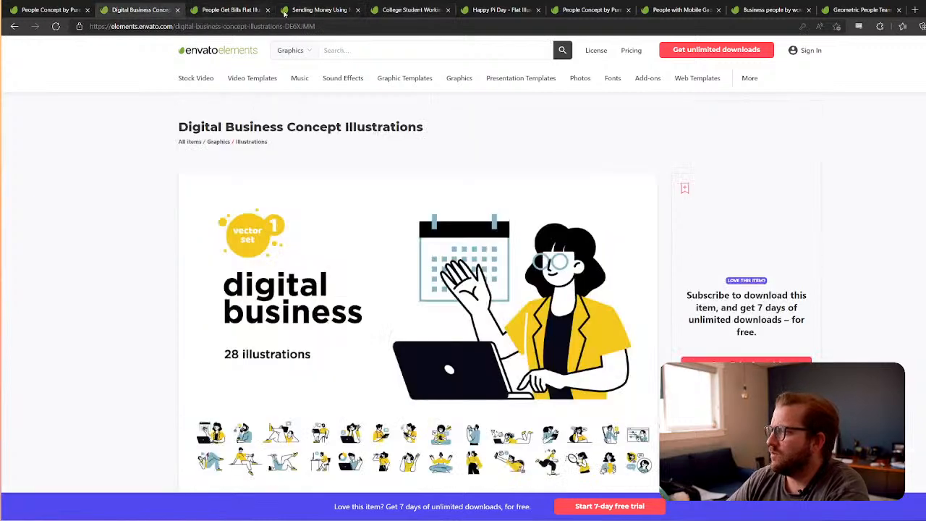
Step: Place the College Student page directly after the Digital Business Concept page and compare their styles, also checking the Sending Money illustration
drag(432, 11, 228, 12)
click(138, 12)
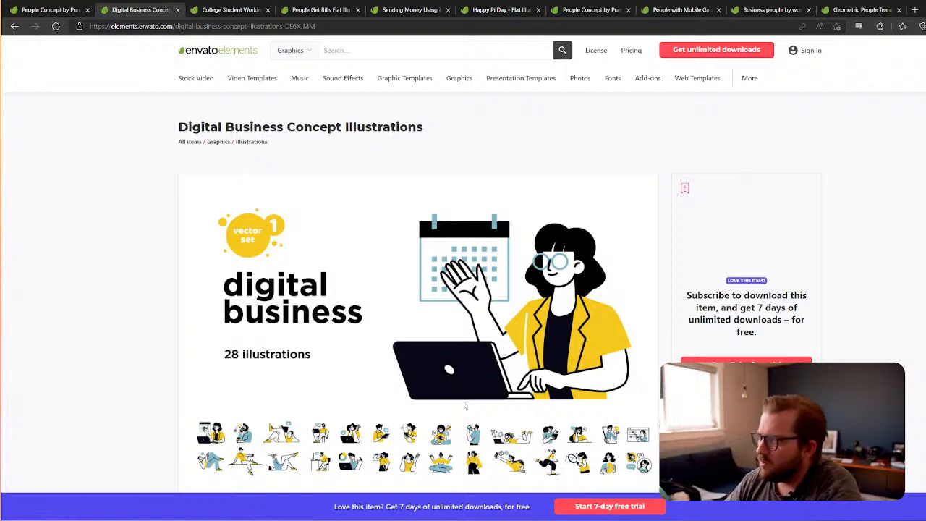
click(402, 10)
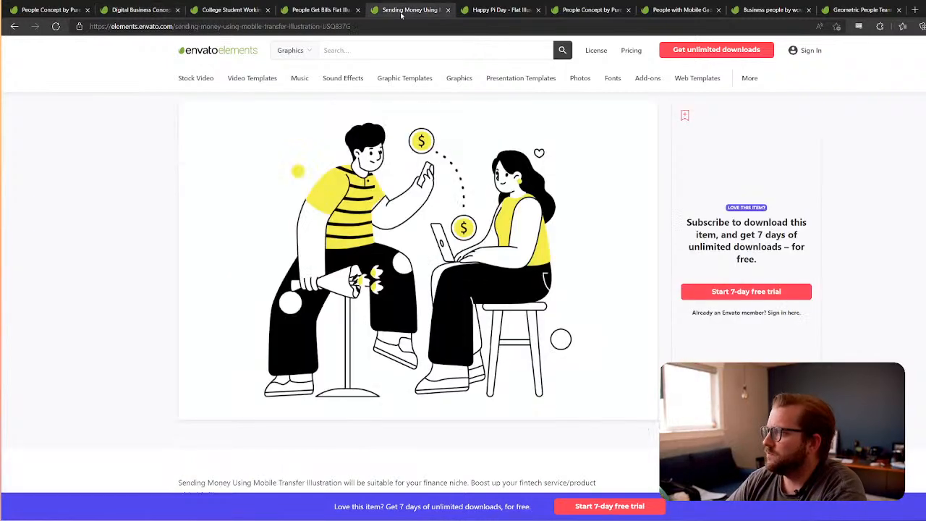
click(226, 10)
click(132, 10)
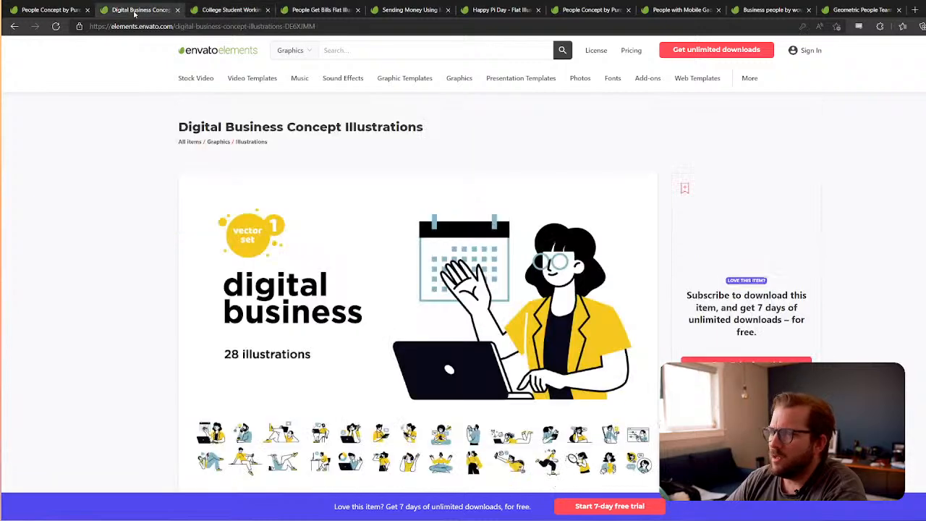
click(221, 10)
click(135, 11)
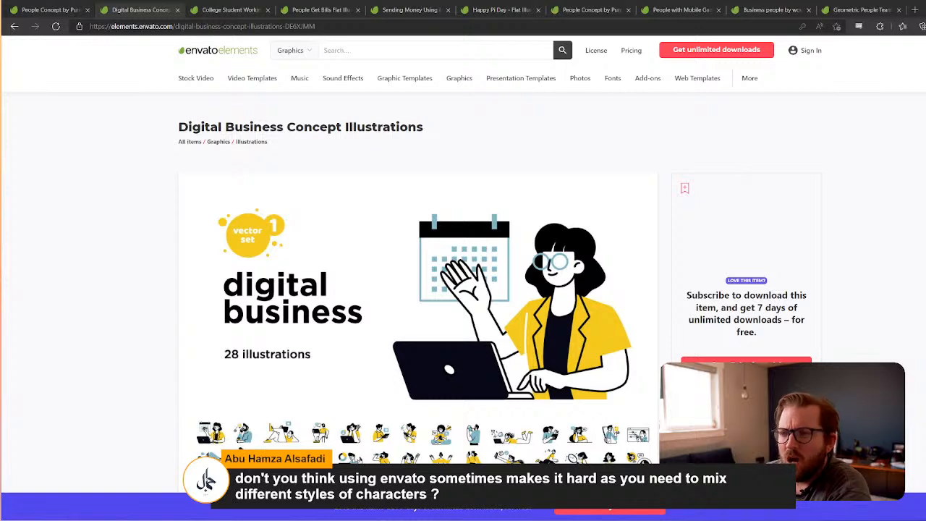
Step: Examine the Digital Business Concept Illustrations preview, its character thumbnails and the description of the included files
scroll(406, 324, down, 4)
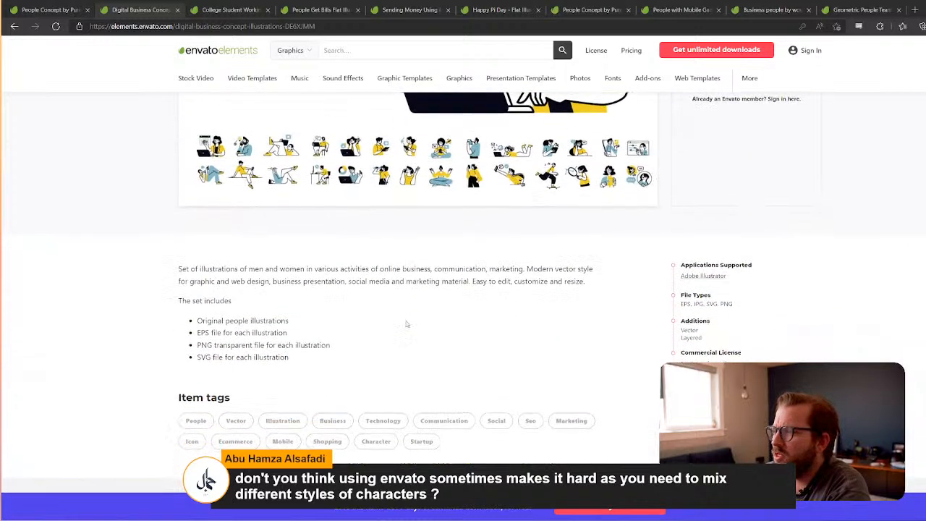
scroll(406, 324, up, 4)
scroll(414, 323, down, 1)
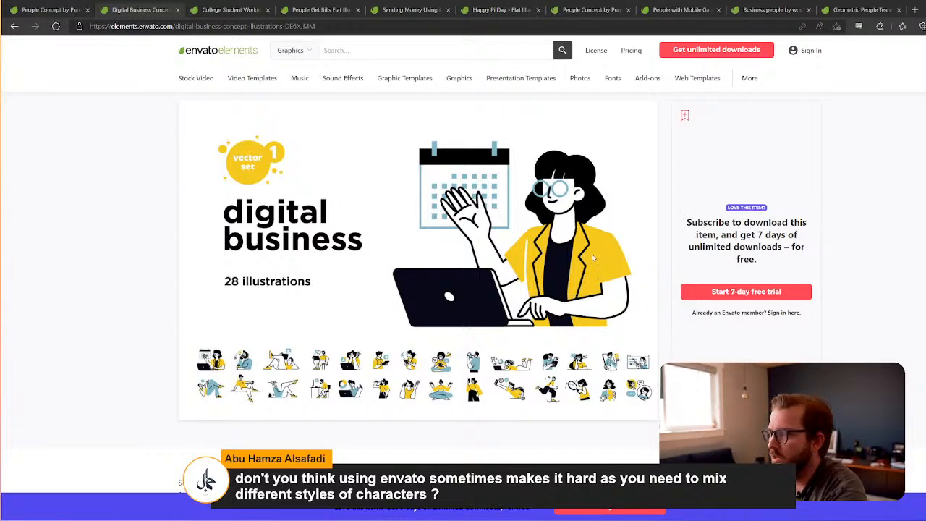
scroll(539, 361, down, 2)
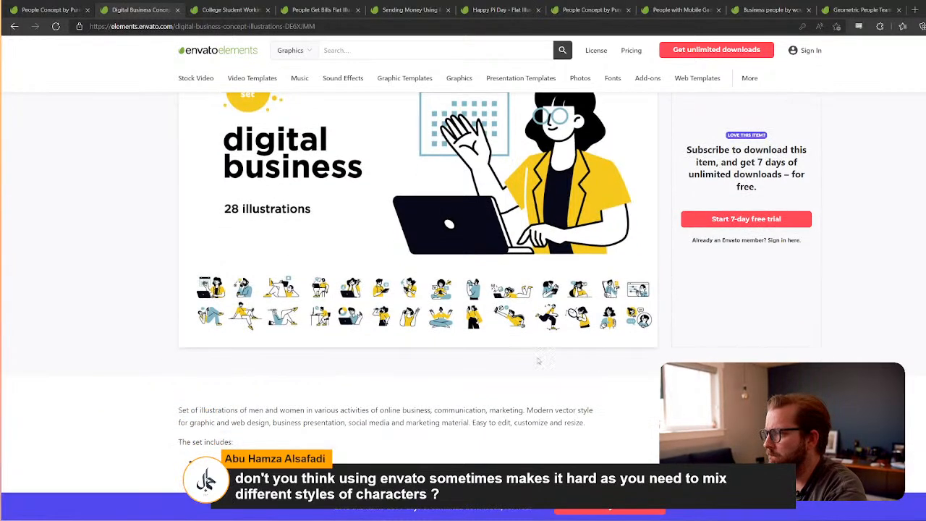
scroll(540, 361, up, 3)
scroll(540, 361, down, 2)
scroll(539, 361, up, 1)
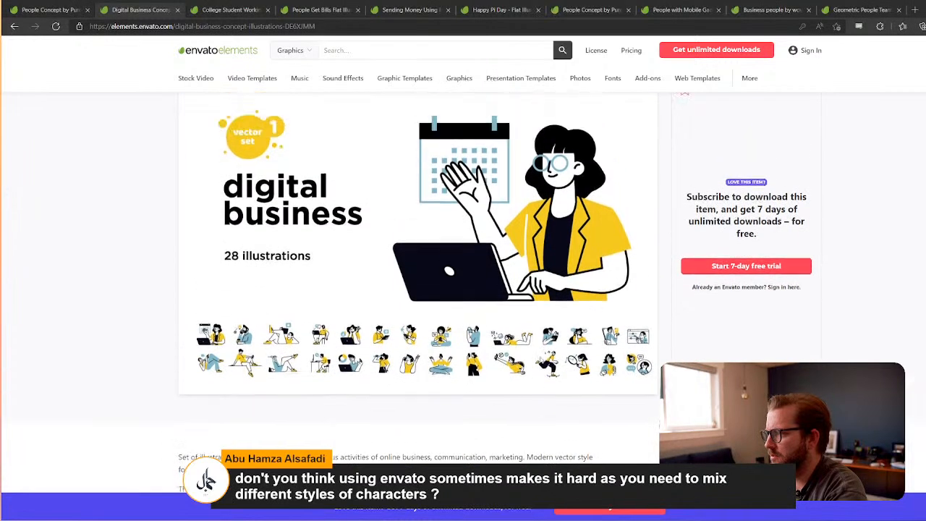
scroll(540, 361, up, 1)
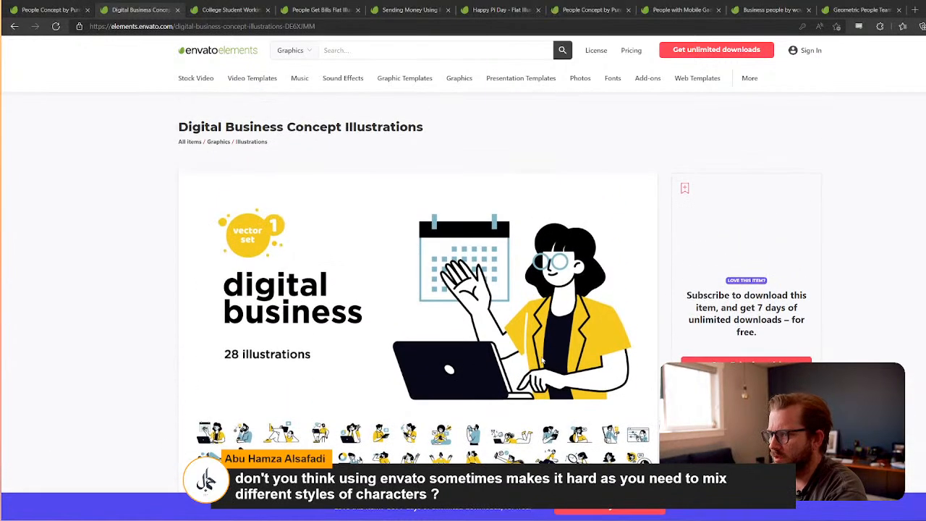
scroll(539, 361, down, 1)
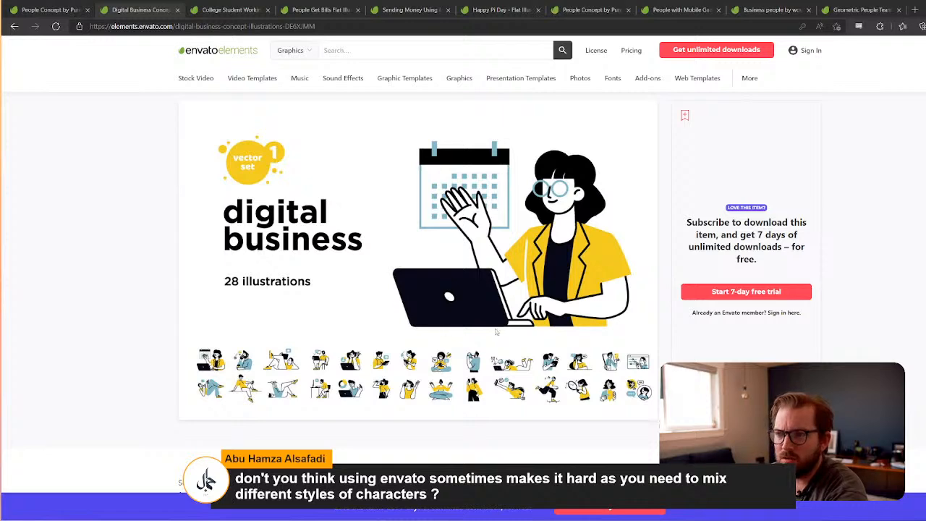
Step: Open the full list of graphics similar to the Digital Business Concept Illustrations set
scroll(496, 332, down, 8)
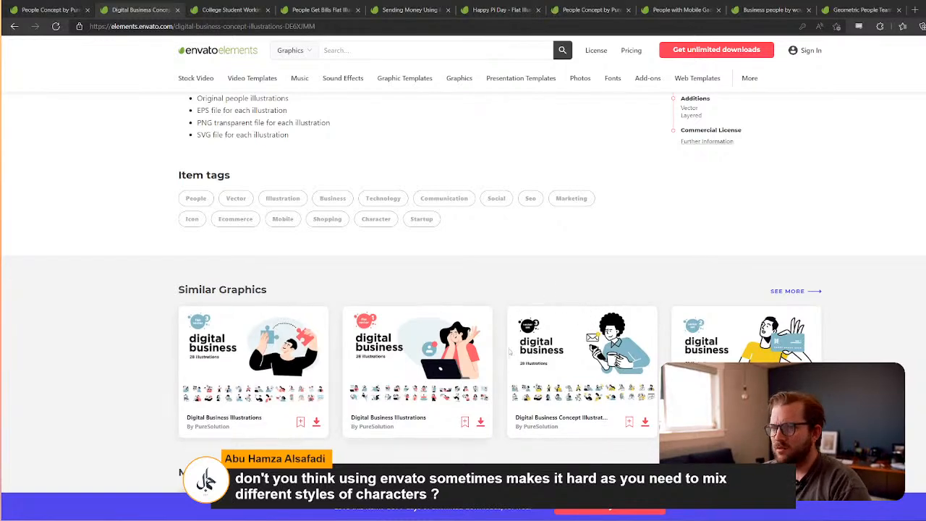
scroll(509, 353, down, 2)
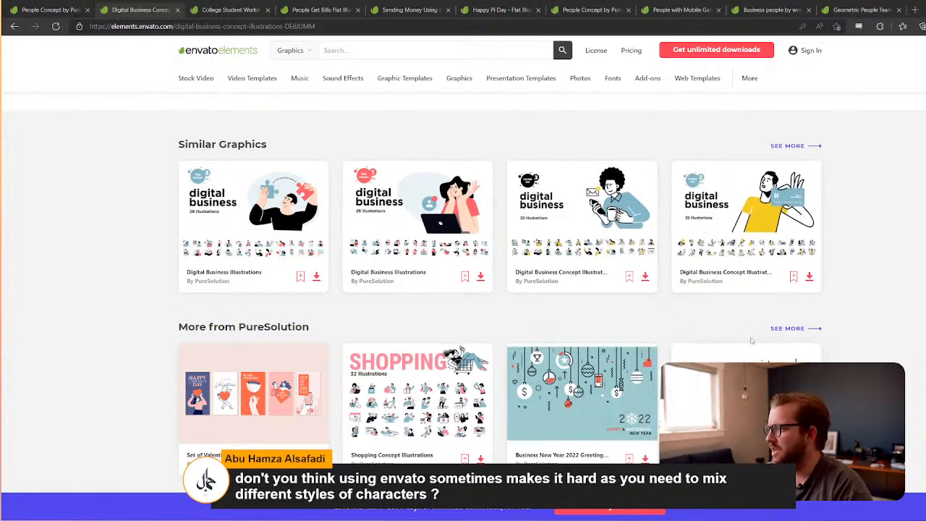
click(801, 146)
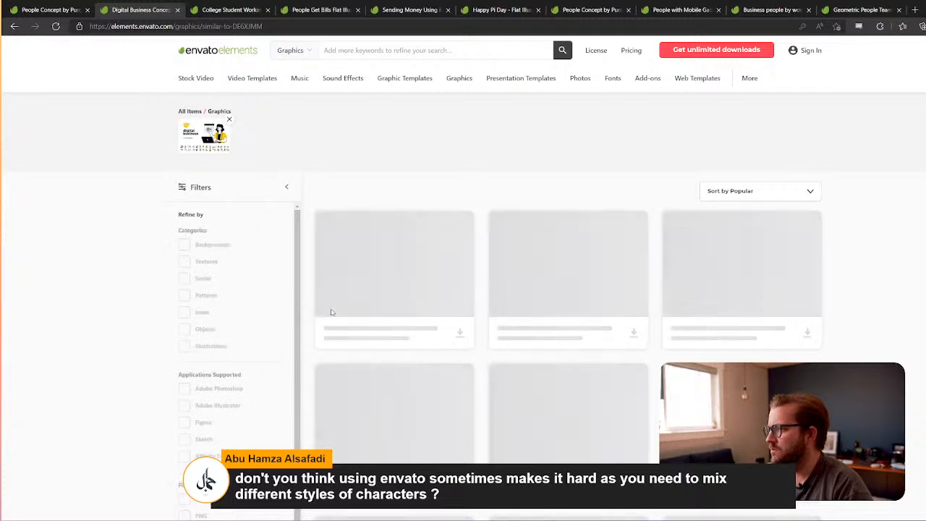
Step: Browse the similar graphics listing, examining which illustration sets share the Digital Business character style
scroll(495, 358, down, 2)
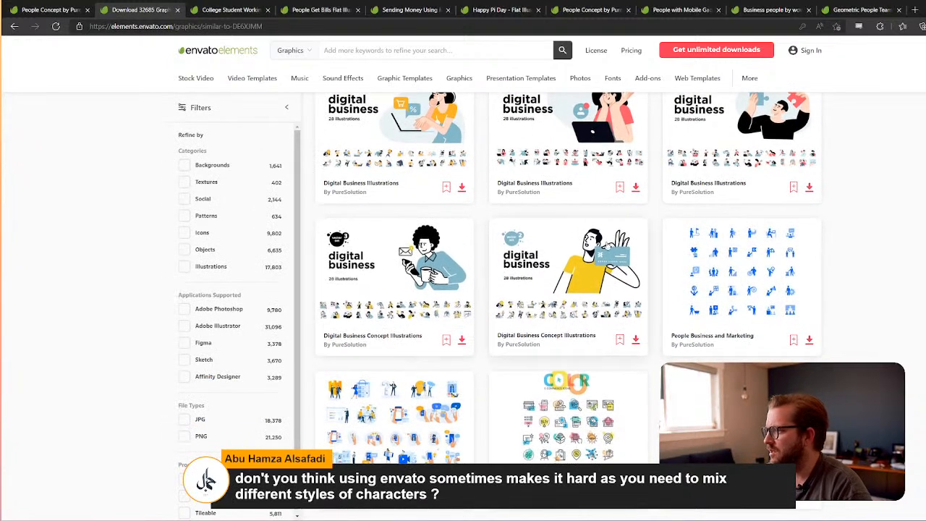
scroll(615, 239, up, 1)
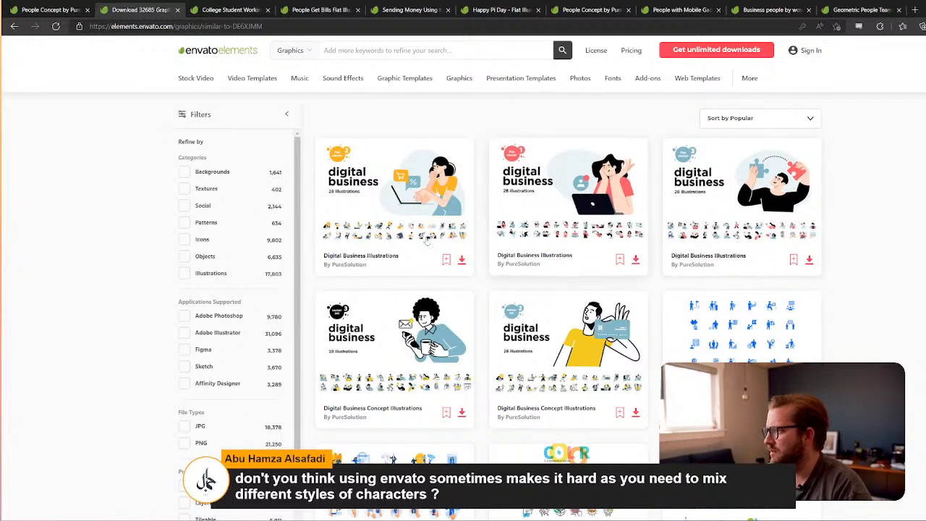
scroll(373, 296, down, 2)
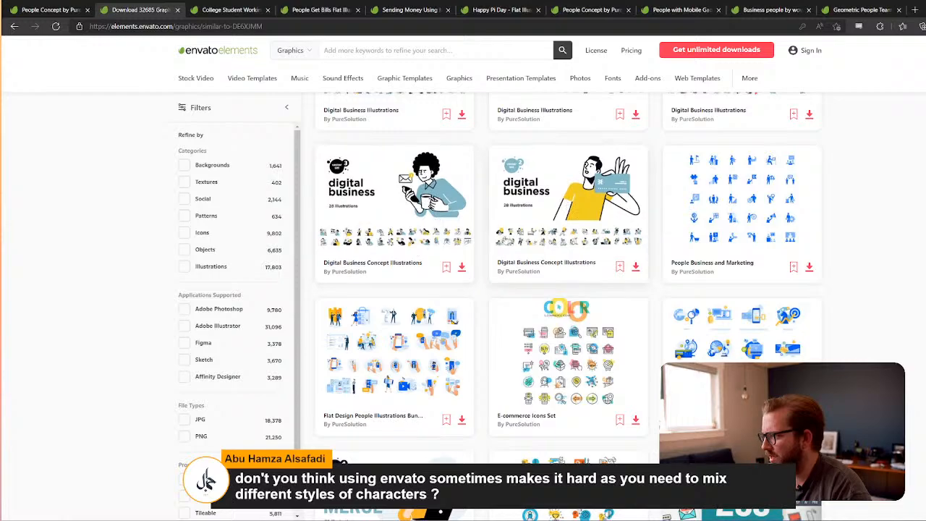
scroll(498, 228, down, 3)
scroll(499, 228, down, 4)
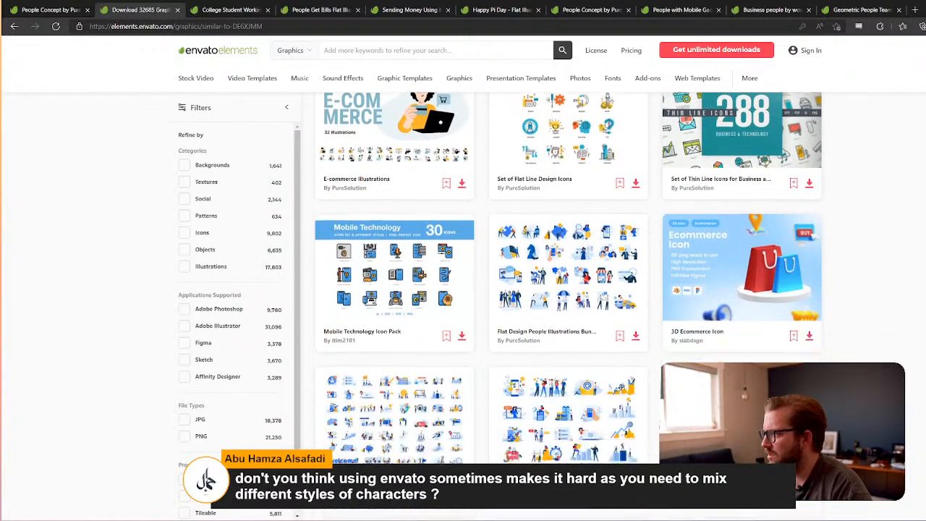
scroll(646, 306, up, 10)
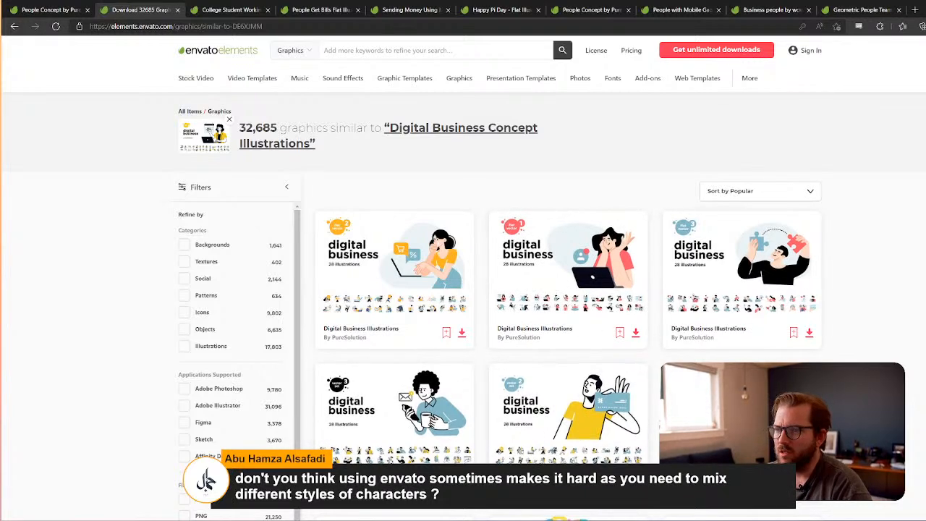
scroll(889, 303, down, 15)
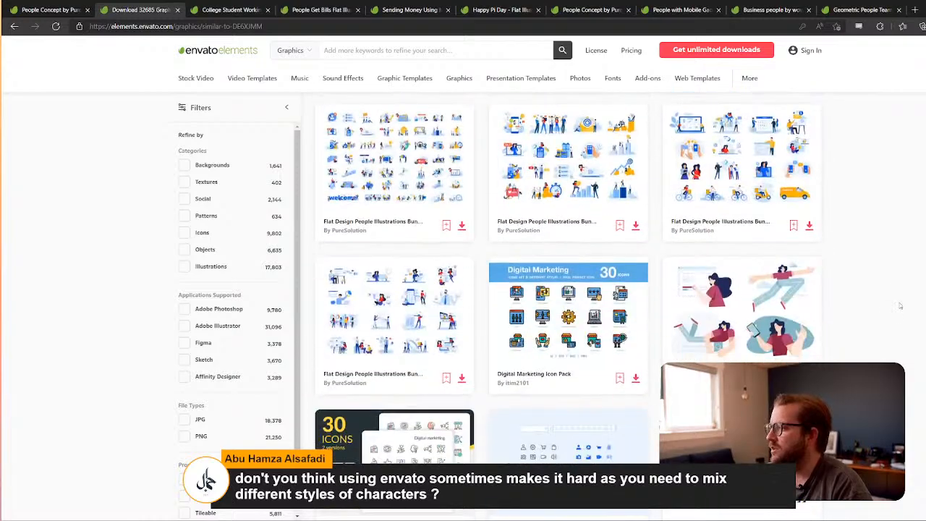
Step: Finish checking the similar graphics and open the full PureSolution graphics list from the Digital Business Concept Illustrations page
scroll(900, 304, down, 15)
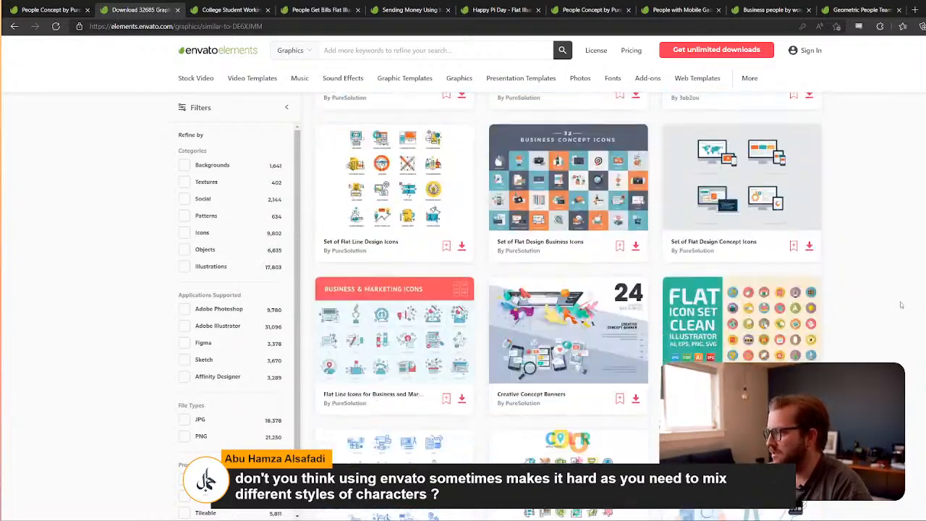
scroll(900, 304, down, 5)
scroll(900, 304, up, 20)
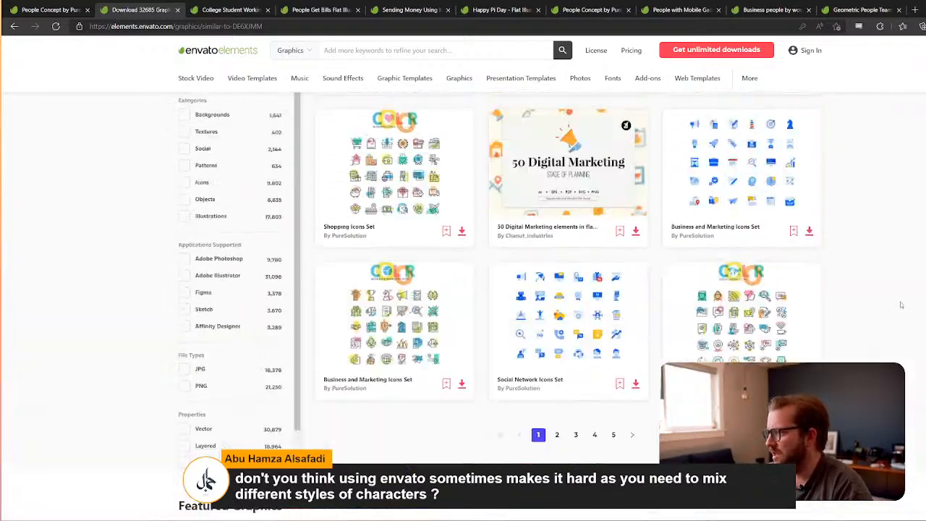
click(13, 26)
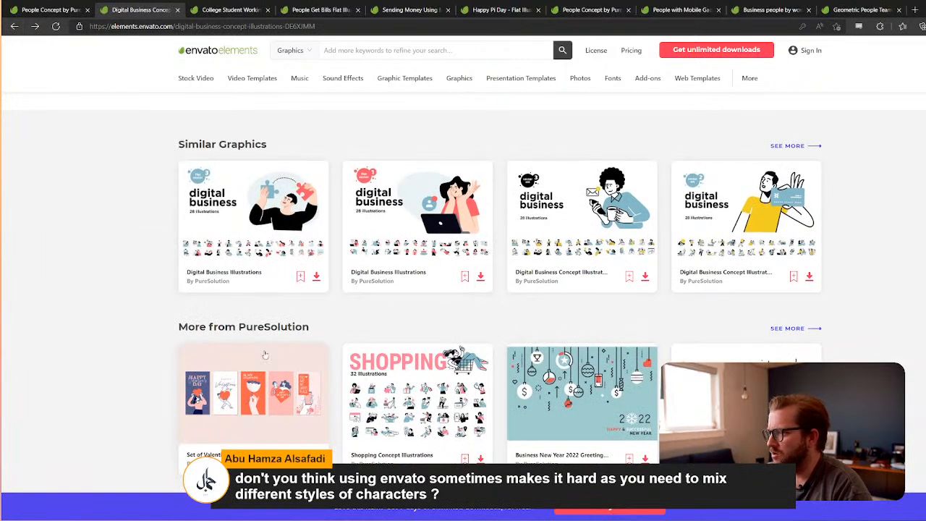
click(795, 329)
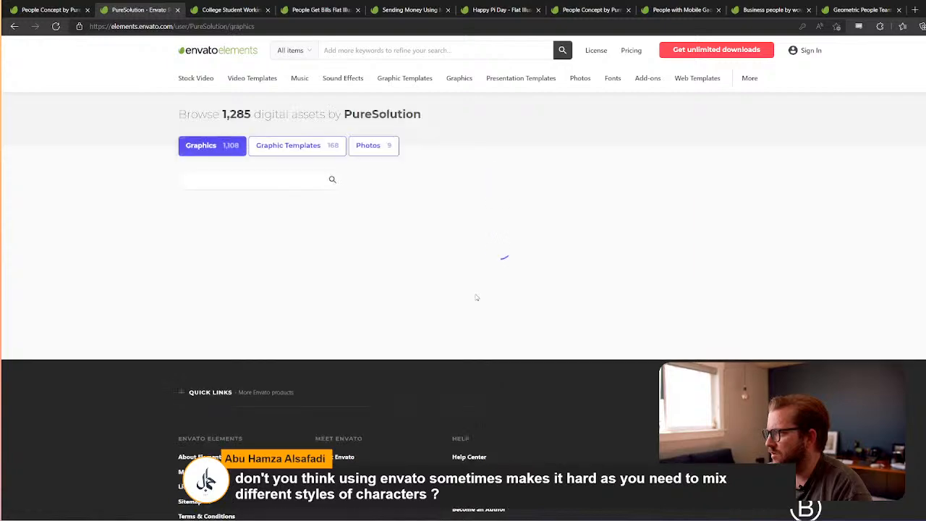
Step: Browse PureSolution's graphics, comparing the People Concept, Digital Business and Valentine's Day Cards character styles
scroll(318, 350, down, 5)
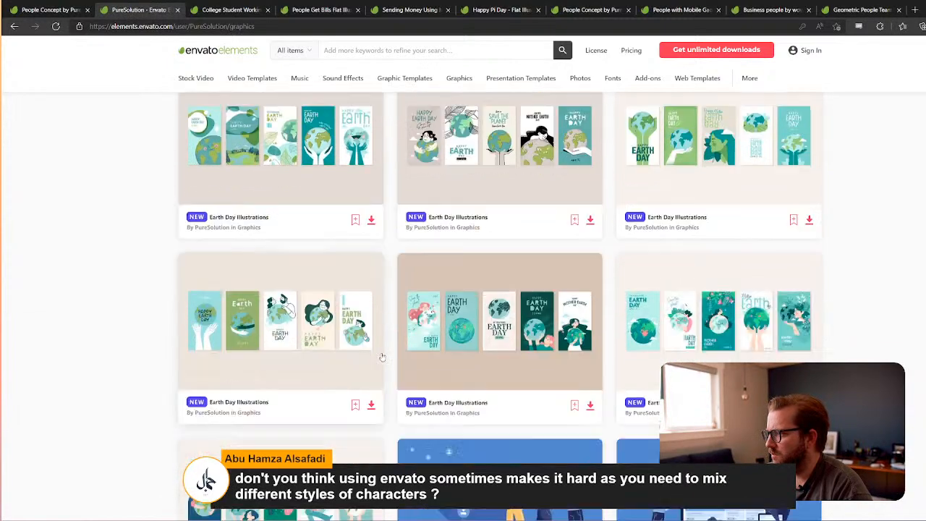
scroll(382, 356, down, 6)
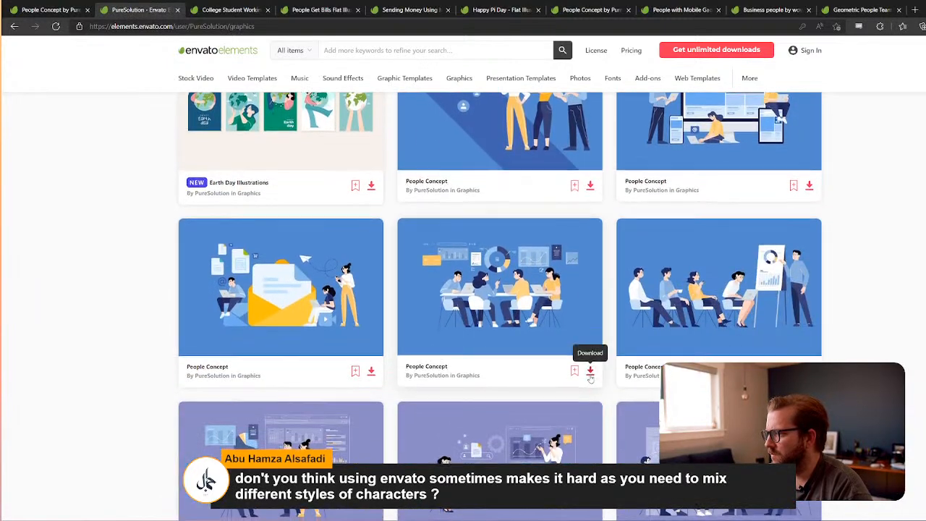
scroll(590, 379, down, 1)
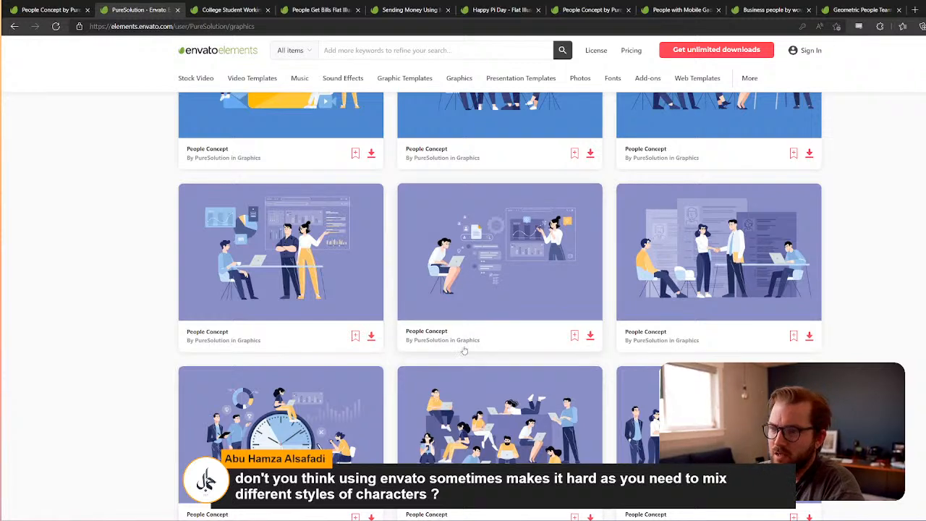
scroll(479, 379, down, 6)
scroll(480, 380, down, 11)
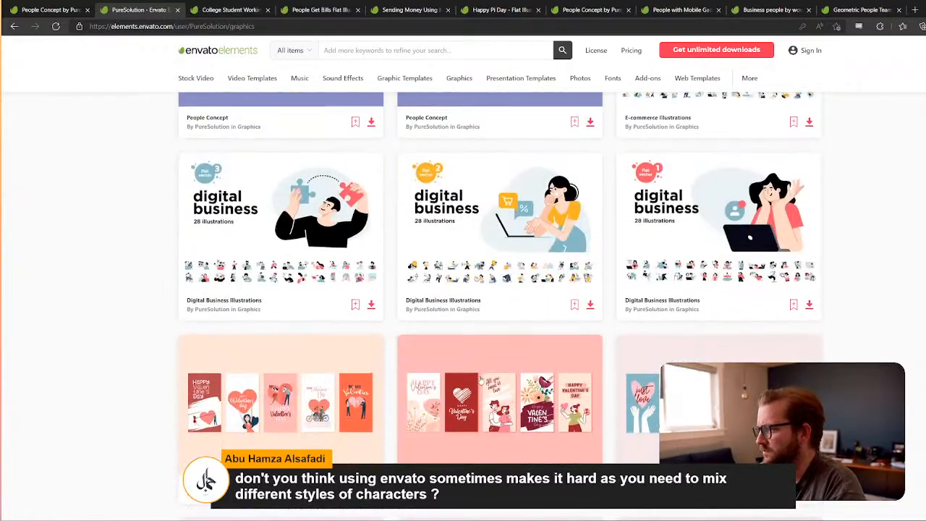
scroll(484, 360, up, 13)
scroll(484, 360, down, 8)
scroll(477, 390, up, 7)
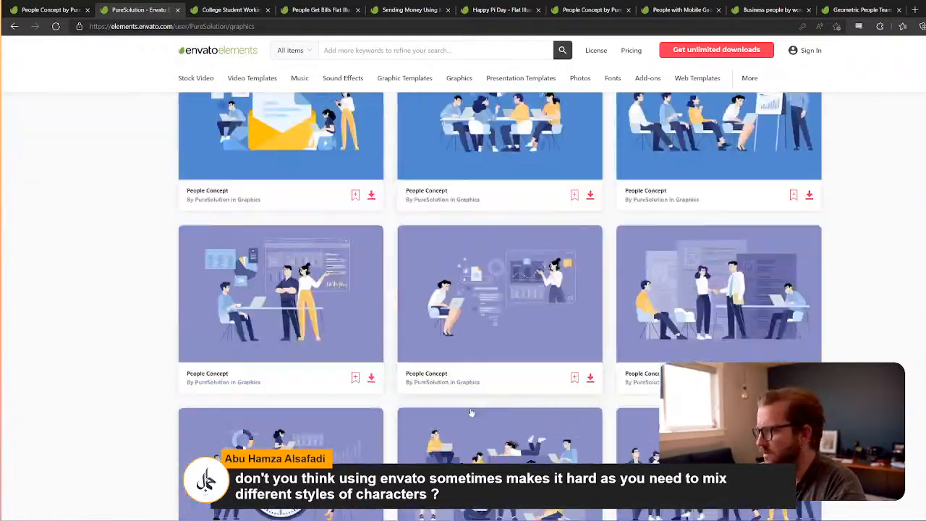
scroll(474, 419, down, 4)
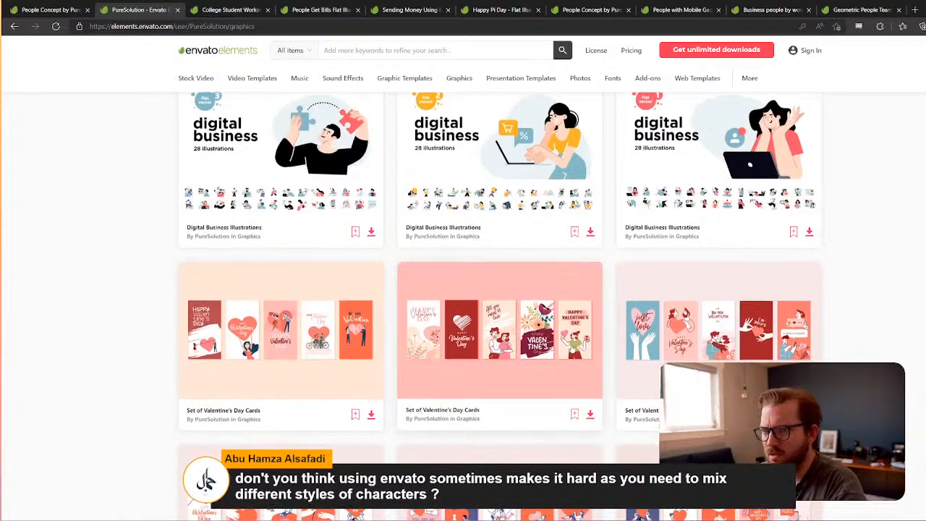
scroll(467, 449, down, 1)
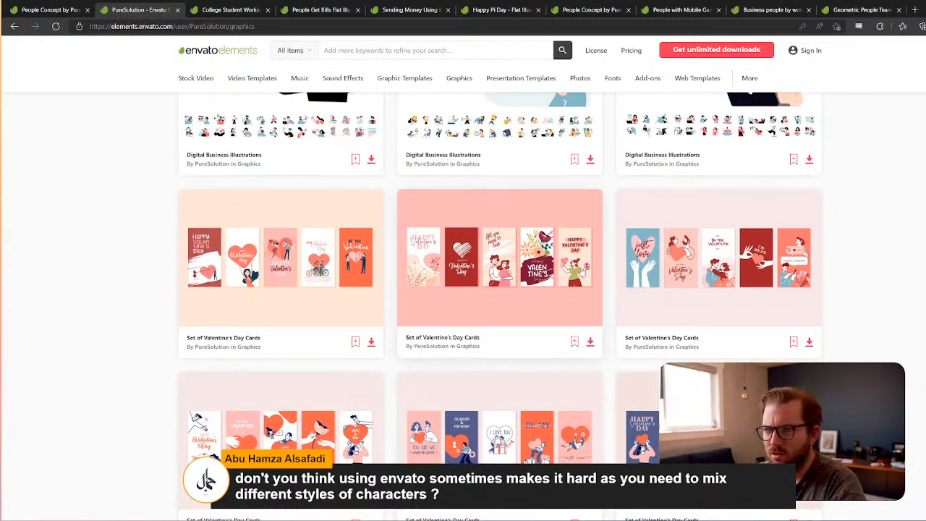
Step: Examine the People Concept, Digital Business and Valentine's Day Cards characters in PureSolution's list at an enlarged page size
scroll(583, 278, up, 5)
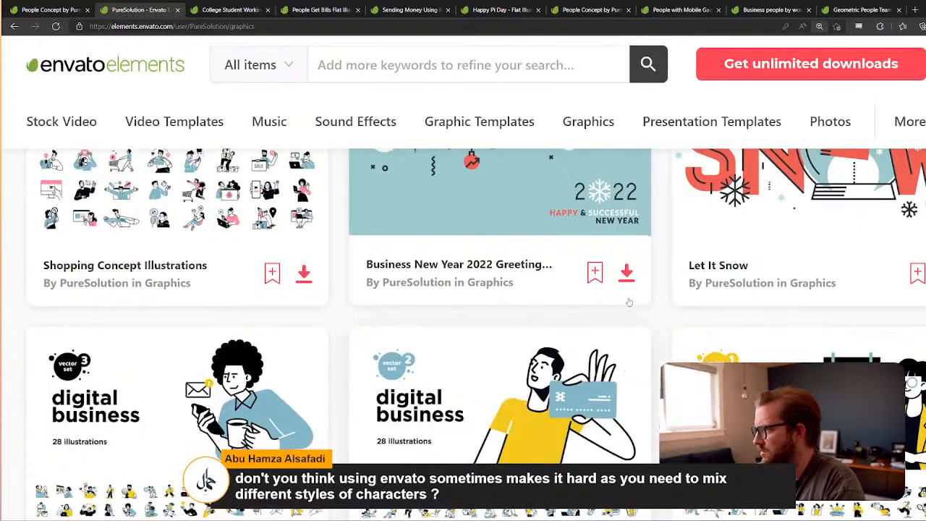
scroll(628, 302, down, 10)
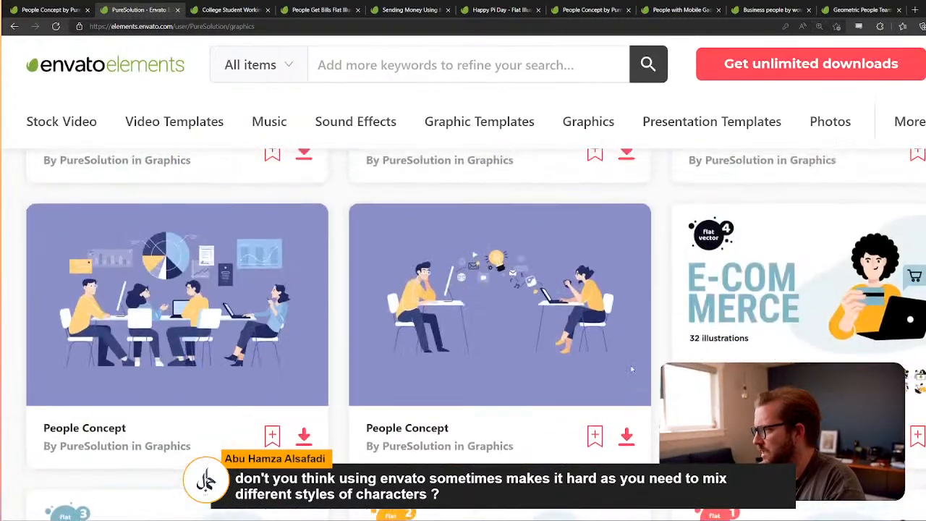
scroll(631, 369, up, 10)
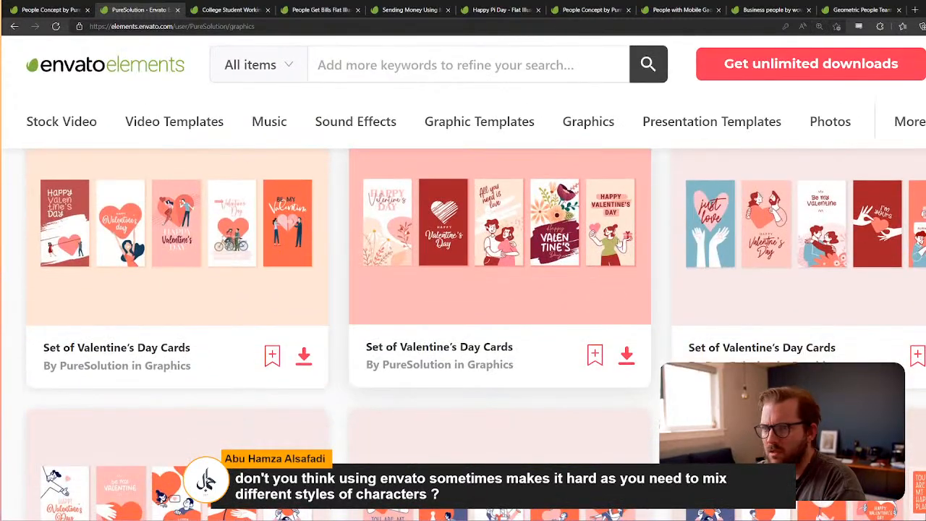
scroll(608, 241, up, 2)
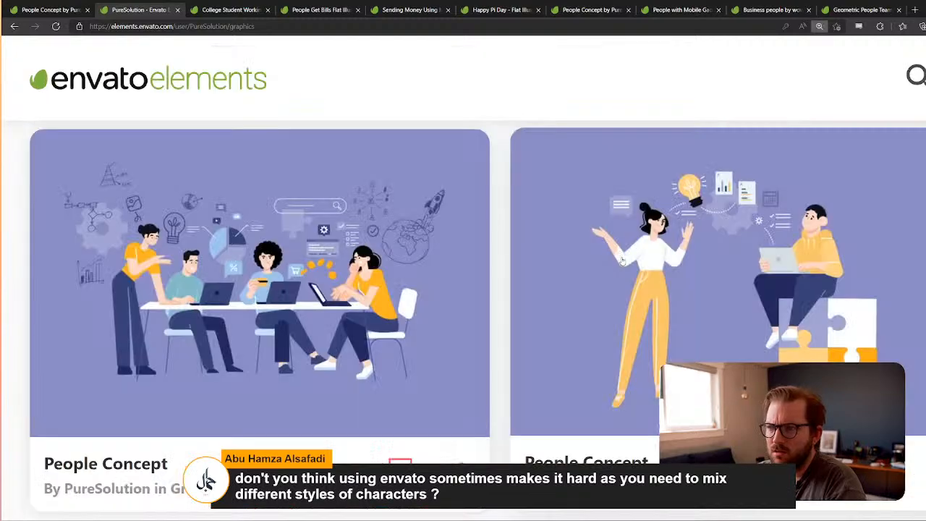
scroll(621, 262, down, 10)
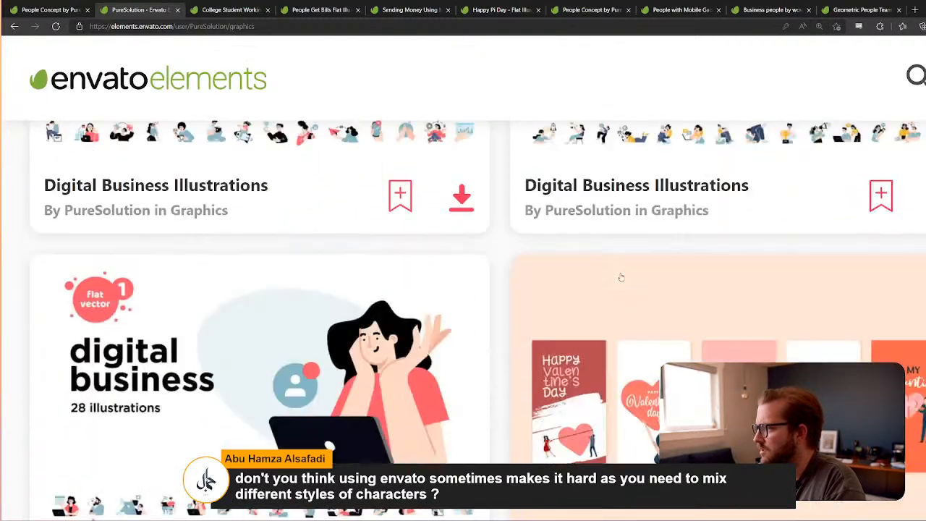
scroll(620, 277, down, 6)
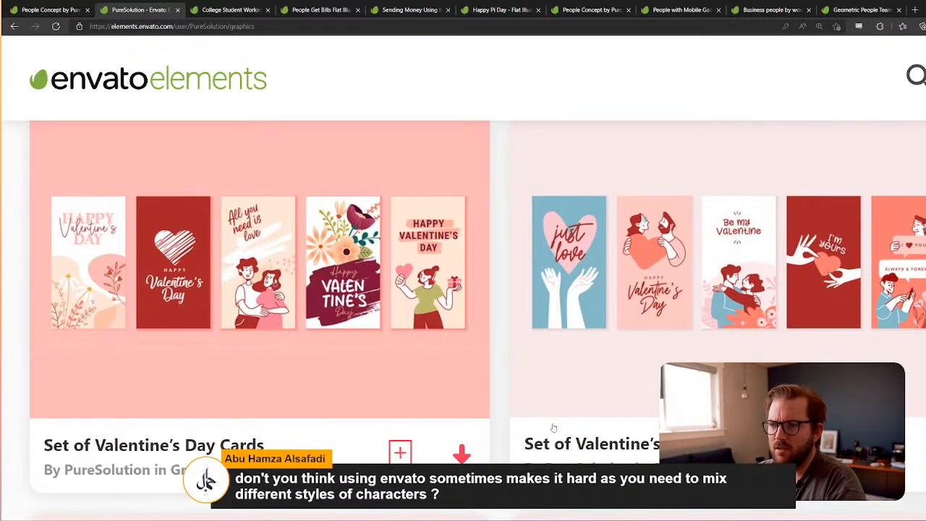
Step: Survey PureSolution's list at a reduced page size to compare its illustration sets, and restore the normal page size
key(ctrl+minus)
key(ctrl+minus)
key(ctrl+minus)
key(ctrl+minus)
key(ctrl+minus)
key(ctrl+minus)
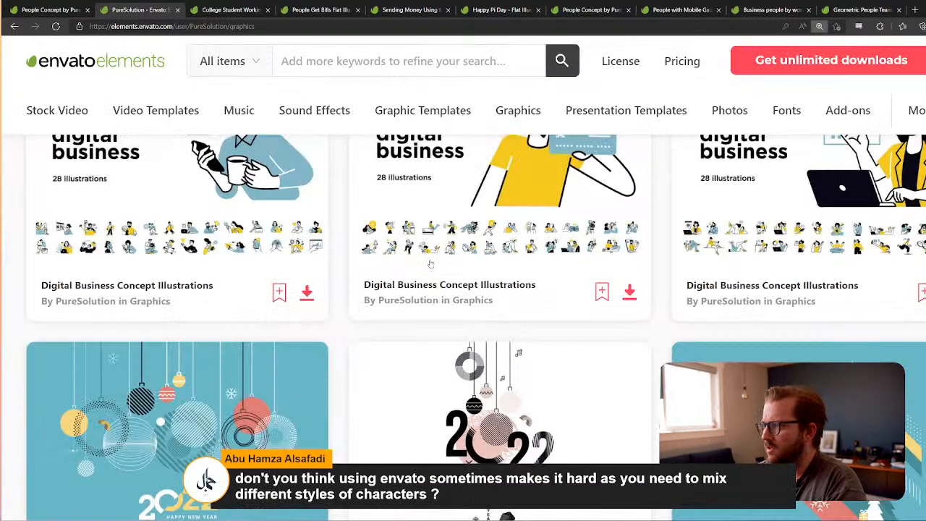
key(ctrl+minus)
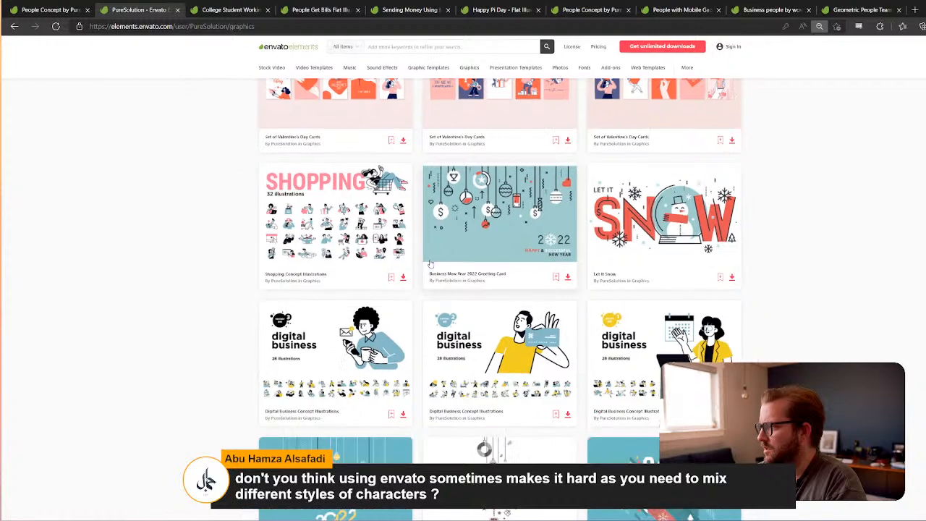
scroll(430, 262, down, 3)
scroll(463, 289, up, 10)
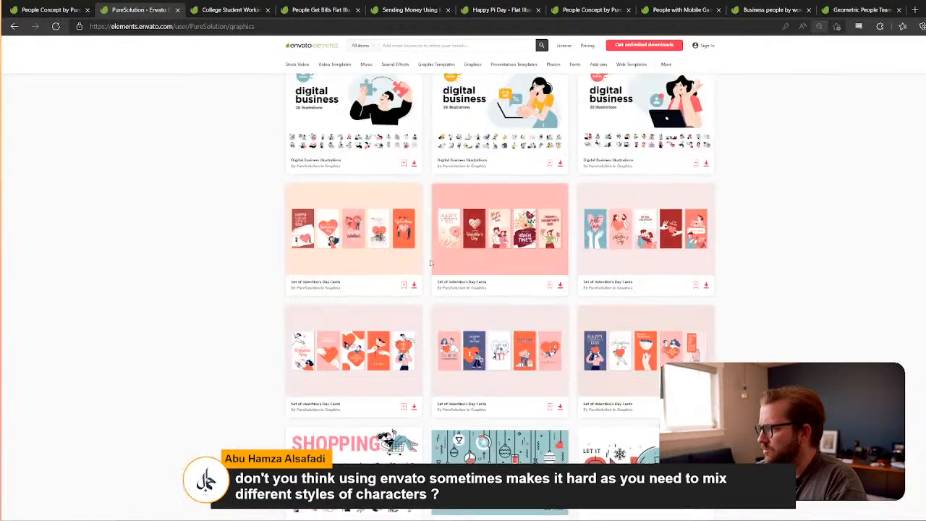
key(ctrl+plus)
key(ctrl+plus)
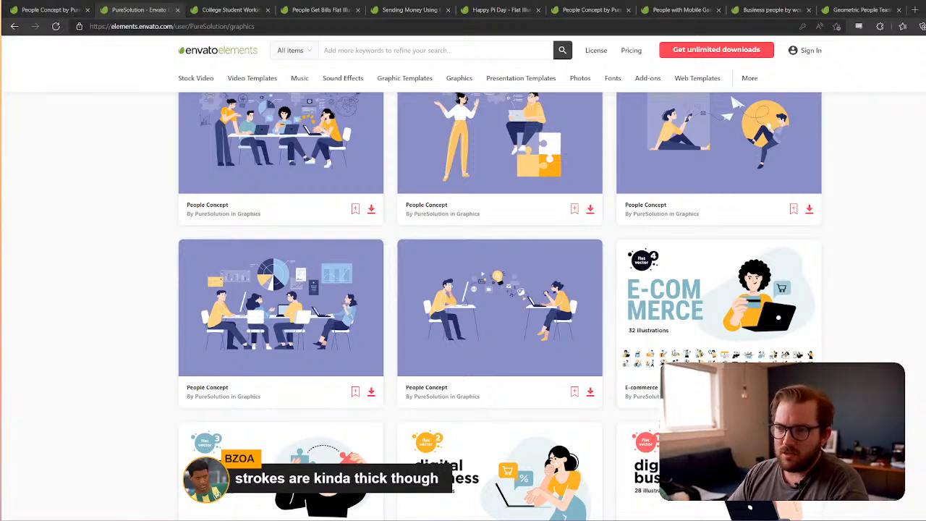
scroll(535, 386, up, 15)
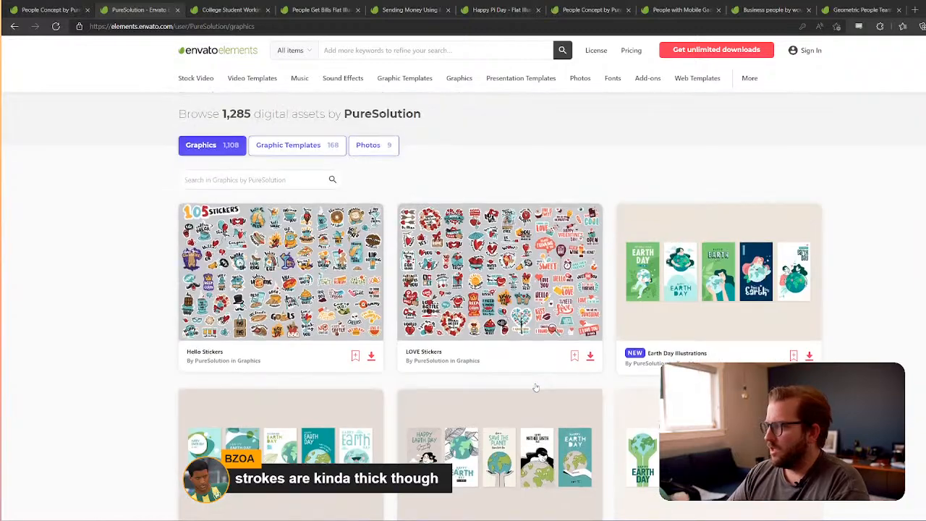
Step: Inspect the stroke style of the similar Digital Business Concept vector set 3 and return to the original set's page
click(213, 12)
click(149, 10)
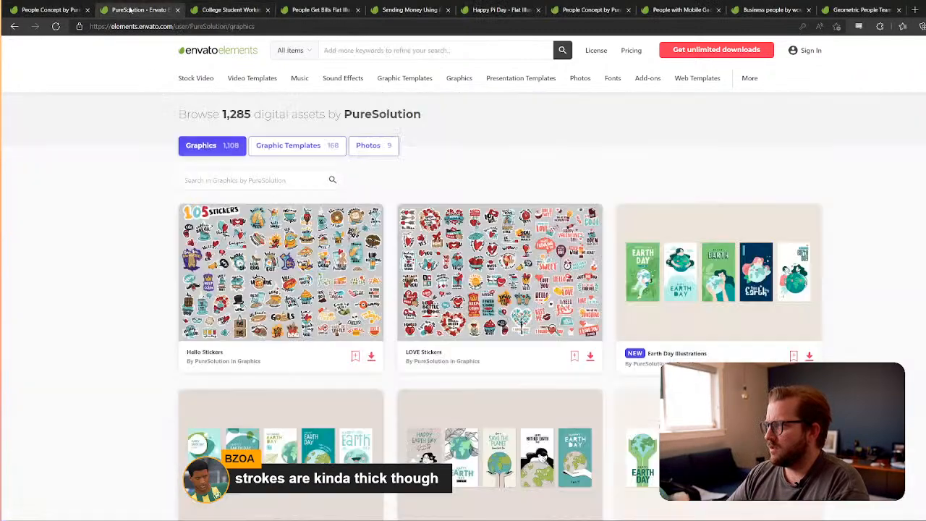
click(14, 27)
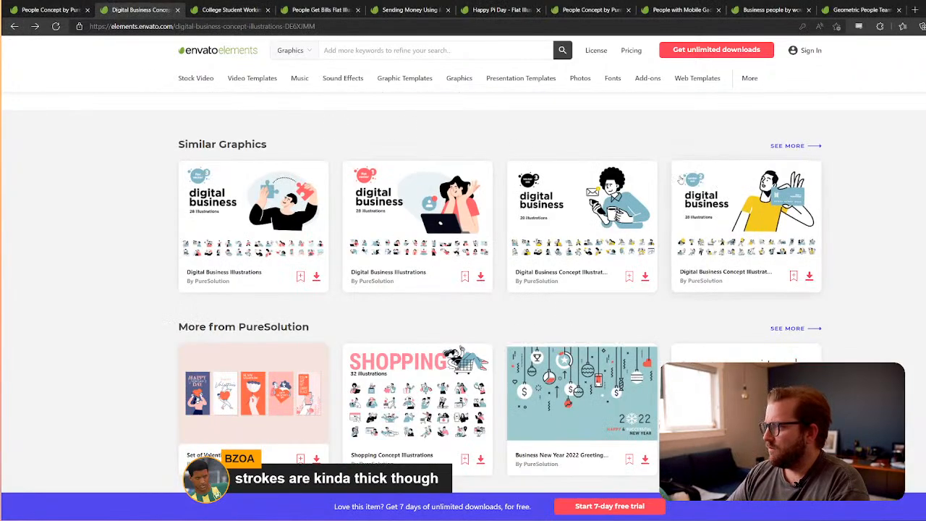
click(605, 215)
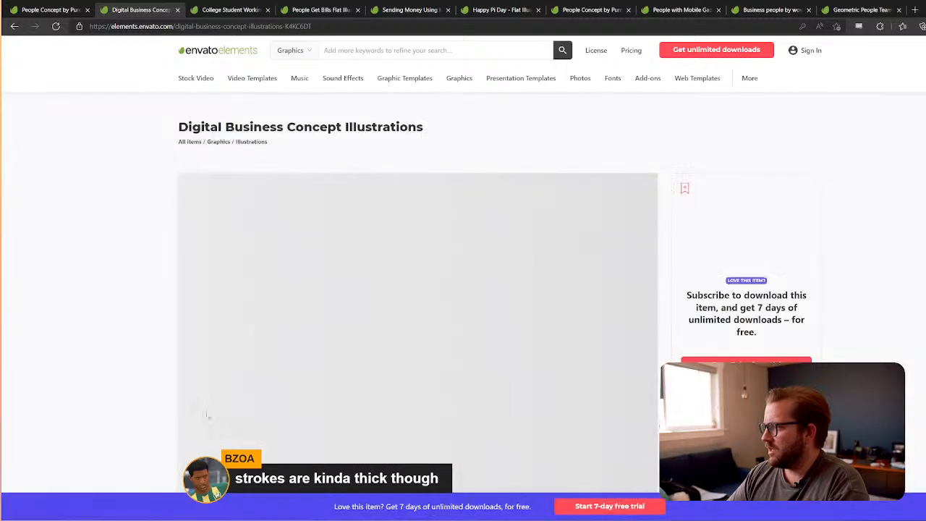
scroll(606, 215, down, 1)
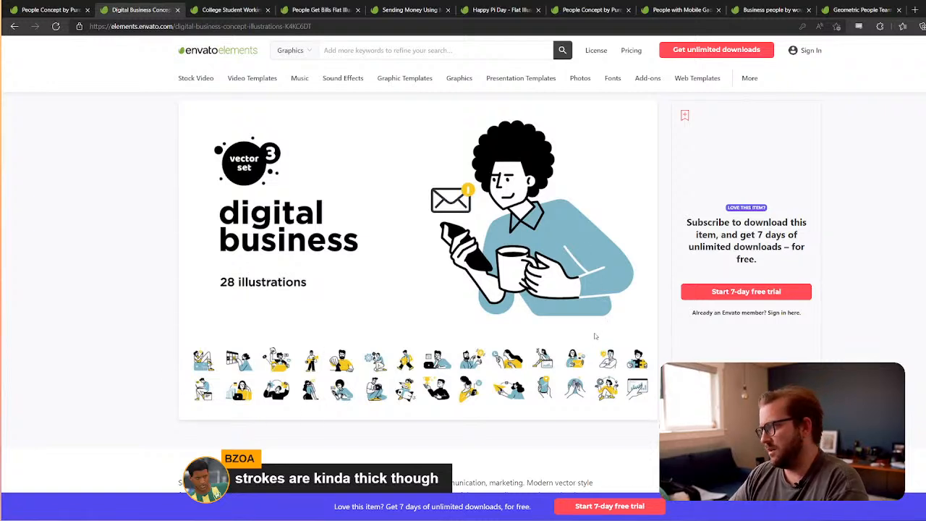
click(14, 26)
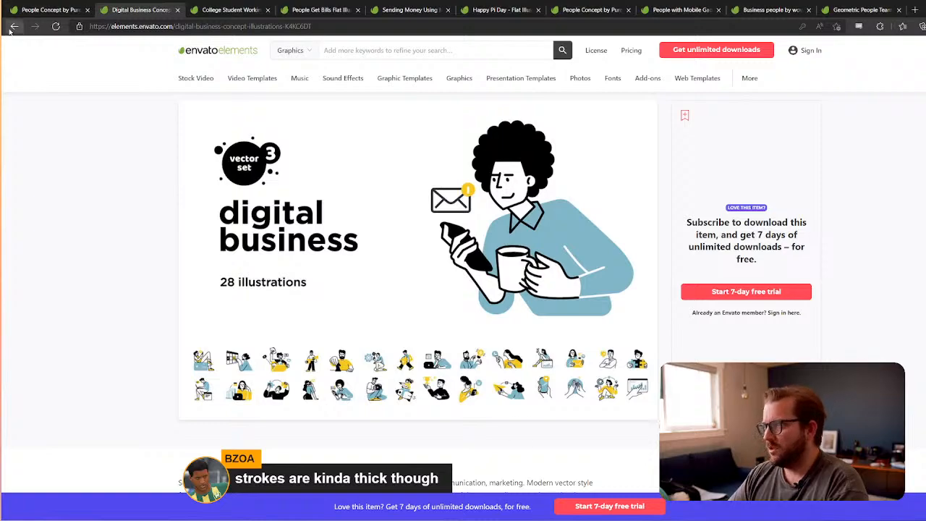
Step: Examine the description, Similar Graphics and More from PureSolution sections on the Digital Business Concept Illustrations page
scroll(574, 329, up, 3)
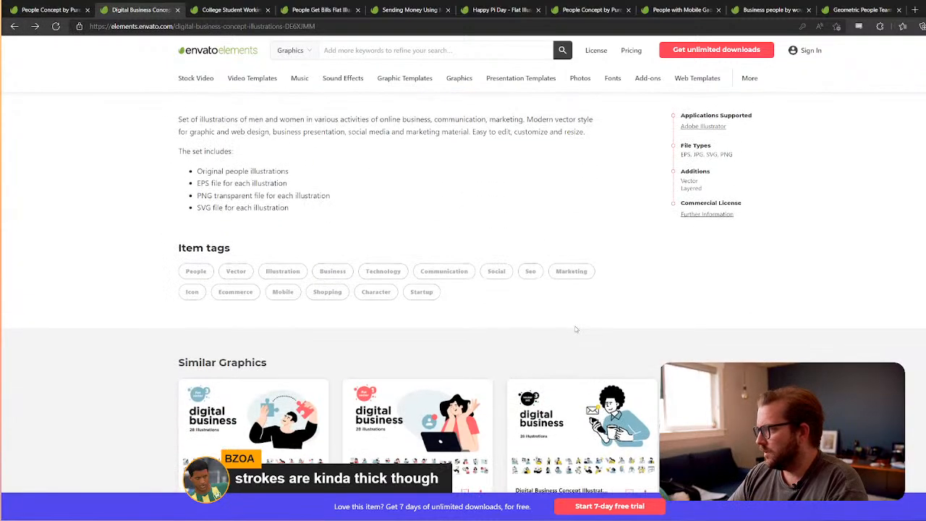
scroll(575, 329, down, 2)
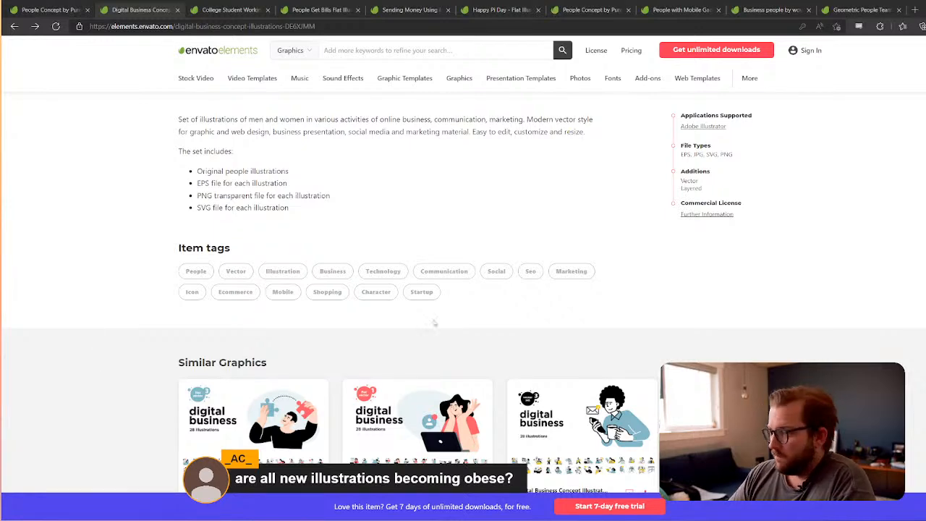
scroll(432, 325, down, 3)
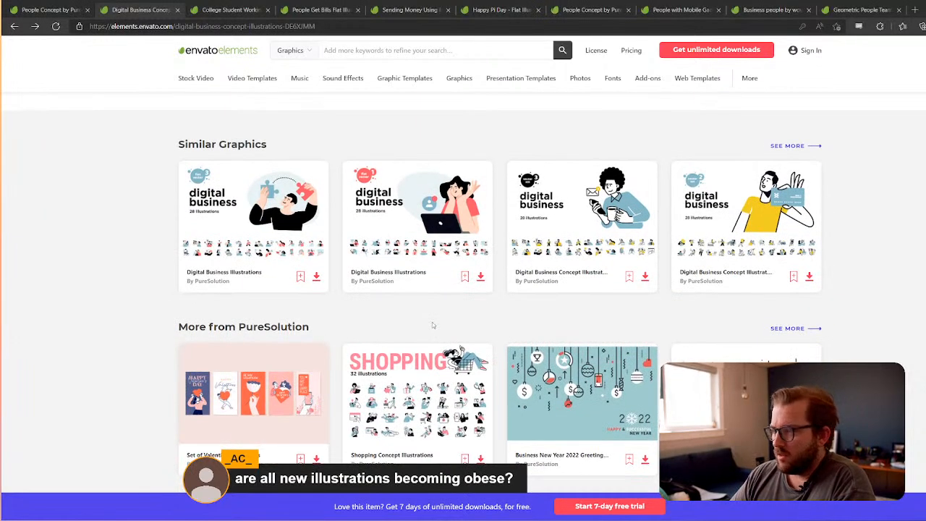
scroll(433, 326, down, 2)
scroll(432, 326, up, 3)
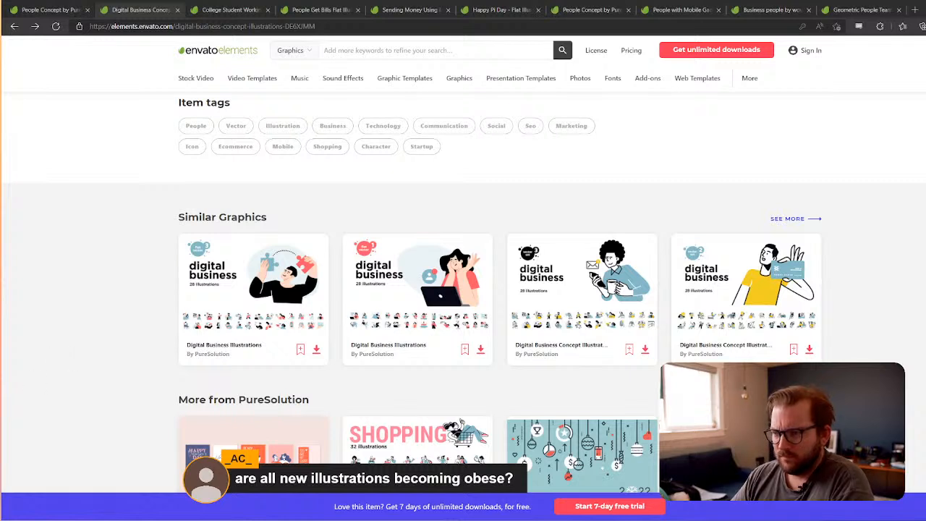
scroll(594, 395, down, 4)
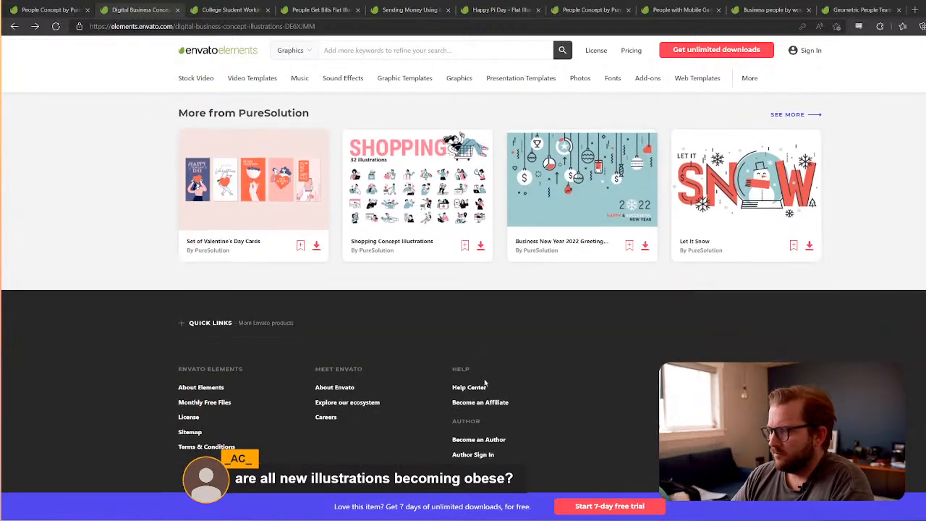
scroll(535, 387, up, 6)
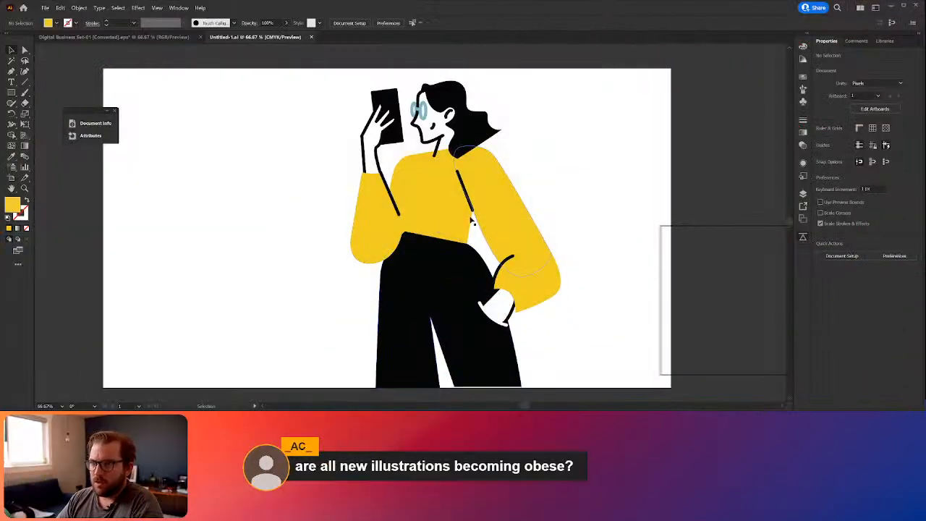
Step: Switch to Illustrator, view the whole Untitled-1 character and bring up the Digital Business Set-01 document for comparison
key(ctrl+minus)
key(ctrl+minus)
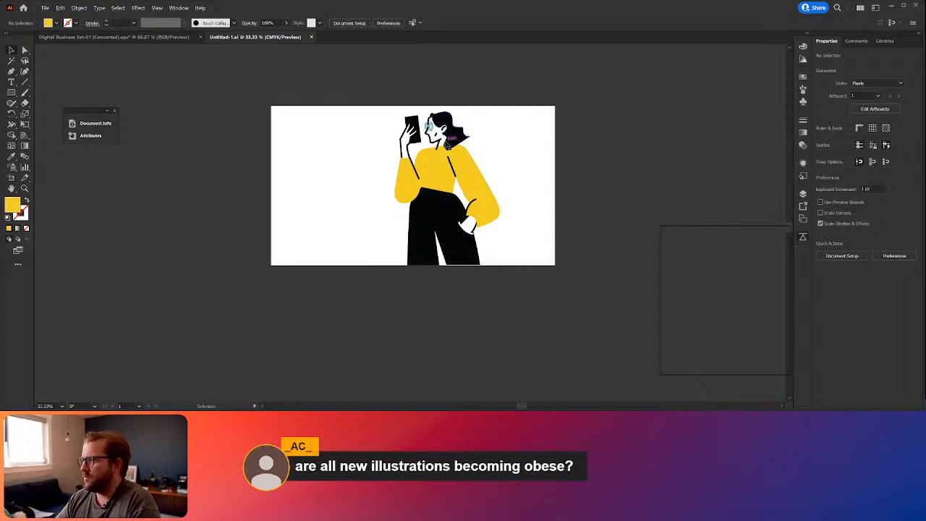
click(159, 36)
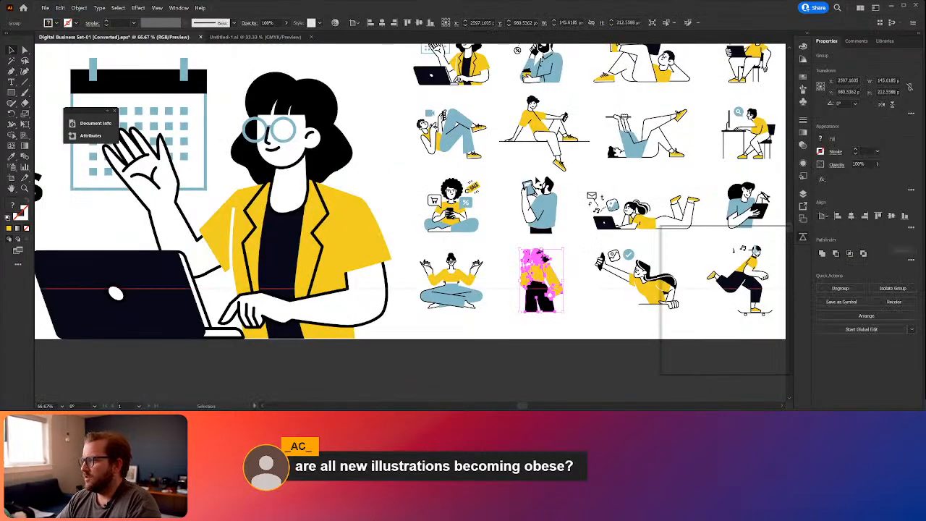
Step: Select all artwork in the Digital Business Set-01 document and shift it slightly left relative to the artboard
scroll(505, 170, down, 2)
drag(505, 170, 384, 223)
scroll(359, 208, down, 1)
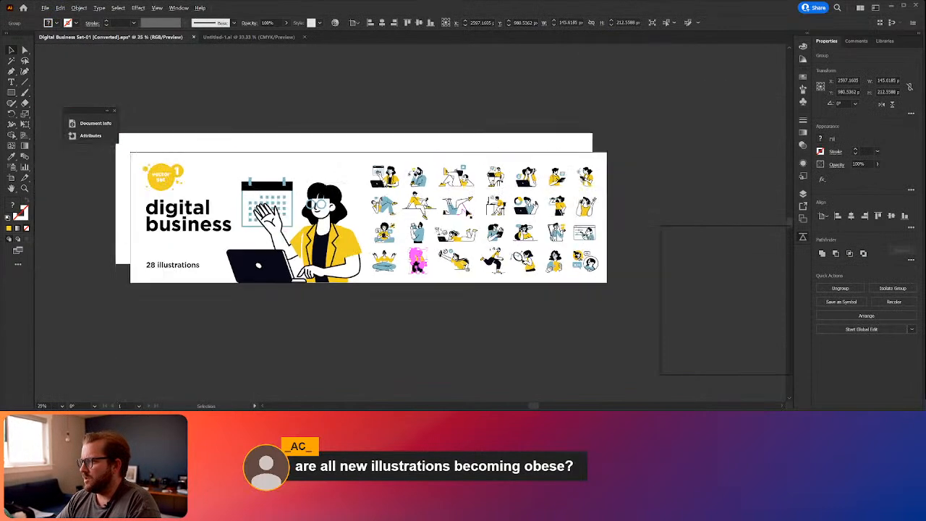
key(ctrl+a)
drag(134, 150, 190, 140)
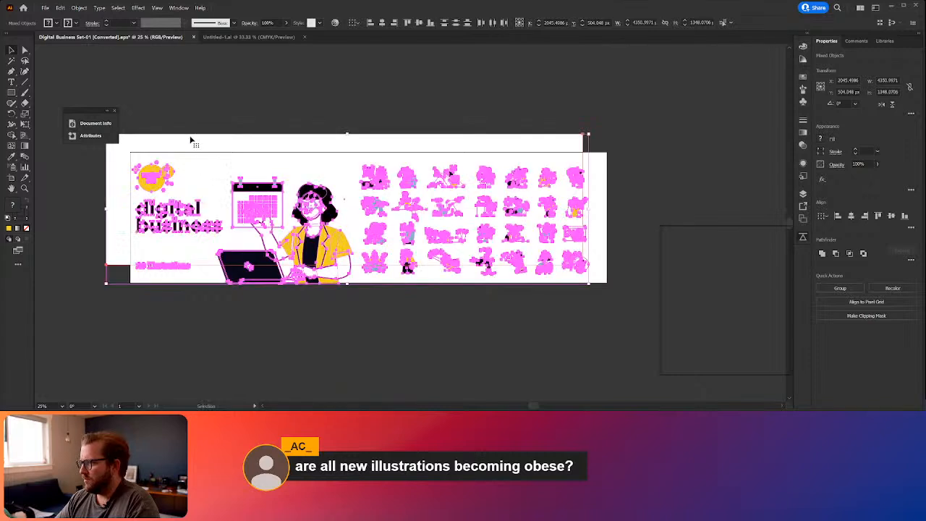
Step: Remove the stray white background clipping group that sits offset from the digital business artwork
double_click(188, 143)
click(183, 160)
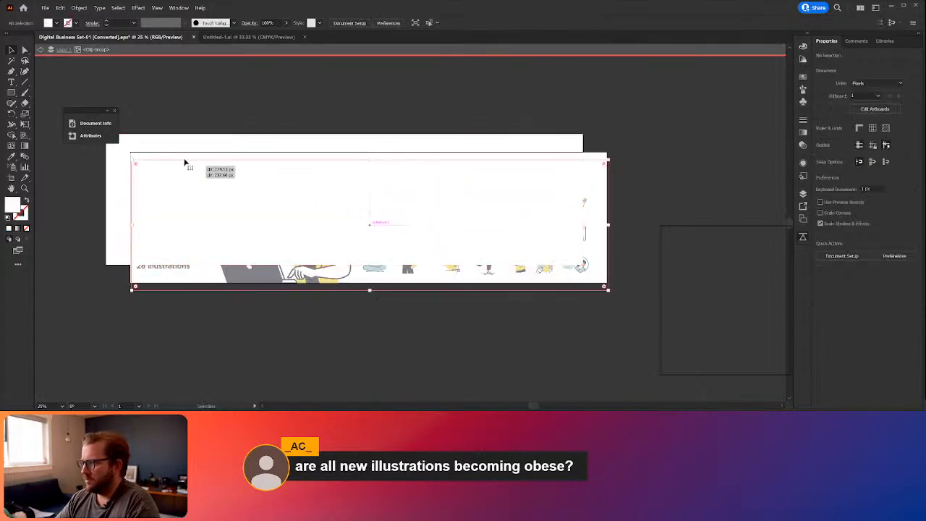
key(Delete)
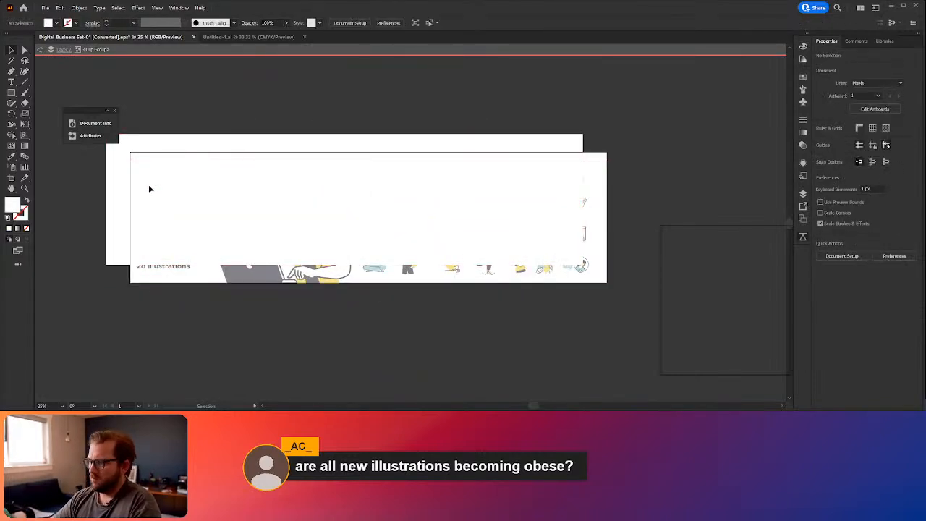
click(40, 49)
click(42, 50)
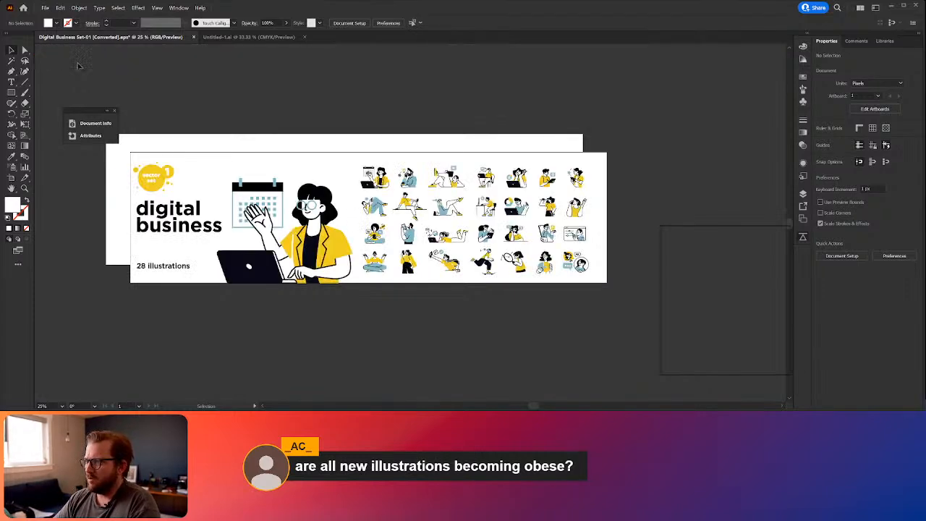
drag(258, 136, 281, 306)
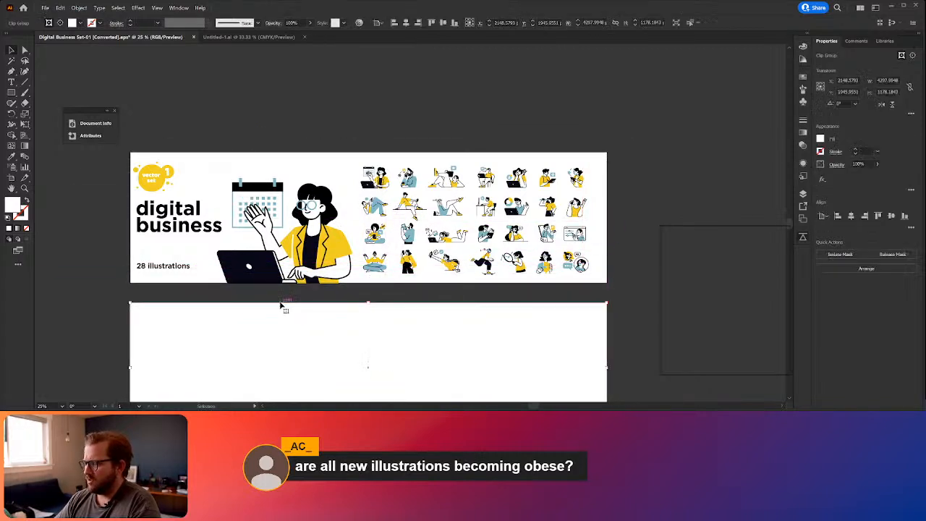
key(Delete)
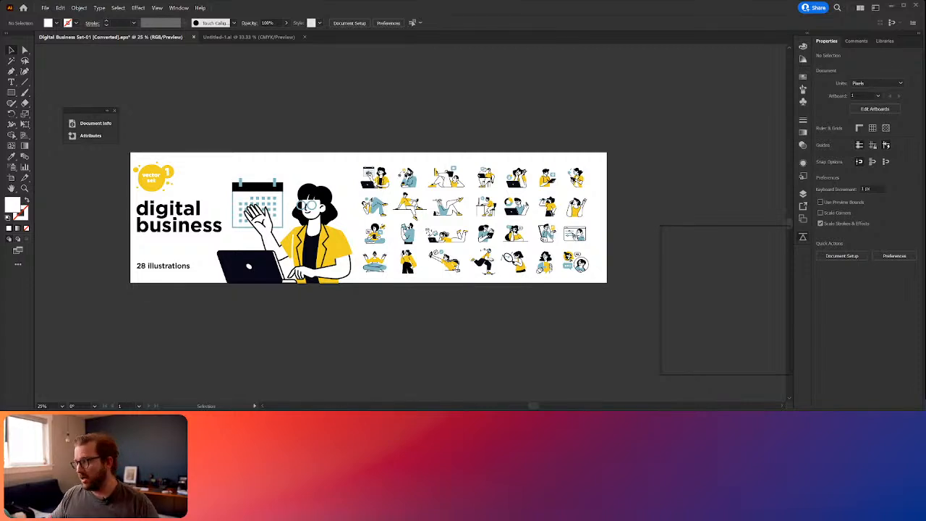
Step: Copy the seated man holding a phone from the illustration set and clear all artwork from Untitled-1
scroll(382, 239, up, 3)
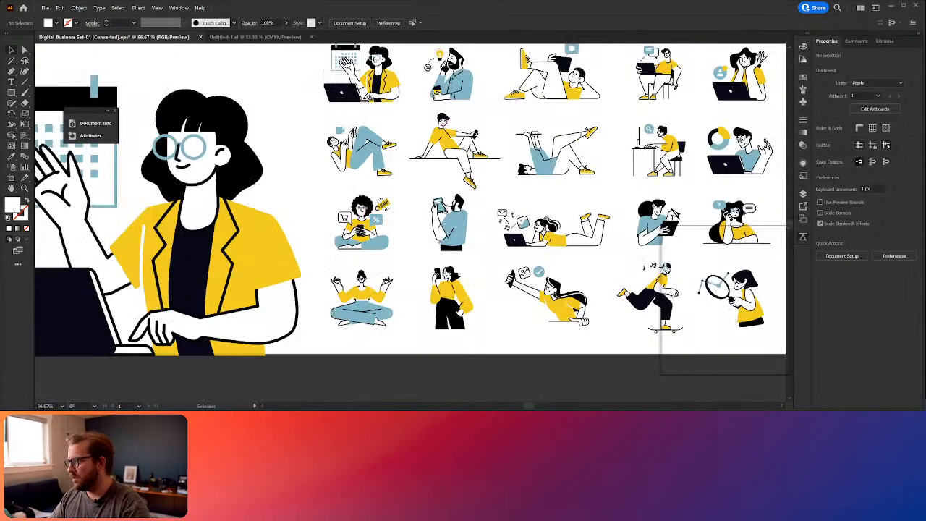
click(452, 148)
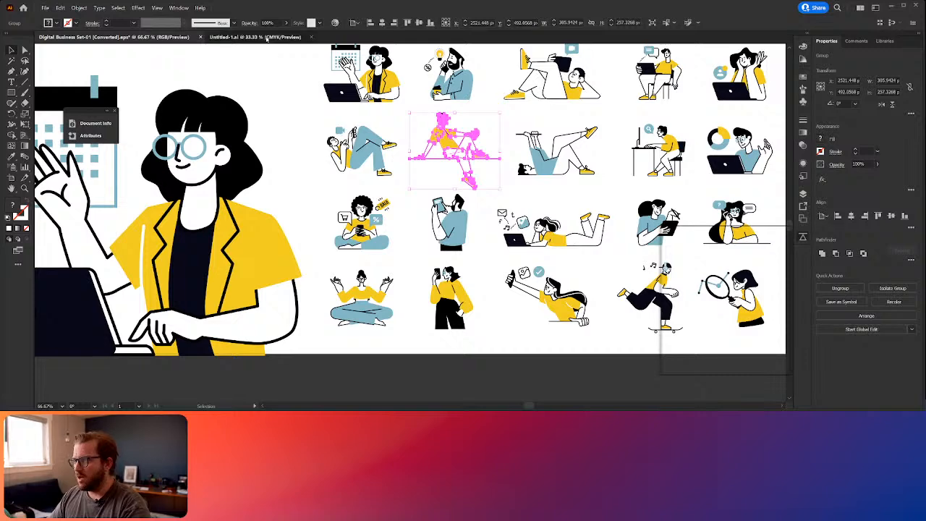
click(255, 37)
key(ctrl+a)
key(Delete)
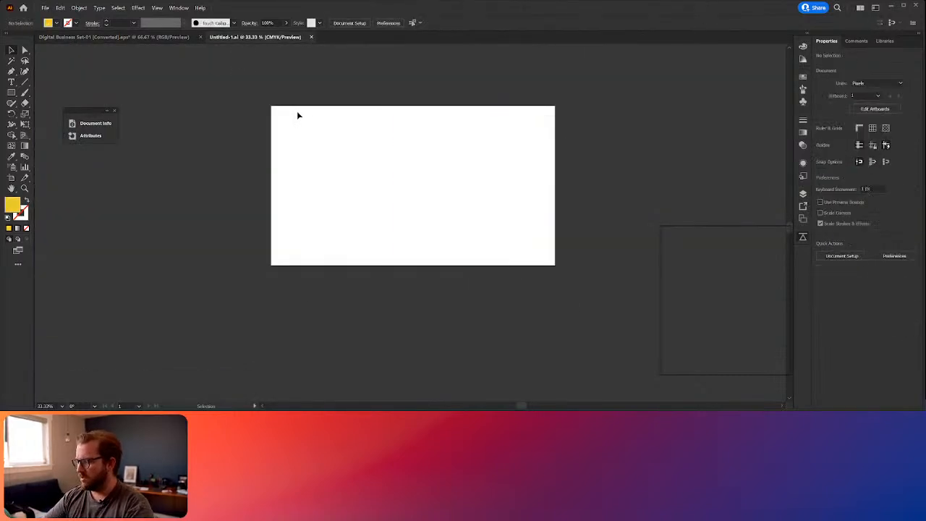
Step: Paste the seated man into Untitled-1, position him over the artboard and enlarge him to about 1432 px wide
key(ctrl+v)
drag(434, 202, 594, 116)
drag(444, 156, 391, 155)
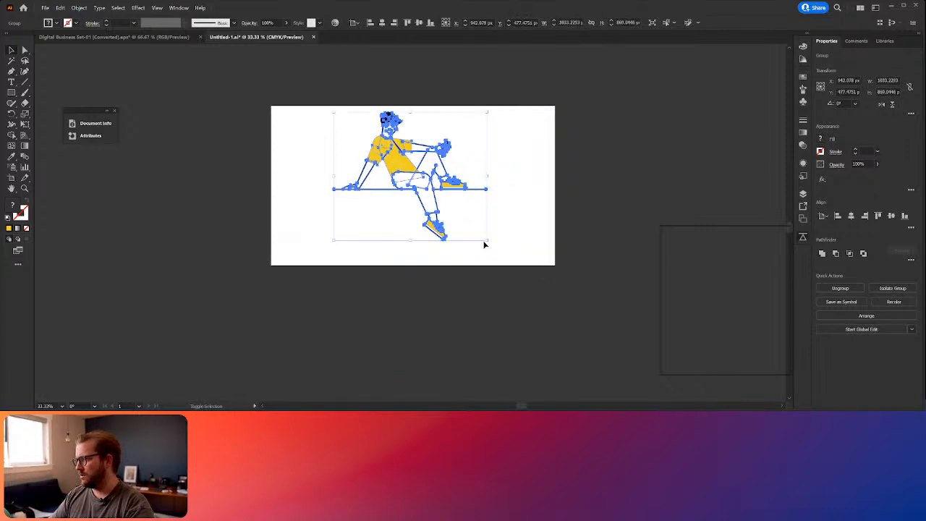
drag(484, 243, 433, 216)
Step: Isolate the seated man's group and select the front leg group inside it
scroll(434, 217, up, 8)
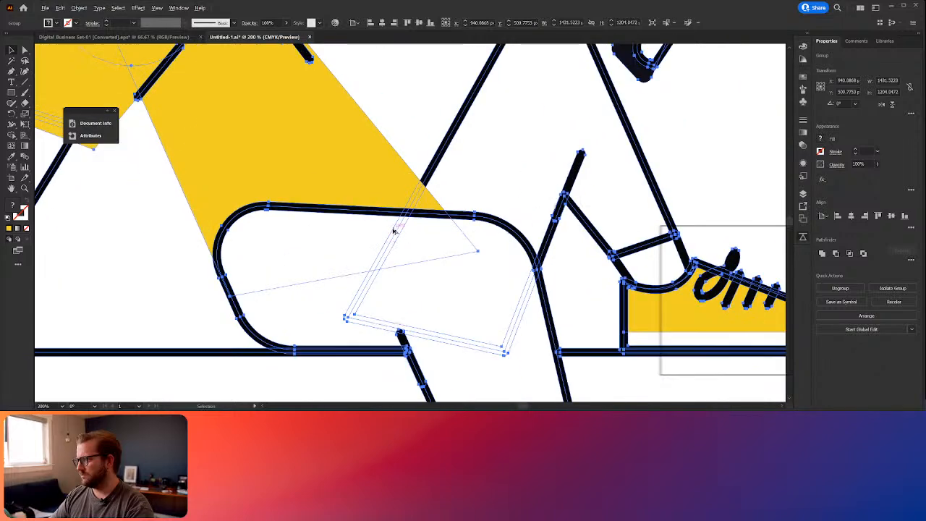
click(329, 383)
double_click(260, 339)
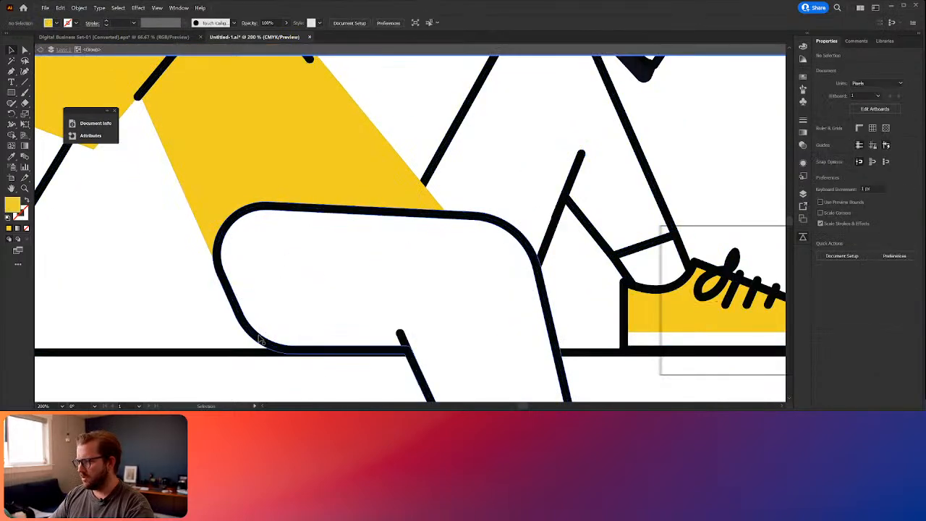
click(246, 327)
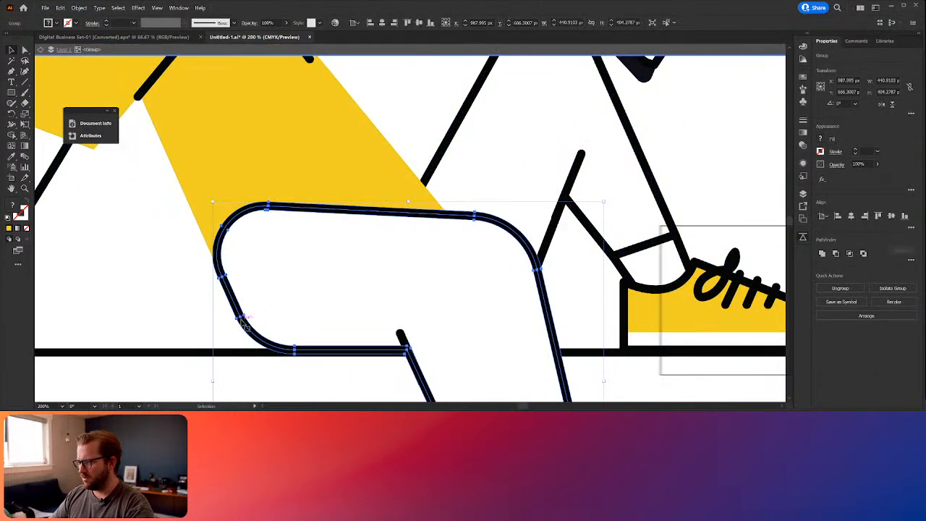
key(a)
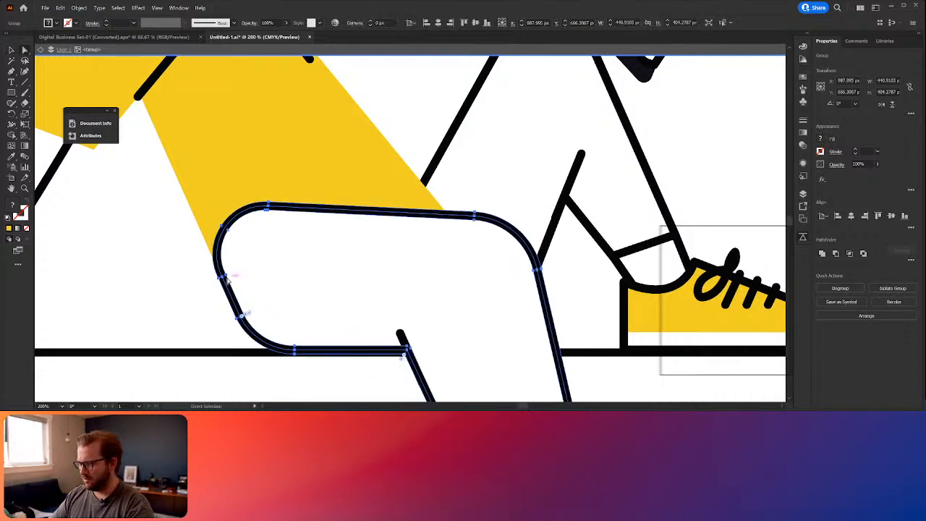
drag(226, 276, 290, 272)
key(ctrl+z)
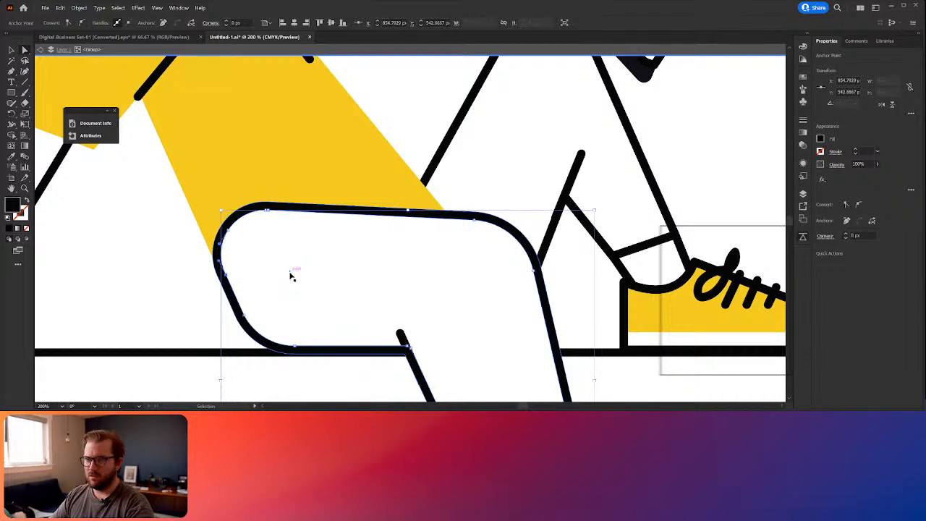
key(v)
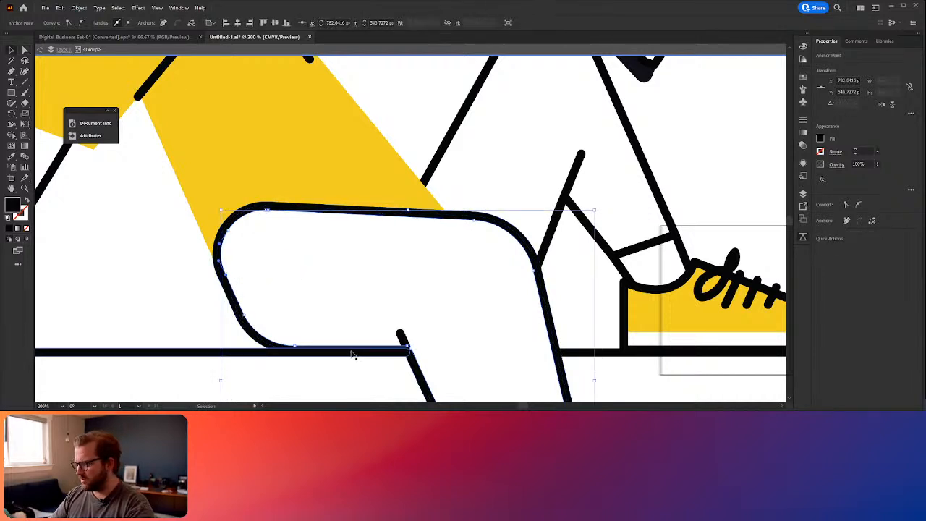
Step: Isolate the front leg's nested group and apply the default 1 pt black stroke to its white fill shape
click(253, 332)
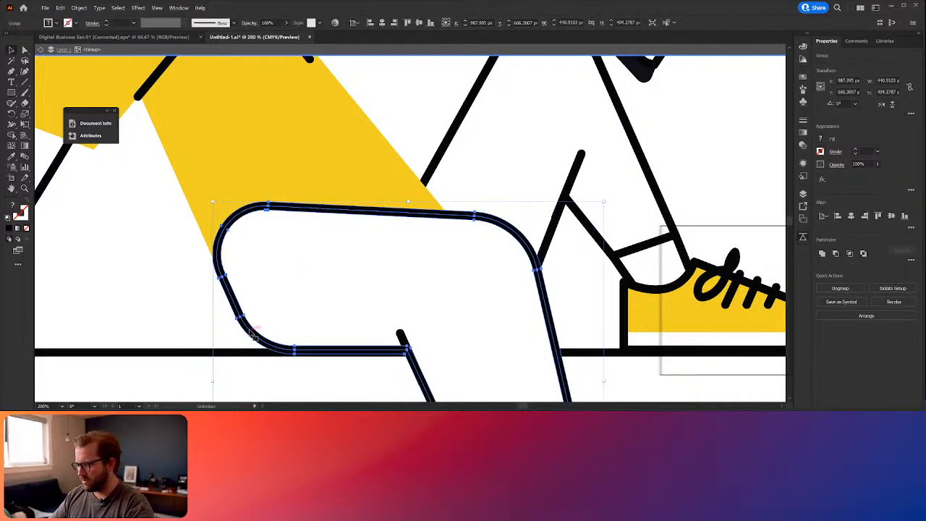
double_click(252, 334)
drag(252, 334, 229, 341)
key(ctrl+z)
click(278, 285)
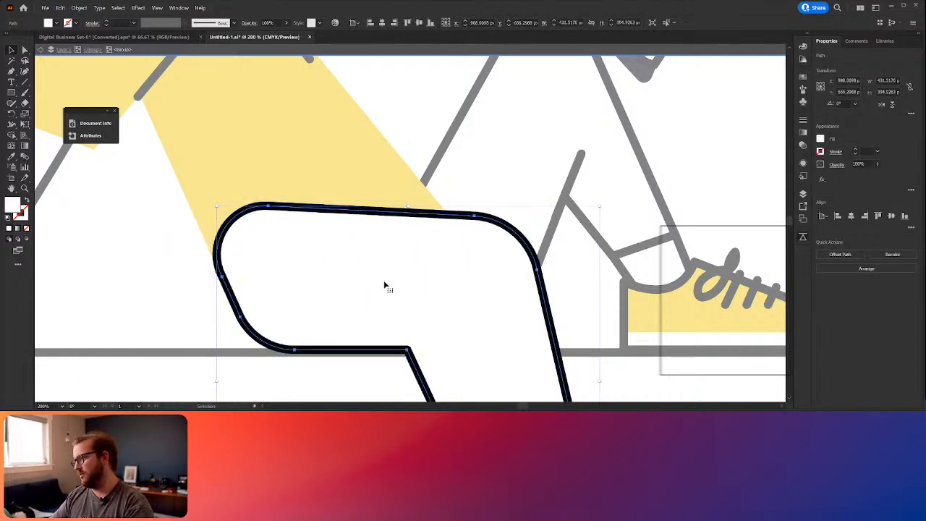
drag(385, 285, 374, 171)
key(v)
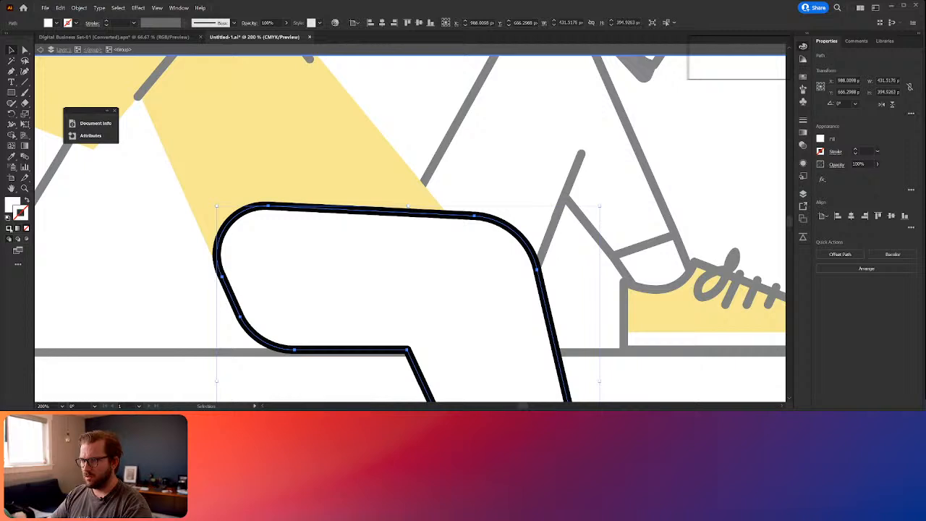
key(d)
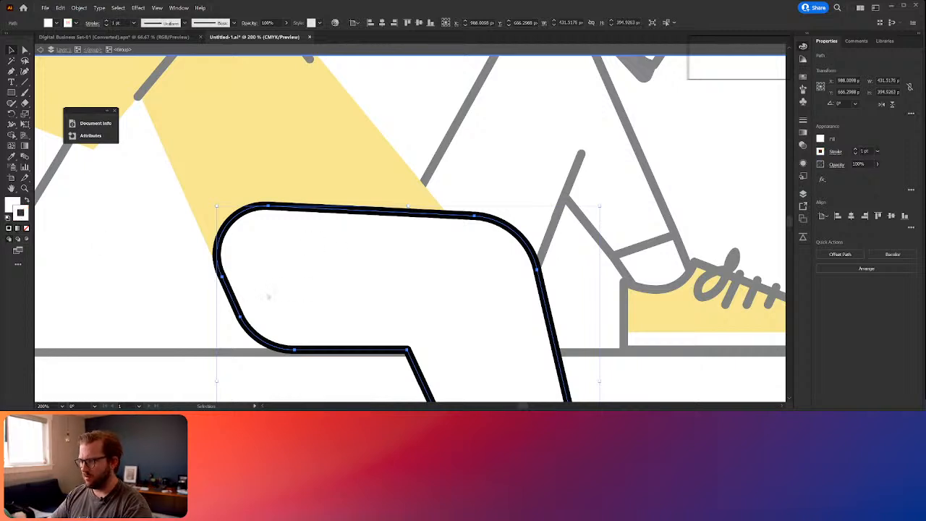
Step: Pull the expanded black outline compound path away from the front leg and delete it
click(289, 207)
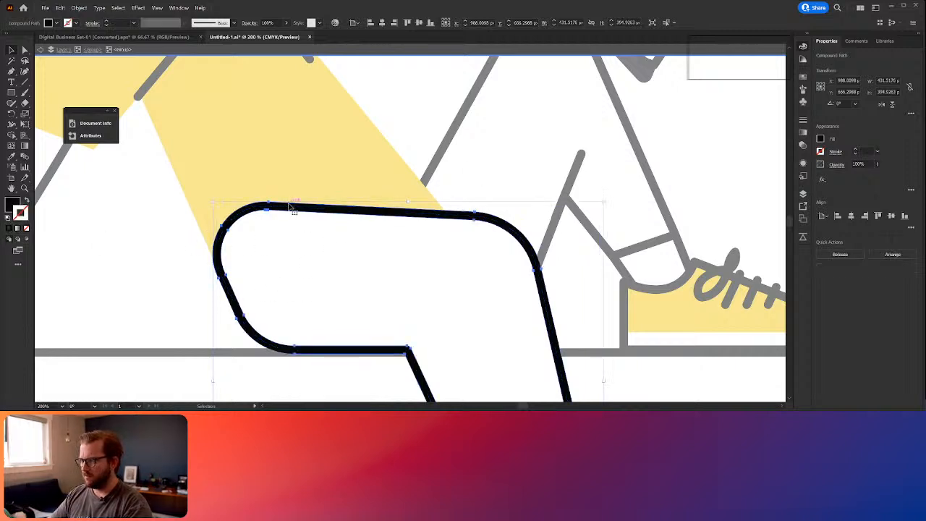
drag(287, 210, 406, 114)
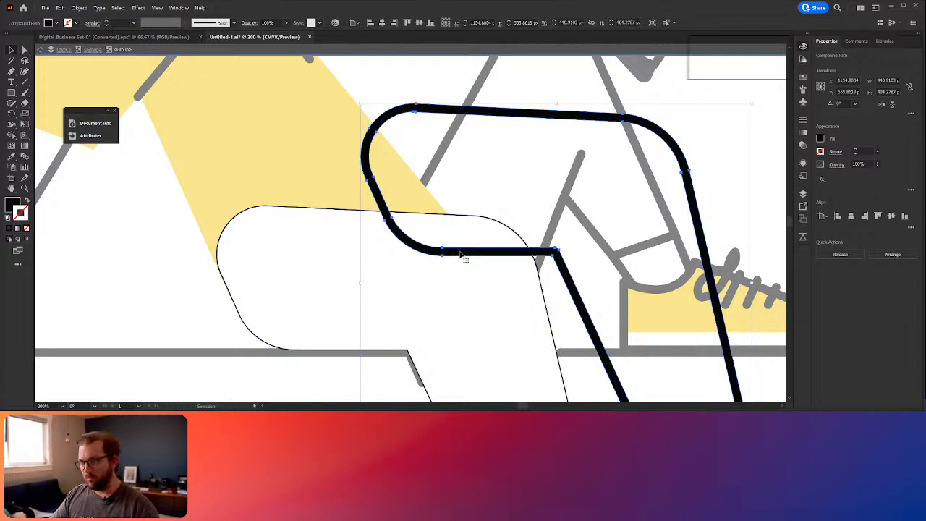
key(Delete)
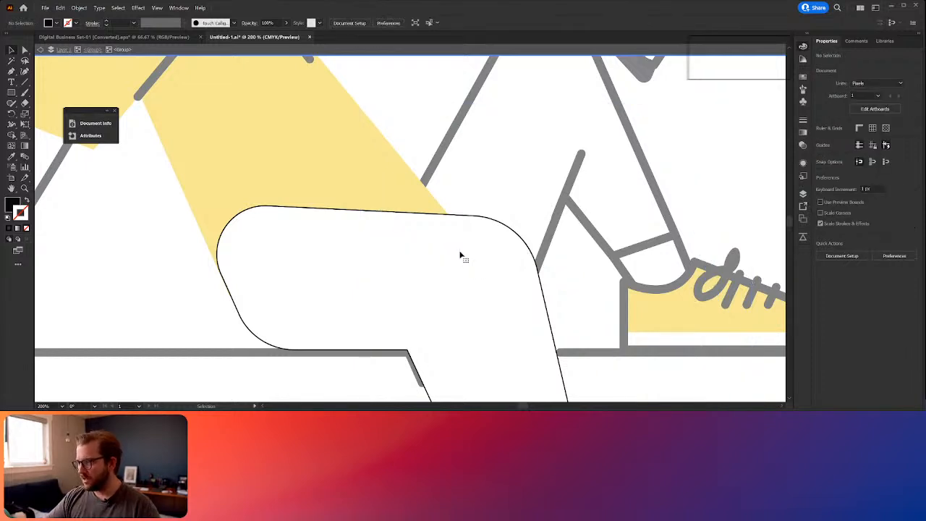
Step: Set the white leg shape's stroke weight to 11 pt and deselect it
click(430, 265)
click(106, 21)
click(106, 21)
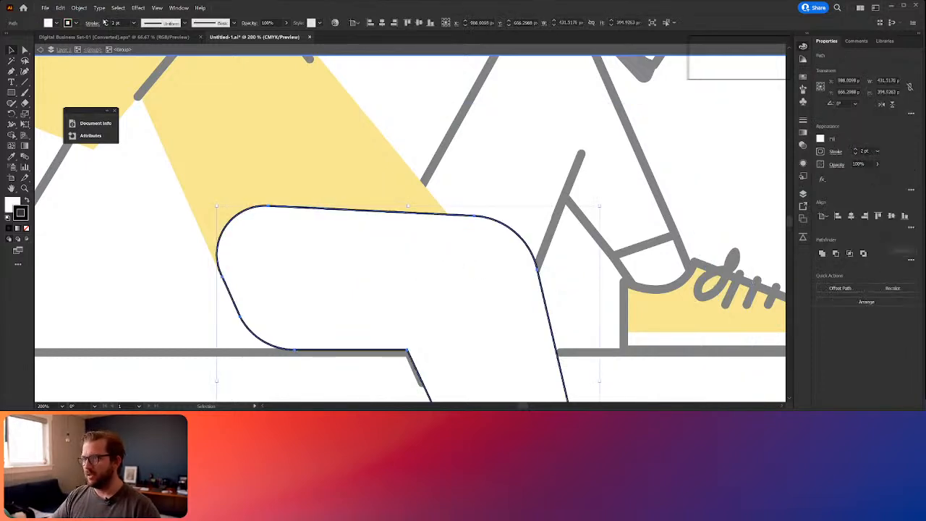
click(106, 21)
click(107, 21)
click(106, 21)
click(107, 21)
click(107, 21)
click(106, 21)
click(128, 287)
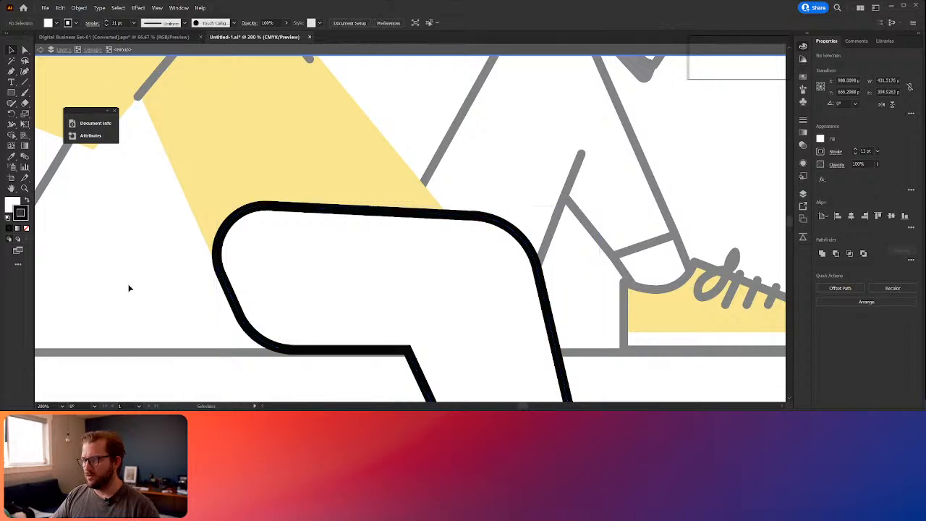
Step: Compare the restroked leg with the rest of the figure and leave isolation mode
scroll(252, 274, down, 7)
scroll(256, 275, up, 3)
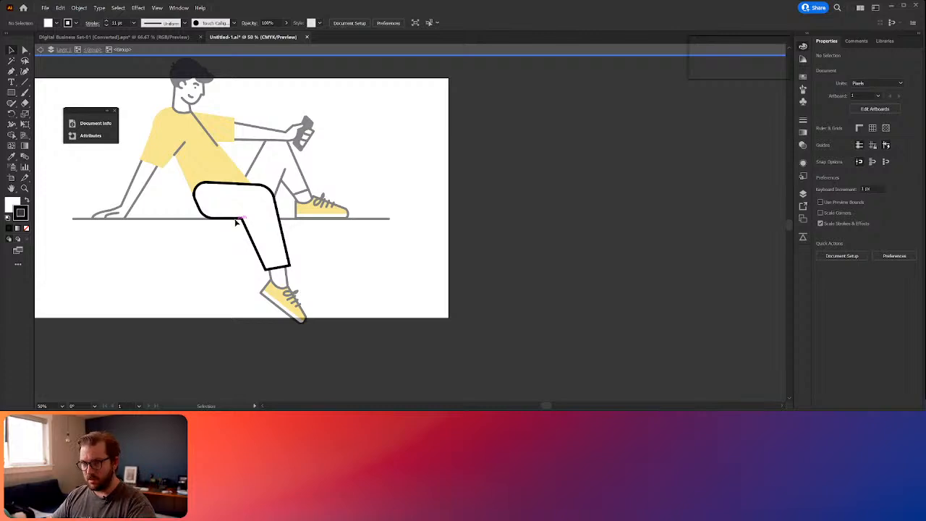
click(283, 218)
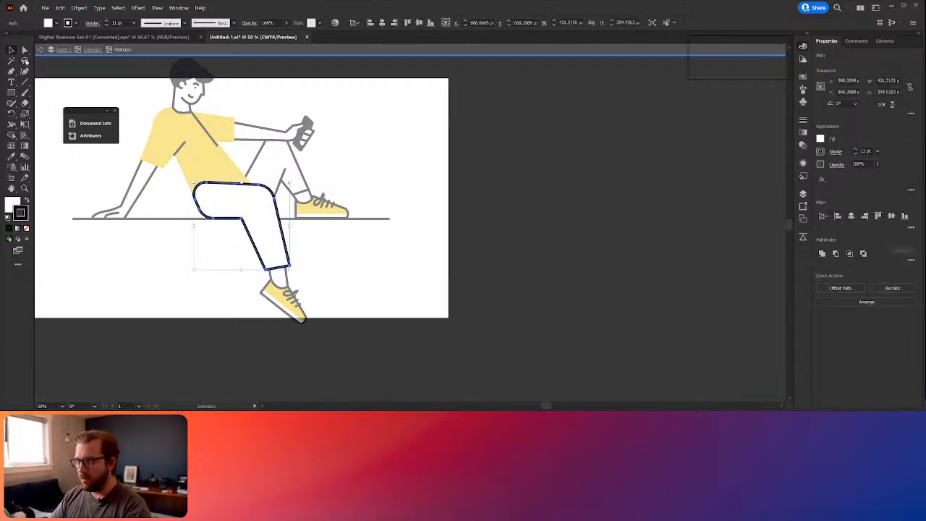
click(39, 51)
click(344, 253)
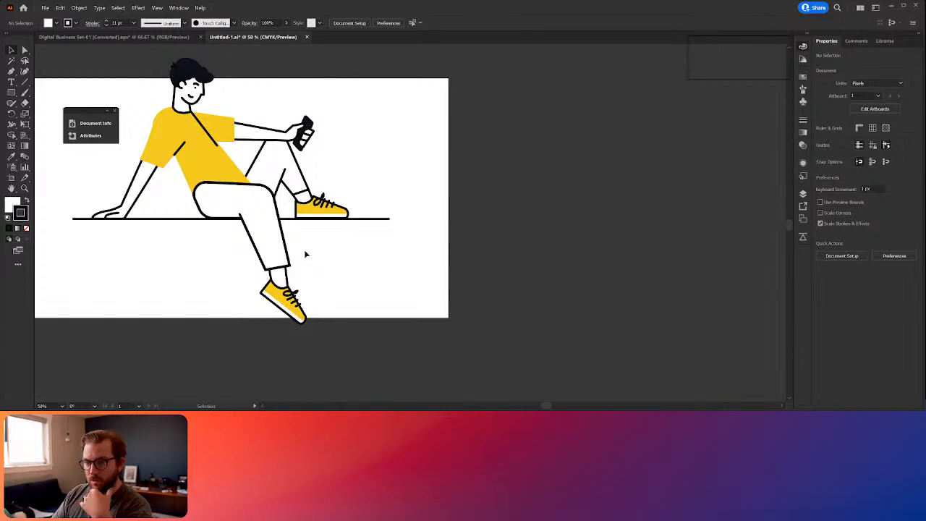
Step: Scale the seated man down proportionally to about 1238 px wide and move him within the Untitled-1 artboard
click(249, 225)
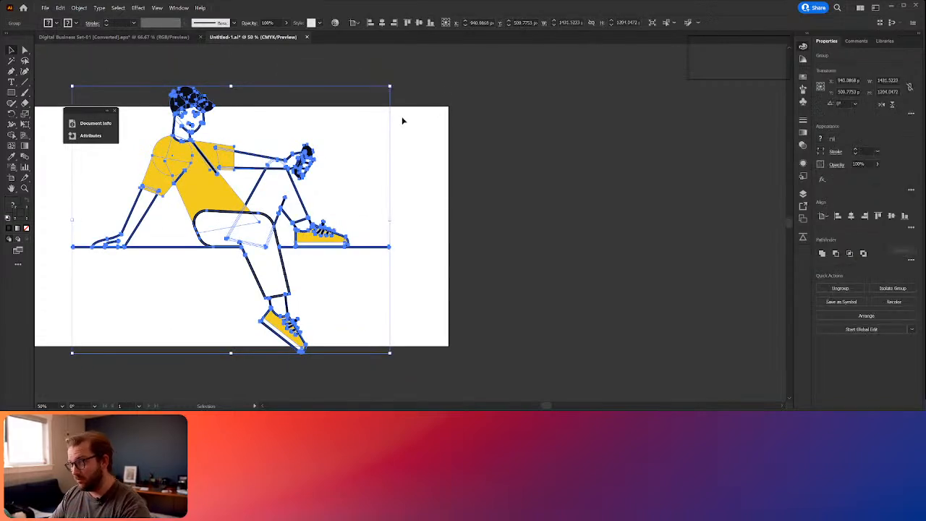
drag(390, 85, 347, 121)
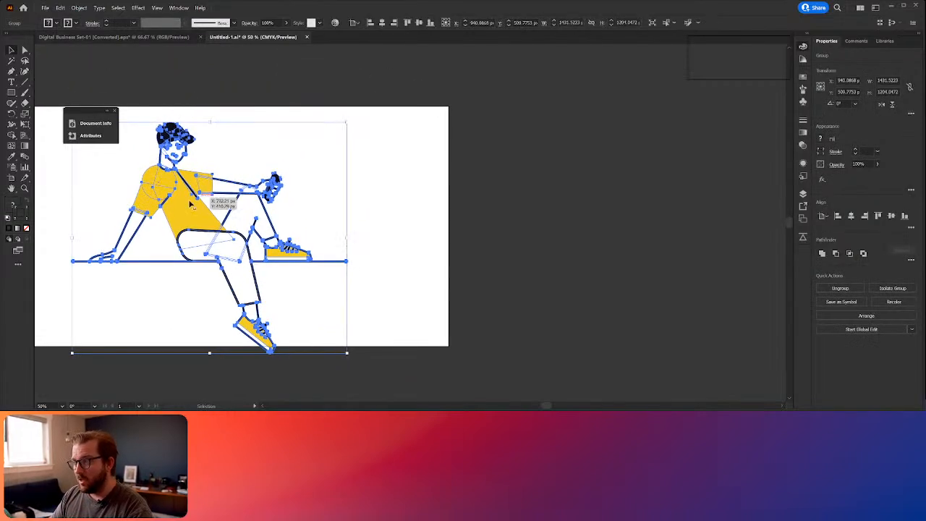
drag(183, 204, 218, 203)
click(449, 236)
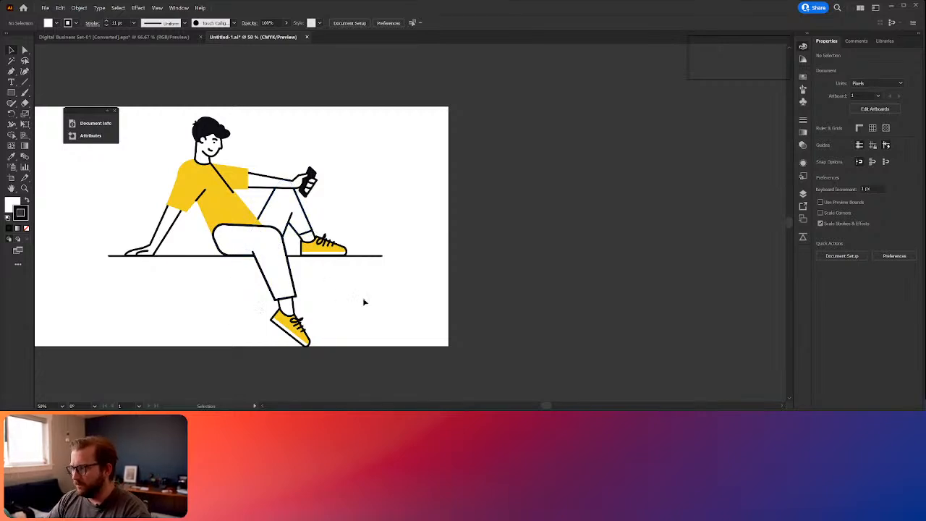
Step: Select all of the seated man artwork in Untitled-1, copy it, and switch to the Digital Business Set document
key(ctrl+a)
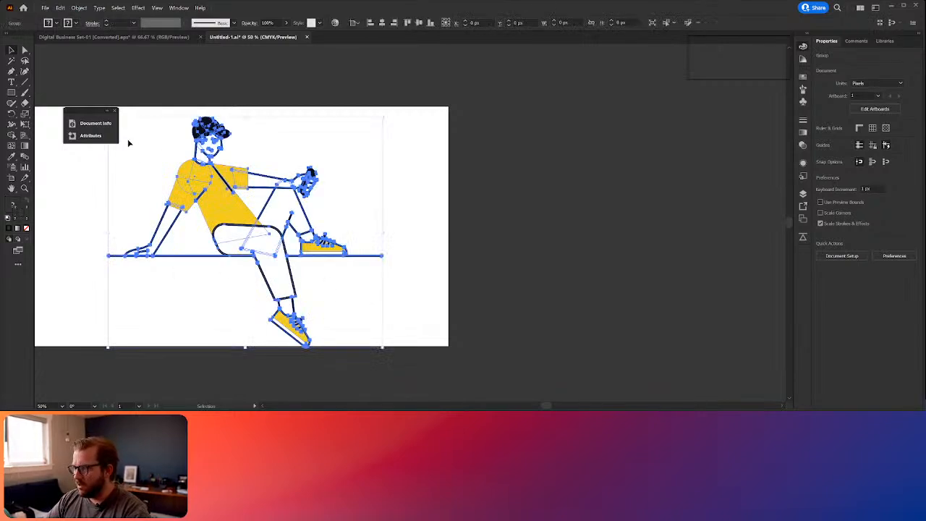
drag(145, 170, 194, 177)
key(ctrl+c)
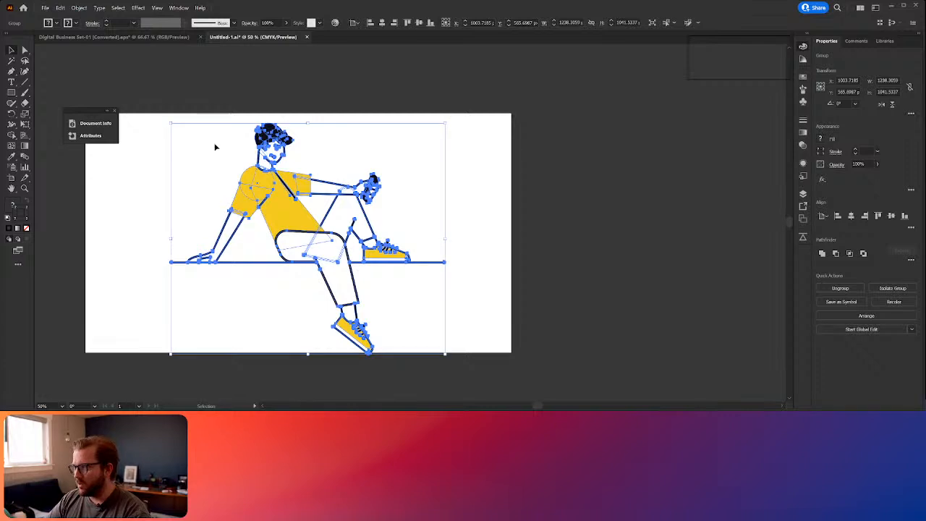
key(ctrl+Tab)
key(ctrl+v)
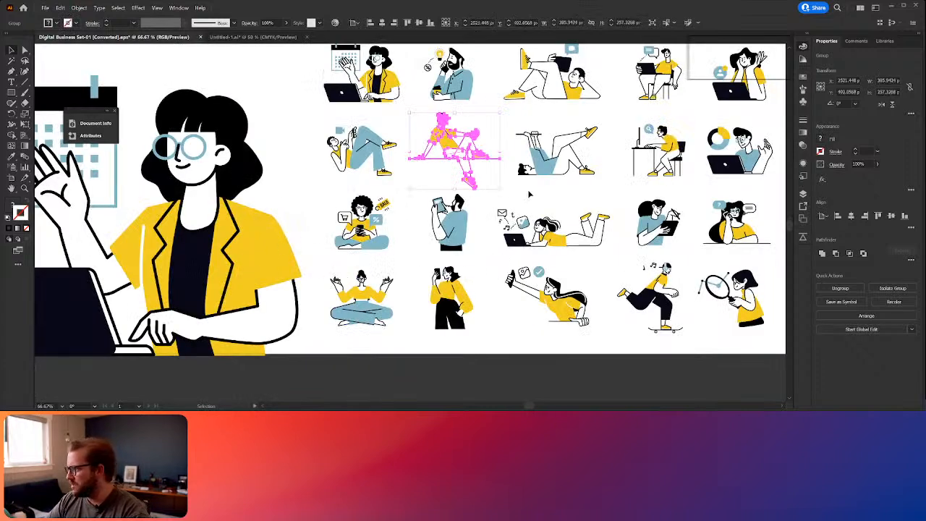
Step: Copy the skateboarder with headphones from the lowest row of characters in the Digital Business Set
scroll(530, 197, down, 2)
drag(555, 191, 383, 239)
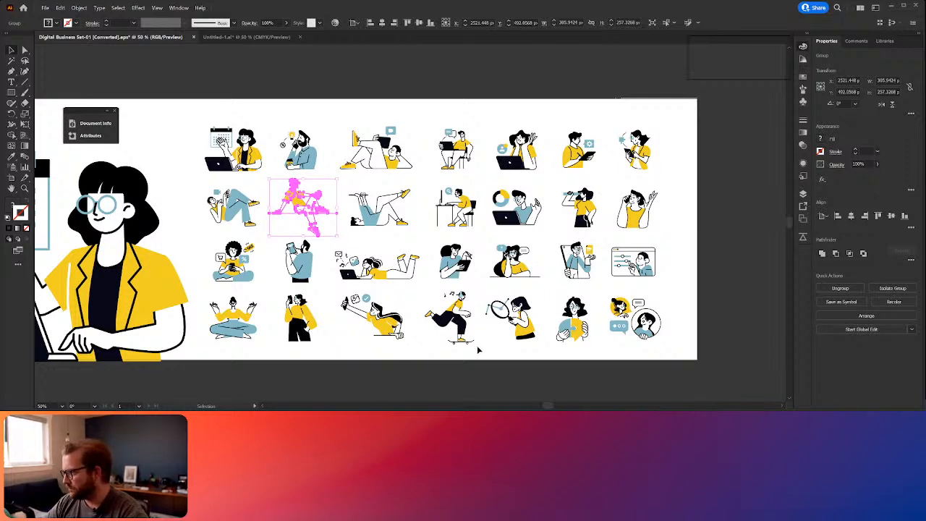
click(448, 316)
key(ctrl+c)
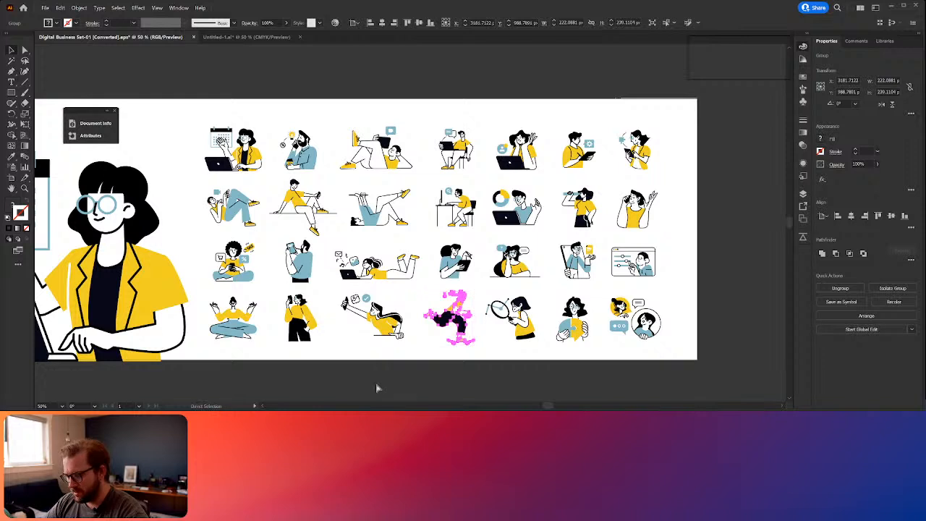
Step: Replace the seated man in Untitled-1 with the copied skateboarder
click(236, 37)
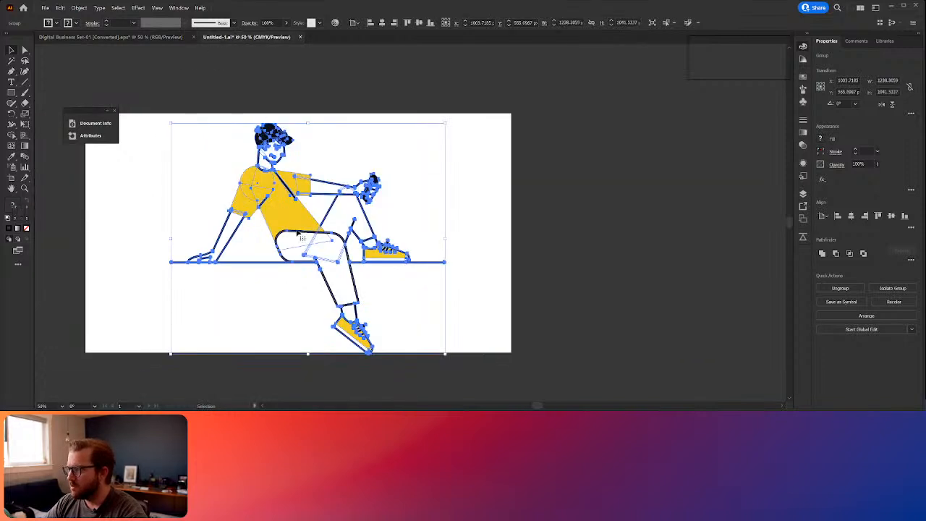
key(Delete)
key(ctrl+v)
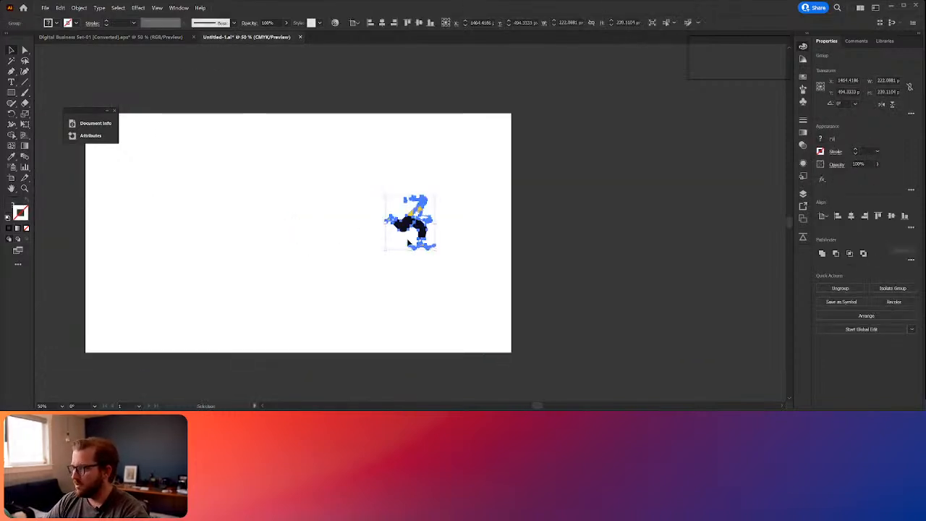
Step: Enlarge the skateboarder proportionally to over half the artboard's height, place it near the artboard's left edge, and deselect it
drag(420, 211, 149, 161)
drag(140, 204, 141, 296)
drag(127, 226, 153, 258)
click(344, 253)
Step: Copy the standing woman in black trousers holding a phone from the Digital Business Set into Untitled-1
click(110, 37)
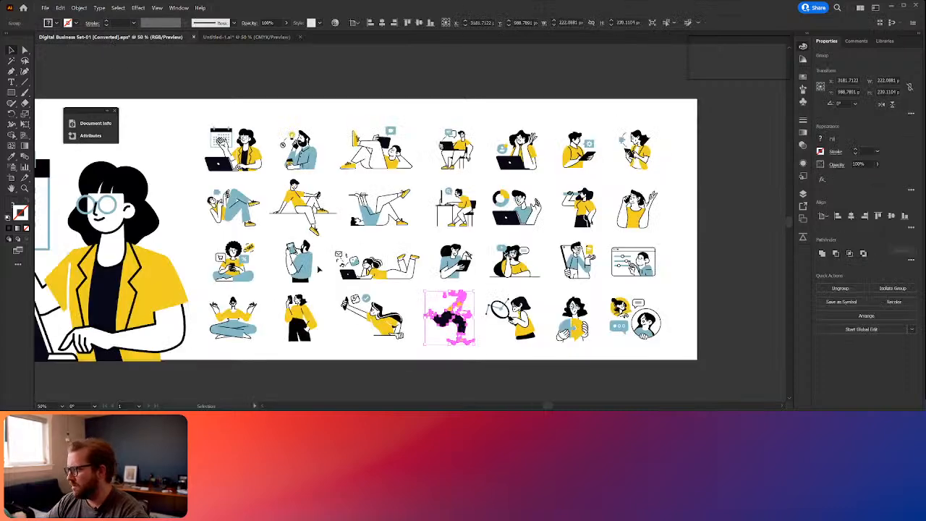
click(298, 330)
key(ctrl+c)
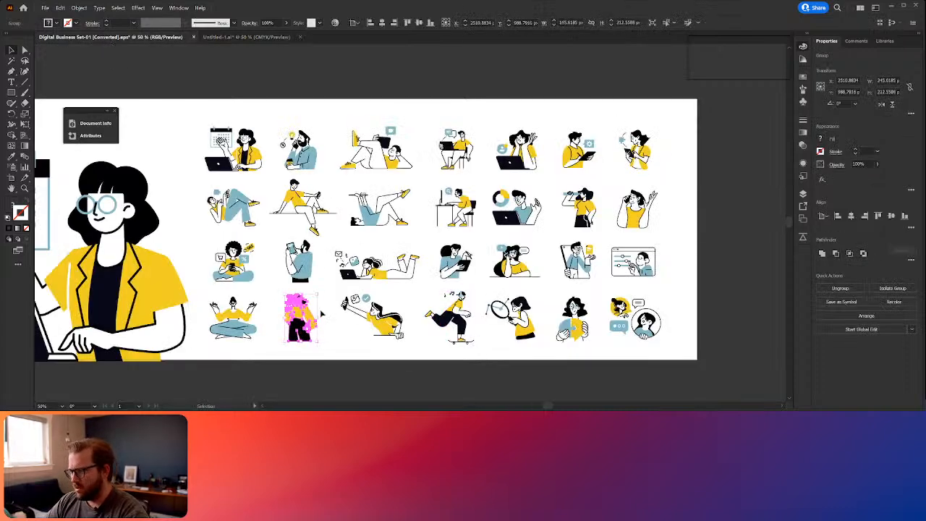
click(246, 37)
key(ctrl+v)
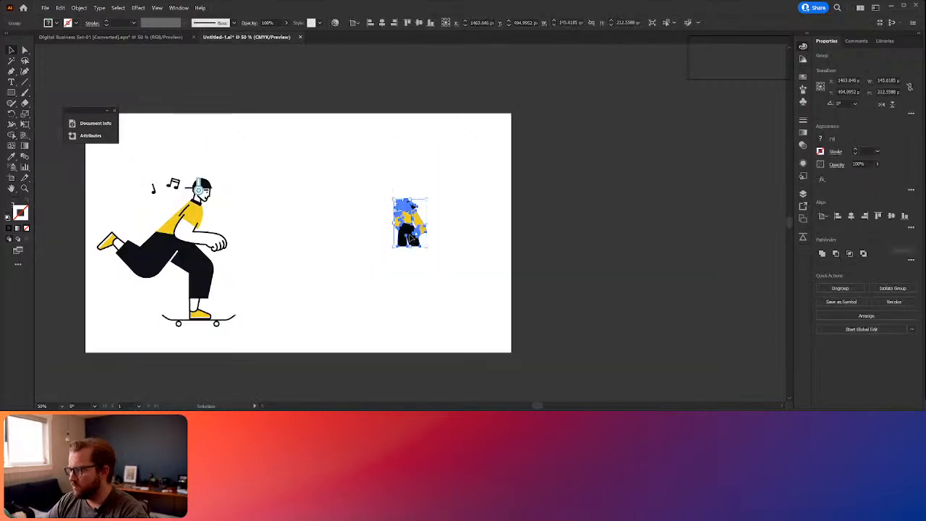
Step: Scale the standing woman proportionally to about 462 px wide, place her beside the skateboarder, and deselect her
drag(411, 239, 363, 327)
drag(298, 298, 317, 298)
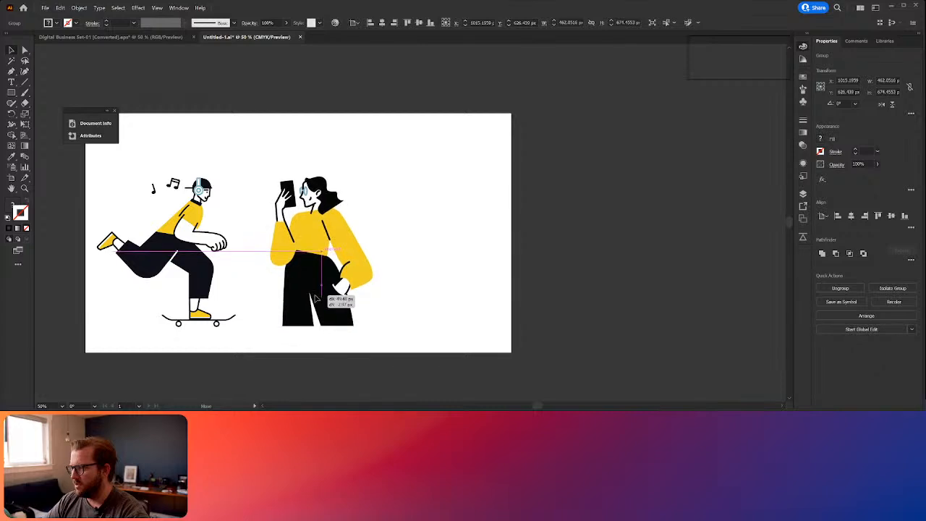
click(327, 144)
Step: Copy the cross-legged meditating woman from the Digital Business Set into Untitled-1
click(109, 36)
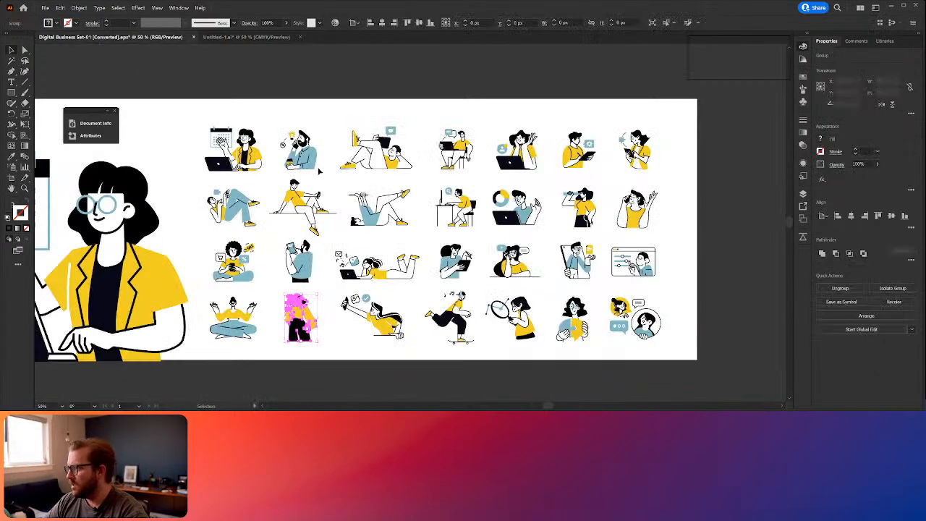
drag(193, 185, 220, 161)
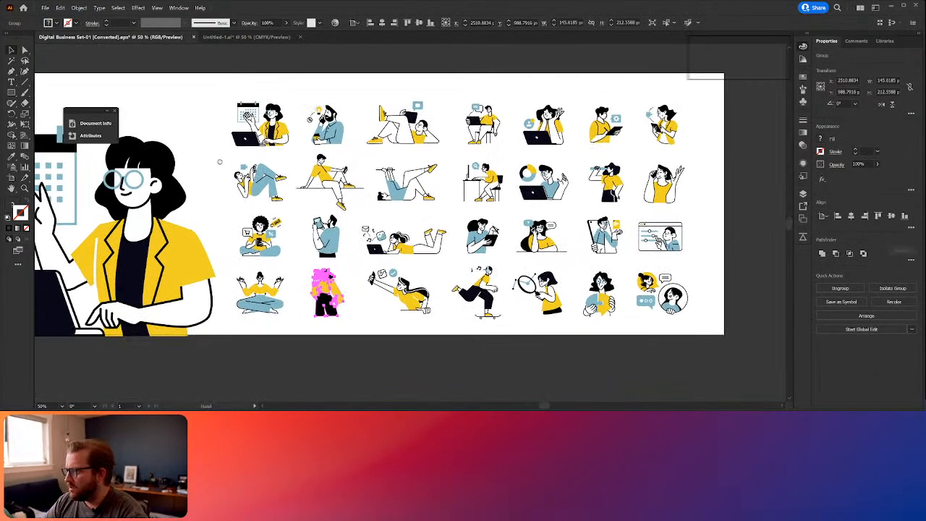
click(158, 254)
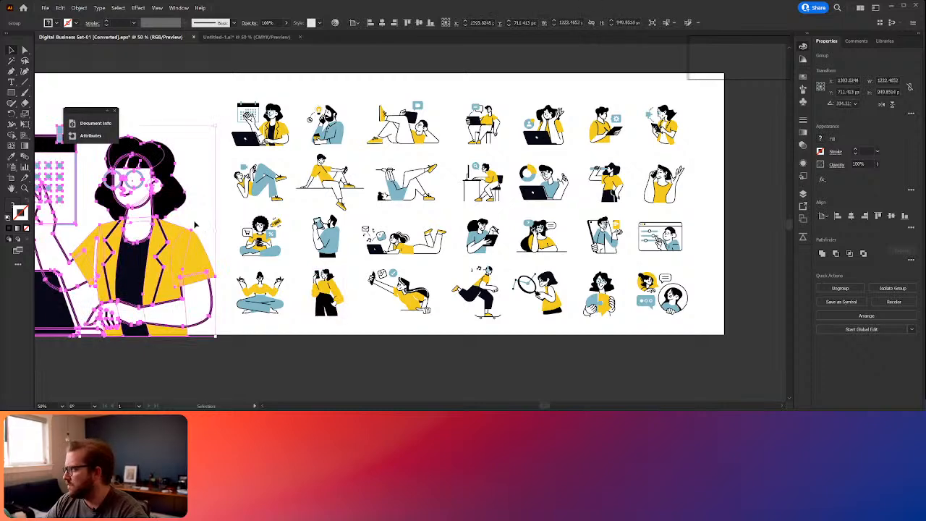
drag(198, 226, 229, 211)
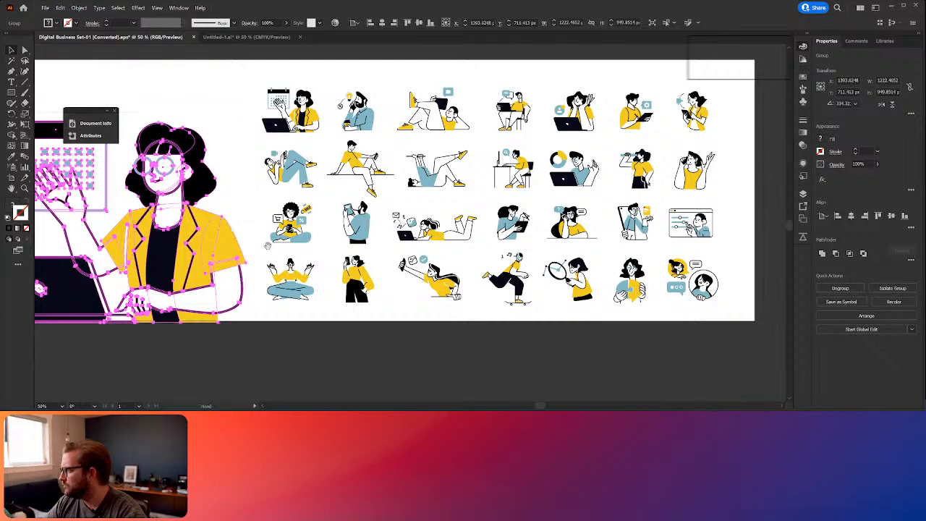
drag(289, 247, 372, 225)
click(374, 205)
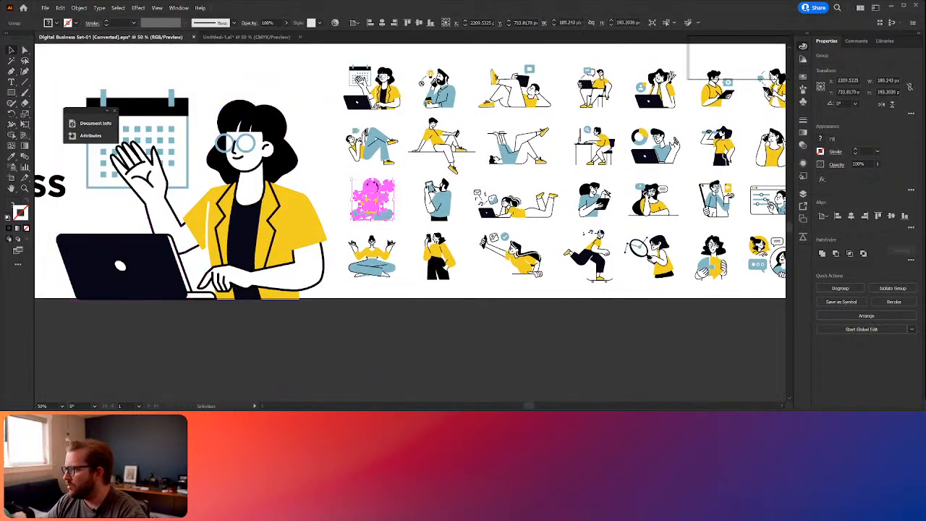
click(374, 261)
key(ctrl+c)
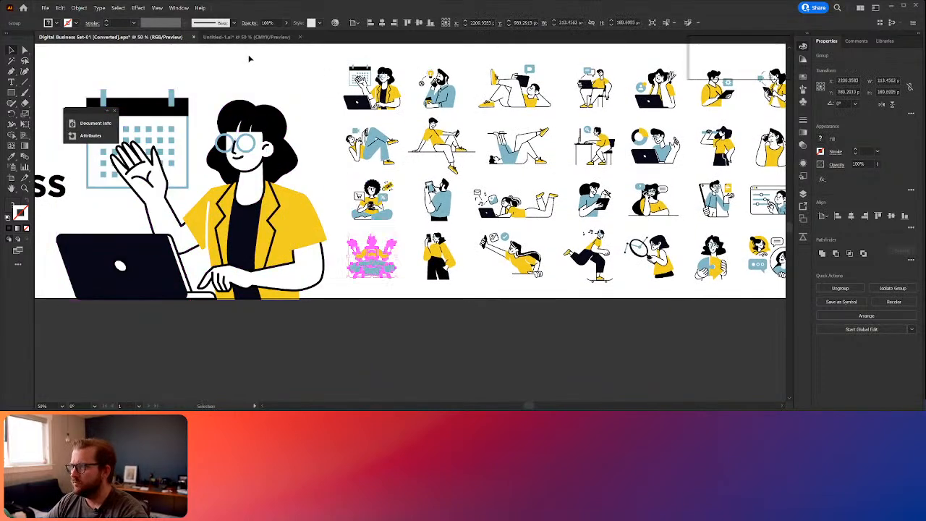
click(248, 37)
key(ctrl+v)
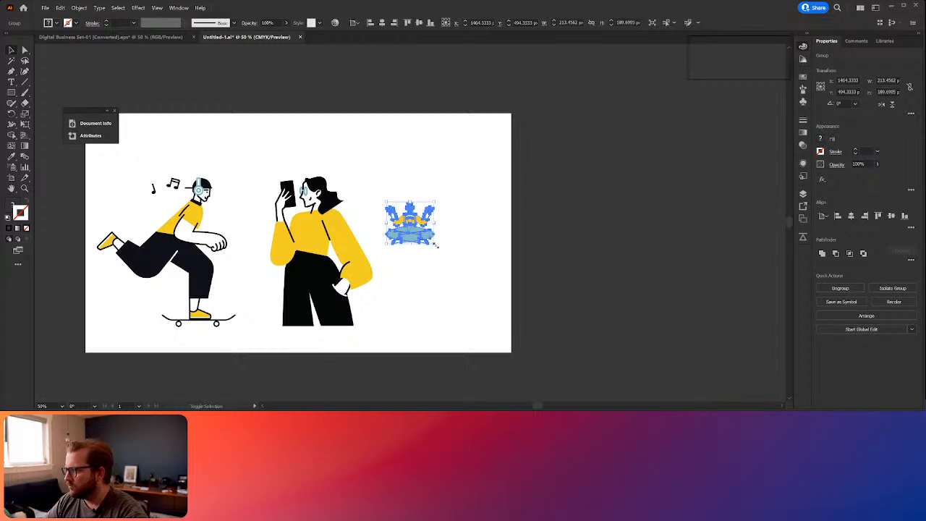
Step: Scale the meditating woman proportionally to about 699 px wide, place her to the right of the standing woman, and deselect her
drag(434, 244, 540, 326)
drag(458, 282, 479, 275)
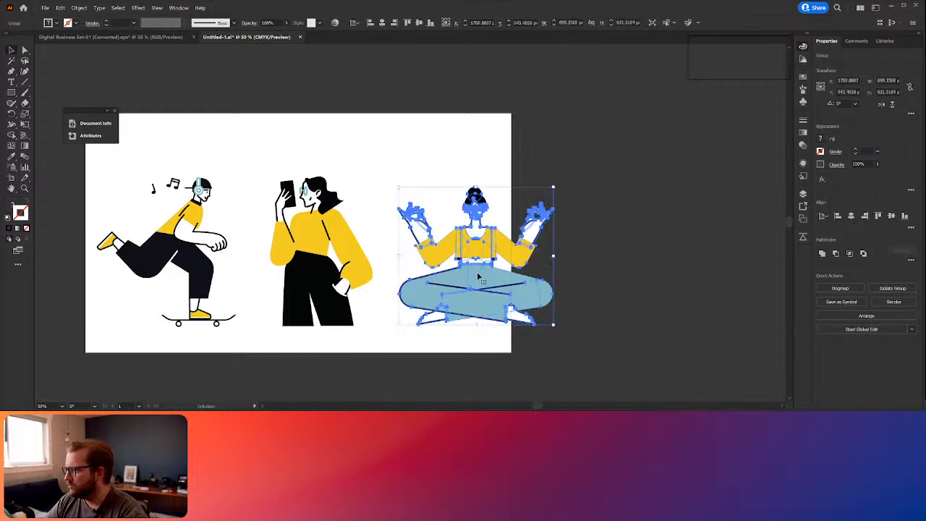
click(441, 346)
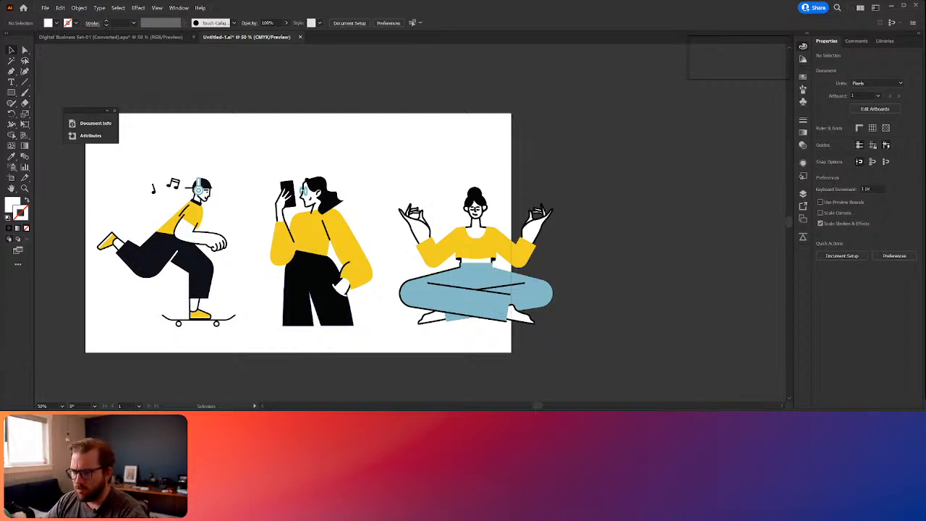
Step: Return to the Digital Business Set document and check the magnifying-glass woman against the other characters
click(124, 39)
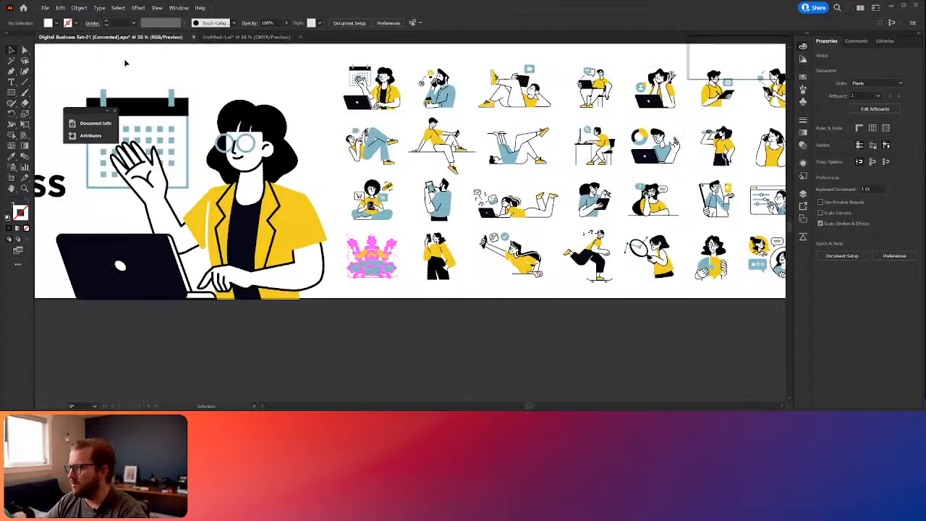
drag(665, 82, 504, 130)
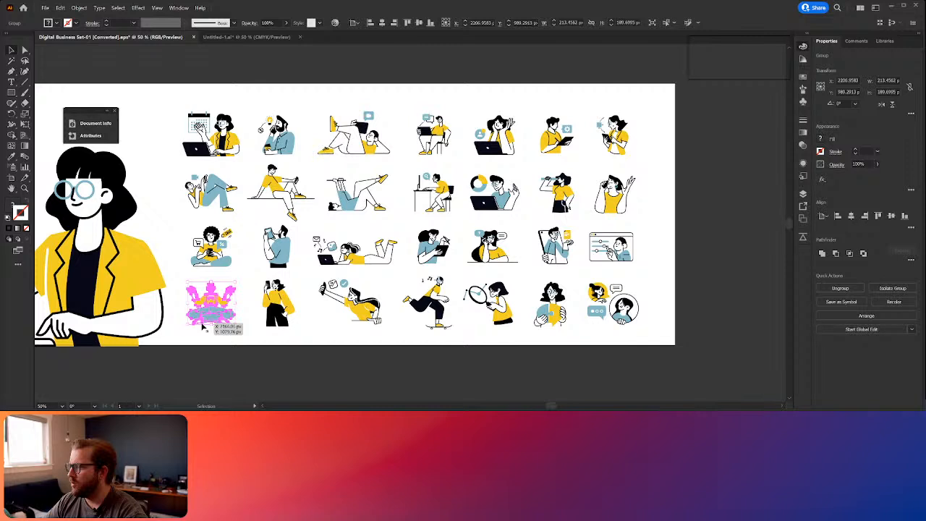
click(505, 311)
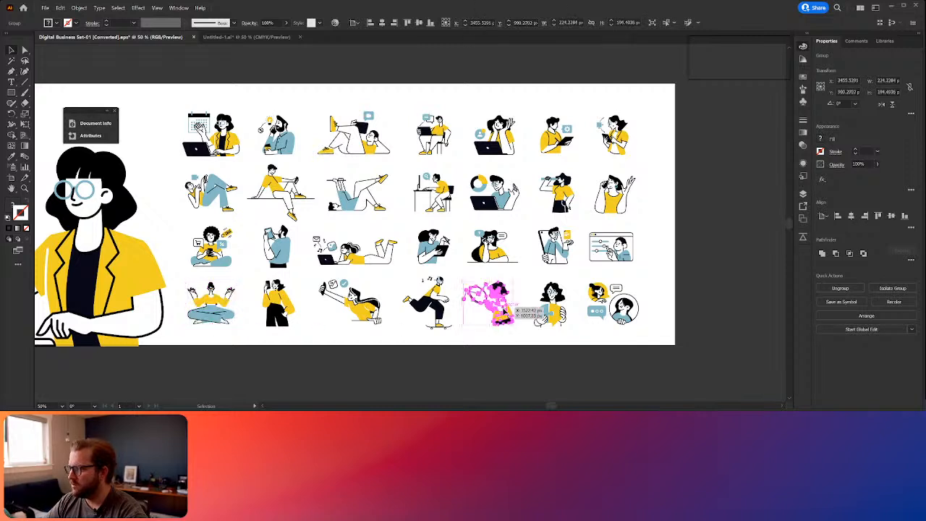
click(496, 378)
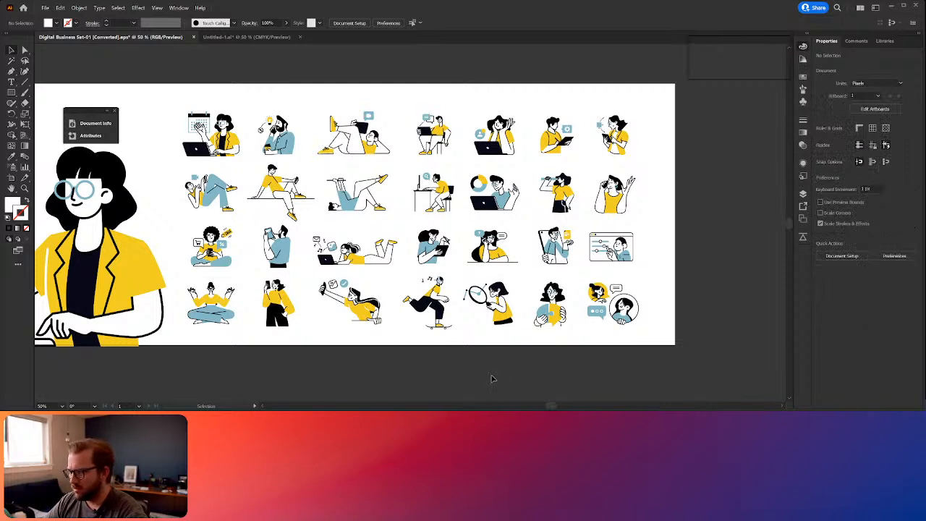
click(500, 326)
click(526, 358)
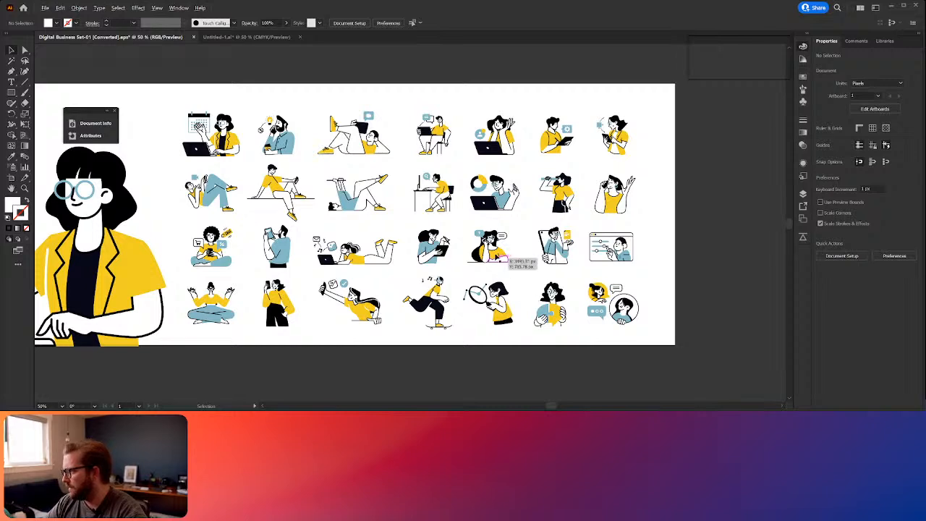
Step: Examine the glasses, face and outline details of the woman on the phone and compare her with the large laptop woman
scroll(499, 253, up, 6)
scroll(579, 204, down, 6)
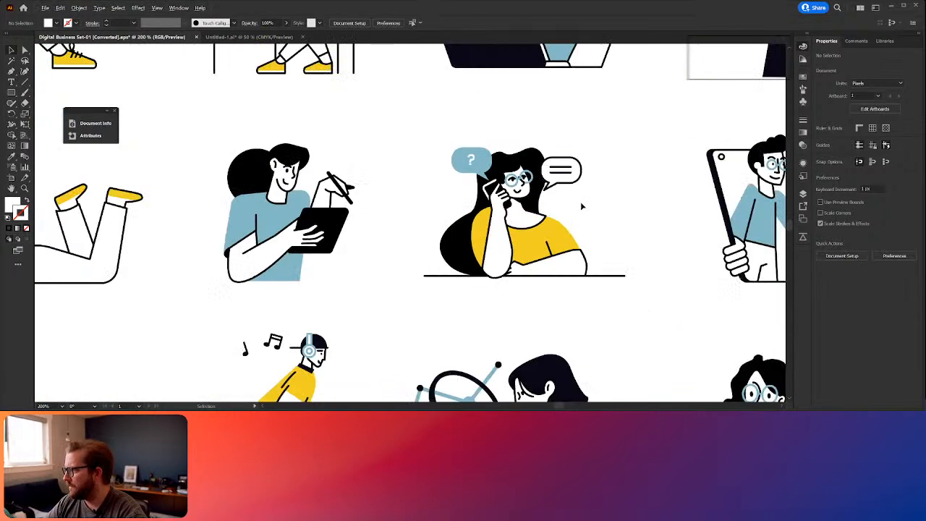
scroll(582, 212, up, 3)
scroll(583, 212, down, 3)
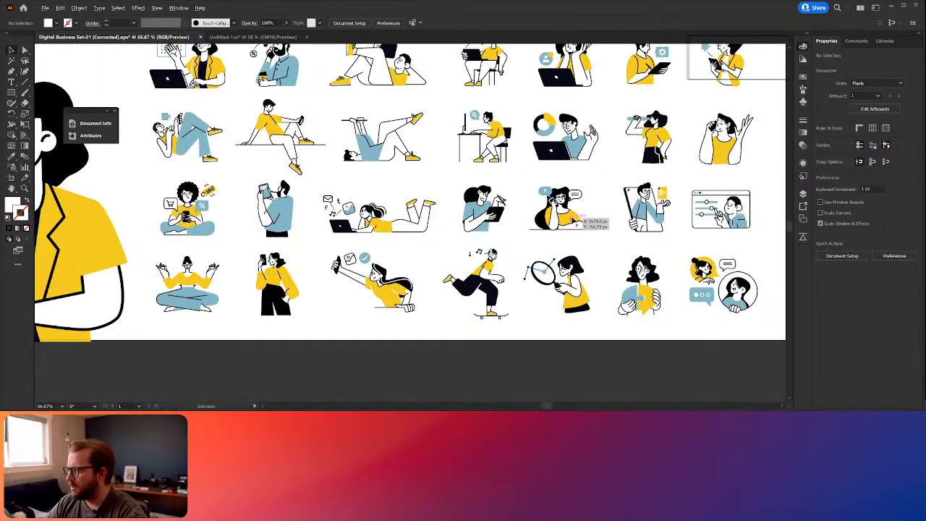
scroll(176, 279, down, 1)
scroll(393, 313, left, 5)
scroll(393, 313, up, 1)
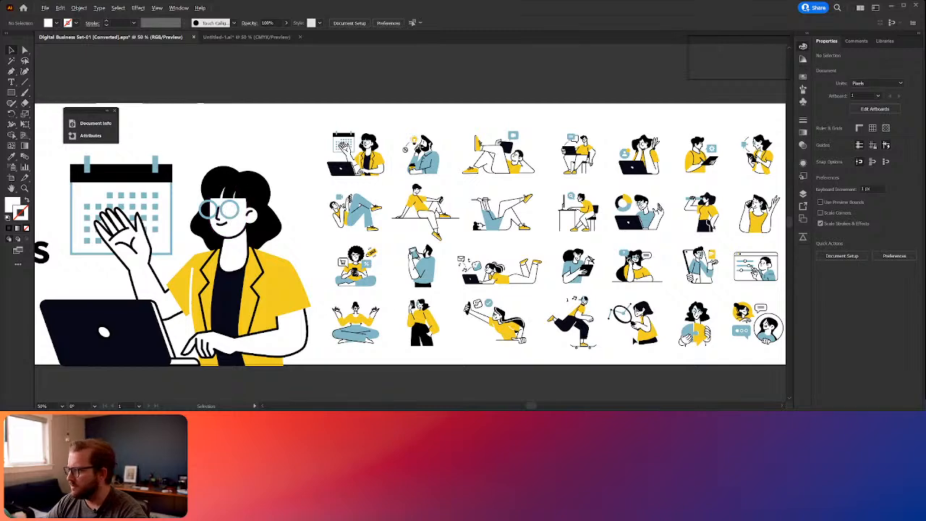
scroll(677, 309, up, 3)
scroll(512, 122, up, 1)
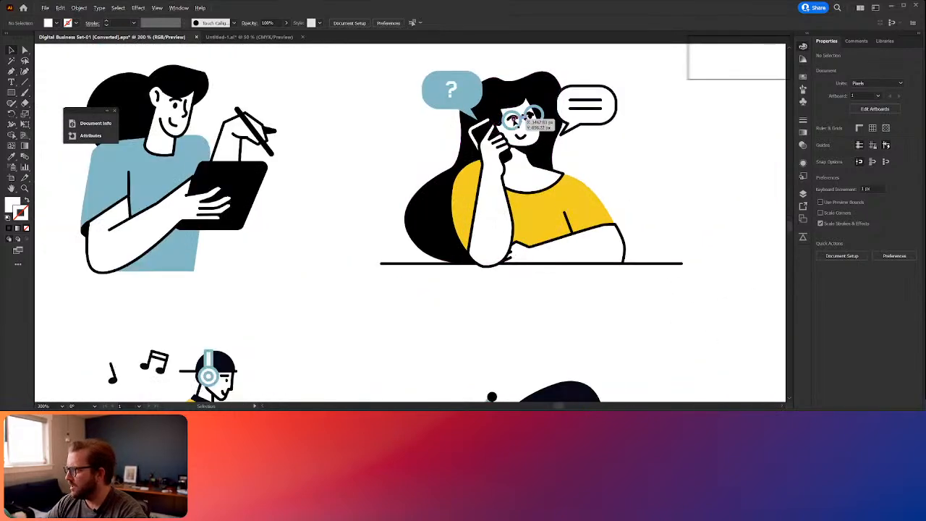
click(512, 122)
click(641, 134)
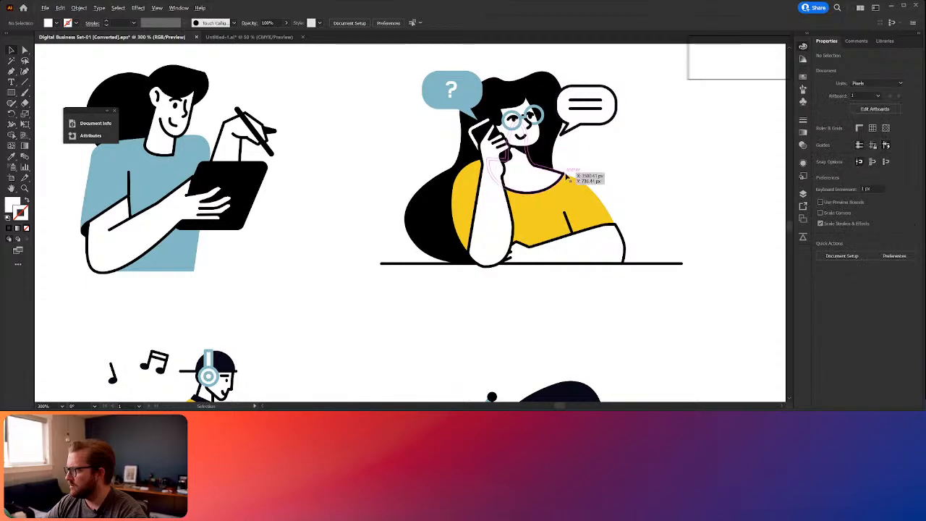
scroll(566, 178, down, 6)
drag(570, 224, 483, 282)
scroll(280, 261, up, 1)
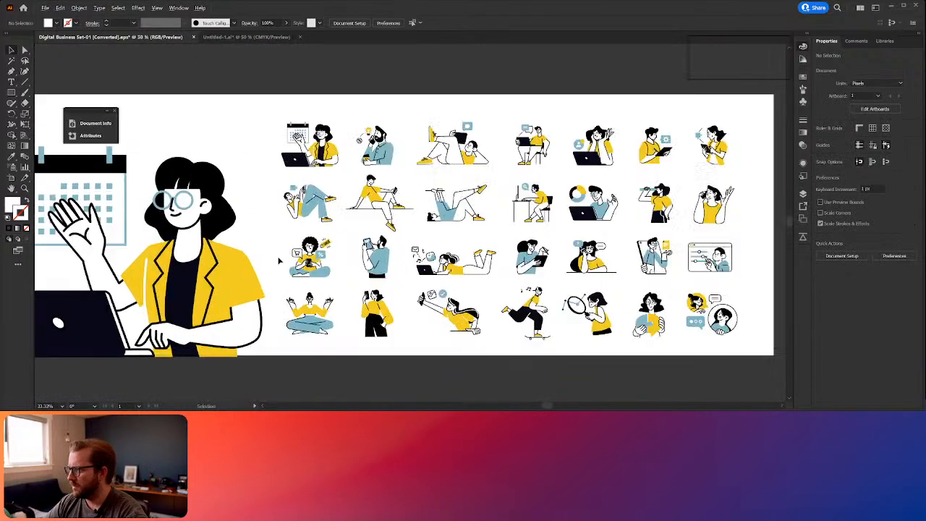
Step: Examine the characters in the lower two rows of the Digital Business Set and select the skateboarder
scroll(279, 261, up, 3)
scroll(340, 246, up, 1)
scroll(340, 246, down, 1)
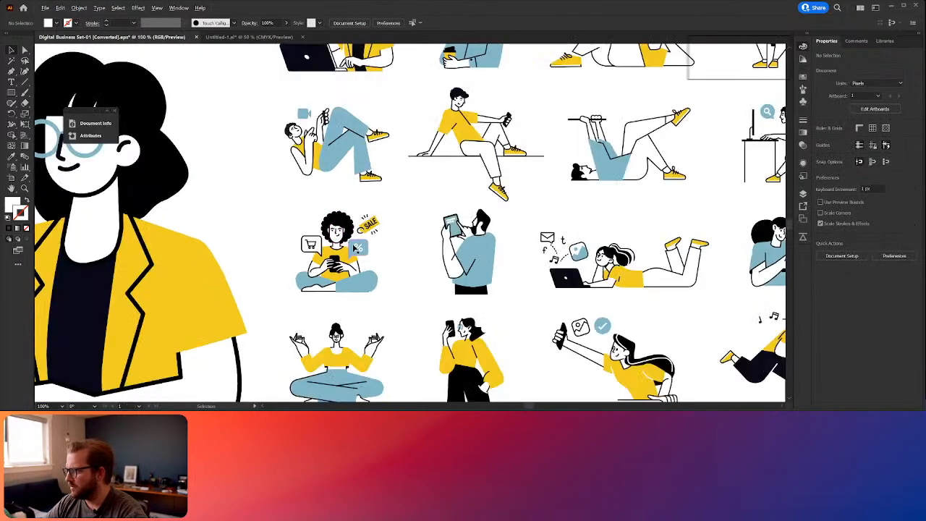
drag(383, 260, 262, 199)
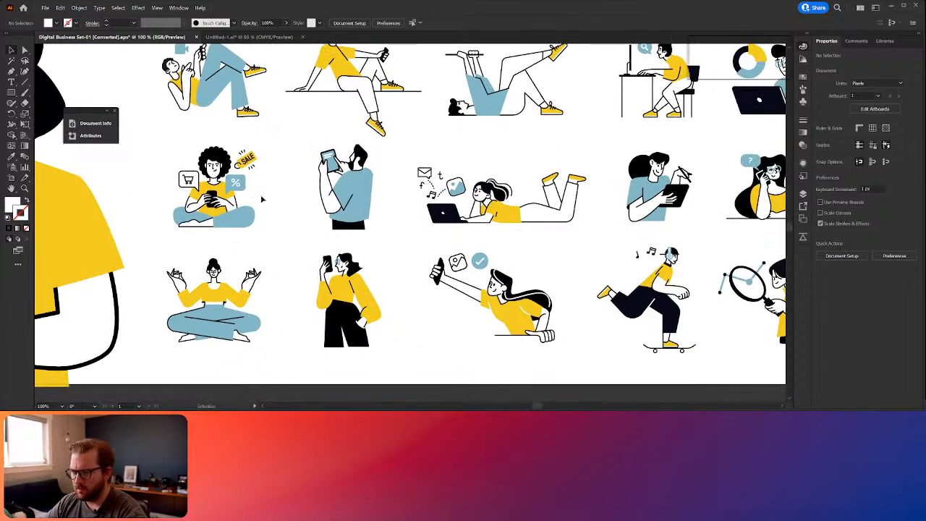
scroll(330, 260, right, 5)
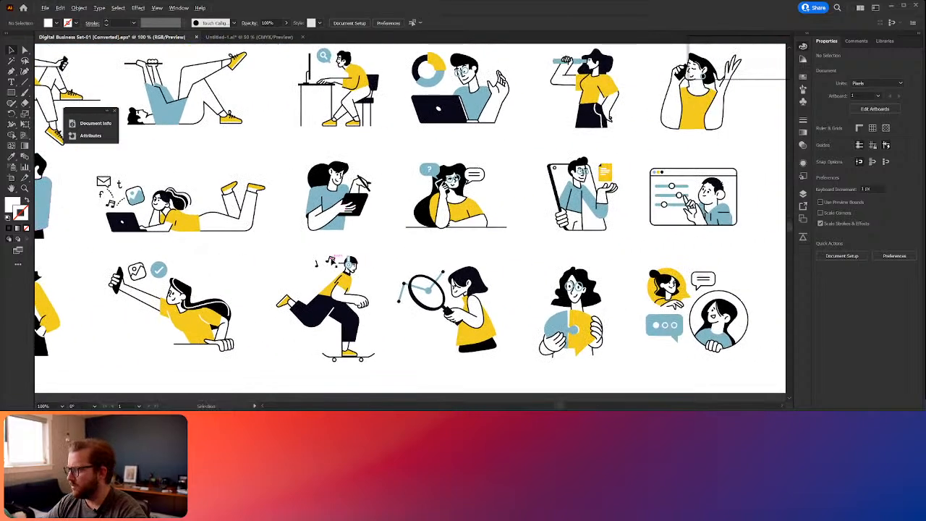
scroll(326, 261, down, 1)
click(337, 296)
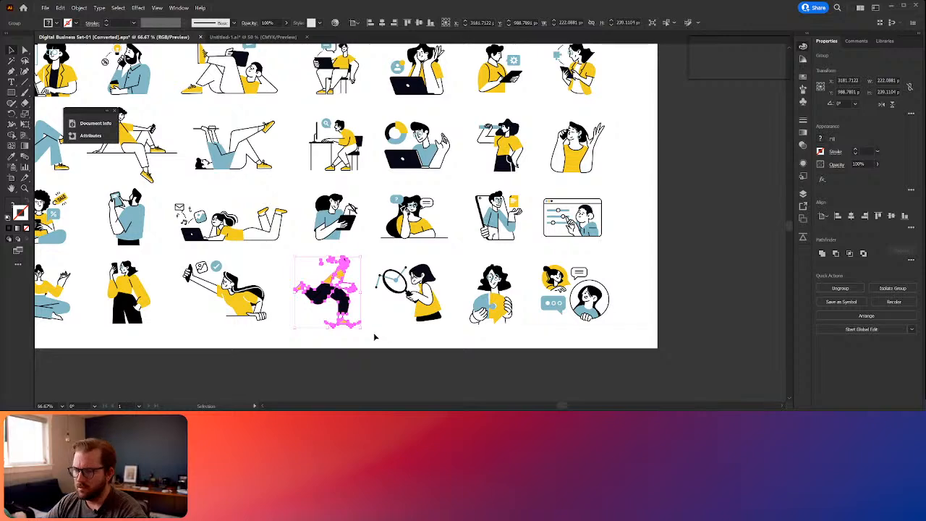
Step: In the Untitled-1 document, add a text label "1" at about 134 pt above the skateboarder
scroll(374, 336, left, 3)
scroll(375, 337, up, 1)
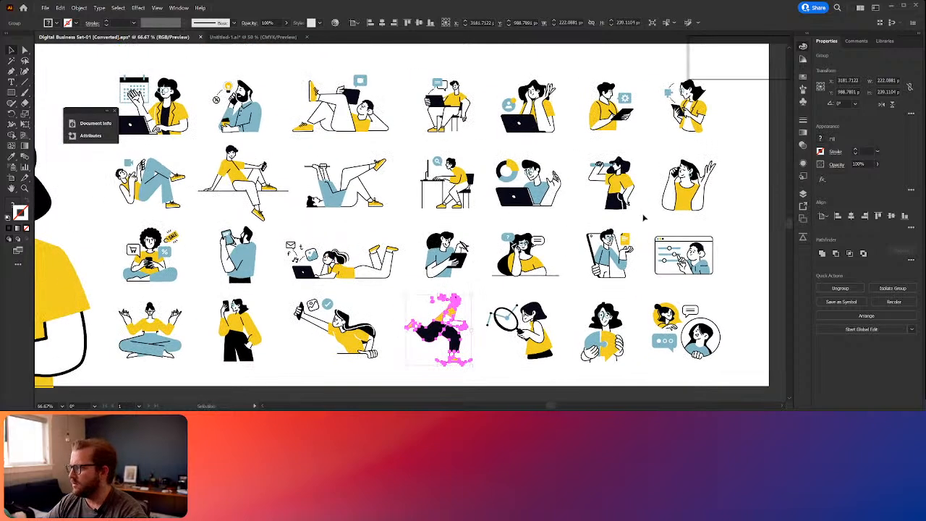
click(246, 36)
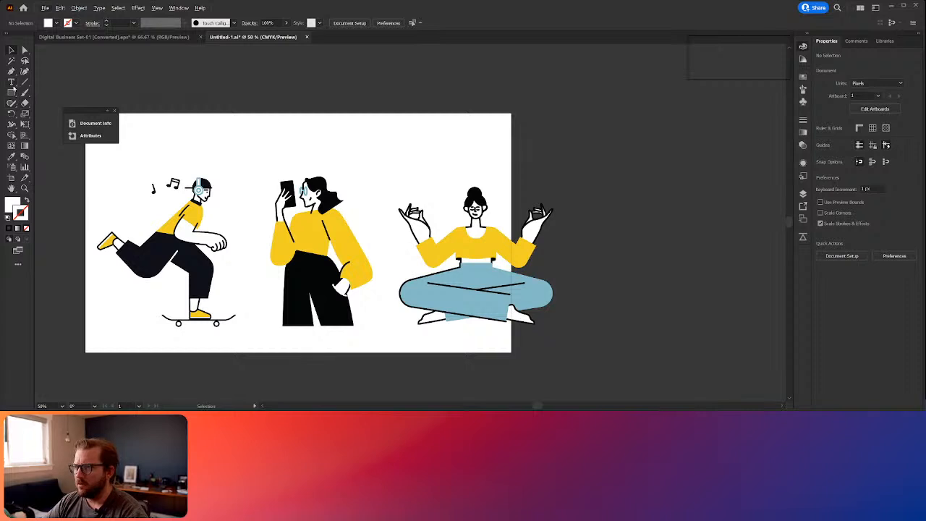
key(t)
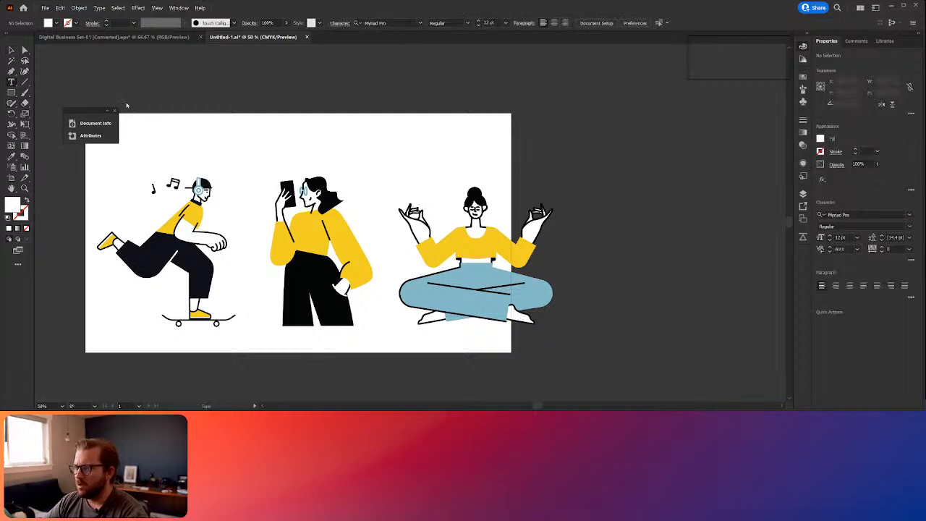
click(174, 133)
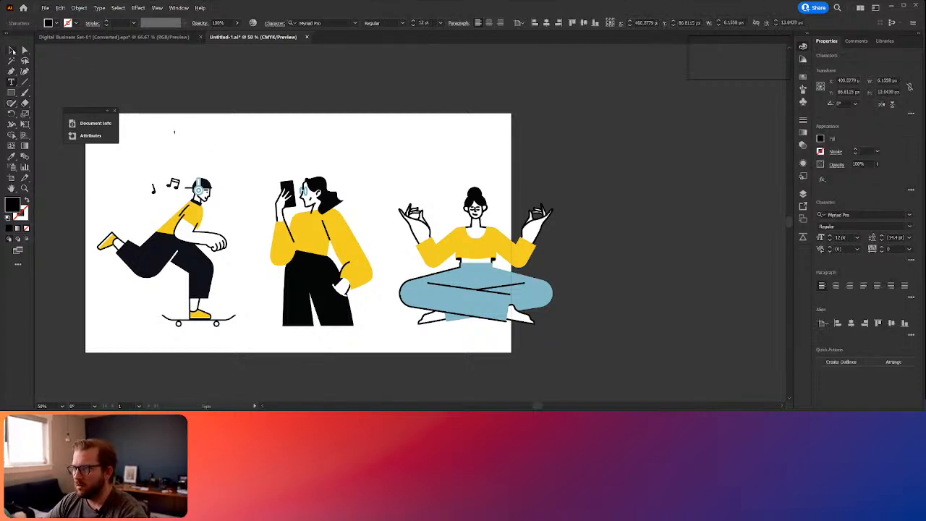
text(1)
Step: Copy the number label above the standing woman with the phone and change its text to "2"
drag(195, 154, 309, 148)
click(237, 148)
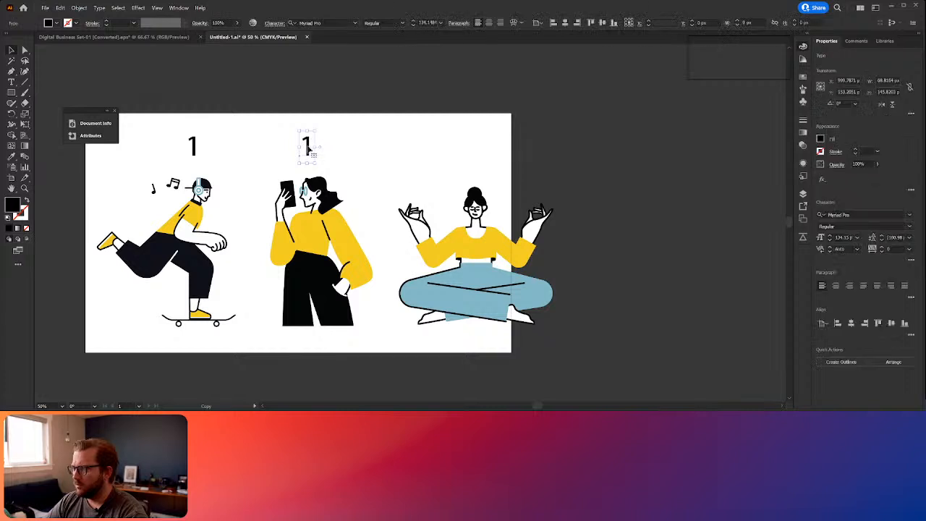
double_click(311, 145)
double_click(316, 145)
text(2)
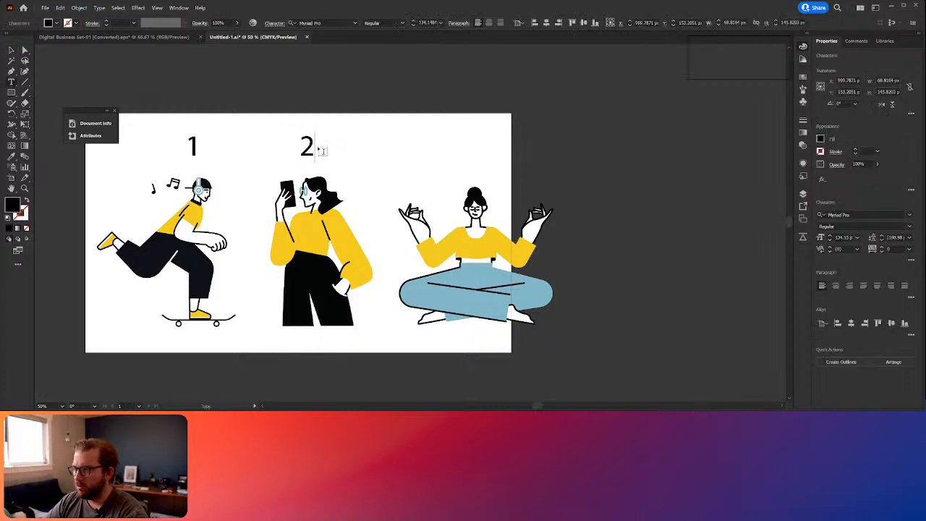
key(Escape)
Step: Copy the "2" label above the meditating woman, change its text to "3", and deselect it
drag(304, 148, 482, 150)
double_click(480, 149)
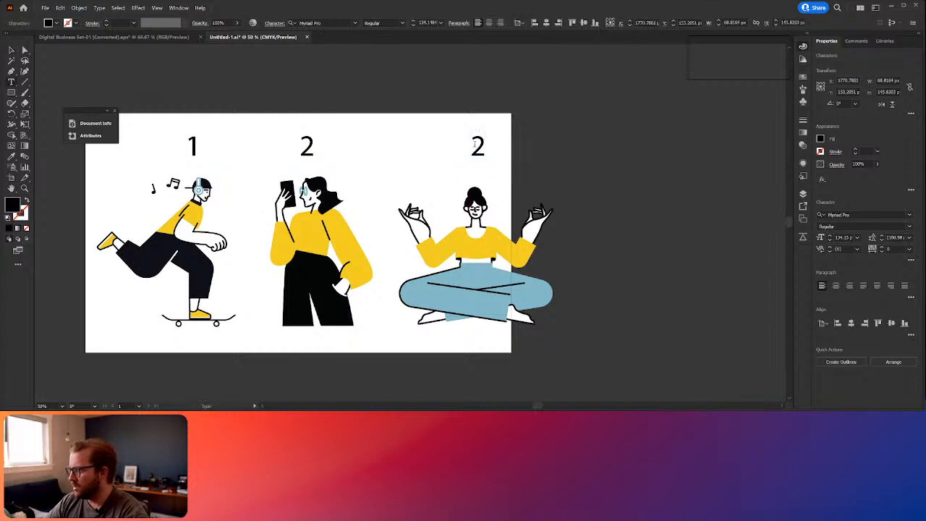
double_click(478, 147)
text(34)
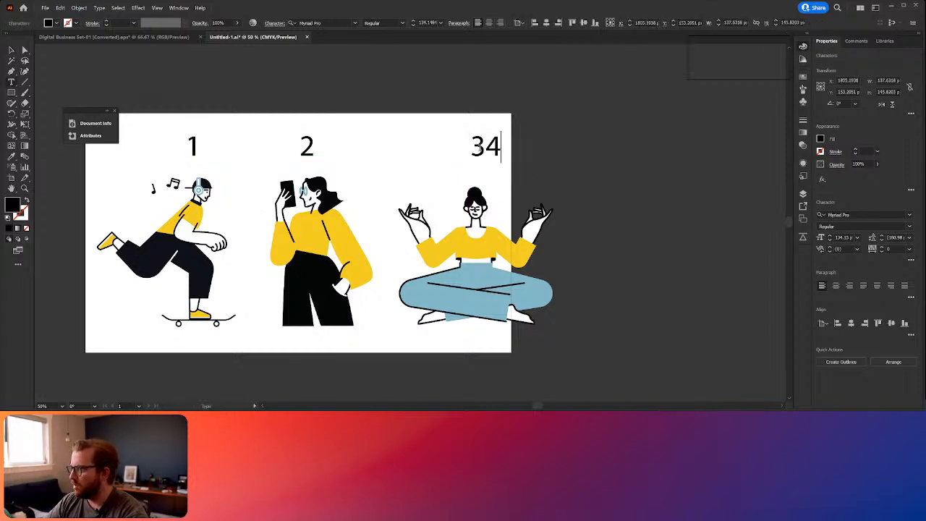
key(BackSpace)
key(Escape)
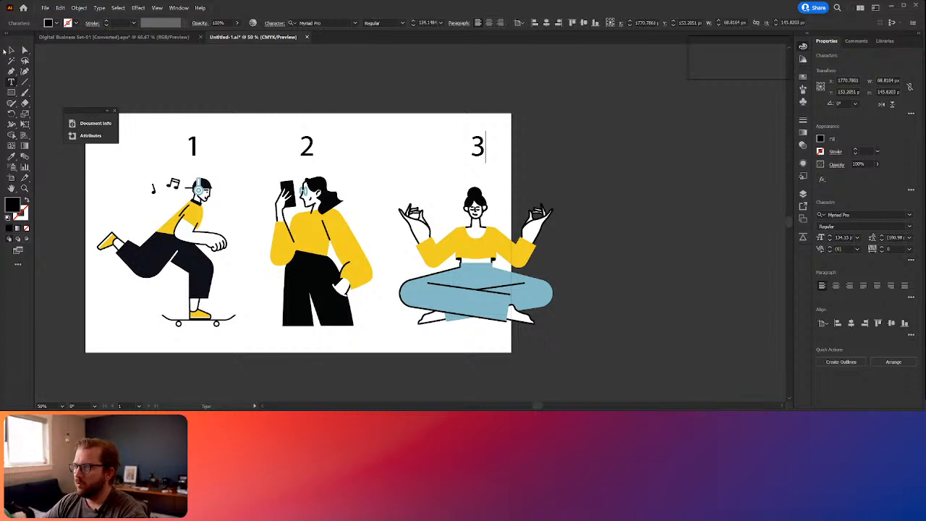
click(392, 171)
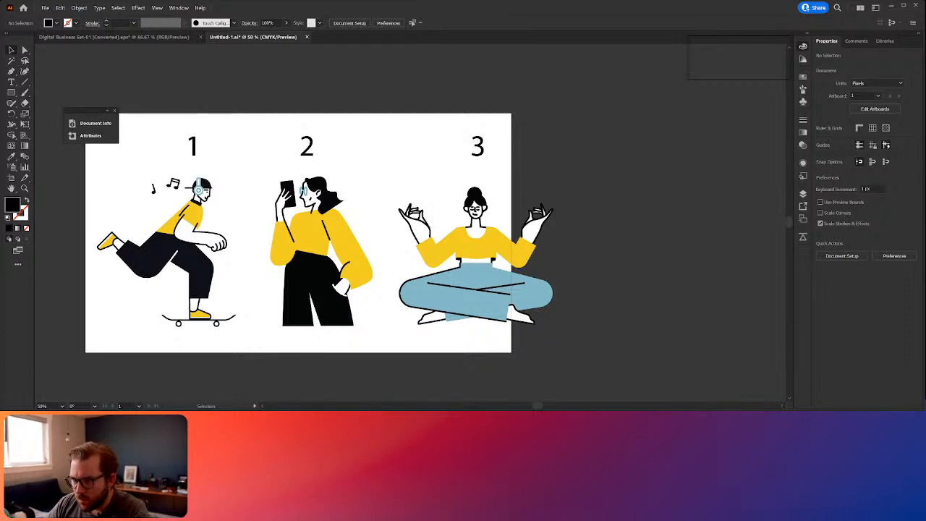
Step: Examine the woman with the spyglass in the Digital Business Set document, then return to the Untitled-1 document
click(112, 37)
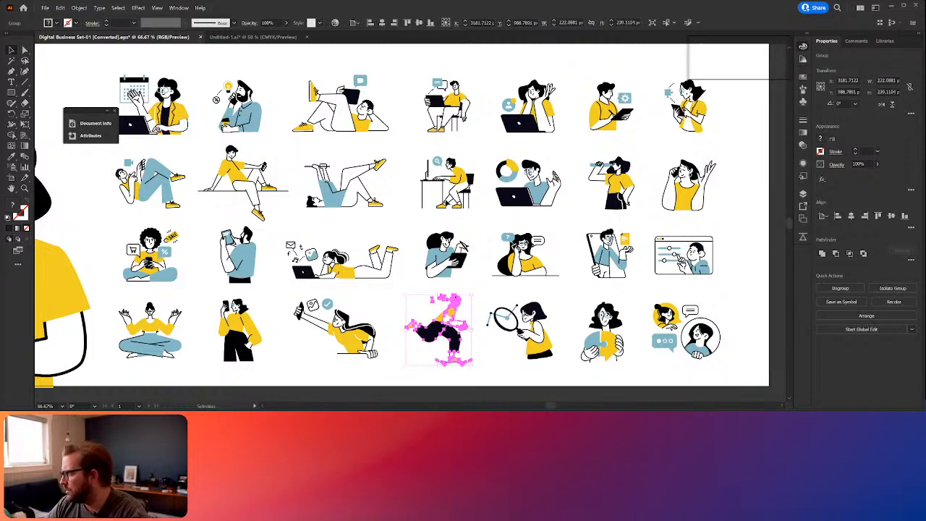
click(622, 180)
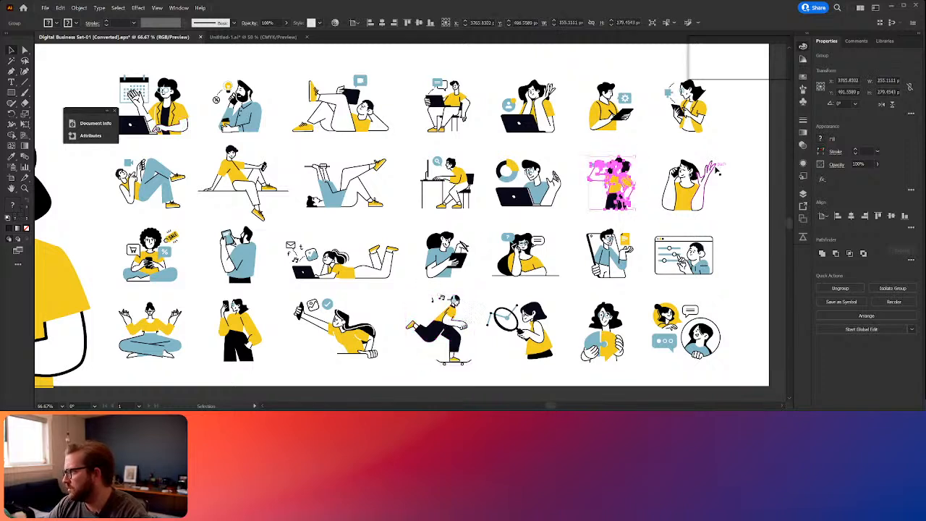
click(744, 174)
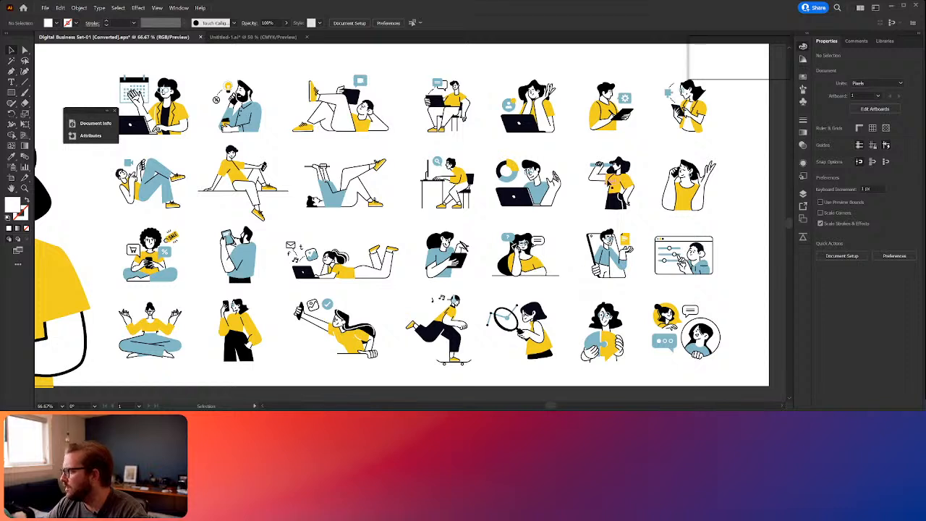
click(616, 186)
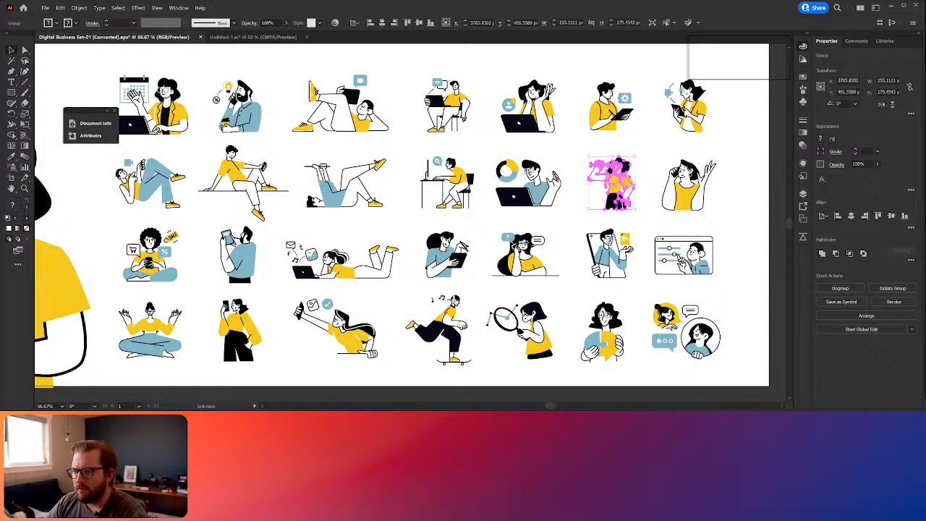
click(246, 37)
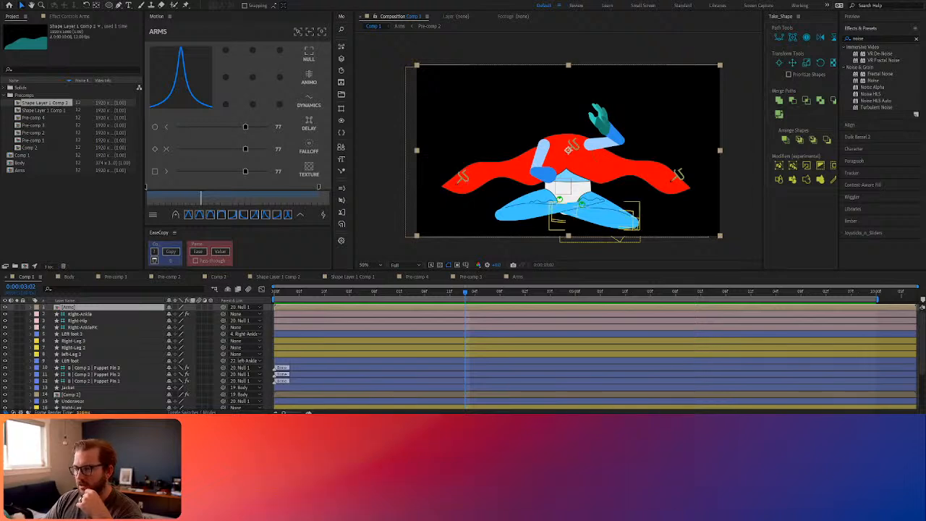
Step: Switch to After Effects, select the puppet pin controller at the cape's left end, and preview Comp 1 from the first frame
click(462, 178)
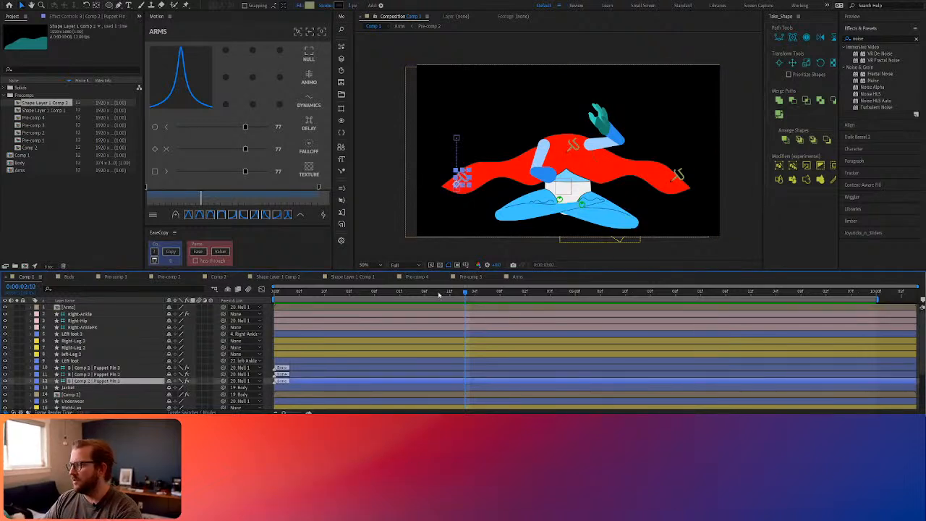
key(Home)
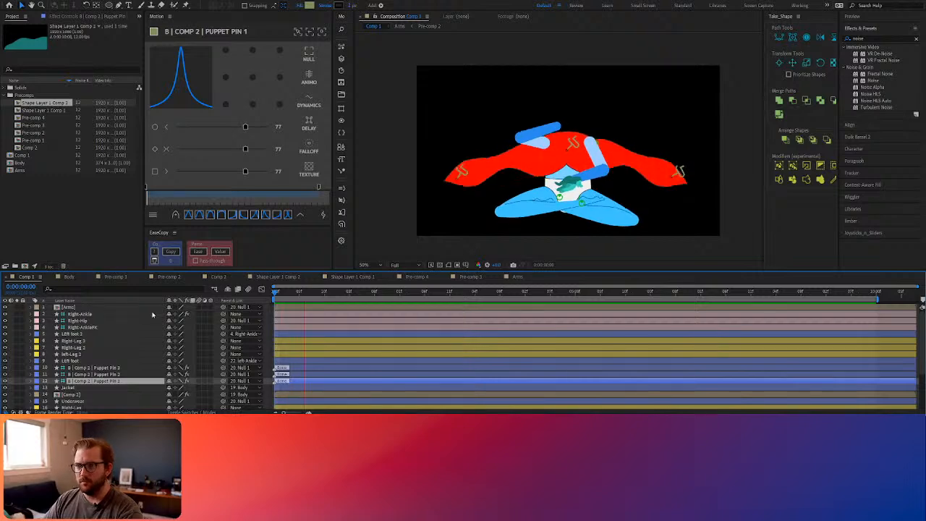
key(space)
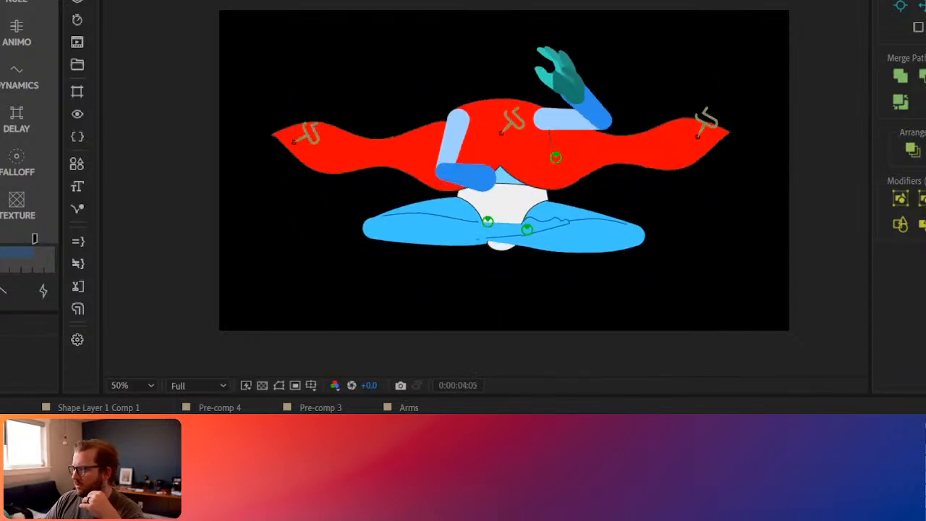
click(554, 285)
key(space)
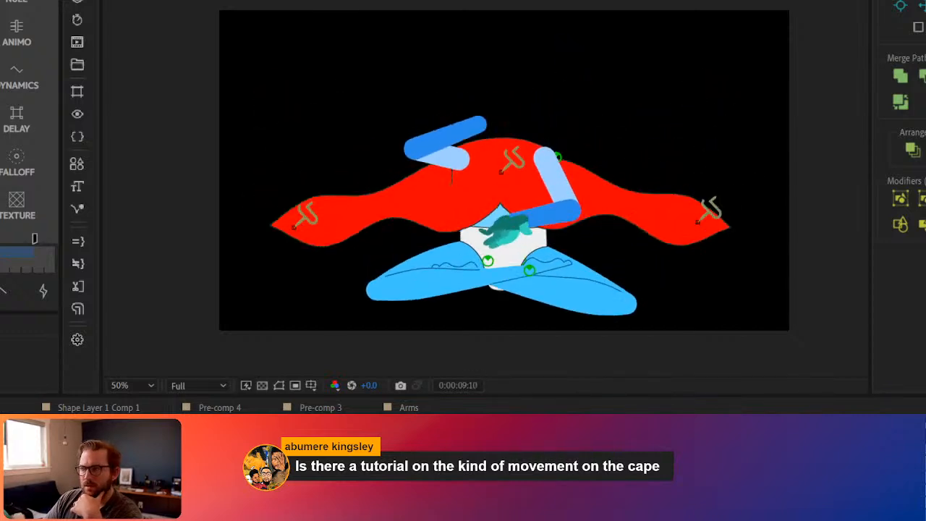
click(305, 229)
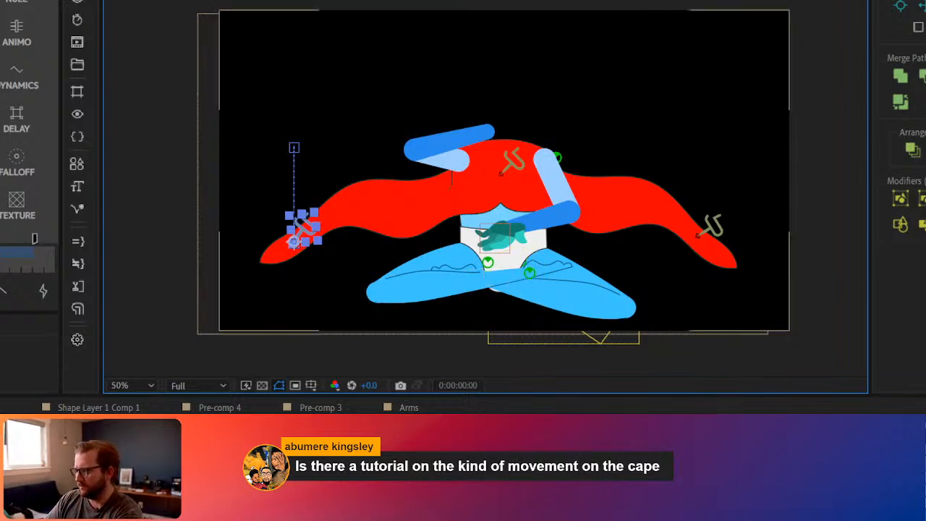
key(space)
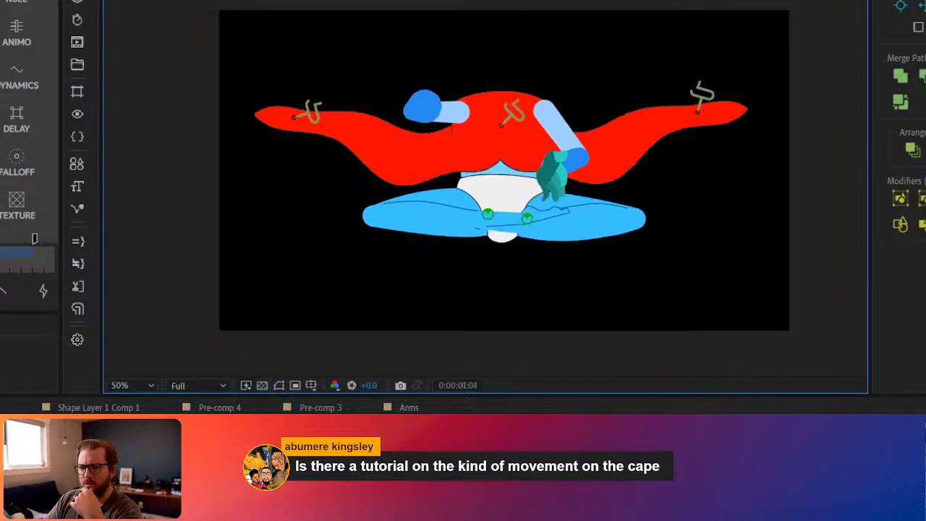
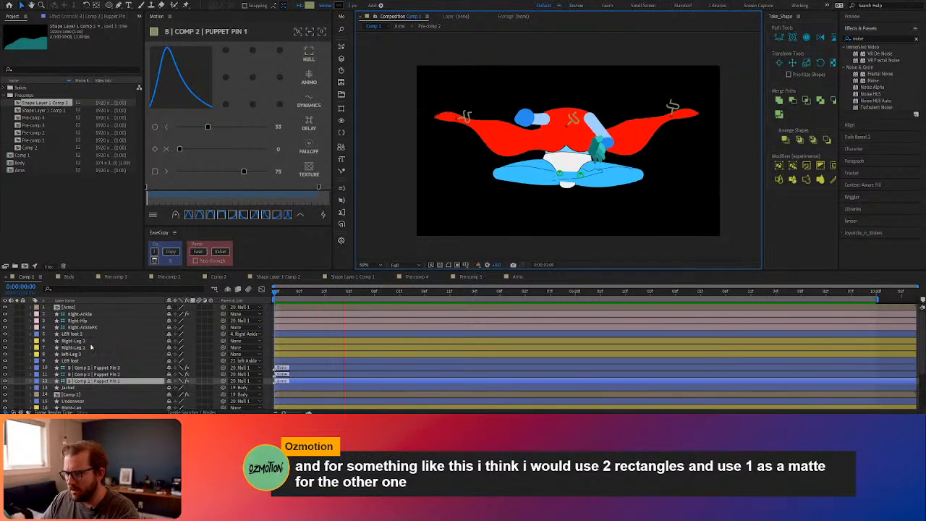
Step: Solo the red cape's Comp 2 layer in Comp 1 and open its composition
scroll(79, 373, down, 1)
click(79, 374)
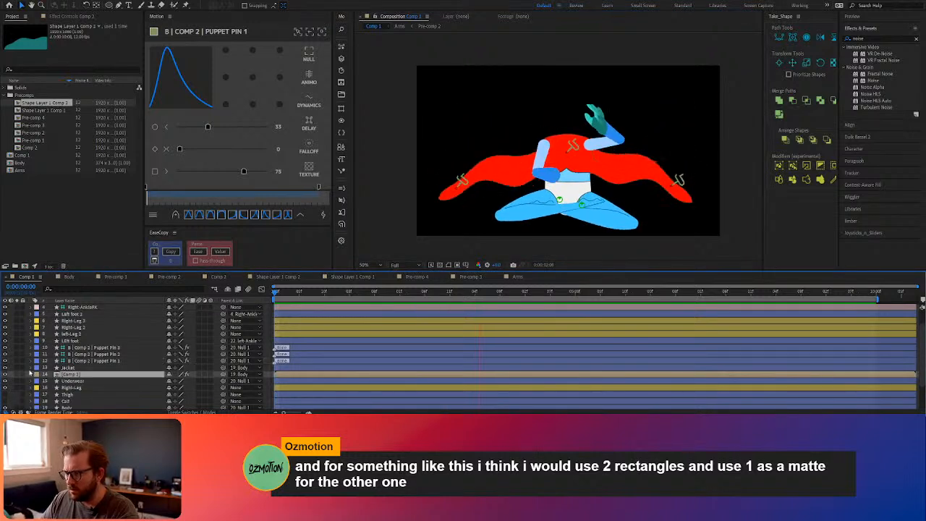
click(17, 374)
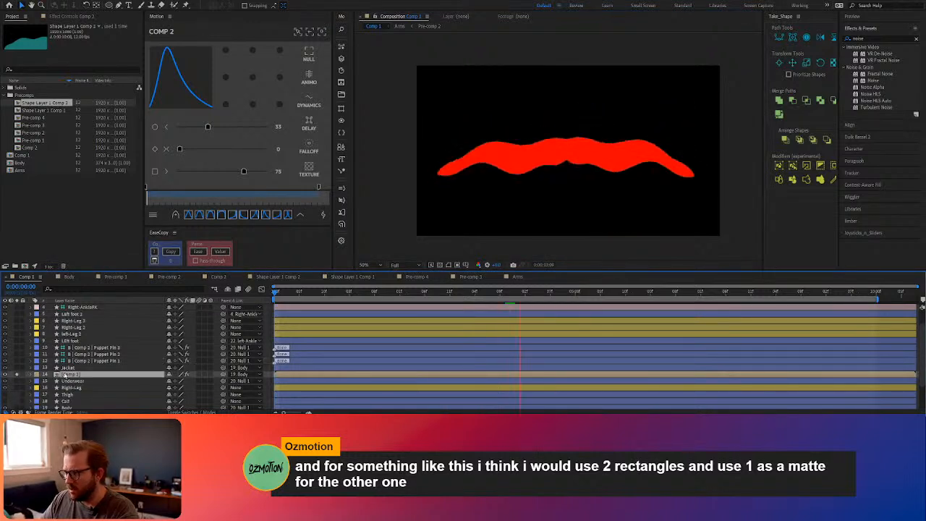
double_click(77, 374)
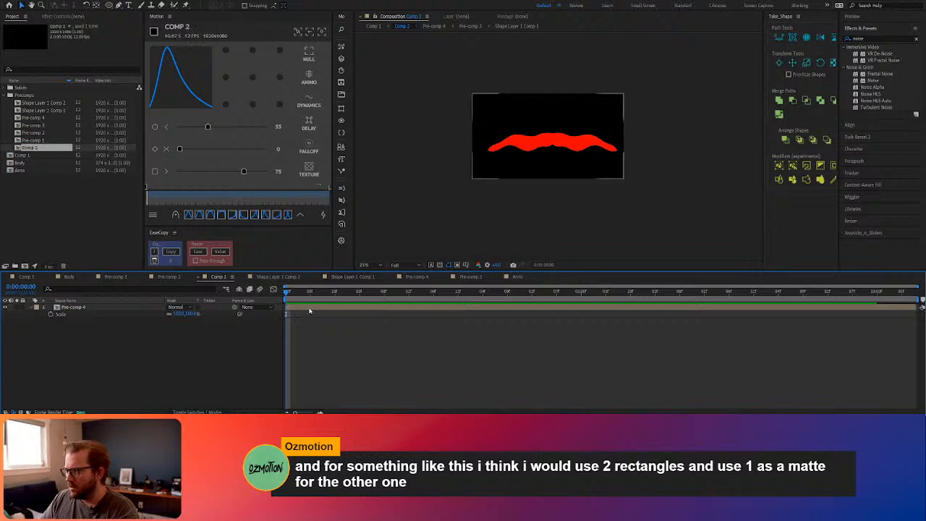
Step: Select the Pre-comp 4 layer inside Comp 2 and preview the cape's wave animation
click(101, 307)
key(space)
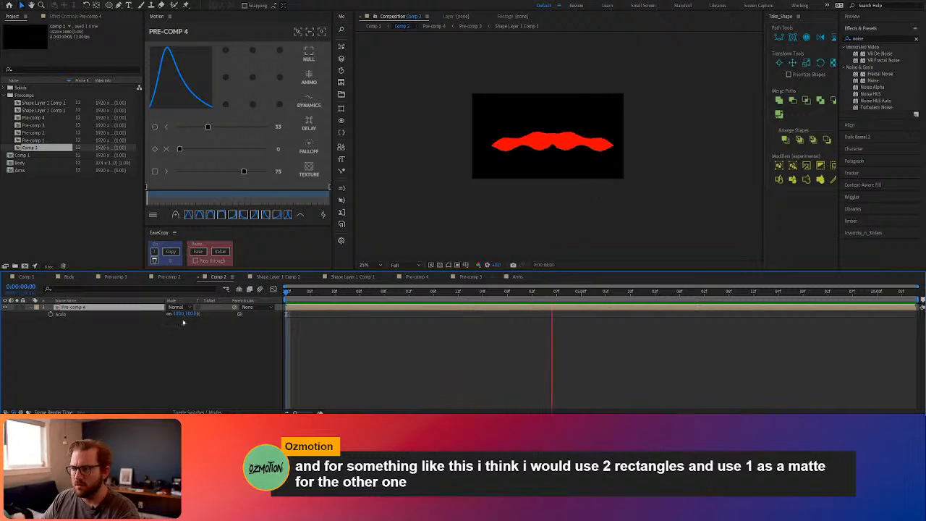
key(space)
Step: Open Pre-comp 4, inspect its lower Pre-comp 3 layer, and return to the first frame
double_click(79, 307)
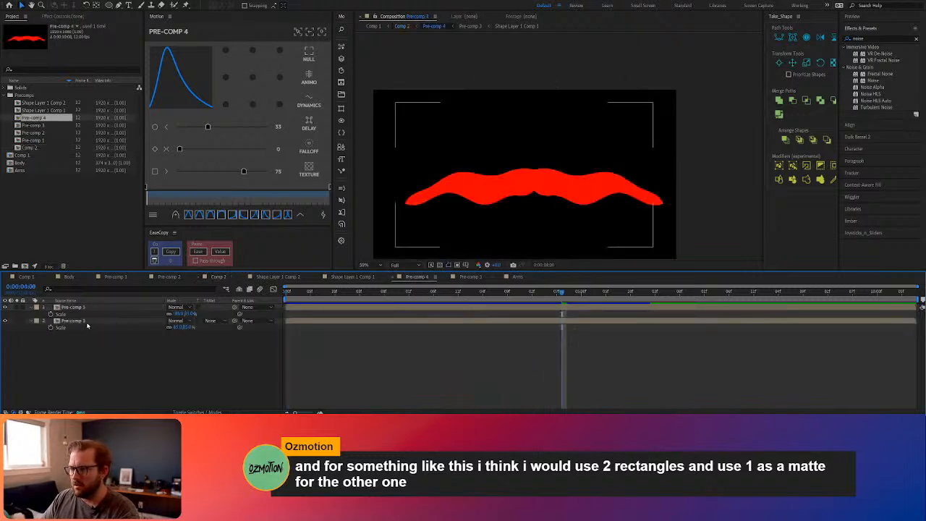
click(87, 324)
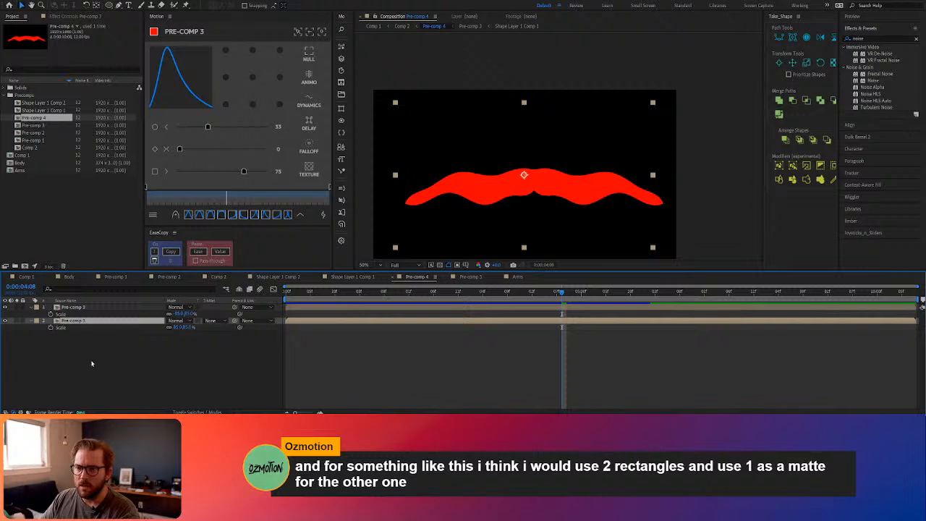
click(94, 363)
key(space)
key(Home)
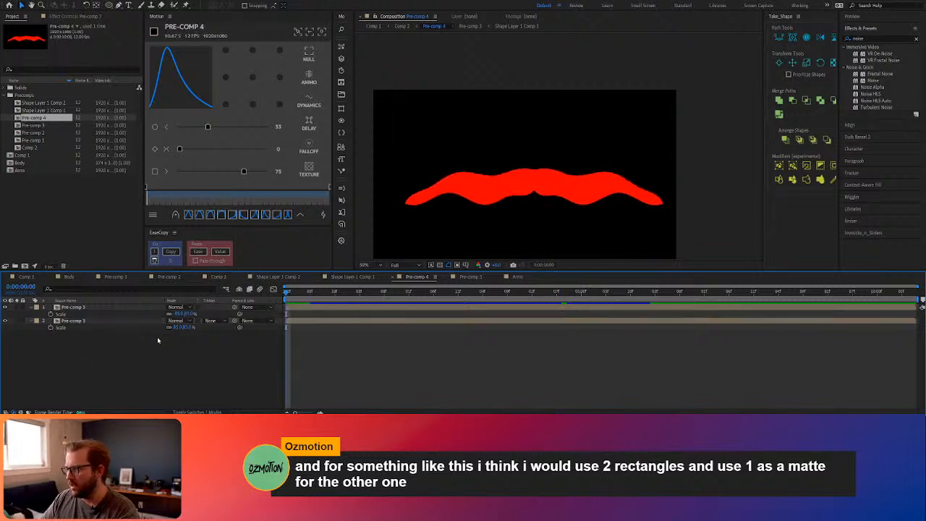
Step: Check how the two mirrored Pre-comp 3 layers form the cape by toggling the lower layer's visibility
click(72, 307)
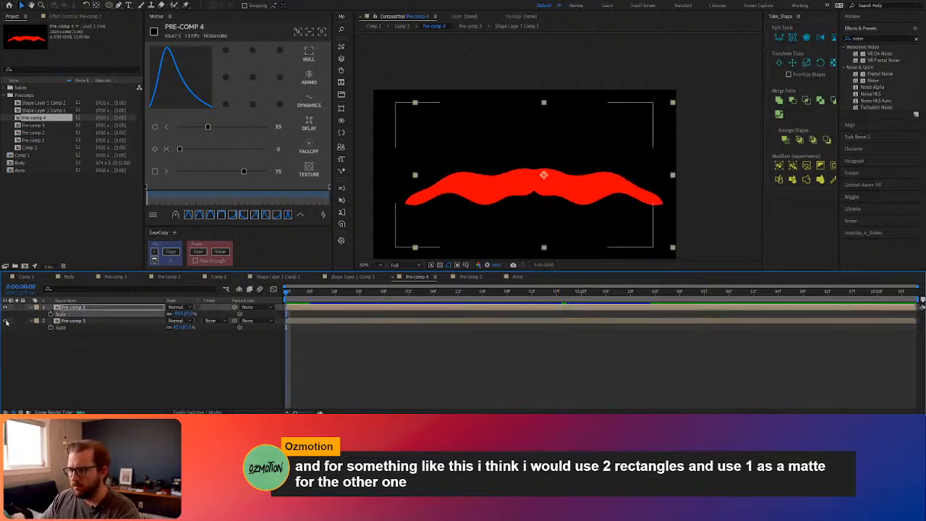
click(6, 322)
click(6, 321)
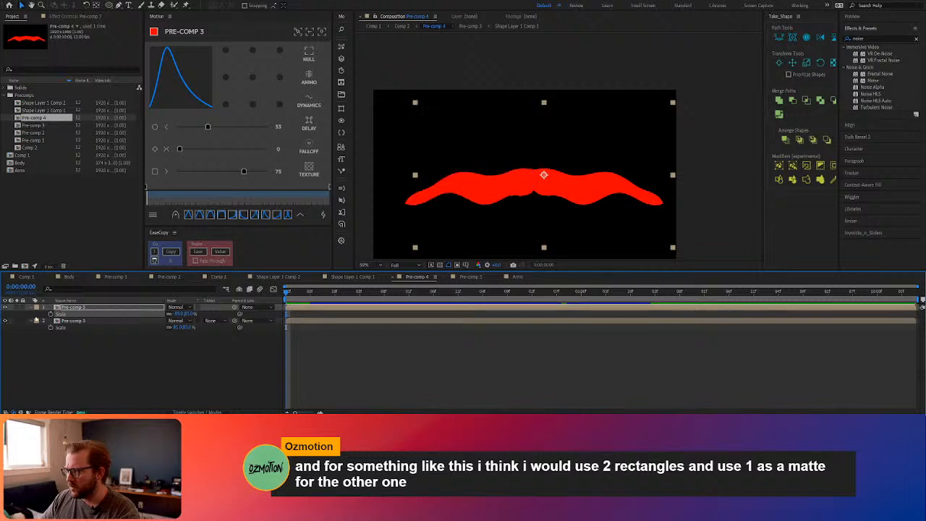
click(88, 322)
click(6, 322)
click(5, 322)
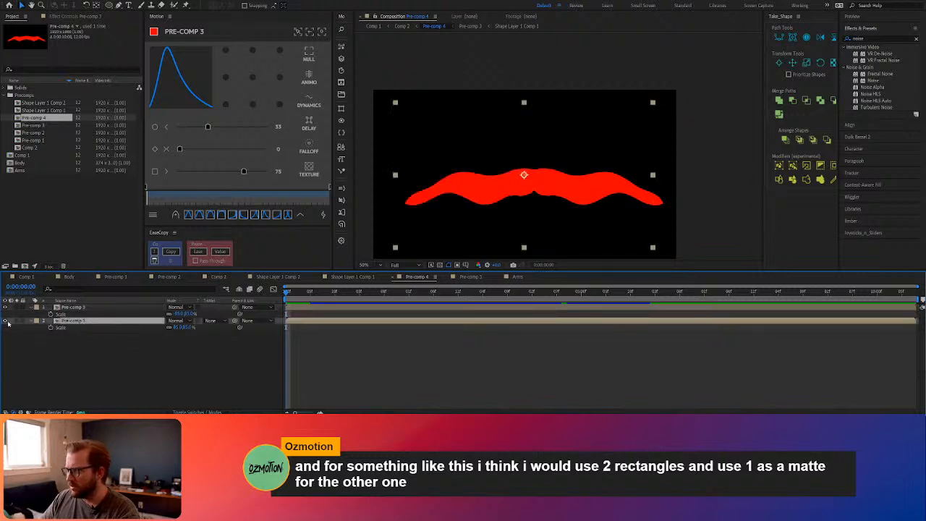
key(F2)
click(6, 321)
click(6, 322)
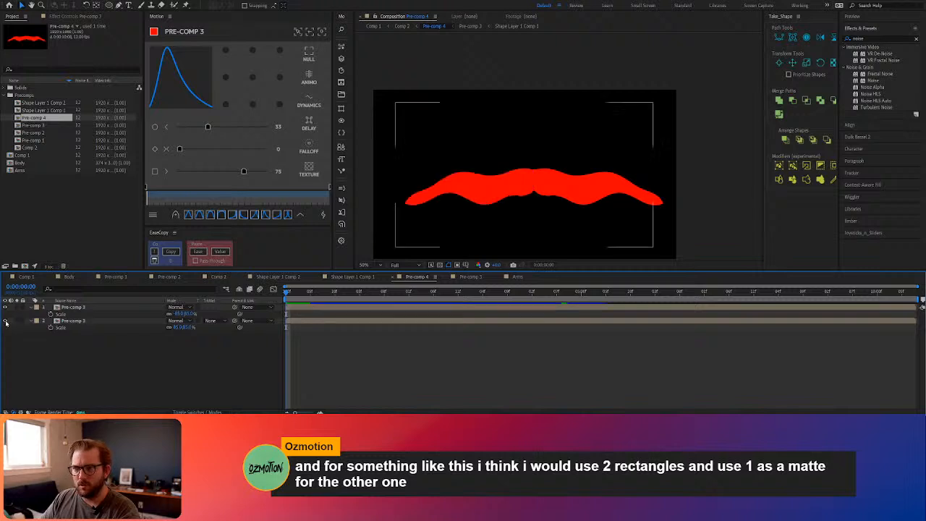
Step: Open Pre-comp 3 and toggle the Shape Layer 1 Comp 1 matte's visibility to inspect how it shapes the teal wave
click(111, 322)
double_click(110, 322)
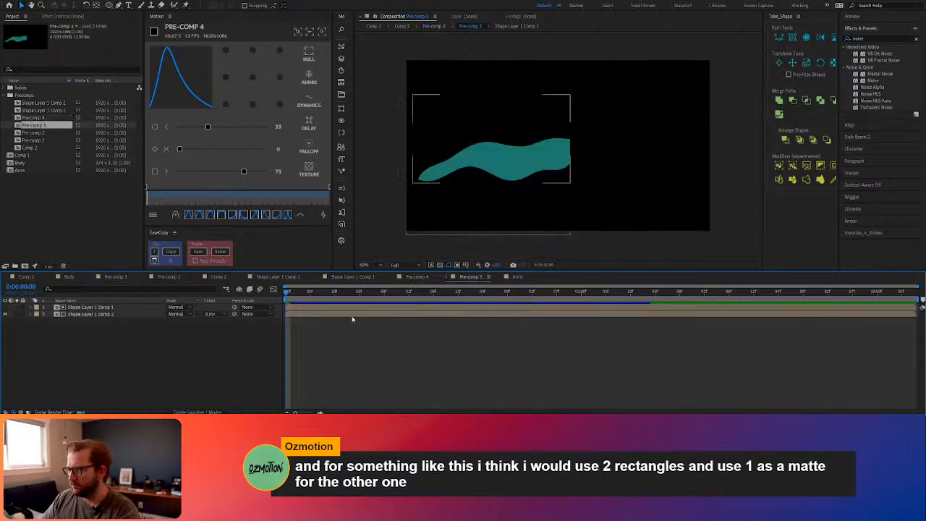
click(6, 307)
click(6, 307)
click(6, 307)
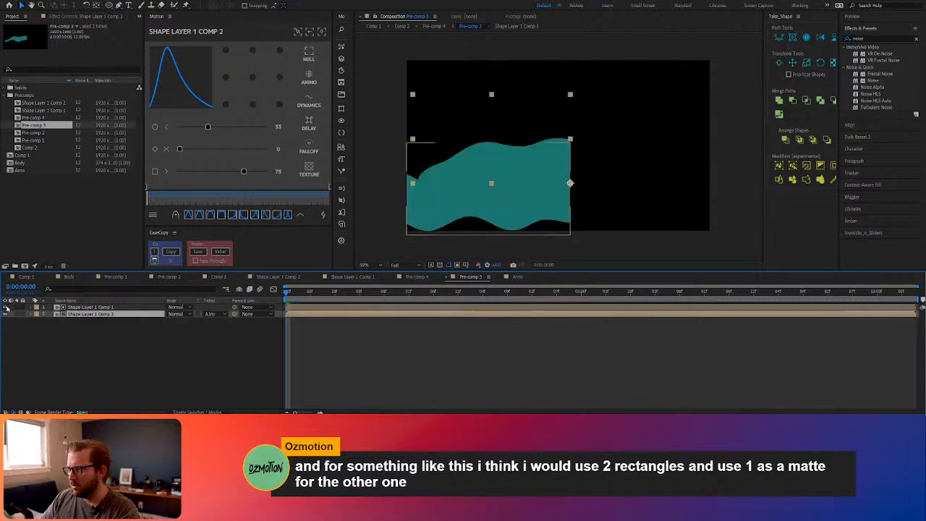
Step: Compare the two wave layers in Pre-comp 3 by toggling the visibility of Shape Layer 1 Comp 2 and Comp 1
click(92, 308)
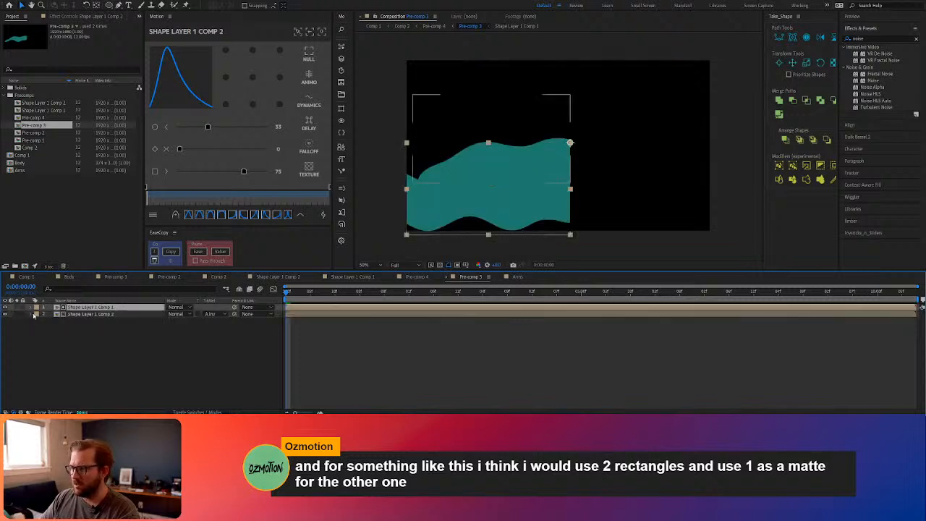
click(6, 314)
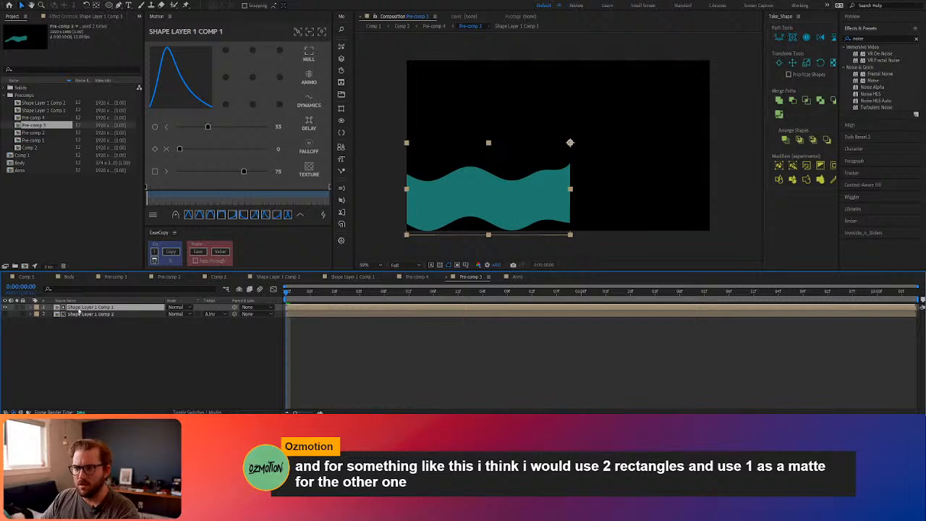
click(65, 314)
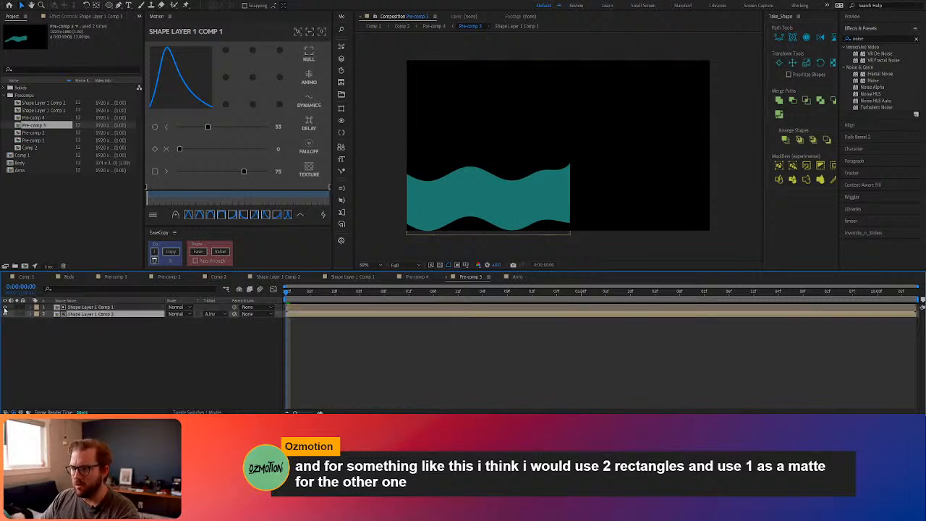
click(6, 308)
Step: Try the None and Alpha track matte options on Shape Layer 1 Comp 2, previewing the wave, and restore Alpha Inverted
click(206, 314)
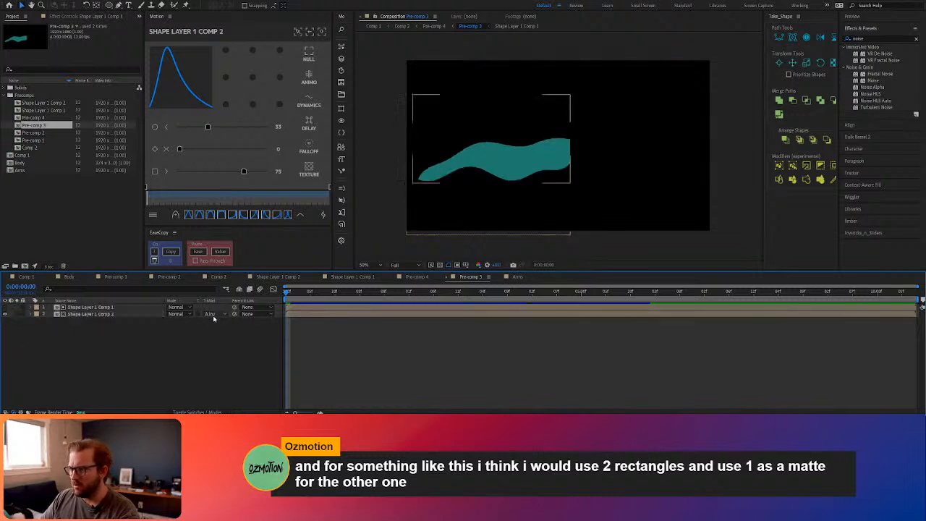
click(227, 323)
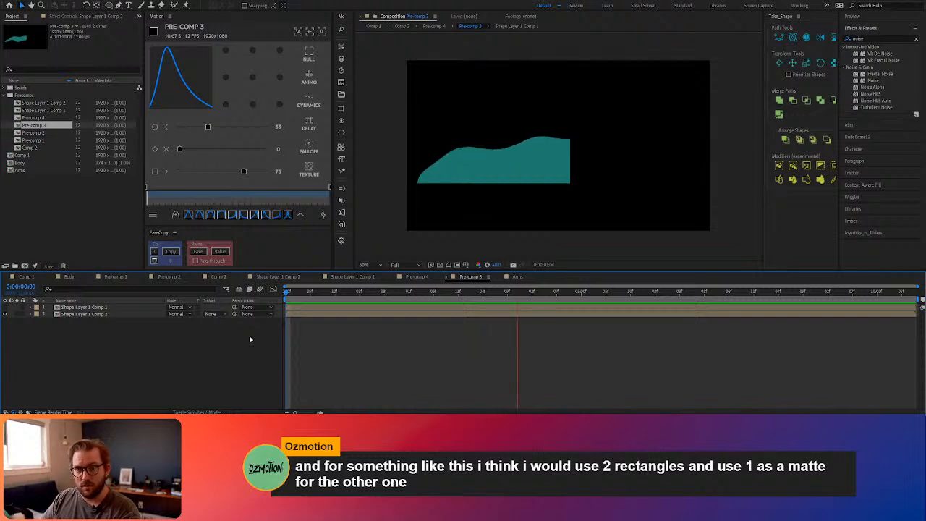
key(space)
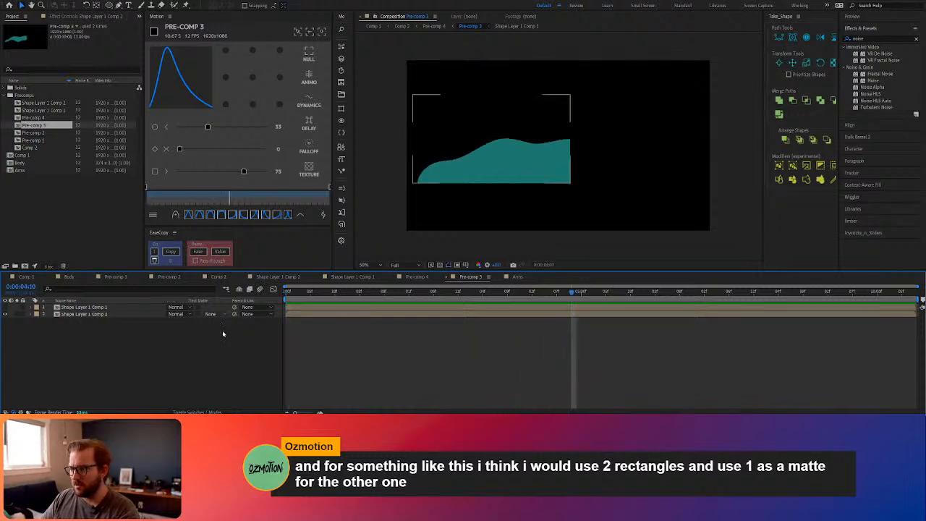
click(209, 313)
click(219, 327)
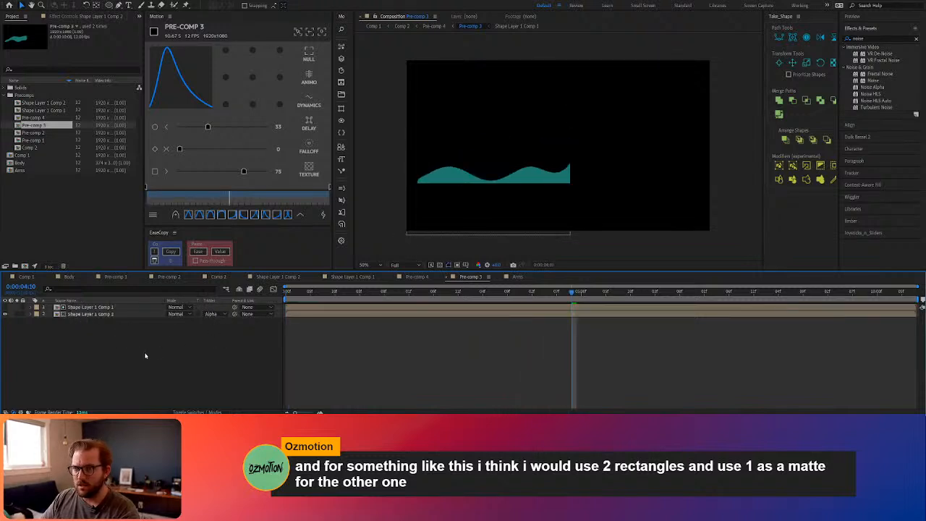
click(209, 313)
click(216, 338)
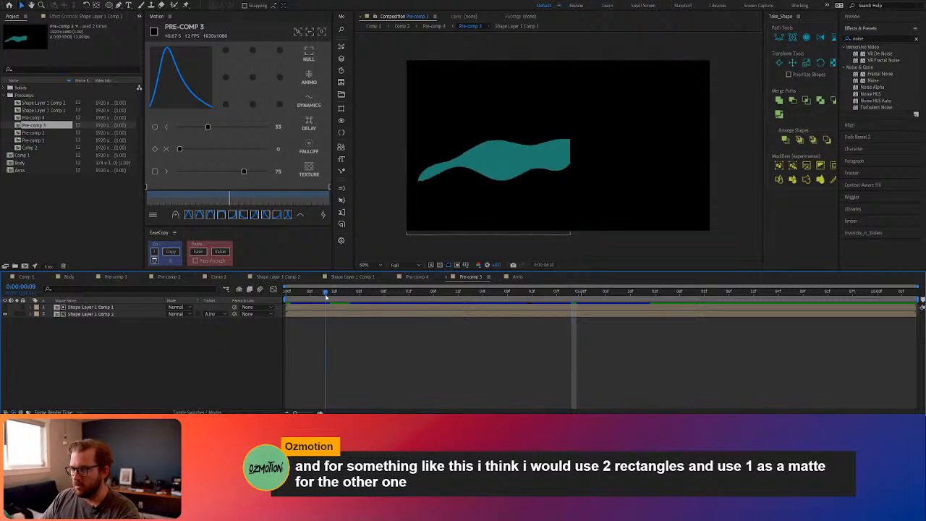
Step: Preview Pre-comp 3 from the first frame with the matte wave alone and with the matted lower layer shown
key(Home)
key(space)
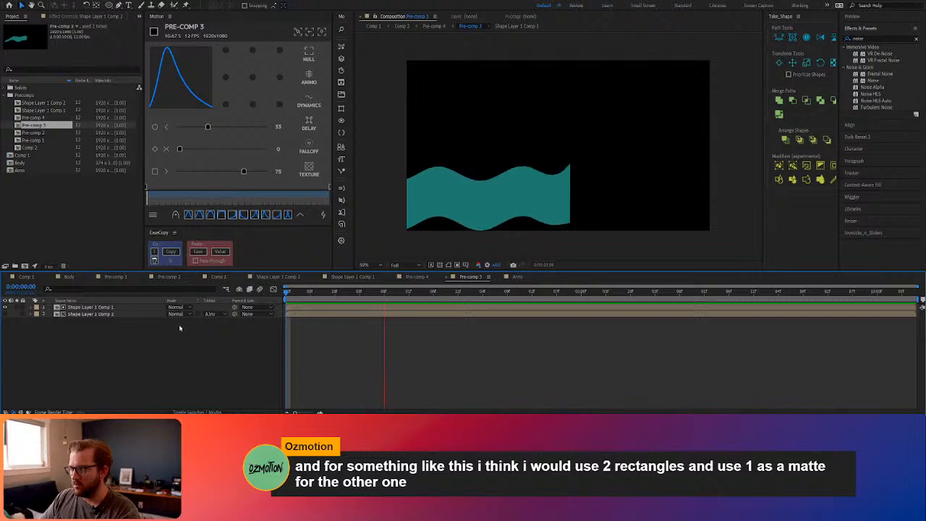
key(space)
click(5, 313)
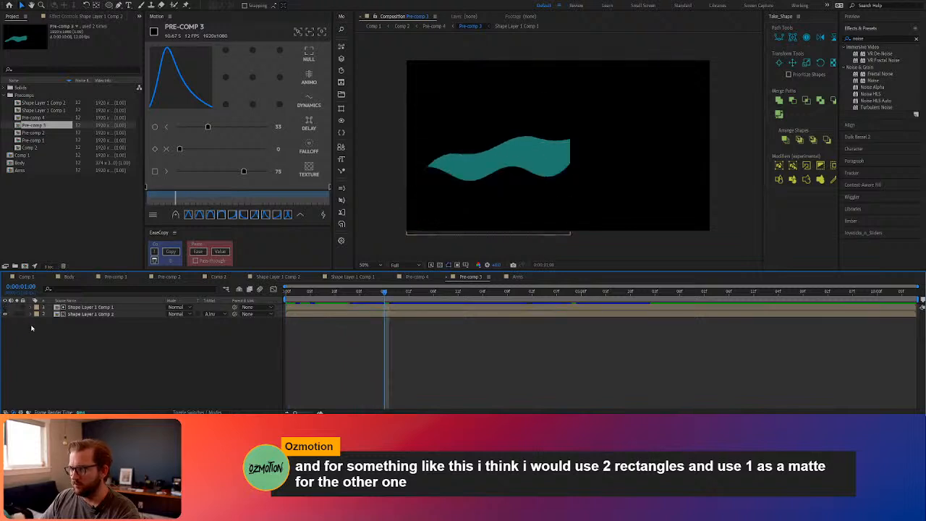
key(space)
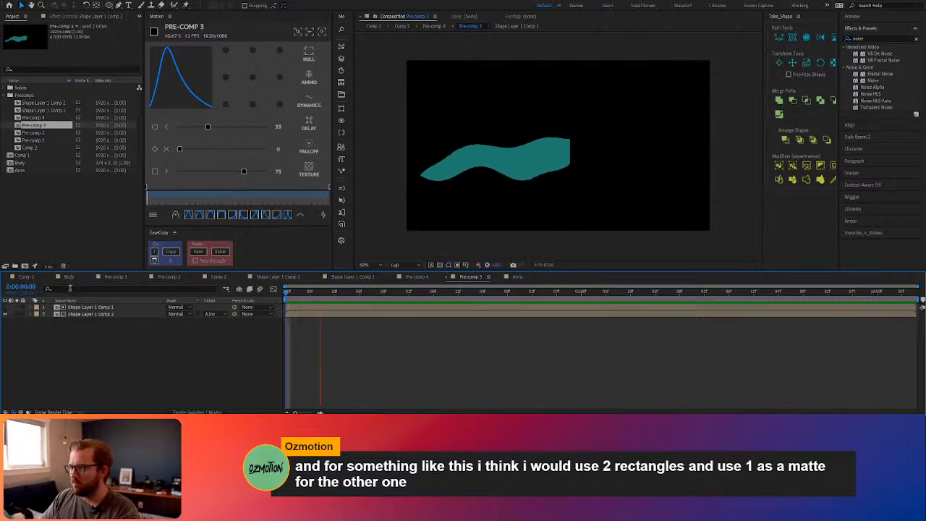
key(space)
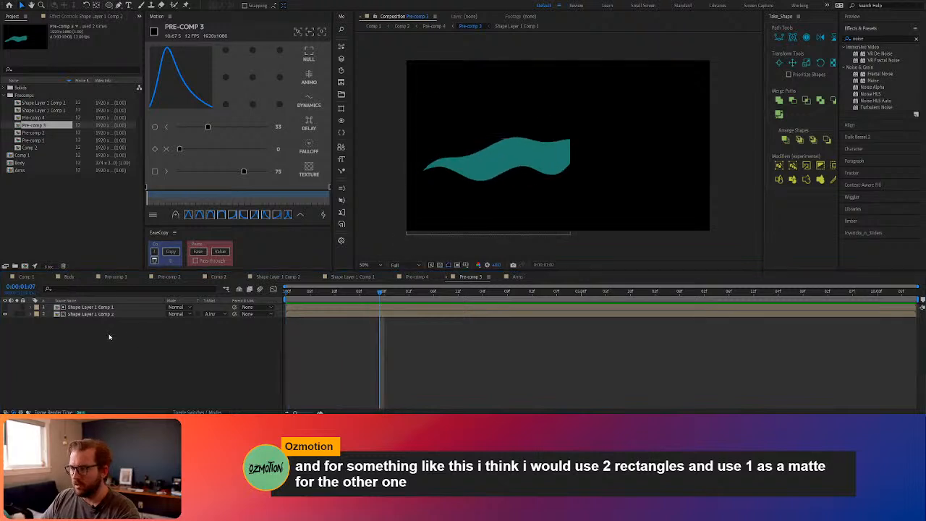
Step: Go up to Pre-comp 4 and preview the mirrored red cape from the first frame
key(shift+comma)
key(space)
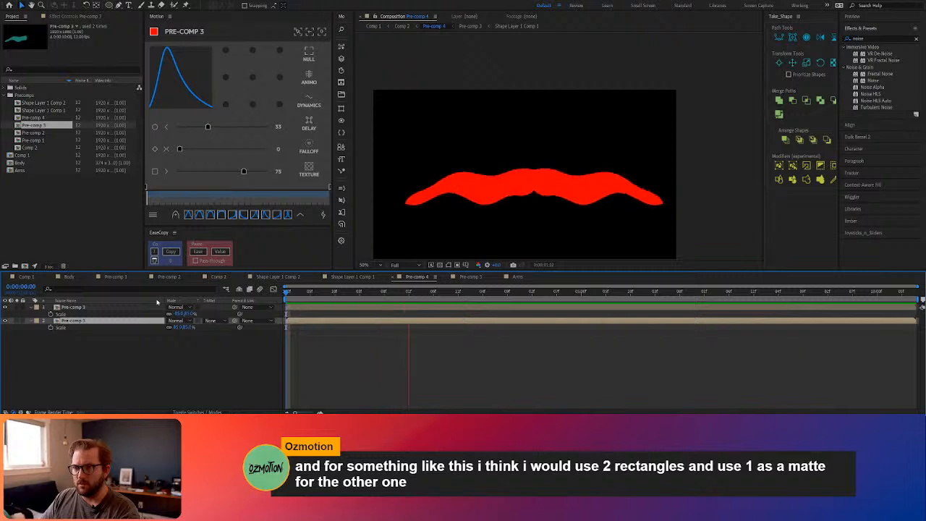
key(space)
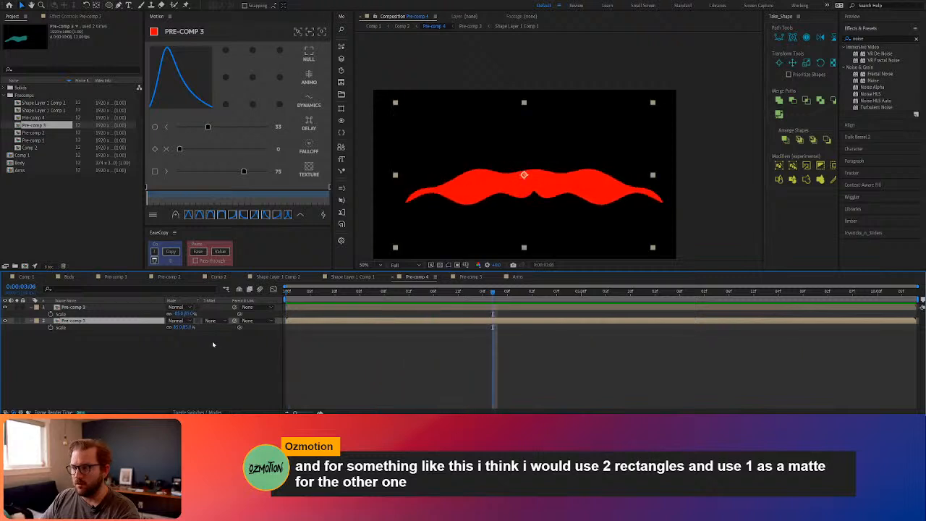
Step: Return to Comp 1 and preview the soloed Comp 2 cape layer from the first frame
key(shift+comma)
drag(369, 292, 263, 298)
key(shift+Escape)
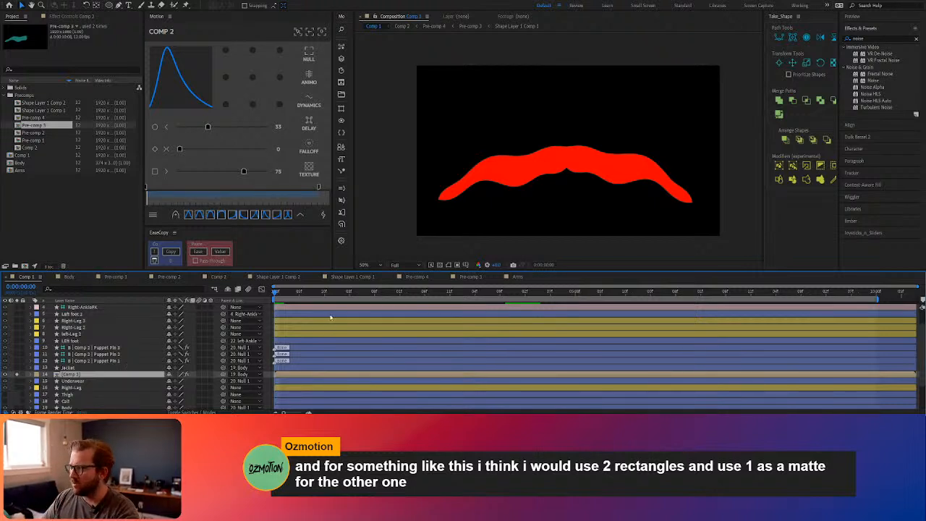
key(space)
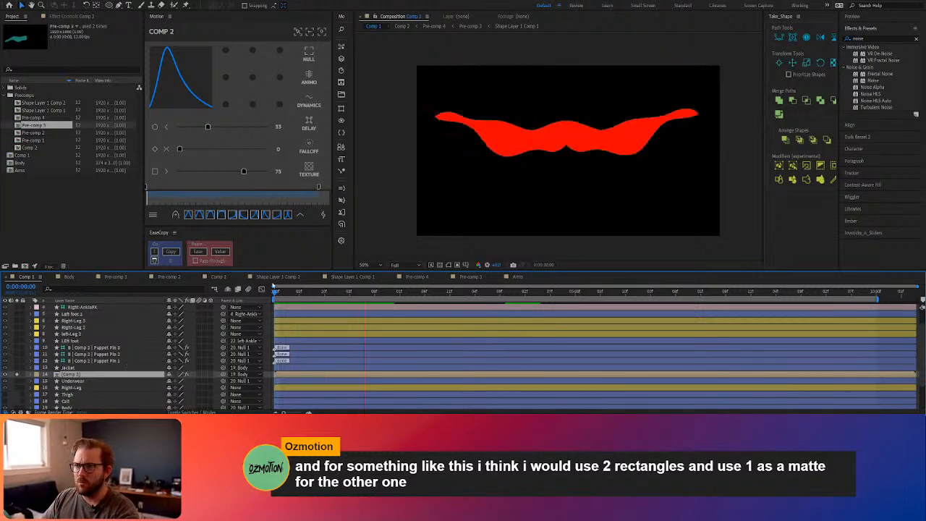
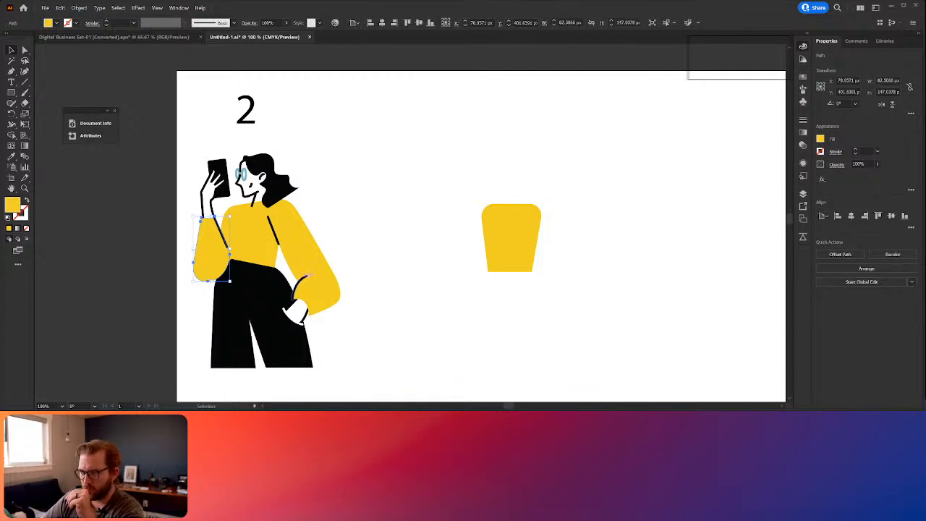
Step: In Illustrator, inspect how figure 2's bent arm is built by selecting its fold line, lower sleeve and upper sleeve
click(301, 285)
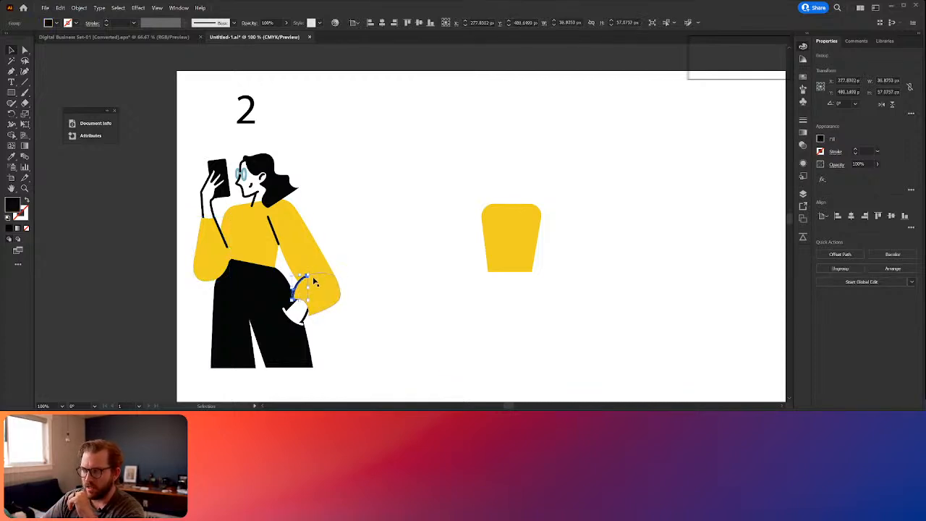
click(395, 296)
click(325, 298)
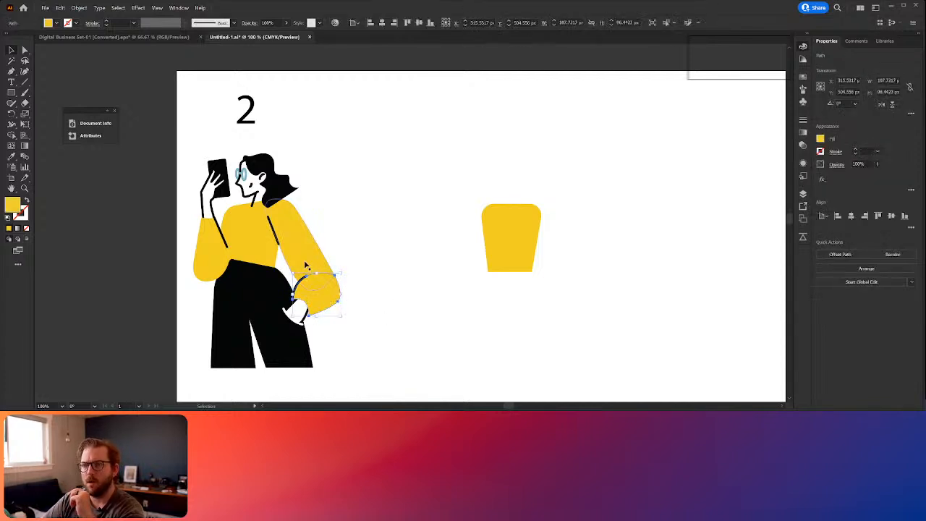
click(305, 261)
click(412, 324)
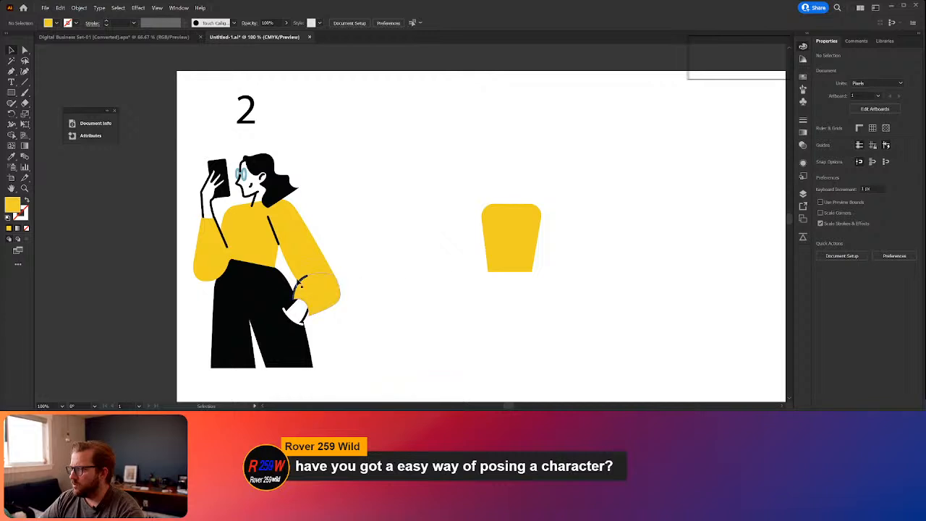
Step: Pick up the trousers' black fill and draw a flared hip shape with the Pen tool beneath the separate yellow torso
click(257, 307)
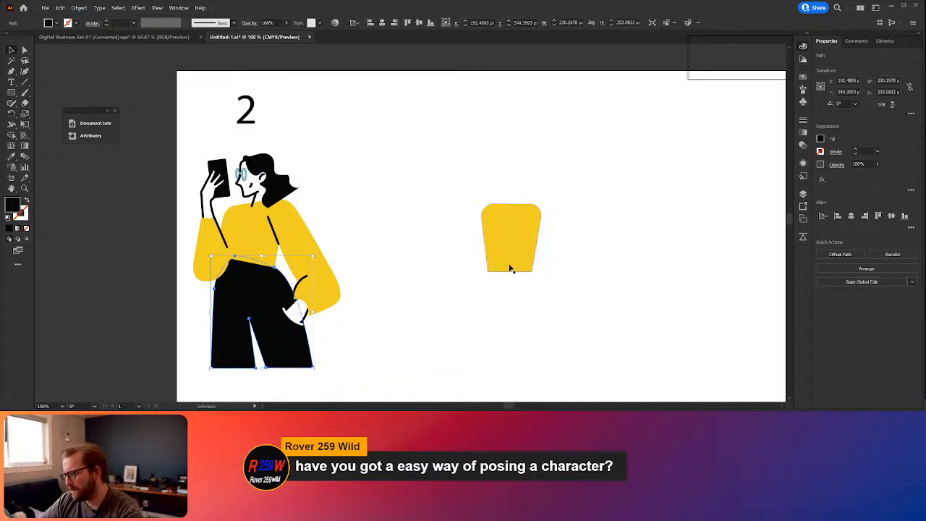
click(12, 70)
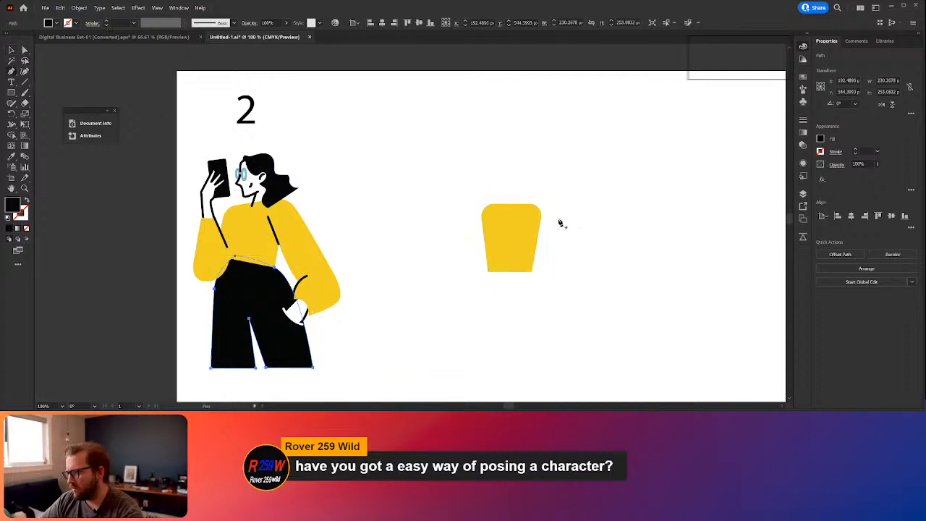
click(489, 273)
click(531, 270)
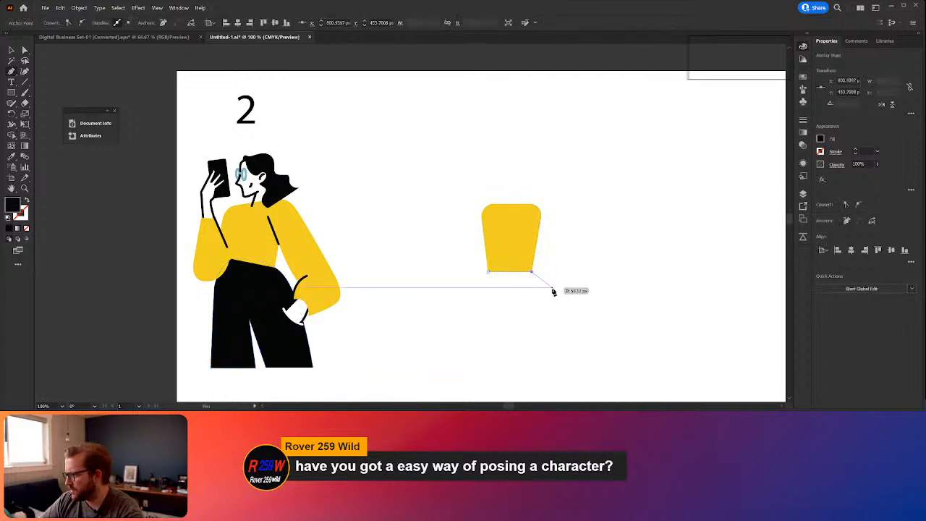
click(543, 290)
drag(546, 303, 471, 296)
click(479, 295)
Step: Reposition the hip shape's lower-right anchor and bend its outgoing handle independently to flatten the bottom edge
key(a)
drag(544, 291, 550, 297)
scroll(573, 308, up, 3)
scroll(573, 310, up, 1)
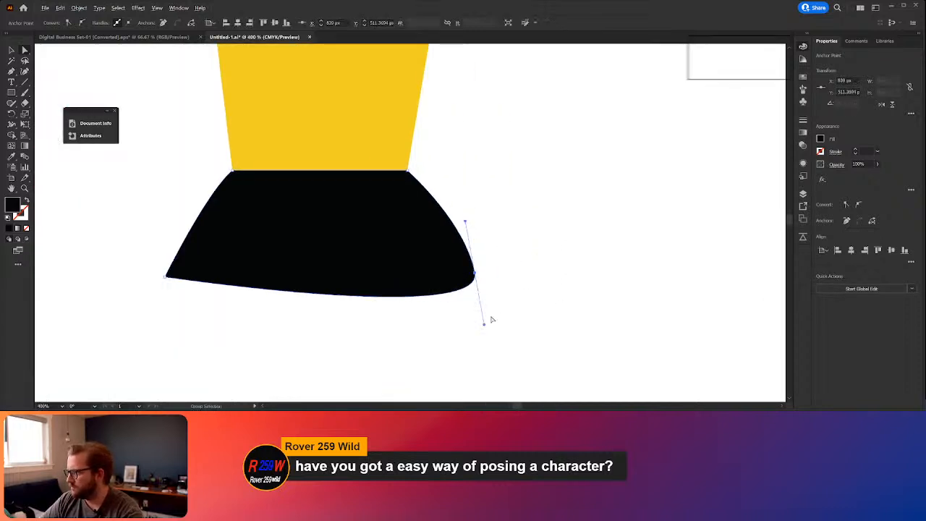
drag(484, 324, 429, 287)
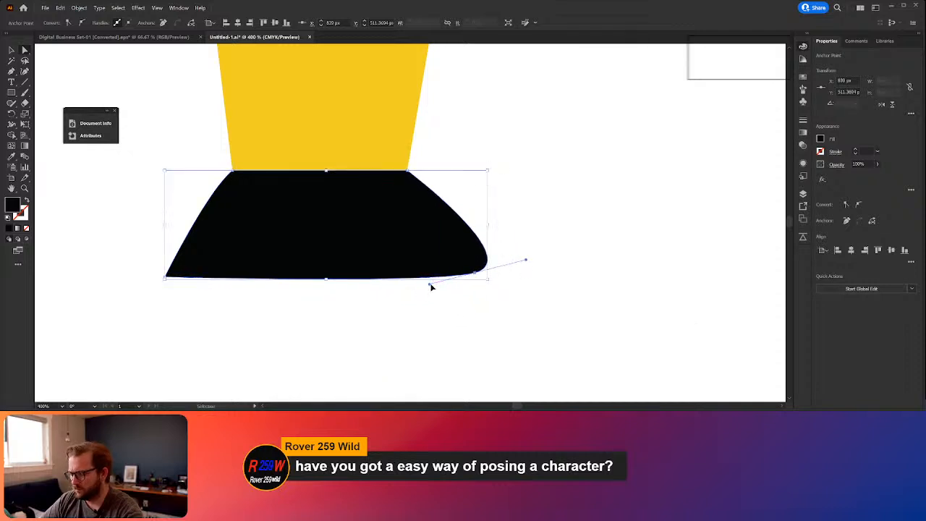
key(ctrl+z)
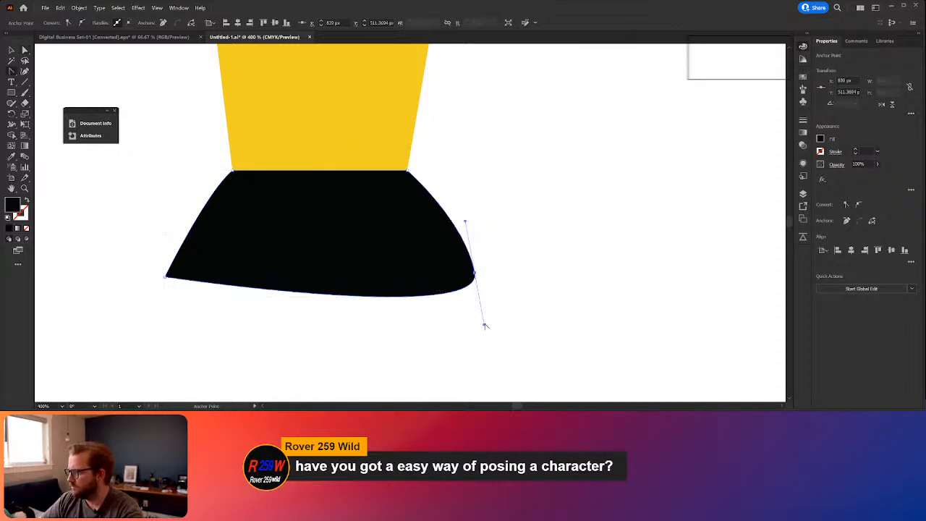
drag(485, 326, 409, 275)
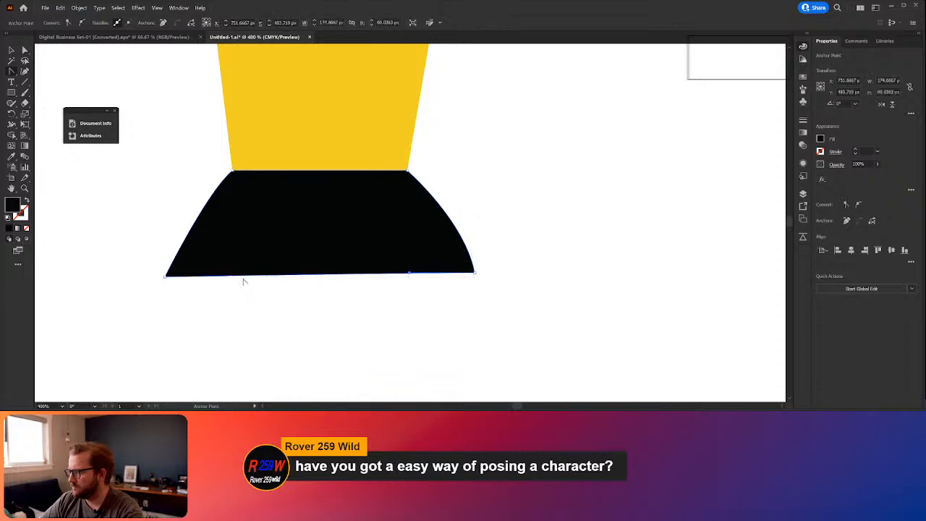
Step: Move the hip shape's two bottom corners inward and adjust the curve handles to round both sides
click(165, 276)
drag(166, 278, 174, 274)
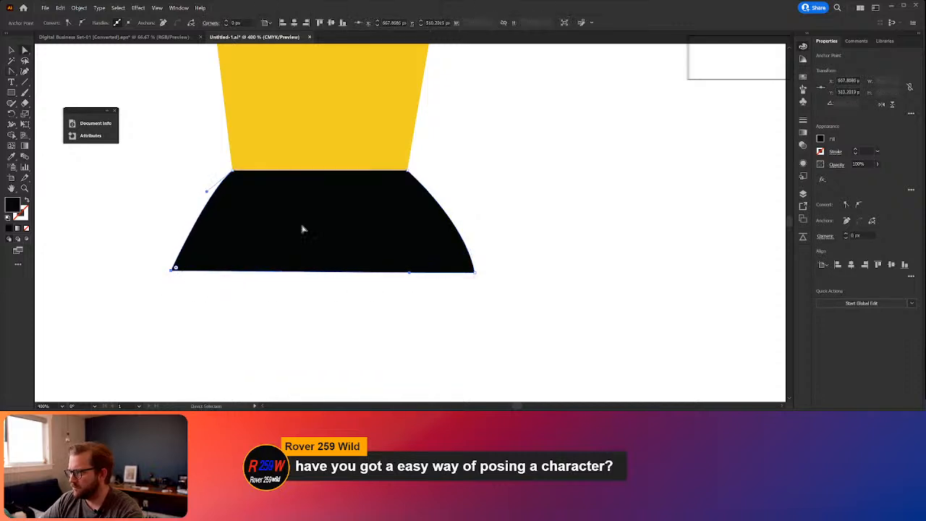
drag(207, 193, 179, 200)
click(407, 171)
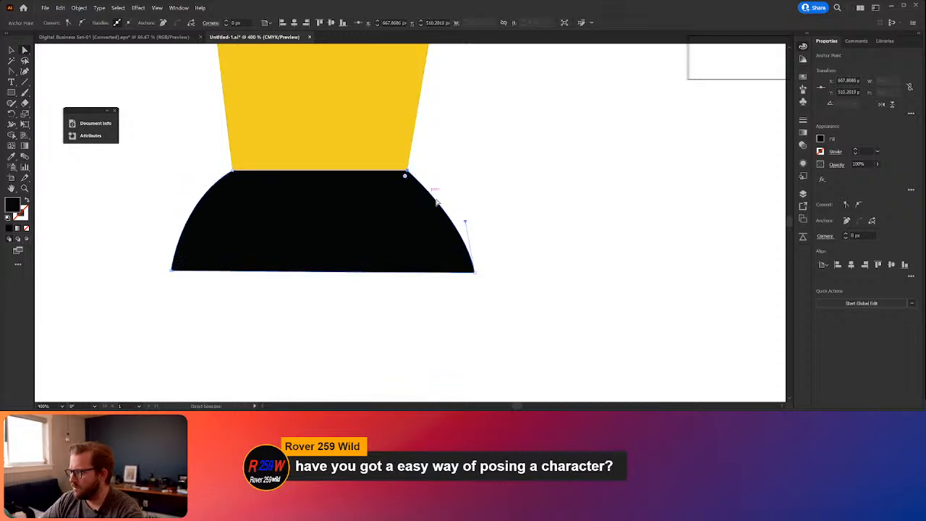
drag(475, 275, 450, 270)
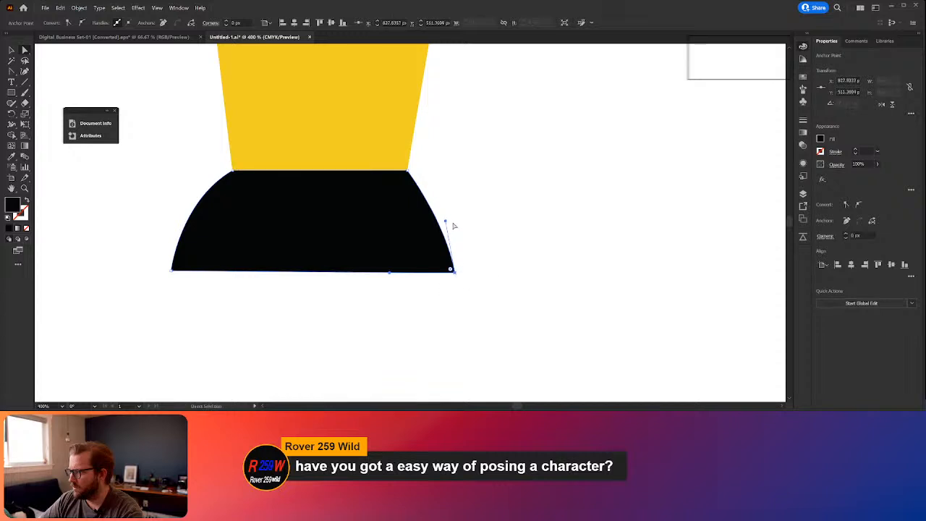
drag(447, 223, 439, 197)
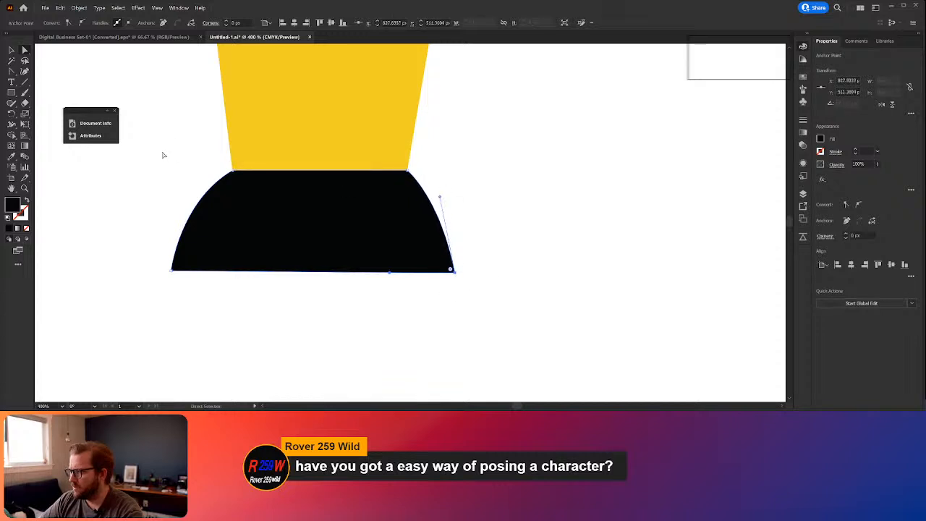
Step: Draw a black rectangle about 184 px wide overlapping the hip shape's bottom edge and select both shapes
key(v)
click(15, 91)
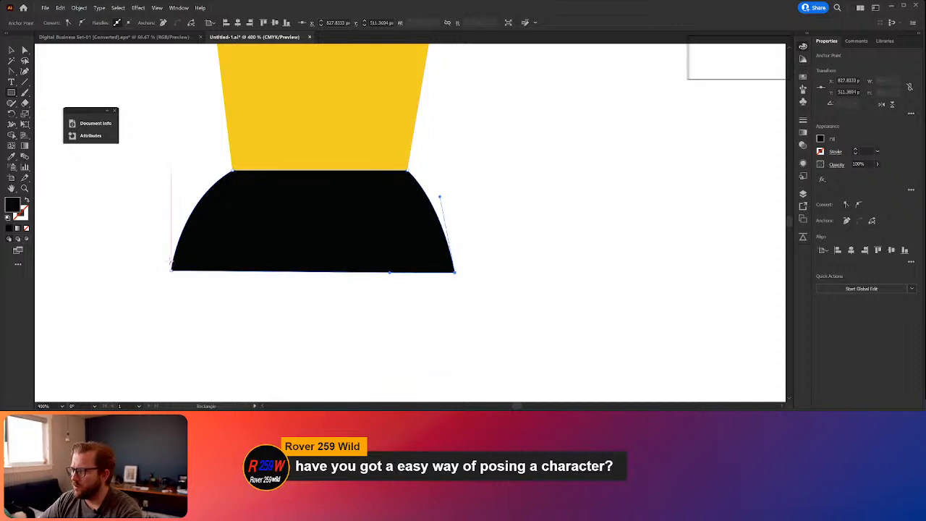
mouse_move(154, 261)
mouse_down()
mouse_move(493, 316)
mouse_move(481, 311)
mouse_up()
key(v)
drag(357, 217, 348, 217)
shift+click(223, 222)
key(ctrl+z)
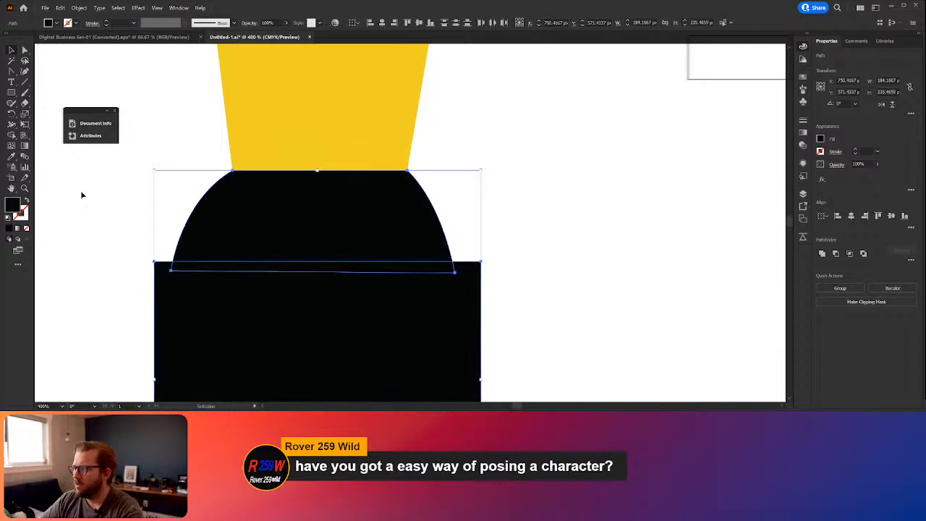
Step: Remove the rectangle and its overlap with the Shape Builder tool to trim the hips straight, and clear the selection
click(11, 136)
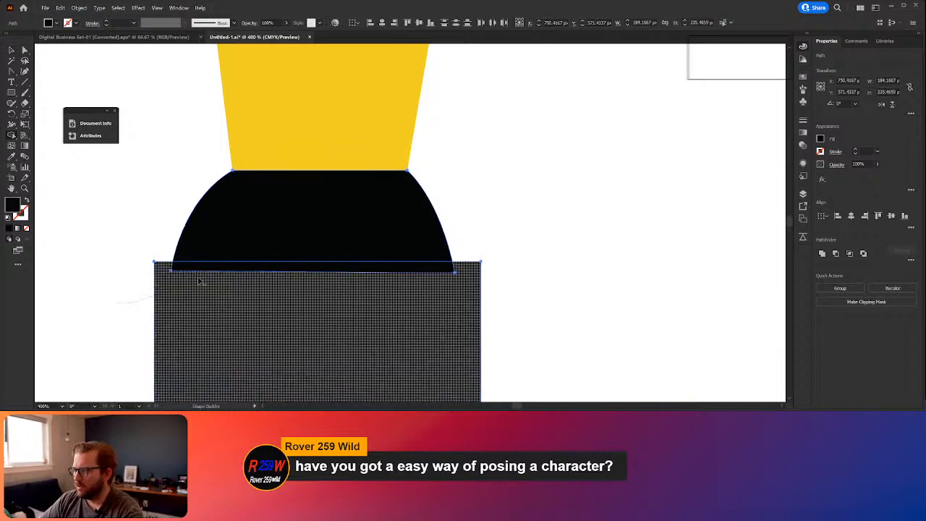
alt+click(202, 280)
key(v)
click(546, 264)
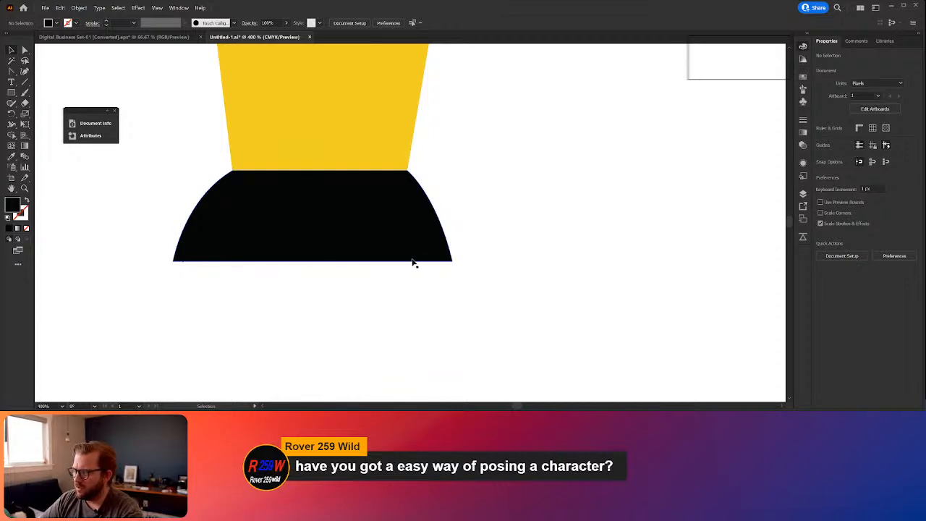
Step: Move the hip shape's lower-left corner inward along the bottom edge and adjust both curve handles to smooth that side
scroll(206, 281, up, 2)
scroll(289, 277, up, 1)
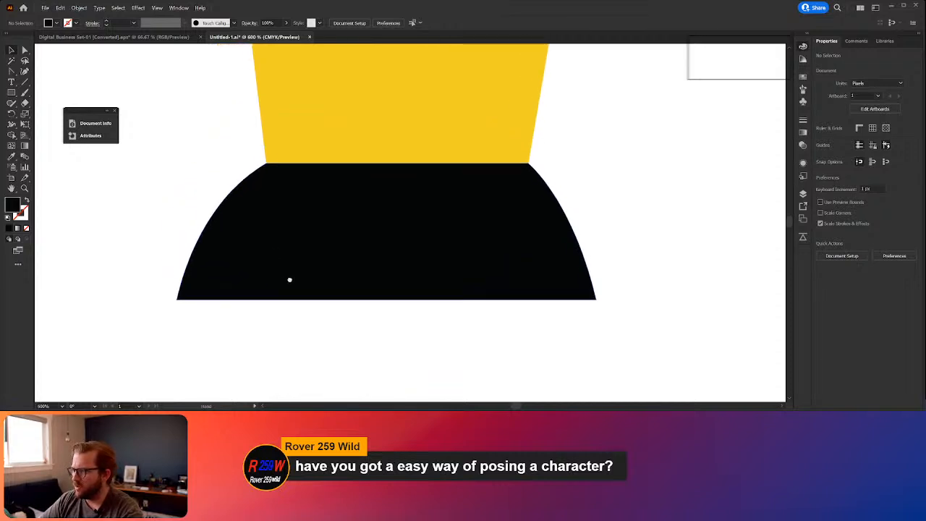
click(325, 275)
key(a)
click(576, 306)
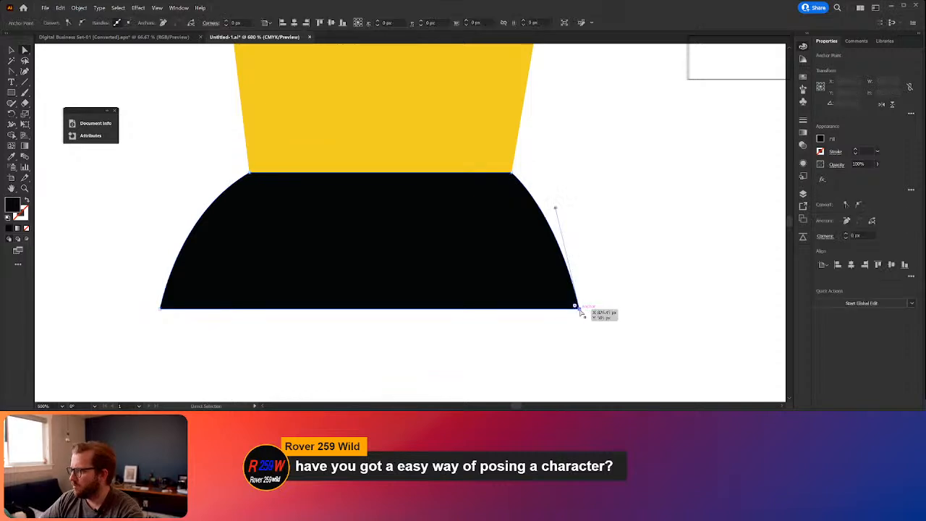
drag(161, 313, 188, 311)
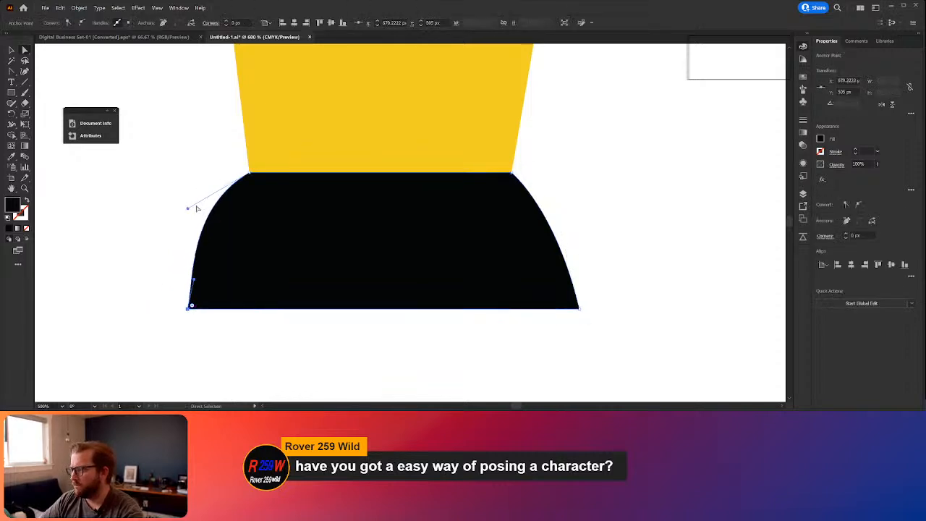
drag(188, 208, 211, 200)
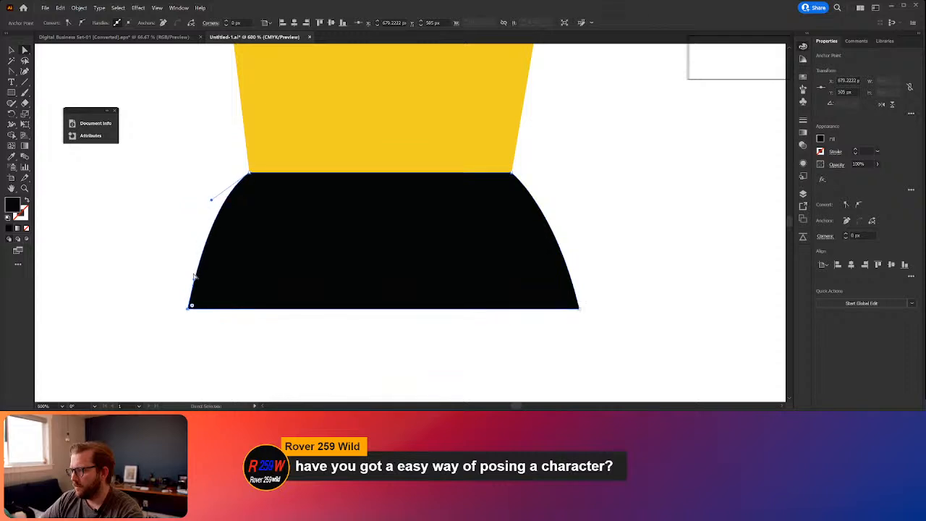
drag(194, 278, 188, 275)
Step: Move the hip shape's lower-right corner slightly inward, pull its curve handle outward to round that side, and clear the selection
drag(578, 309, 563, 307)
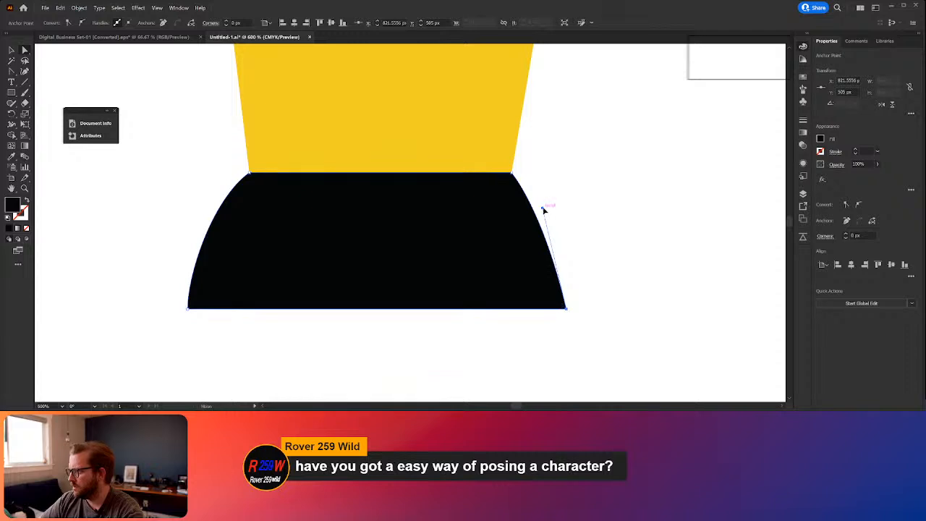
drag(543, 209, 549, 205)
click(618, 254)
scroll(619, 254, down, 5)
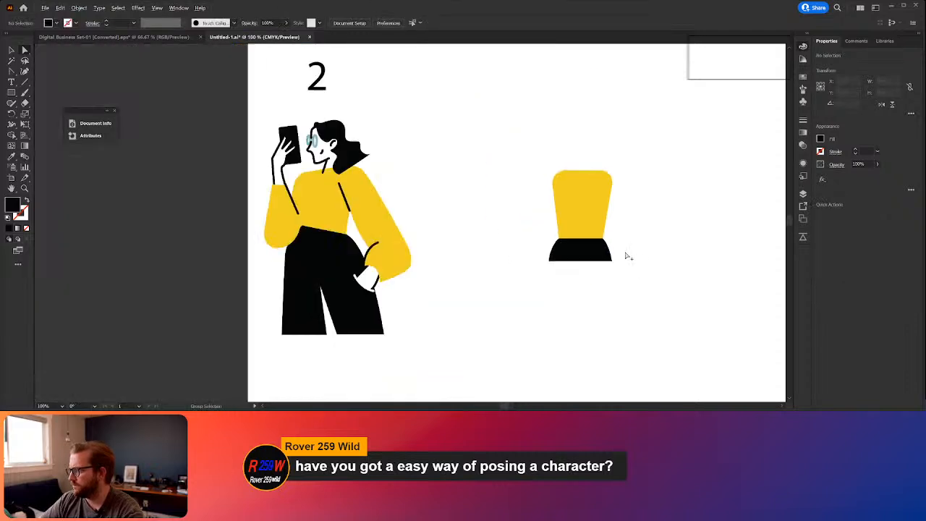
drag(633, 258, 478, 260)
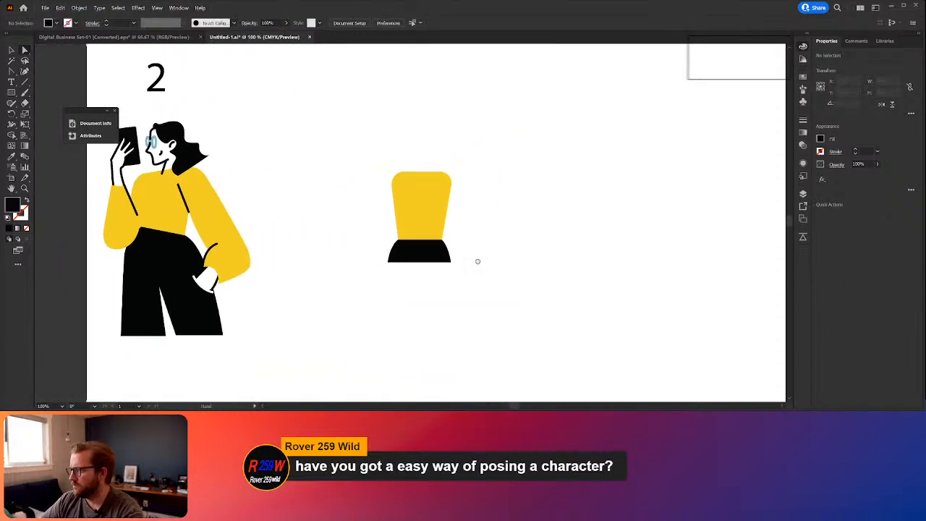
click(424, 250)
click(426, 204)
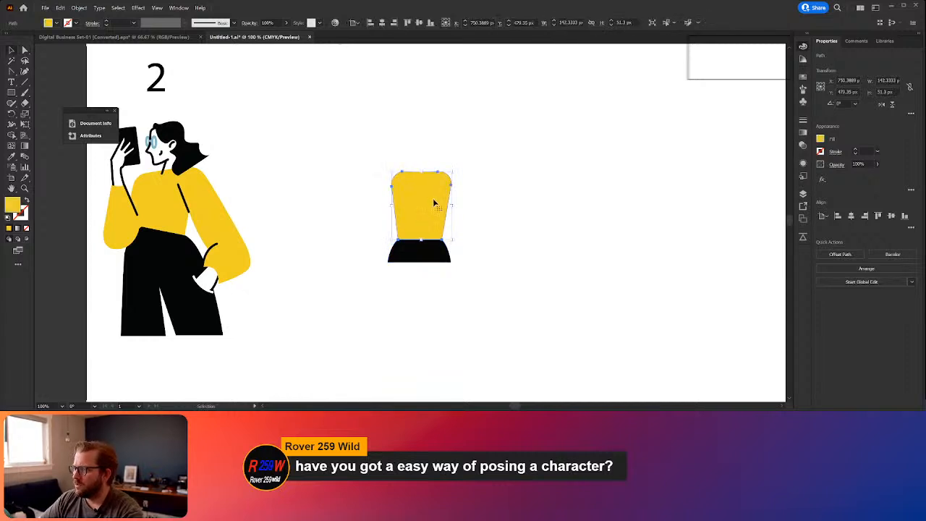
click(543, 212)
drag(517, 170, 455, 222)
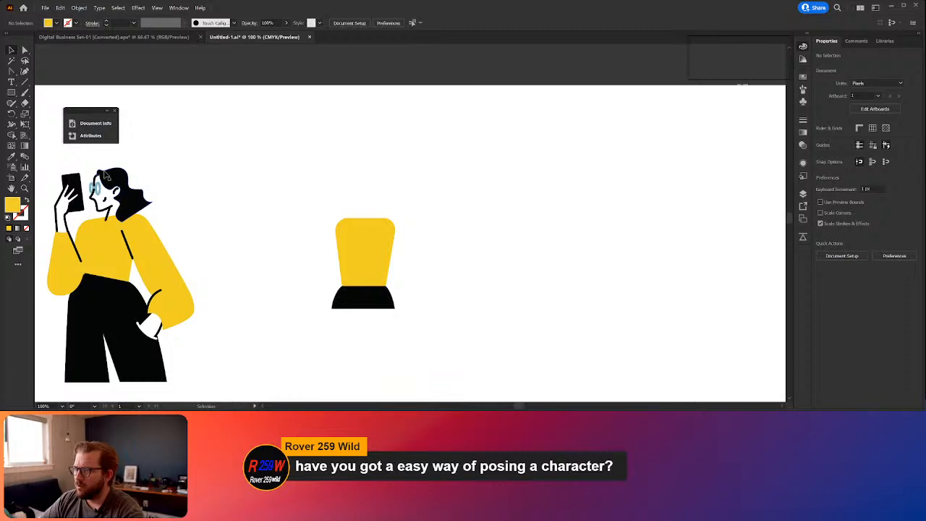
Step: In the Digital Business Set document, isolate the large woman's group, move her face oval out beside her head and copy it
click(85, 38)
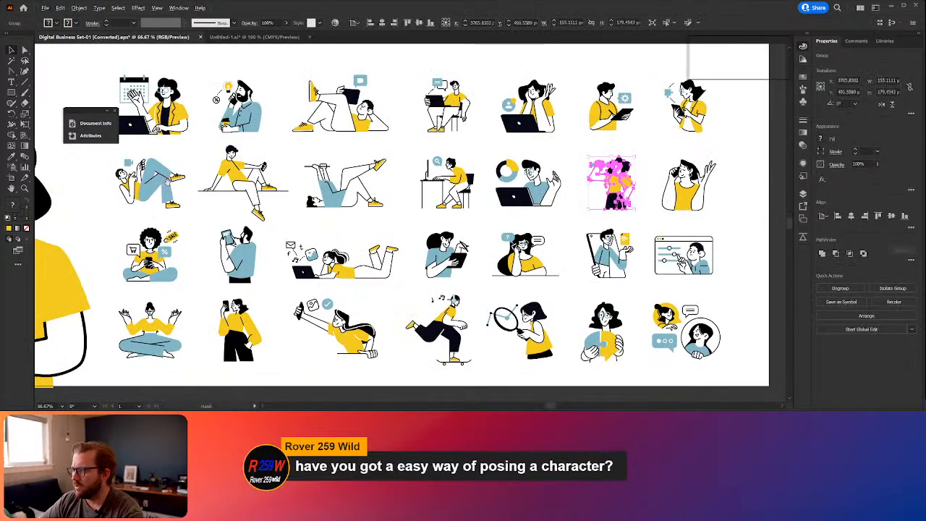
drag(165, 180, 20, 195)
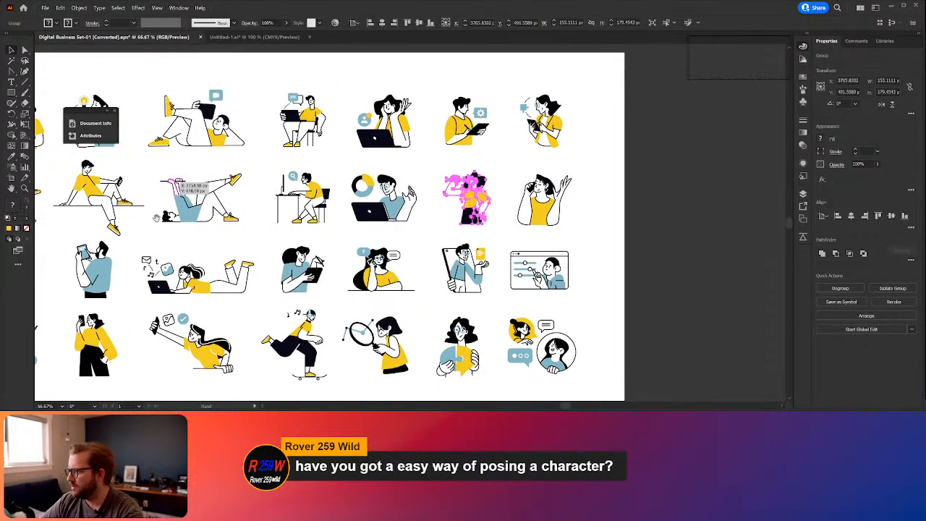
click(510, 177)
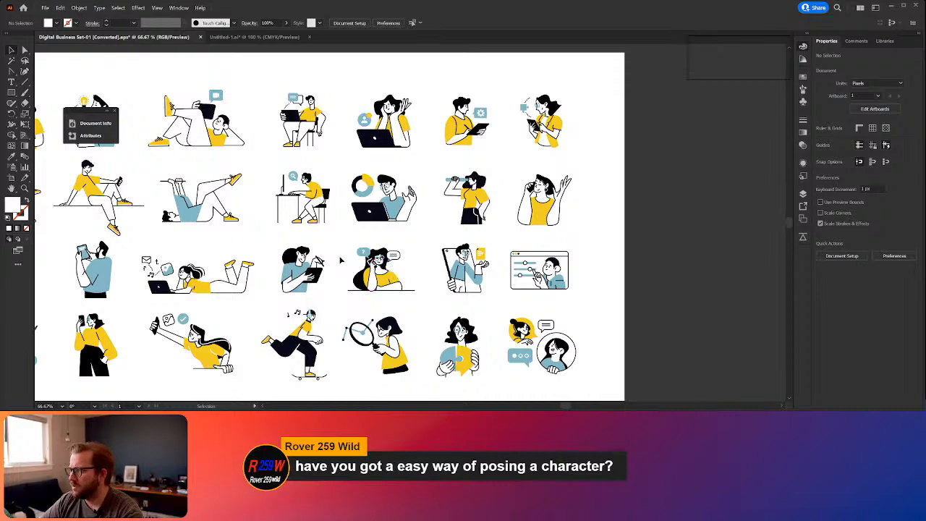
drag(188, 250, 421, 248)
drag(214, 234, 364, 247)
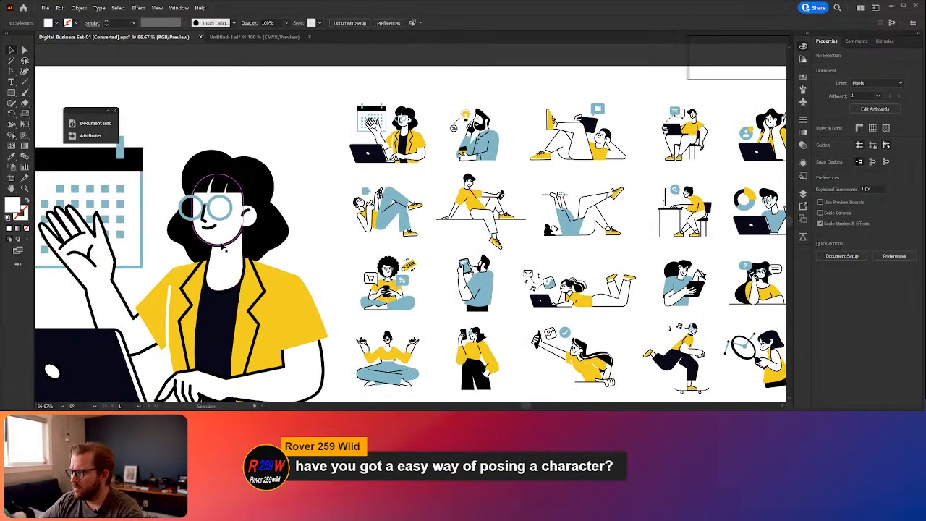
click(224, 247)
double_click(226, 244)
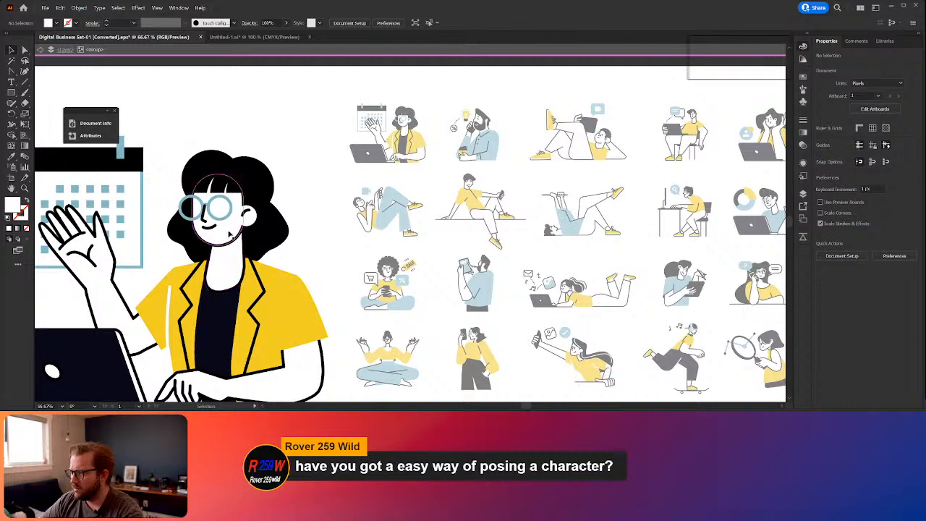
drag(228, 241, 332, 238)
key(ctrl+shift+g)
key(ctrl+shift+a)
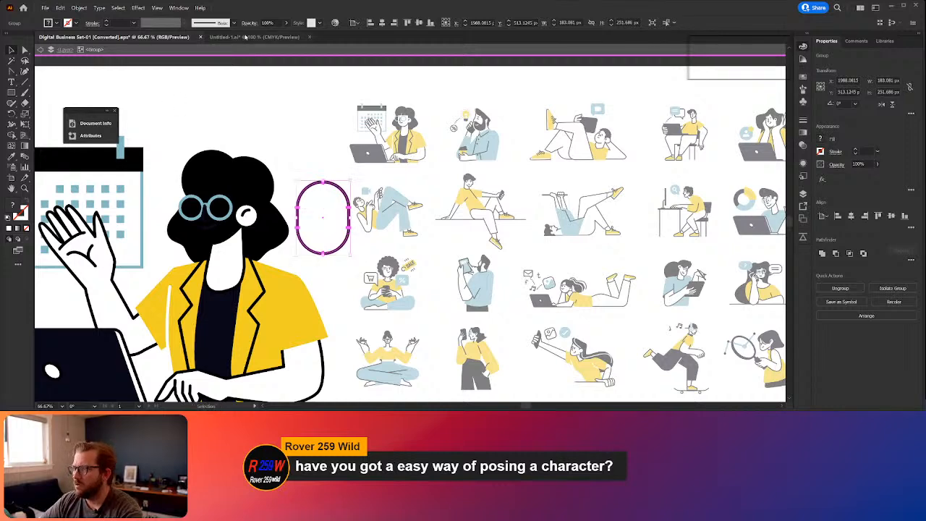
Step: Paste the face oval into the Untitled-1 document, scale it to about 70 px wide and place it above the torso
click(246, 36)
key(ctrl+v)
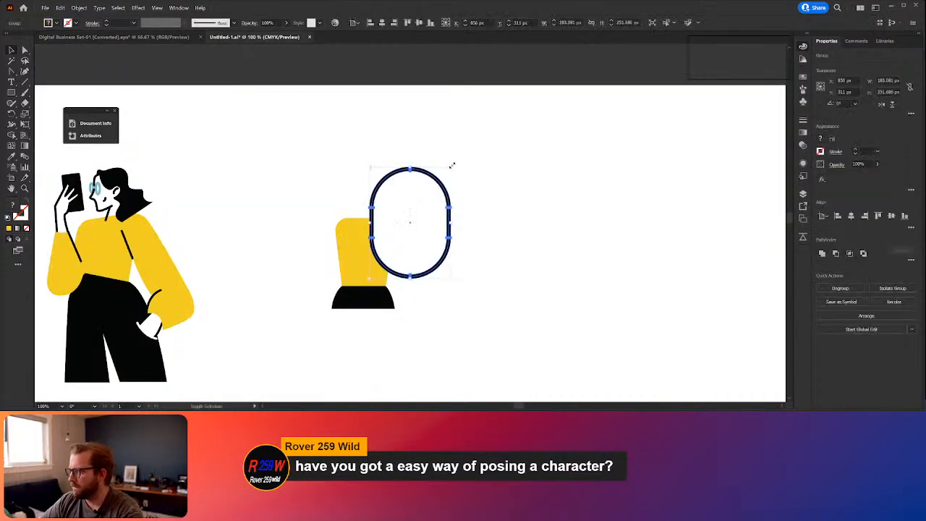
drag(452, 166, 399, 210)
drag(387, 255, 368, 186)
click(566, 221)
Step: Ungroup the face oval, move its white fill shape aside and delete the black outline ring
click(366, 181)
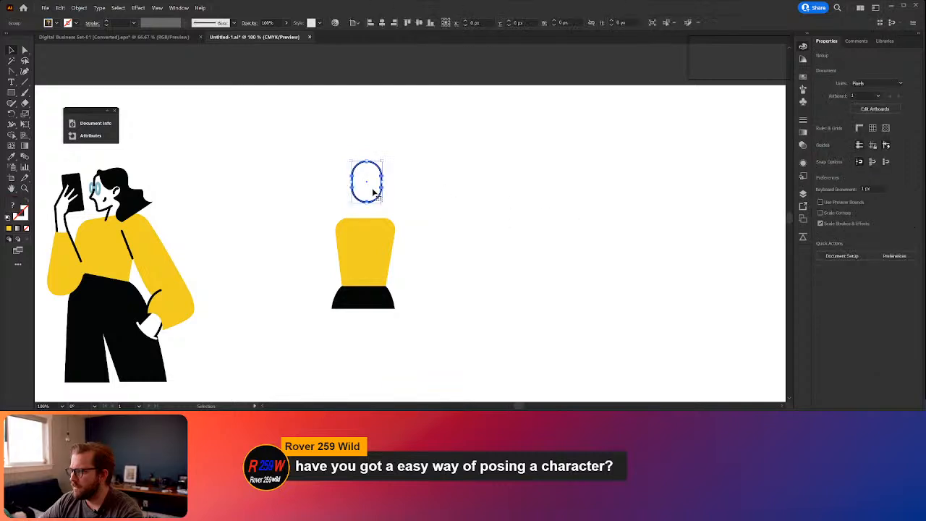
key(ctrl+shift+g)
click(428, 237)
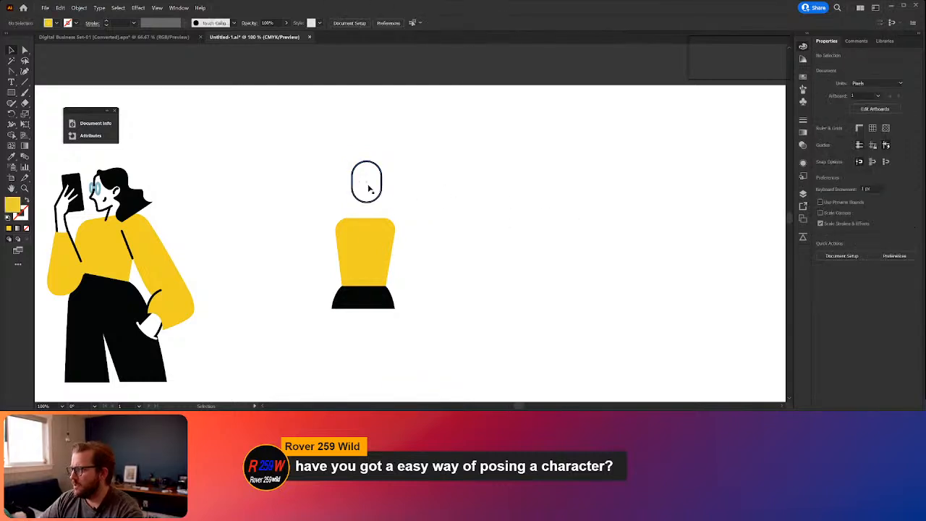
drag(368, 186, 448, 191)
key(Delete)
click(382, 187)
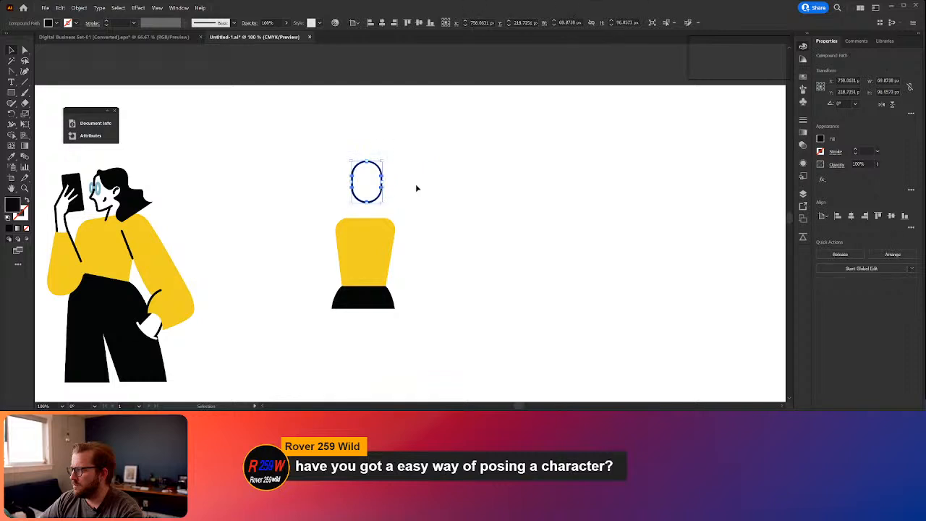
key(Delete)
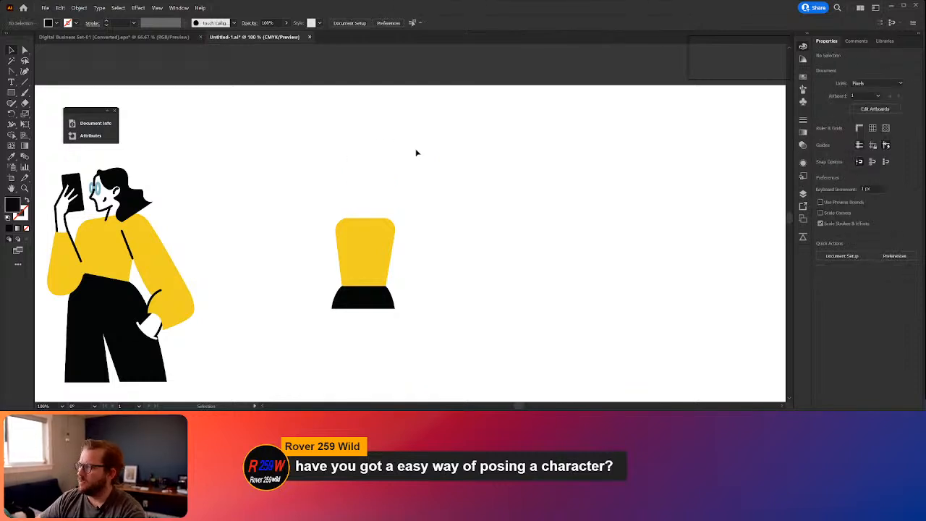
Step: Give the remaining white oval a black 5 pt stroke and center it above the torso as the head
drag(415, 151, 577, 287)
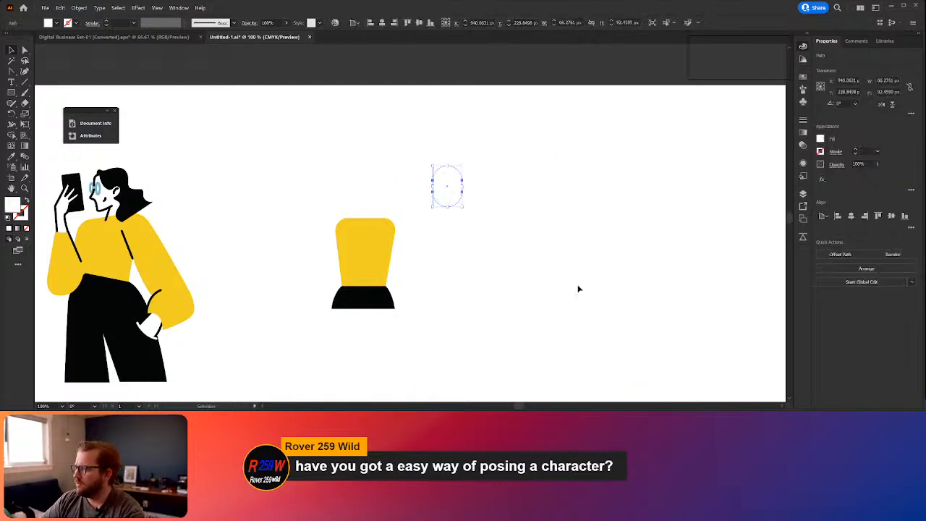
click(21, 216)
click(9, 228)
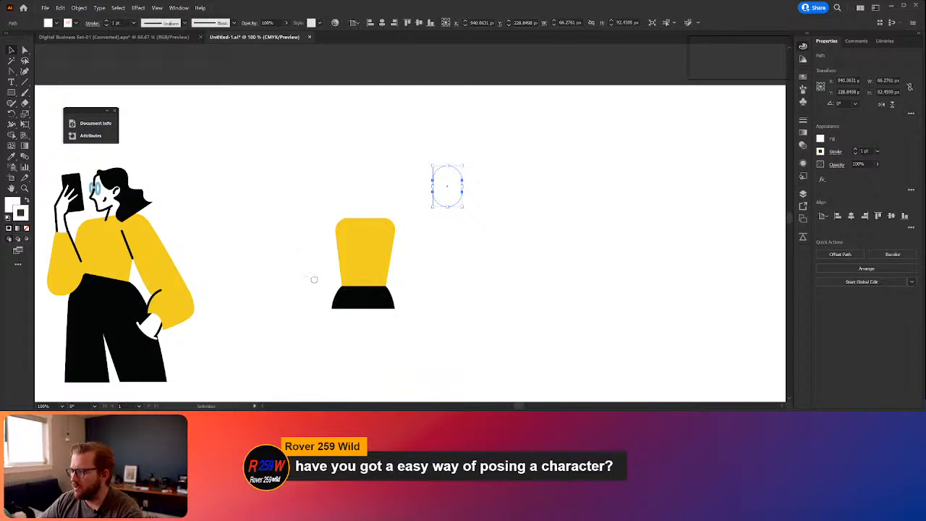
key(d)
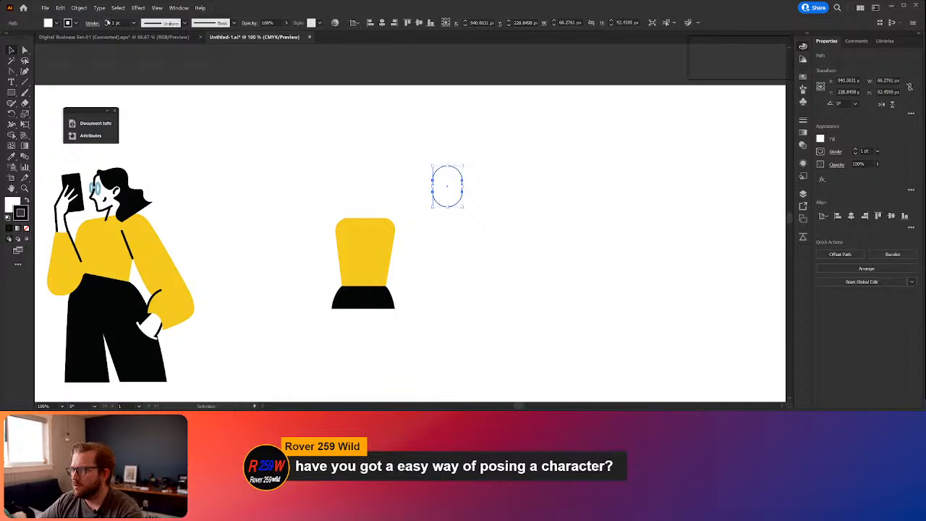
click(107, 21)
click(106, 25)
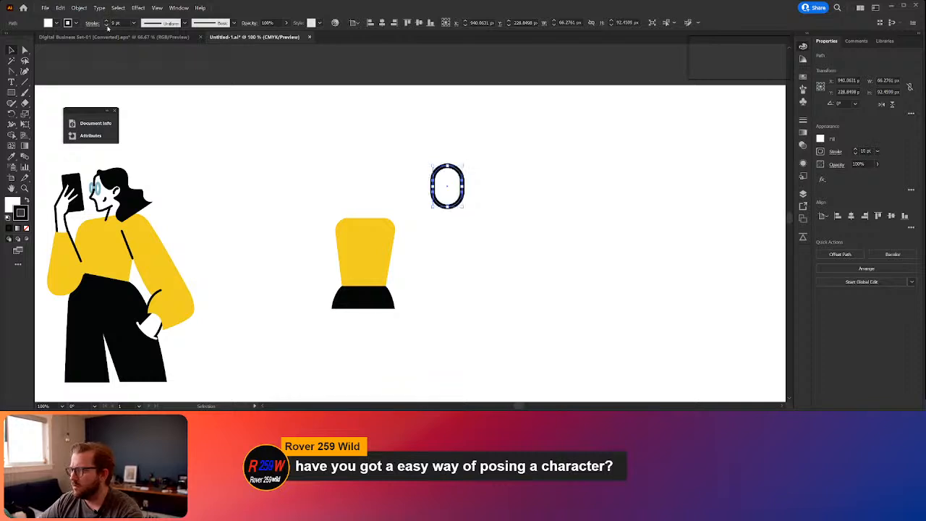
click(106, 25)
click(107, 26)
click(107, 26)
click(106, 25)
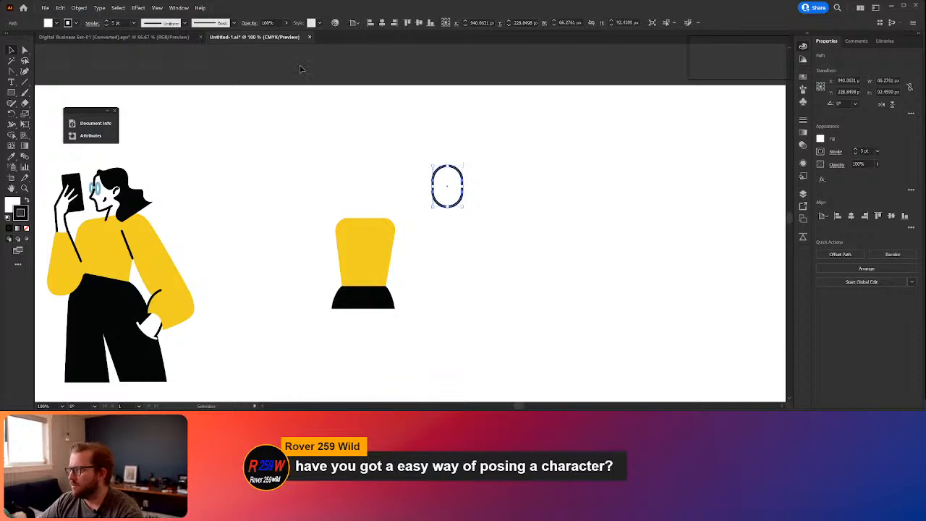
drag(452, 183, 371, 183)
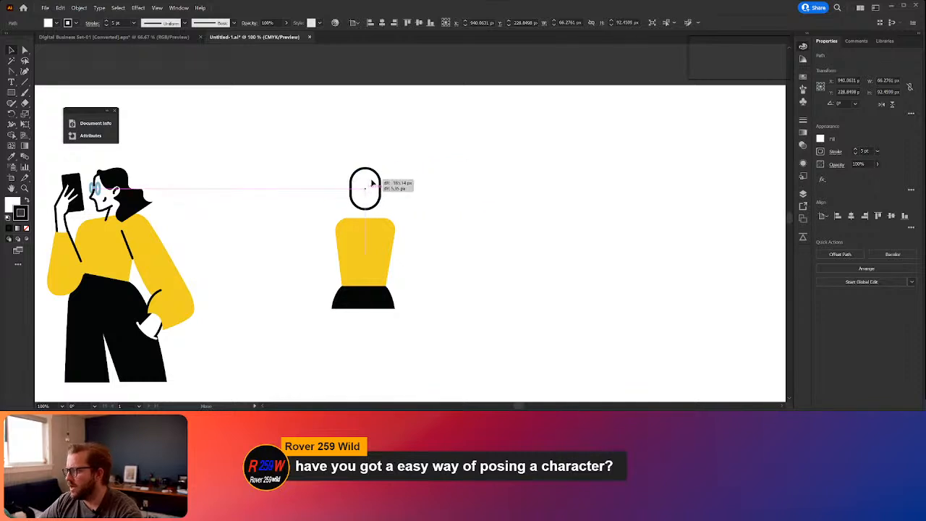
click(430, 172)
click(121, 265)
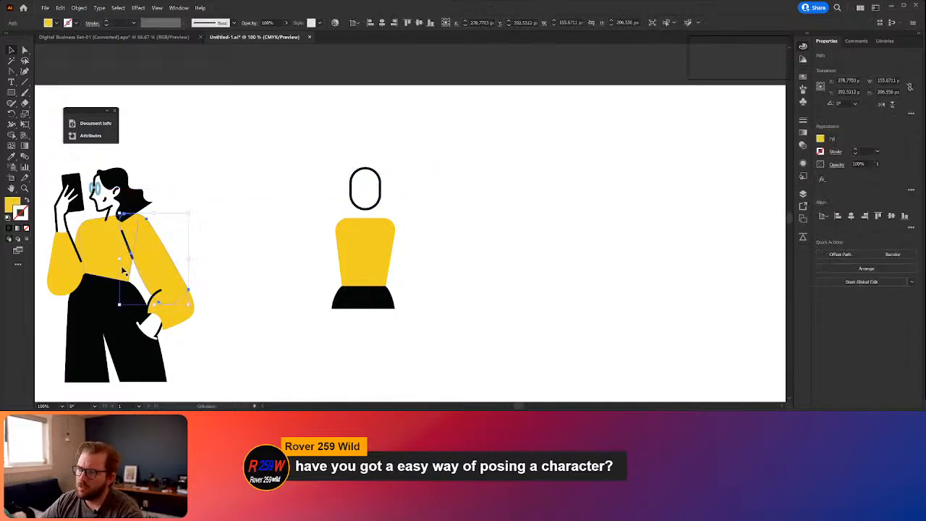
click(79, 254)
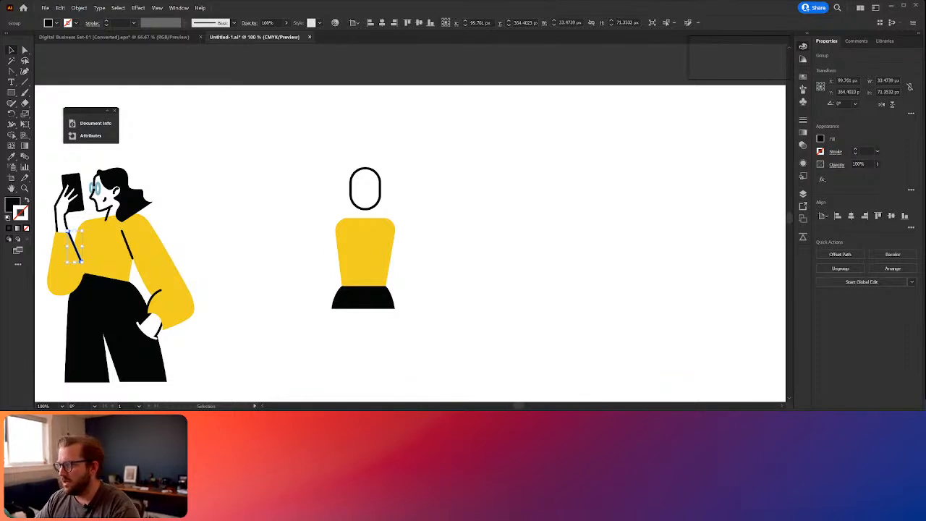
click(411, 223)
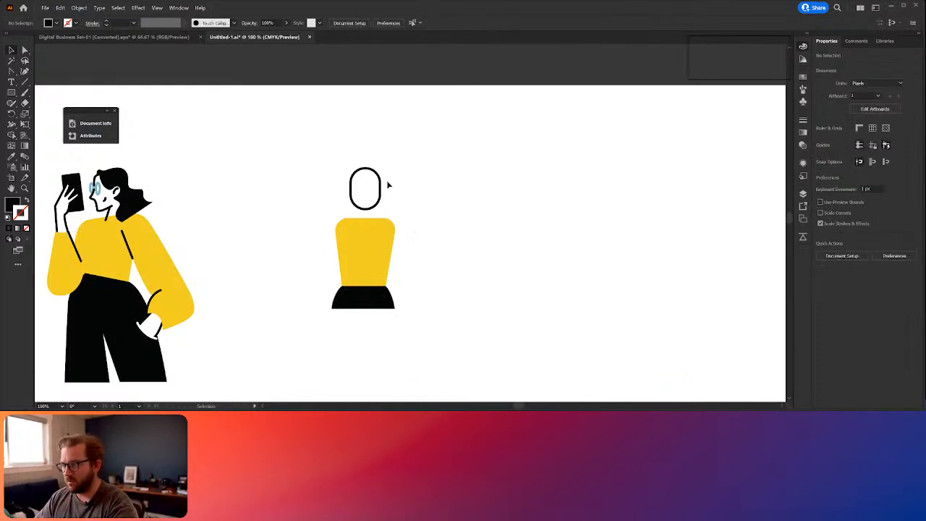
Step: Return to the Digital Business Set document and move the face oval back onto the woman's head
click(114, 37)
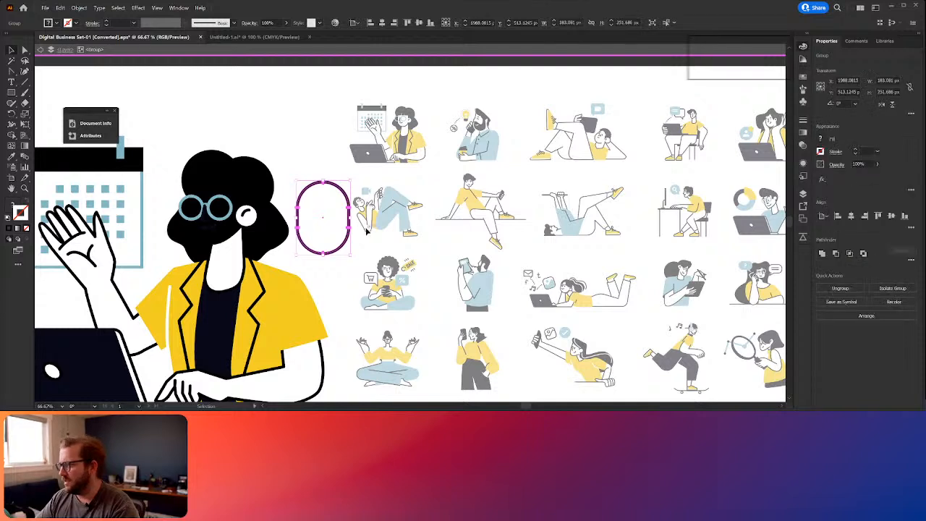
key(a)
drag(339, 183, 233, 173)
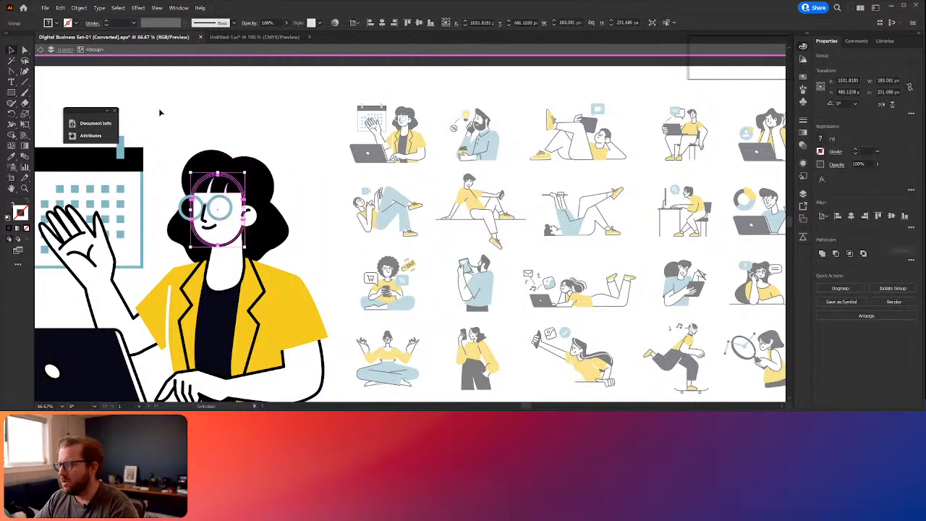
click(118, 97)
Step: Copy the round blue glasses from the woman's face and paste them into the Untitled-1 document
key(v)
click(222, 226)
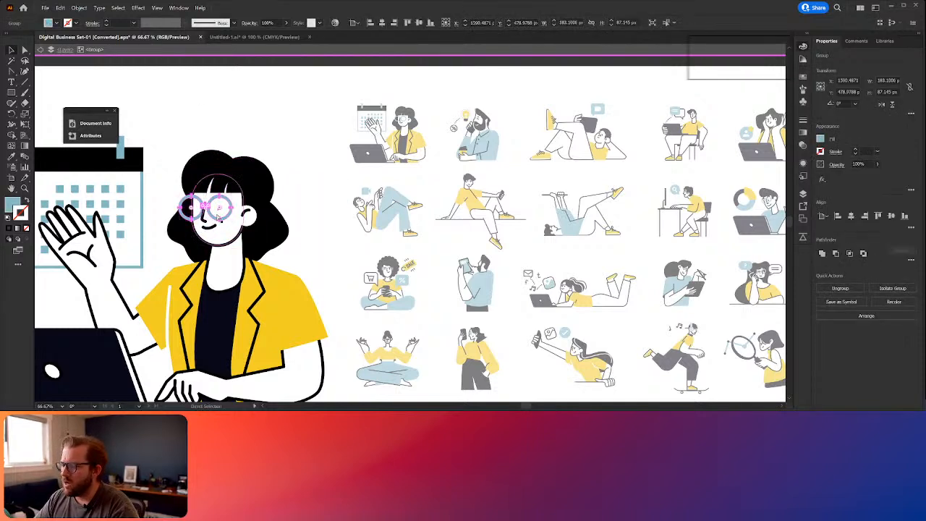
click(41, 52)
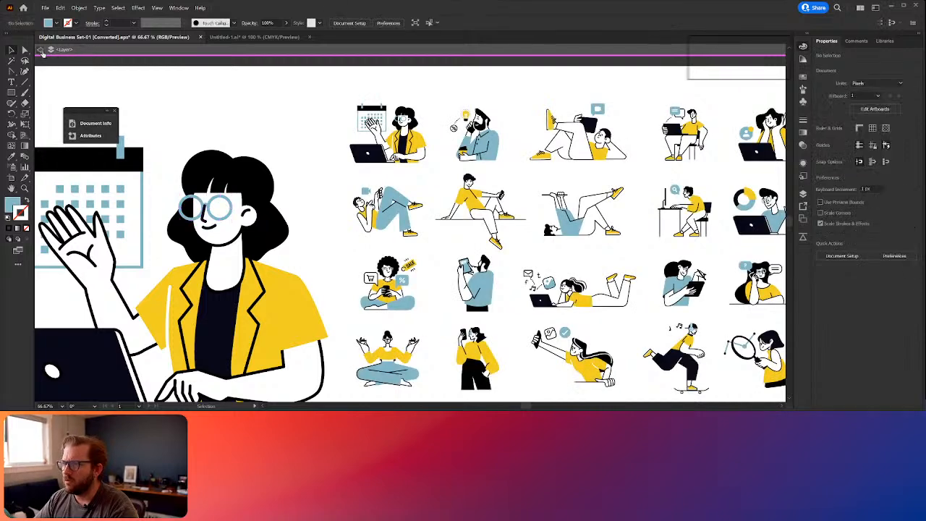
click(255, 37)
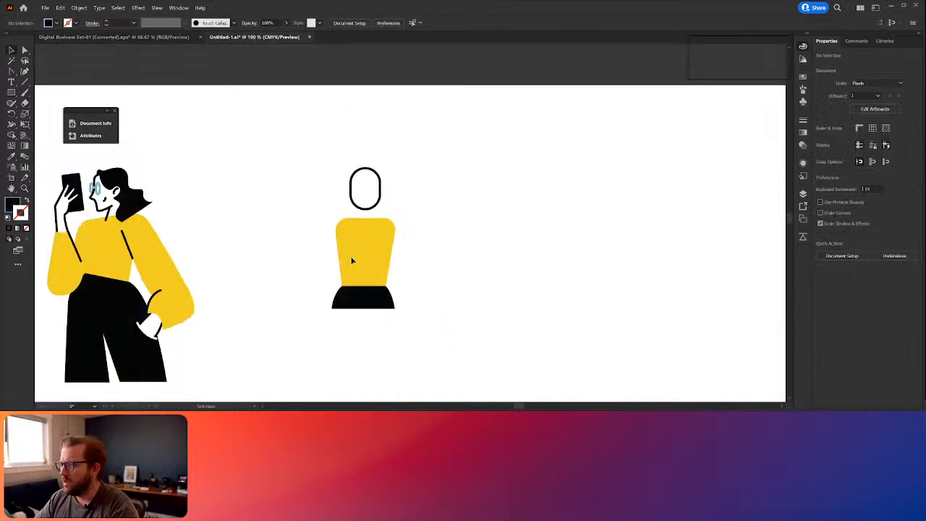
key(ctrl+v)
Step: Scale the pasted glasses down to about 78 px wide and center them over the head oval
drag(435, 233, 364, 198)
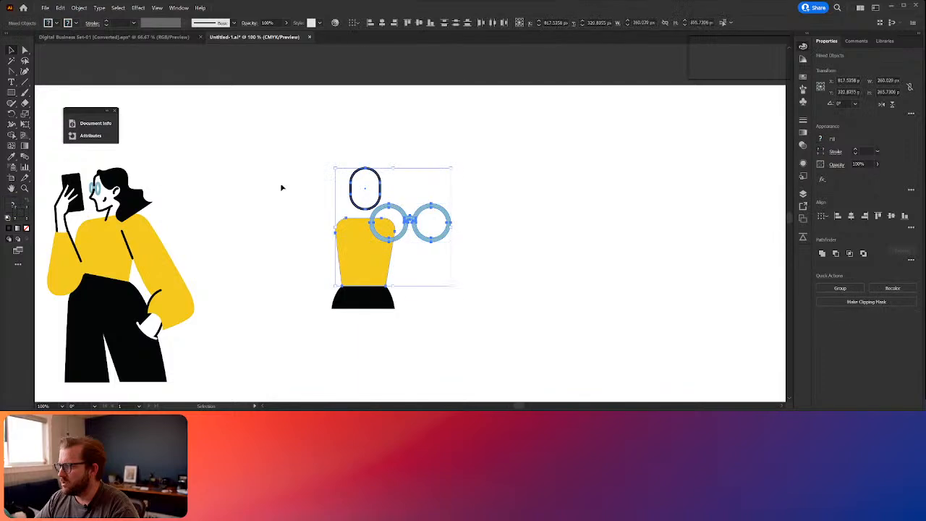
click(498, 204)
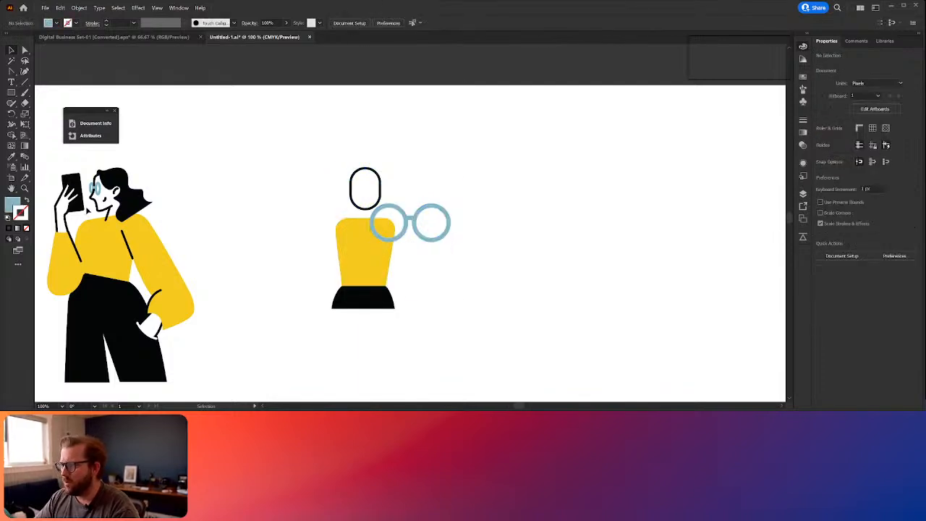
click(99, 190)
drag(447, 220, 372, 177)
scroll(371, 182, up, 3)
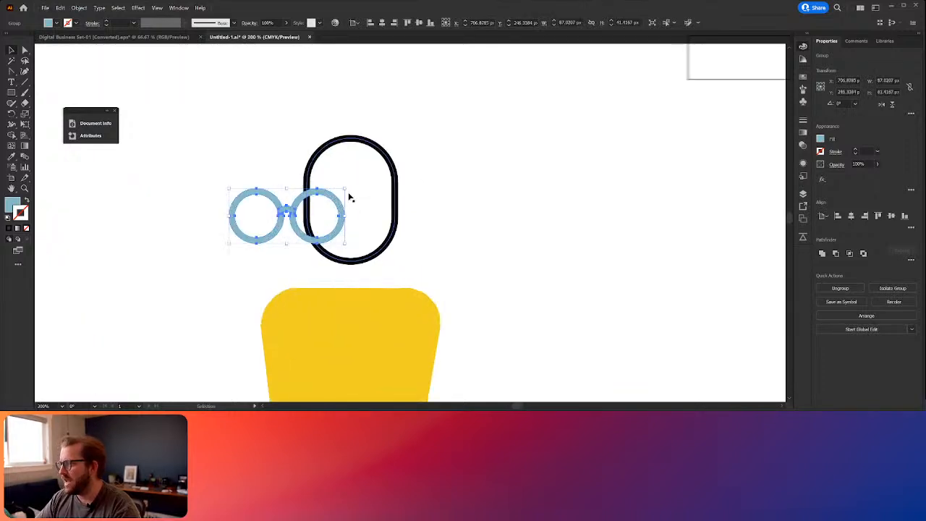
drag(329, 200, 397, 190)
click(439, 231)
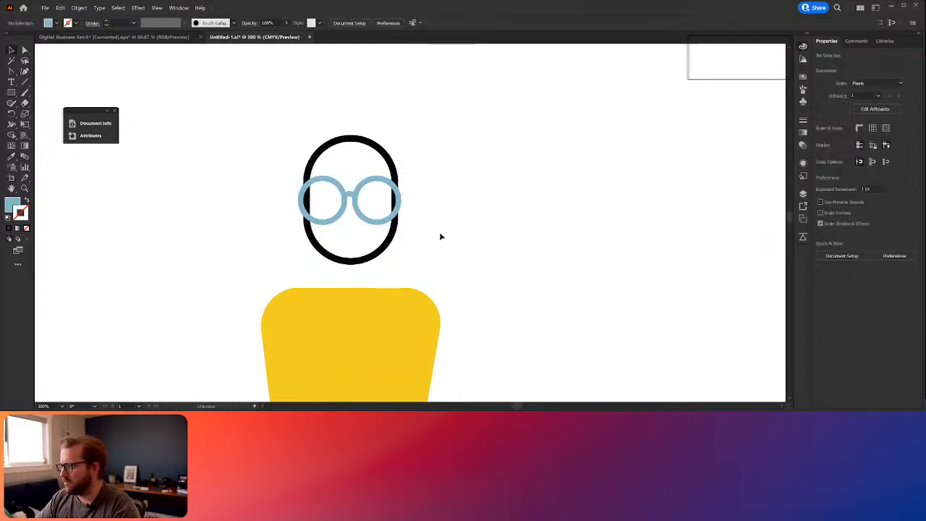
Step: Return to the Digital Business Set document and isolate the face group of the woman with glasses holding a phone
key(ctrl+1)
key(ctrl+Tab)
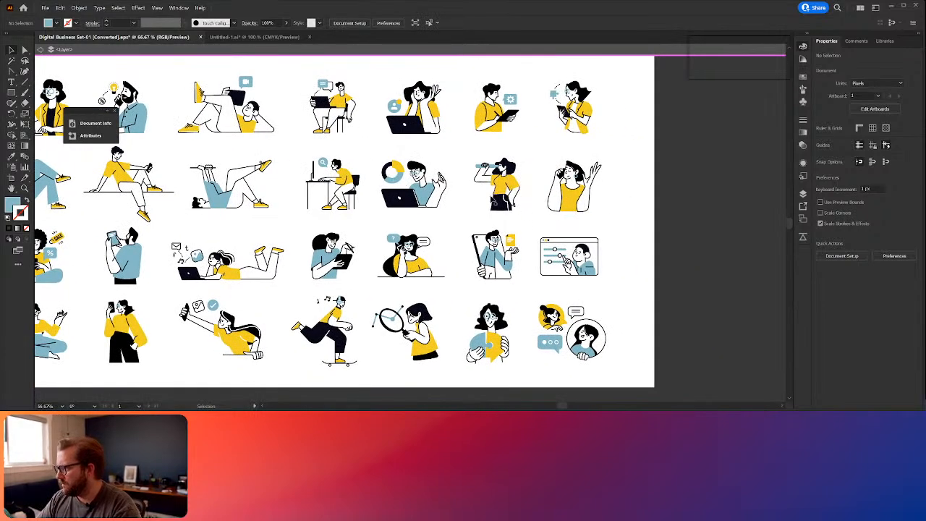
scroll(420, 250, up, 5)
scroll(359, 221, up, 2)
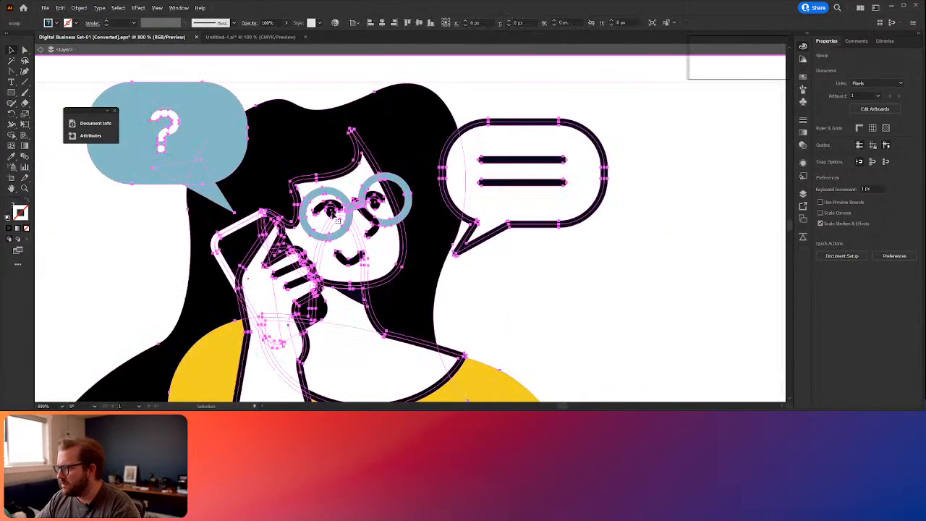
double_click(323, 208)
double_click(324, 209)
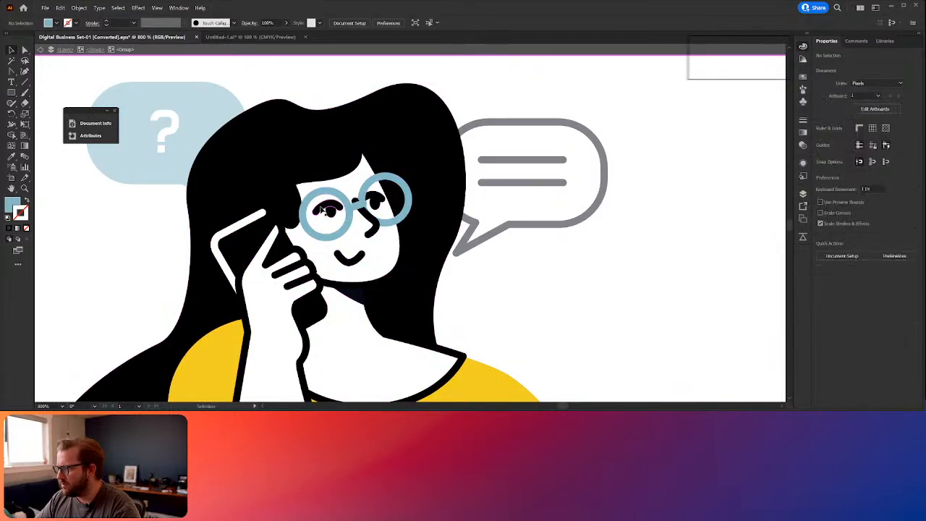
double_click(326, 211)
Step: Copy the woman's eyelid, pupil, nose and mouth and paste them into the Untitled-1 document
click(323, 209)
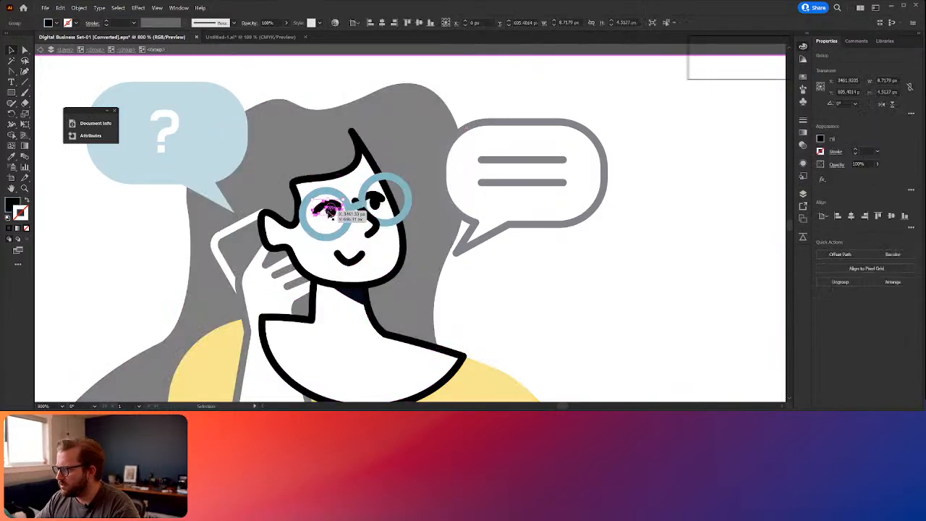
shift+click(332, 211)
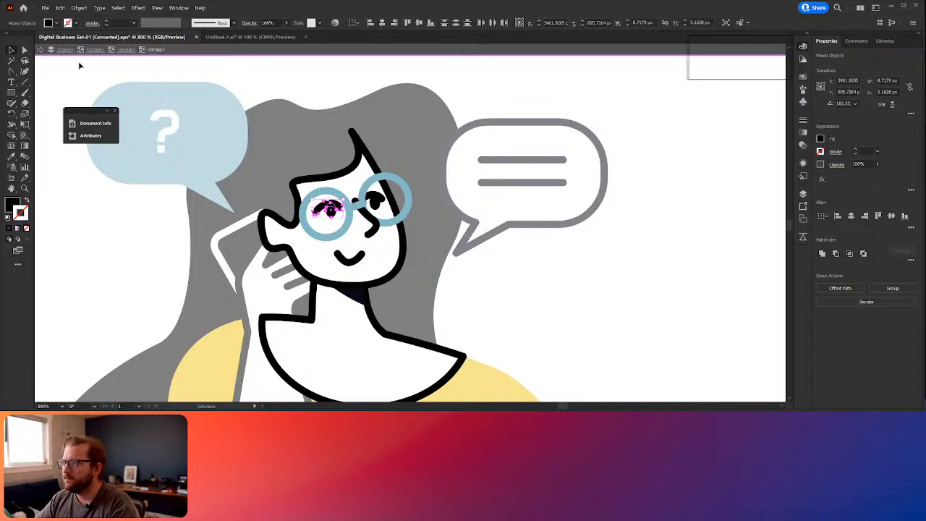
shift+click(374, 227)
shift+click(351, 258)
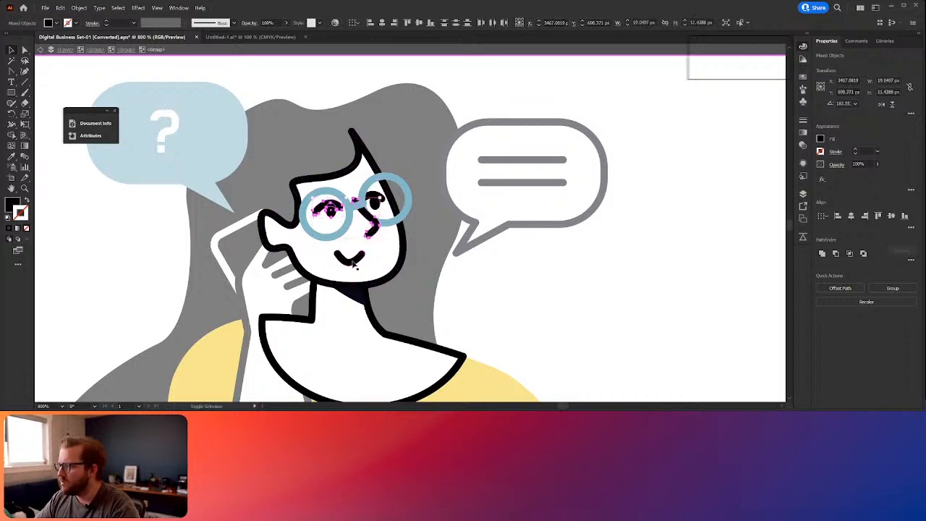
click(249, 36)
key(ctrl+v)
Step: Enlarge the pasted facial features to fit within the head oval
scroll(450, 244, up, 3)
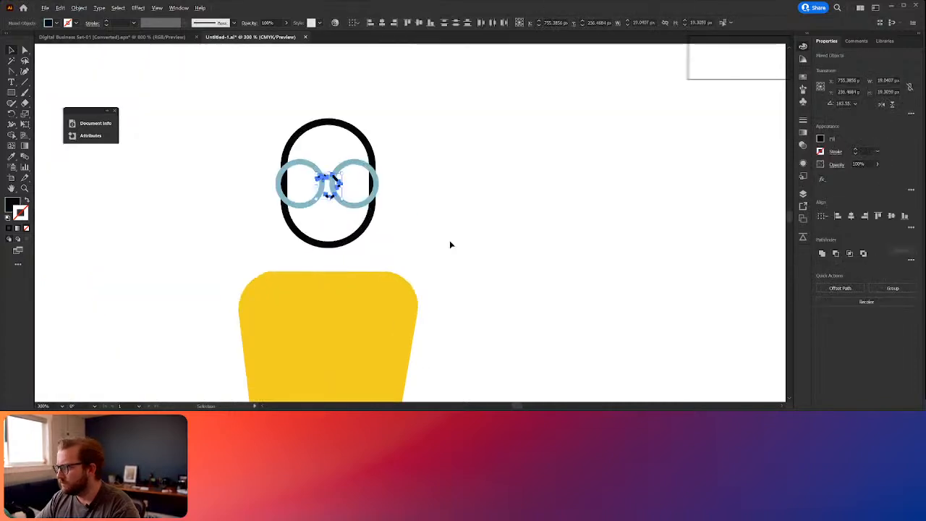
drag(344, 203, 335, 229)
click(434, 207)
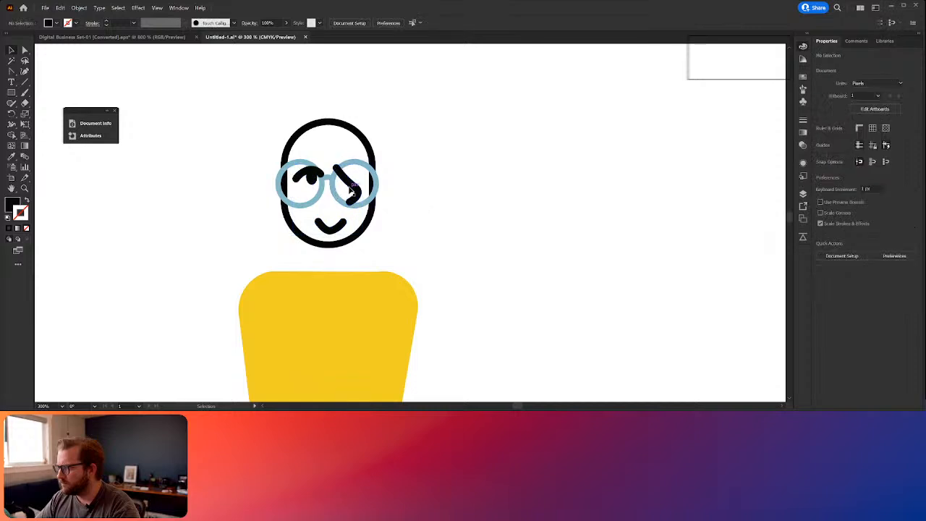
Step: Move the pasted eye, nose and mouth off the face into the empty space to the right of the head
click(351, 190)
shift+click(338, 228)
shift+click(310, 179)
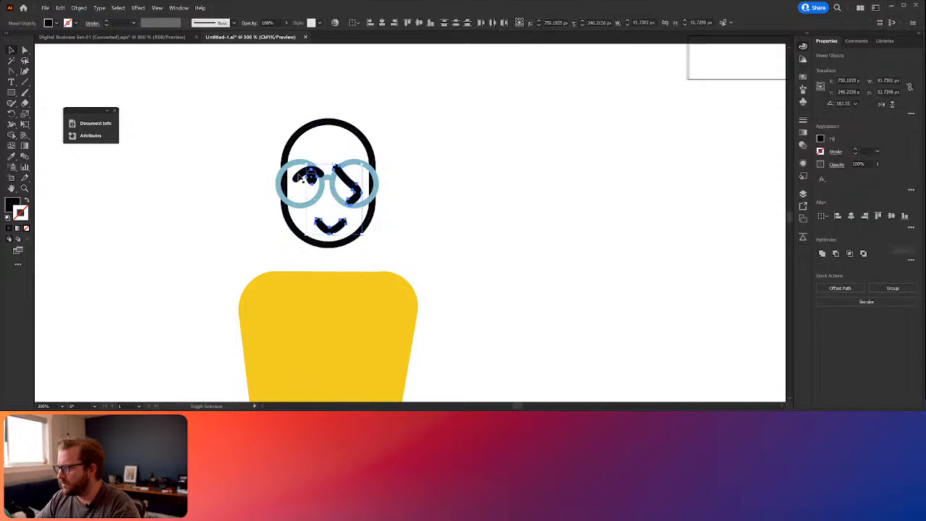
drag(310, 179, 491, 197)
click(472, 230)
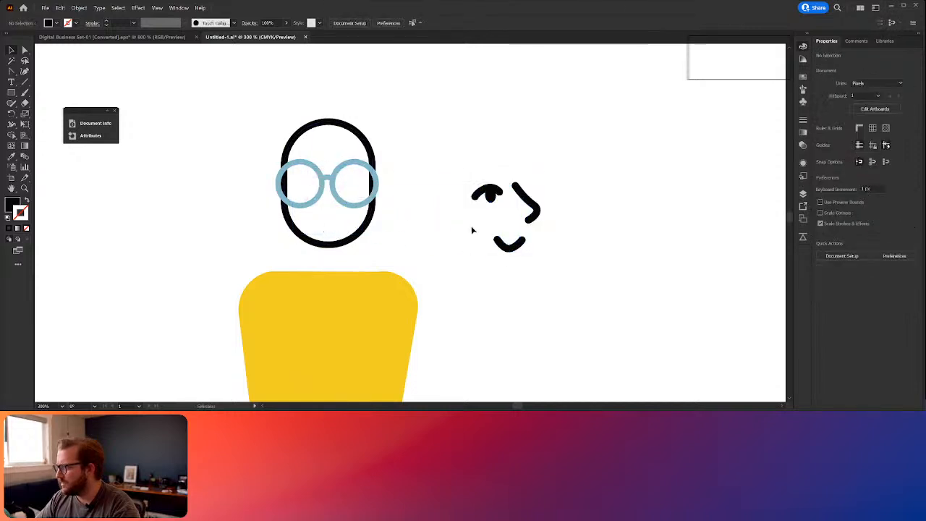
scroll(613, 230, up, 1)
drag(384, 220, 423, 250)
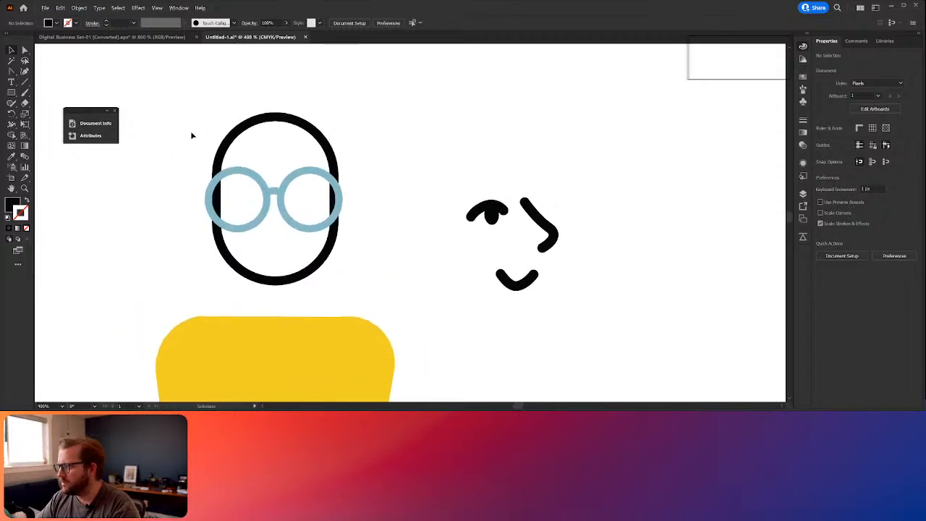
Step: Draw an arc about 20 px wide beside the head with the Curvature tool and give it the head's 5 pt black stroke with round ends
click(24, 72)
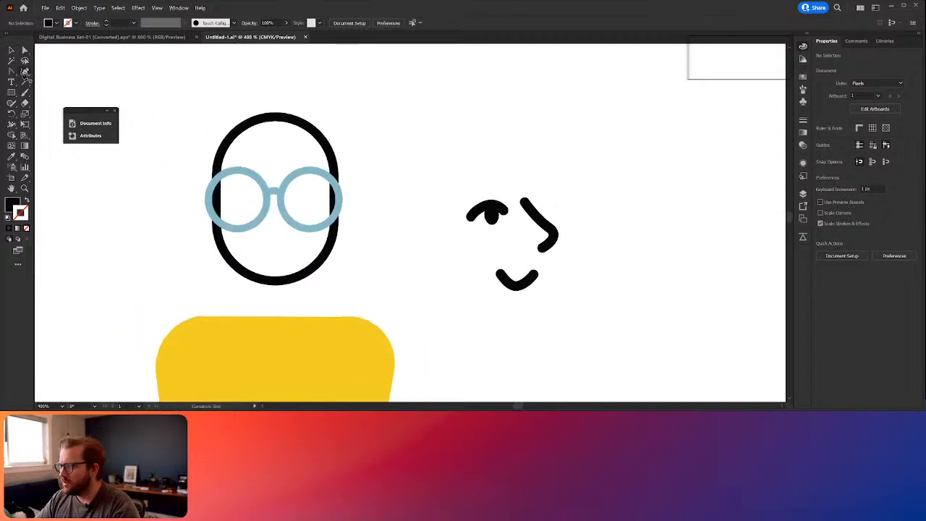
click(427, 216)
click(442, 221)
key(v)
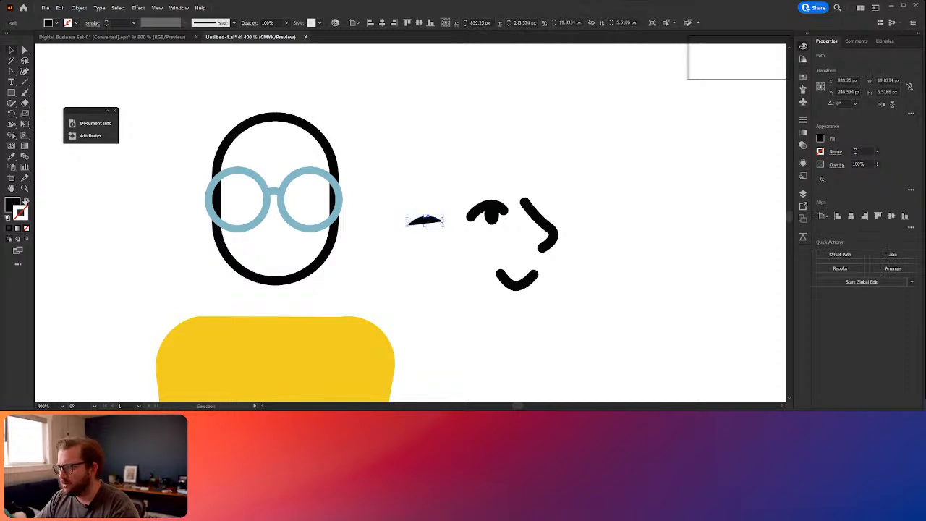
key(d)
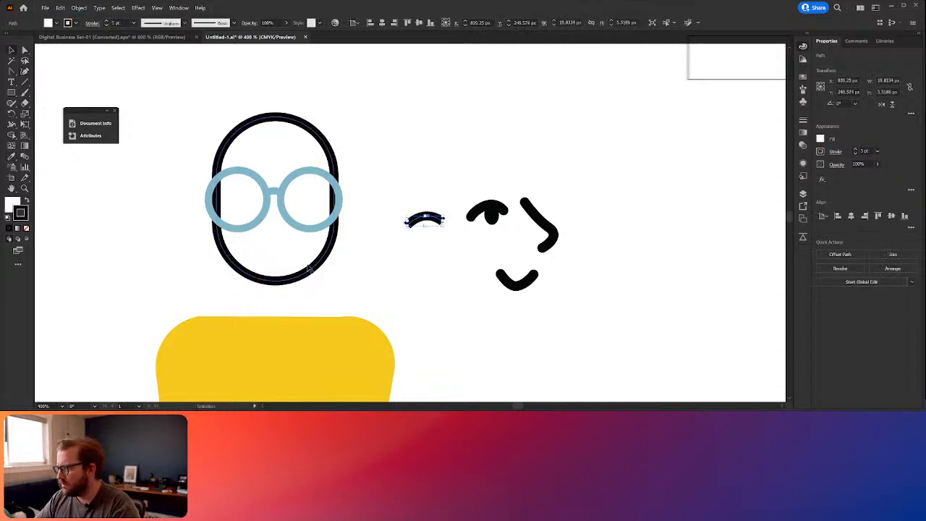
click(803, 120)
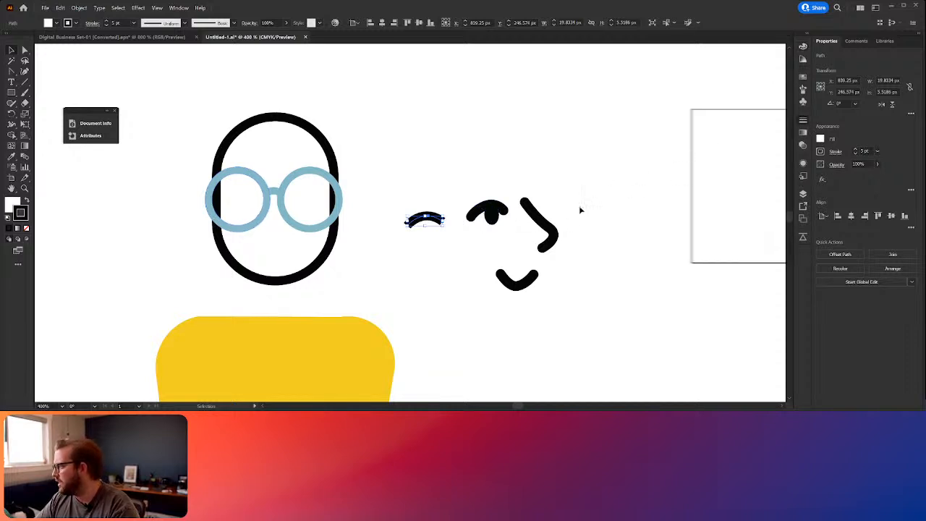
Step: Scale the arc down to about 16 px wide and place it inside the left lens as an eyelid
click(420, 259)
click(436, 219)
drag(443, 215, 241, 198)
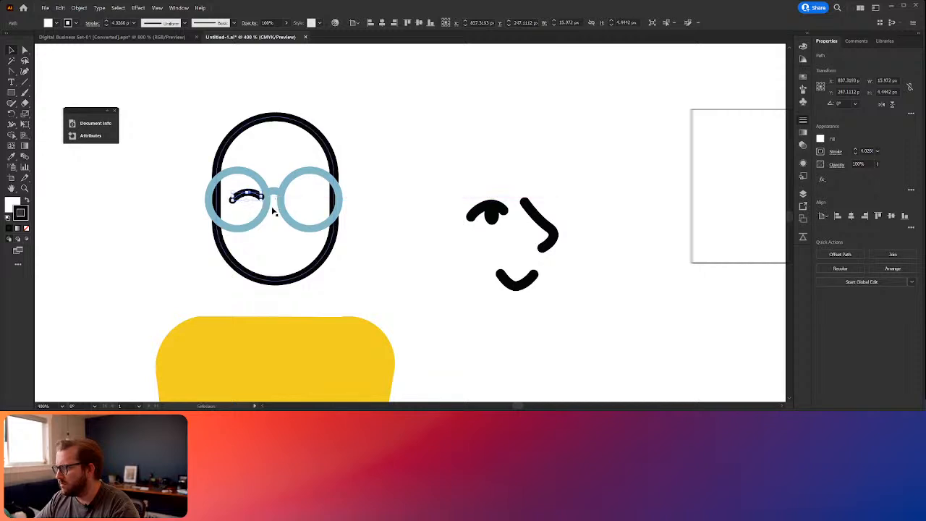
Step: Move the pasted pupil beneath the new eyelid arc and remove the arc's fill
drag(487, 212, 247, 204)
click(246, 196)
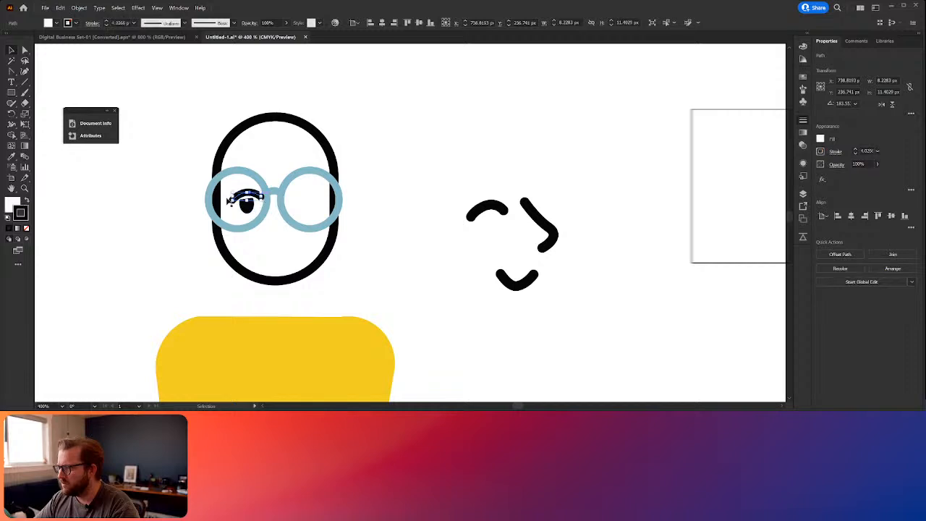
click(209, 264)
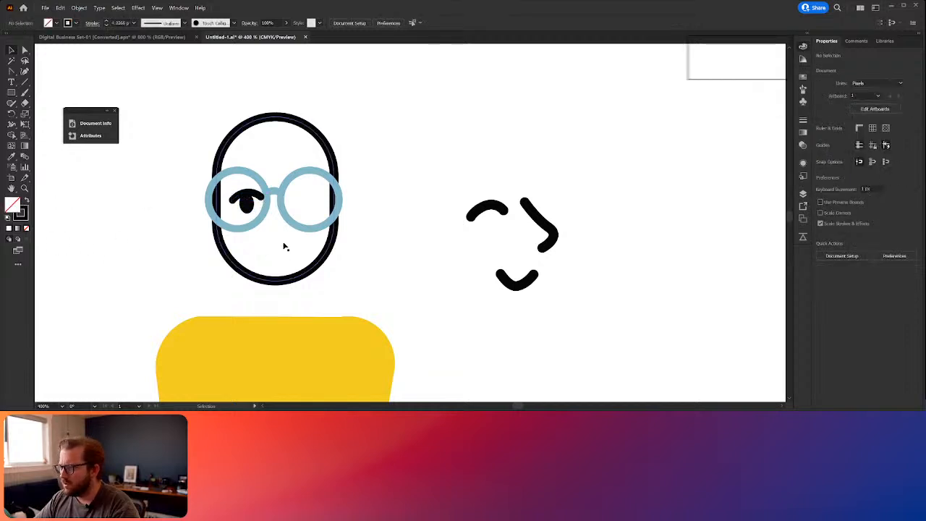
Step: Sample the head's 5 pt black stroke and white fill onto the eyelid arc and round its stroke ends again
click(246, 195)
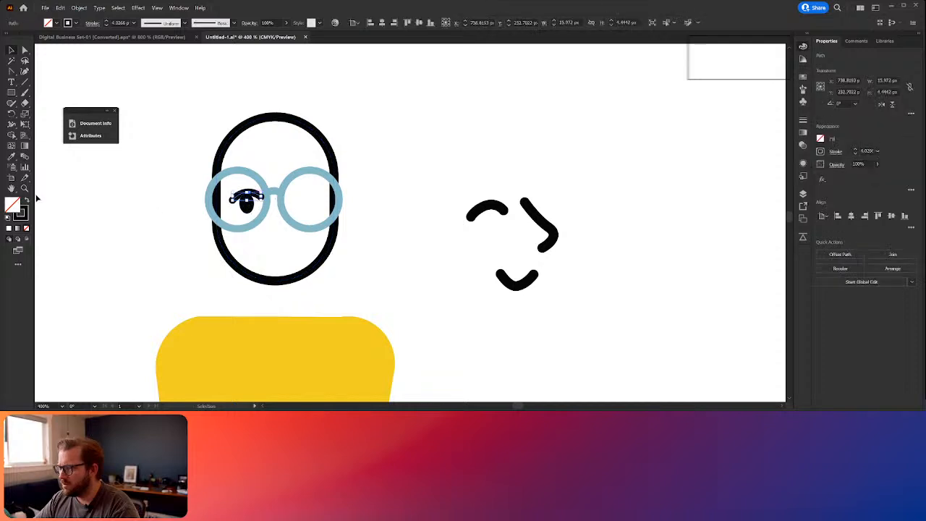
click(12, 157)
click(246, 251)
key(v)
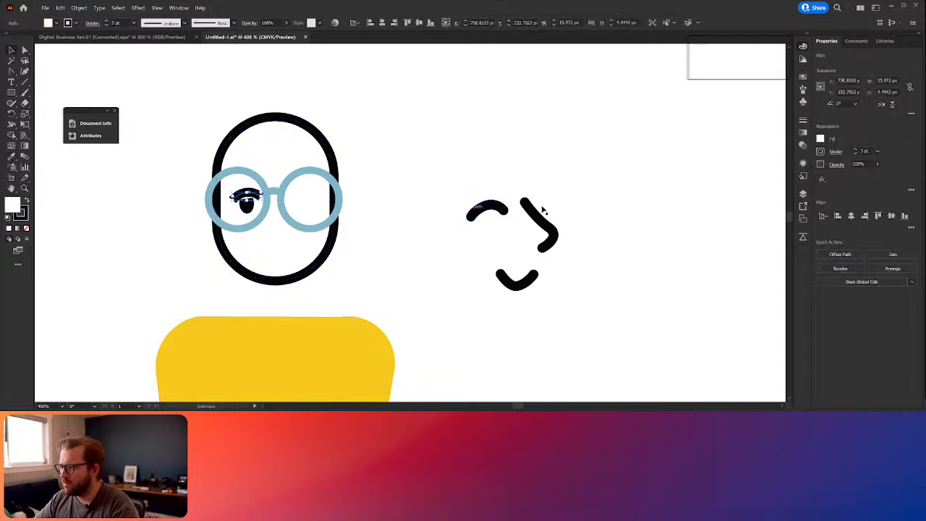
click(803, 121)
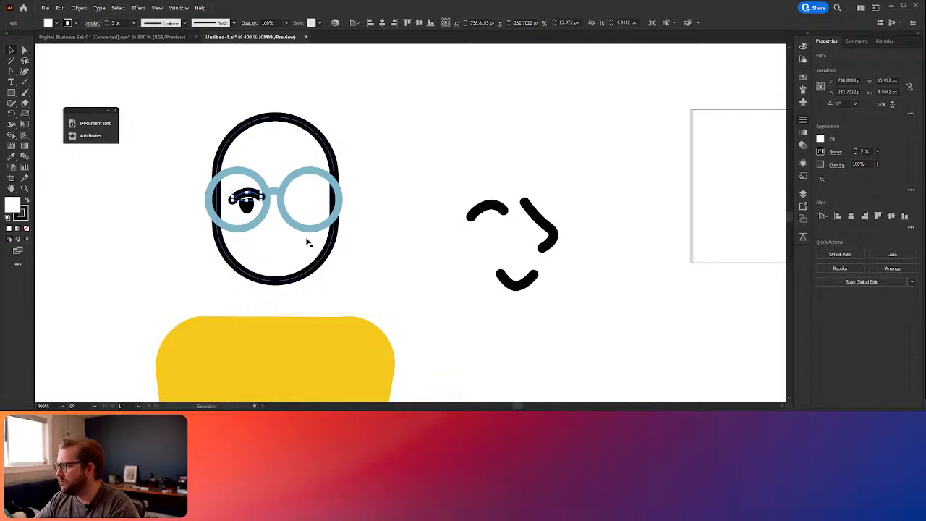
click(390, 265)
Step: Remove the white fill from the eyelid arc, keeping only its black stroke
scroll(390, 275, down, 5)
scroll(390, 275, up, 8)
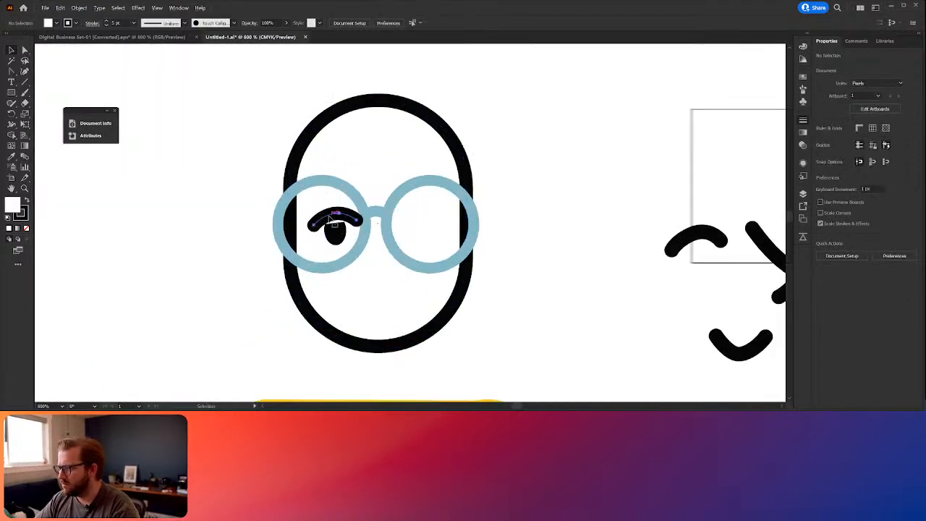
click(331, 218)
click(27, 227)
click(174, 280)
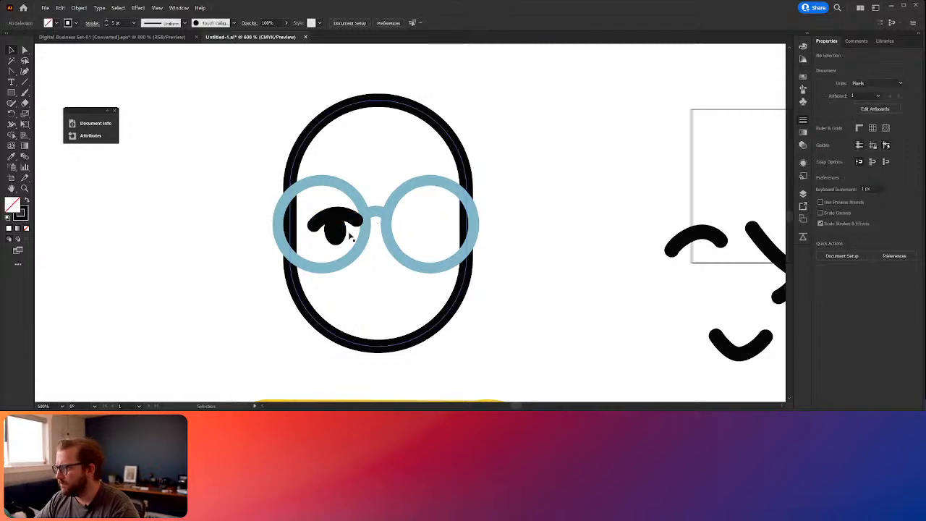
Step: Duplicate the eyelid and pupil into the right lens and mirror the copy horizontally
click(337, 234)
shift+click(318, 221)
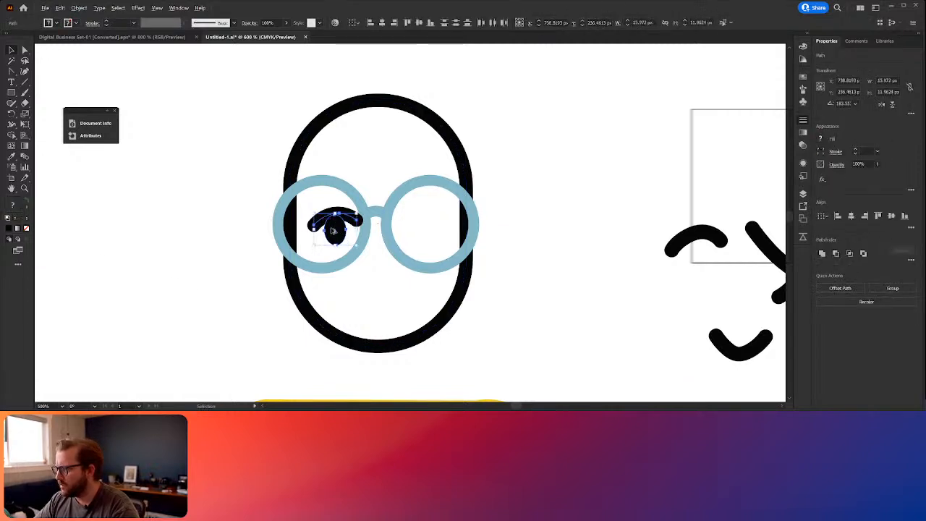
drag(333, 231, 422, 231)
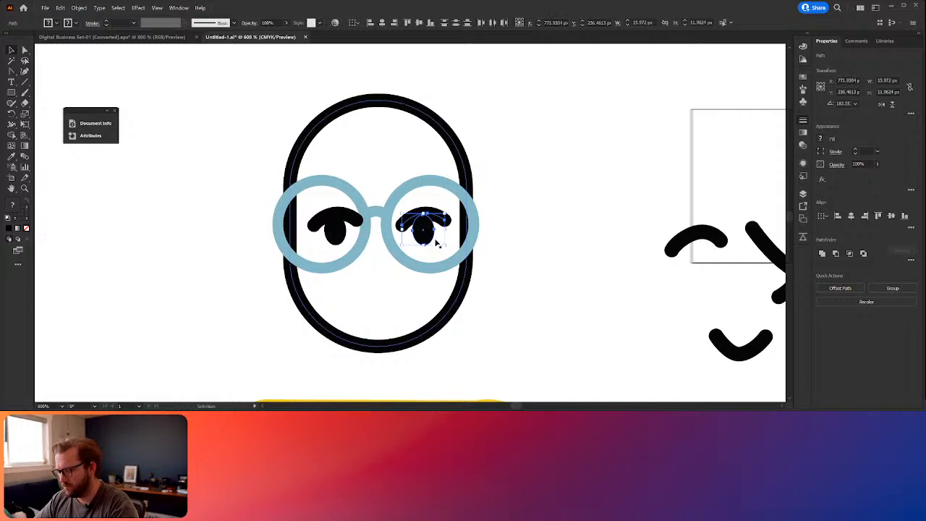
key(v)
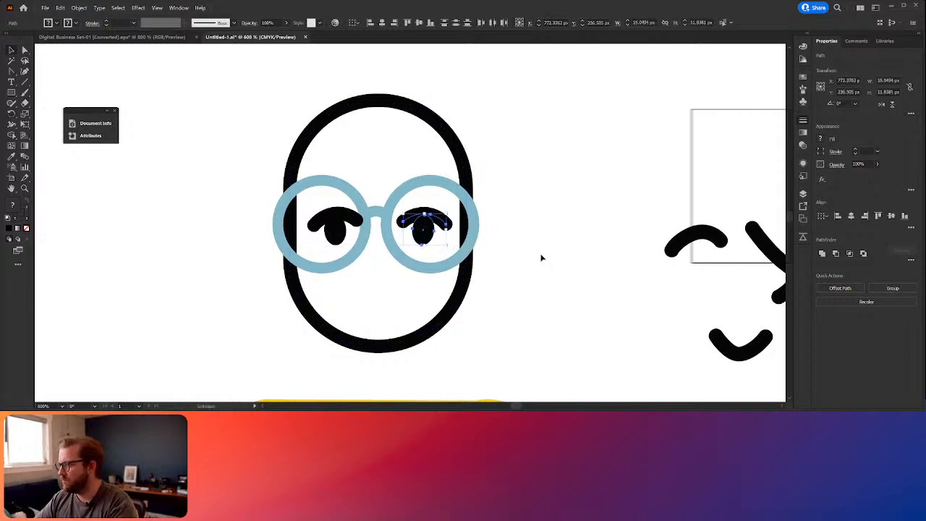
click(542, 256)
Step: Shift the blue glasses slightly to the right so they sit centred over the head
click(389, 240)
key(a)
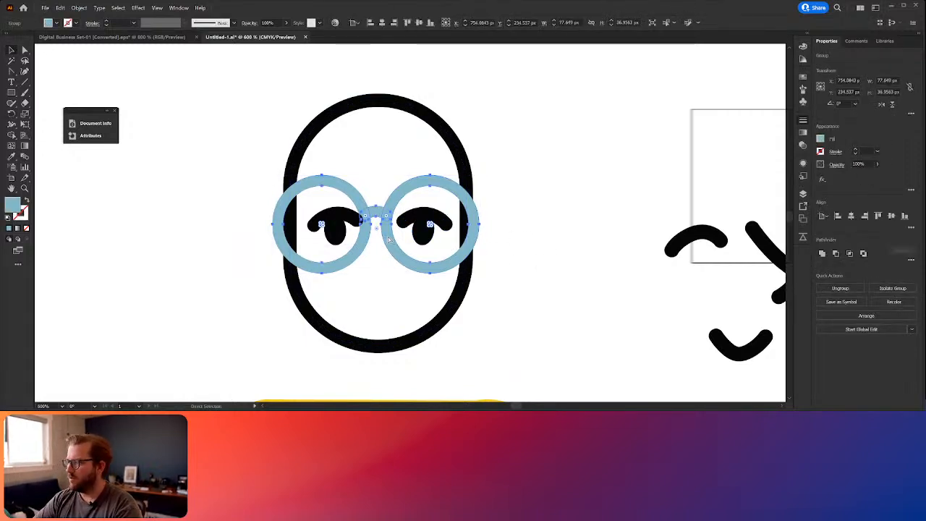
key(v)
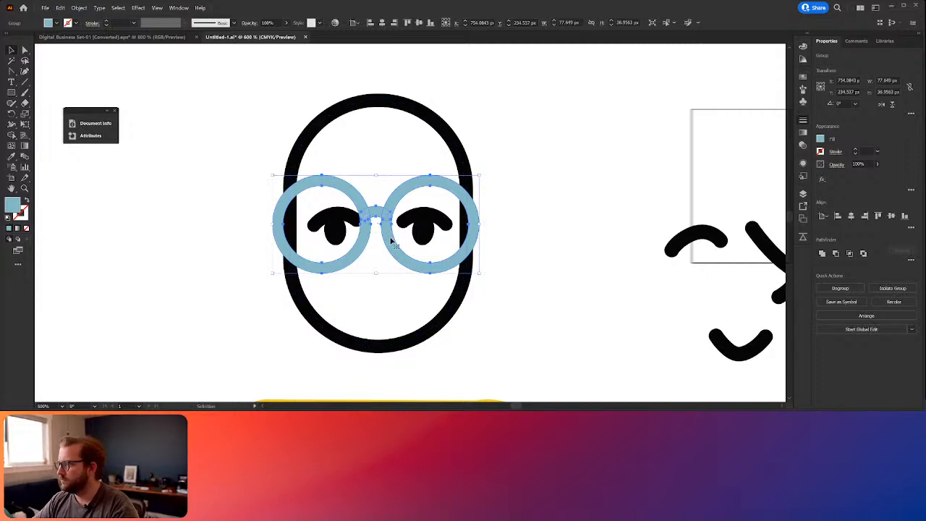
drag(388, 239, 394, 241)
click(423, 230)
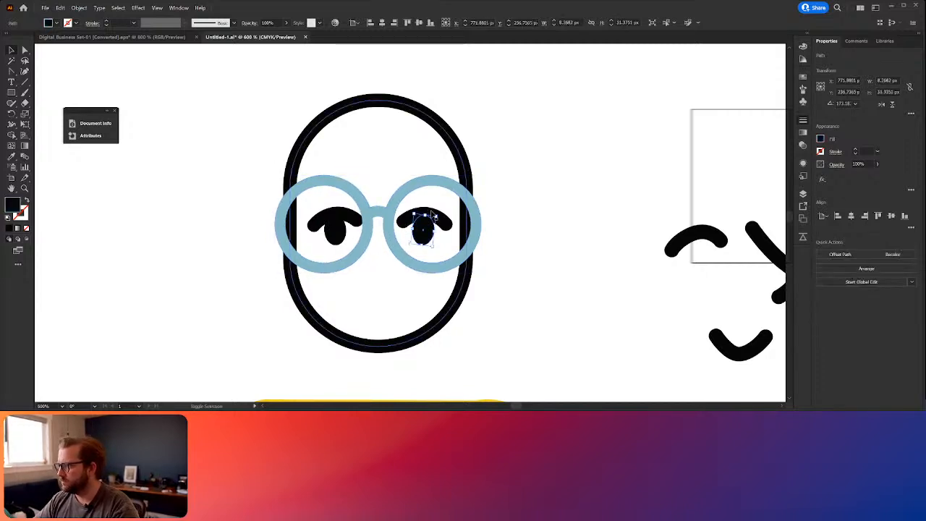
click(492, 246)
alt+scroll(553, 266, down, 2)
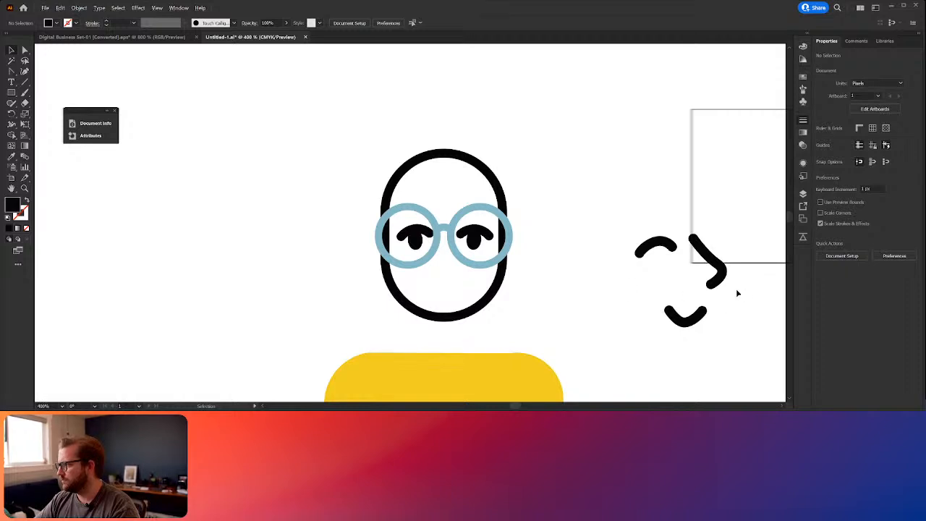
Step: Move the borrowed nose closer to the head and redraw its shape beside it with the Curvature tool, about 18 by 26 px
drag(727, 282, 440, 296)
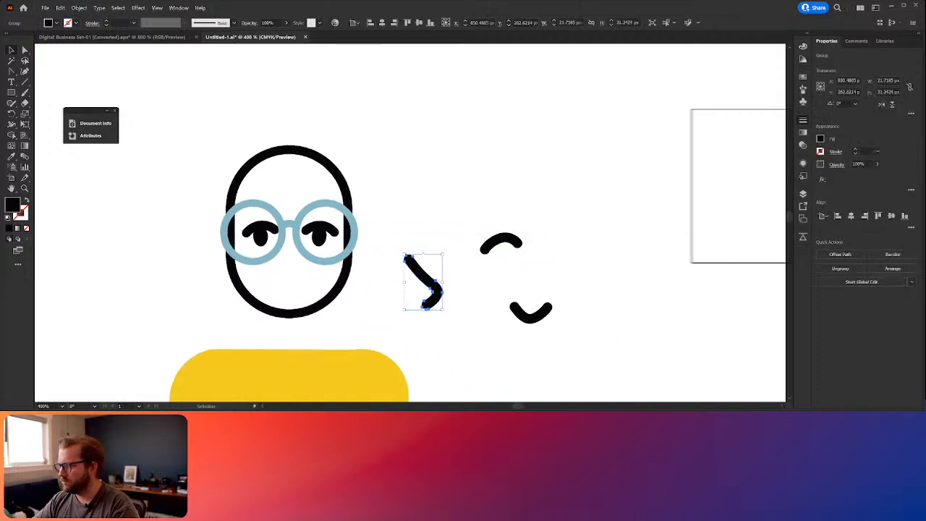
key(shift+grave)
click(417, 248)
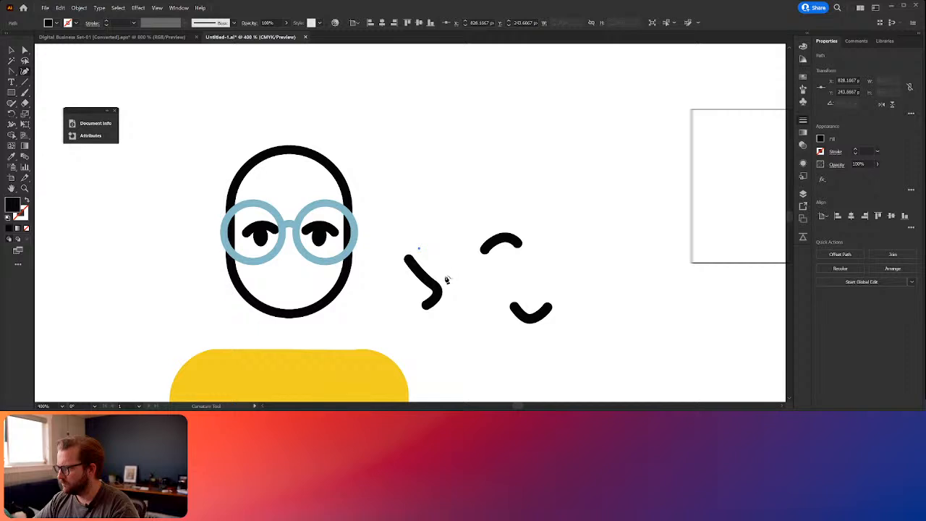
click(449, 282)
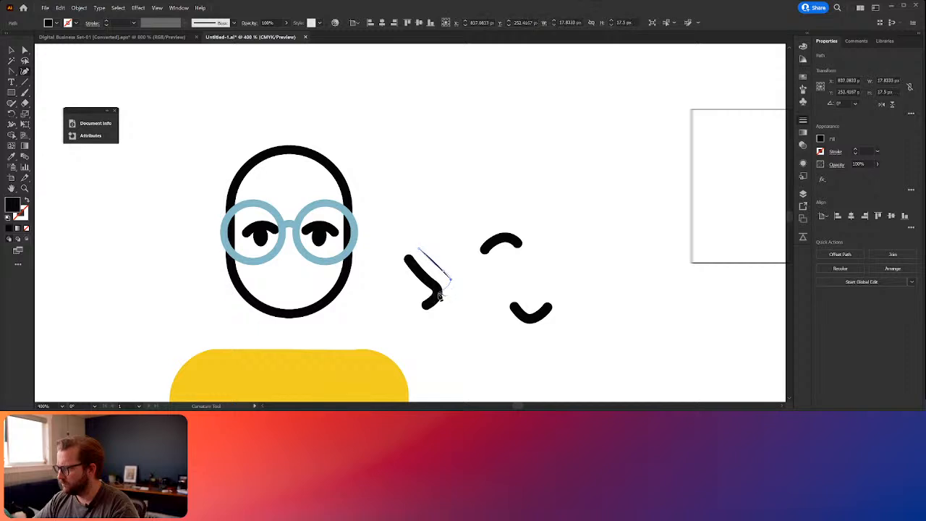
click(434, 294)
key(v)
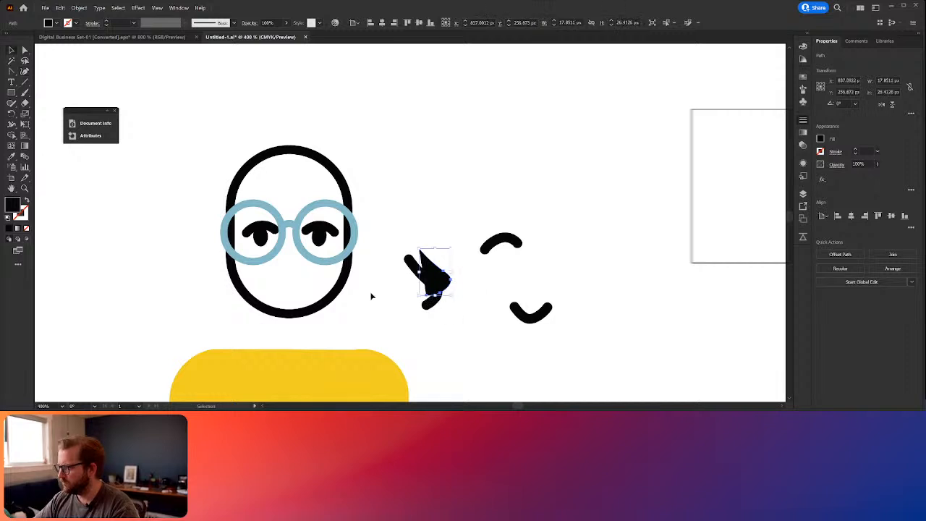
Step: Apply the head's 5 pt black stroke and white fill to the redrawn nose and move it clear above the borrowed one
click(26, 201)
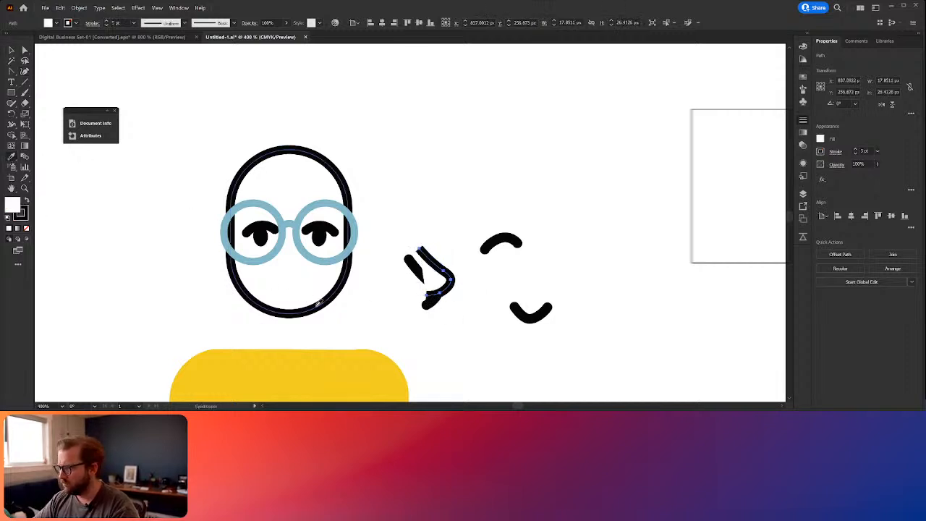
click(467, 333)
drag(443, 270, 441, 173)
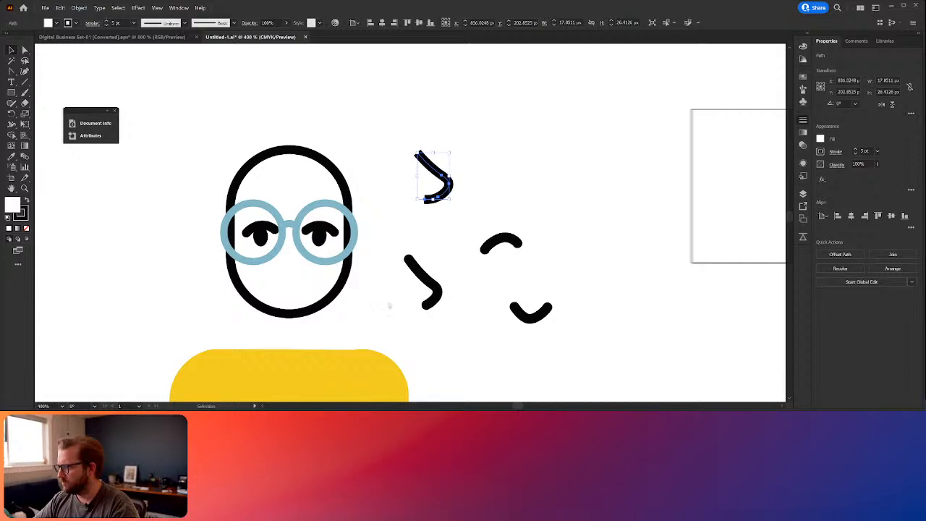
Step: Place the nose, reduced to about 9 by 13 px with rounded stroke ends, below the glasses bridge, and slightly enlarge the whole head
drag(434, 174, 291, 259)
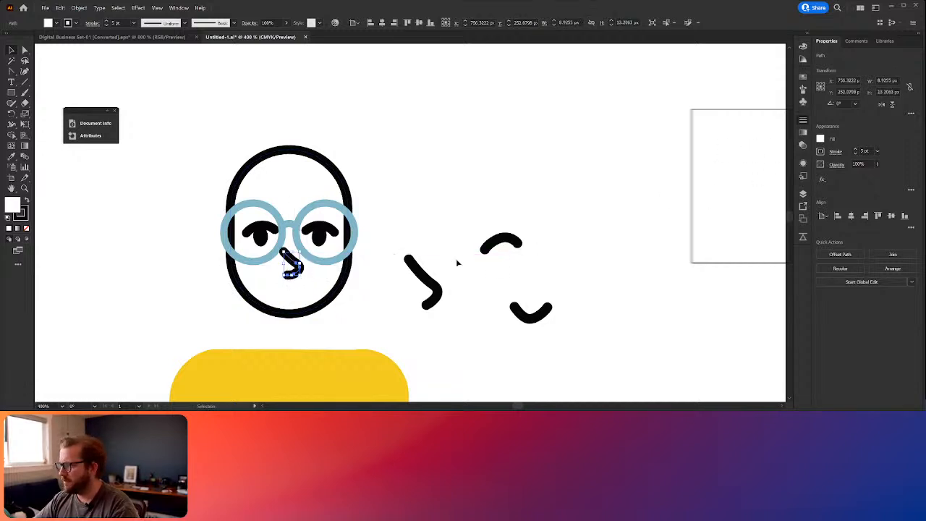
drag(287, 259, 296, 252)
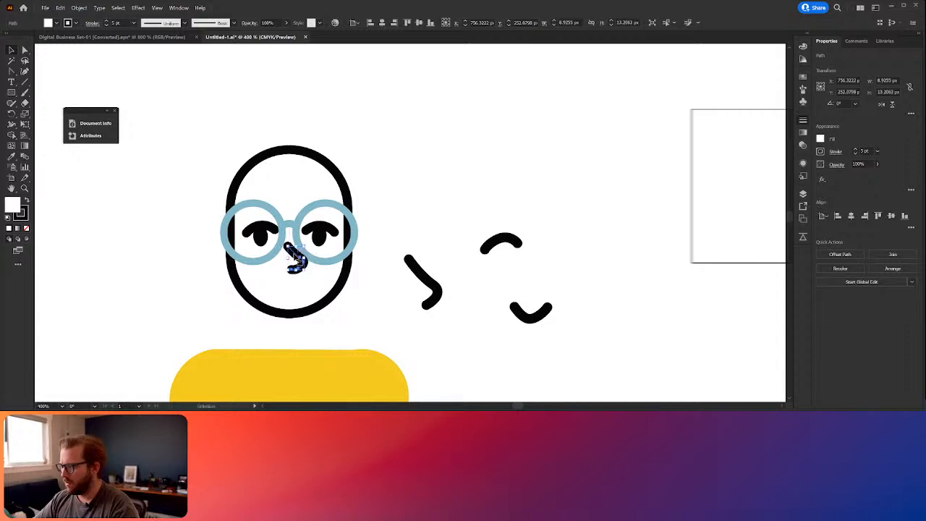
click(361, 306)
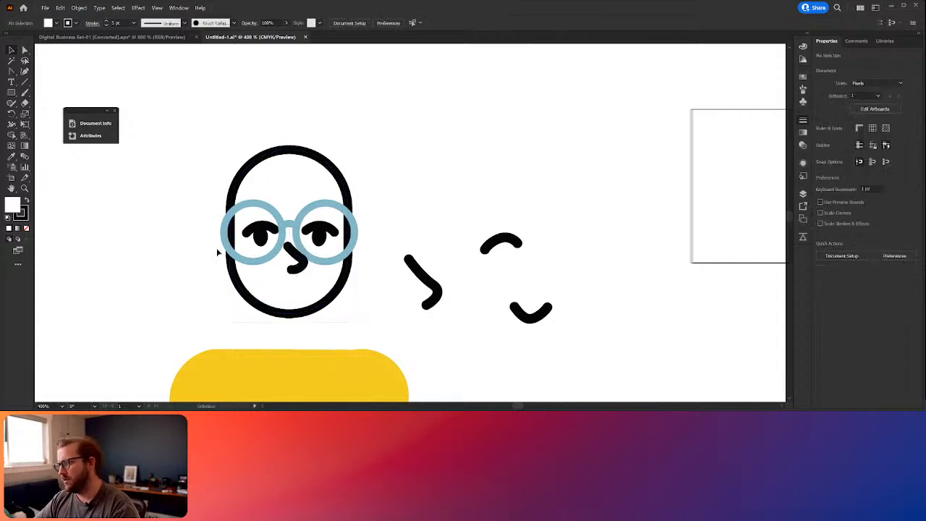
drag(217, 247, 369, 142)
click(412, 178)
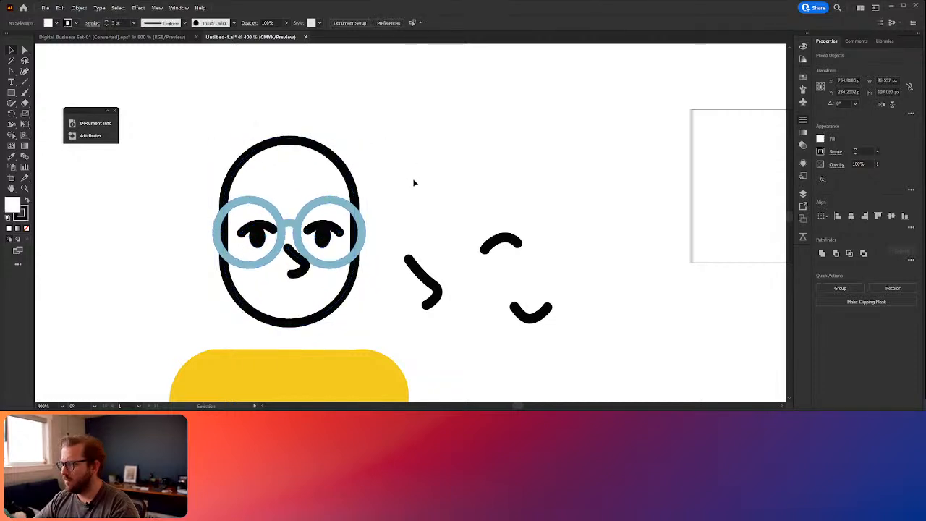
Step: Try moving the reference woman's black hair over beside the new character's head
scroll(416, 197, down, 4)
drag(143, 218, 320, 192)
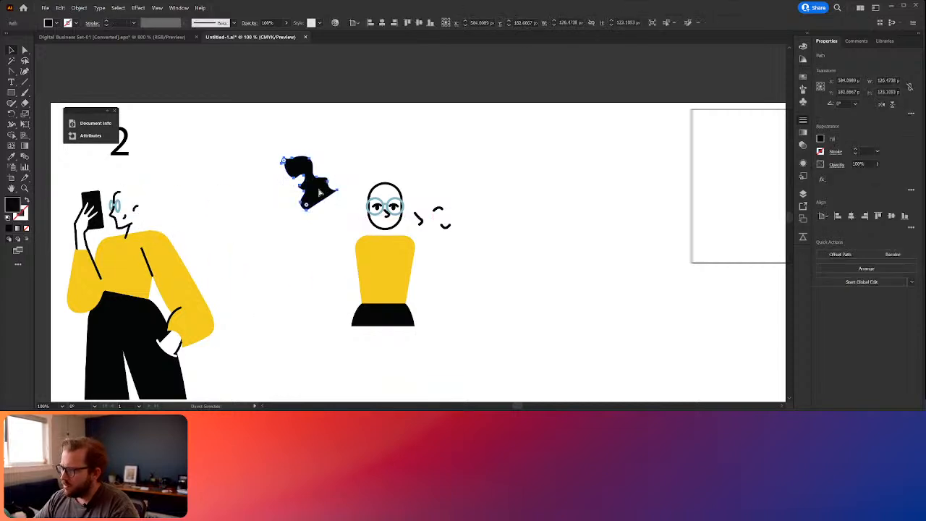
key(ctrl+z)
scroll(141, 217, up, 2)
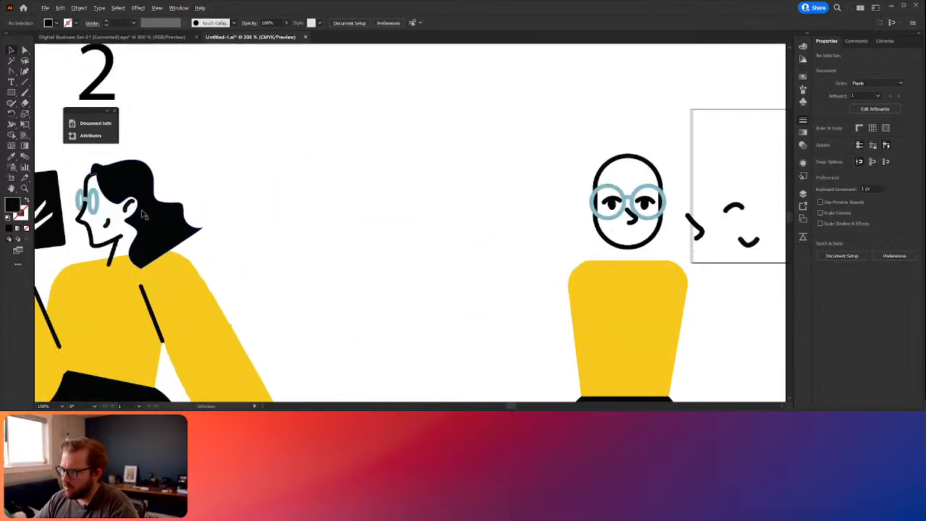
scroll(426, 224, right, 4)
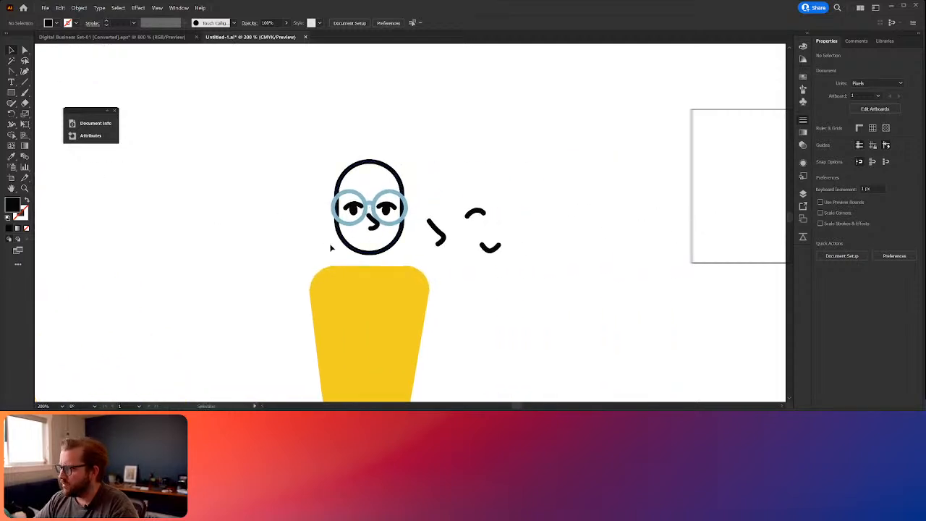
Step: Ungroup the borrowed facial features and move the borrowed smile onto the head below the nose
click(437, 230)
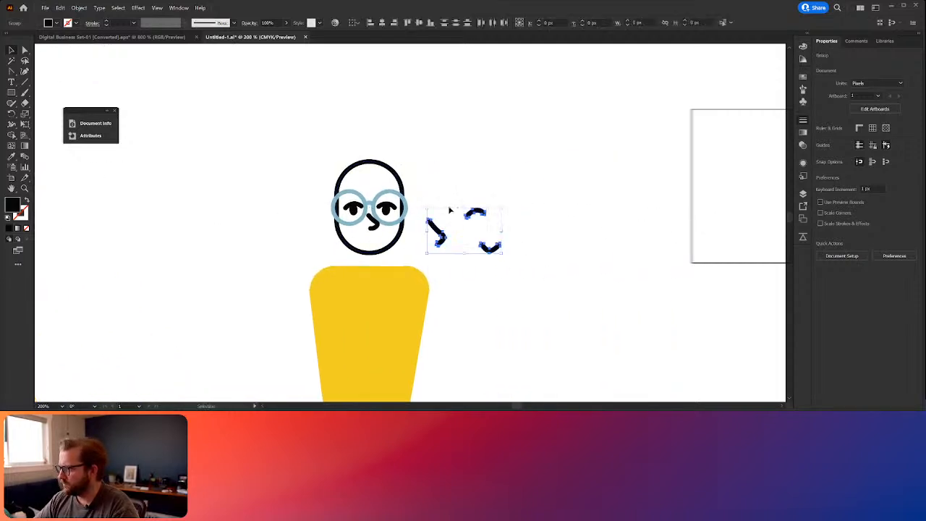
key(ctrl+shift+g)
click(452, 208)
mouse_move(493, 249)
mouse_down()
mouse_move(459, 259)
mouse_move(370, 239)
mouse_up()
click(328, 233)
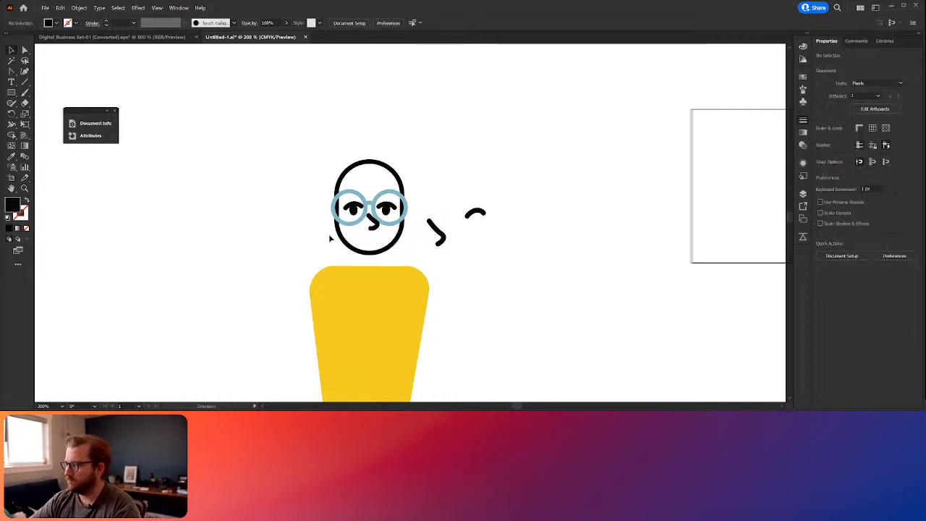
Step: Draw a curved smile below the nose with the Pen tool and give it the head's 5 pt black stroke
click(10, 73)
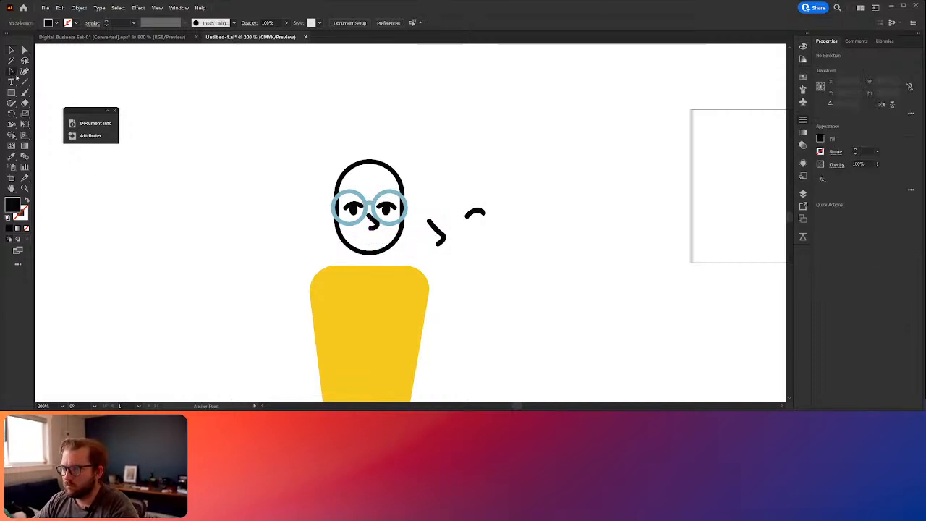
click(361, 238)
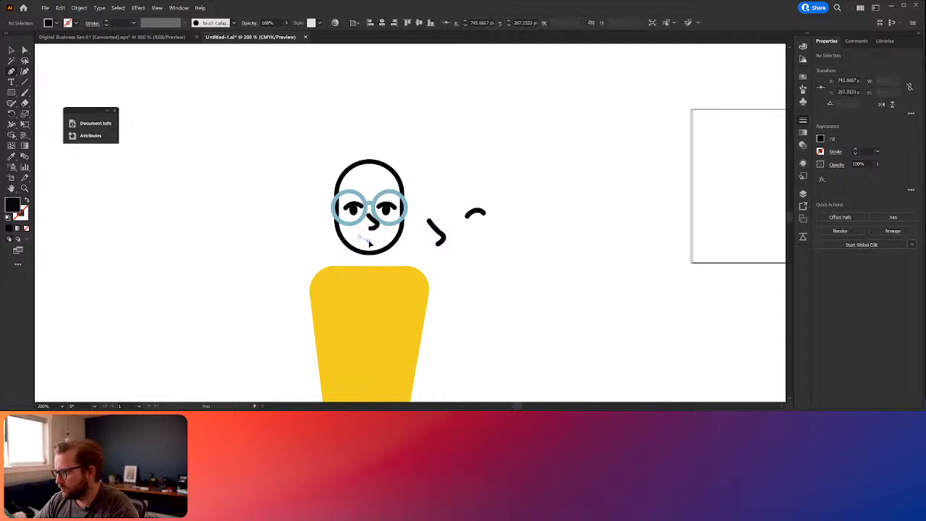
drag(377, 242, 376, 235)
key(v)
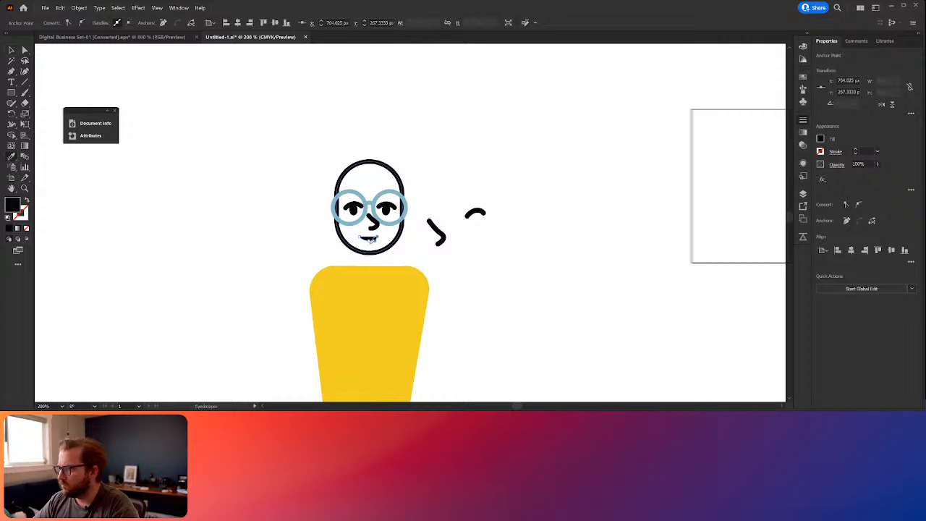
key(shift+x)
click(541, 286)
Step: Draw a tapered open neck shape from the torso's top edge up into the head with the Pen tool, about 44 by 40 px
scroll(508, 298, down, 3)
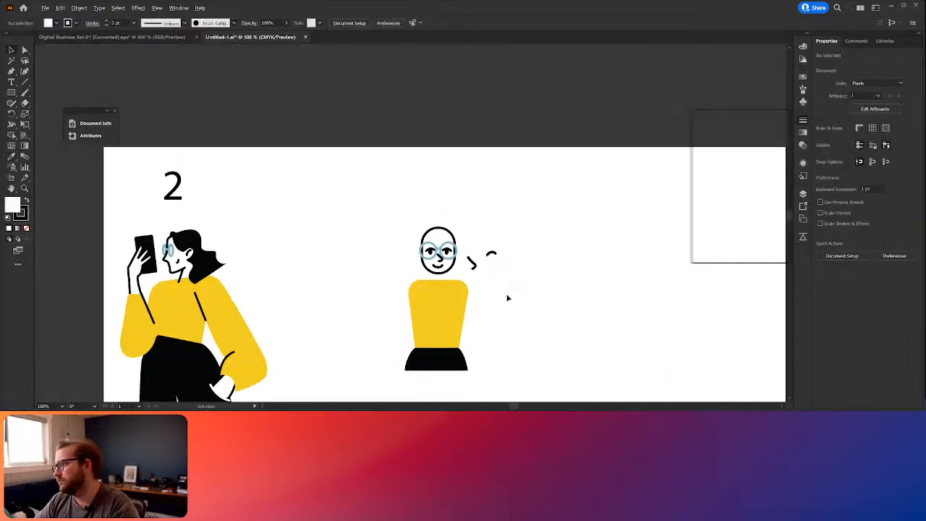
drag(491, 342, 455, 290)
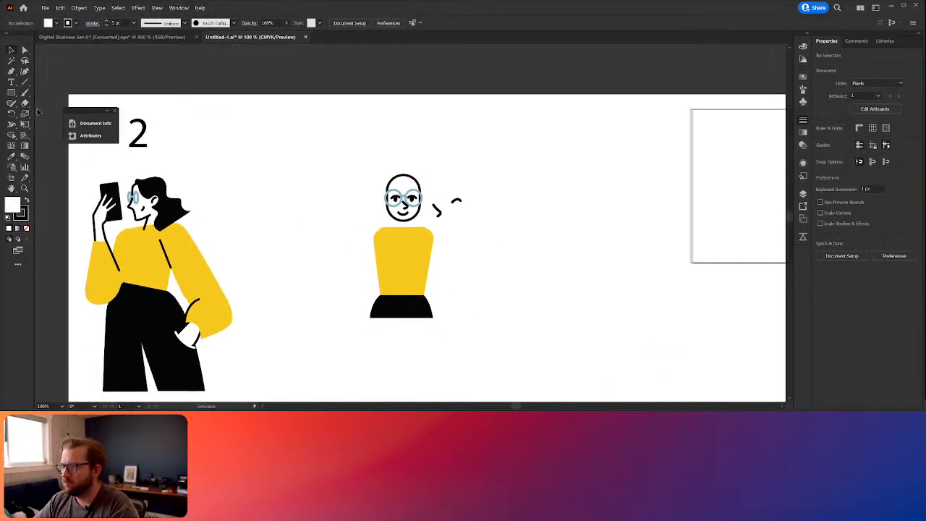
click(11, 71)
scroll(502, 260, up, 3)
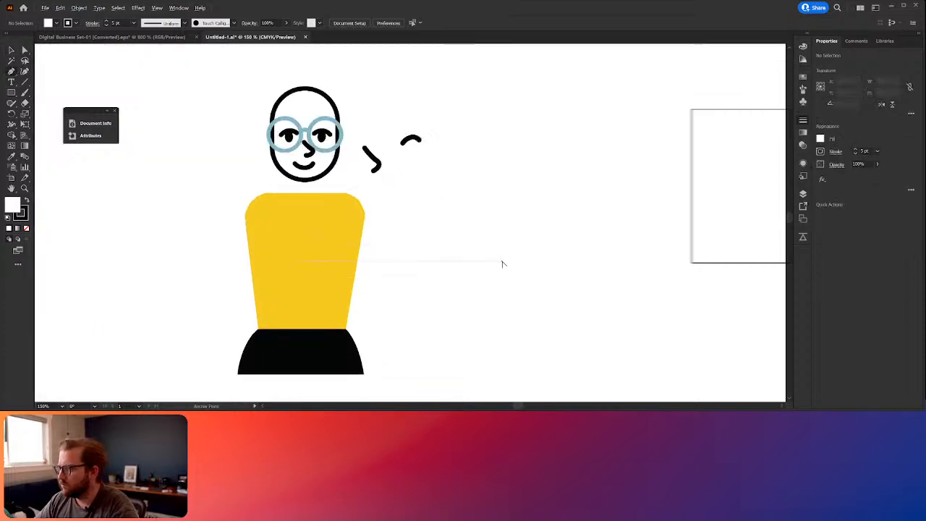
click(282, 199)
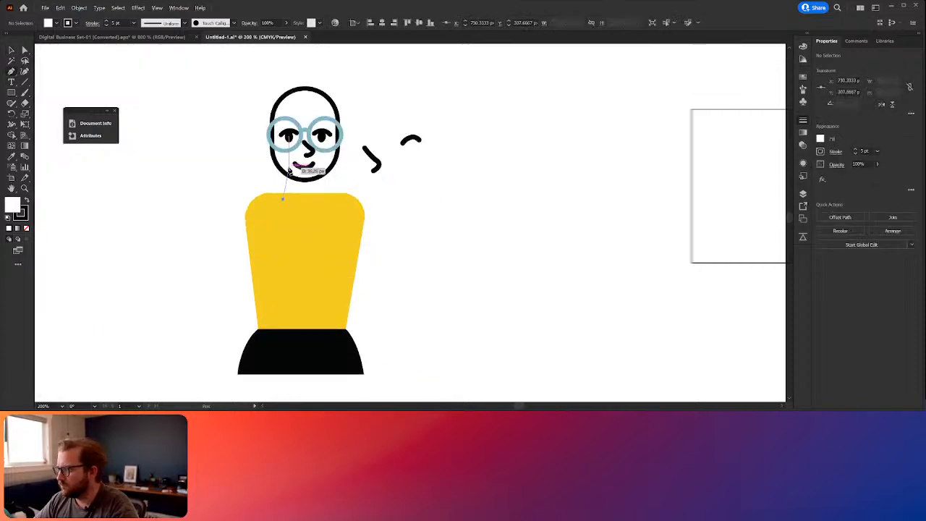
click(290, 166)
click(318, 166)
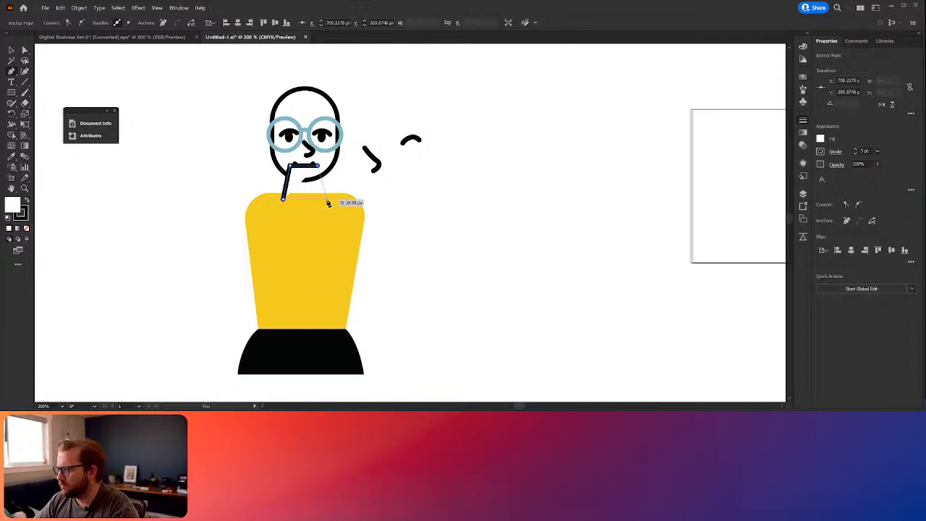
click(322, 200)
key(v)
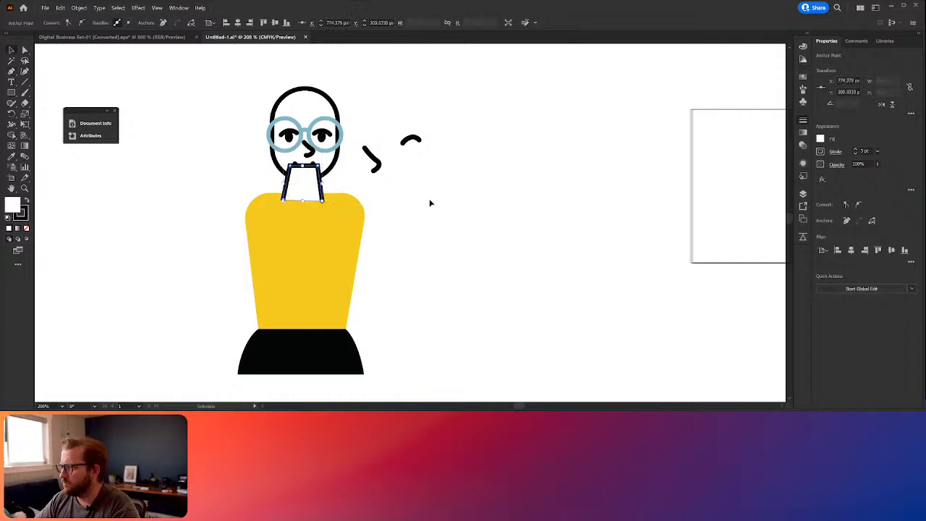
Step: Send the neck behind the head and nudge it slightly right to centre it between the head and torso
key(a)
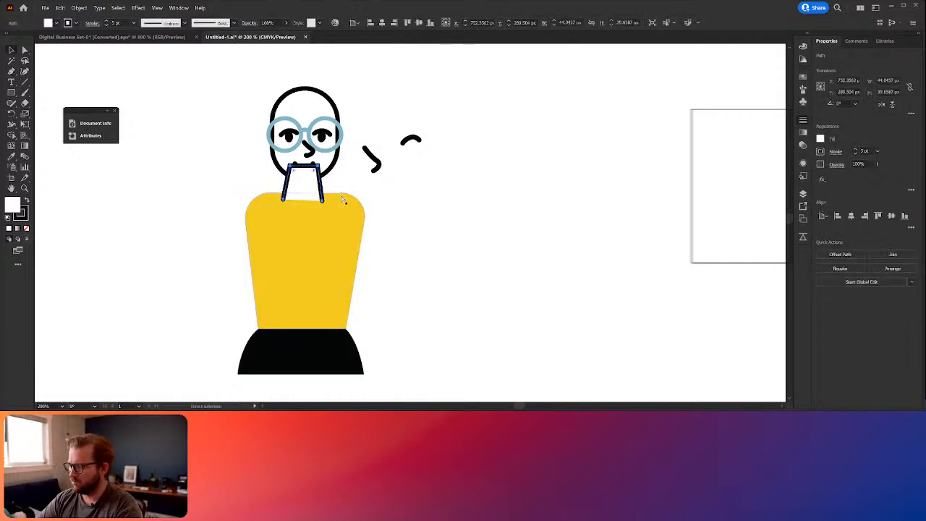
key(ctrl+[)
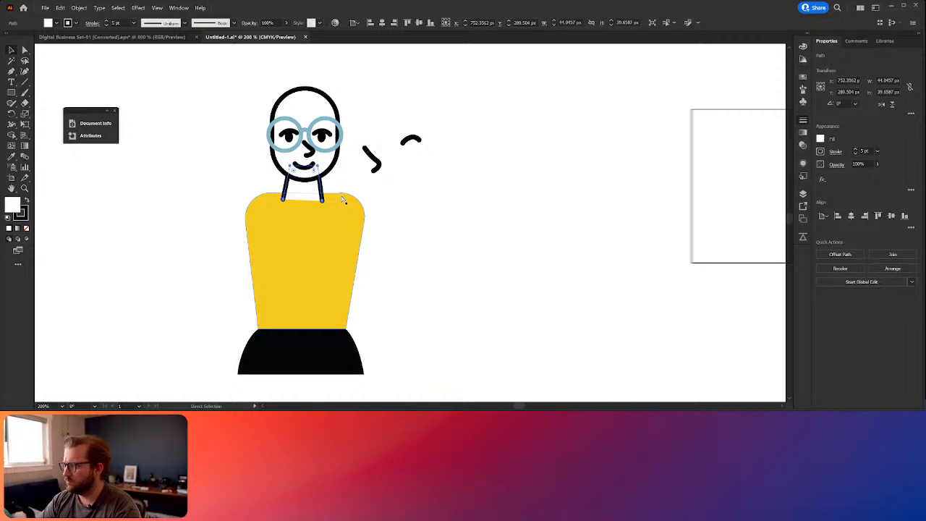
drag(310, 191, 314, 190)
scroll(434, 180, down, 3)
scroll(434, 180, up, 3)
click(418, 189)
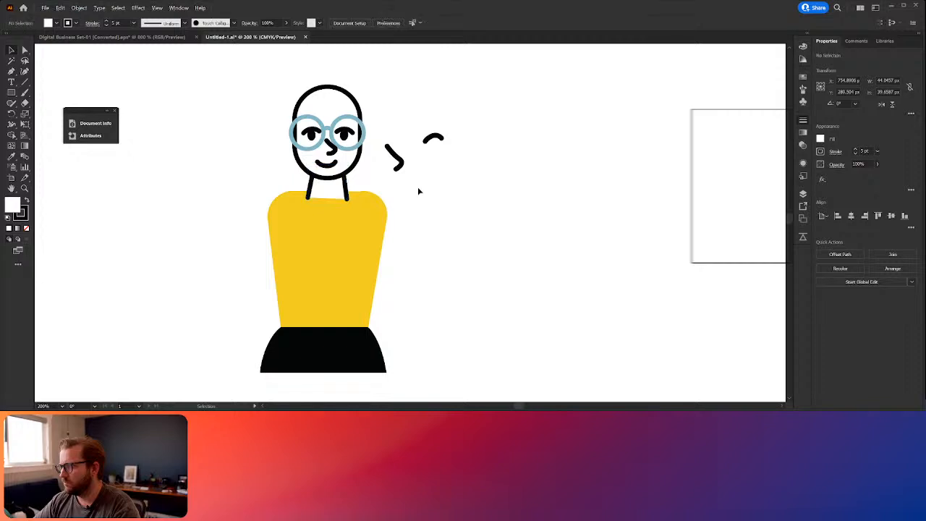
Step: Remove the neck's white fill, keeping only its 5 pt black stroke
click(347, 192)
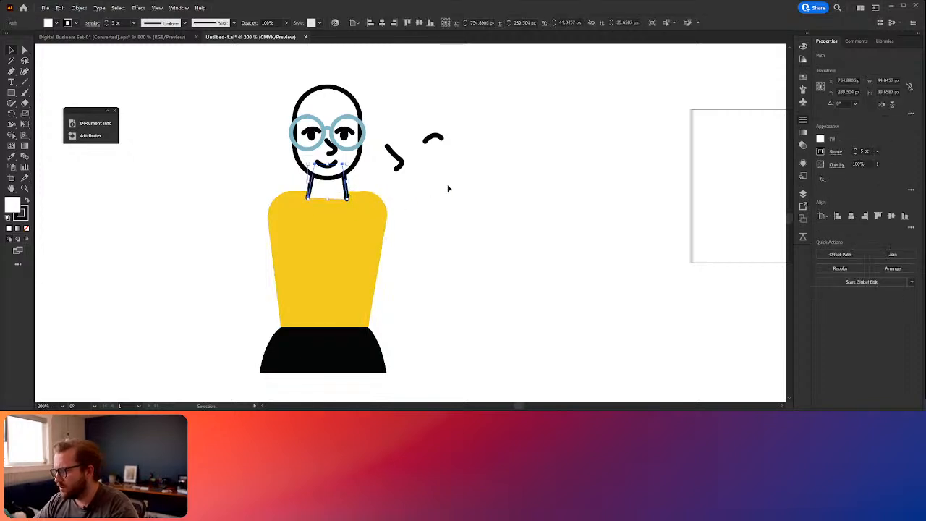
key(a)
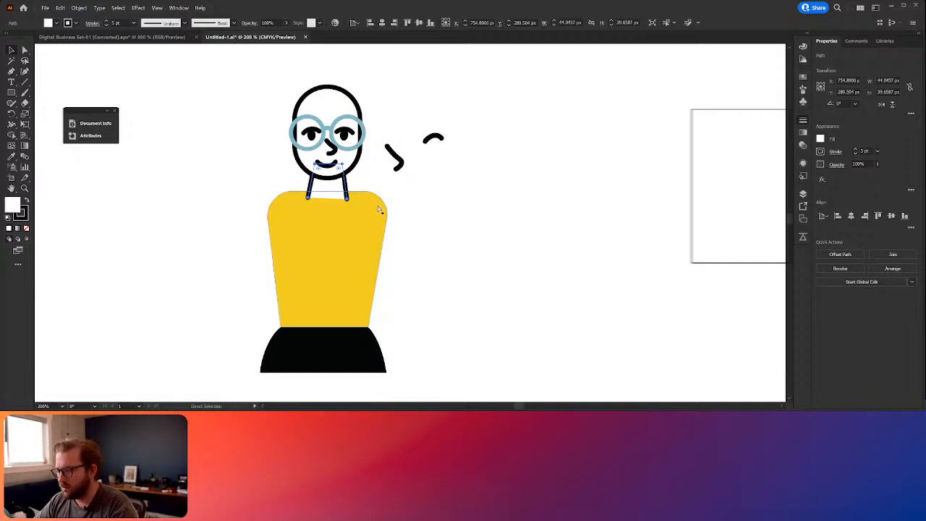
key(v)
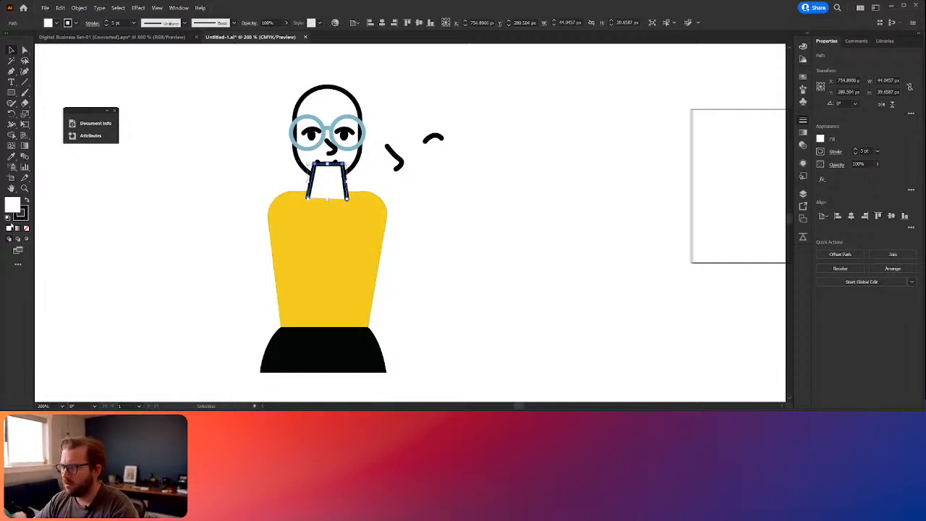
key(slash)
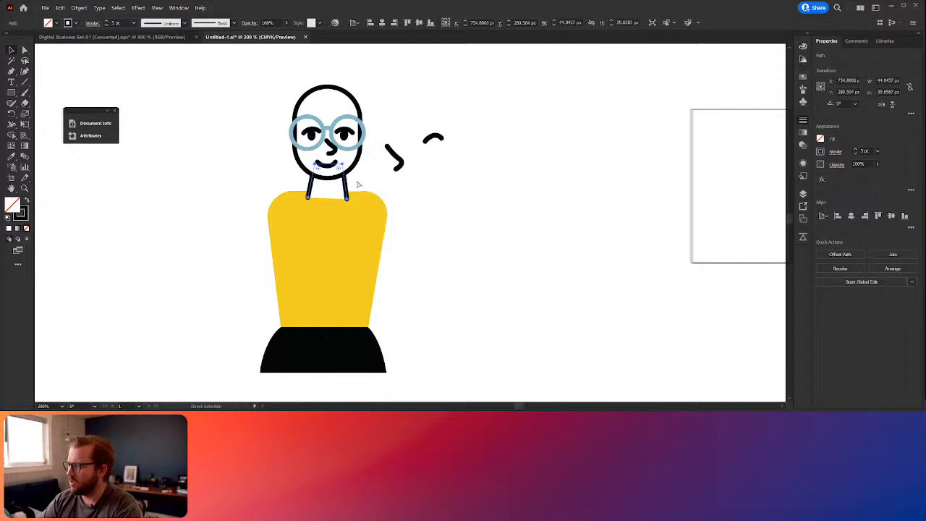
Step: Split the neck into two stacked copies: a white fill without stroke and a 5 pt black outline without fill
key(v)
key(ctrl+z)
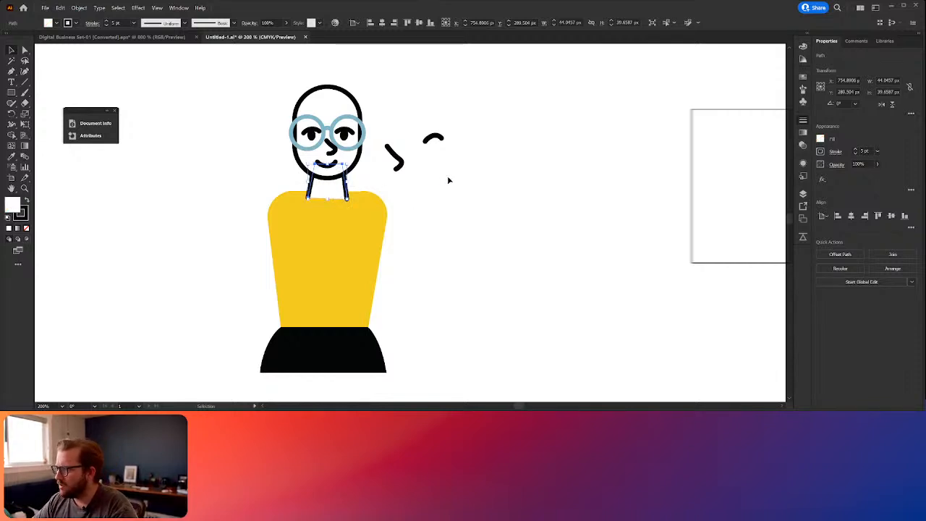
click(446, 178)
click(334, 196)
key(a)
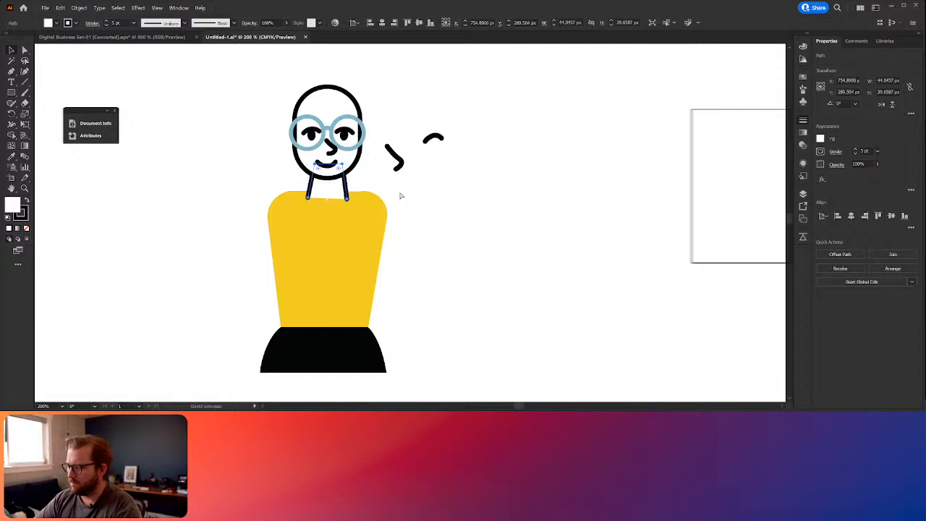
key(v)
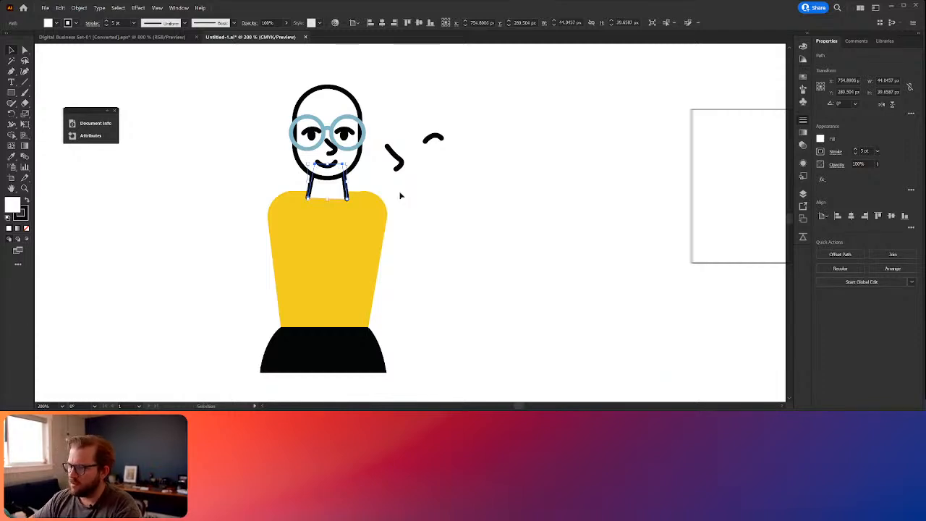
key(slash)
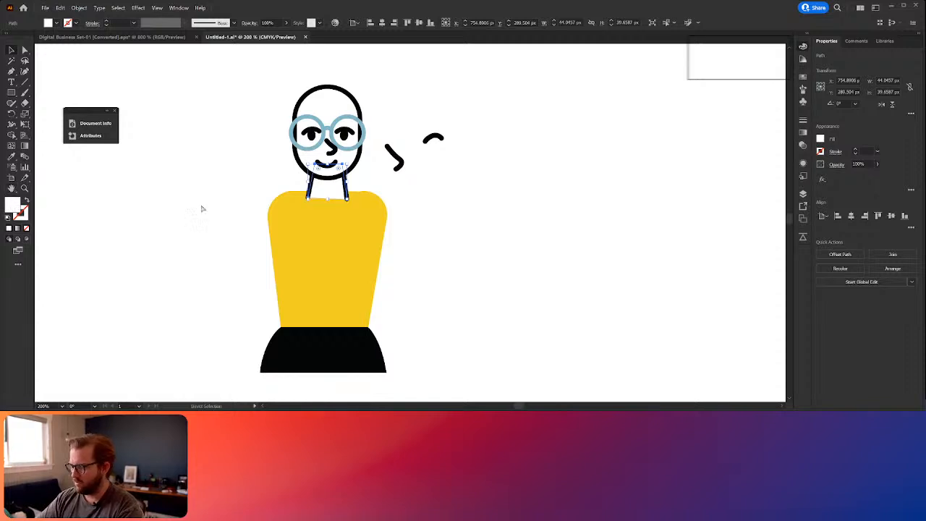
key(v)
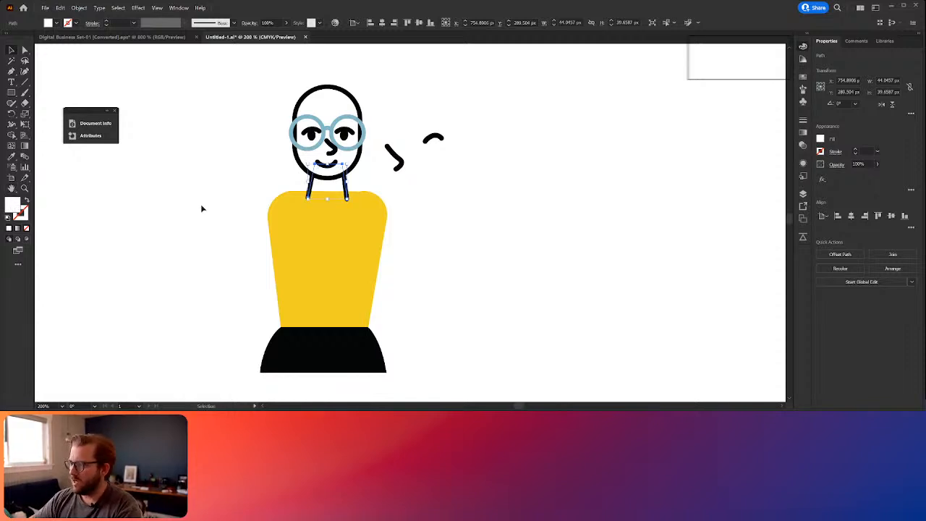
click(486, 230)
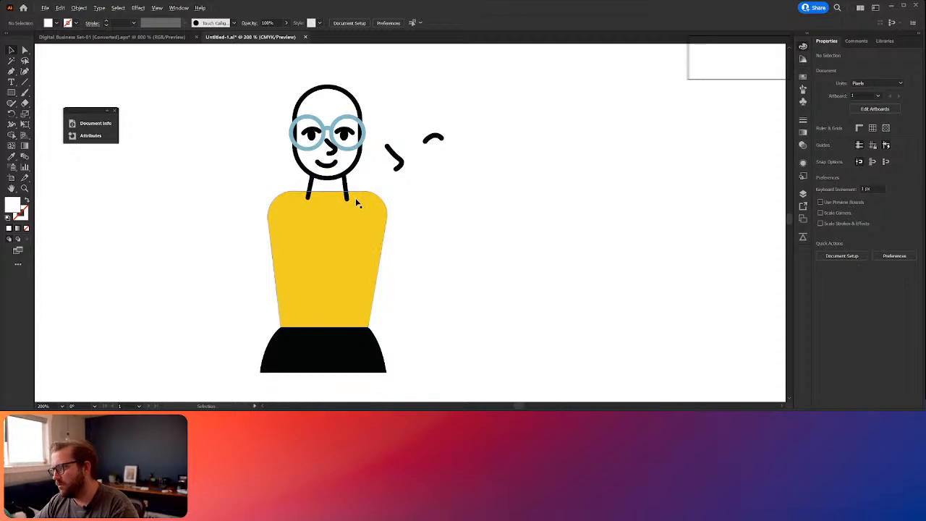
Step: Examine how the neck meets the head and torso on the reference woman holding the phone
scroll(355, 201, down, 1)
drag(246, 204, 599, 212)
scroll(312, 211, up, 2)
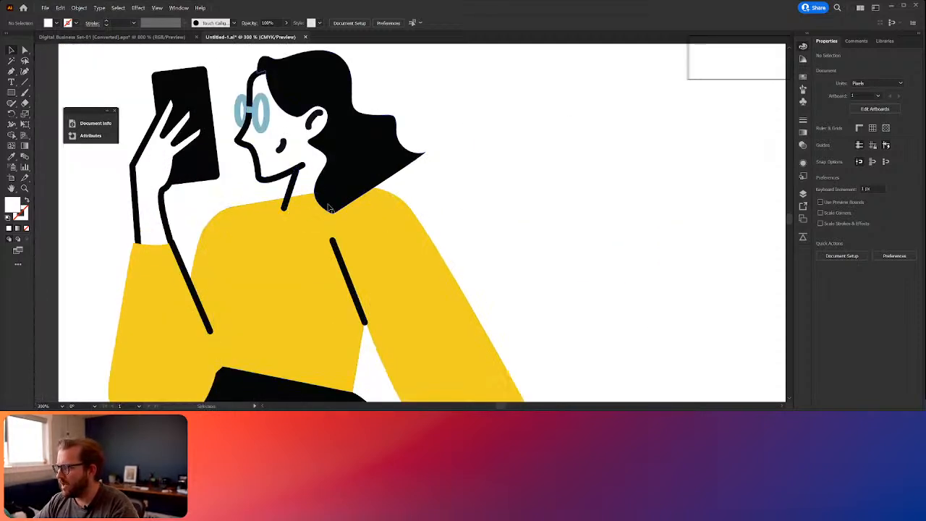
scroll(521, 241, right, 3)
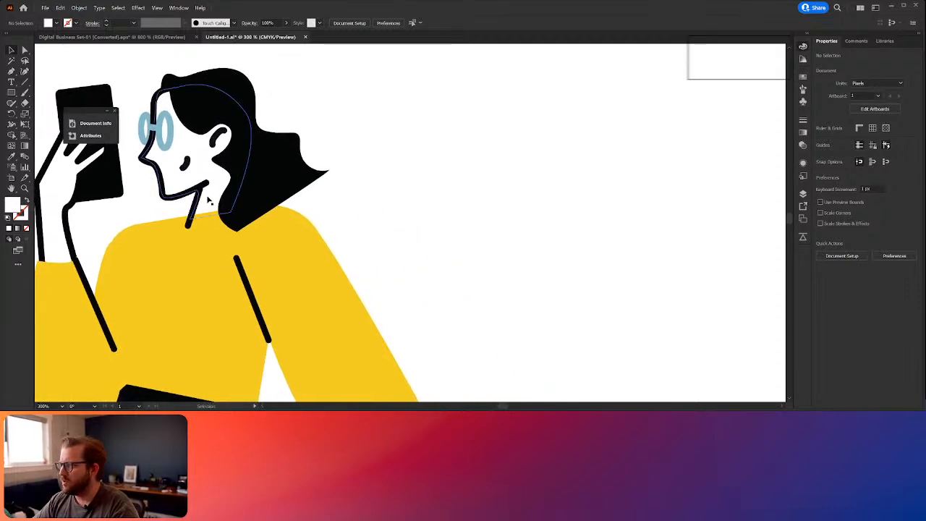
drag(574, 226, 158, 199)
drag(487, 202, 231, 241)
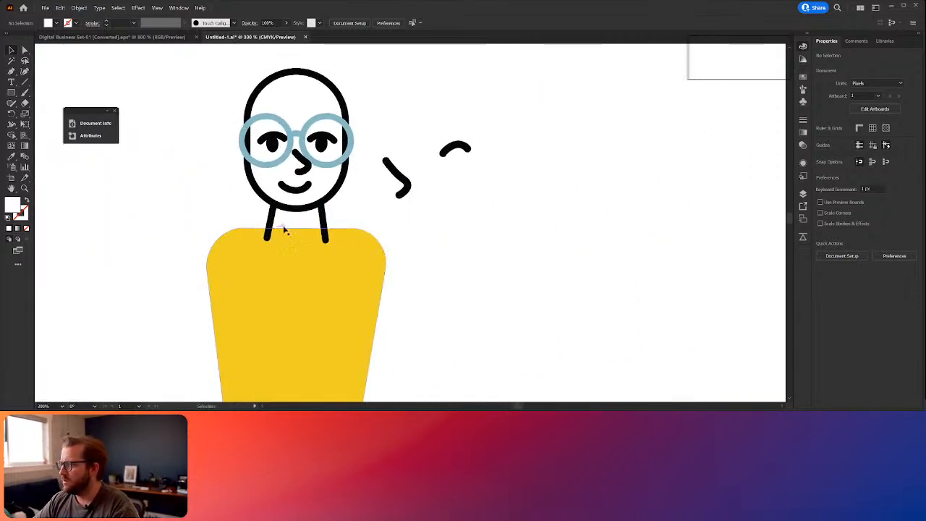
Step: Try moving the neck's white fill and its black outline aside separately, undoing each move
click(275, 221)
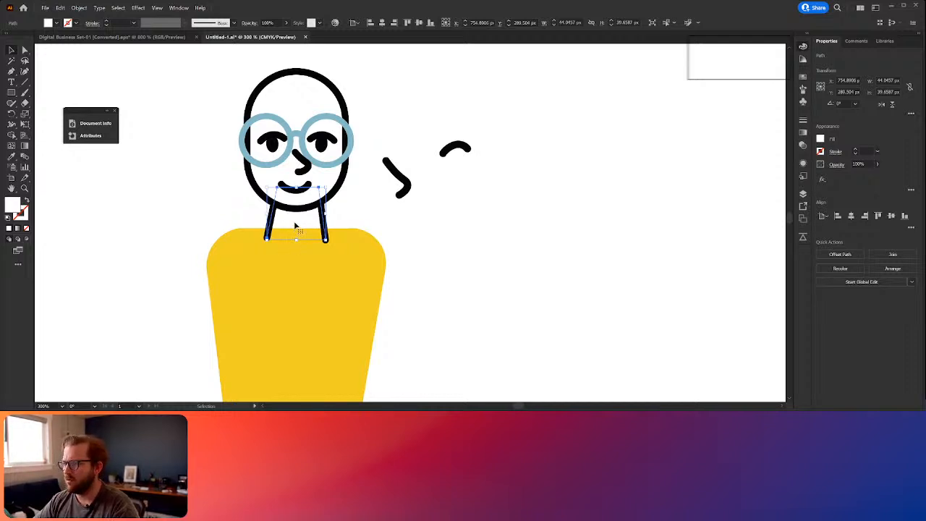
drag(296, 226, 195, 211)
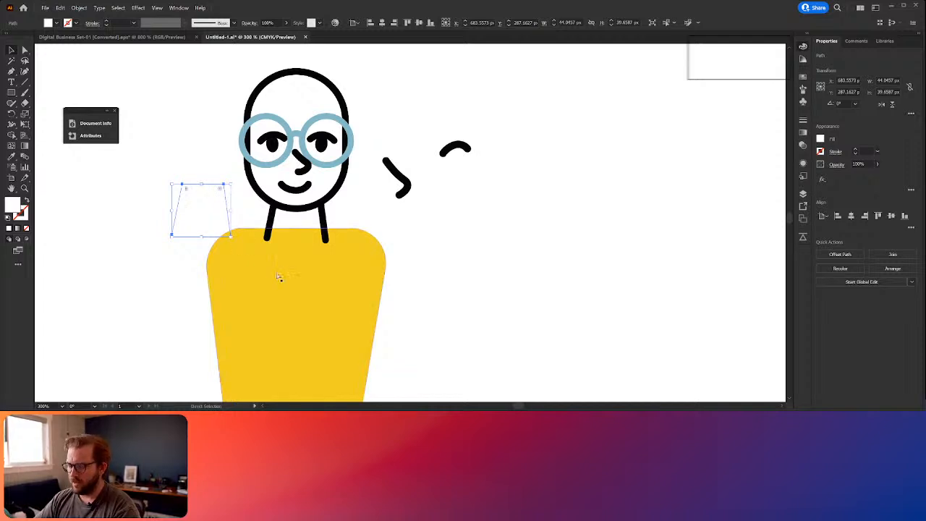
key(ctrl+z)
click(326, 217)
drag(325, 217, 211, 219)
key(ctrl+z)
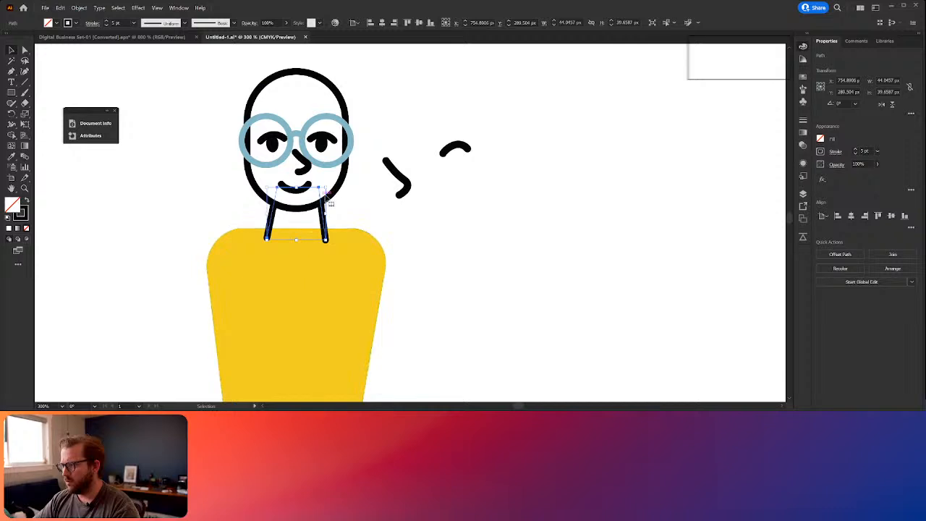
click(485, 289)
Step: Draw an ear ellipse about 16 by 35 px beside the head's left edge and tilt it about 20 degrees
scroll(498, 304, down, 4)
drag(412, 355, 415, 287)
scroll(266, 238, up, 1)
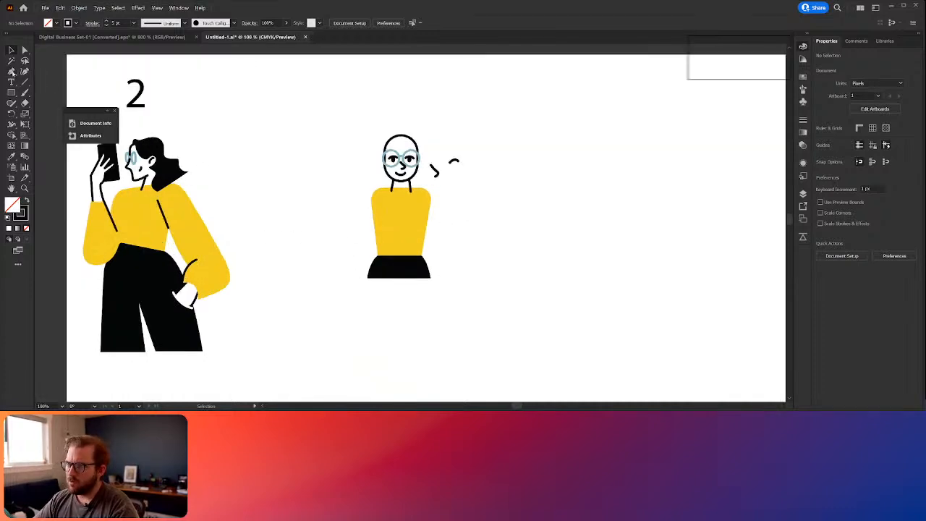
click(11, 92)
scroll(411, 139, up, 3)
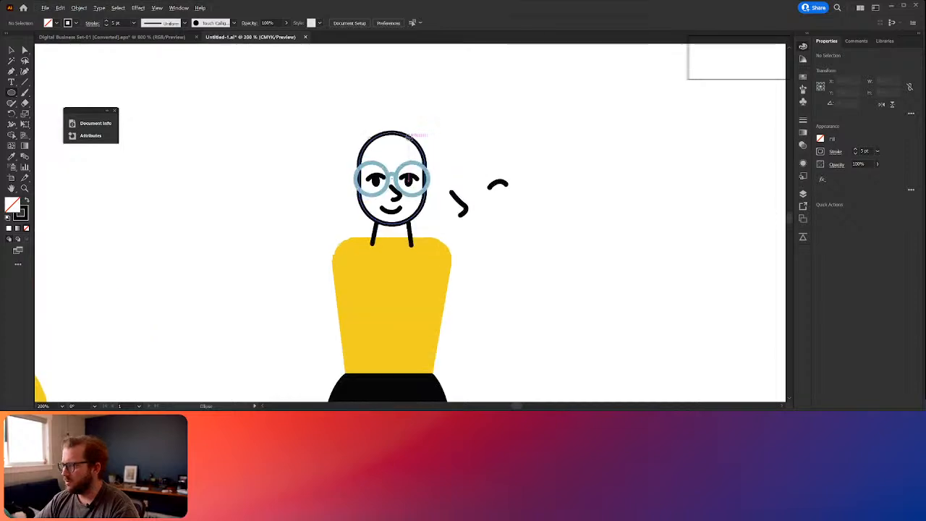
drag(339, 192, 332, 231)
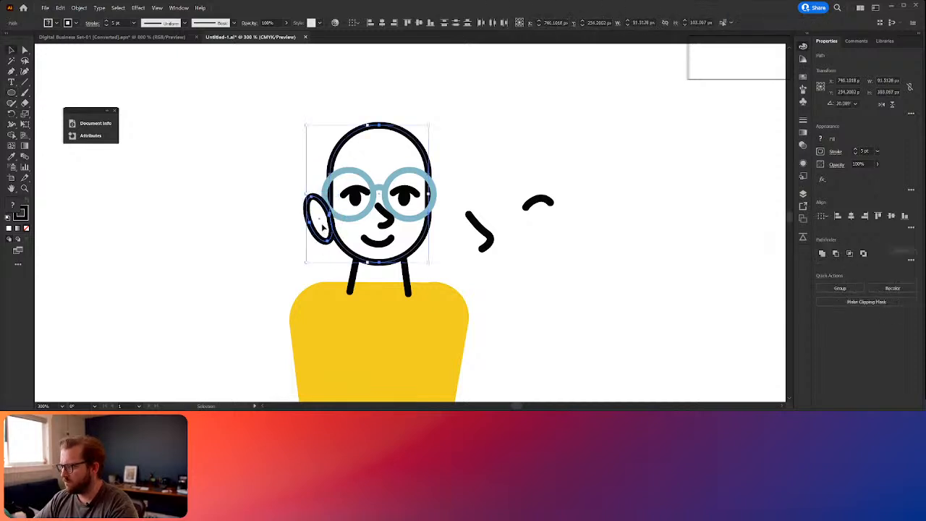
Step: Give the ear a white fill and place it behind the head so it protrudes from the left edge
click(317, 231)
click(315, 234)
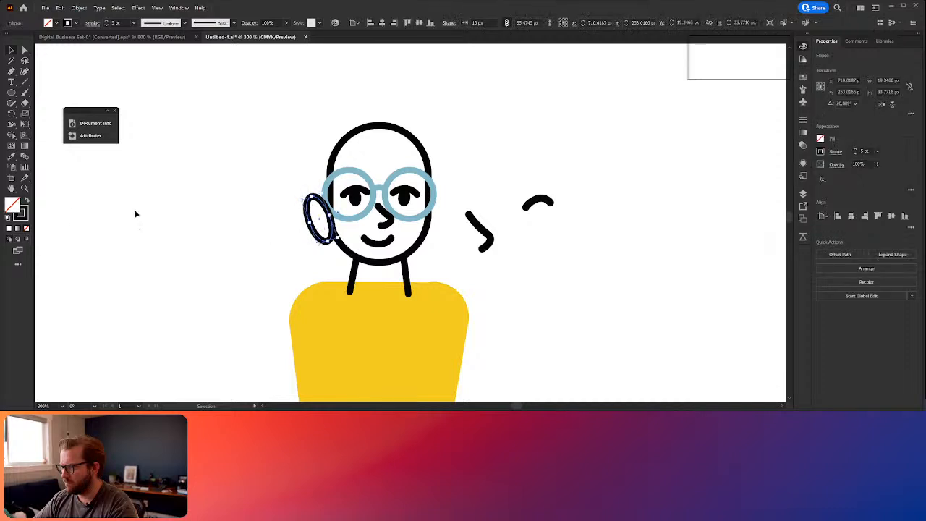
click(9, 228)
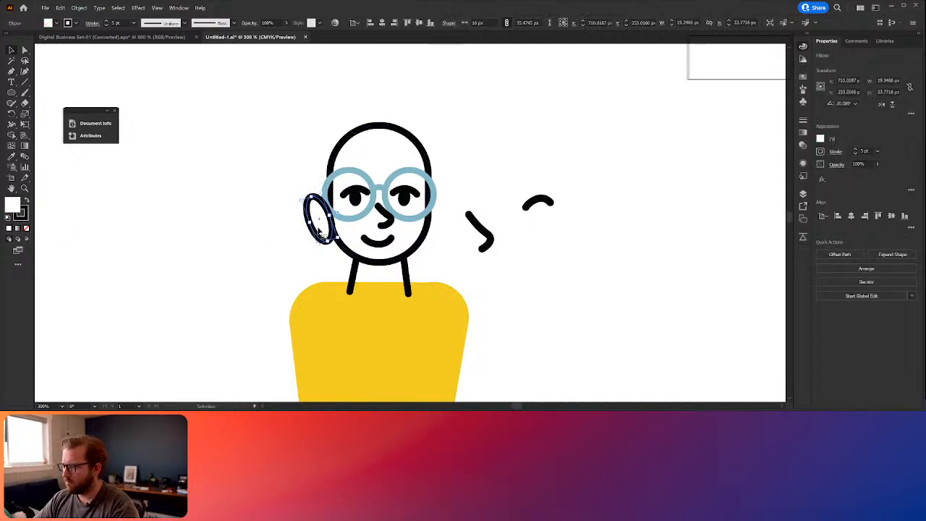
drag(321, 228, 327, 230)
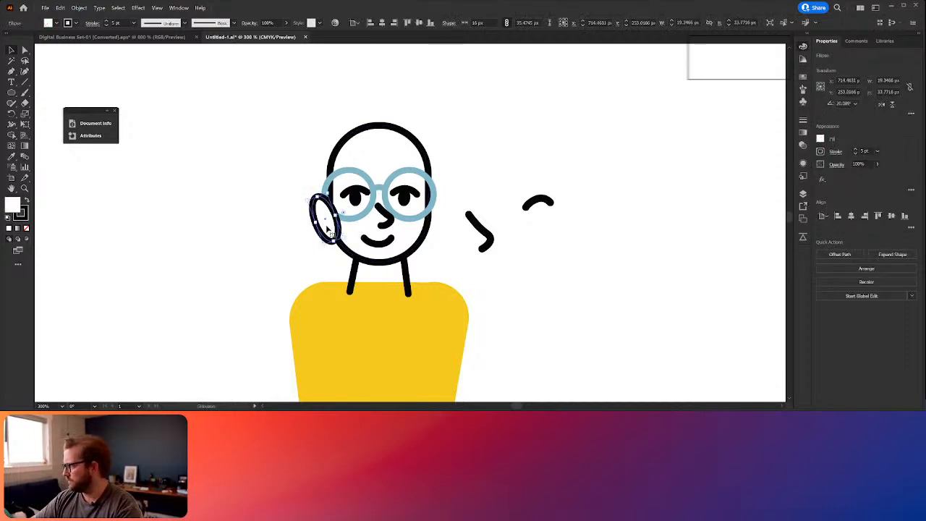
key(a)
key(v)
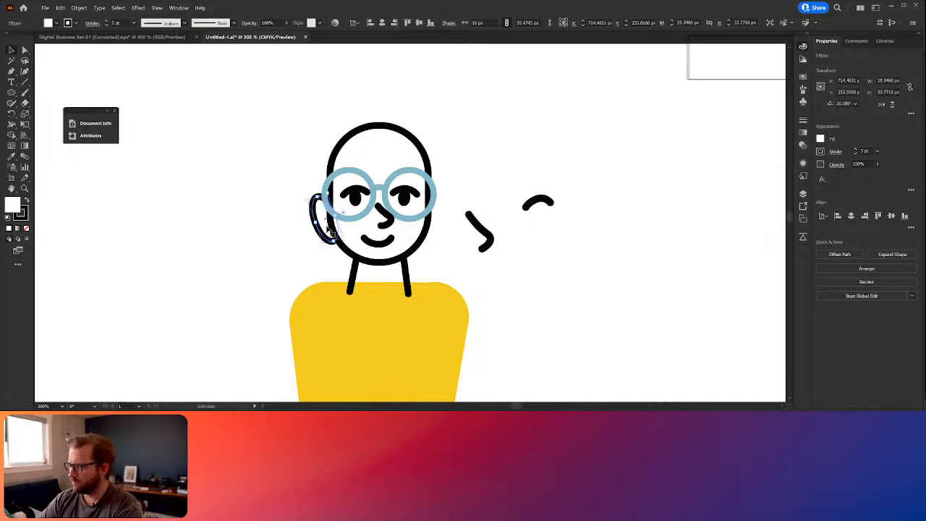
drag(324, 226, 309, 223)
click(237, 246)
scroll(237, 246, down, 2)
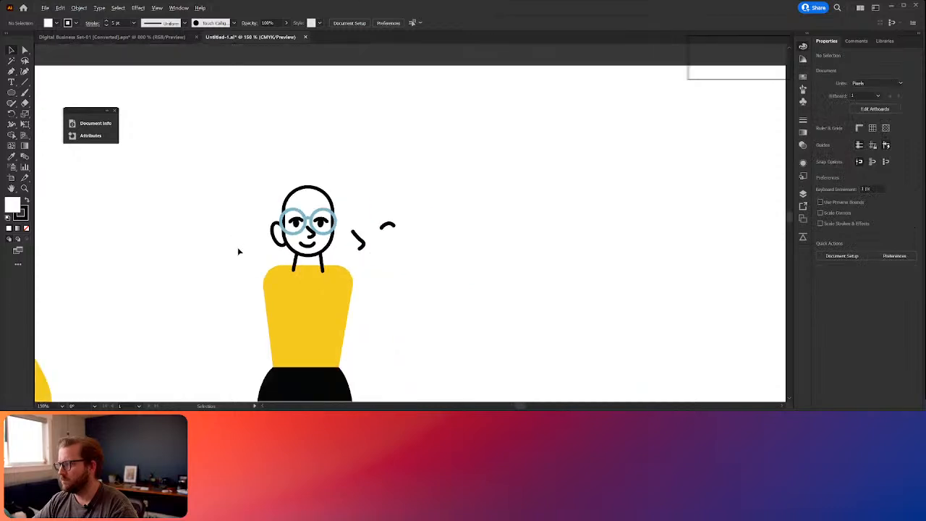
Step: Enlarge the ear to about 25 by 39 px and shift it slightly outward from the head
drag(168, 264, 244, 233)
scroll(415, 208, up, 4)
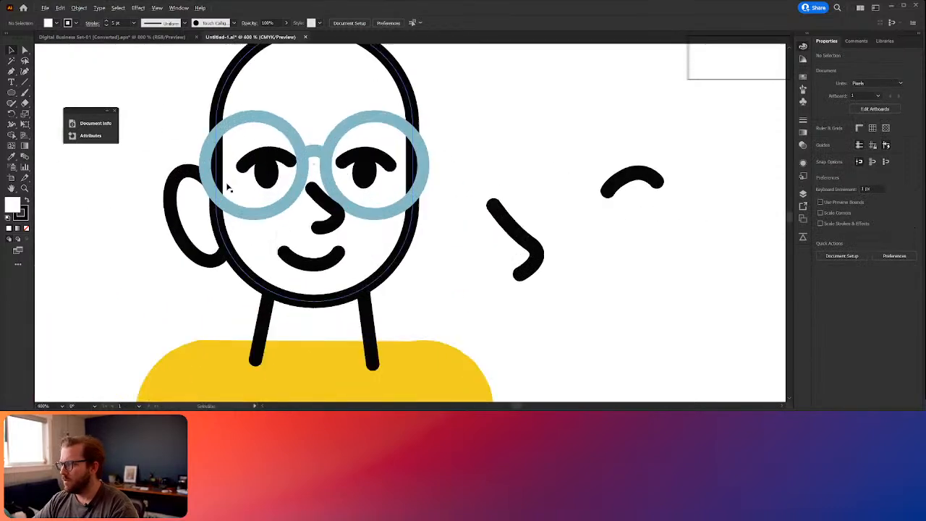
click(168, 206)
drag(177, 224, 171, 226)
Step: Reshape the ear ellipse with the Curvature tool
click(26, 72)
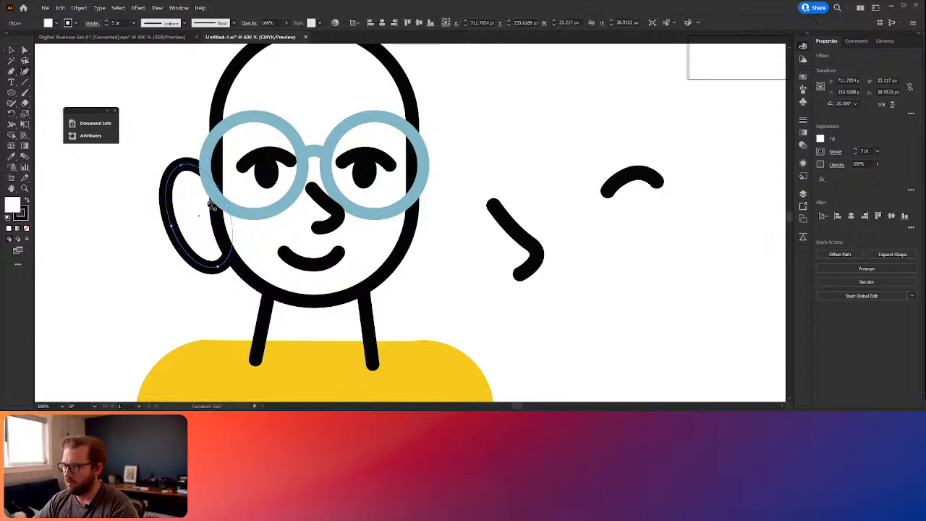
Step: Draw a small curved inner-ear line inside the ear with the Curvature tool and deselect it
click(207, 204)
click(193, 193)
click(184, 202)
key(v)
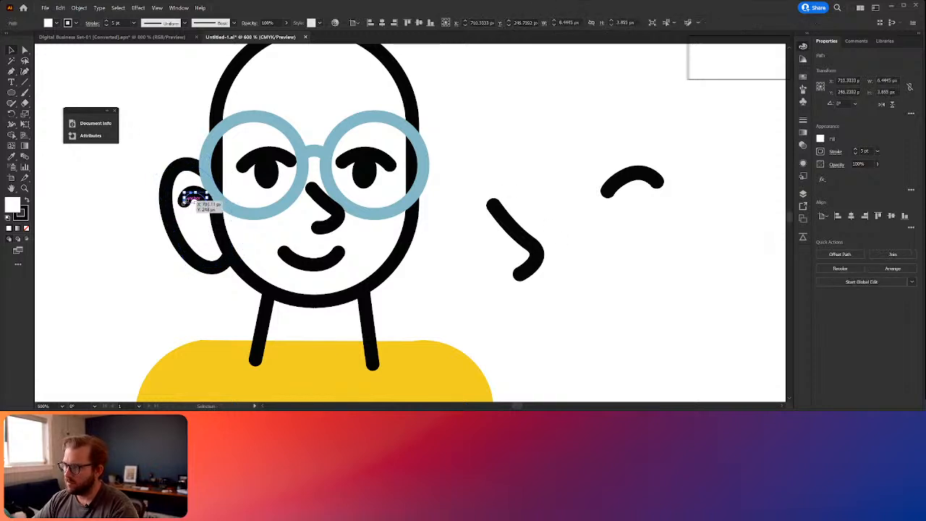
click(88, 272)
scroll(494, 256, down, 2)
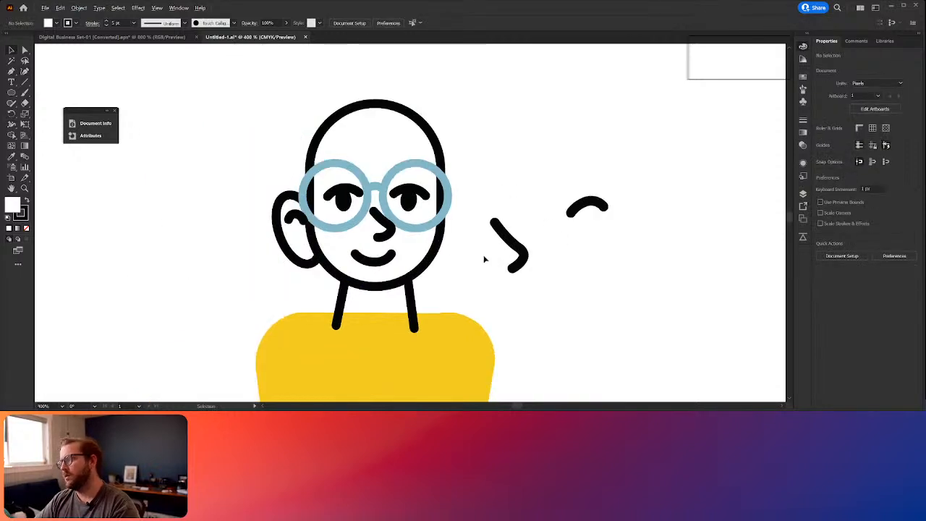
Step: Shrink the ear and its inner line to about 18 by 33 px, then group them behind the head
click(279, 232)
drag(311, 265, 322, 246)
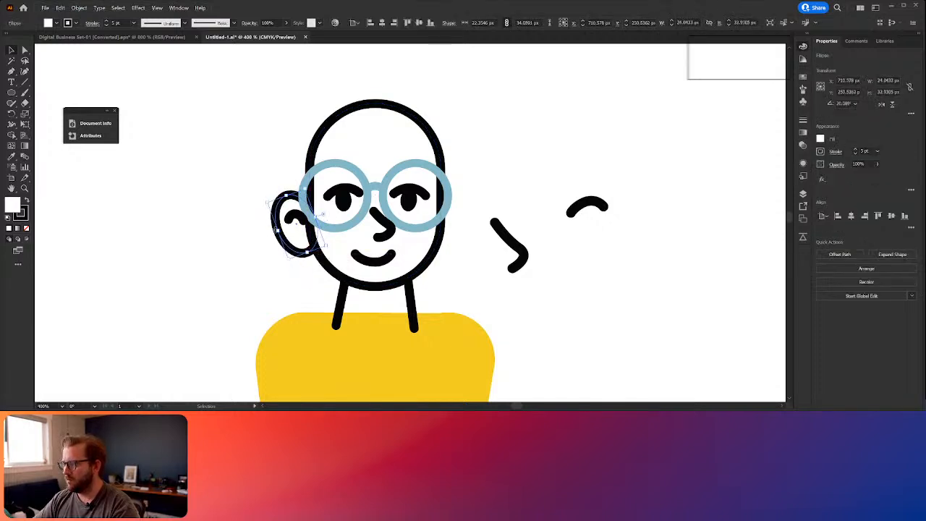
shift+click(293, 218)
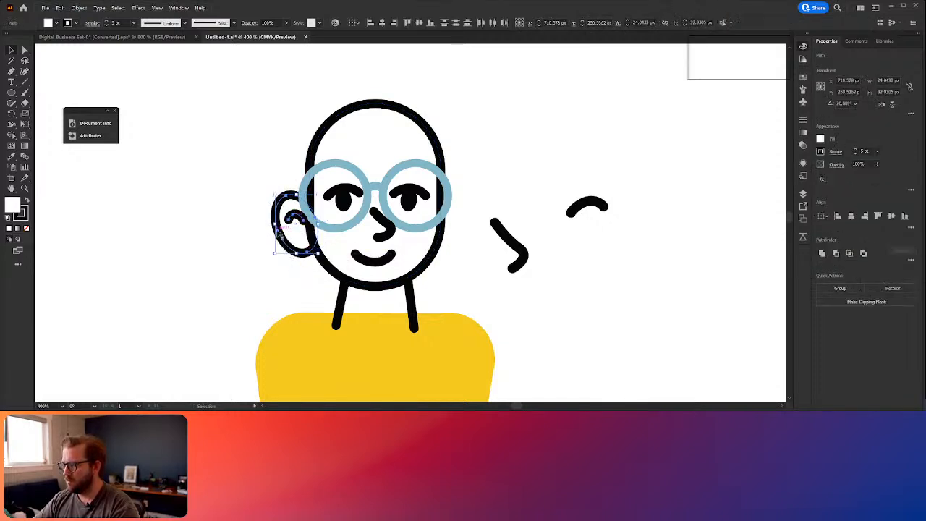
drag(275, 224, 284, 224)
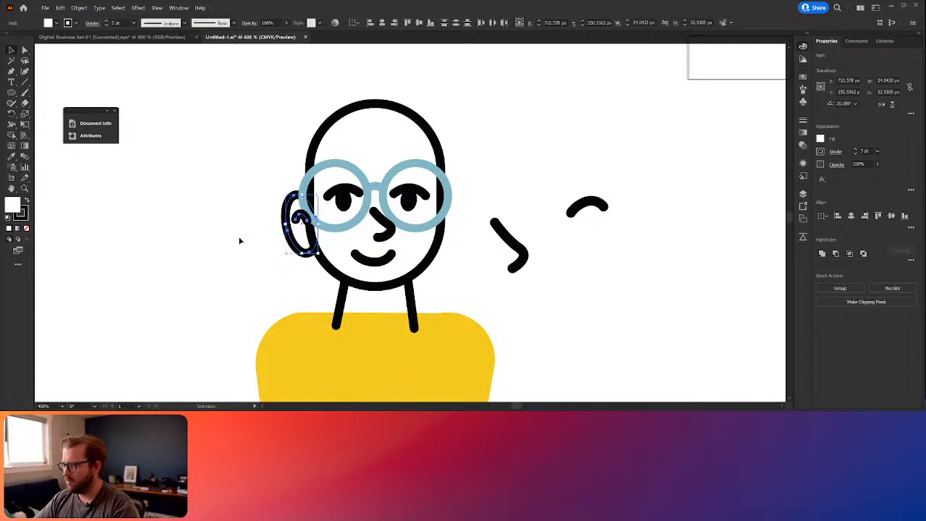
key(ctrl+g)
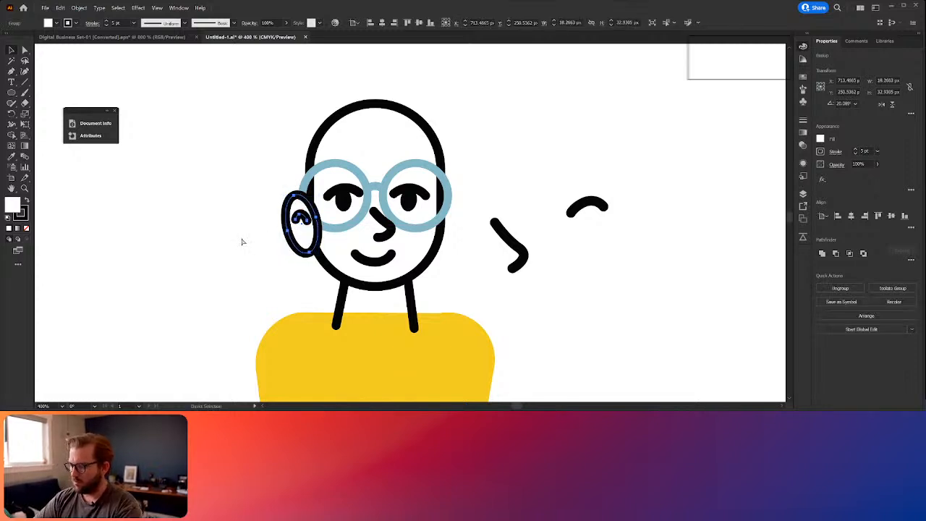
key(ctrl+shift+bracketleft)
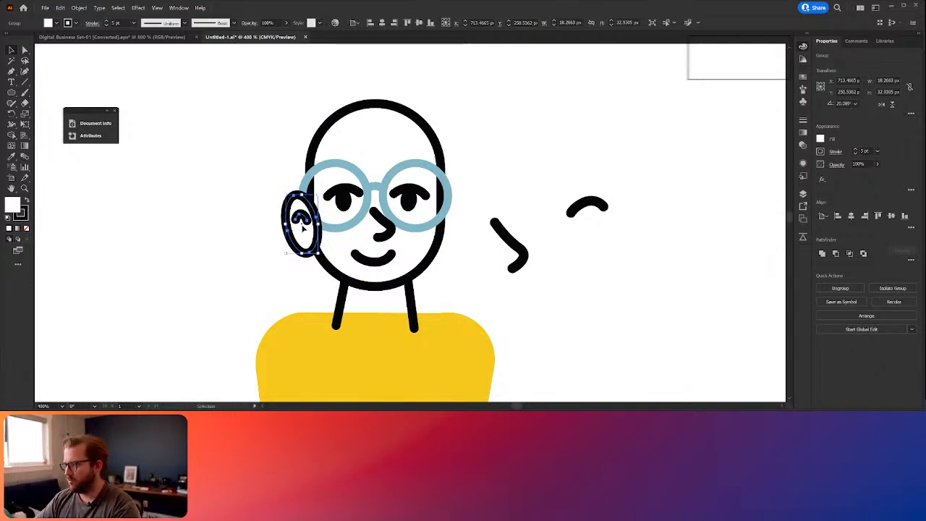
Step: Place a horizontally mirrored copy of the ear group behind the opposite side of the head, level with the original ear
drag(303, 226, 452, 226)
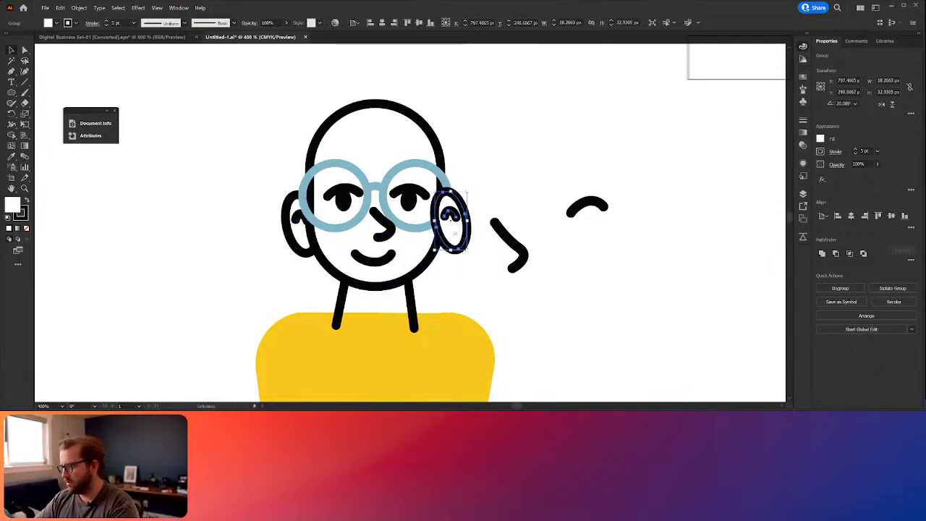
key(o)
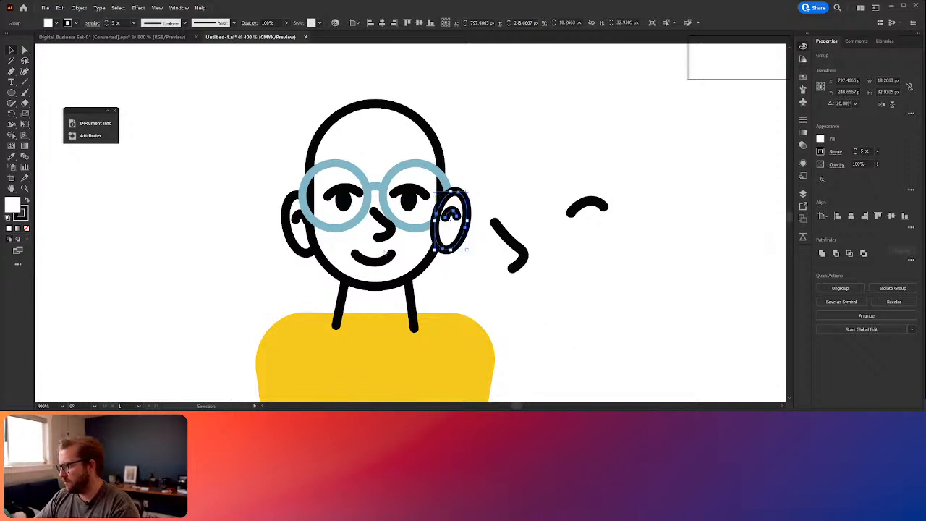
key(a)
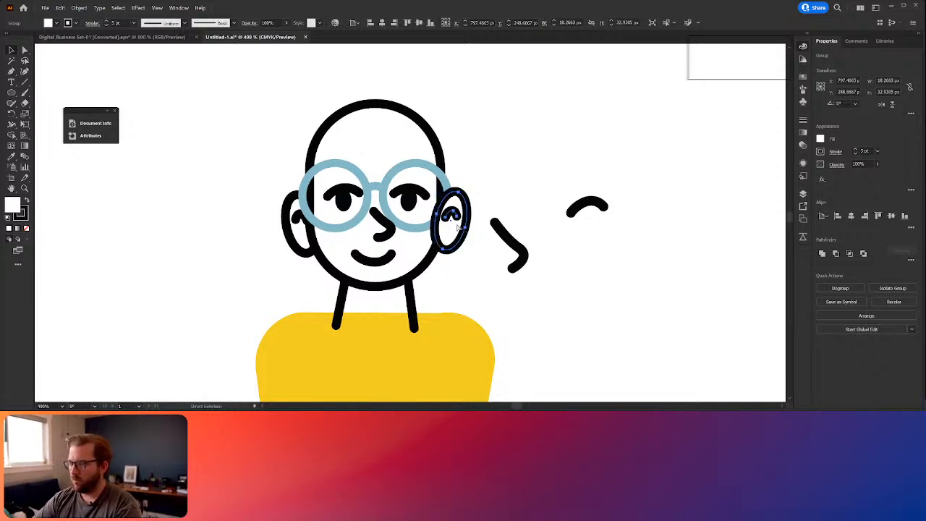
key(v)
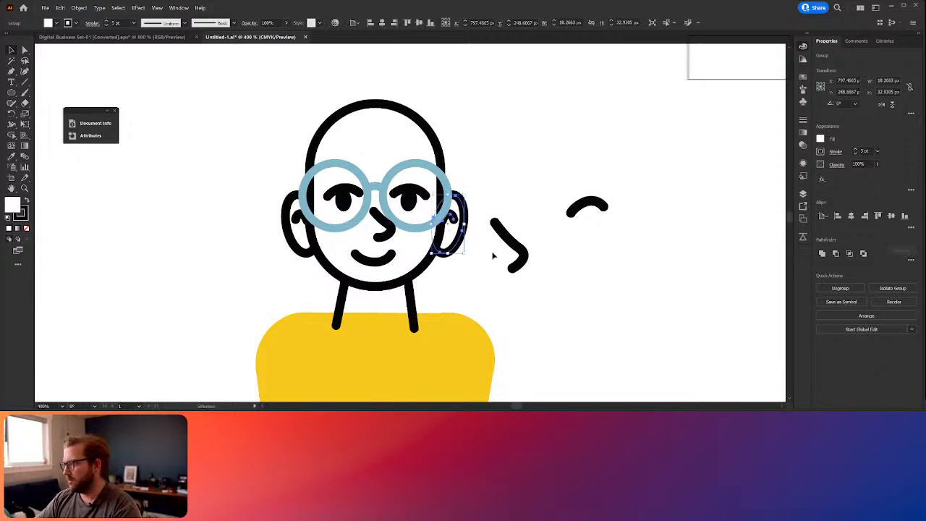
Step: Delete the two spare black strokes beside the face, the nose-shaped one and the arched one
click(584, 292)
drag(511, 201, 488, 168)
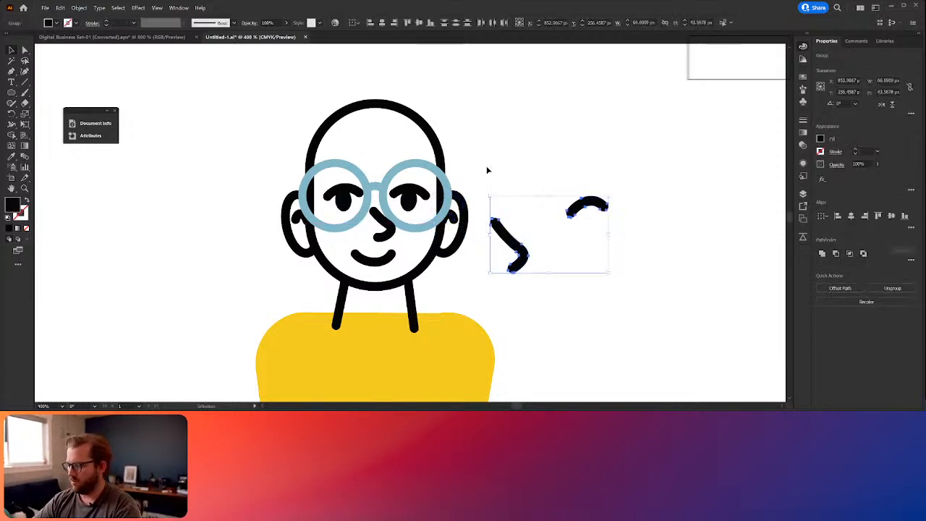
key(Delete)
Step: Draw a closed black swept-hair shape about 52 by 55 px from the crown to above the ear with the Curvature tool
scroll(514, 203, down, 1)
scroll(514, 206, down, 3)
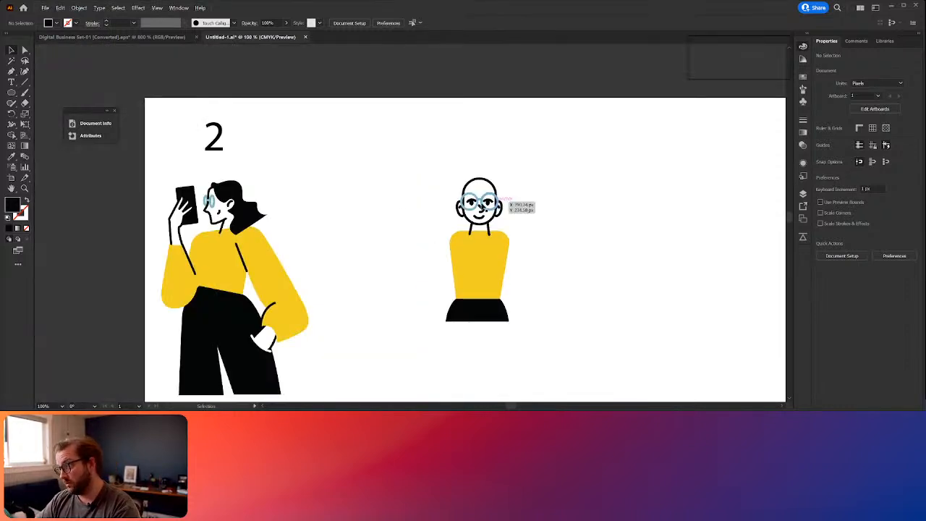
scroll(519, 205, right, 1)
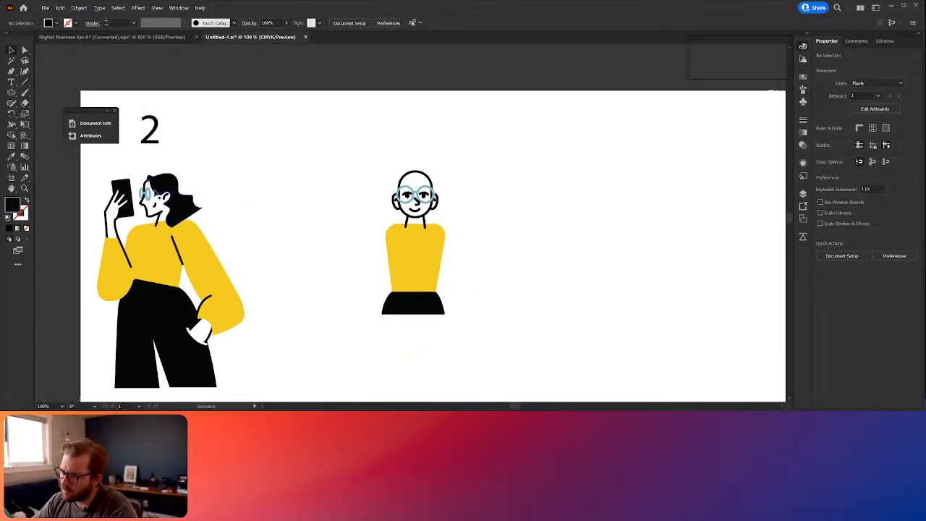
drag(473, 175, 413, 194)
scroll(407, 188, up, 1)
scroll(384, 194, left, 3)
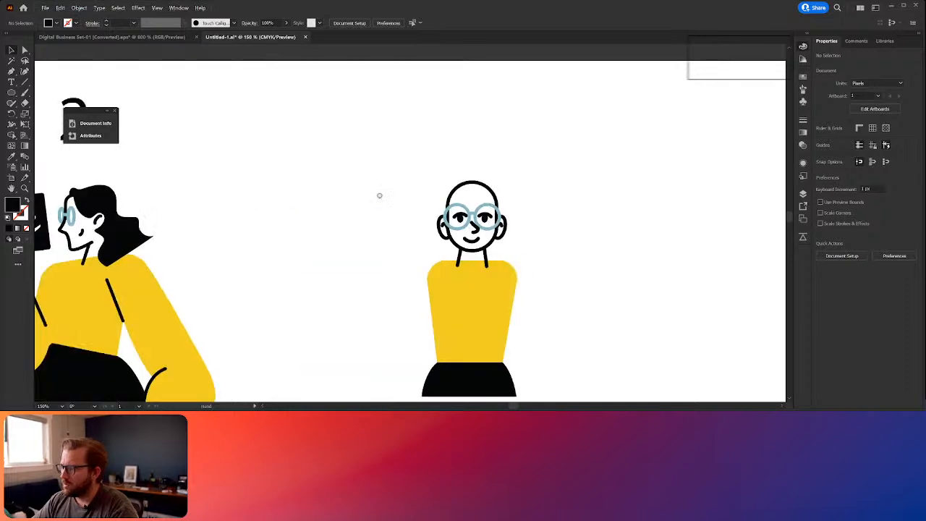
click(25, 71)
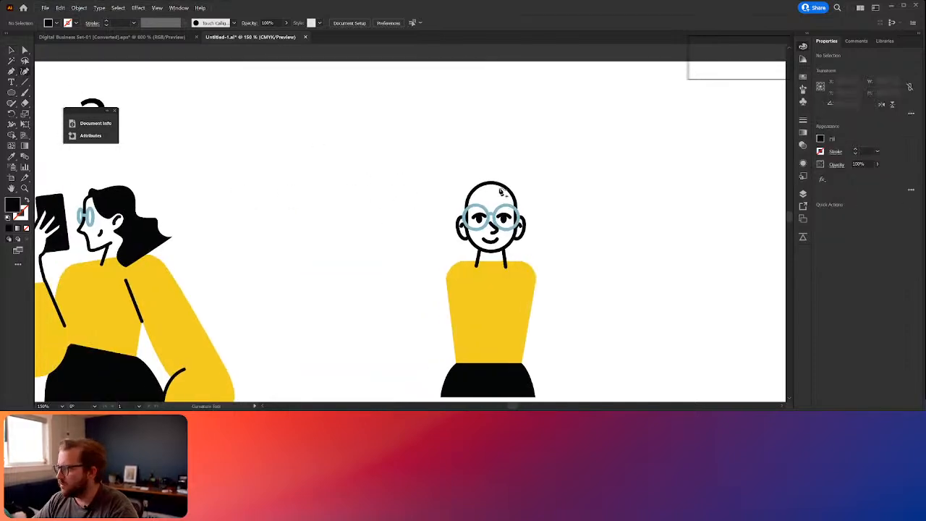
click(489, 180)
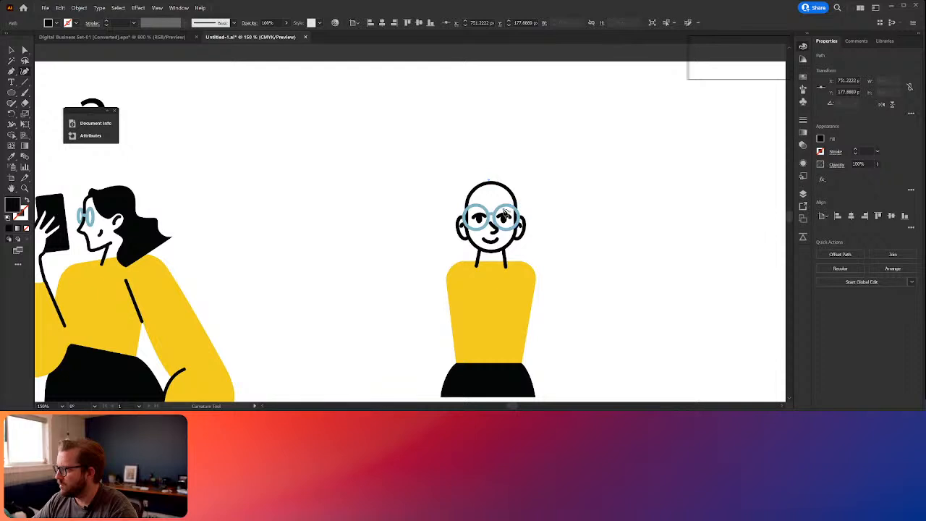
click(516, 215)
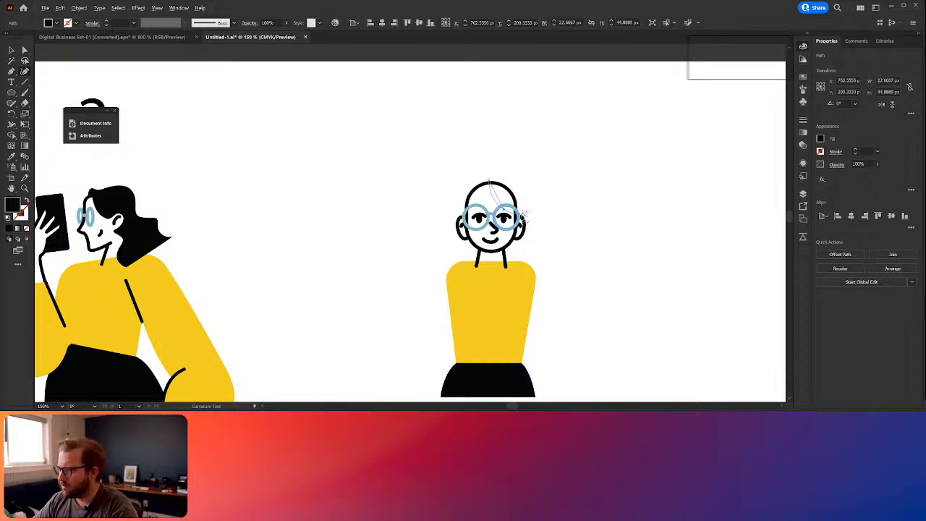
click(519, 214)
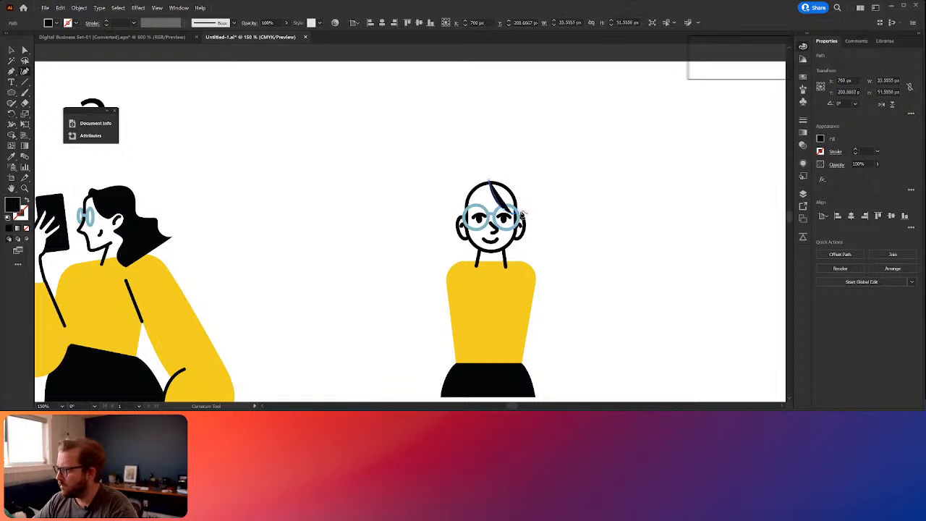
click(520, 192)
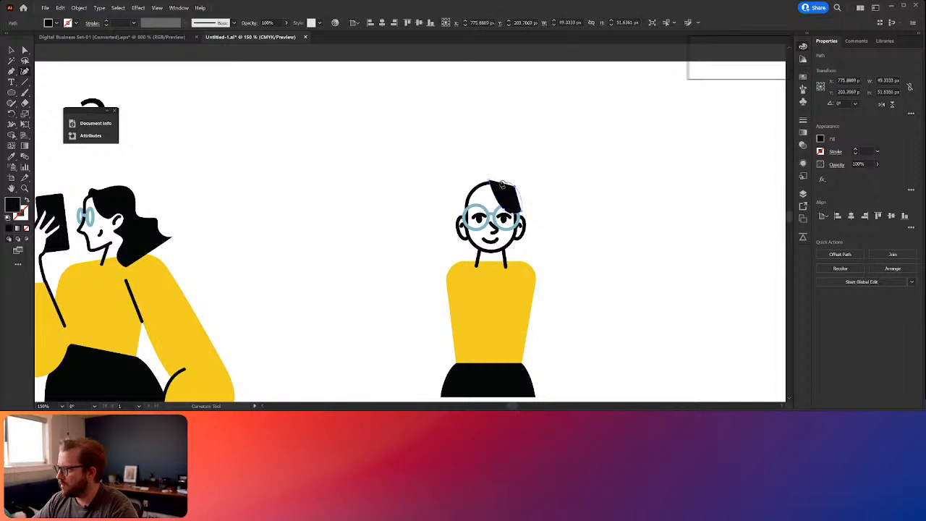
click(494, 186)
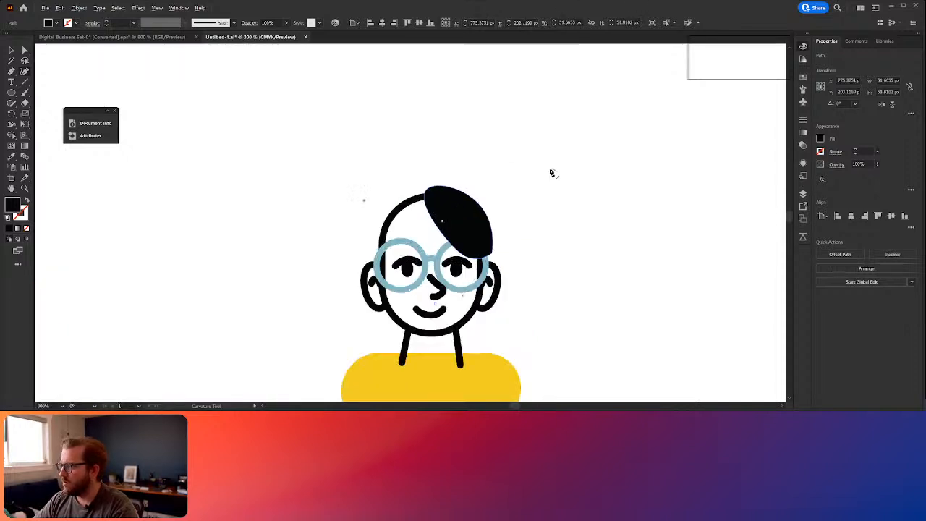
Step: Undo closing the hair shape, extend its contour with a rounded tuft over the crown, and close it at about 58 by 60 px
scroll(550, 171, up, 2)
key(ctrl+z)
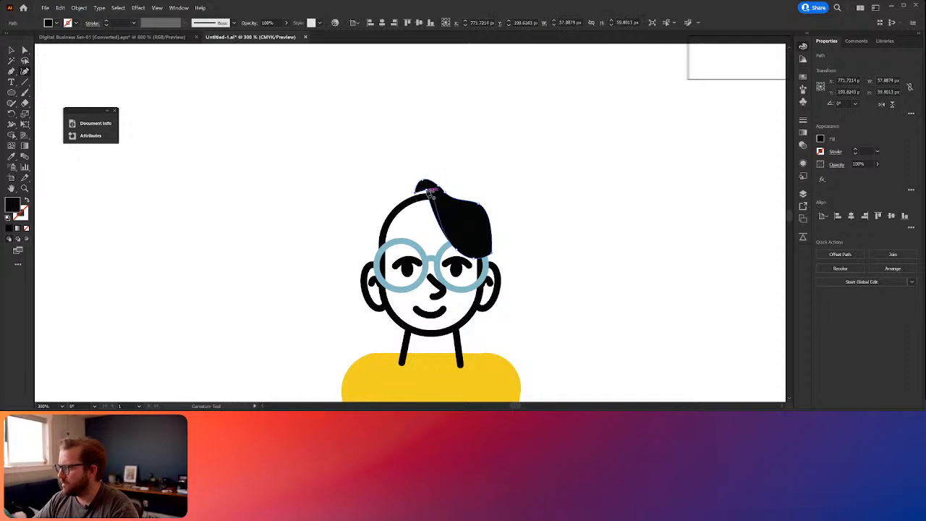
click(428, 192)
key(v)
click(356, 200)
Step: Adjust the hair's corner anchor under the tuft to meet the head outline, and remove the extra anchor point on the tuft's upper contour
key(a)
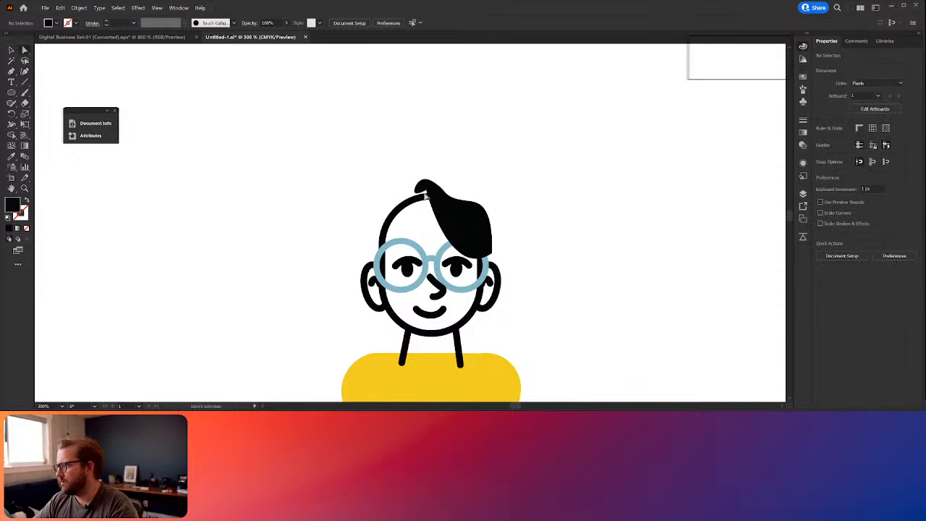
drag(427, 191, 428, 192)
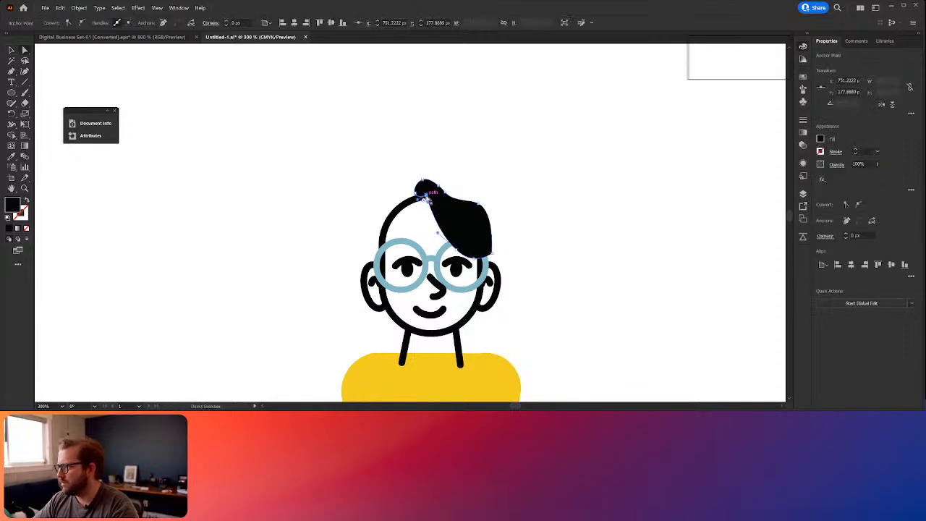
click(449, 199)
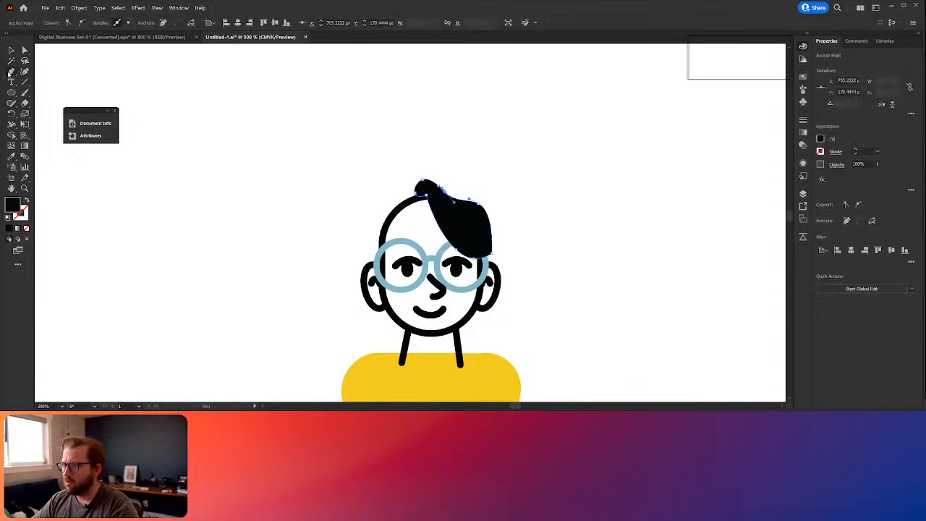
click(10, 73)
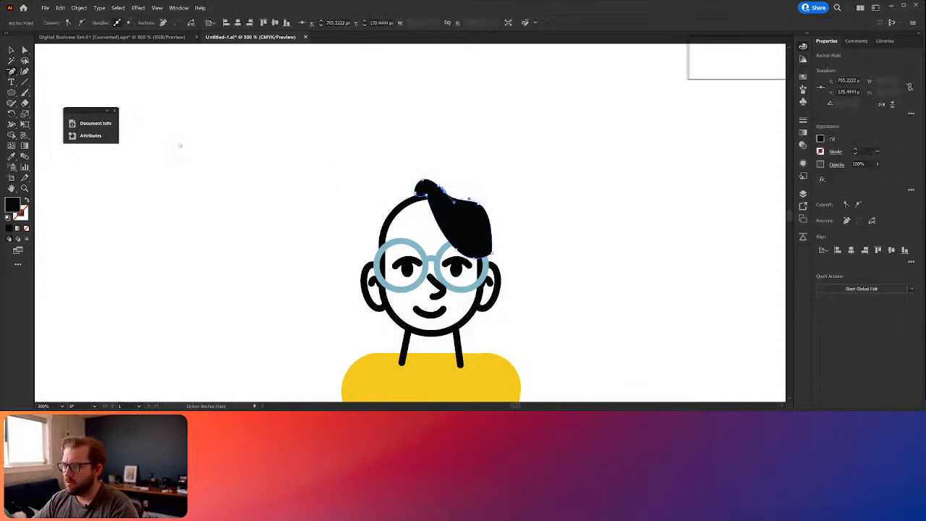
key(ctrl+z)
click(443, 191)
key(ctrl+z)
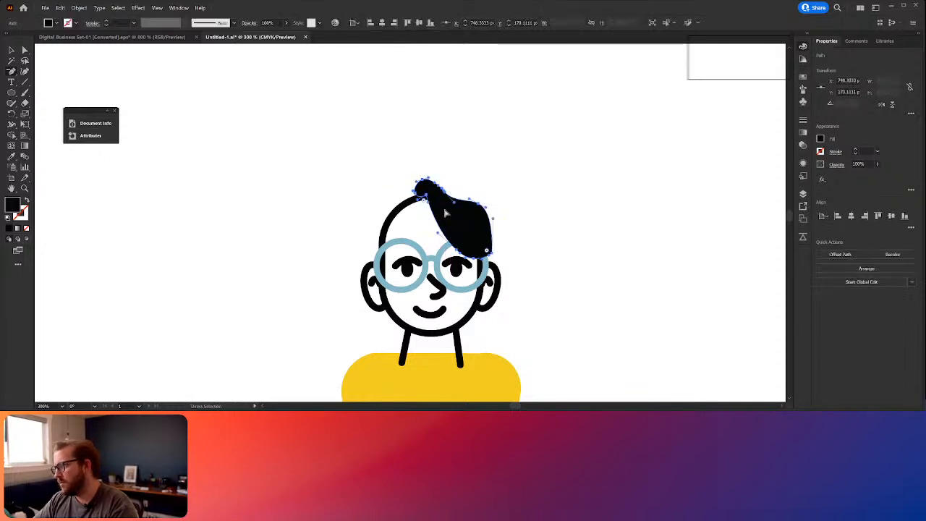
key(ctrl+z)
scroll(417, 194, up, 3)
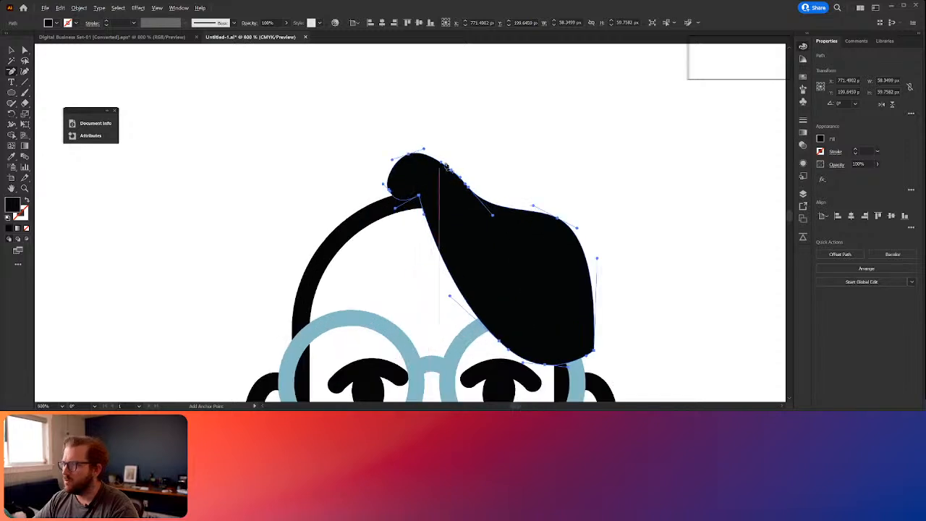
click(451, 172)
key(v)
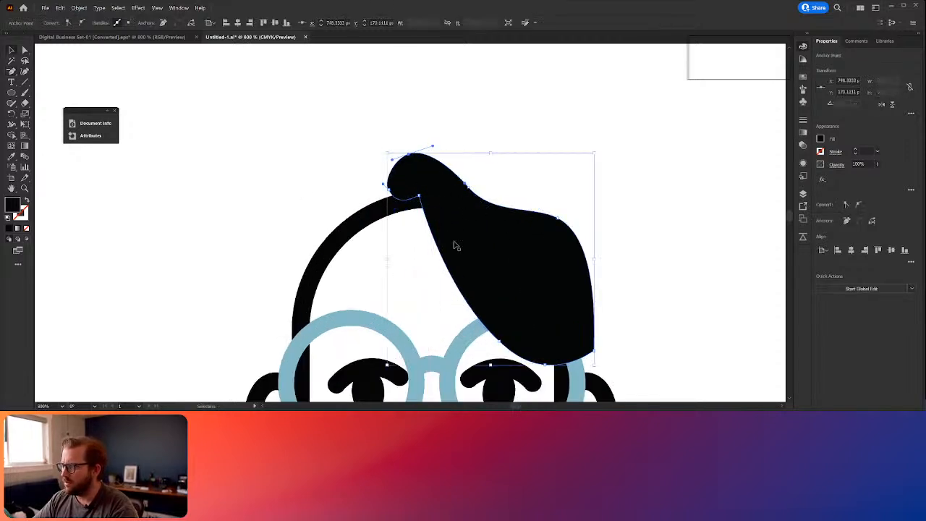
Step: Stretch the hair shape slightly downward so its lower edge reaches further over the glasses
scroll(456, 246, down, 4)
scroll(488, 270, up, 1)
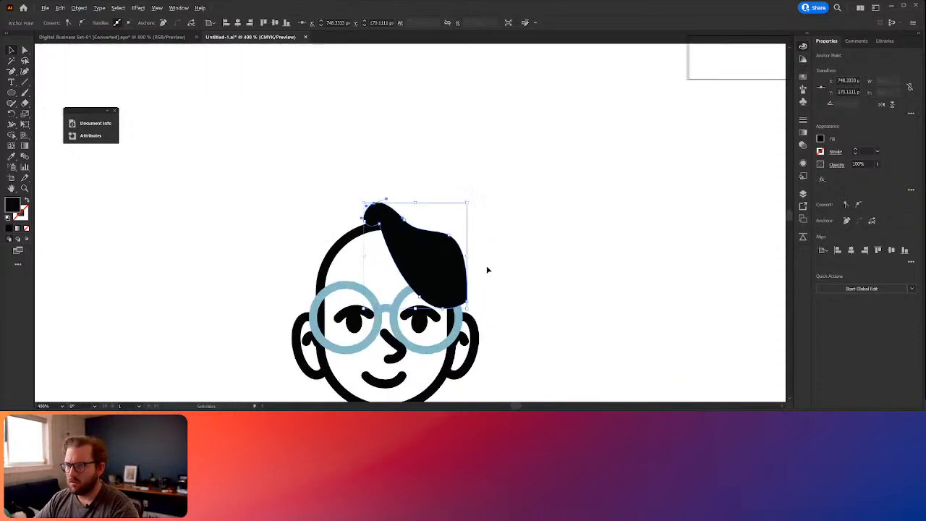
scroll(489, 296, up, 3)
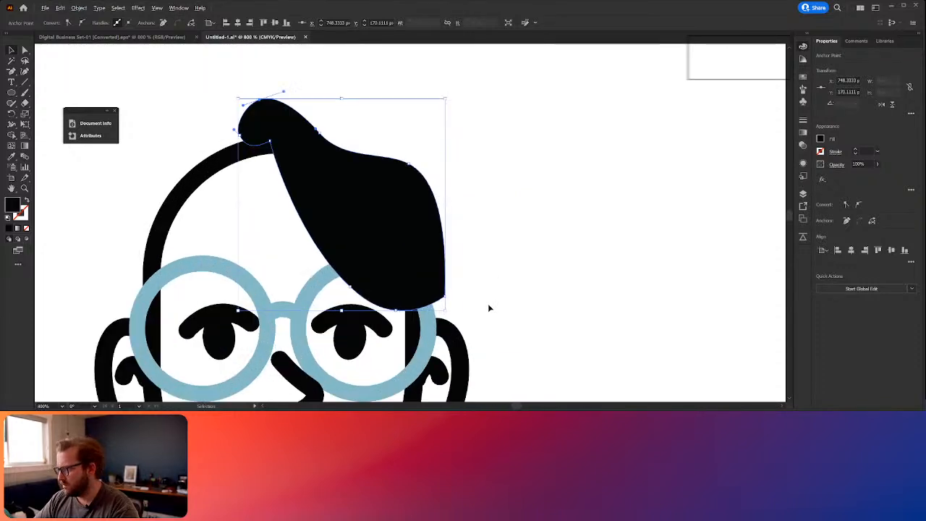
drag(342, 311, 346, 328)
Step: Move the hair's lower outer corner inward to the edge of the head and round that corner
key(a)
mouse_move(447, 316)
mouse_down()
mouse_move(394, 335)
mouse_move(420, 336)
mouse_move(438, 315)
mouse_up()
click(395, 329)
shift+click(350, 303)
click(435, 318)
key(ctrl+z)
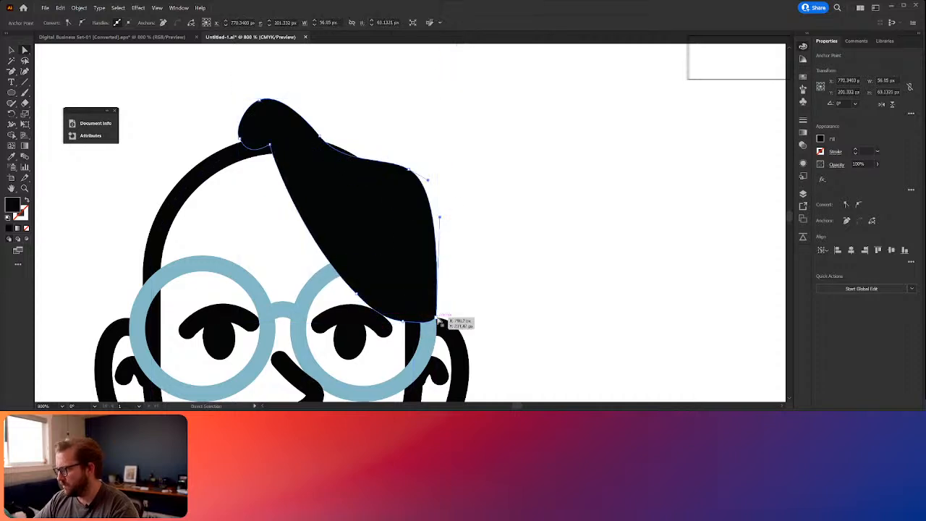
key(a)
click(433, 310)
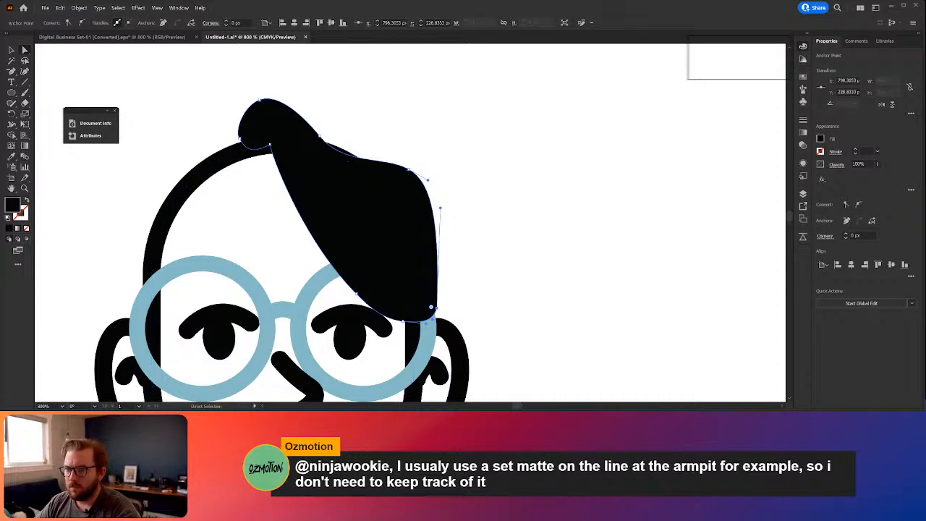
scroll(536, 213, down, 2)
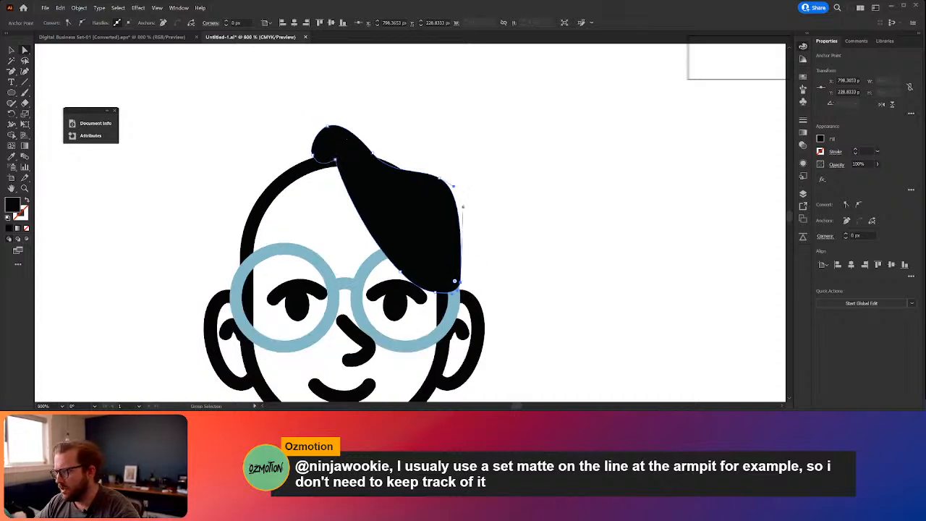
scroll(507, 205, up, 2)
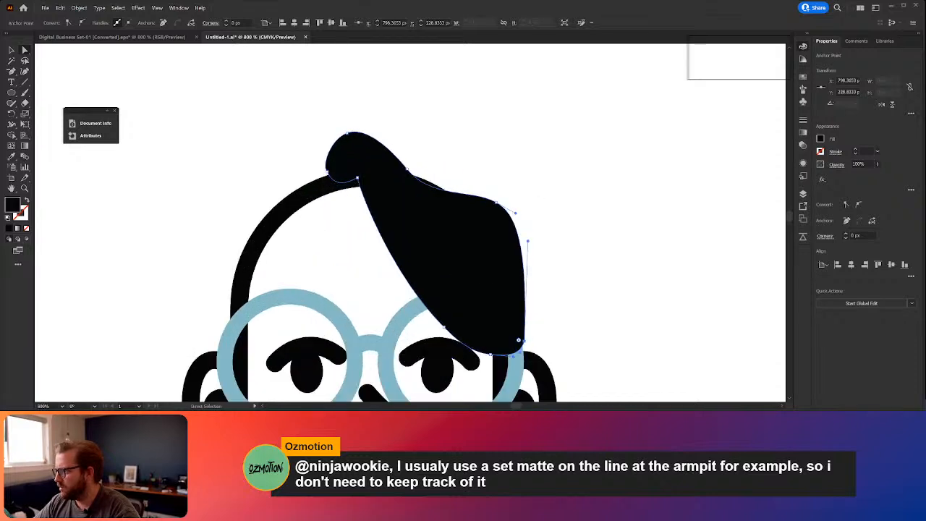
Step: Reshape the hair's upper contour between the tuft and the sweep so the tuft narrows into a smooth slope
click(407, 169)
drag(407, 169, 416, 157)
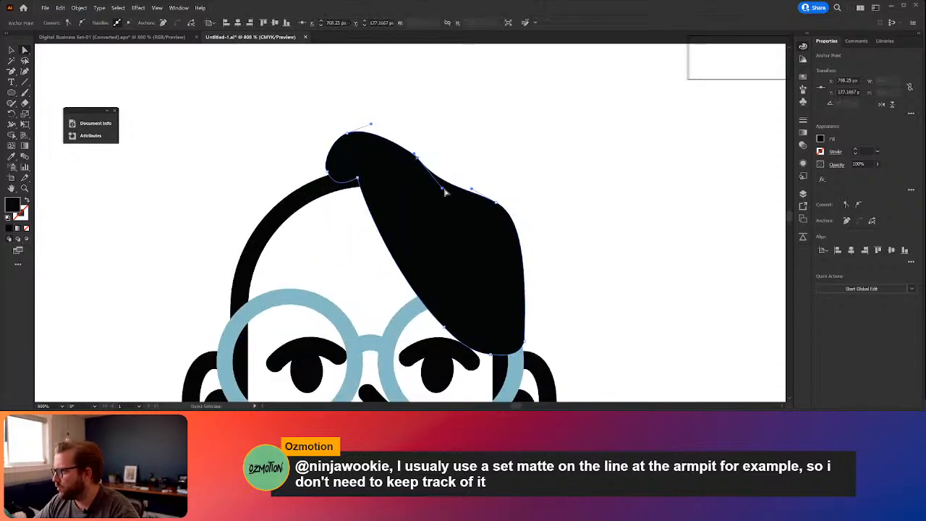
drag(445, 191, 329, 138)
key(ctrl+z)
key(ctrl+z)
click(416, 157)
key(ctrl+z)
key(ctrl+z)
key(shift+c)
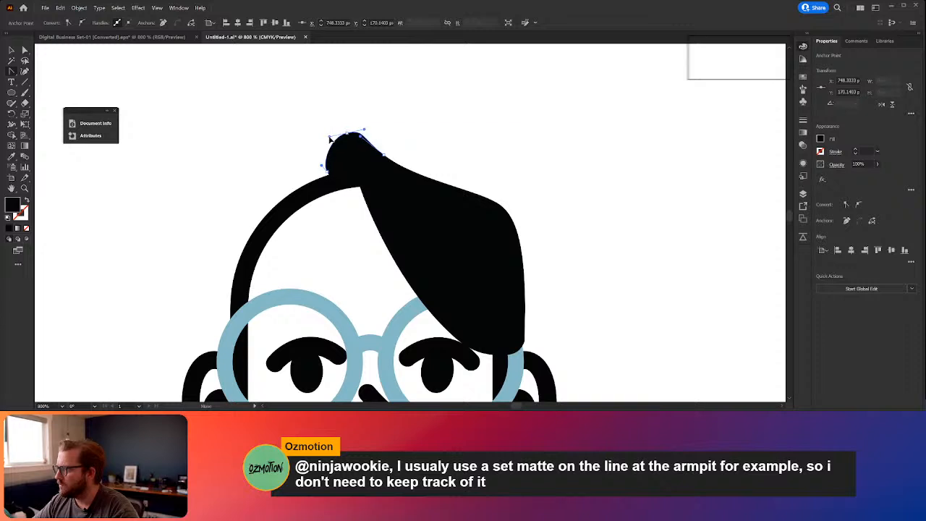
Step: Compare the front-facing character's new hair with the profile reference figure labelled 2
scroll(358, 189, down, 3)
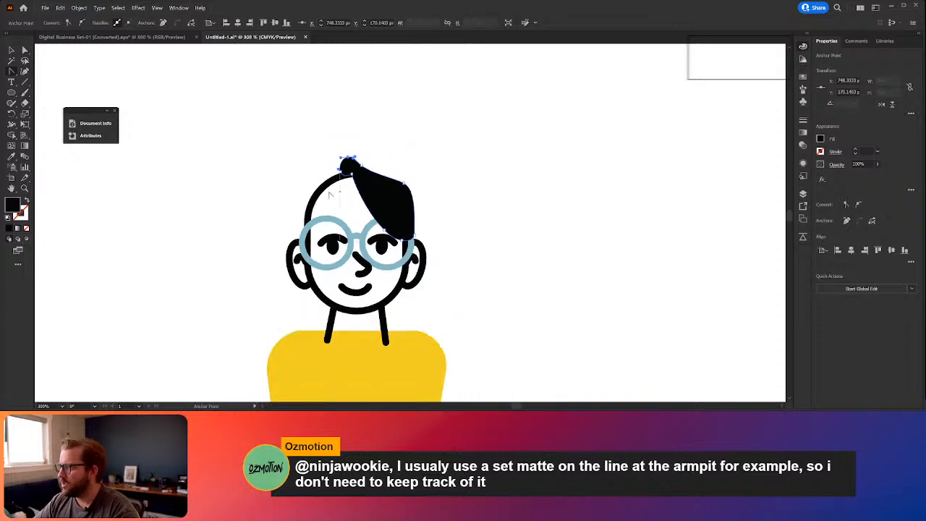
drag(258, 191, 685, 234)
scroll(557, 241, down, 1)
scroll(315, 231, up, 3)
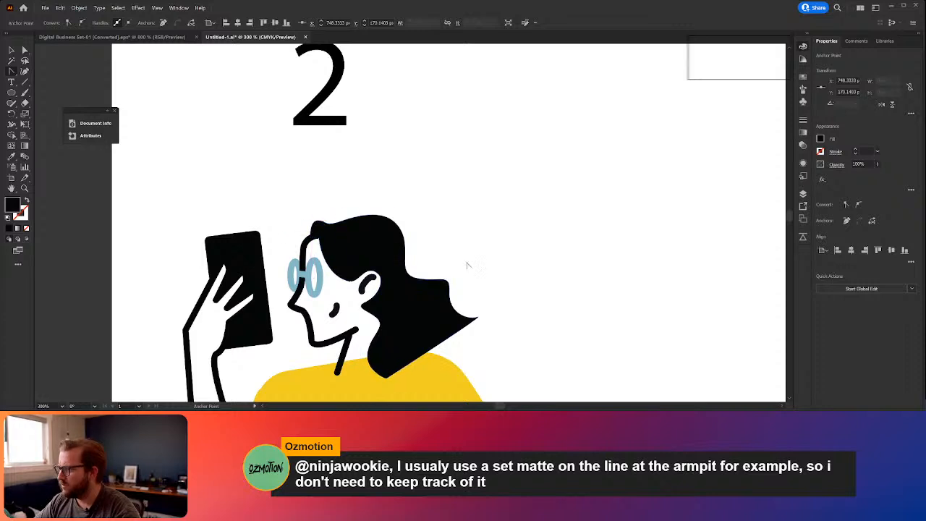
scroll(507, 300, down, 2)
drag(596, 302, 249, 209)
key(v)
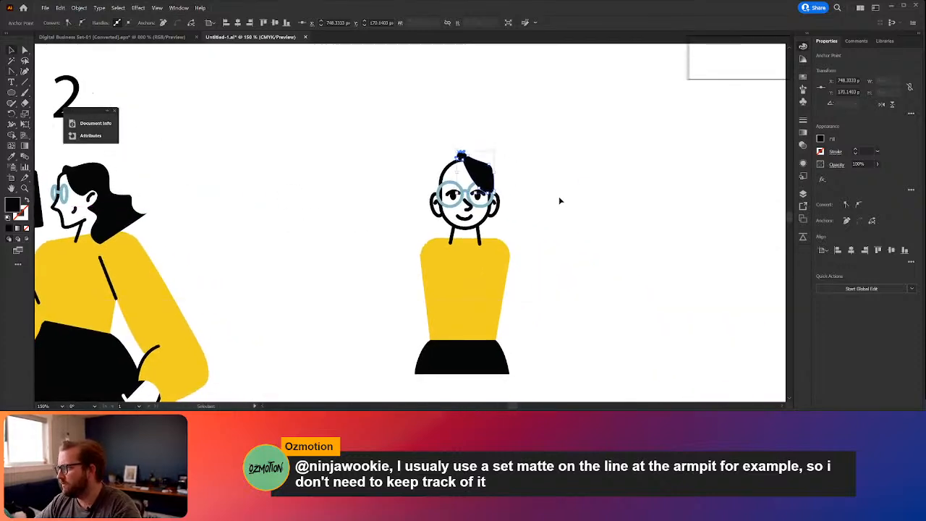
click(563, 203)
drag(352, 190, 291, 240)
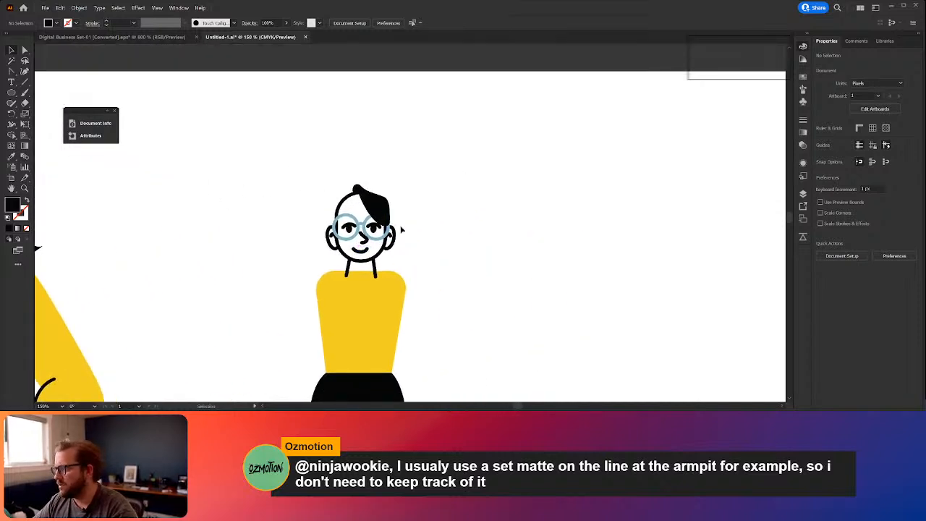
Step: Draw a second black hair section from the tuft down to the glasses and back up around the head, about 42 by 55 px
scroll(401, 223, up, 2)
click(26, 70)
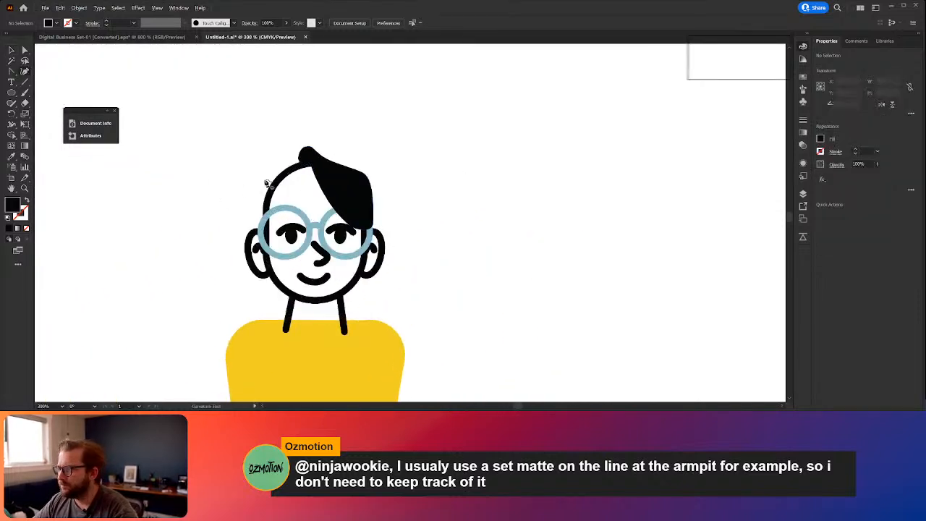
click(306, 155)
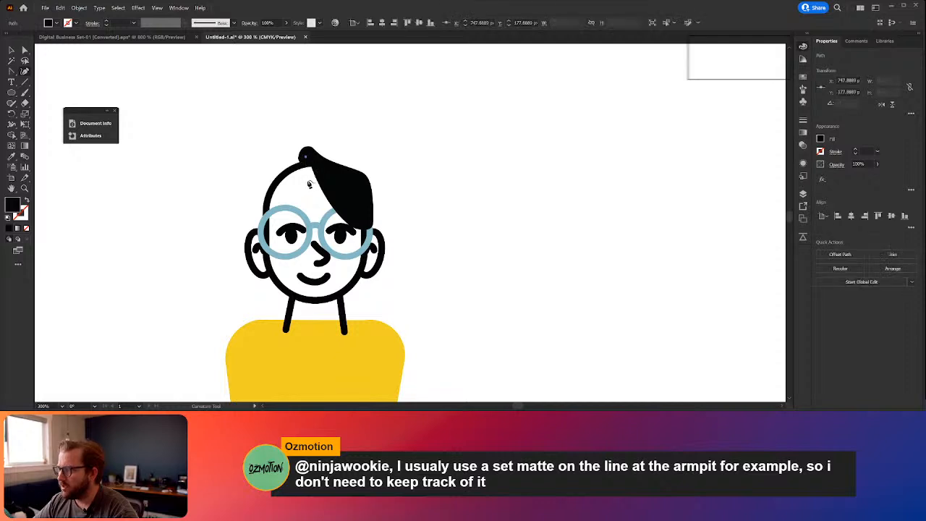
click(303, 186)
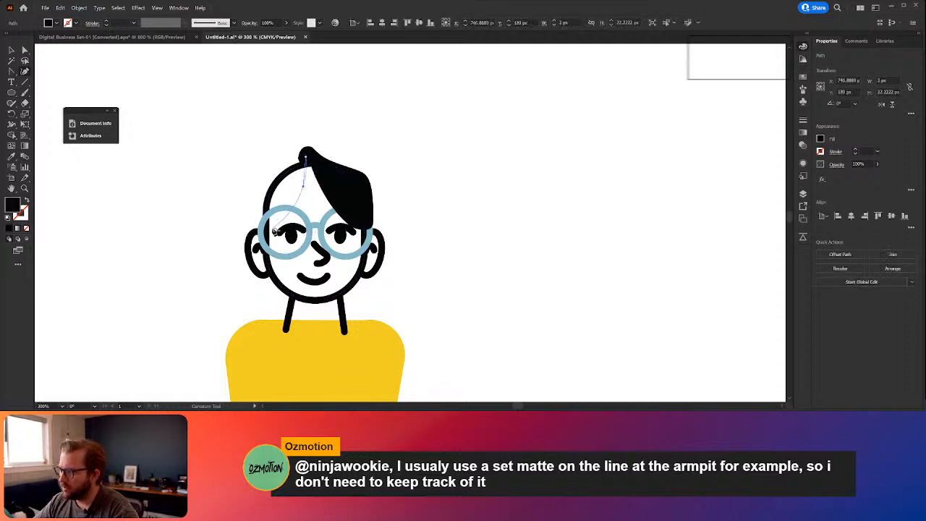
click(257, 229)
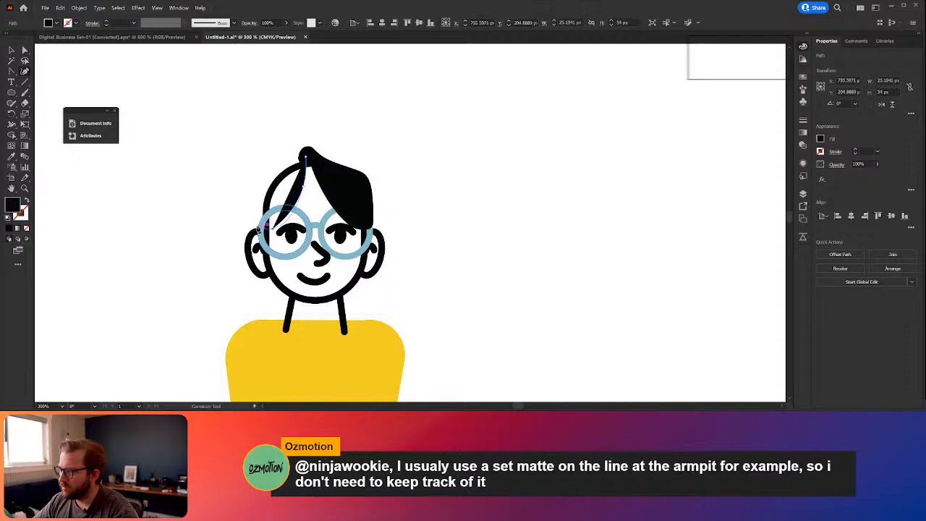
click(256, 200)
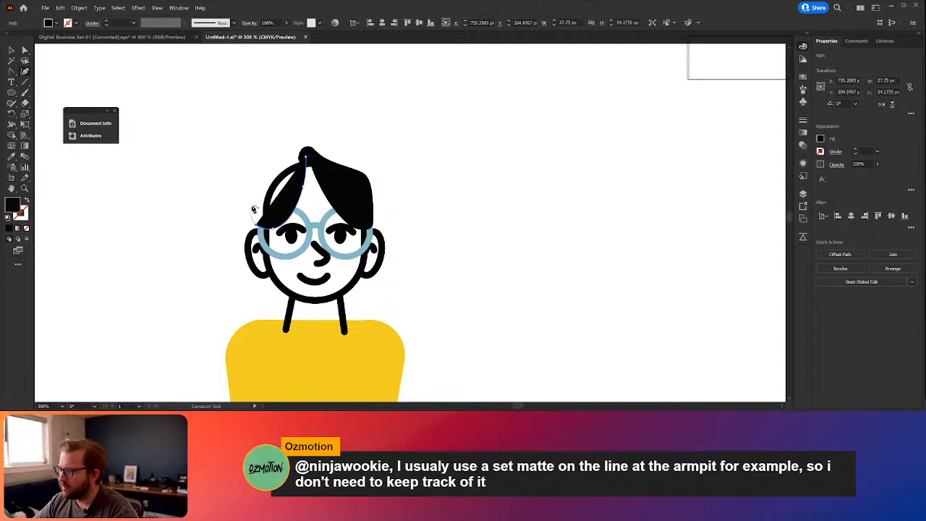
key(v)
key(shift+grave)
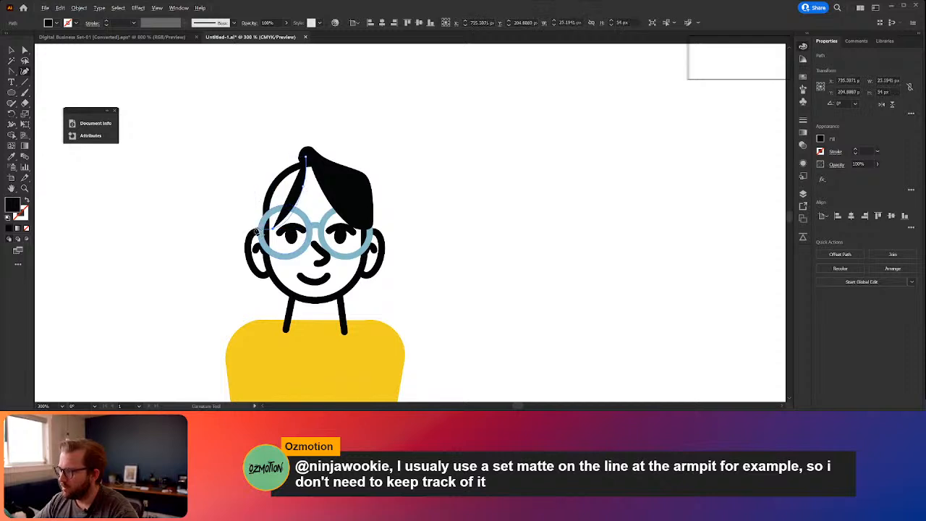
drag(256, 230, 255, 215)
click(254, 197)
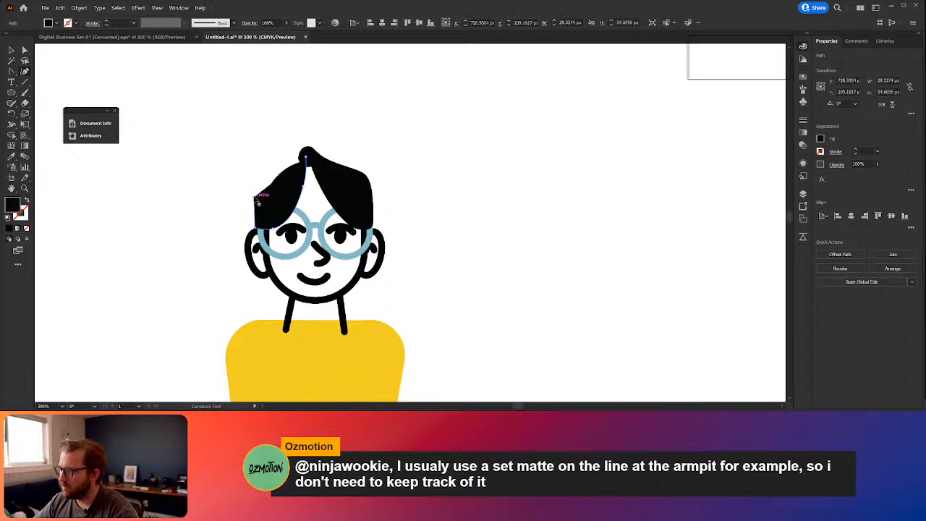
click(291, 161)
click(306, 158)
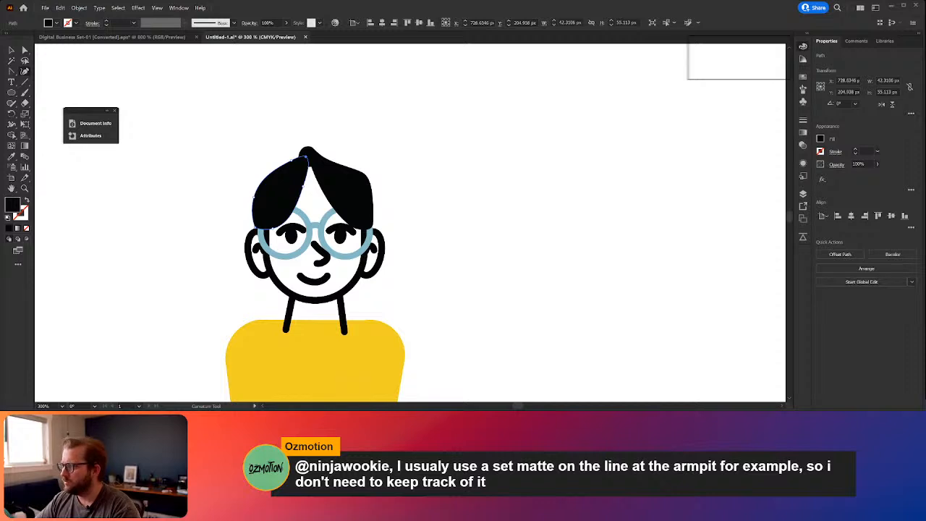
Step: Reshape the new hair section's inner edge into a diagonal fringe that crosses the forehead and overlaps the first hair section
click(498, 291)
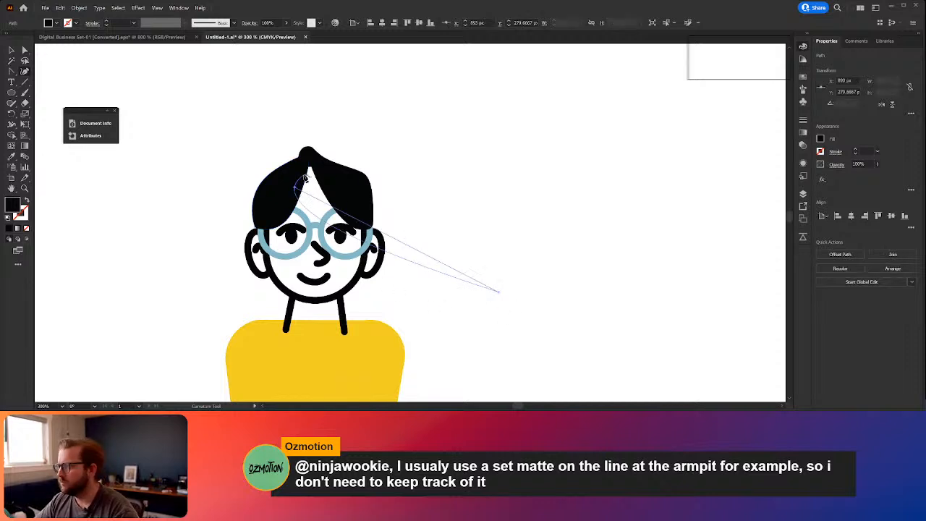
key(Escape)
key(a)
click(309, 168)
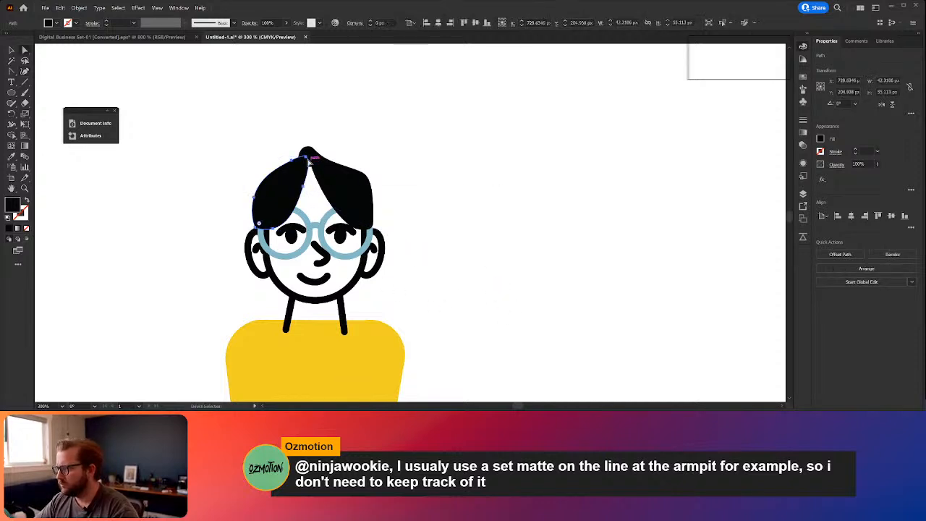
mouse_move(309, 163)
mouse_down()
mouse_move(313, 186)
mouse_move(314, 170)
mouse_move(300, 178)
mouse_up()
drag(311, 175, 325, 177)
click(273, 229)
mouse_move(272, 230)
mouse_down()
mouse_move(284, 207)
mouse_move(289, 214)
mouse_move(274, 224)
mouse_up()
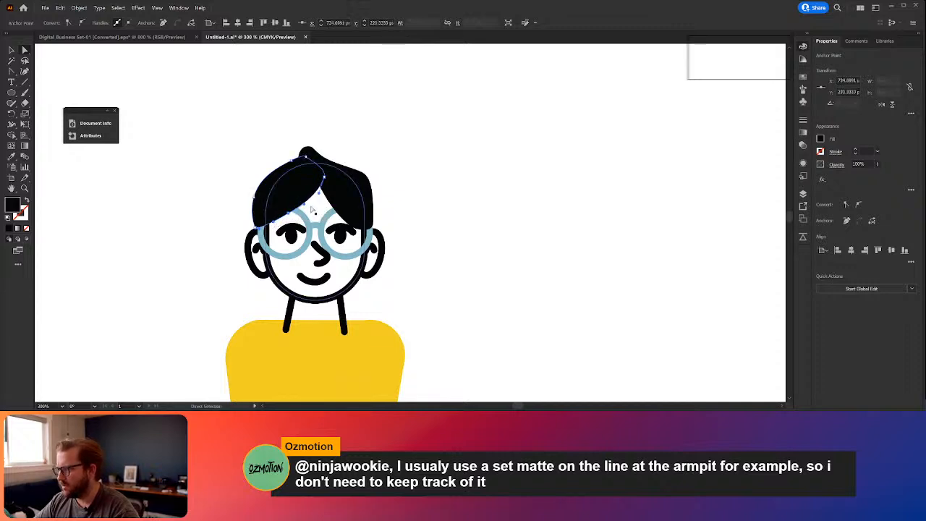
drag(324, 177, 332, 178)
click(461, 238)
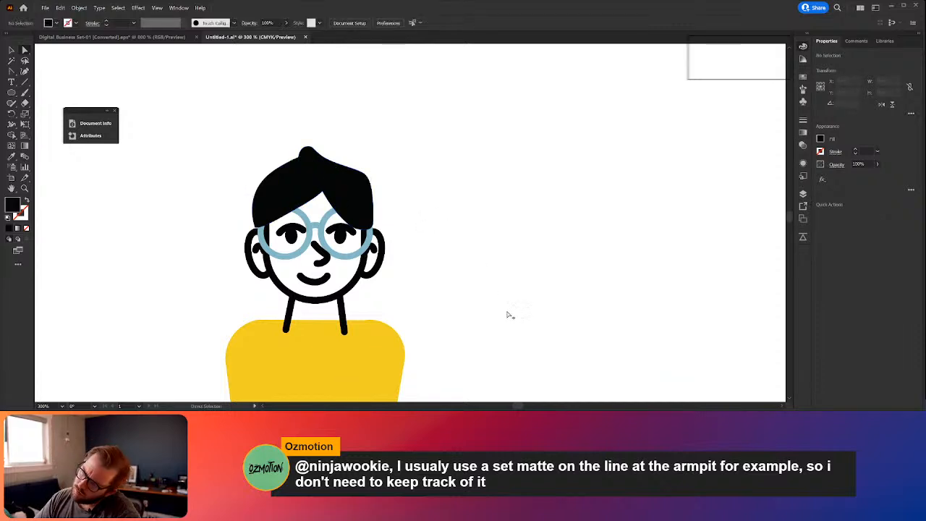
Step: Send both hair sections behind the glasses frame
scroll(508, 315, down, 2)
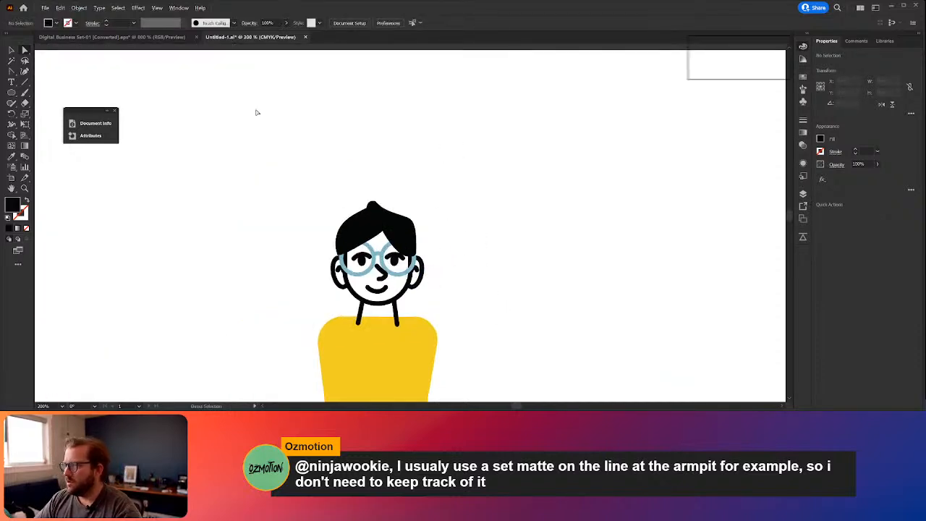
click(353, 239)
key(v)
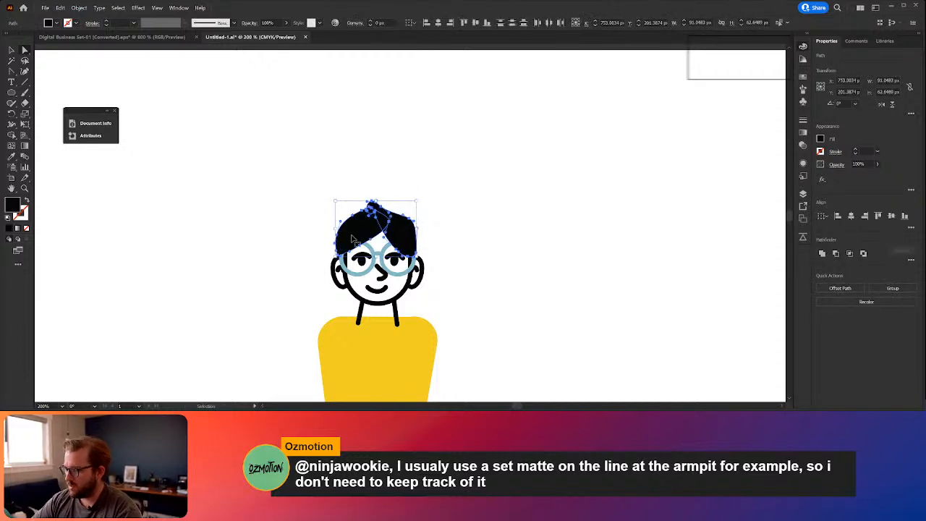
click(517, 239)
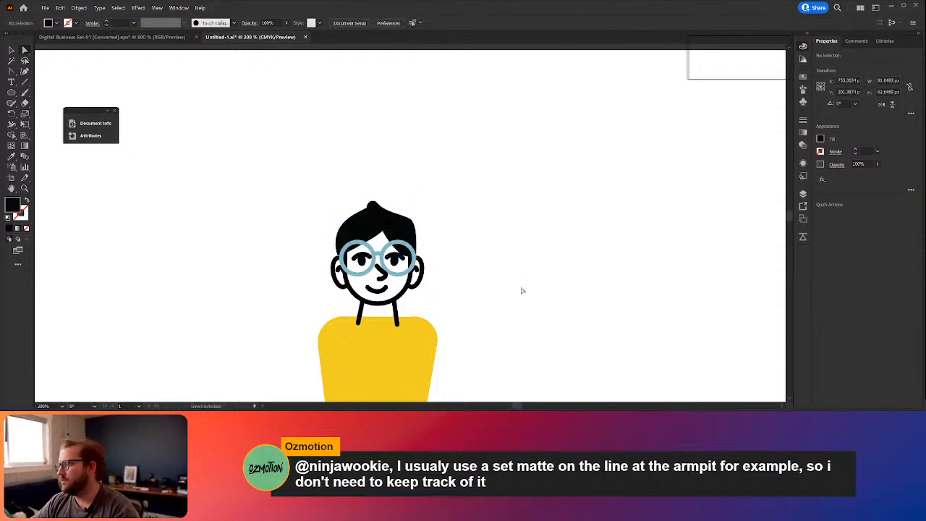
drag(504, 339, 407, 310)
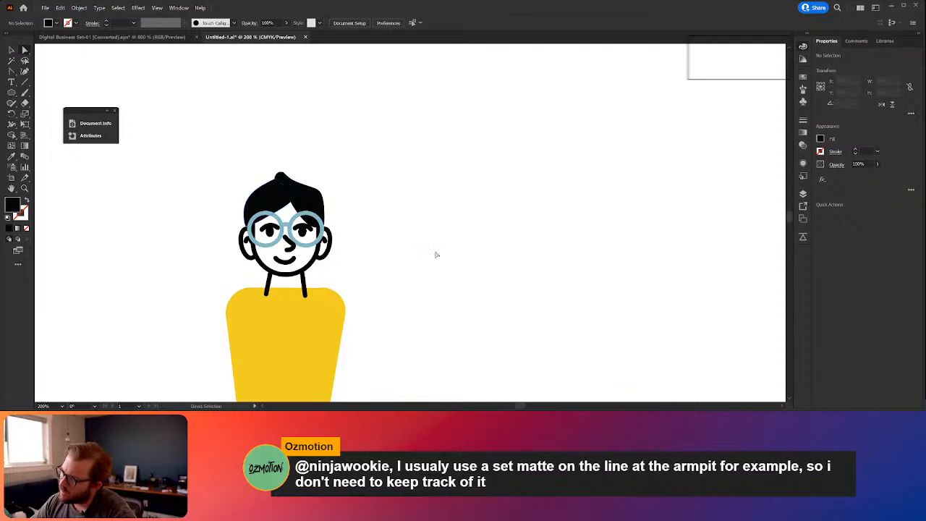
Step: Switch to the Digital Business Set-01 document, leave isolation mode, and examine the hairstyles of the figures in its lower rows
click(112, 37)
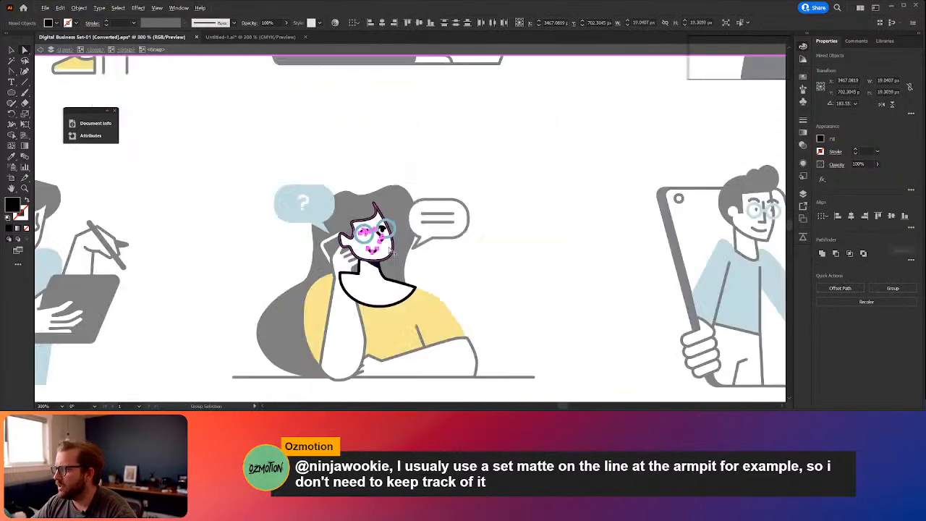
click(41, 49)
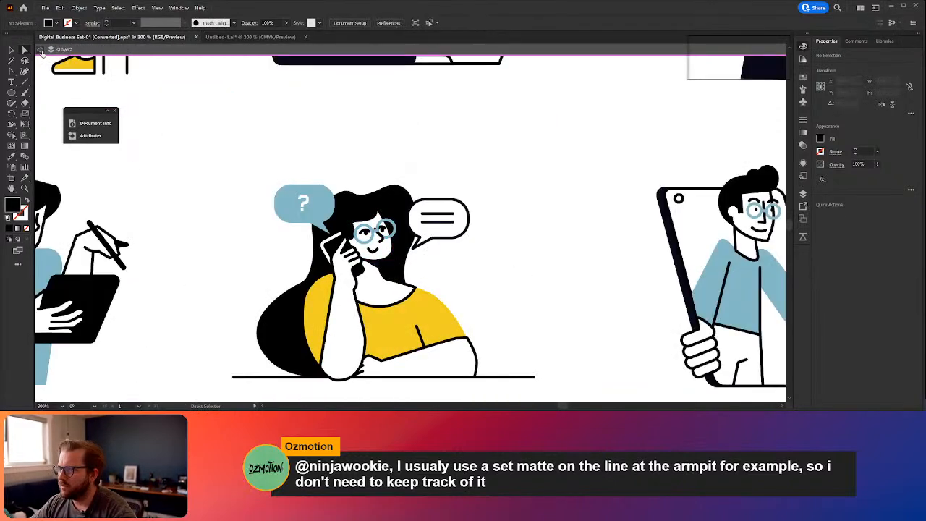
click(41, 50)
key(ctrl+minus)
key(ctrl+minus)
drag(346, 216, 418, 288)
drag(343, 314, 335, 296)
drag(527, 303, 309, 281)
drag(524, 285, 518, 137)
drag(424, 240, 483, 182)
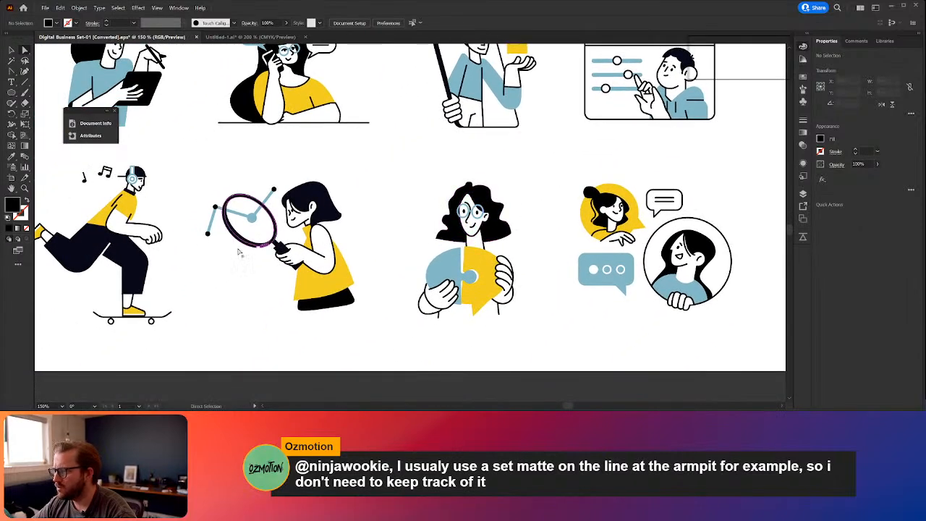
drag(211, 241, 286, 250)
key(v)
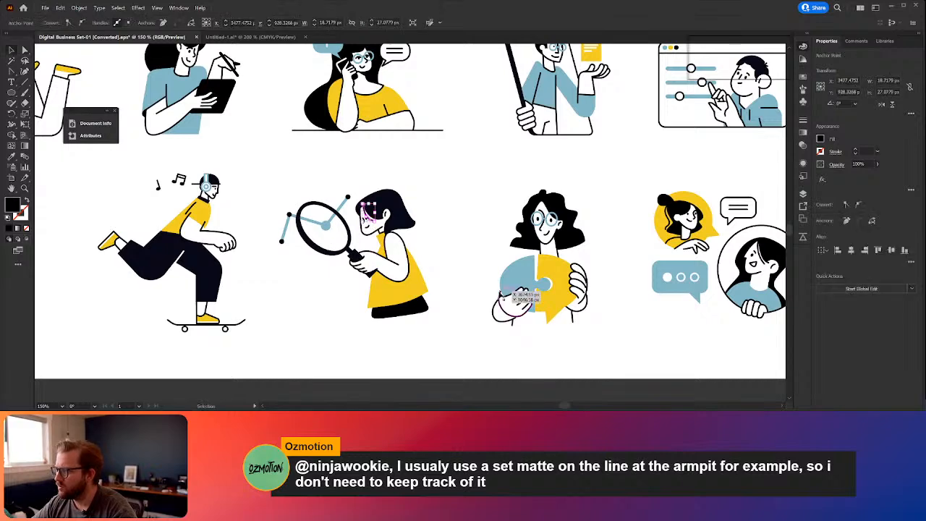
click(466, 273)
Step: Examine the hairstyles across the rest of the reference set, and select the curly-haired figure holding the puzzle pieces
drag(95, 217, 684, 250)
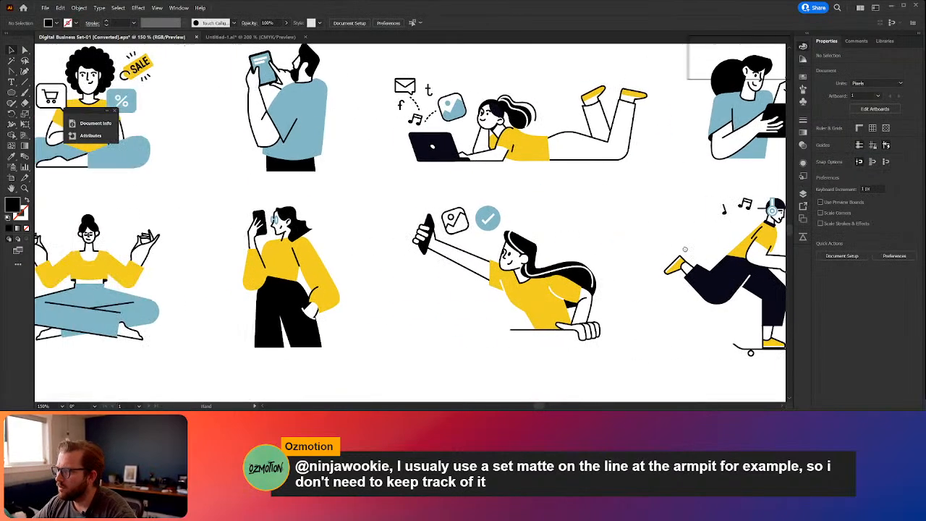
drag(436, 276, 517, 312)
drag(325, 293, 462, 271)
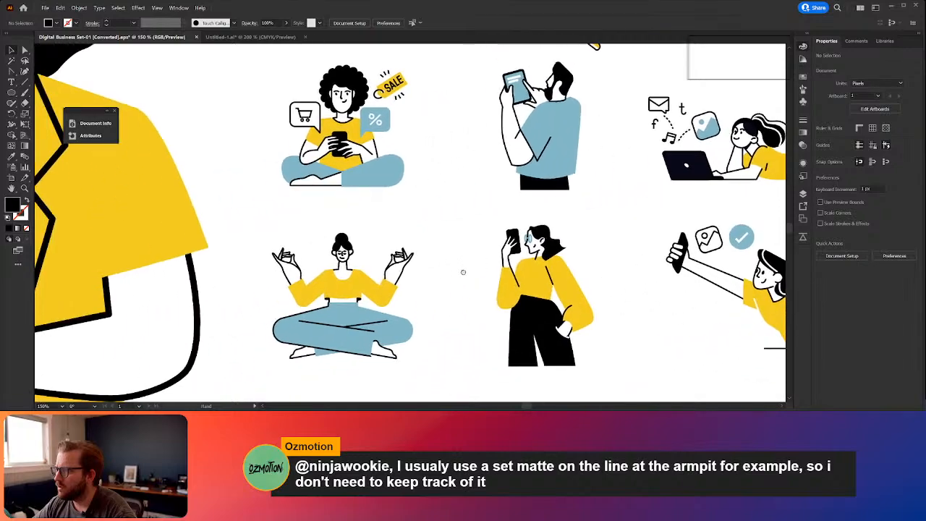
drag(266, 279, 571, 387)
drag(452, 210, 301, 425)
drag(526, 385, 261, 373)
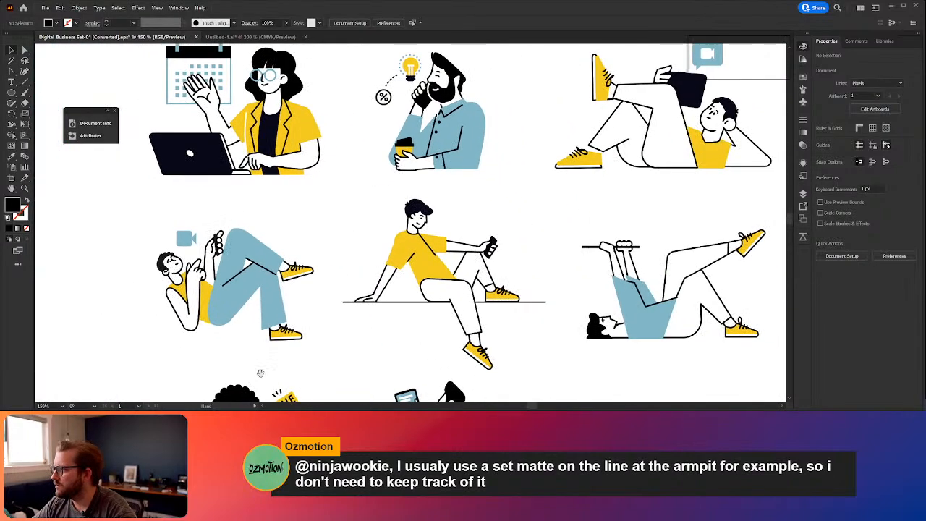
drag(469, 323, 170, 306)
drag(265, 309, 250, 331)
drag(470, 303, 94, 304)
drag(472, 320, 239, 100)
drag(411, 308, 385, 140)
drag(372, 245, 475, 231)
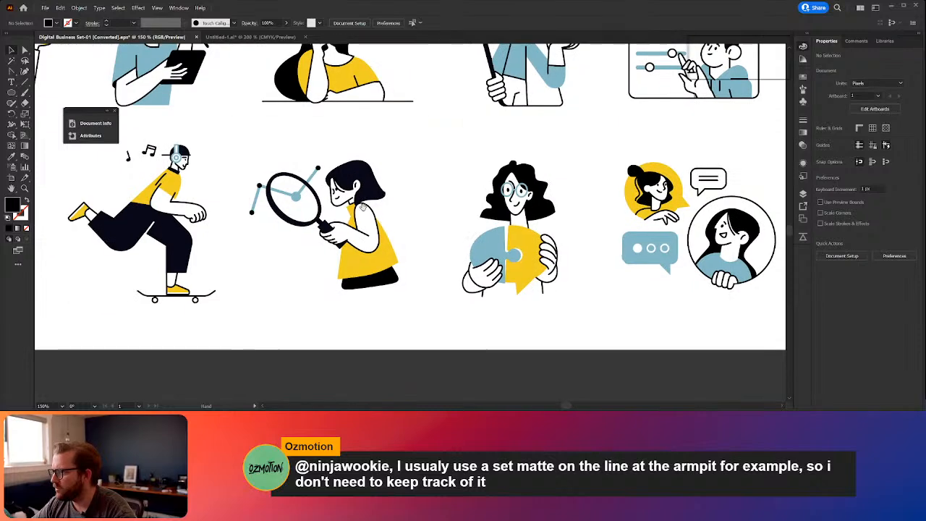
click(361, 238)
click(488, 238)
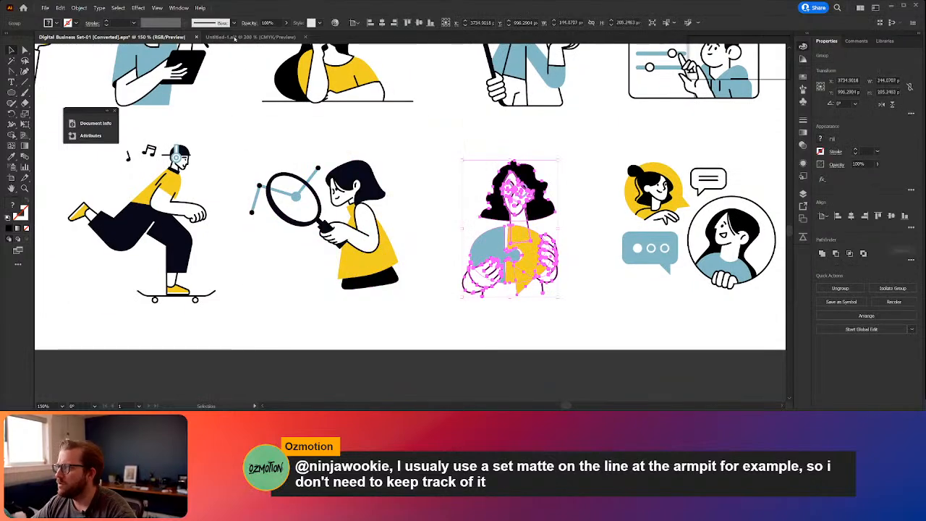
Step: Return to the Untitled-1.ai drawing and move the diagonal fringe section off the head to the empty area beside the character
key(ctrl+Tab)
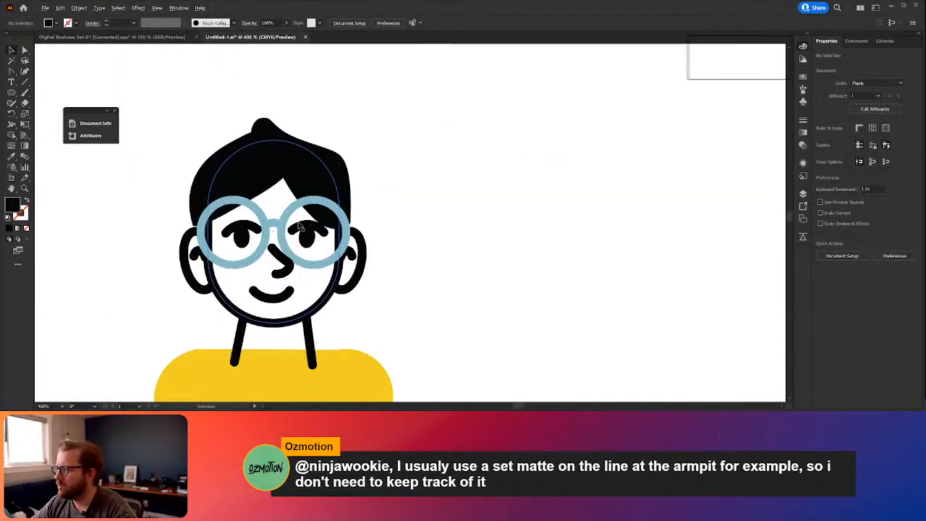
click(307, 182)
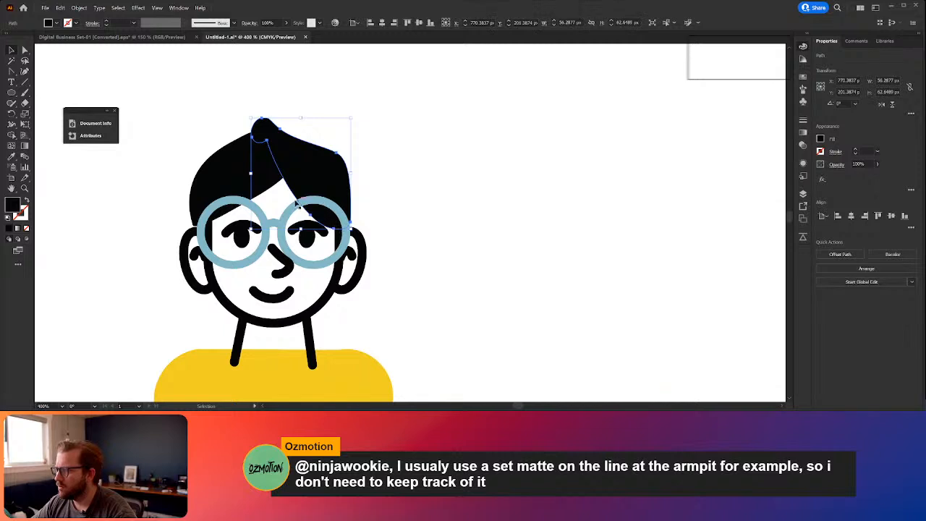
drag(255, 179, 121, 188)
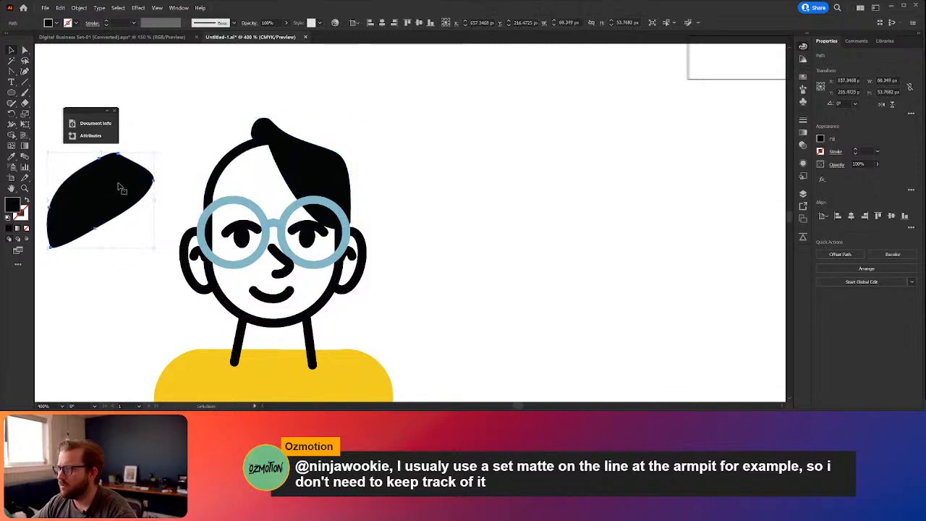
Step: Draw a curved hair strand from the parting down to the glasses and match its style to the head outline's 5 pt black stroke
click(24, 70)
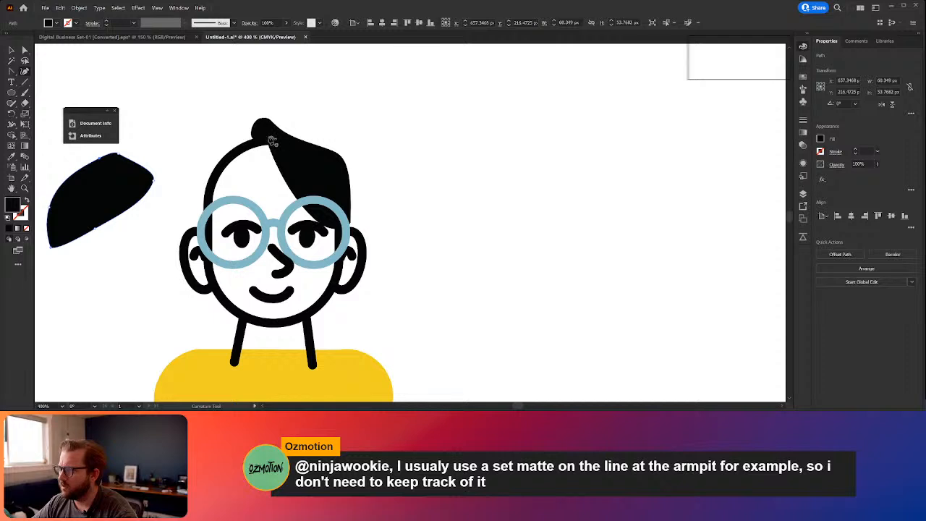
click(269, 137)
click(295, 231)
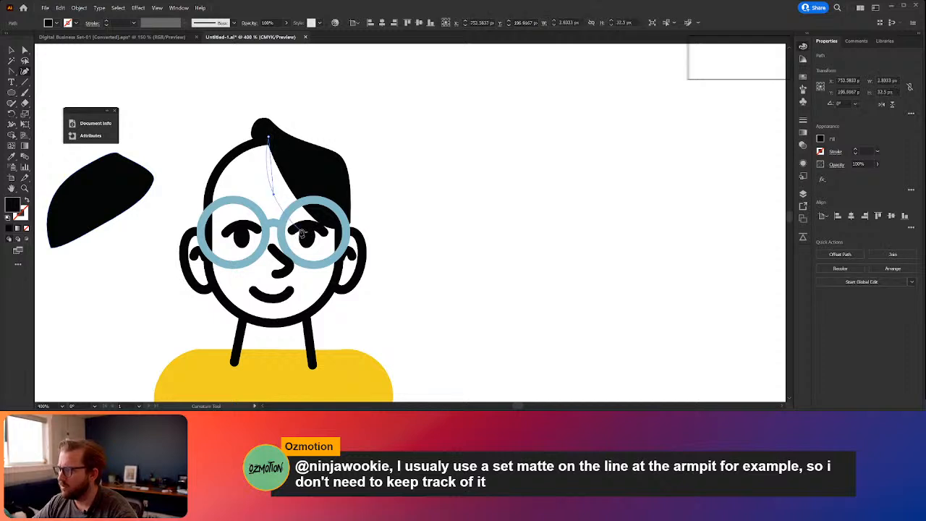
click(291, 228)
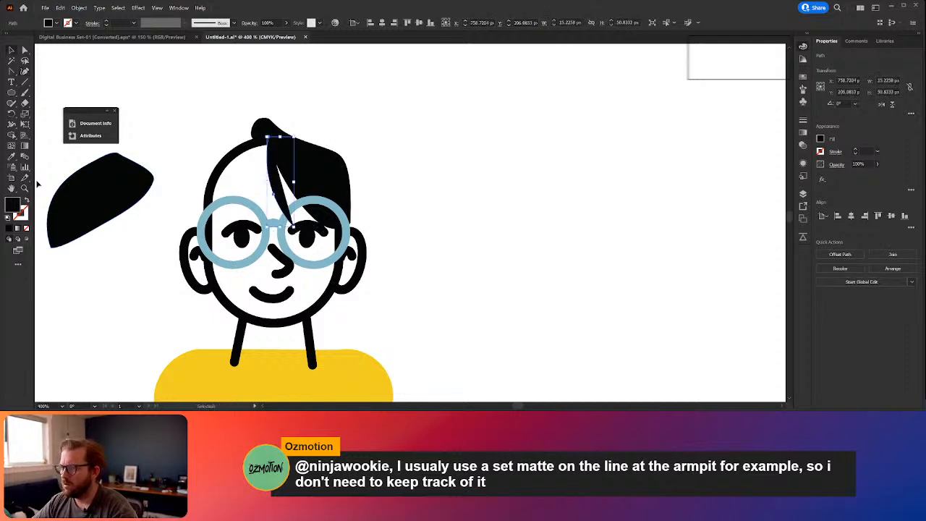
key(i)
click(272, 289)
key(v)
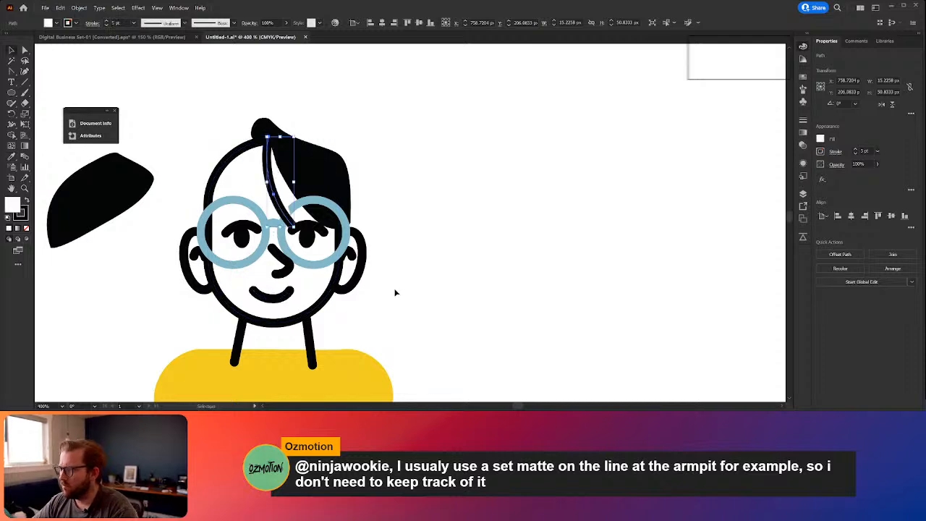
Step: Rotate the hair strand by about 3° and position its upper end at the parting, just beside the swept section
click(269, 189)
mouse_move(270, 188)
mouse_down()
mouse_move(283, 189)
mouse_move(278, 183)
mouse_up()
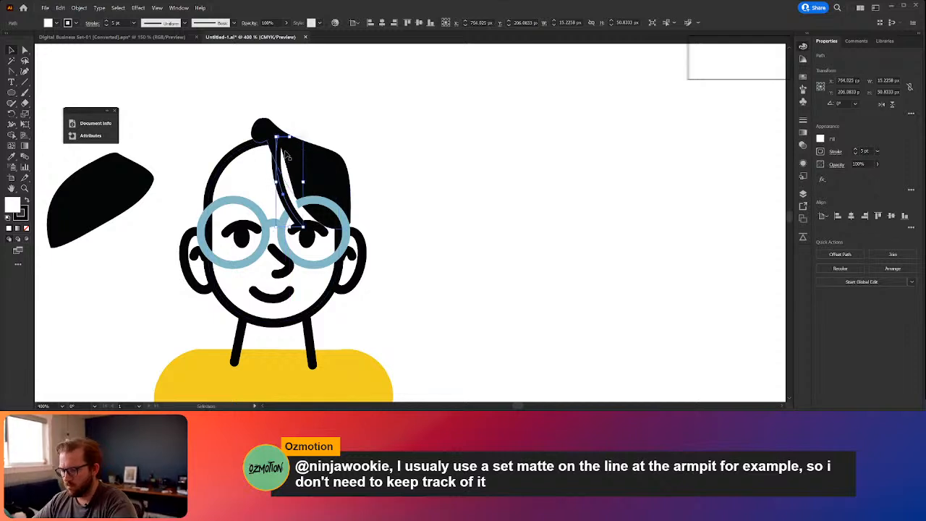
key(r)
mouse_move(300, 195)
mouse_down()
mouse_move(326, 193)
mouse_move(304, 188)
mouse_up()
key(v)
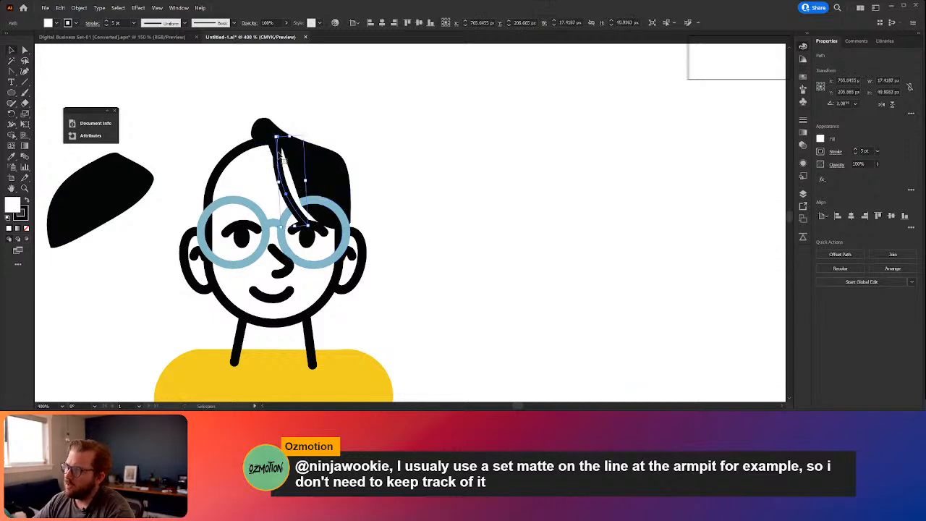
drag(282, 157, 274, 157)
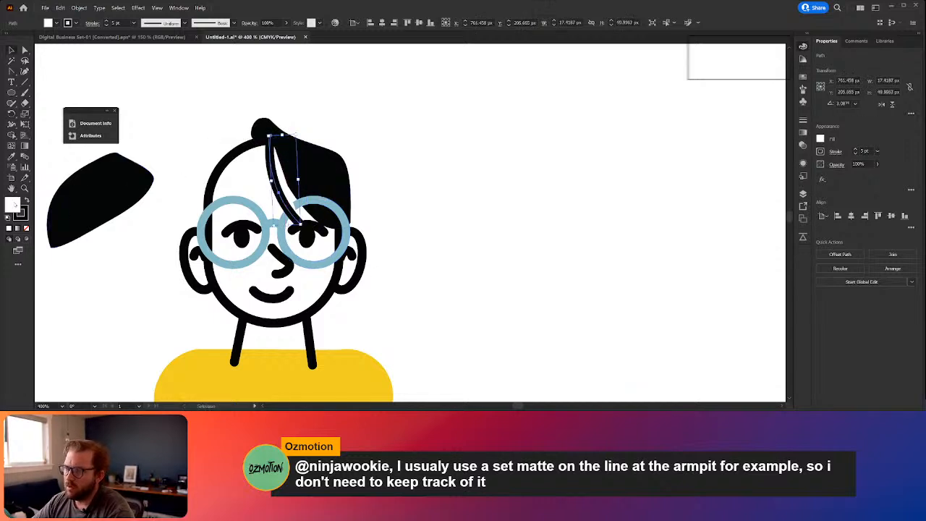
Step: Remove the fill from the hair strand, keeping its 5 pt black stroke, and deselect it
key(slash)
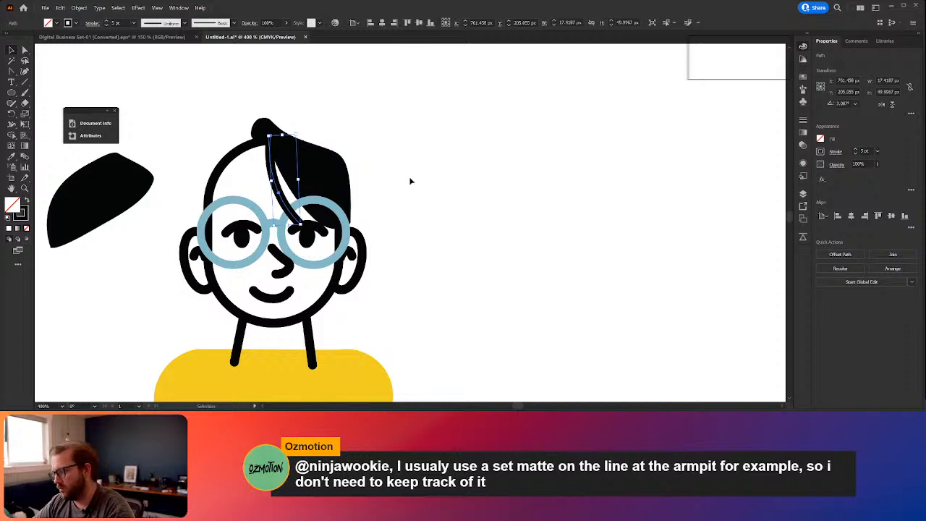
click(438, 182)
click(282, 196)
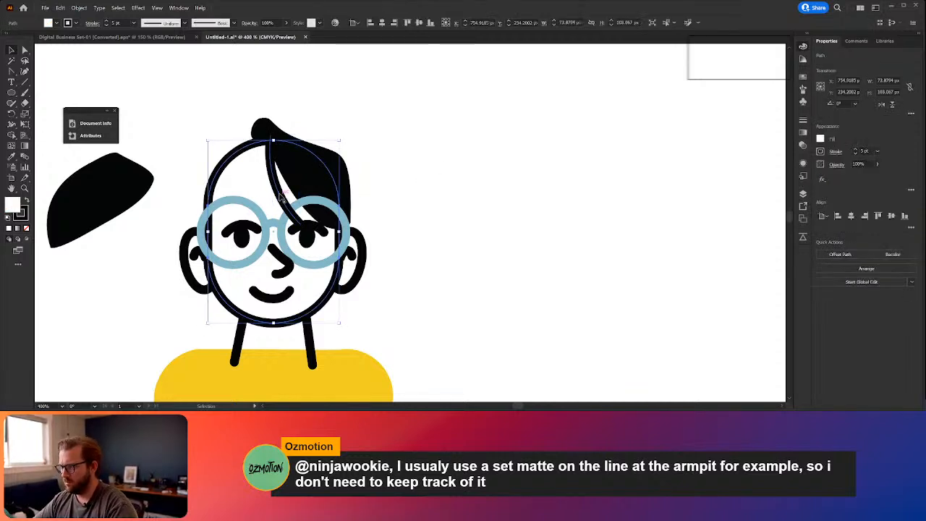
click(279, 194)
key(a)
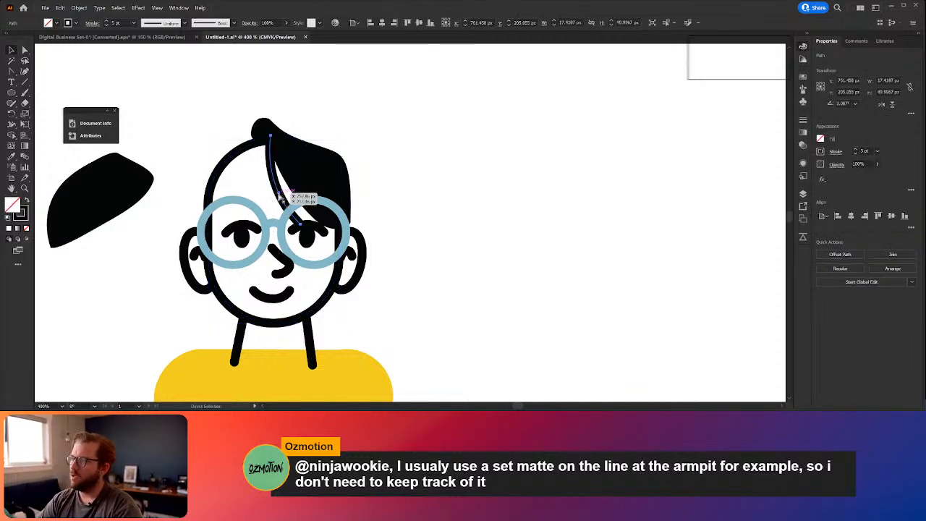
key(v)
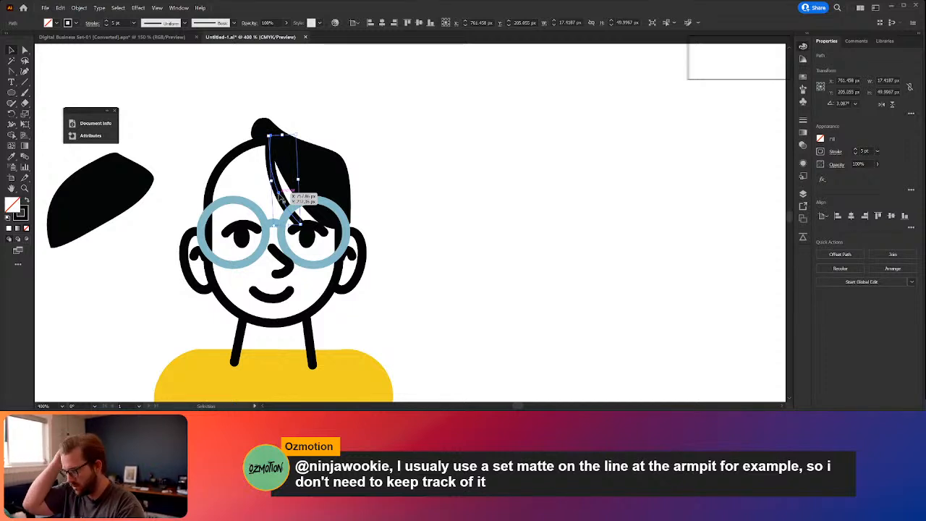
click(449, 175)
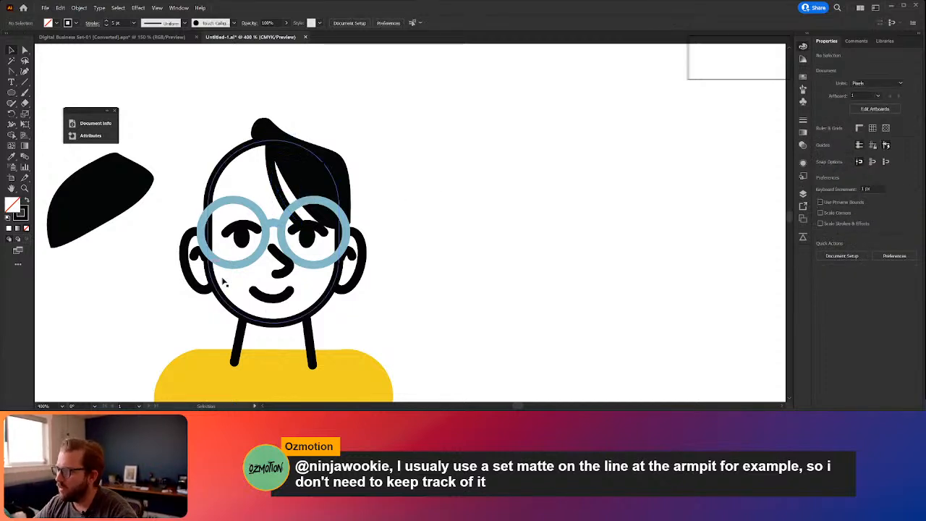
Step: Reshape the swept hair section's tuft and upper edge into a simpler, rounder outline
click(308, 167)
key(a)
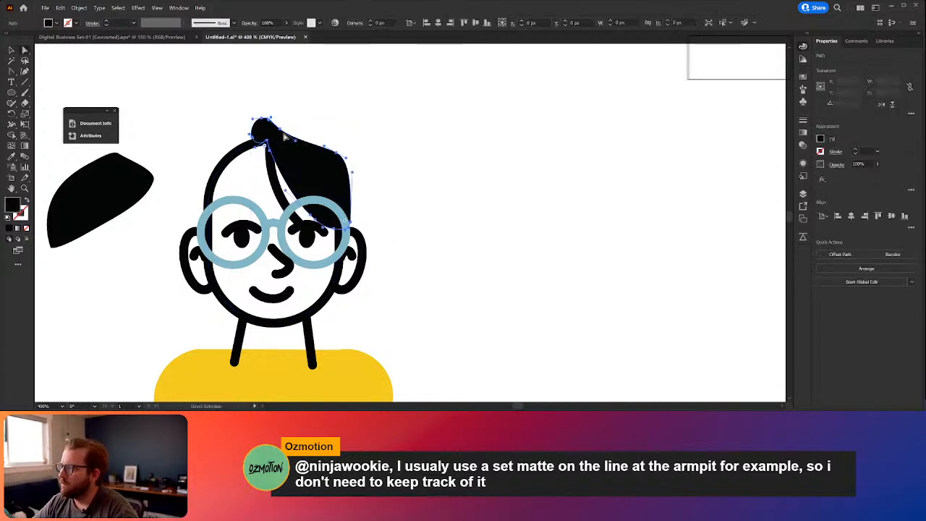
mouse_move(280, 129)
mouse_down()
mouse_move(291, 133)
mouse_move(261, 125)
mouse_move(297, 131)
mouse_up()
key(ctrl+z)
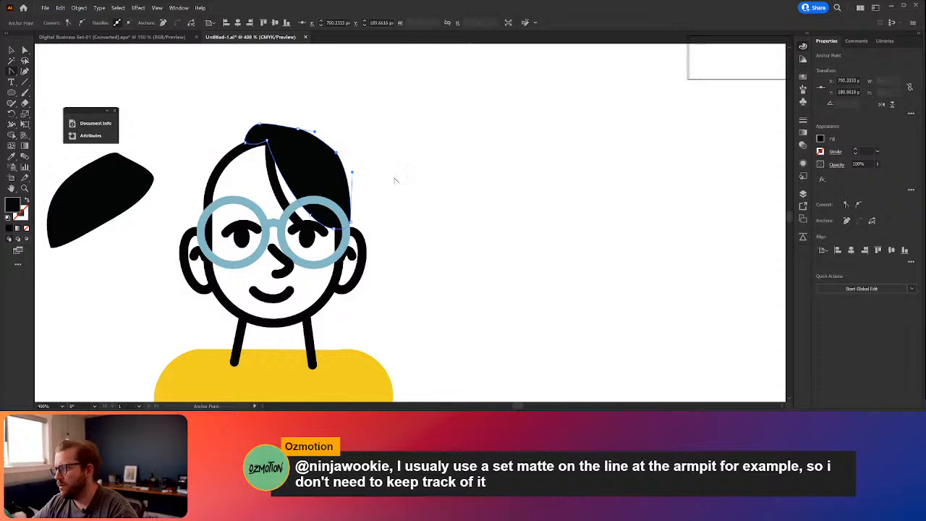
key(v)
click(559, 220)
Step: Raise the hair tuft into a small peak with a dip behind it and remove the next anchor point along the upper edge
key(a)
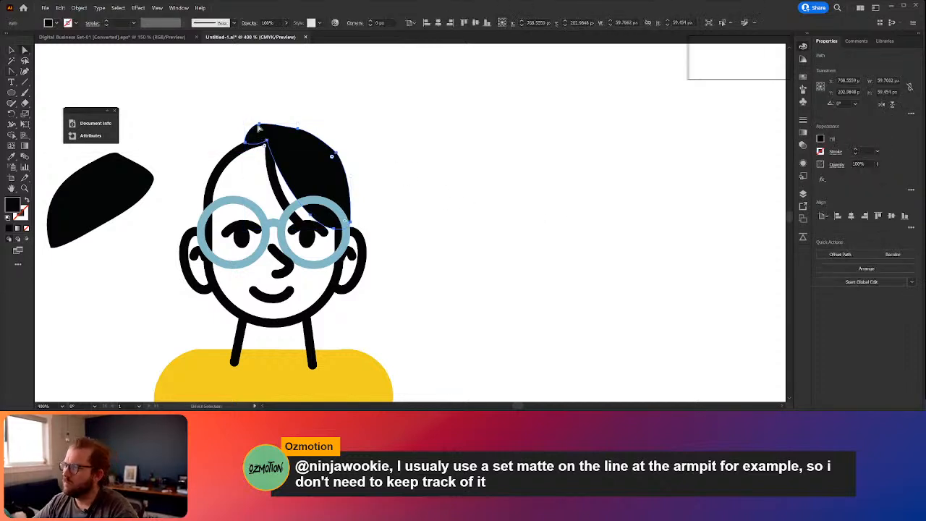
mouse_move(255, 129)
mouse_down()
mouse_move(272, 118)
mouse_move(267, 125)
mouse_up()
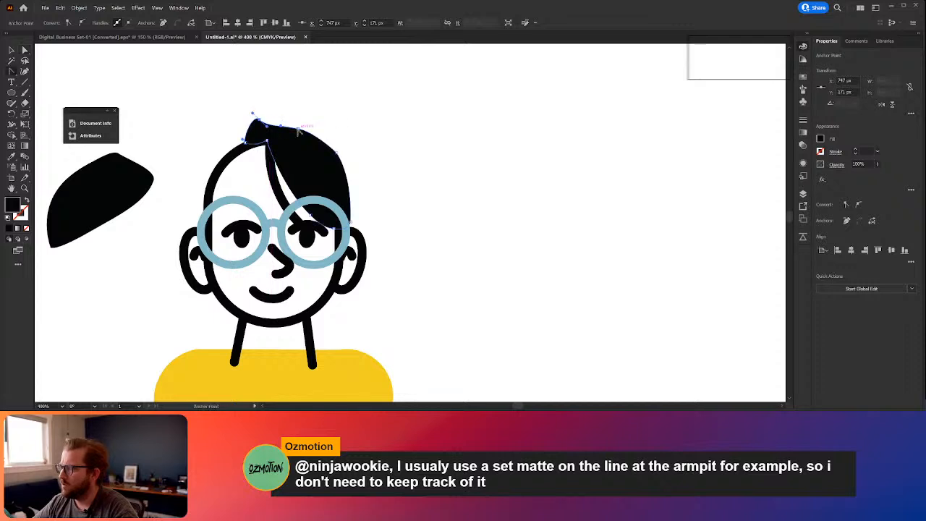
click(298, 130)
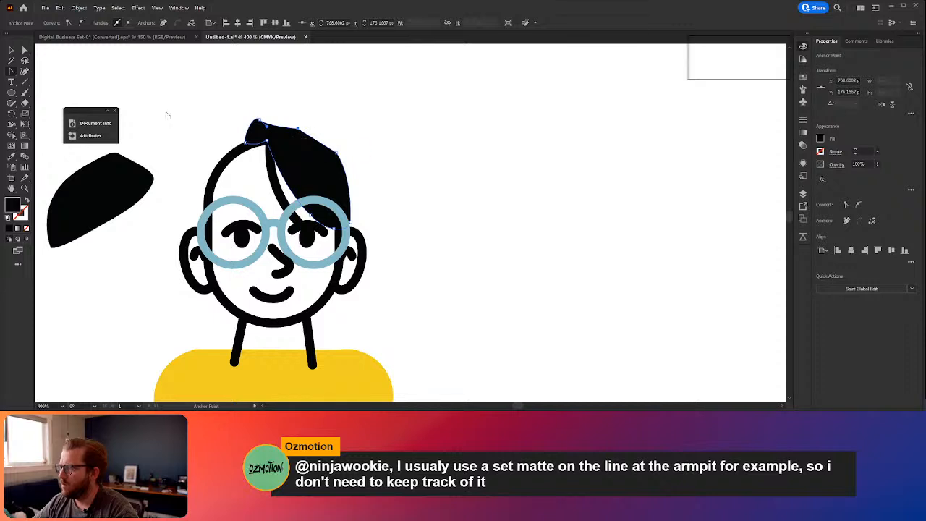
click(299, 130)
key(a)
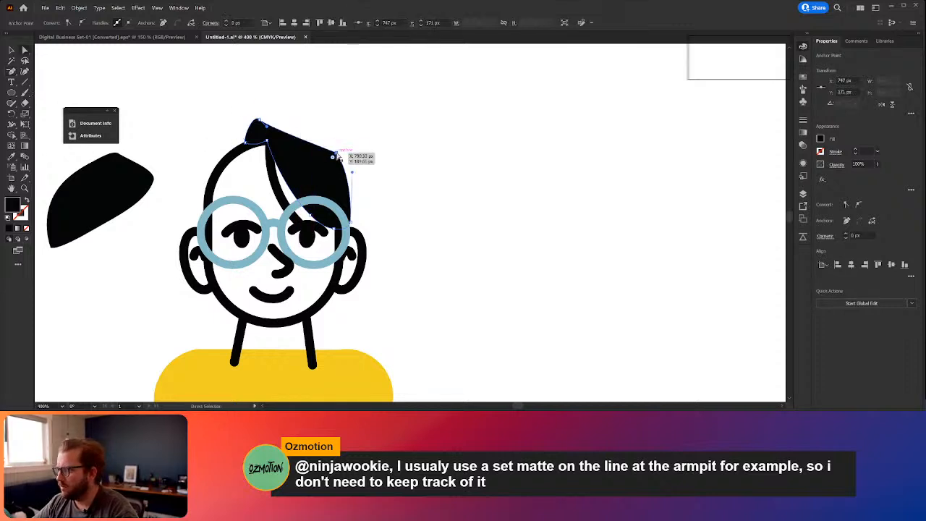
Step: Move the swept section's upper corner anchor outward to 784 px, 184 px and smooth it to round the crown
click(336, 156)
mouse_move(336, 155)
mouse_down()
mouse_move(314, 132)
mouse_move(327, 142)
mouse_up()
key(shift+c)
key(v)
click(332, 144)
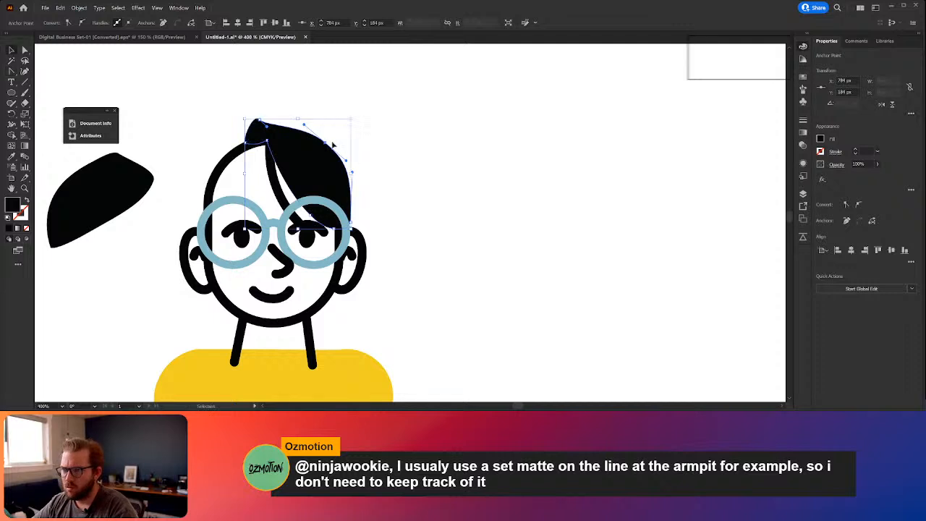
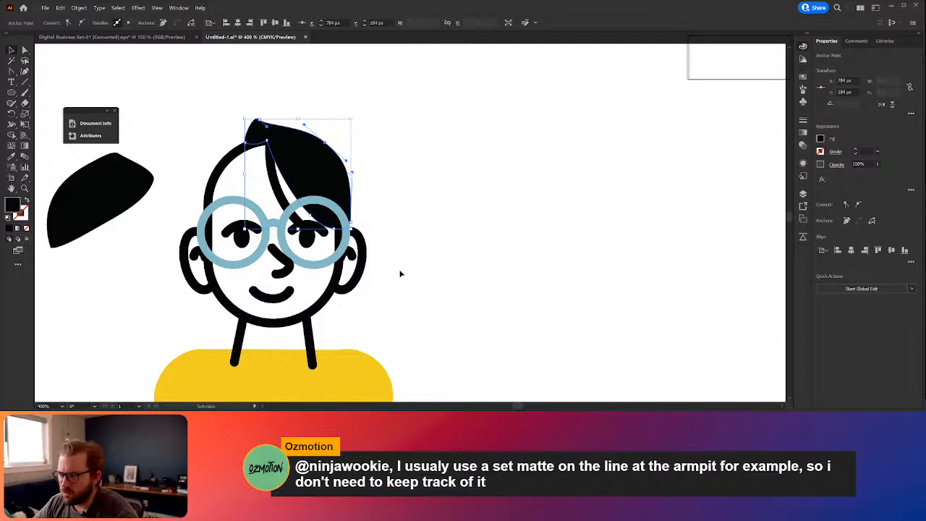
Step: Delete the discarded fringe section lying beside the character
click(434, 280)
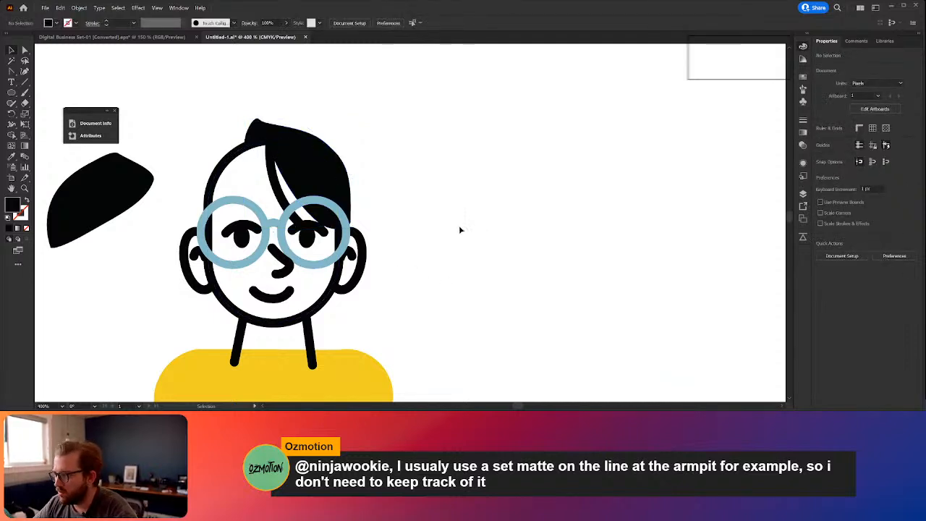
click(108, 202)
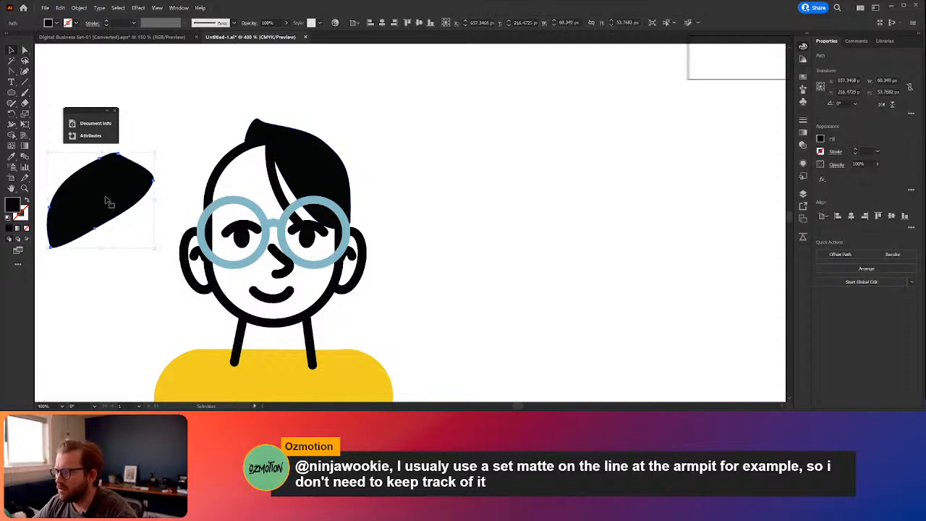
key(Delete)
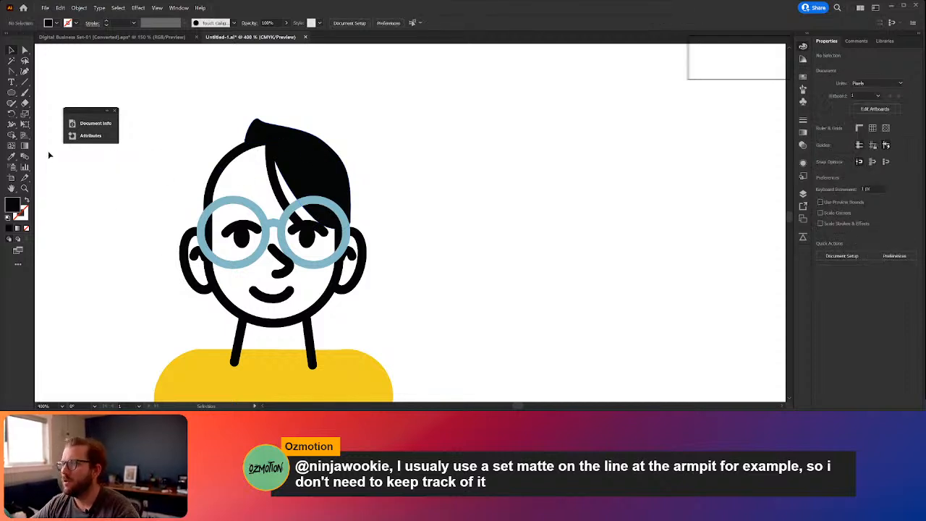
Step: Draw a closed black hair section about 49 by 56 px with the Curvature tool, sweeping from the parting across the forehead to the bare-side ear
click(25, 72)
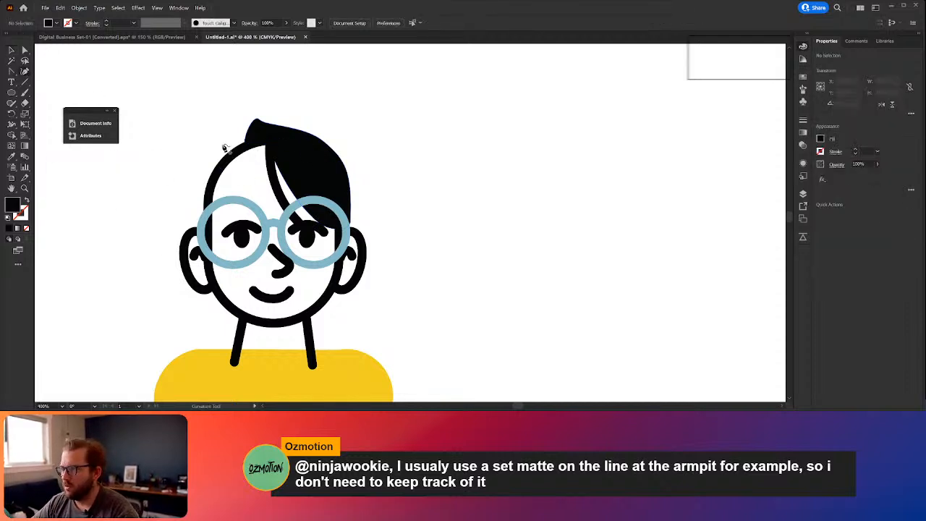
click(269, 135)
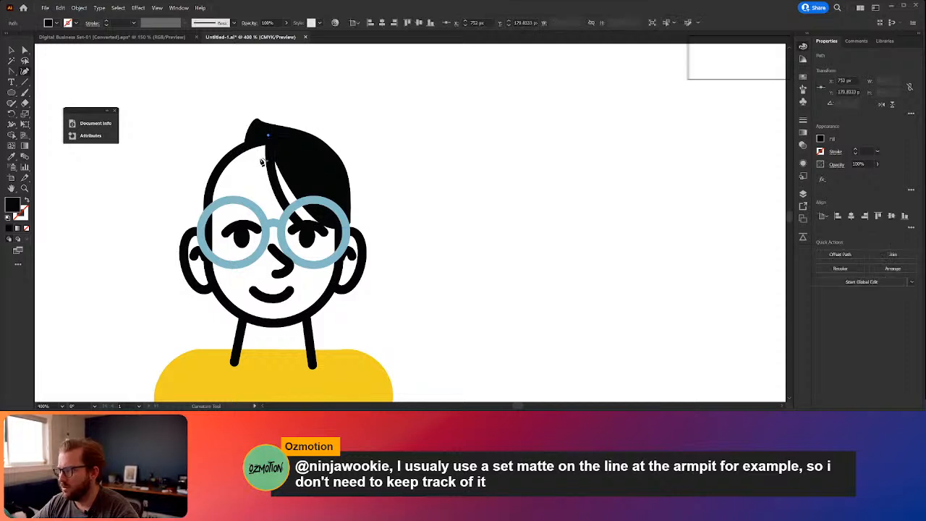
click(241, 191)
click(206, 229)
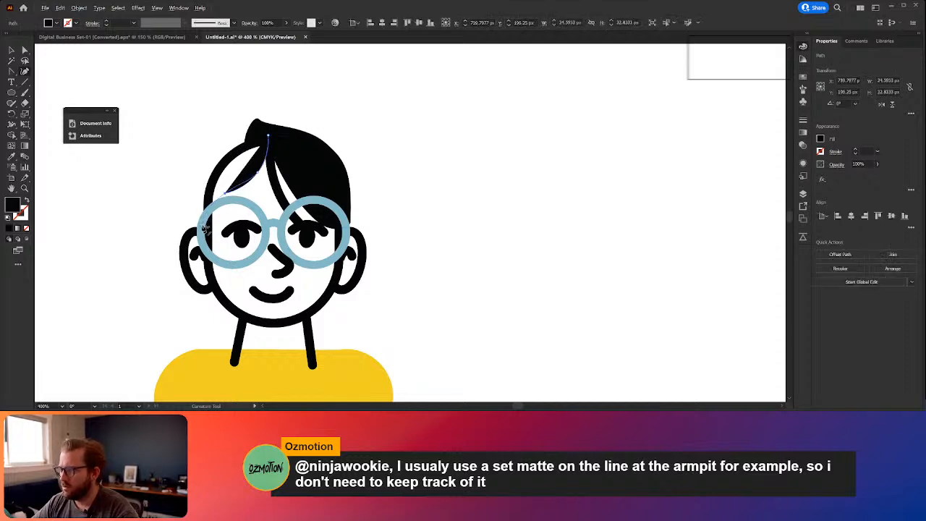
click(191, 225)
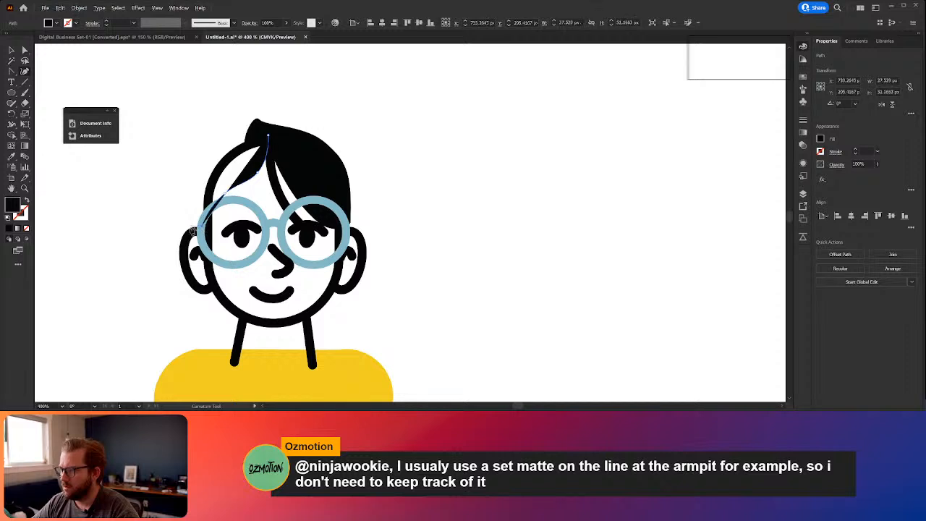
click(188, 234)
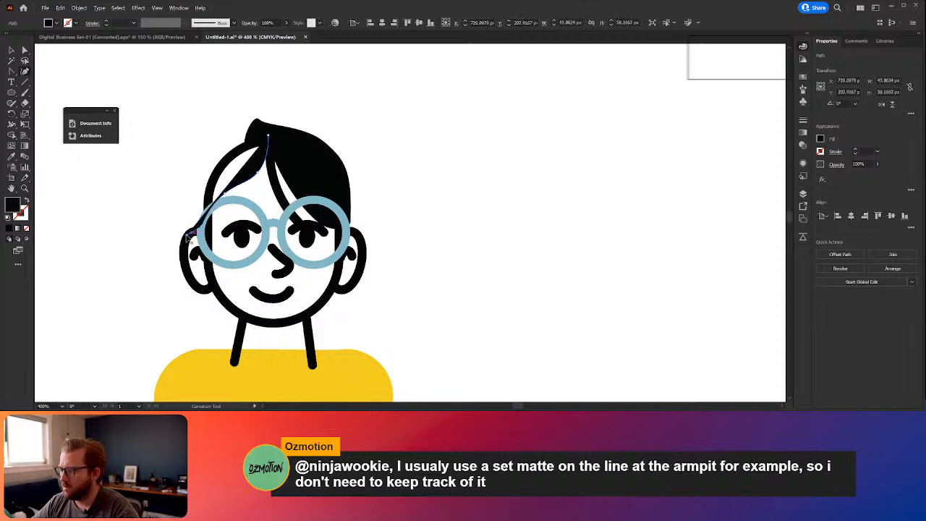
click(189, 189)
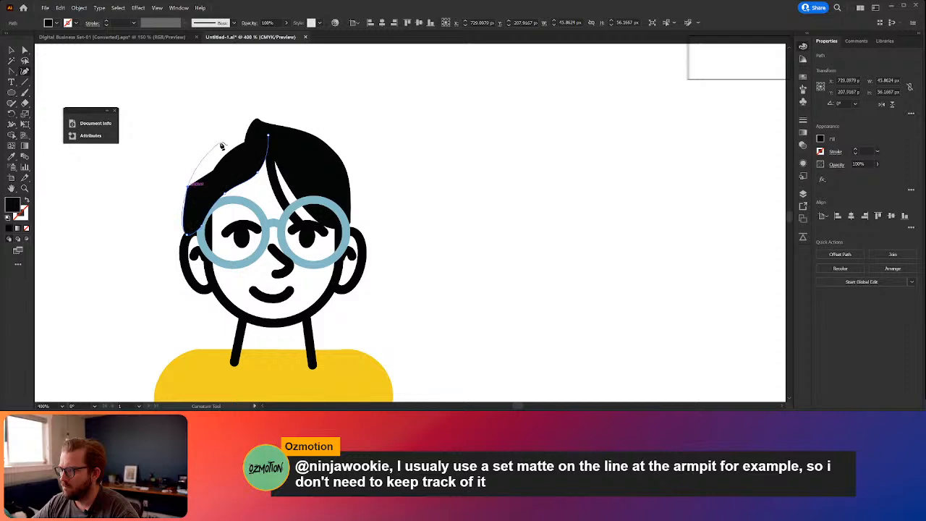
click(265, 135)
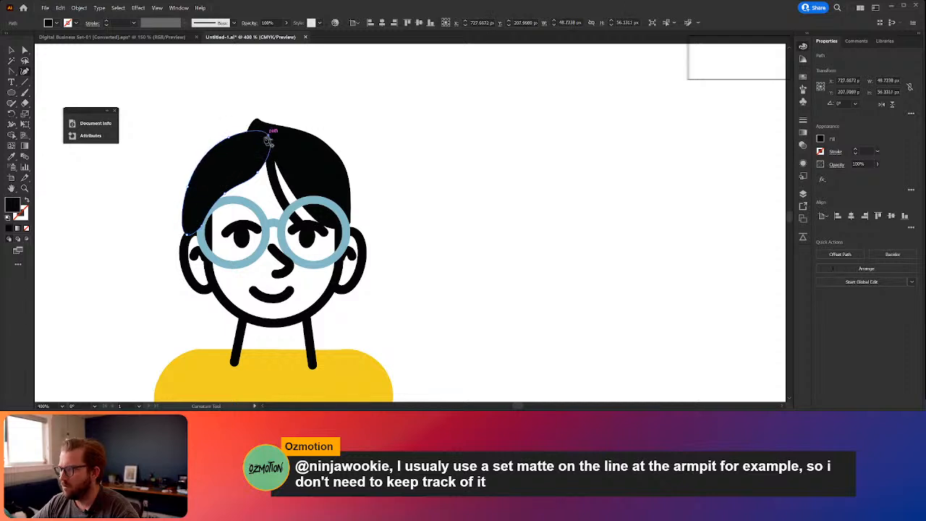
key(v)
click(455, 231)
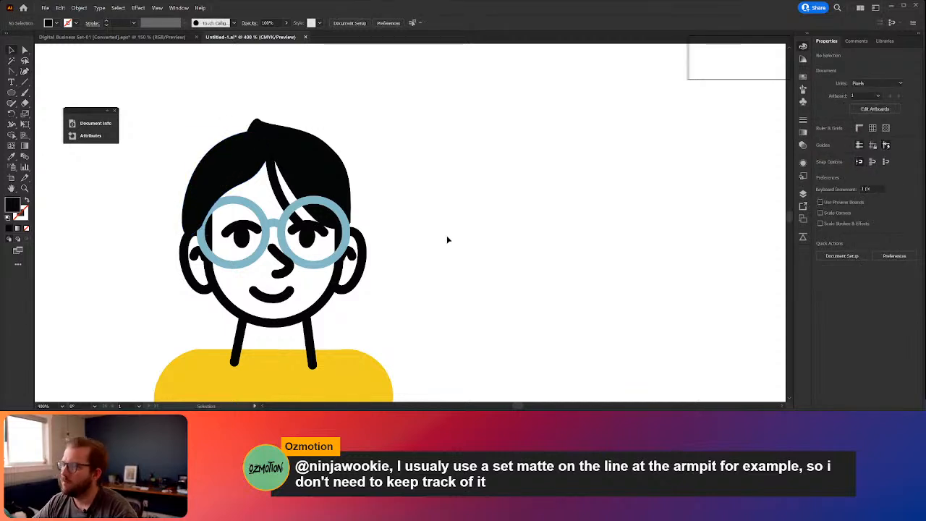
Step: Start a black back-hair shape about 116 by 67 px with the Curvature tool, from the left temple past the ear and across a flared hem
click(24, 71)
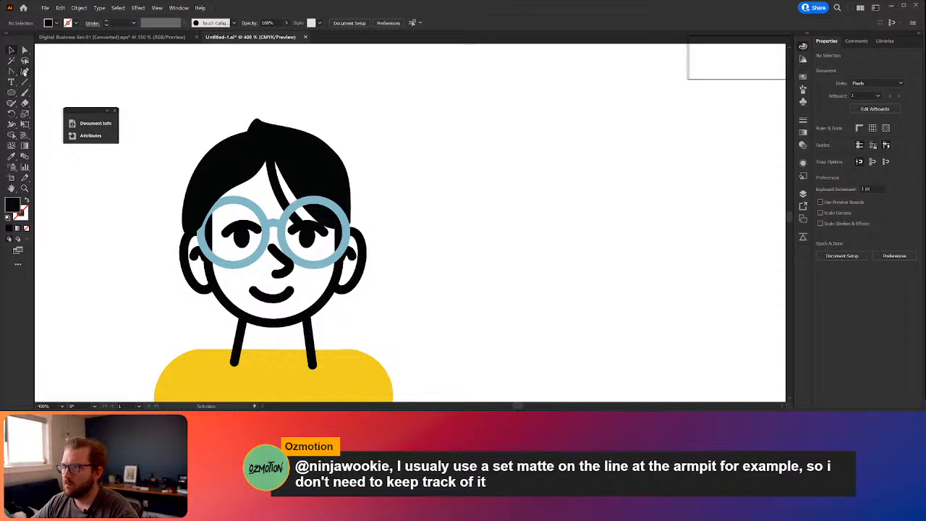
click(192, 224)
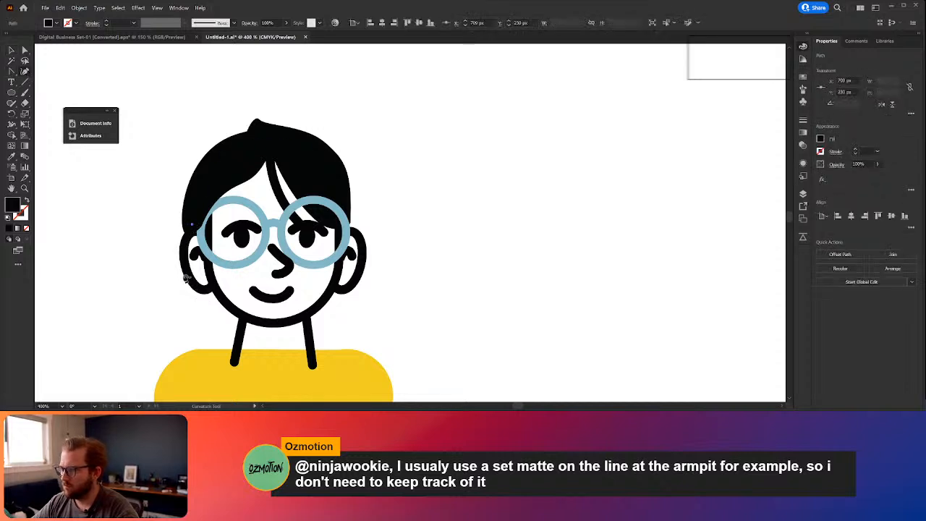
click(201, 308)
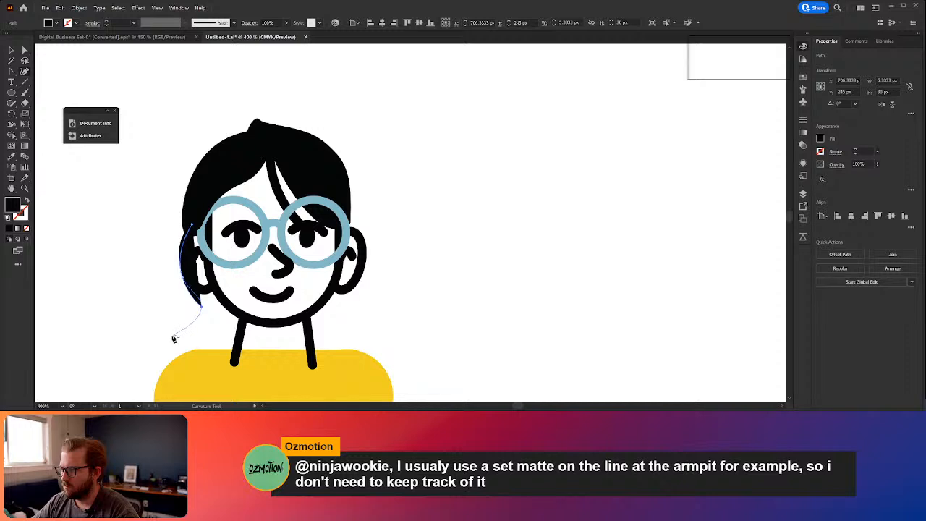
click(165, 333)
click(269, 345)
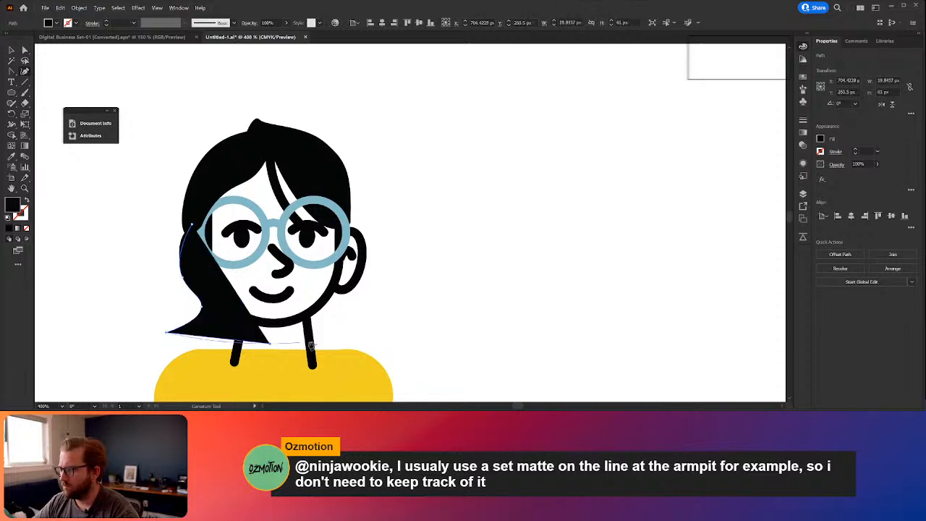
click(364, 337)
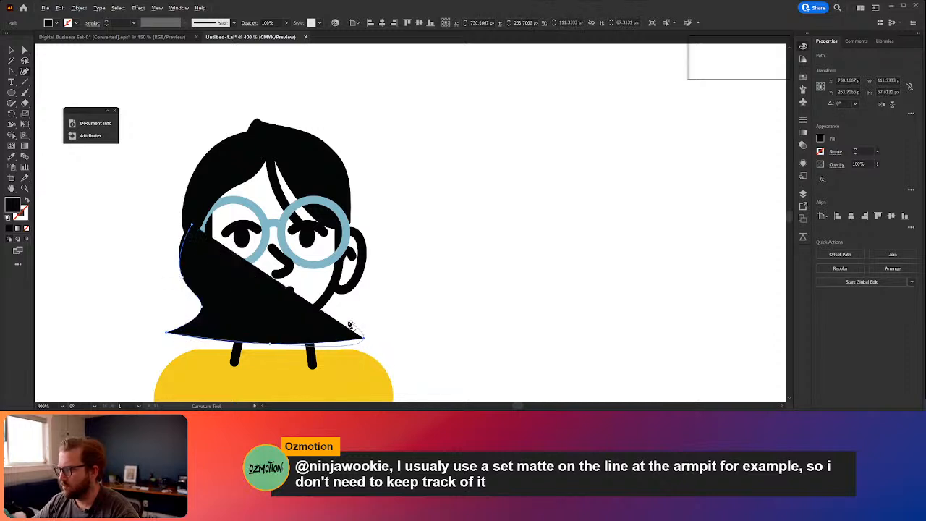
key(ctrl+z)
click(372, 338)
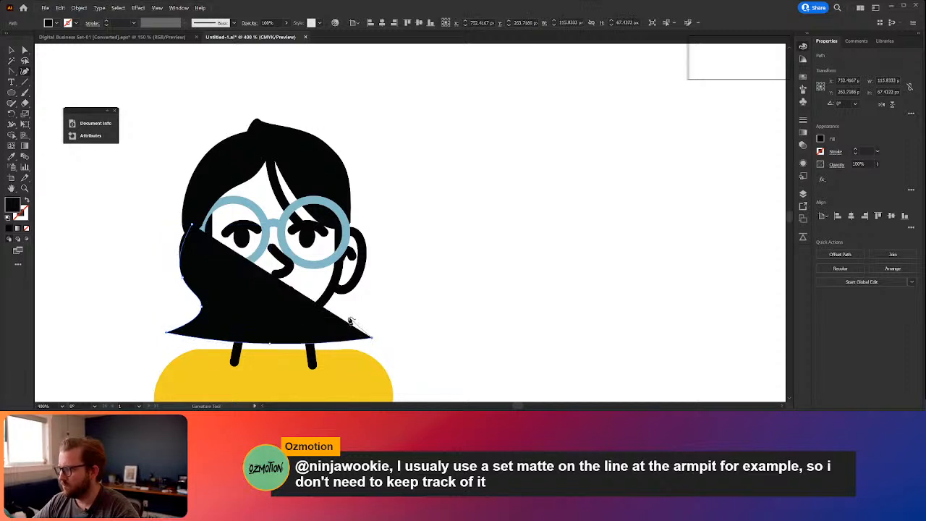
Step: Continue the back-hair outline up past the right ear and over the forehead, bringing the shape to about 98 px tall
click(361, 276)
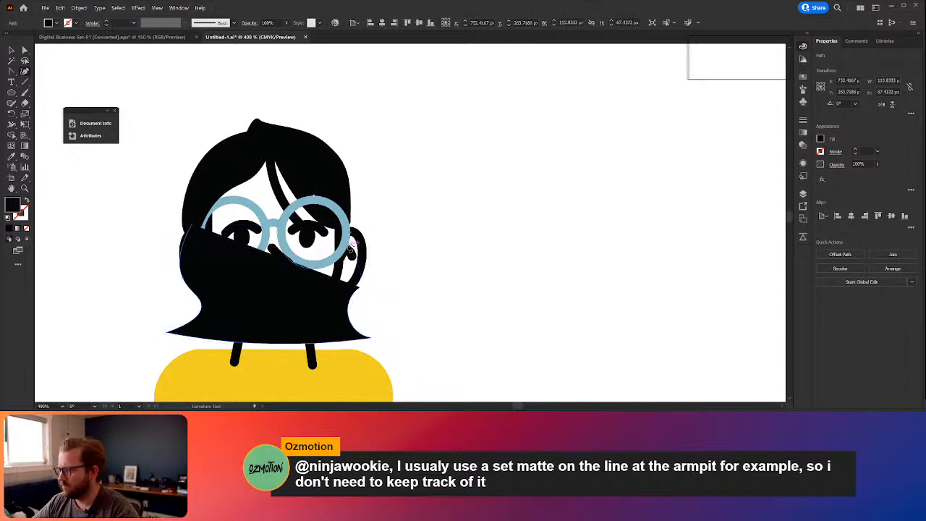
click(350, 231)
key(ctrl+z)
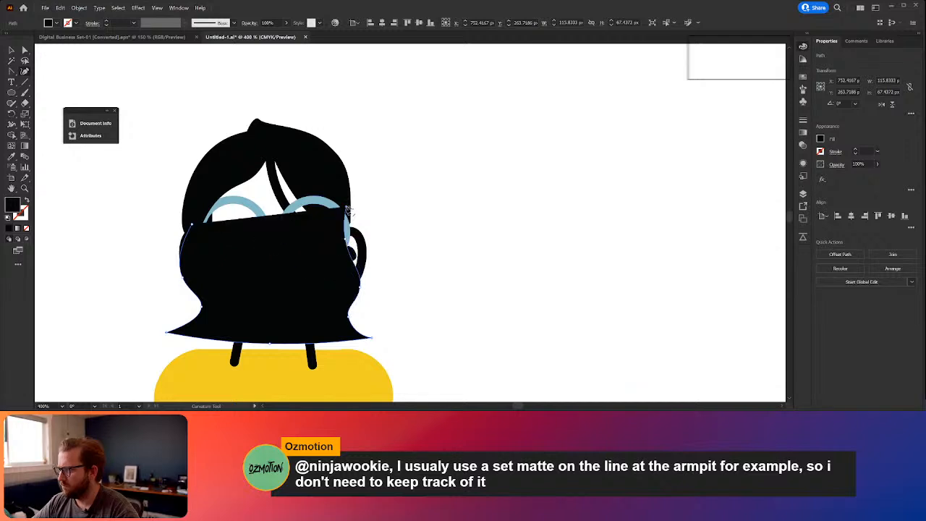
click(287, 171)
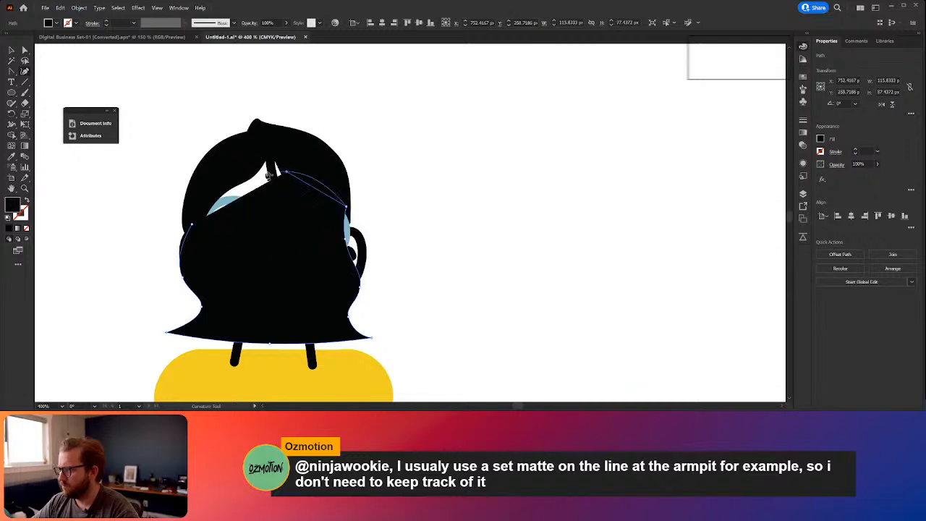
click(209, 197)
key(v)
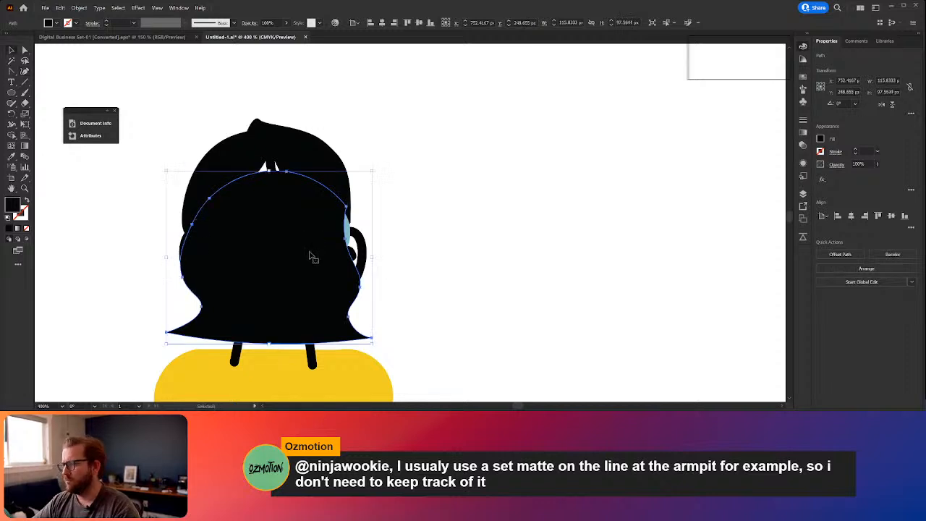
Step: Send the back-hair shape backward in the stacking order until it sits behind the face, ears and neck
key(a)
key(ctrl+[)
key(ctrl+[)
key(ctrl+[)
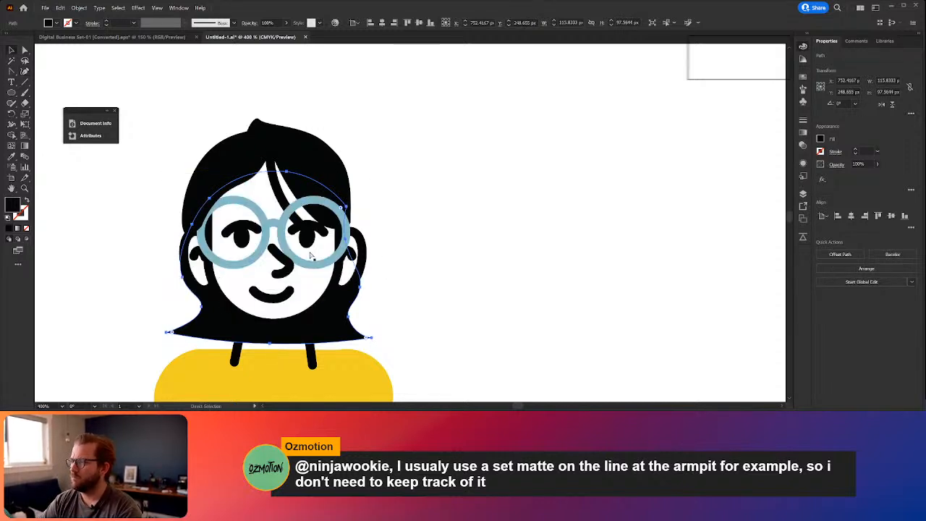
key(v)
click(482, 251)
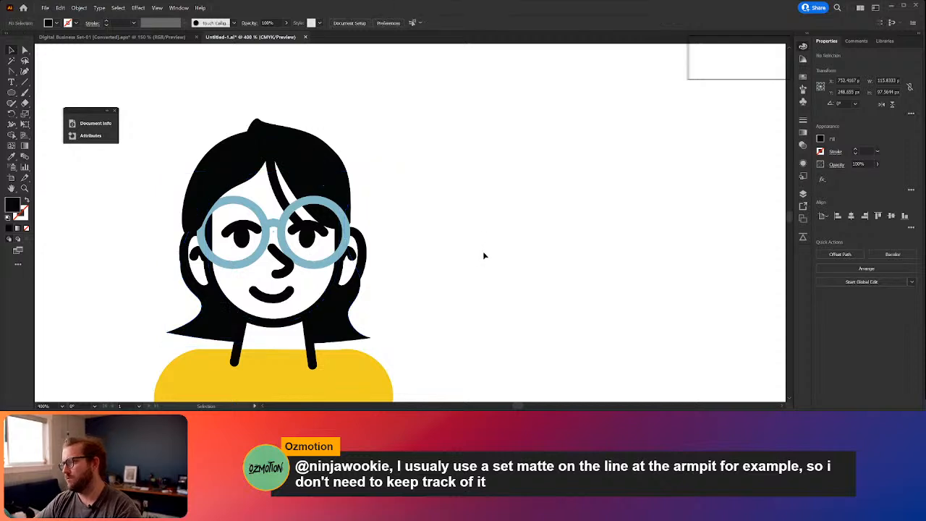
Step: Pull the right flared tip of the back hair inward and adjust its inner curve for a shorter, steeper flick
key(ctrl+1)
scroll(516, 291, down, 1)
drag(489, 315, 390, 264)
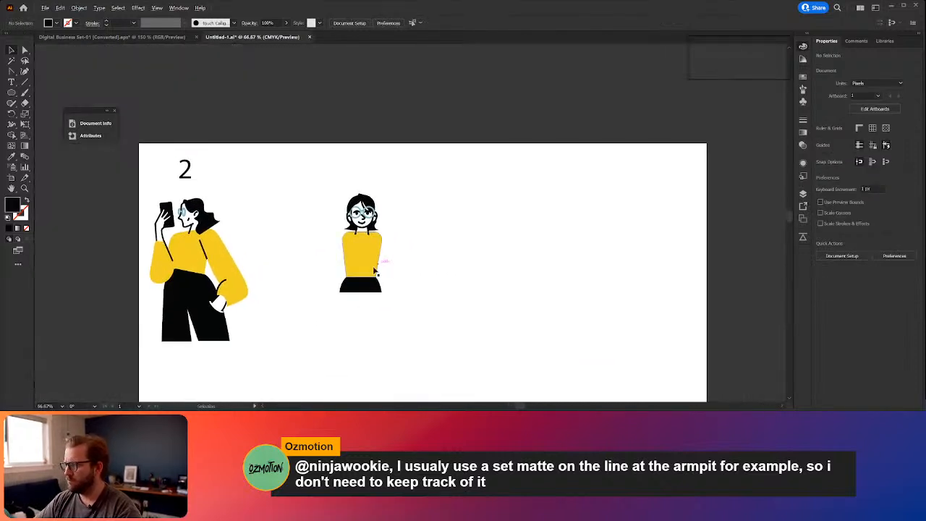
scroll(363, 276, up, 1)
scroll(381, 191, up, 3)
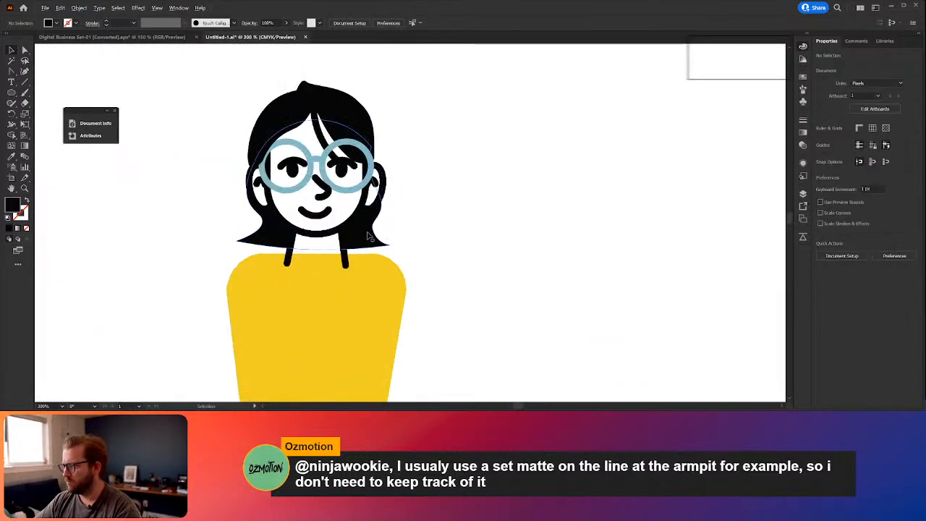
scroll(329, 244, down, 3)
scroll(355, 230, up, 5)
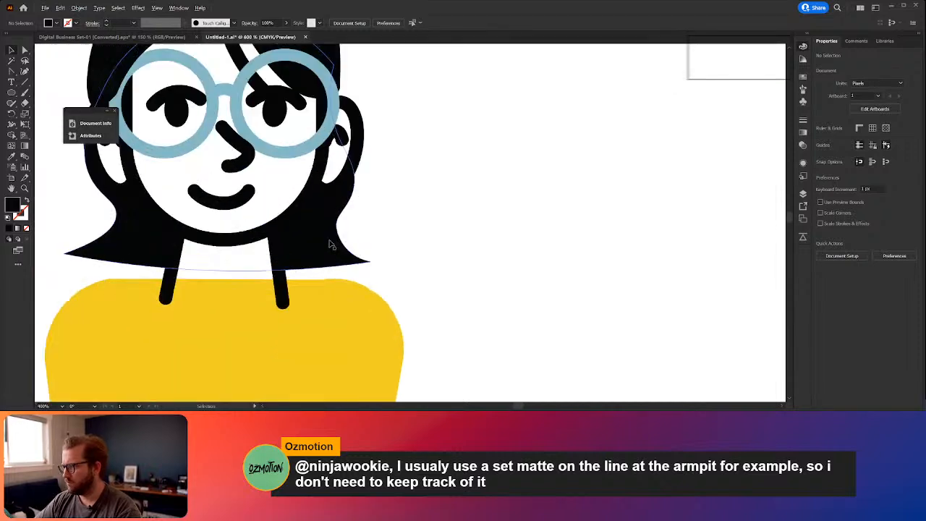
click(329, 246)
key(a)
click(370, 263)
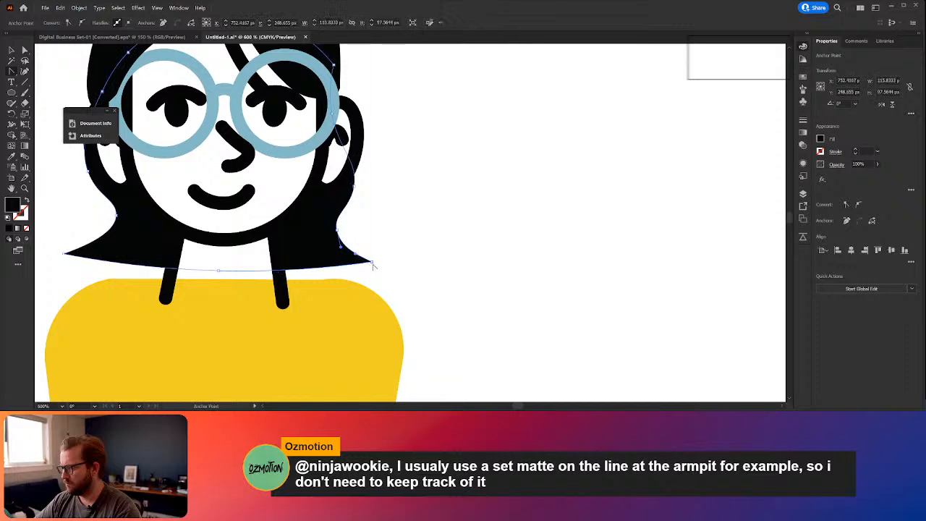
drag(372, 261, 357, 261)
click(337, 247)
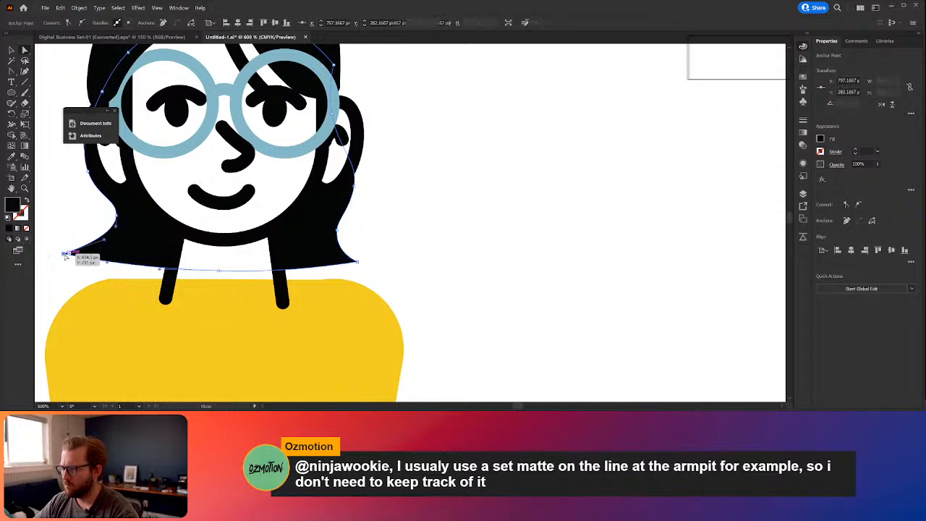
Step: Pull the left flared tip inward and down, reshape its curve, and nudge the right neck-level anchor outward, making the back hair about 106 px wide
drag(64, 254, 75, 262)
drag(117, 216, 97, 251)
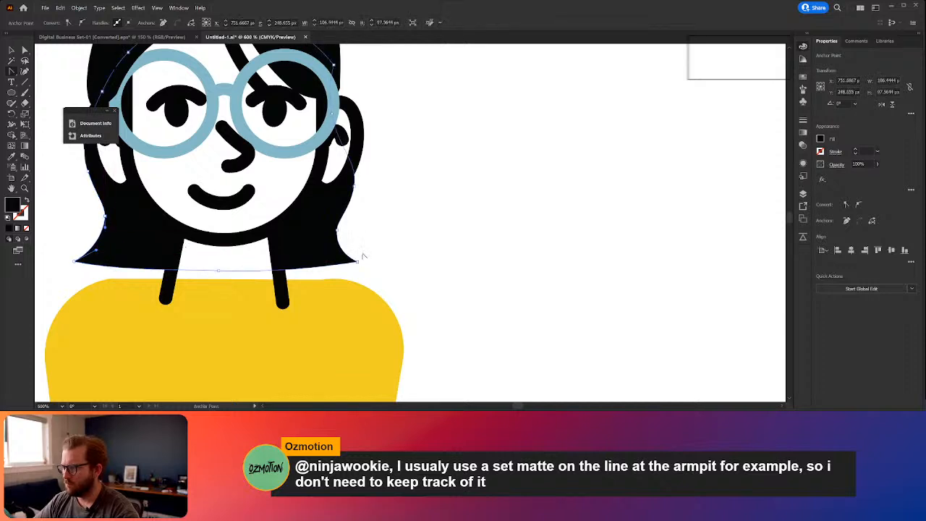
key(a)
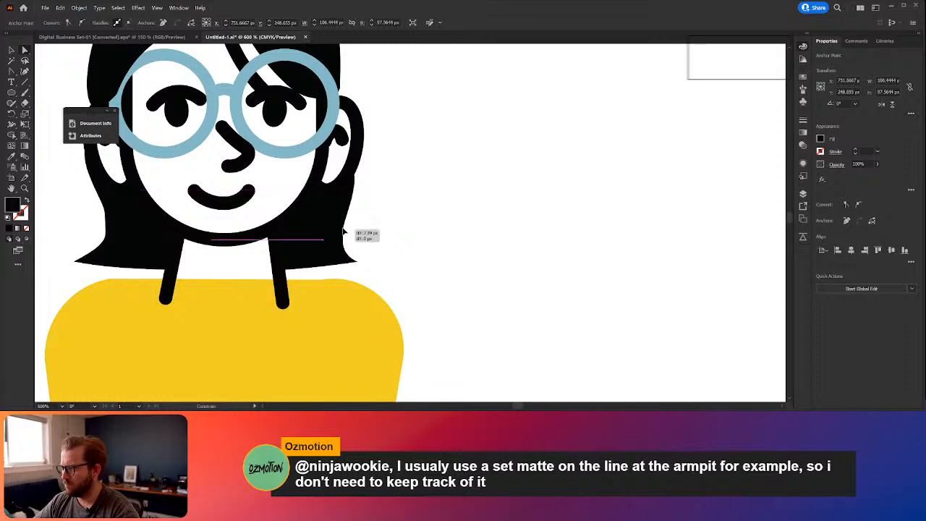
click(412, 233)
scroll(413, 233, down, 3)
scroll(434, 232, up, 1)
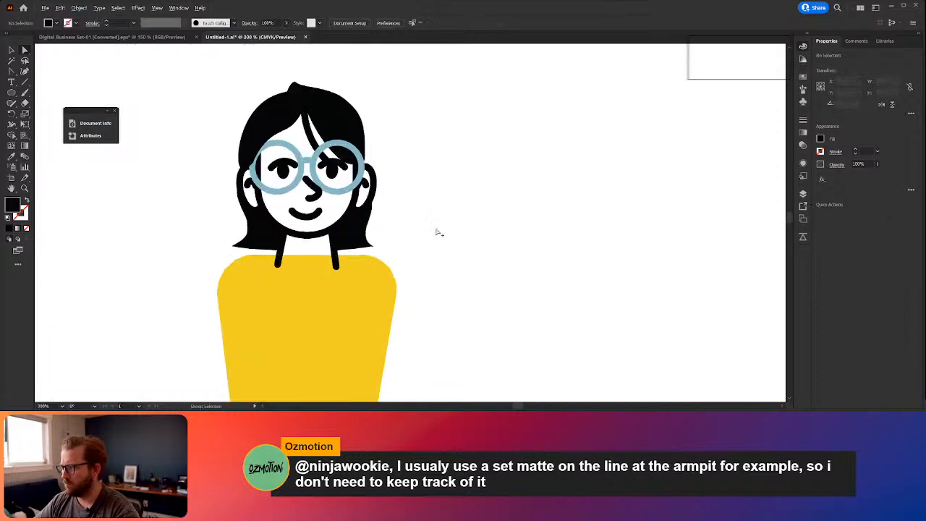
Step: Narrow the back-hair shape symmetrically about its centre to 93 px wide
click(253, 218)
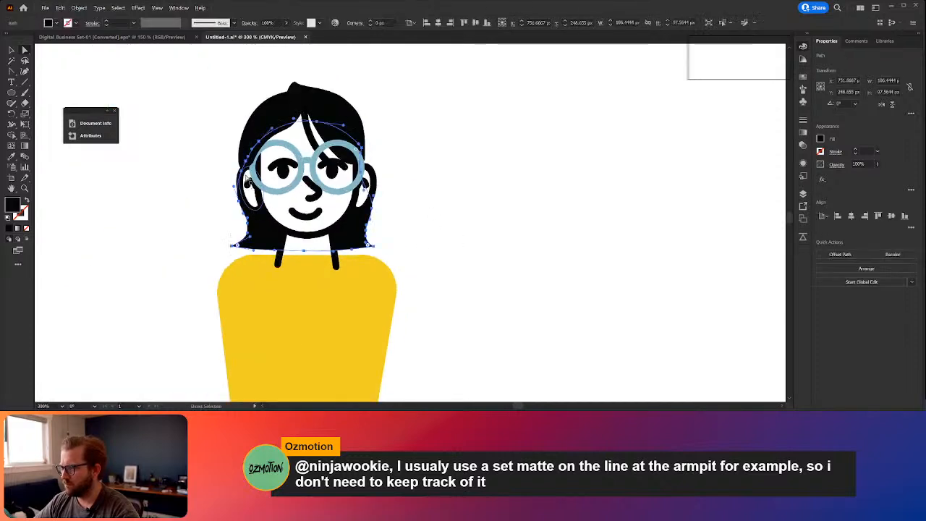
key(v)
mouse_move(232, 184)
mouse_down()
mouse_move(252, 186)
mouse_move(243, 186)
mouse_up()
click(461, 209)
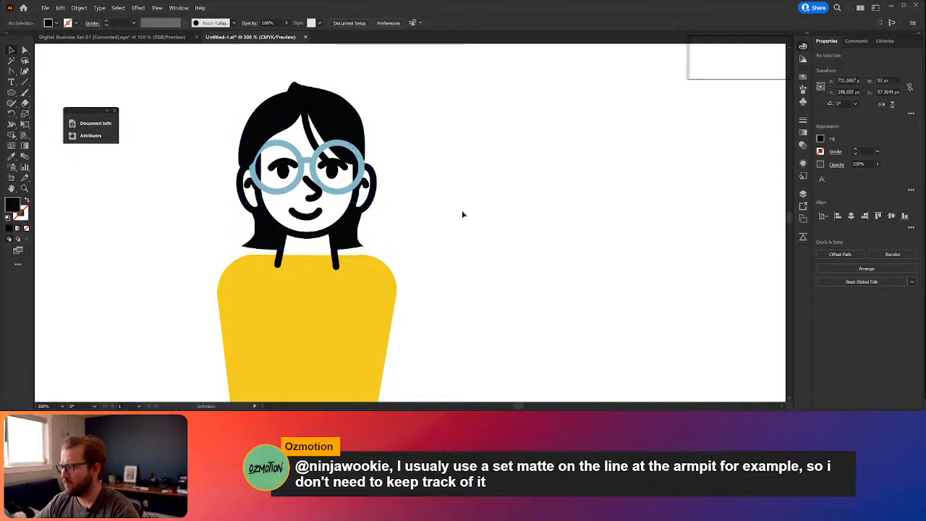
Step: Reposition the glasses group over the eyes and nose at about X 755.5 px, Y 235 px
drag(401, 163, 508, 213)
scroll(508, 213, down, 4)
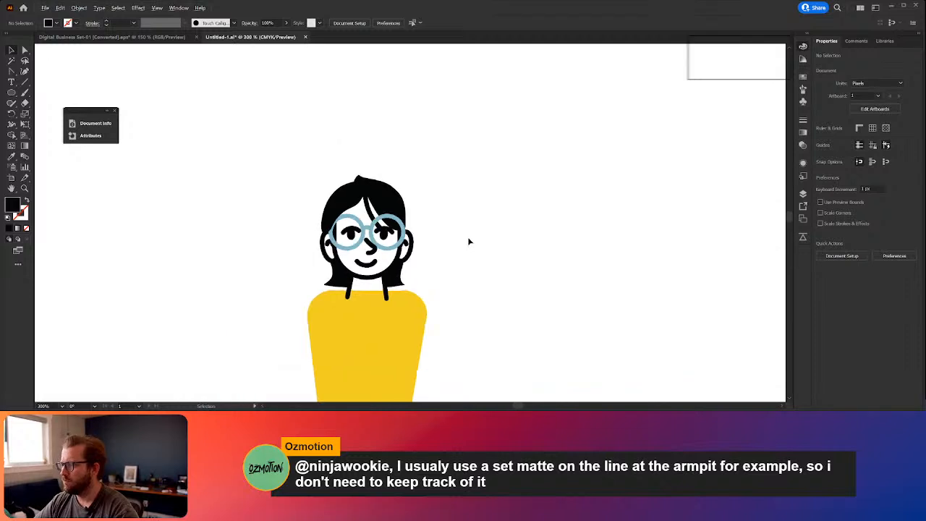
drag(465, 326, 471, 266)
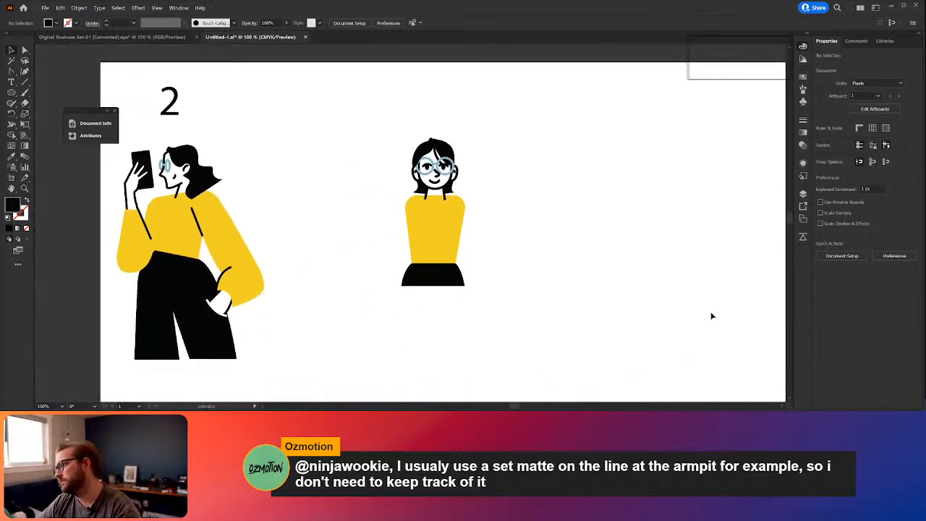
drag(560, 239, 566, 269)
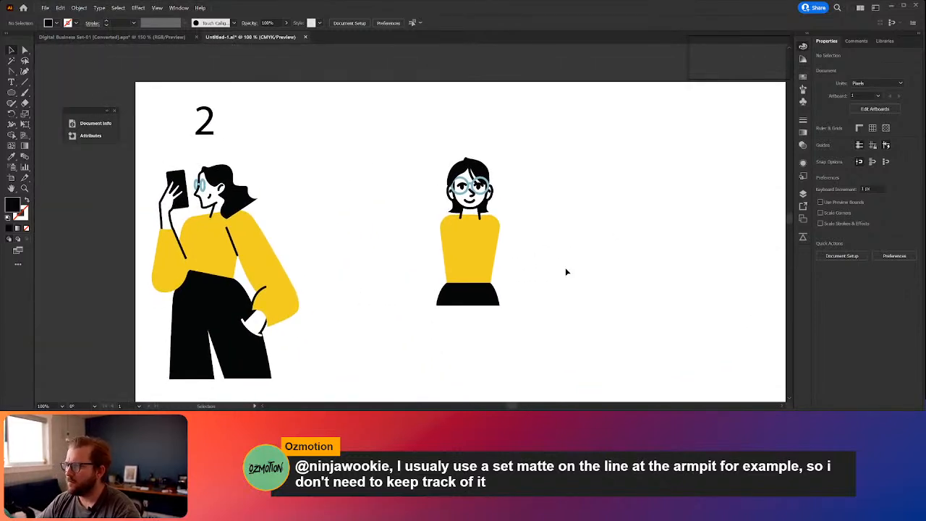
scroll(510, 215, up, 4)
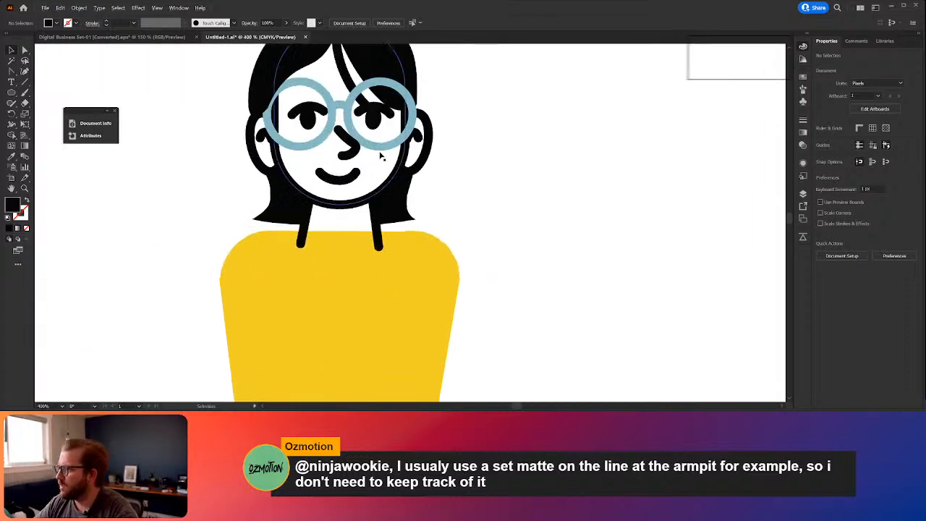
drag(382, 156, 356, 145)
scroll(611, 193, down, 2)
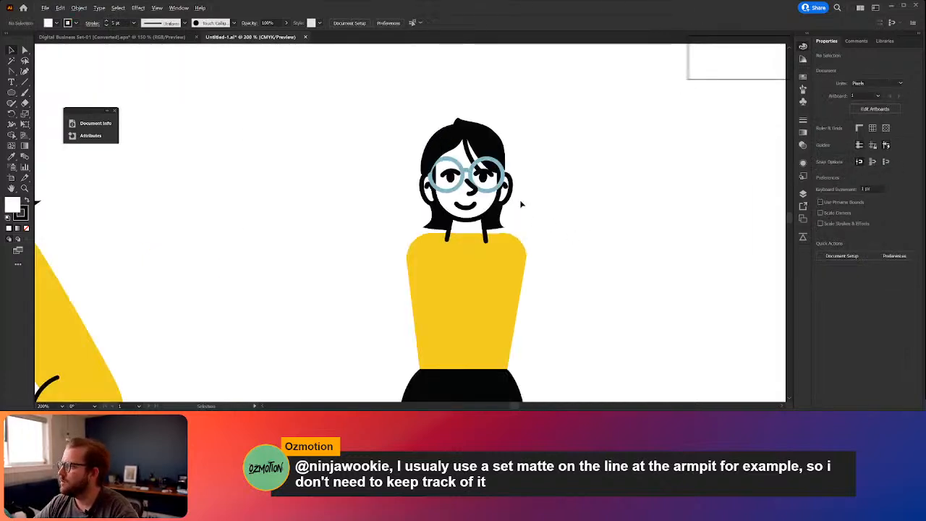
click(469, 186)
click(612, 312)
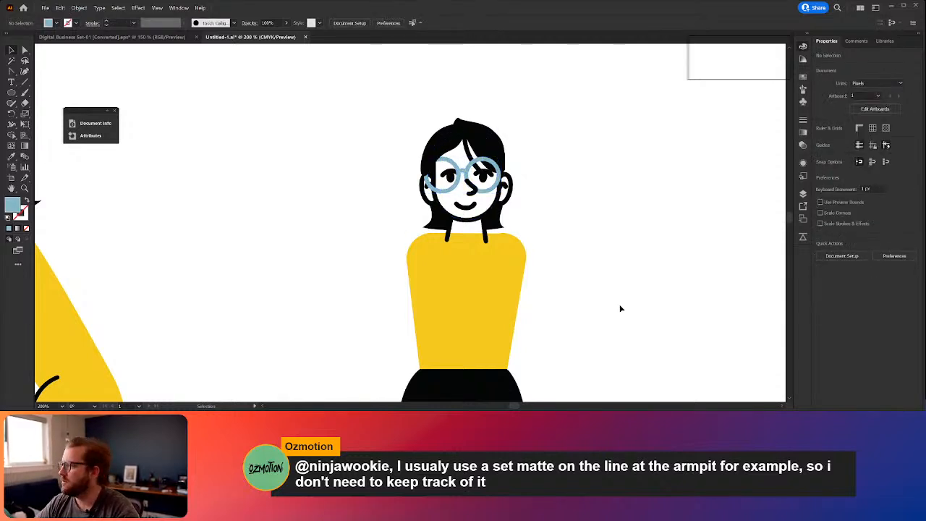
scroll(480, 189, up, 2)
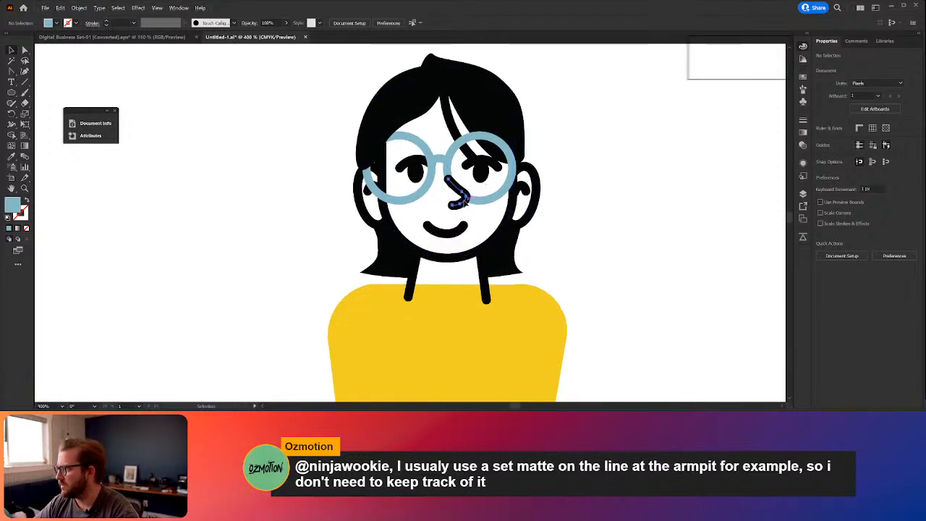
click(483, 201)
drag(484, 201, 498, 201)
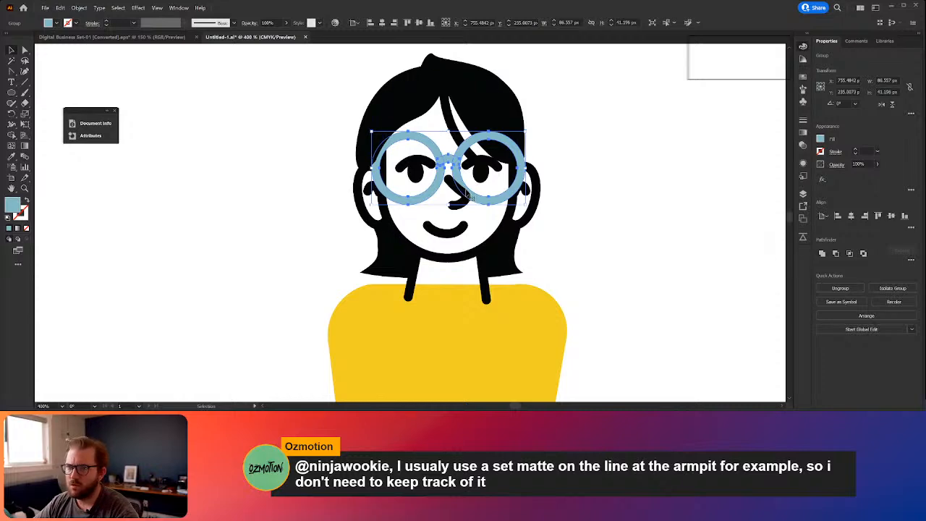
Step: Check the glasses against the nose, compare the character with figure 2, and switch to the Digital Business Set-01 reference document
scroll(466, 194, up, 4)
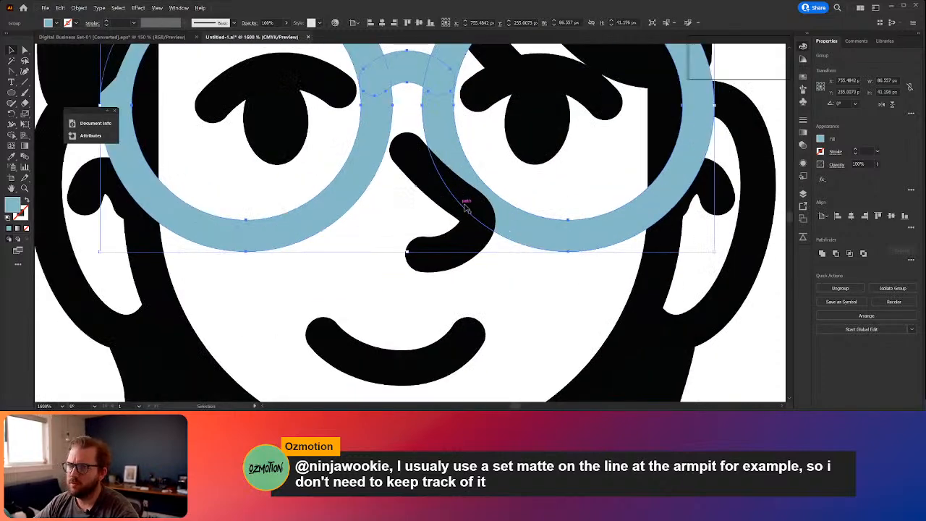
scroll(474, 204, down, 8)
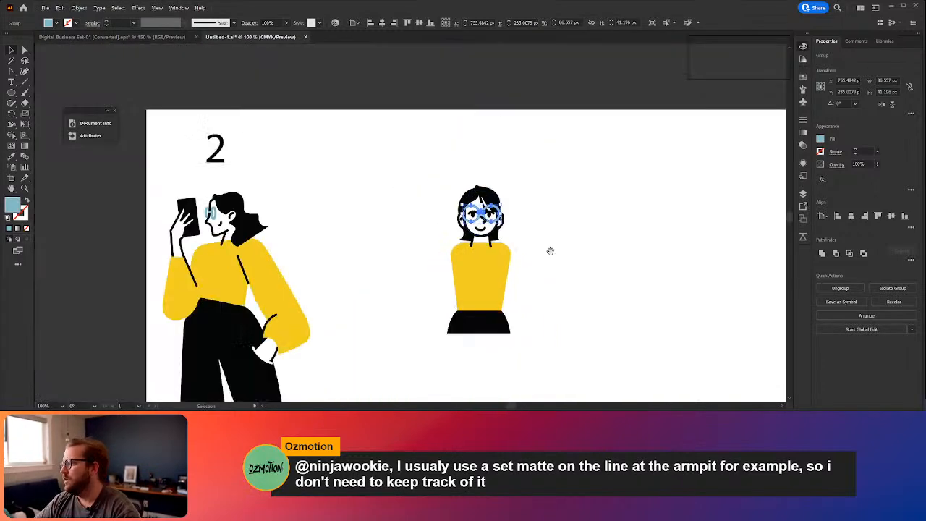
drag(547, 248, 472, 167)
scroll(494, 261, down, 1)
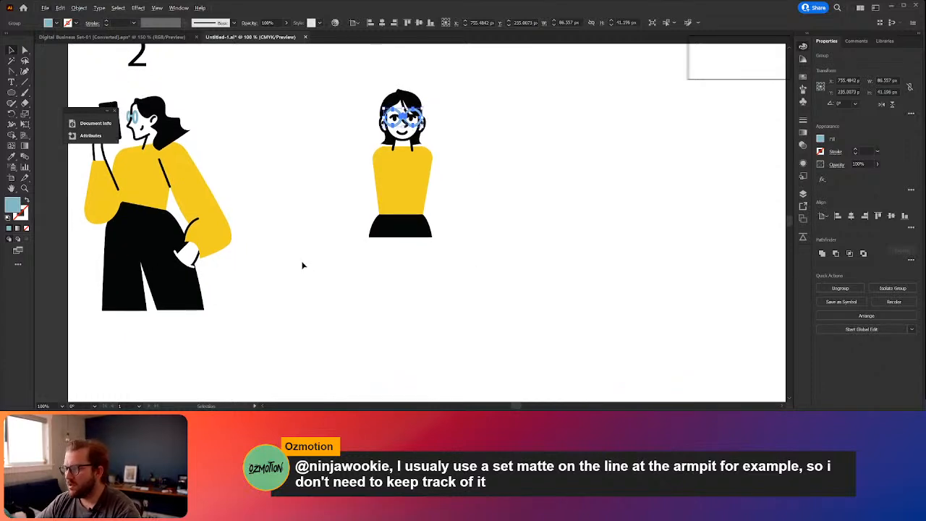
drag(283, 267, 318, 287)
scroll(518, 261, down, 1)
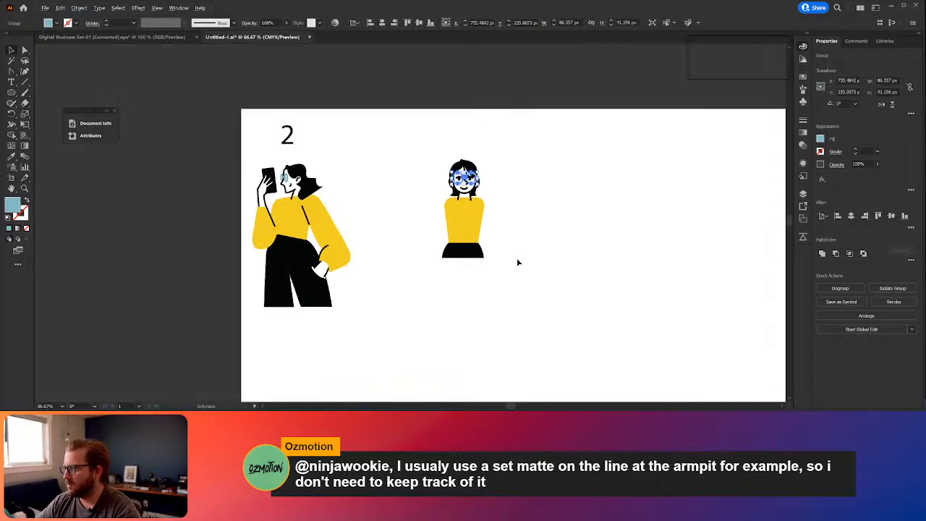
drag(490, 278, 415, 223)
click(109, 39)
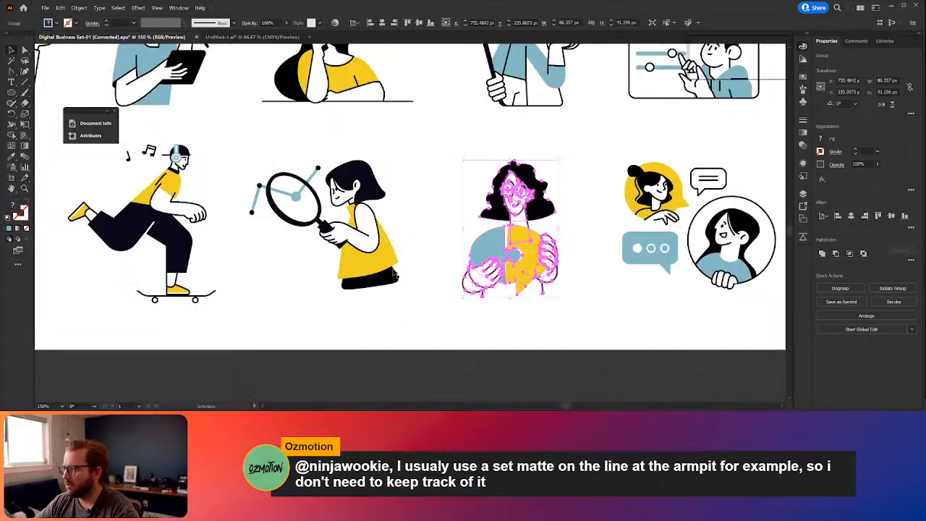
Step: Examine the legs, feet and shoes of the figures across the Digital Business Set-01 reference artboard
drag(273, 285, 564, 305)
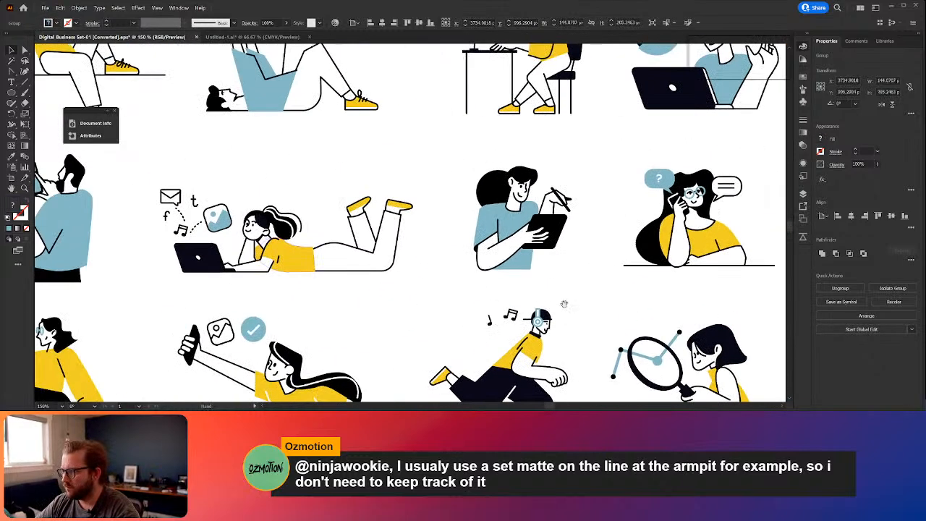
drag(416, 243, 505, 310)
drag(341, 220, 637, 170)
drag(352, 253, 92, 97)
drag(224, 193, 169, 172)
drag(611, 149, 169, 162)
drag(546, 186, 343, 352)
drag(392, 173, 605, 219)
drag(290, 247, 472, 110)
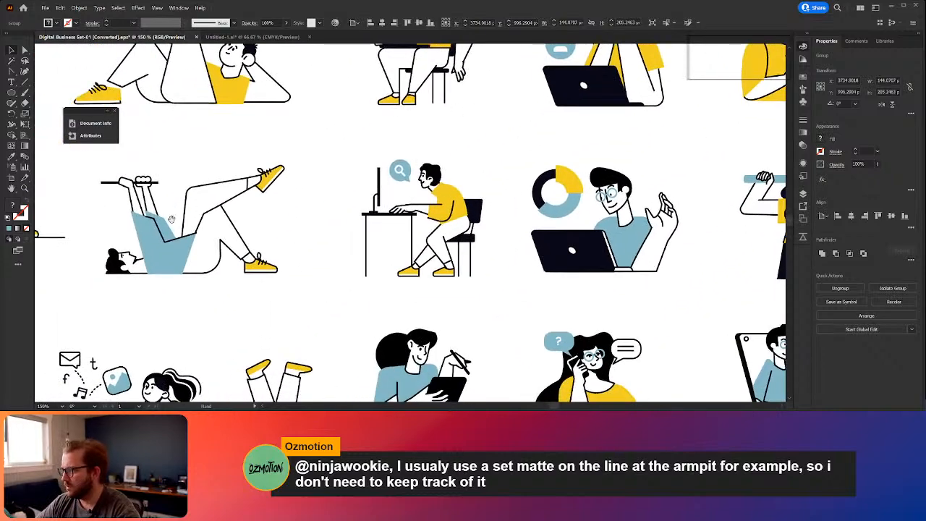
drag(195, 234, 275, 132)
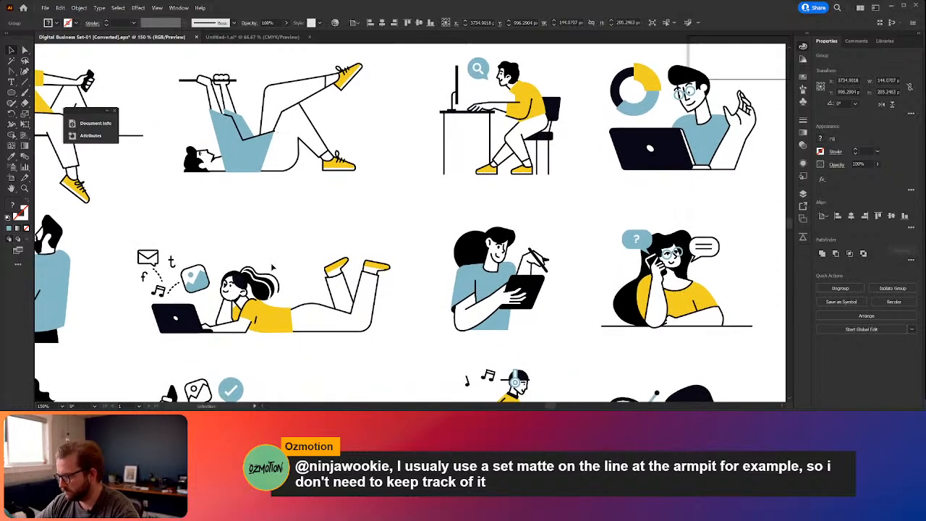
click(387, 268)
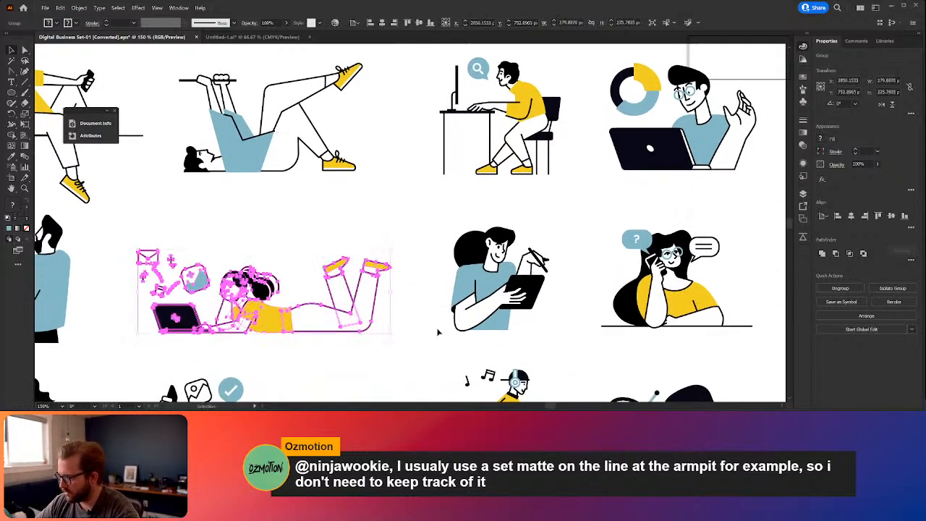
click(425, 343)
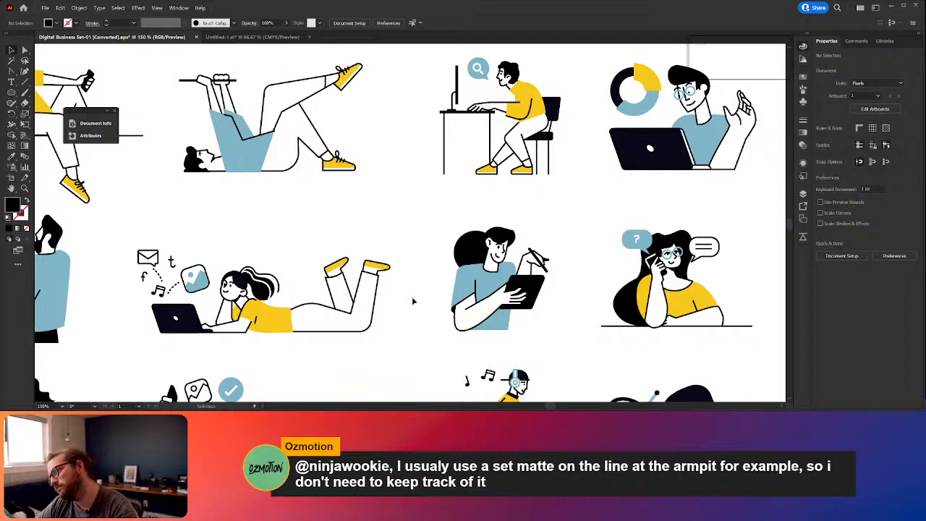
Step: Isolate and copy the yellow shoe shape from the seated desk figure, and switch to the Untitled-1 document
double_click(523, 176)
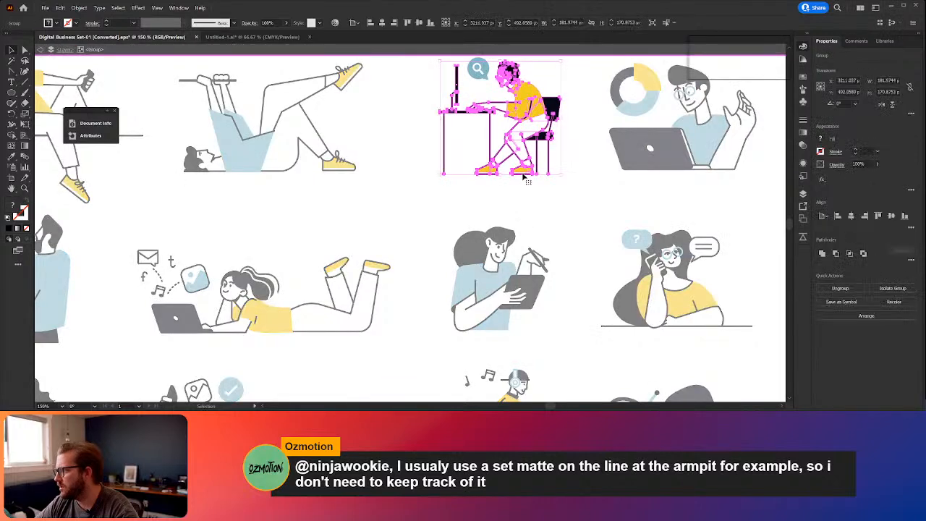
double_click(526, 173)
drag(526, 173, 522, 189)
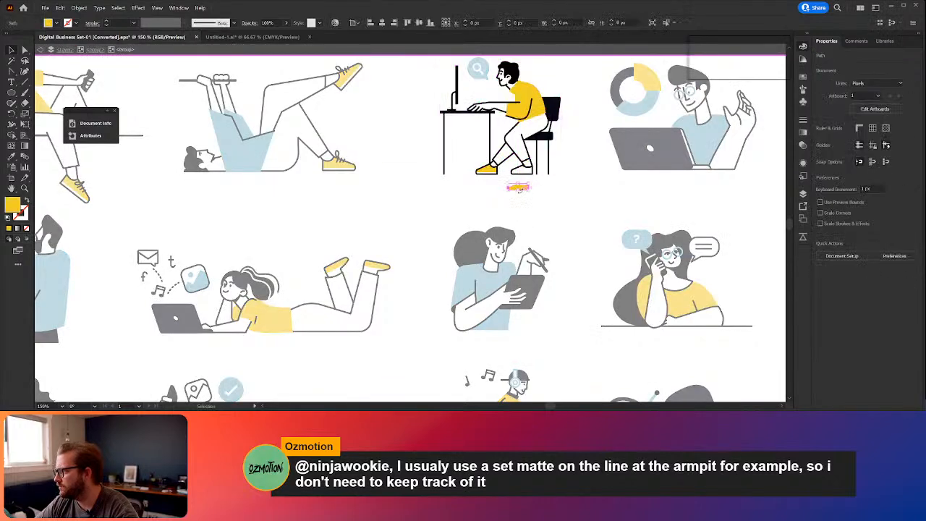
click(252, 37)
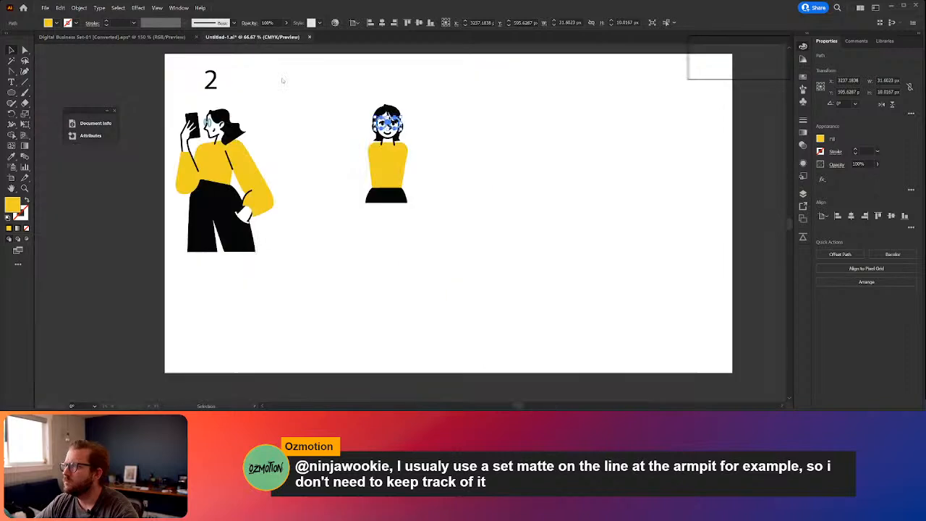
Step: Place the pasted yellow shoe below the front-facing character and enlarge it proportionally to about 100 by 32 px
scroll(417, 236, up, 4)
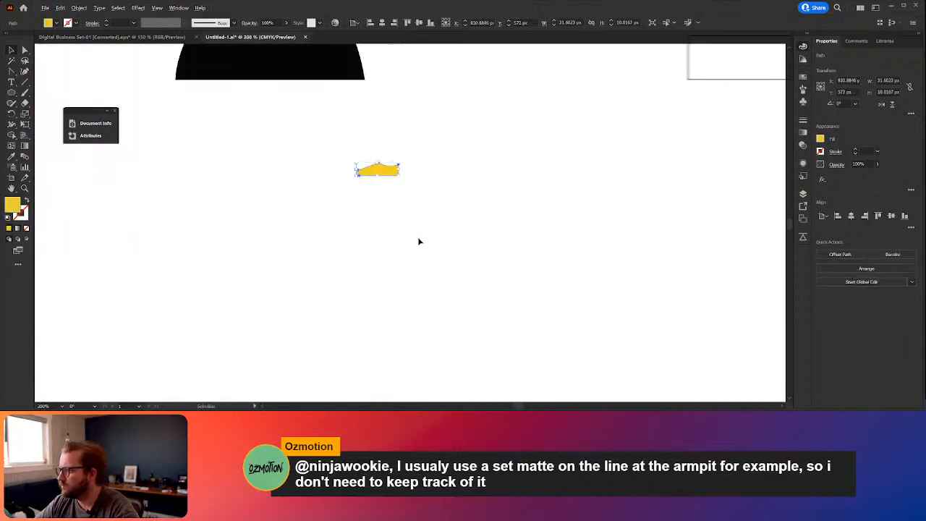
drag(385, 177, 271, 332)
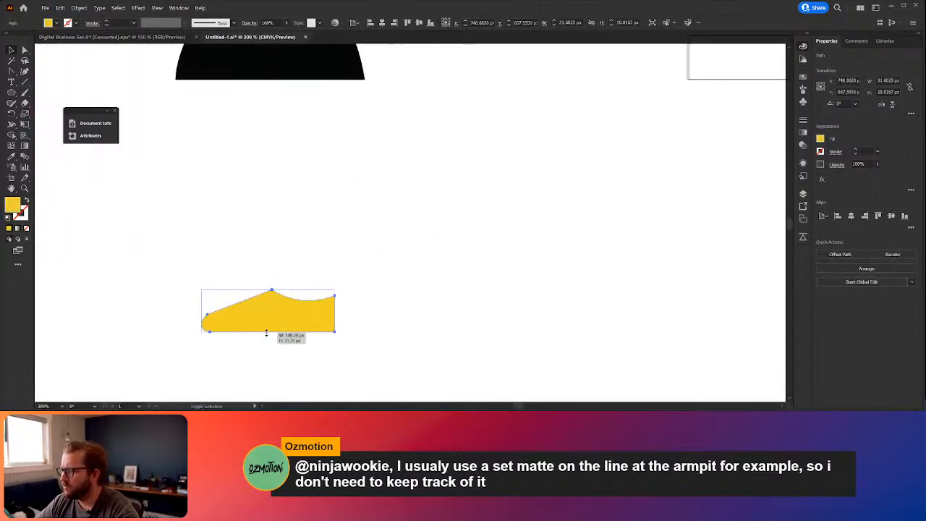
scroll(325, 309, down, 2)
drag(140, 228, 366, 207)
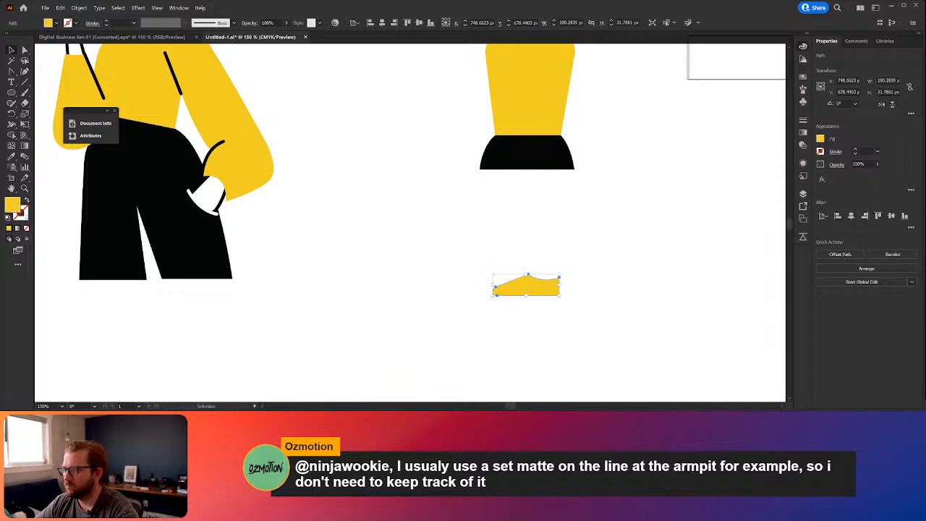
Step: Give the yellow shoe a black 1 pt stroke
click(10, 229)
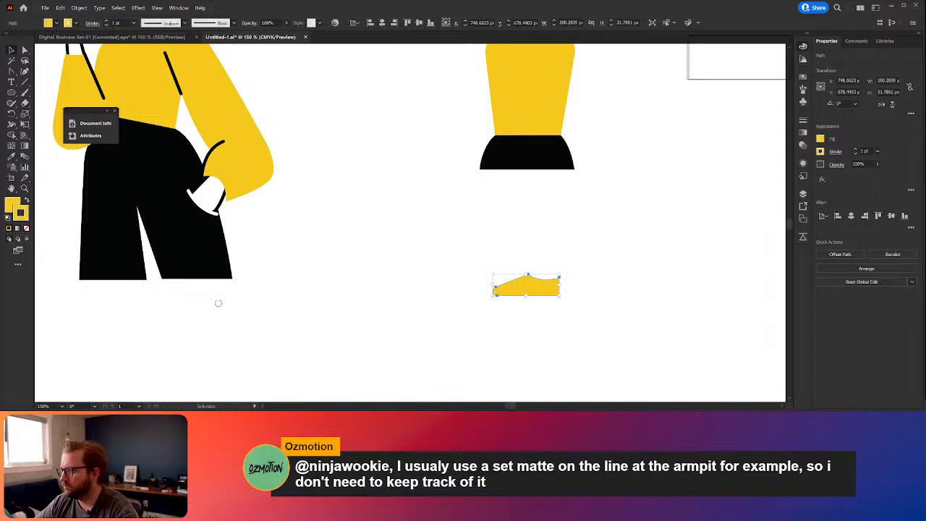
key(ctrl+z)
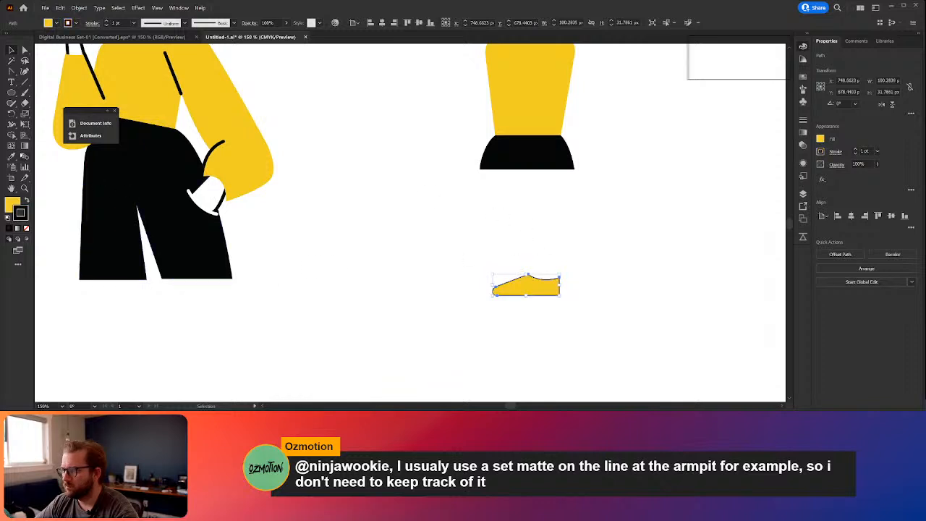
Step: Check the stroke weight of the front-facing character's neck lines and return to the shoe
click(11, 157)
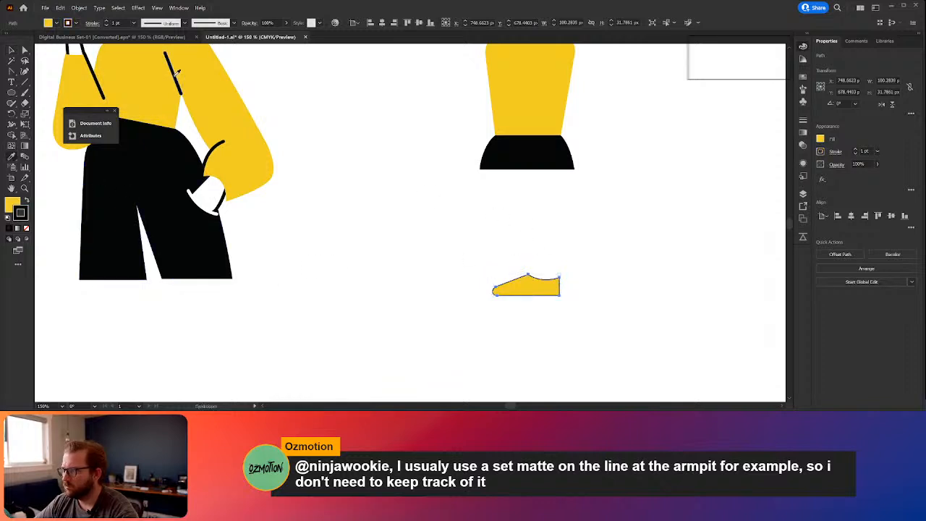
drag(575, 91, 423, 293)
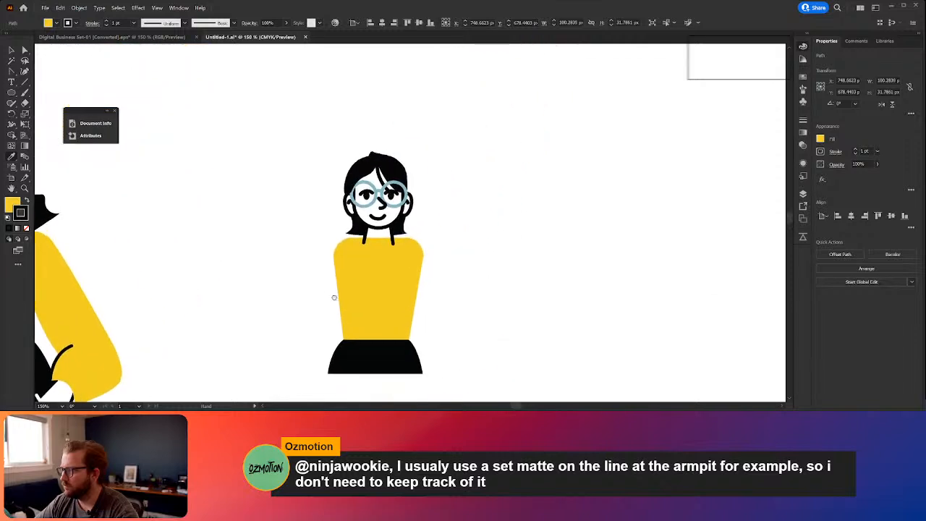
scroll(423, 293, down, 3)
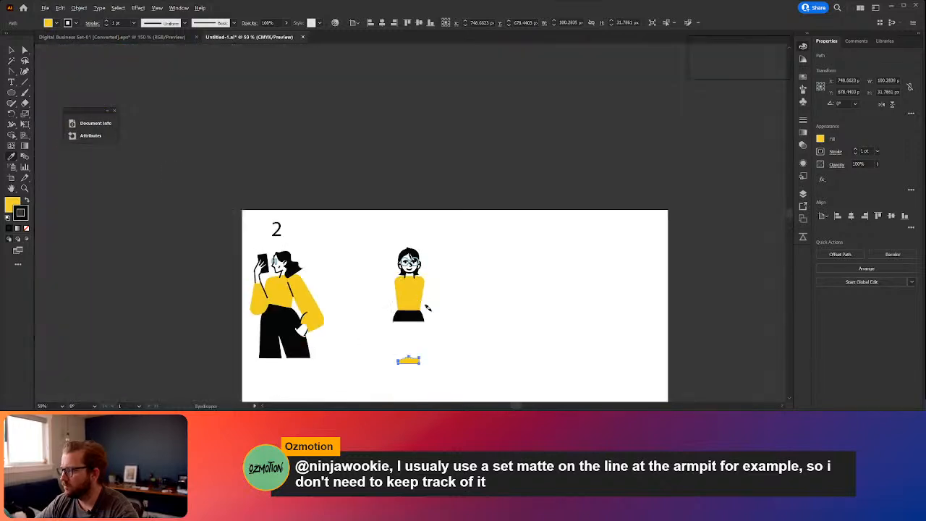
drag(415, 377, 374, 303)
scroll(372, 288, up, 2)
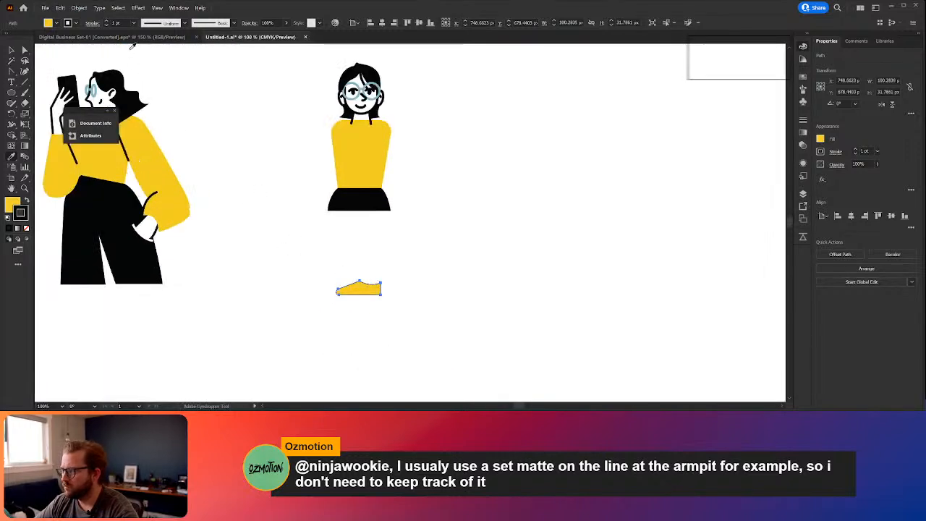
click(359, 126)
key(v)
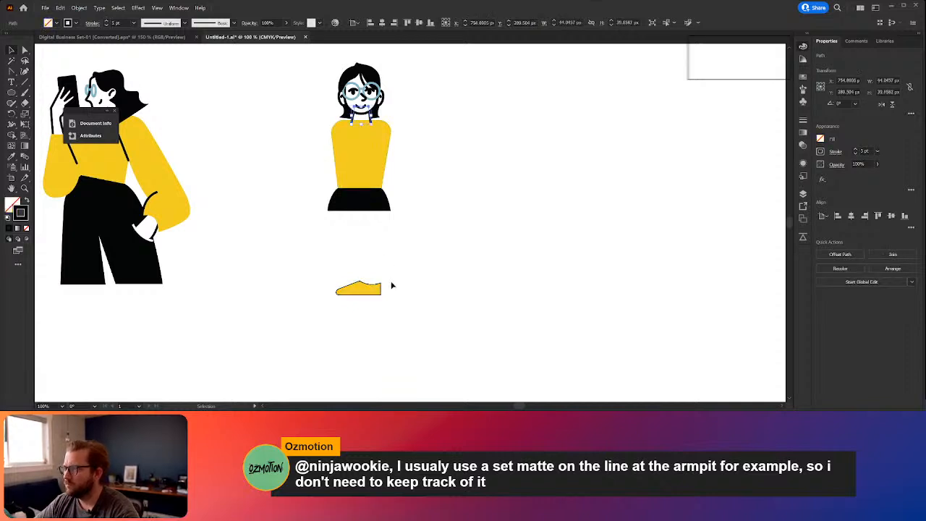
key(ctrl+z)
Step: Set the shoe's outline weight to 5 pt
click(115, 23)
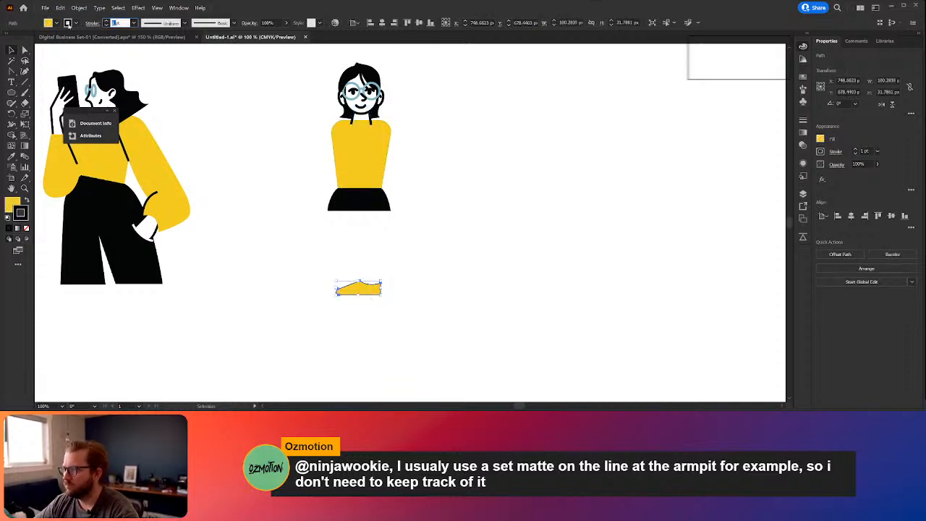
text(5)
key(Return)
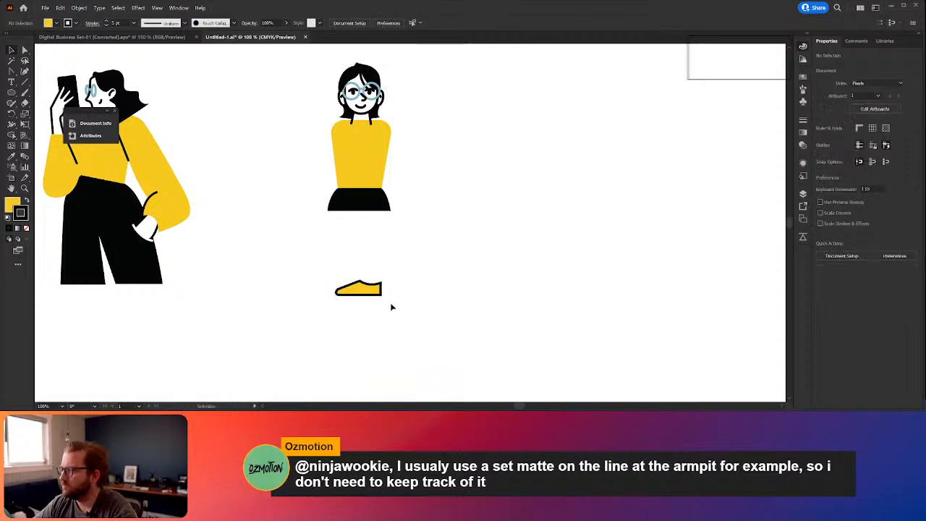
Step: Move the outlined shoe down near the bottom of the artboard, below the character and slightly left of her centre
drag(361, 287, 320, 308)
click(395, 328)
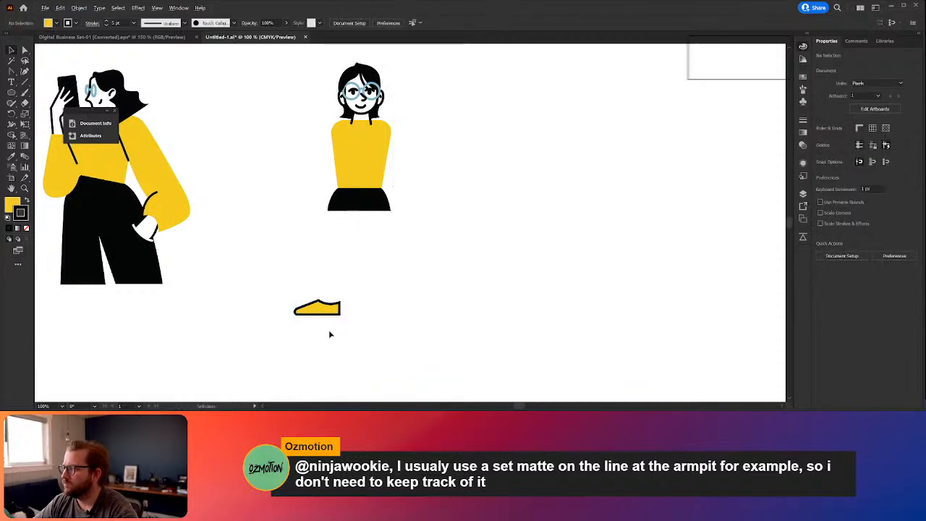
scroll(330, 333, up, 1)
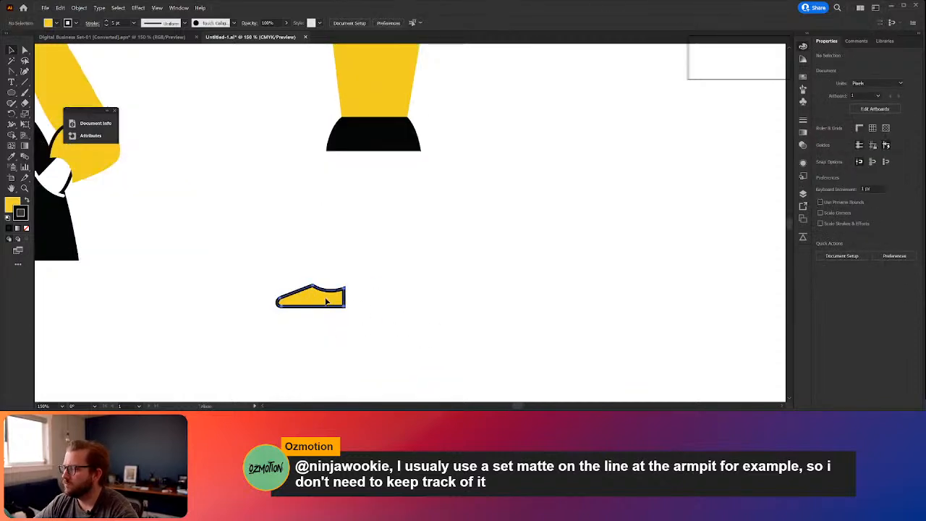
drag(326, 301, 350, 330)
click(443, 332)
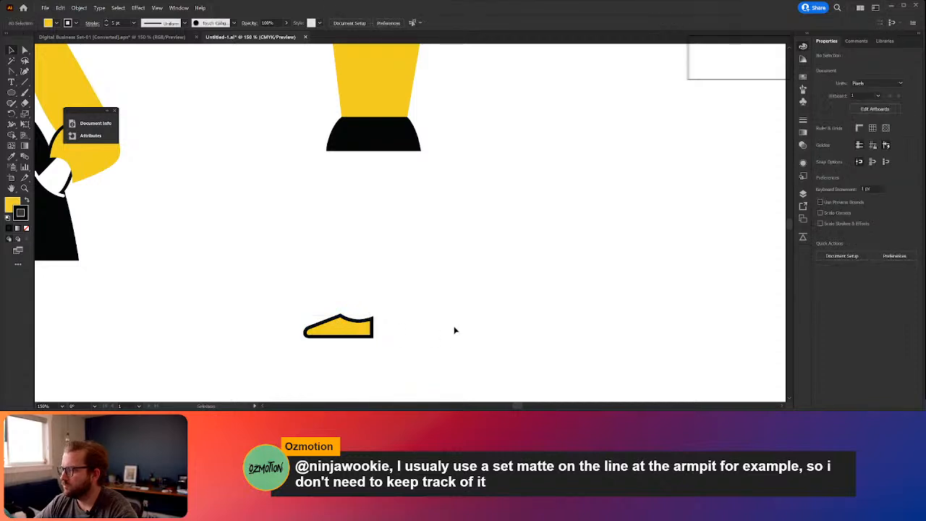
scroll(419, 326, down, 2)
drag(387, 329, 383, 375)
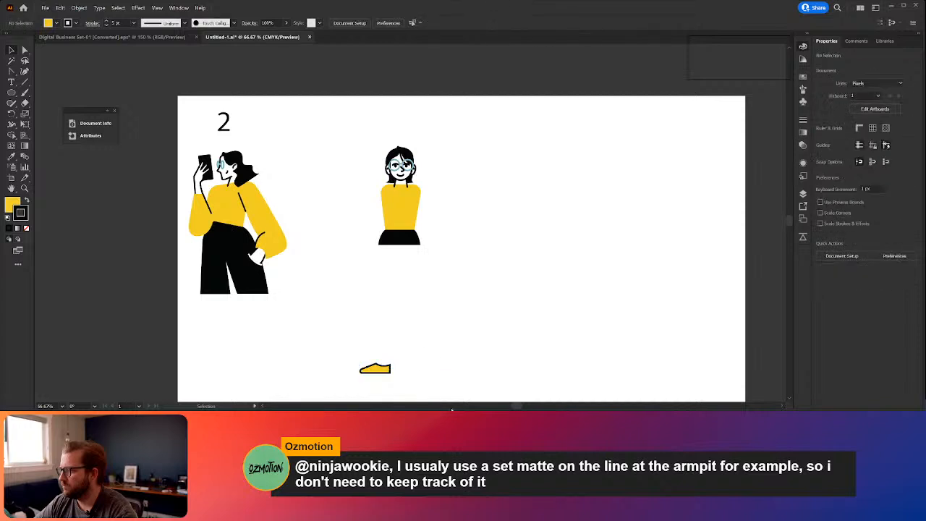
Step: Duplicate the shoe to the right, placing the copy at about X 903 px, Y 920 px
scroll(405, 390, up, 2)
drag(346, 340, 502, 337)
key(a)
click(485, 342)
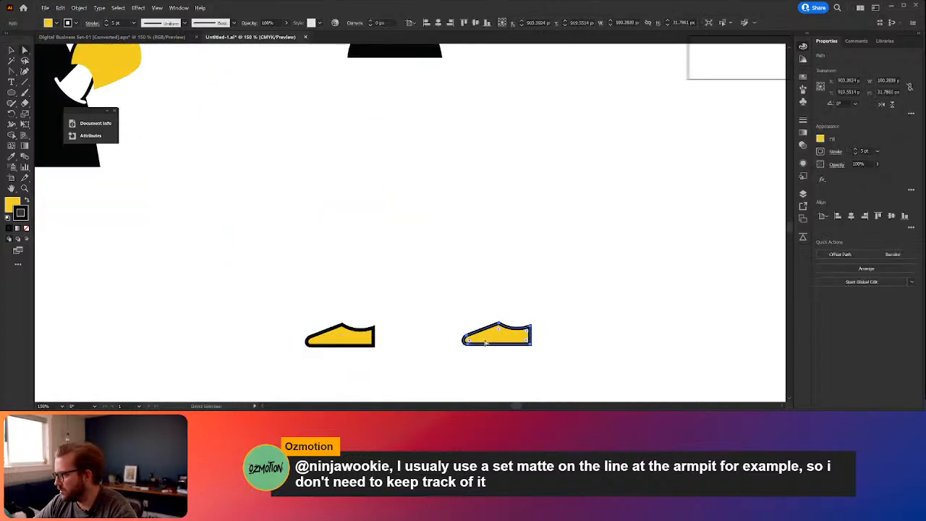
Step: Shorten the copied shoe by pulling its toe anchors inward, raise the upper heel corner and nudge the lower heel corner outward
click(466, 342)
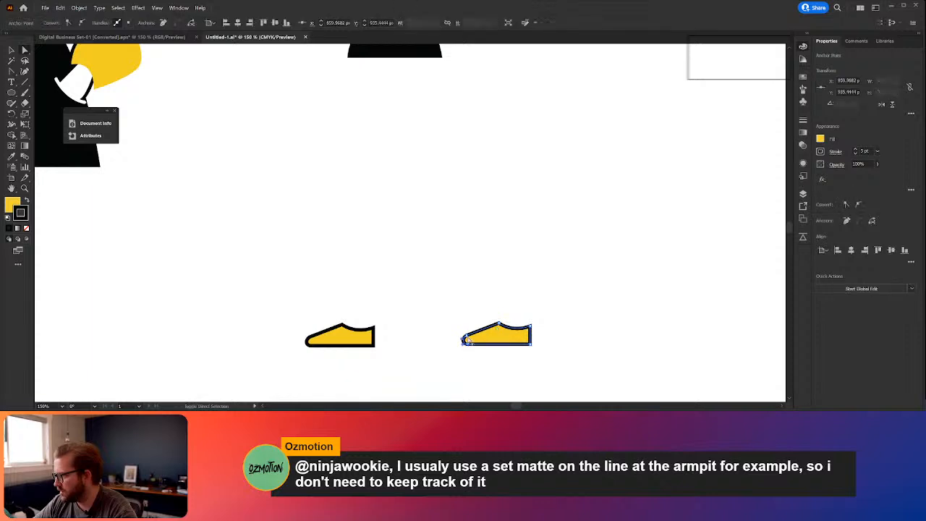
click(469, 343)
drag(468, 342, 474, 344)
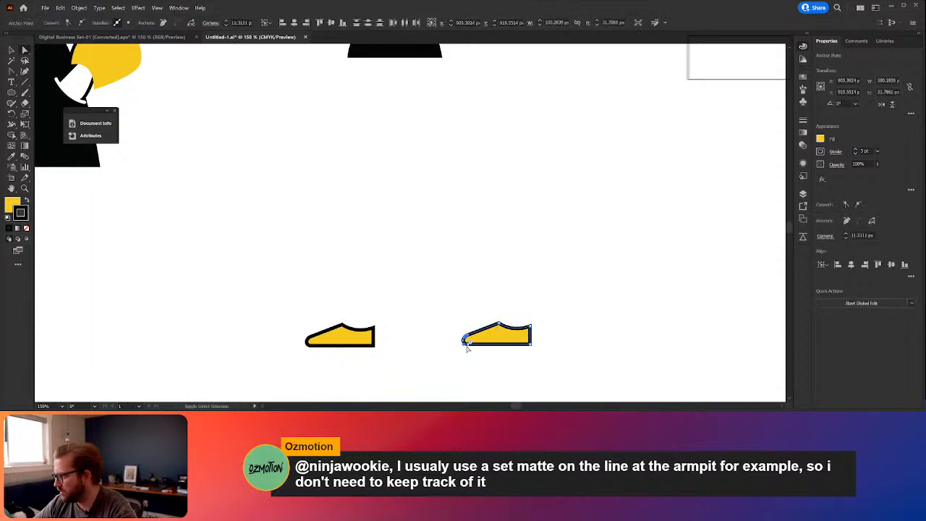
click(467, 345)
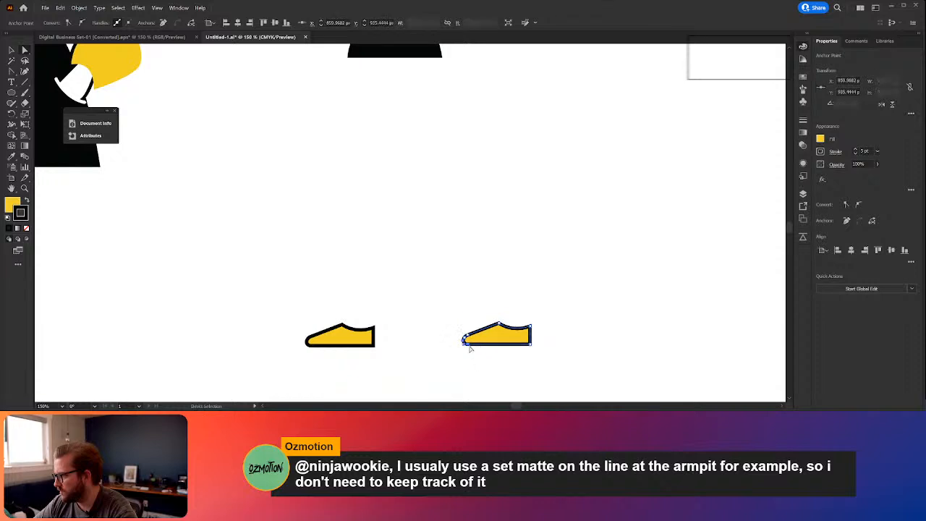
scroll(484, 357, up, 5)
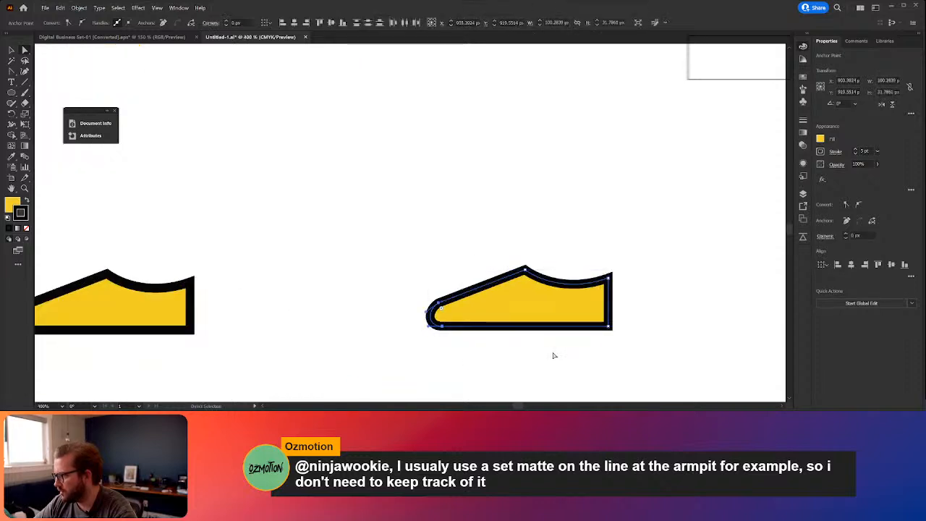
drag(443, 329, 501, 332)
drag(610, 282, 608, 273)
drag(512, 301, 491, 295)
drag(500, 327, 491, 327)
drag(610, 328, 615, 328)
Step: Extend the curve handle at the copied shoe's upper toe anchor to give the toe a rounder front
key(shift+c)
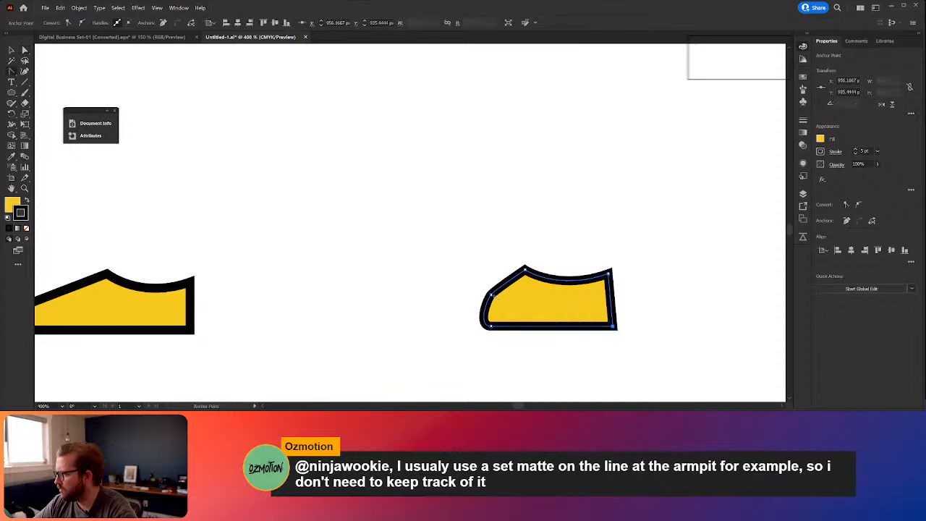
drag(491, 295, 506, 285)
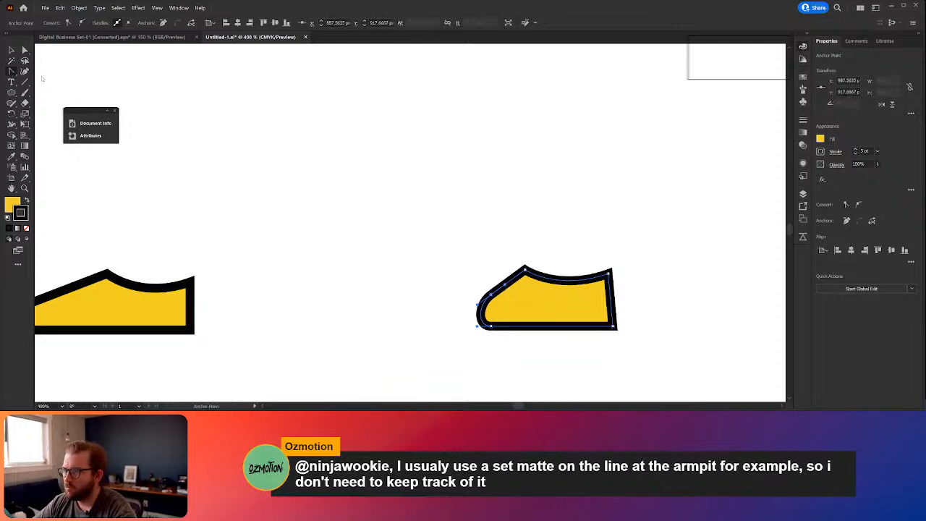
Step: Add an anchor point midway down the copied shoe's heel and flare the lower corner outward, making the shoe about 74 px wide
key(plus)
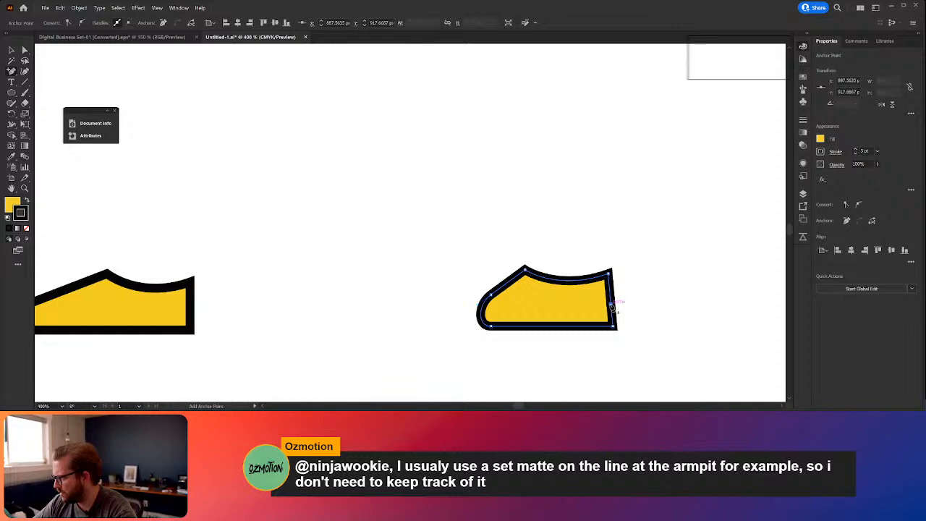
click(611, 307)
key(a)
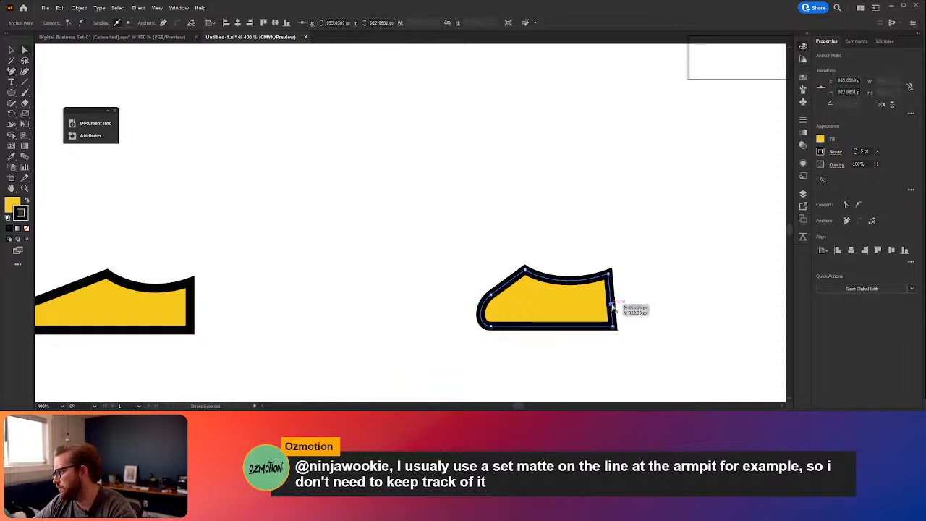
drag(615, 329, 618, 330)
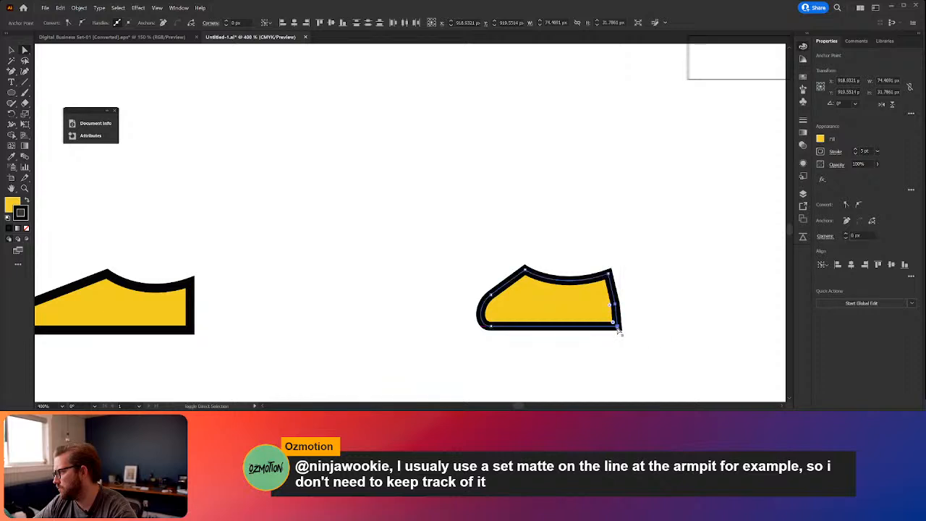
click(660, 340)
key(v)
scroll(651, 340, down, 4)
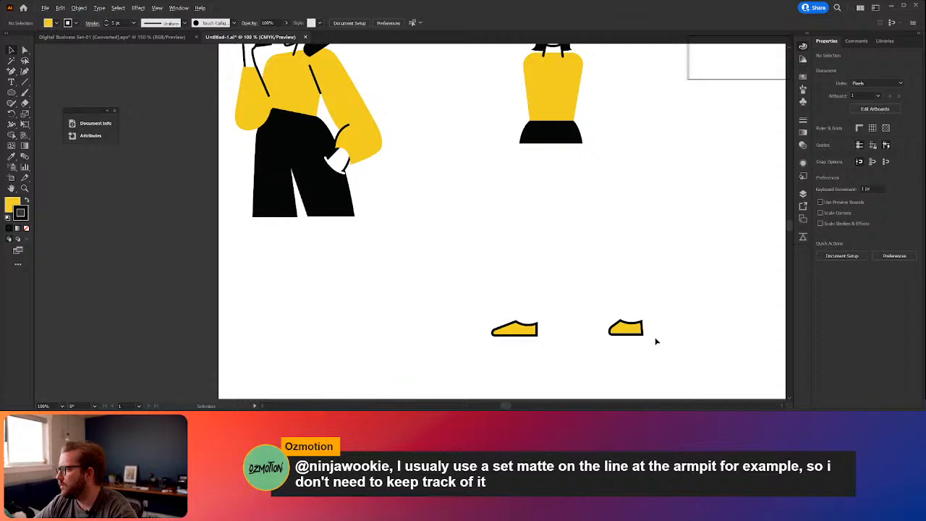
Step: Flip the shorter shoe horizontally and move it closer to the longer shoe so the toes point in opposite directions
click(632, 330)
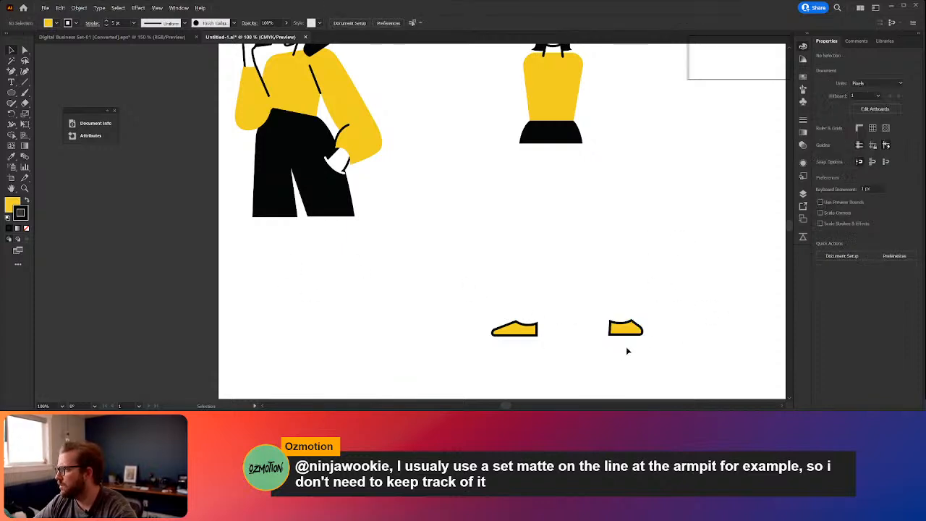
drag(623, 329, 479, 230)
click(584, 340)
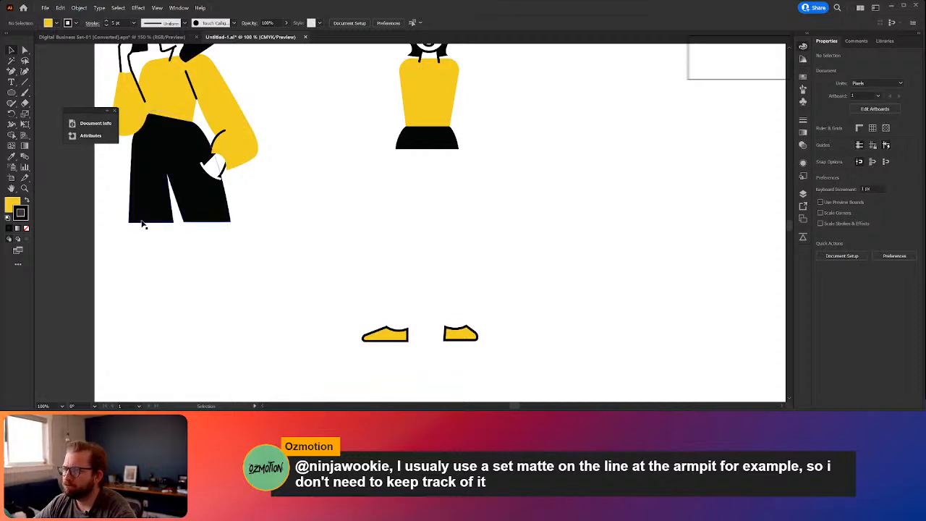
Step: Inspect how the hip hand and the raised phone-holding hand are built on reference woman 2
drag(499, 345, 556, 353)
drag(565, 176, 625, 288)
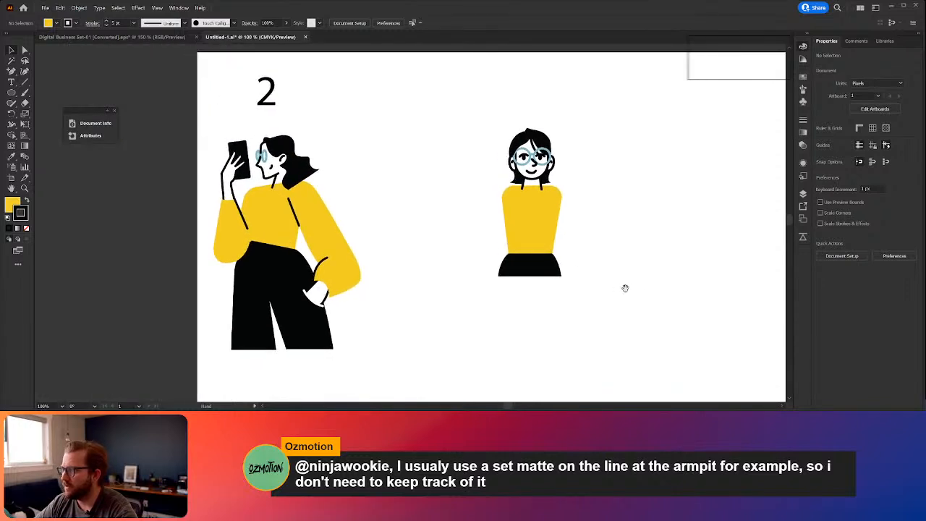
drag(525, 321, 476, 268)
click(267, 238)
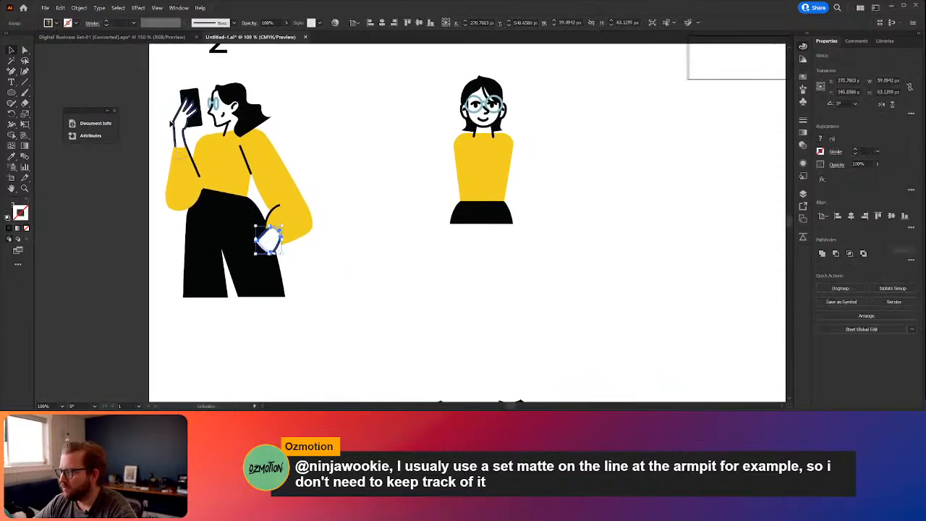
click(183, 121)
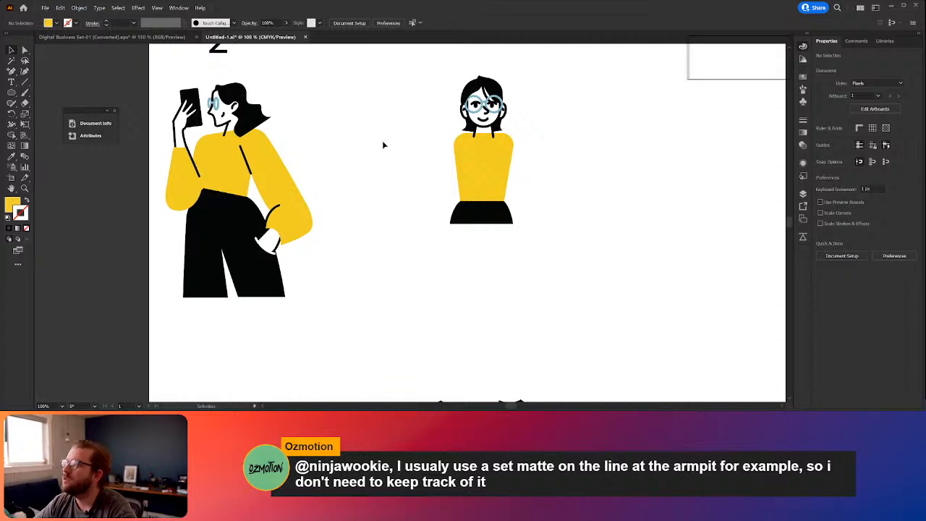
Step: Switch to the Digital Business Set-01 reference document and study how the characters' arms and hands are drawn
click(94, 36)
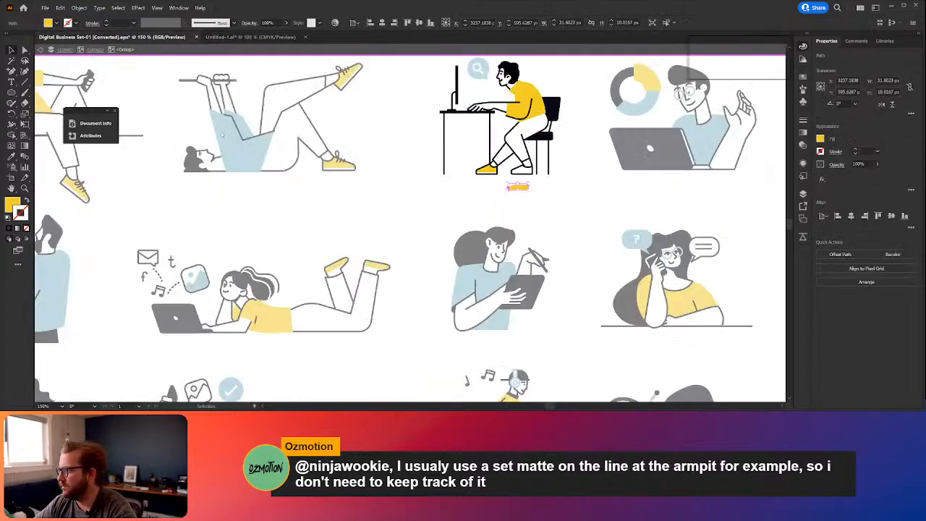
drag(206, 219, 566, 94)
drag(382, 265, 343, 311)
mouse_move(340, 177)
mouse_down()
mouse_move(384, 261)
mouse_move(377, 279)
mouse_up()
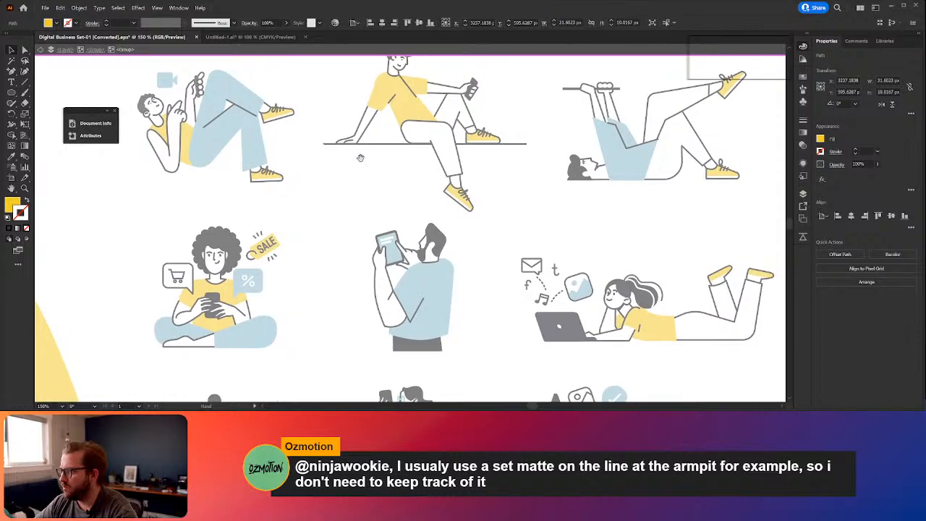
drag(361, 158, 385, 222)
mouse_move(389, 188)
mouse_down()
mouse_move(375, 266)
mouse_move(391, 294)
mouse_up()
drag(294, 308, 339, 282)
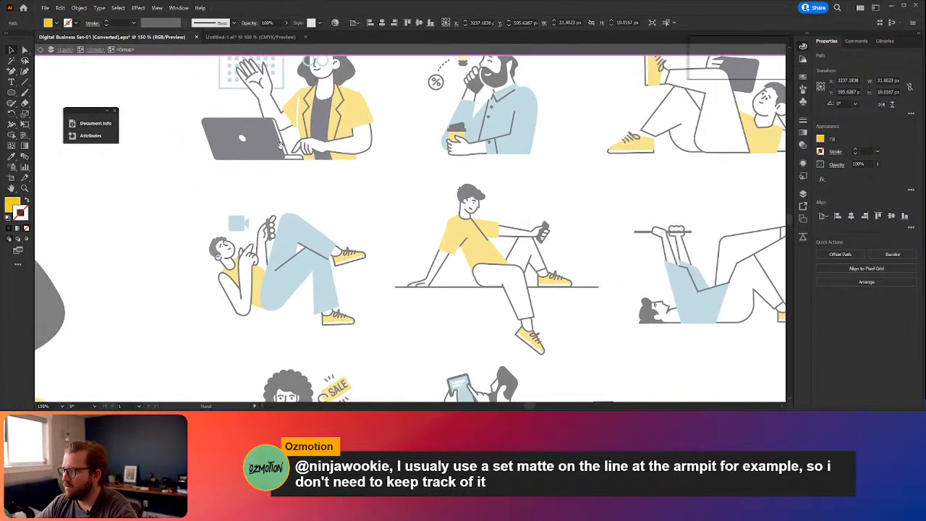
drag(258, 82, 316, 160)
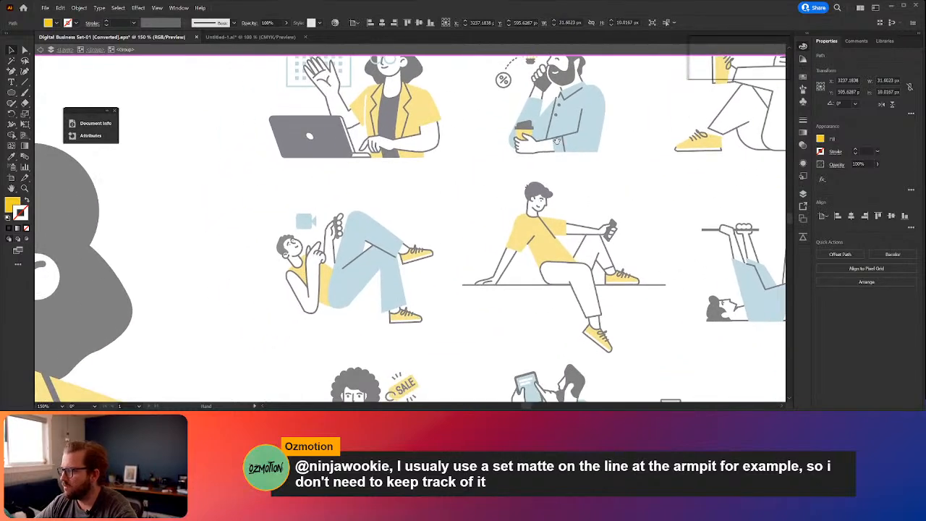
drag(556, 141, 225, 220)
drag(516, 240, 225, 215)
drag(583, 248, 368, 221)
drag(554, 224, 453, 224)
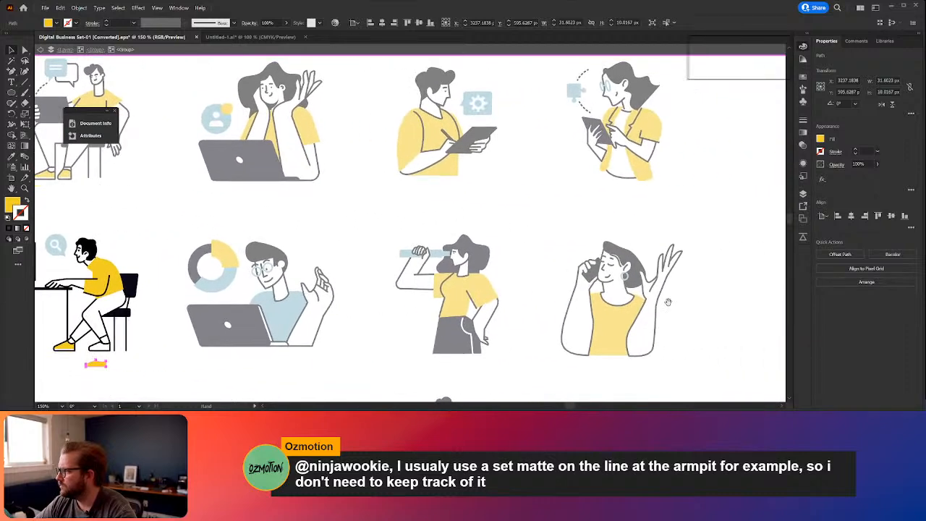
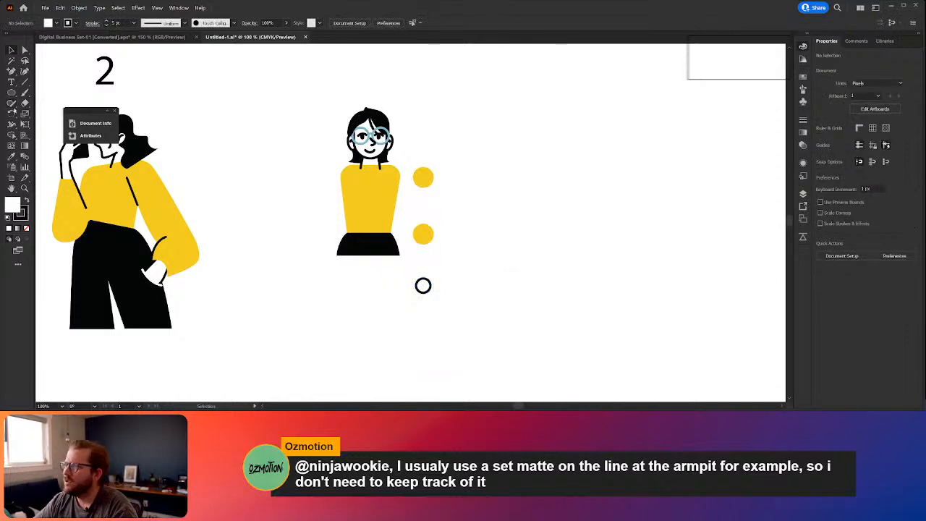
Step: Draw a stroke-free upper arm about 47 px wide and 128 px long between the two yellow circles, using the reference sweater's yellow
click(12, 71)
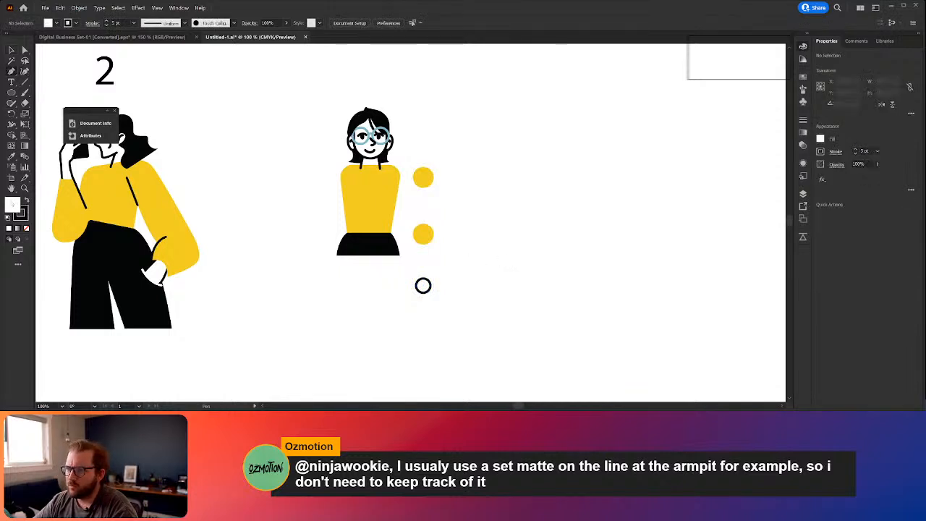
click(11, 158)
click(105, 189)
key(v)
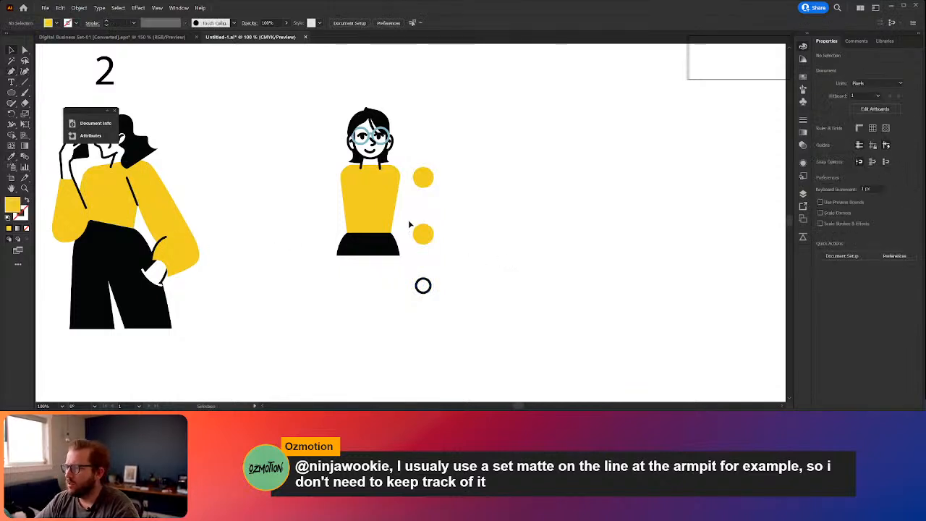
click(13, 72)
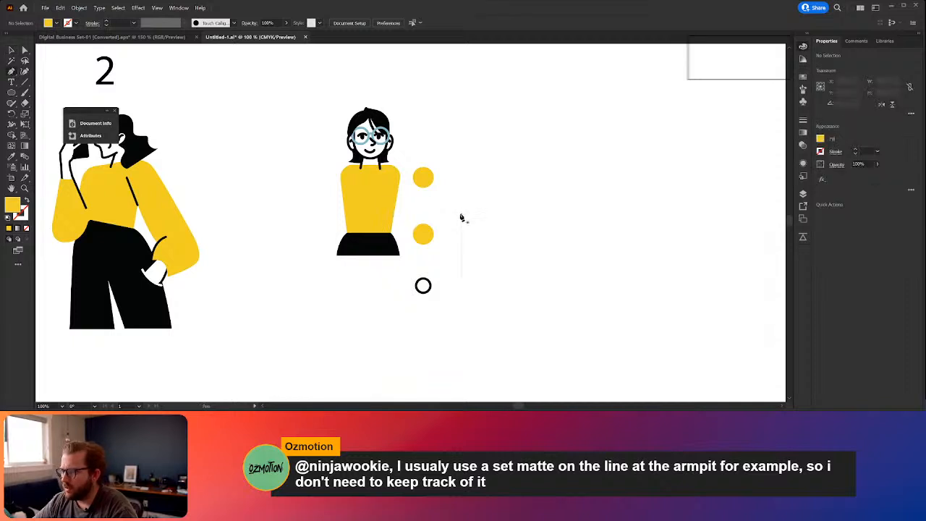
click(413, 177)
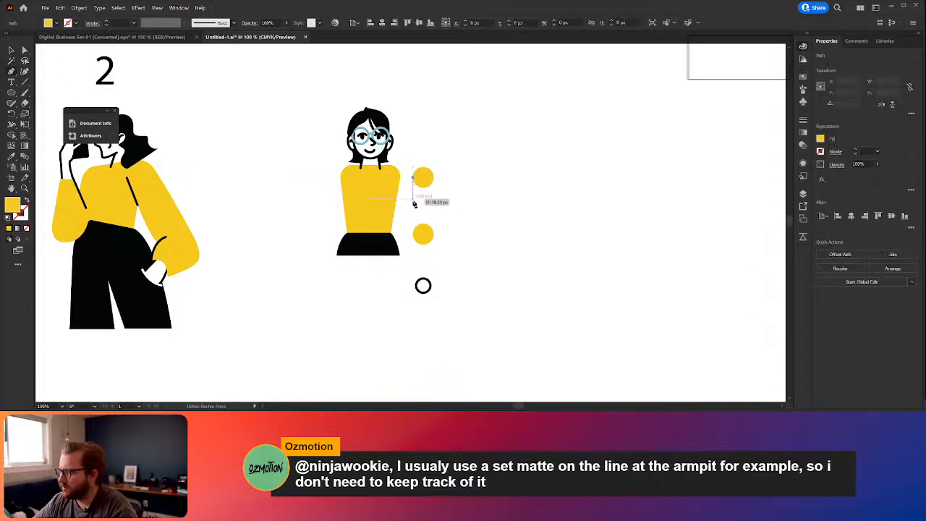
click(416, 233)
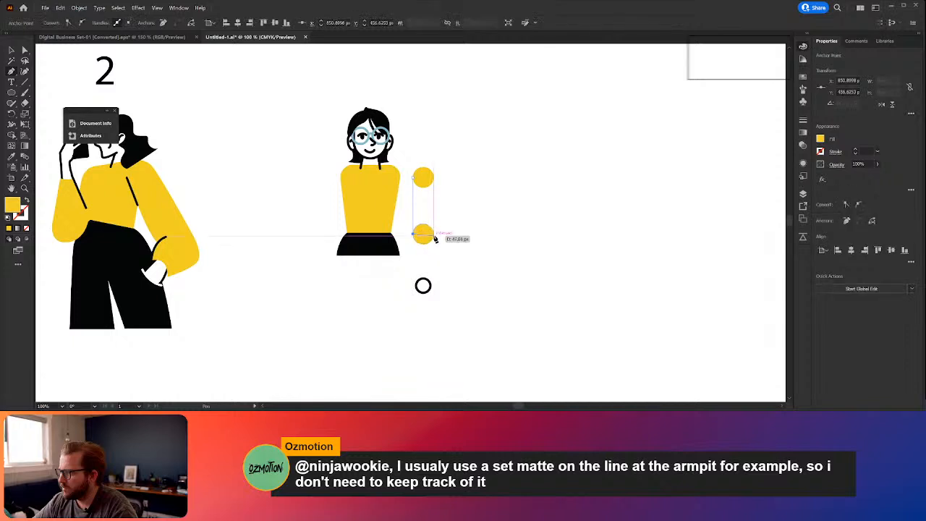
click(433, 235)
click(433, 177)
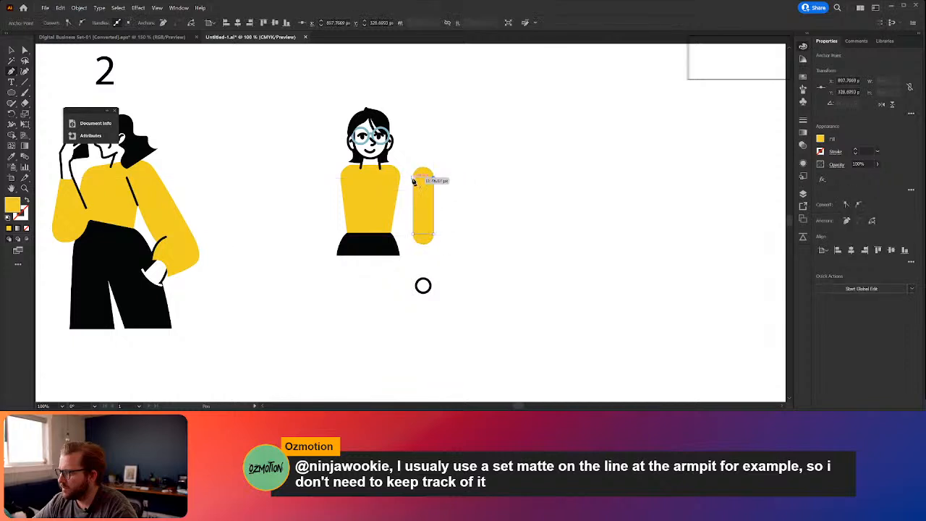
click(413, 178)
key(v)
click(319, 206)
Step: Draw a yellow forearm rectangle about 47 px wide and 116 px long from the lower yellow circle to the outlined wrist circle
click(14, 73)
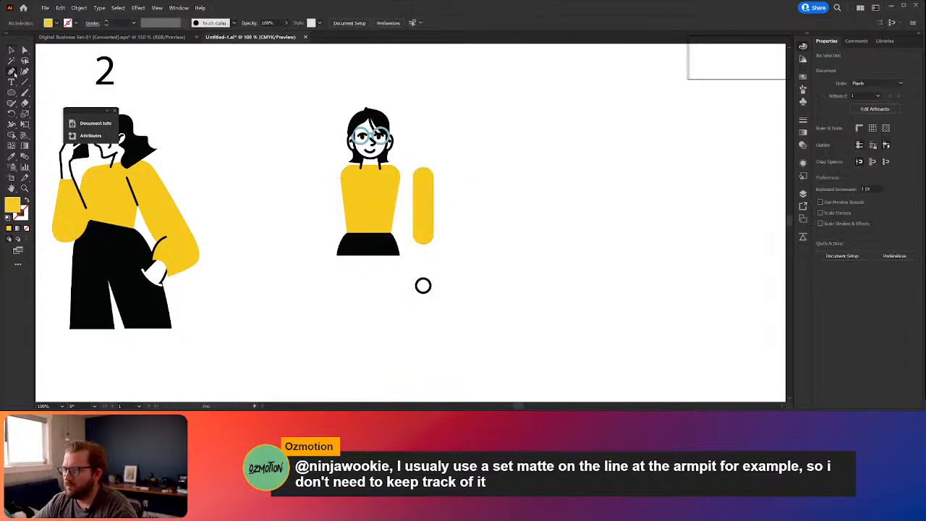
click(434, 235)
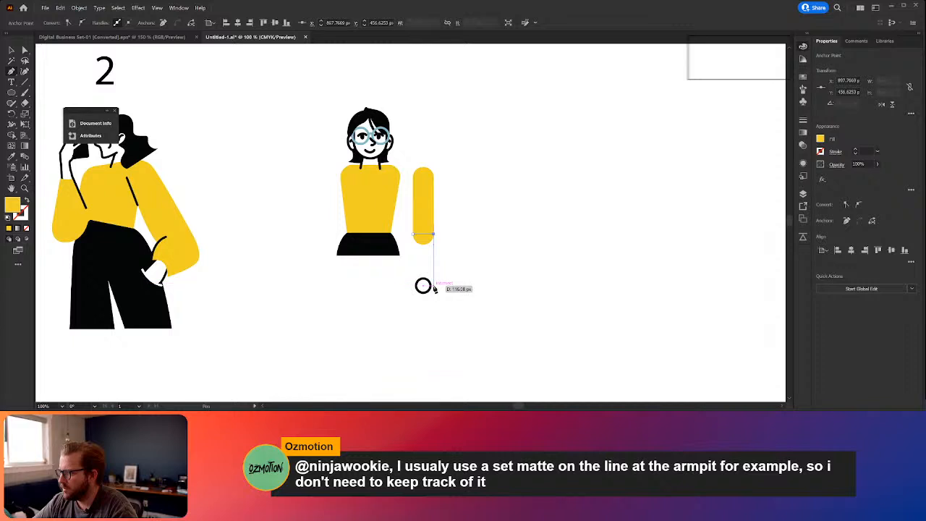
click(433, 286)
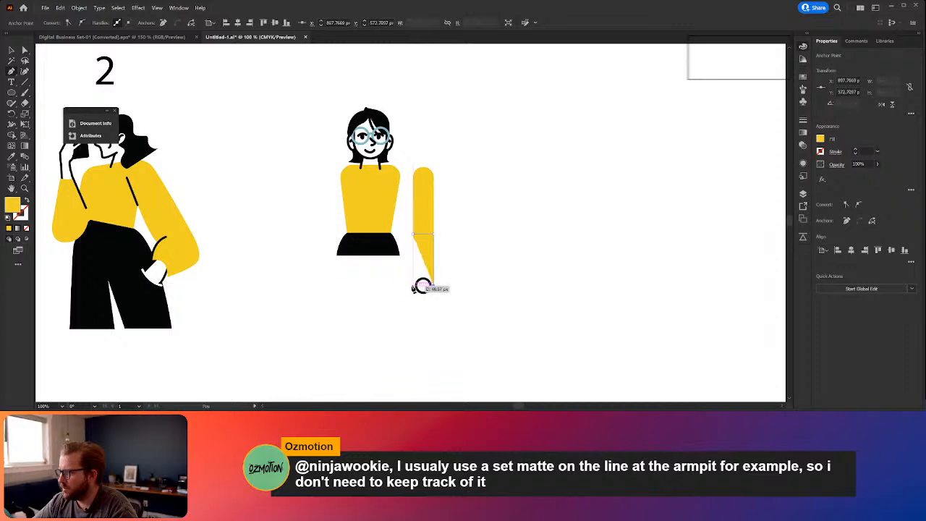
click(413, 286)
click(413, 234)
Step: Narrow the forearm's lower corners to the wrist circle and curve its sides outward, making it about 55 px wide
scroll(434, 300, up, 3)
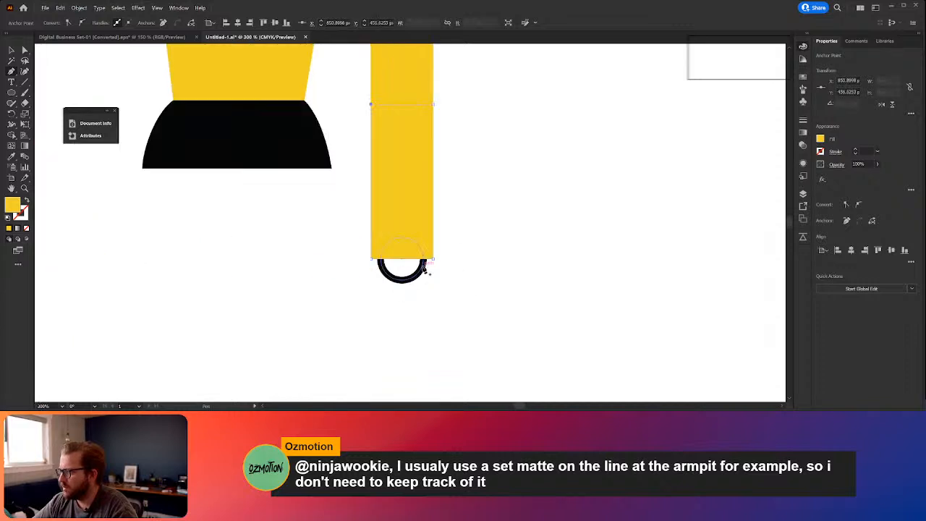
drag(433, 258, 351, 260)
key(a)
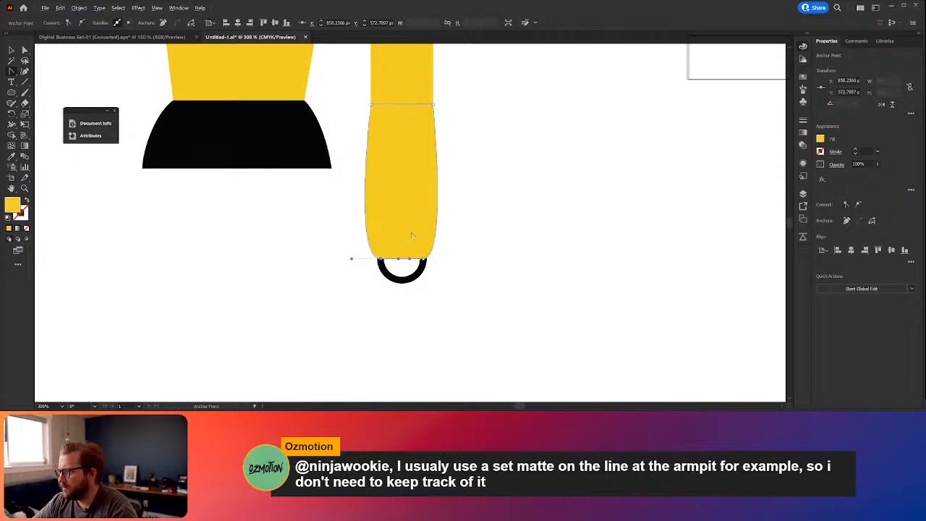
scroll(412, 233, down, 2)
drag(227, 228, 444, 299)
drag(500, 295, 417, 305)
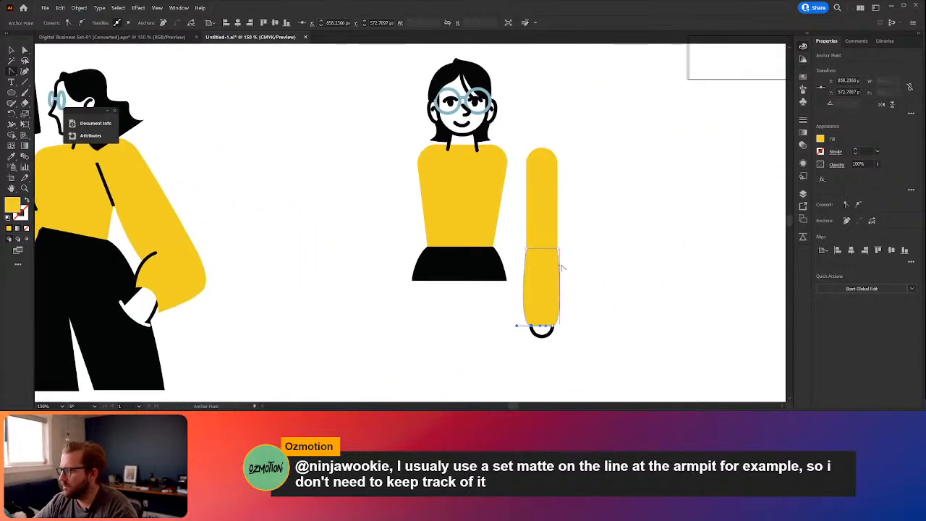
Step: Widen the elbow joint to about 58 px, moving the adjoining upper-arm and forearm anchors outward to match
key(a)
click(558, 250)
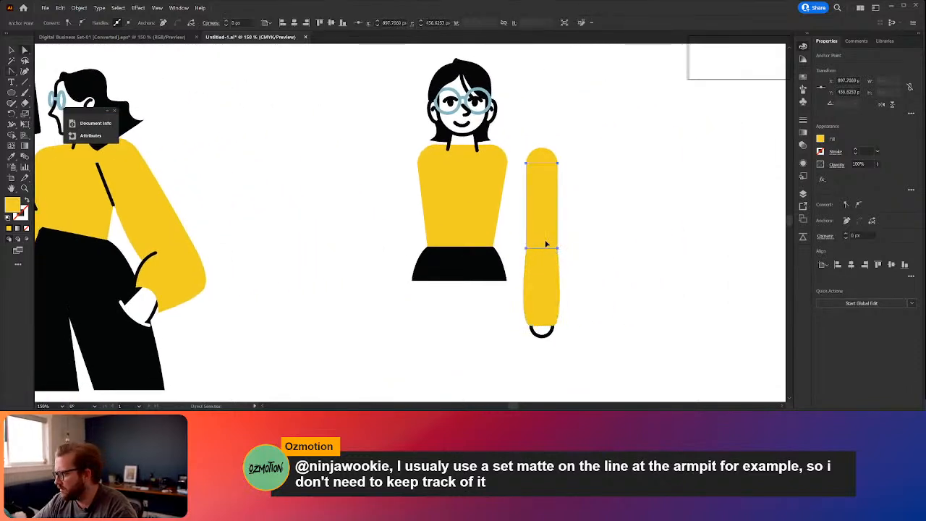
key(v)
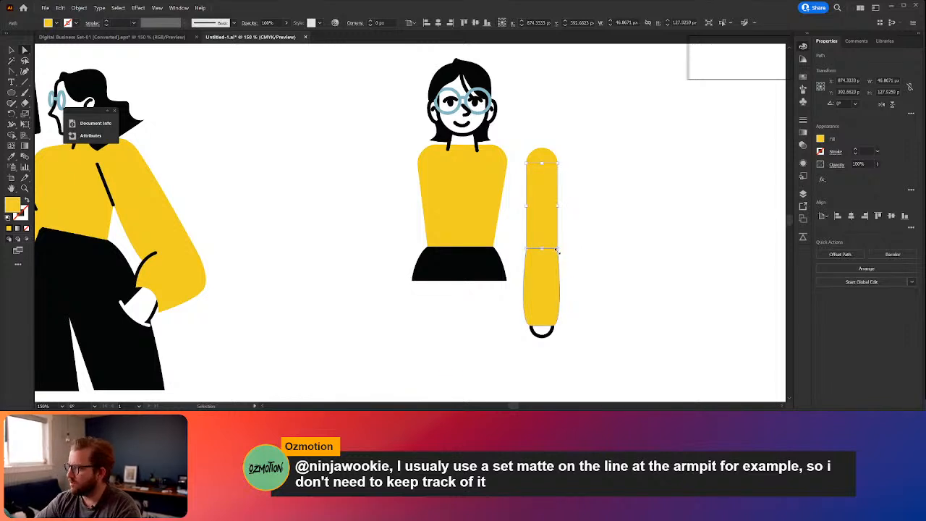
key(a)
click(536, 272)
key(v)
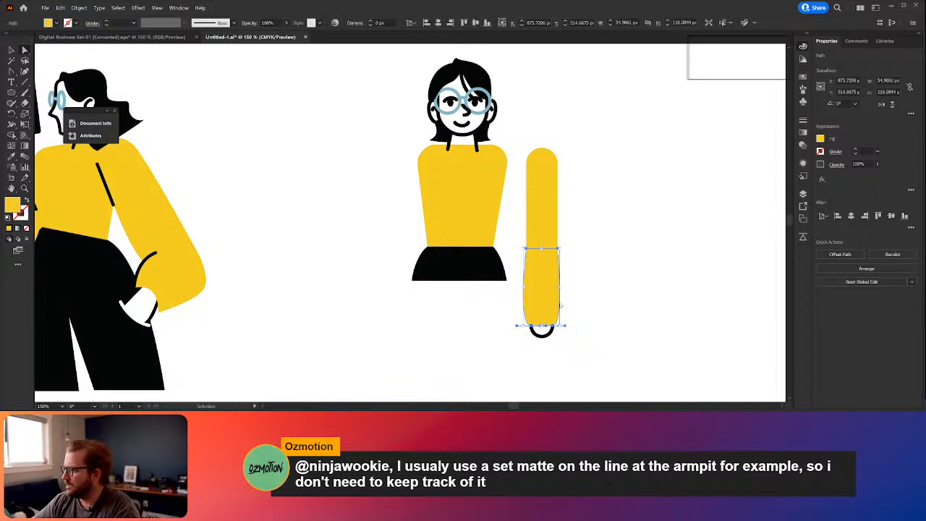
key(a)
click(543, 248)
key(v)
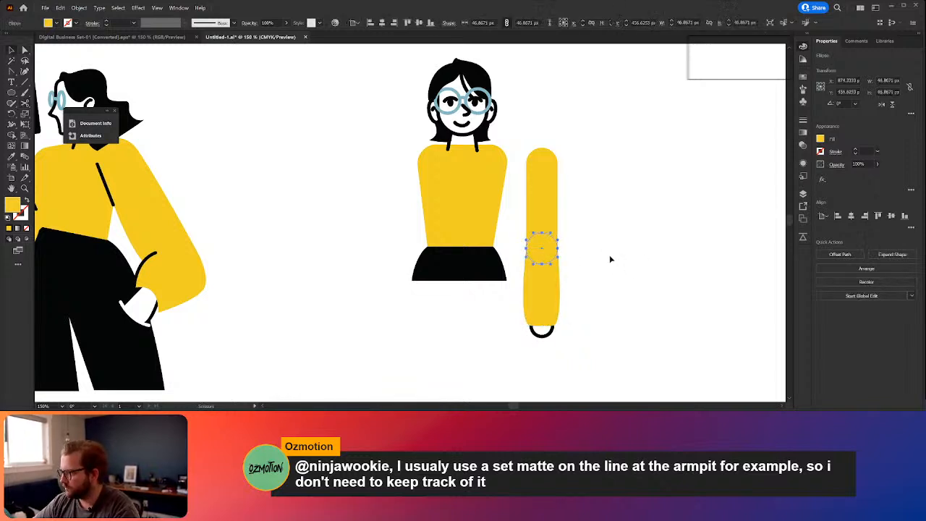
drag(558, 264, 523, 250)
click(609, 270)
key(a)
click(552, 280)
click(556, 249)
click(548, 240)
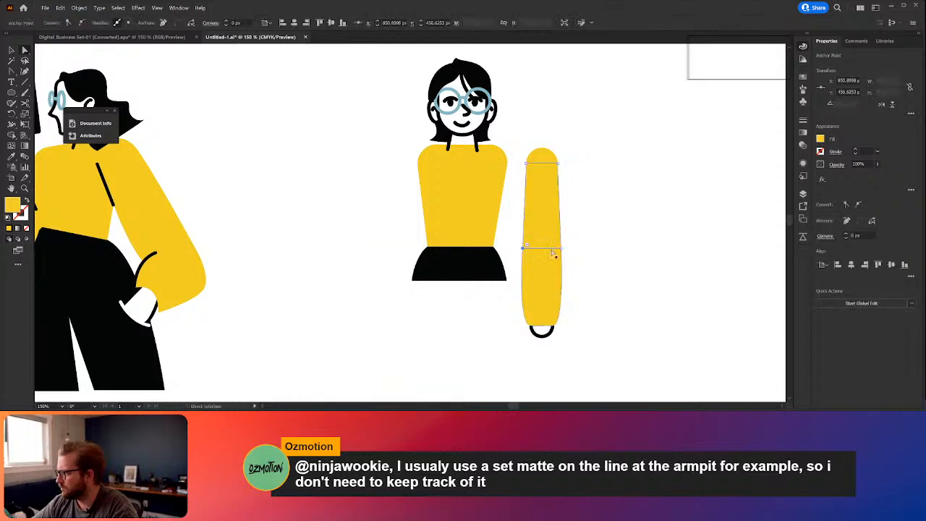
Step: Add curve handles to the upper arm's shoulder-end anchors so both sides bulge outward
click(554, 232)
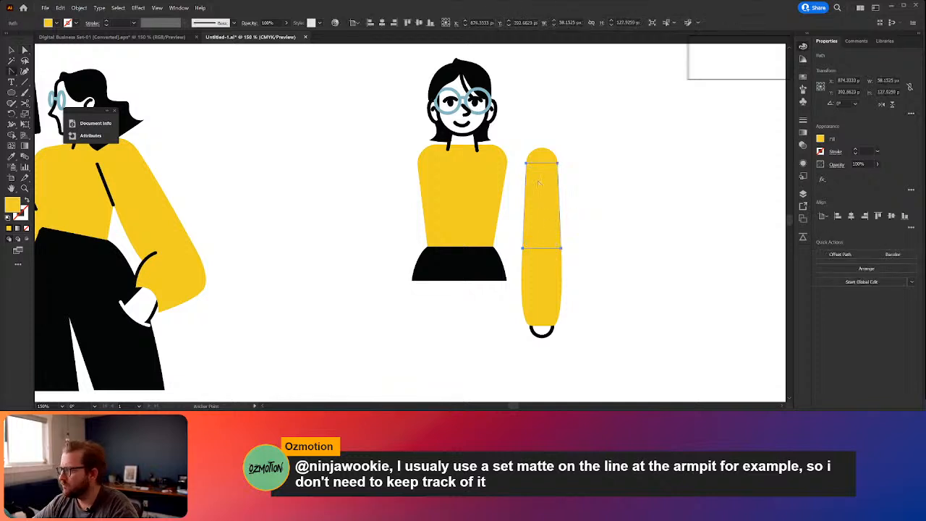
drag(531, 166, 555, 163)
key(v)
click(657, 258)
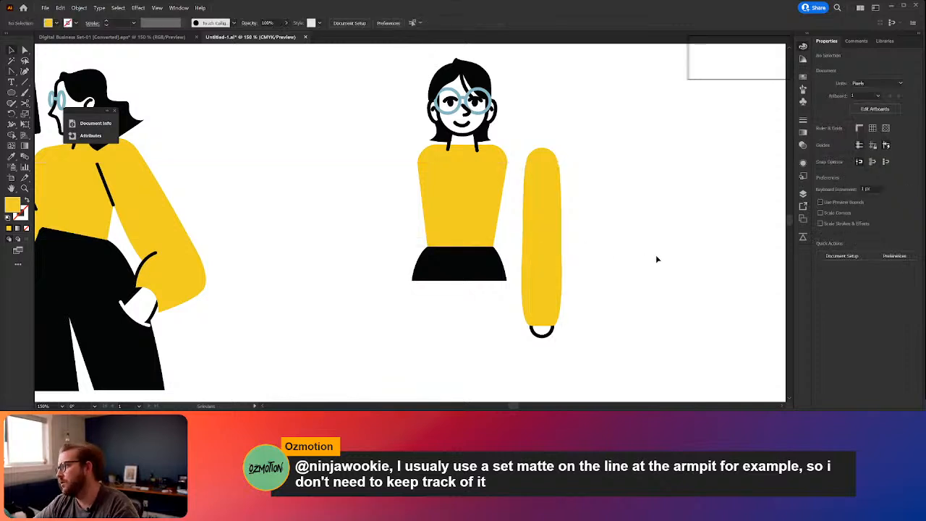
scroll(580, 197, up, 1)
click(539, 164)
scroll(591, 171, up, 2)
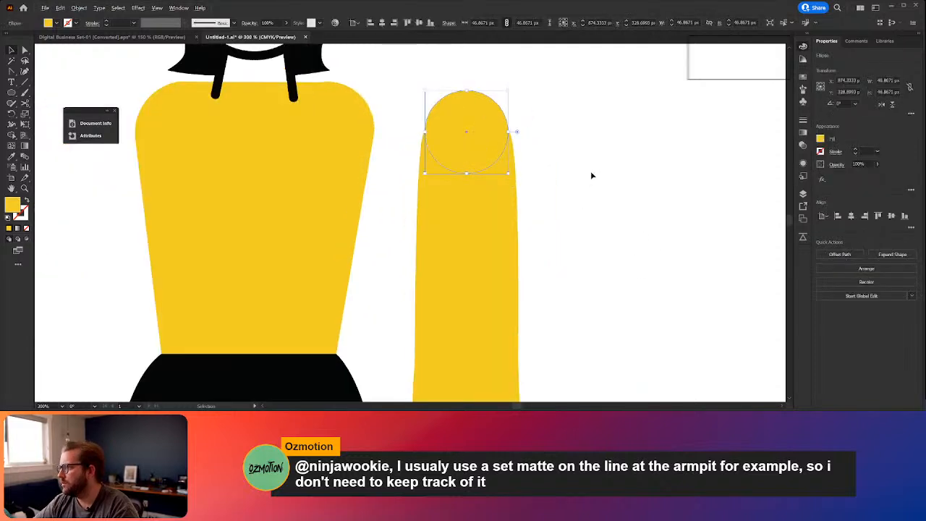
key(shift+c)
click(425, 132)
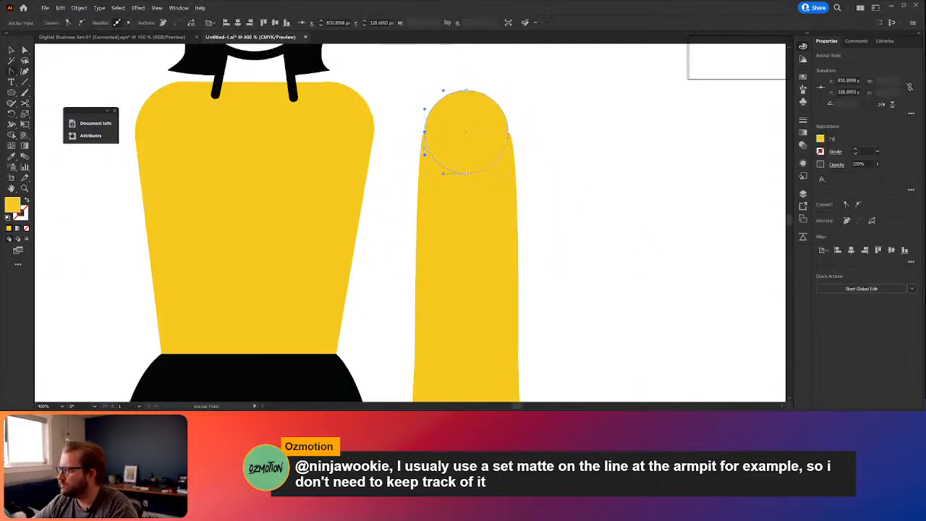
drag(425, 154, 419, 158)
key(ctrl+z)
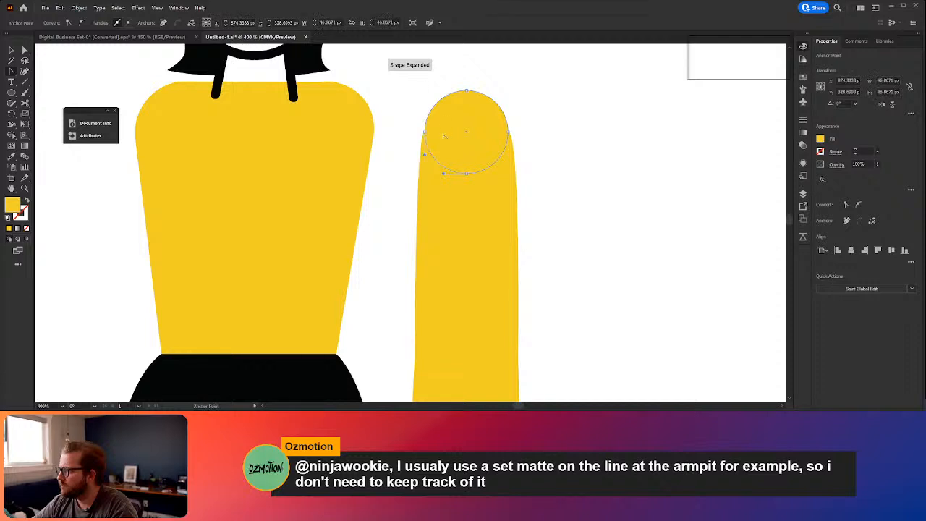
Step: Reset the curve handles on the upper arm's torso-side shoulder anchor and pull out new ones, rounding that side outward
key(v)
click(431, 187)
key(a)
click(425, 131)
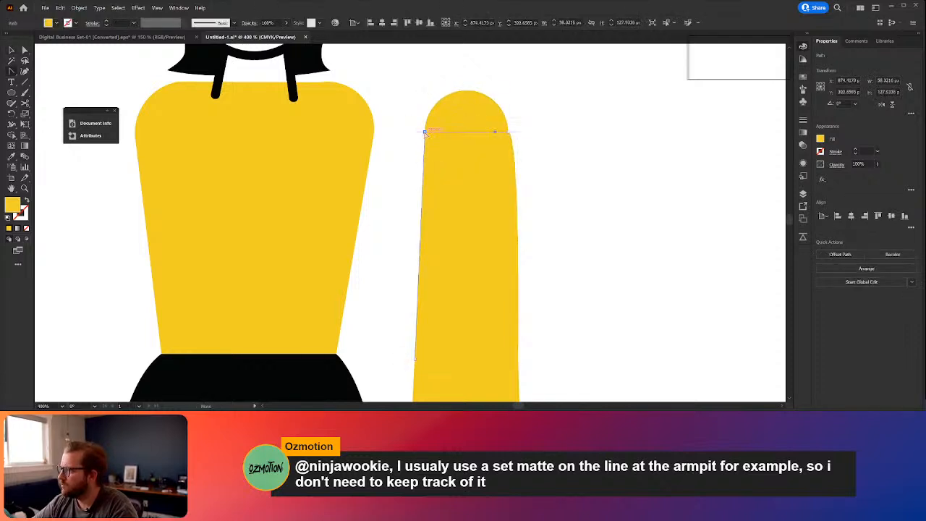
drag(424, 132, 405, 171)
drag(444, 93, 453, 132)
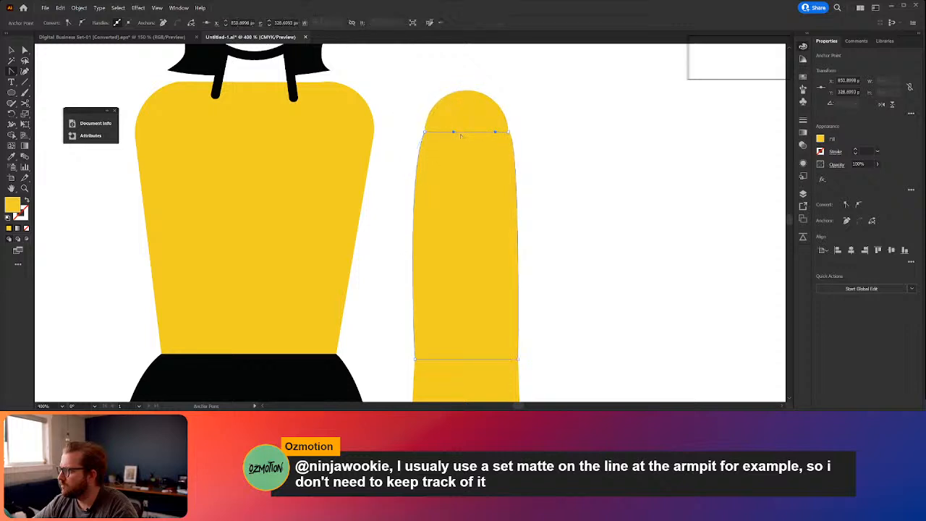
Step: Reset the upper arm's outer shoulder-end anchor and pull out a new curve handle, rounding that side to make it about 62 px wide
click(508, 132)
drag(521, 134, 532, 218)
key(v)
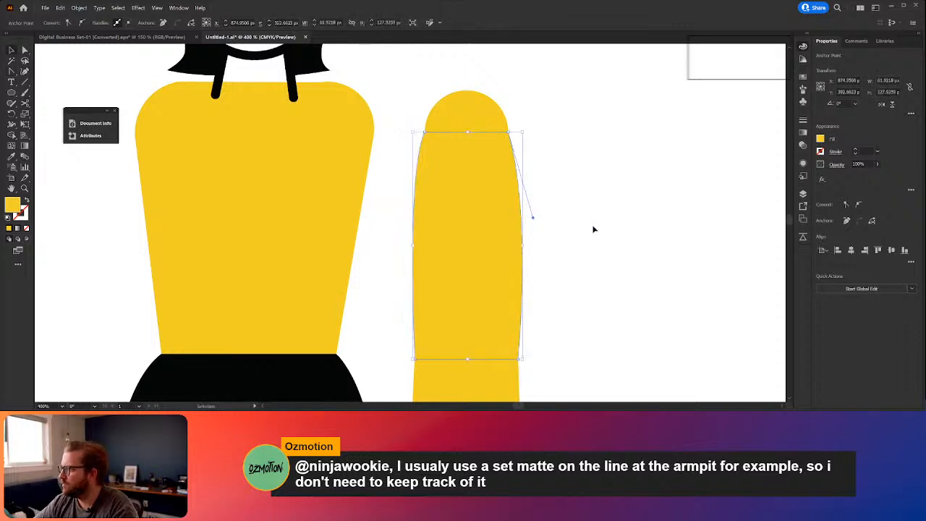
click(594, 229)
Step: Duplicate the upper arm in place and give the copy no fill and a black 5 pt stroke
scroll(612, 216, down, 4)
scroll(639, 242, up, 1)
drag(643, 253, 519, 239)
drag(168, 229, 316, 214)
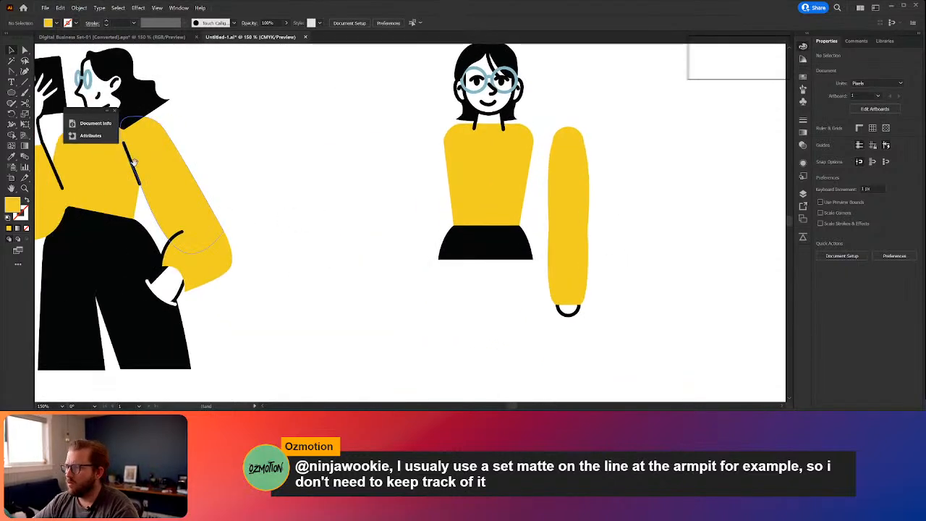
drag(470, 212, 404, 240)
click(499, 215)
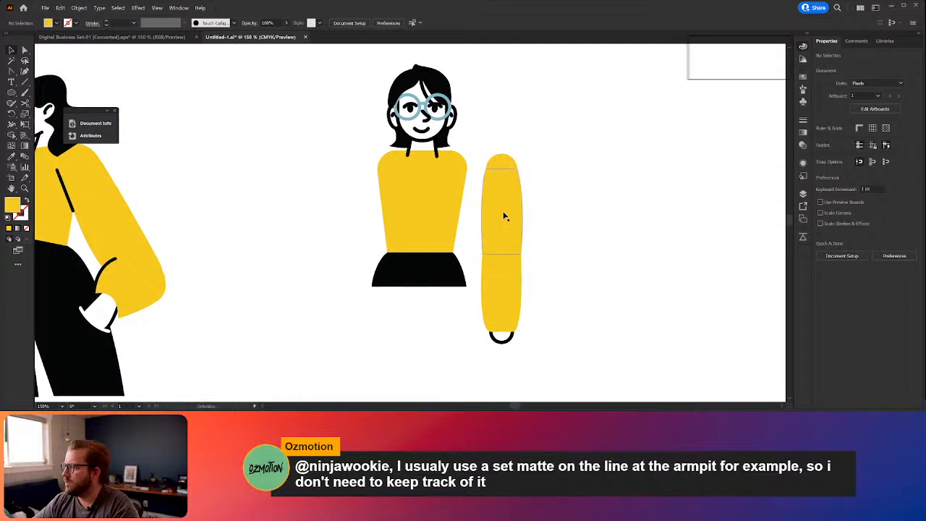
key(a)
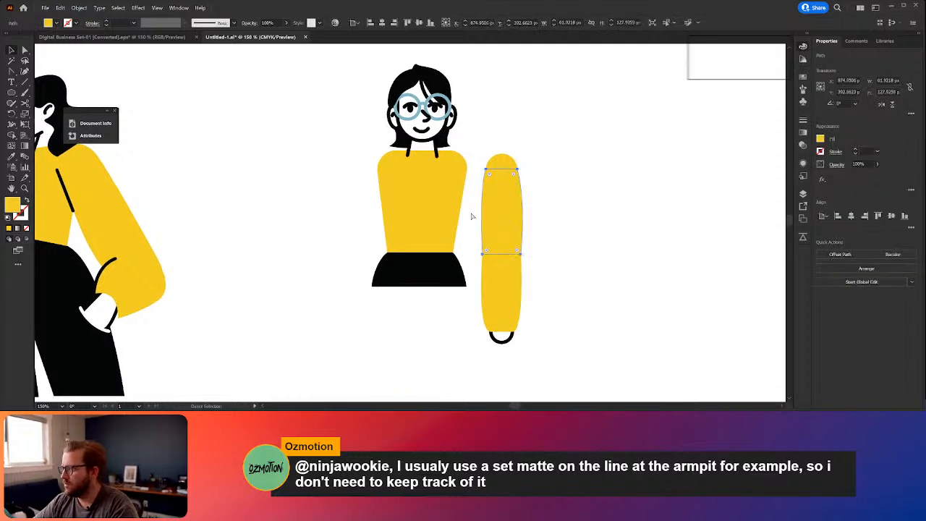
key(v)
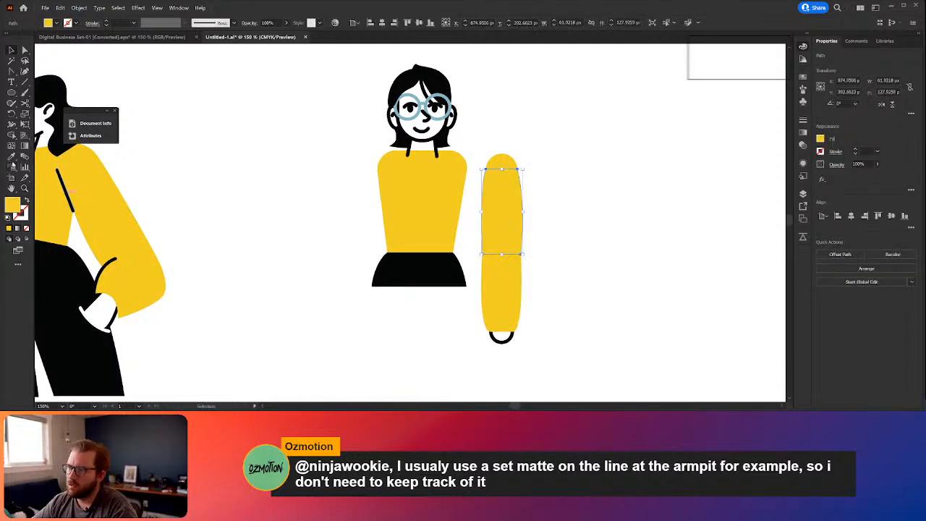
key(d)
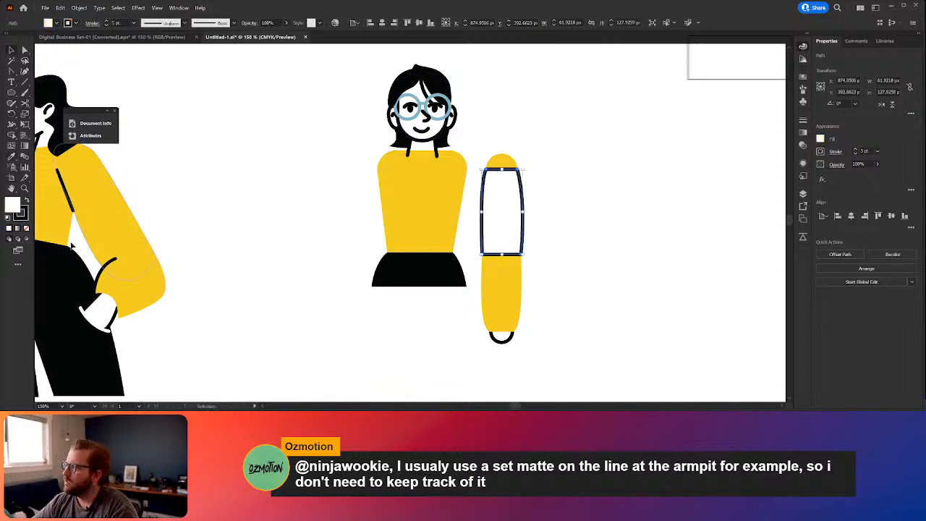
click(26, 229)
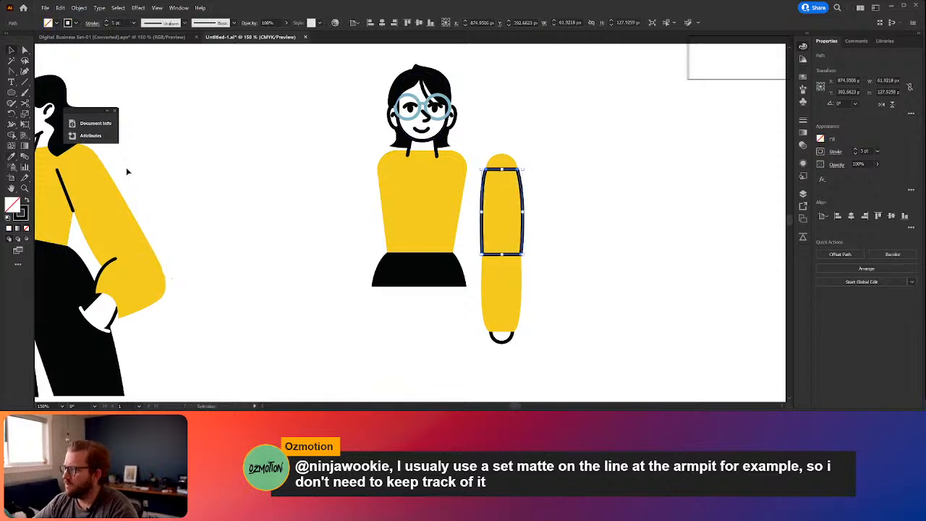
Step: Cut the upper-arm outline at its two torso-side anchors, delete the rest, and give the remaining inner line round caps
click(26, 103)
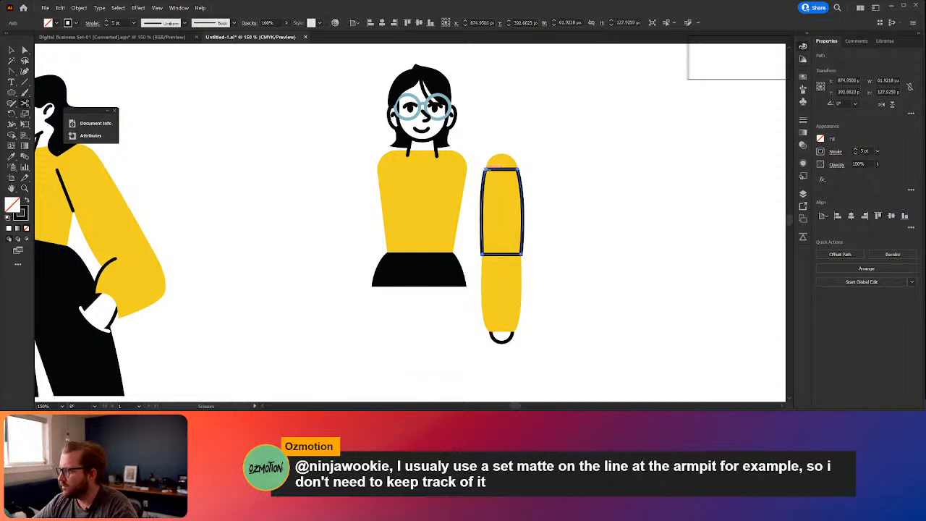
click(484, 170)
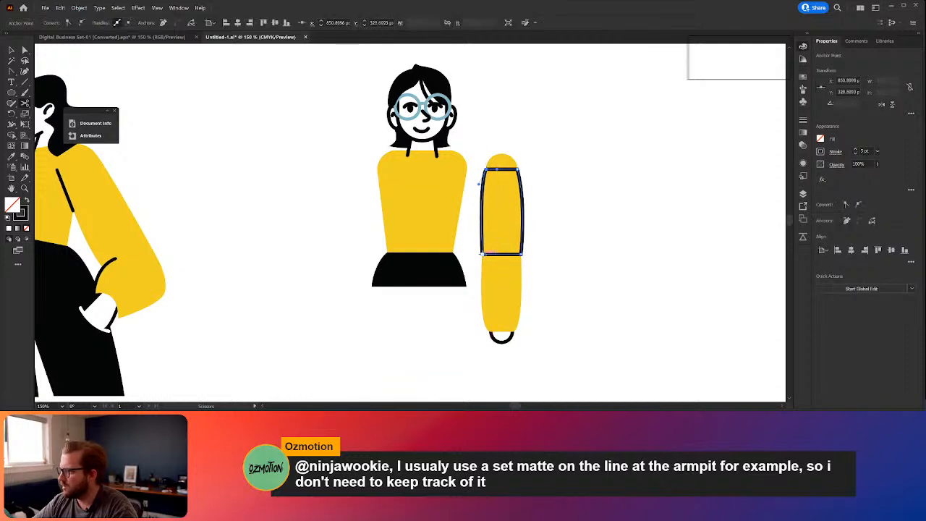
click(482, 253)
key(v)
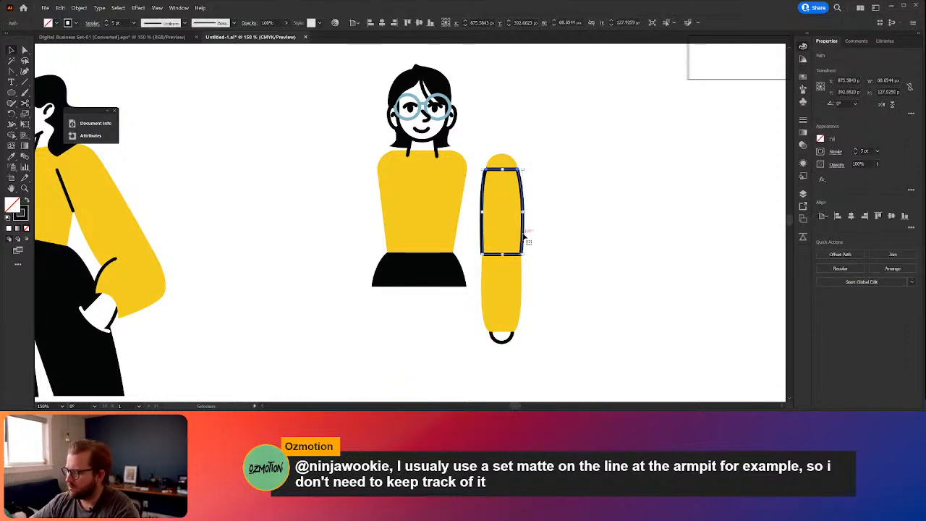
click(525, 237)
click(485, 221)
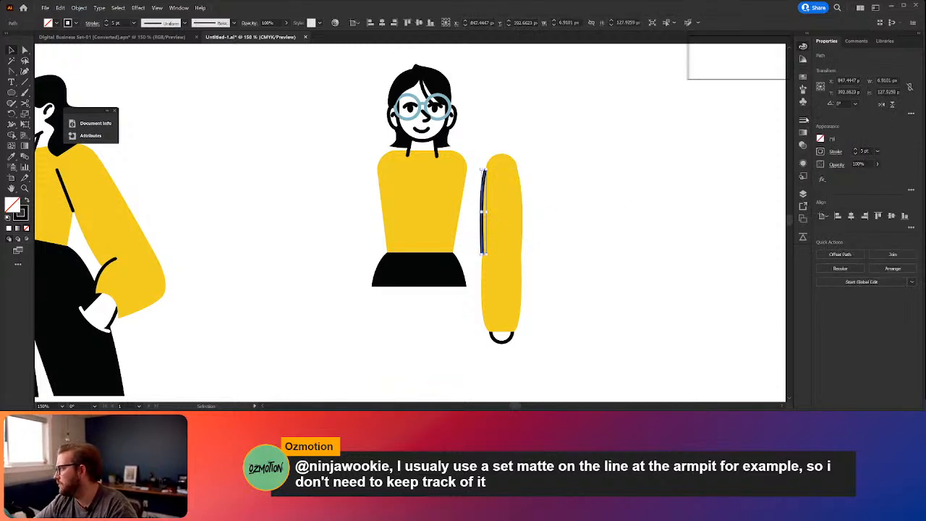
click(805, 121)
click(580, 215)
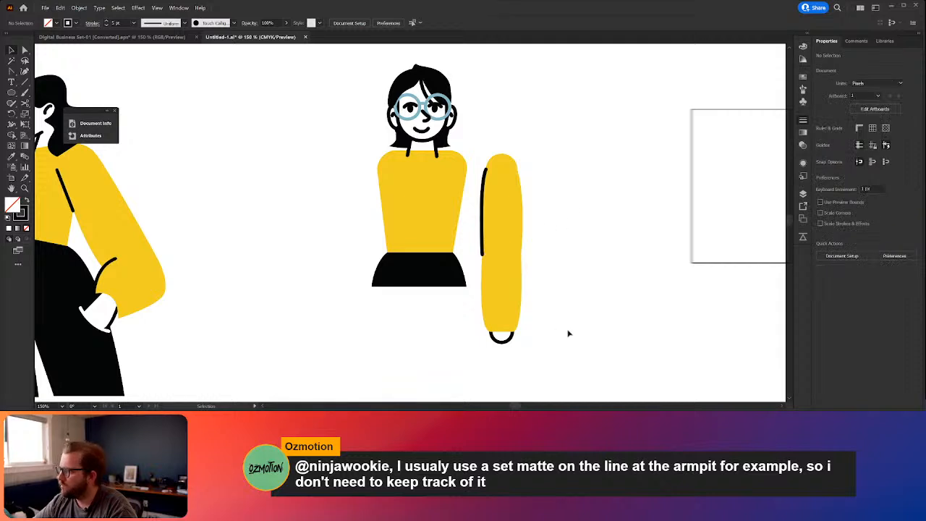
scroll(556, 322, down, 2)
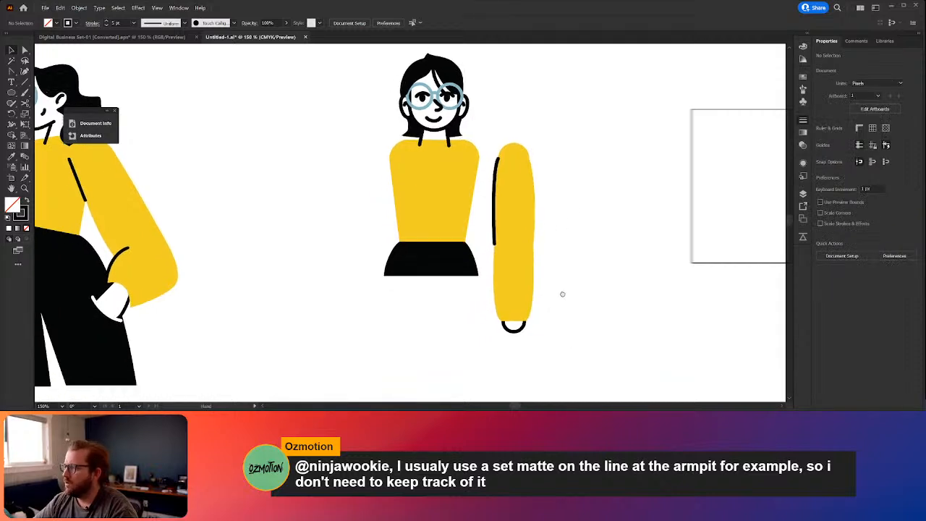
scroll(559, 291, left, 2)
key(a)
click(533, 240)
key(v)
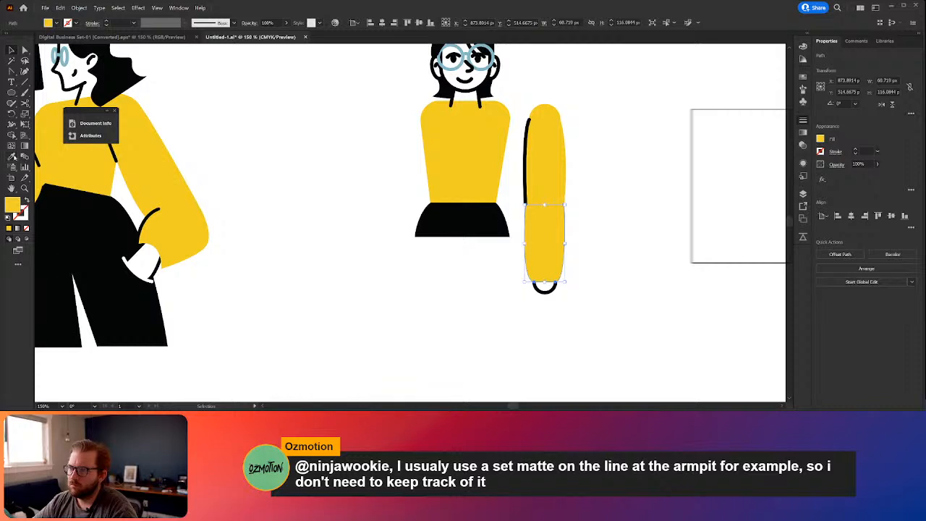
key(i)
click(452, 70)
key(v)
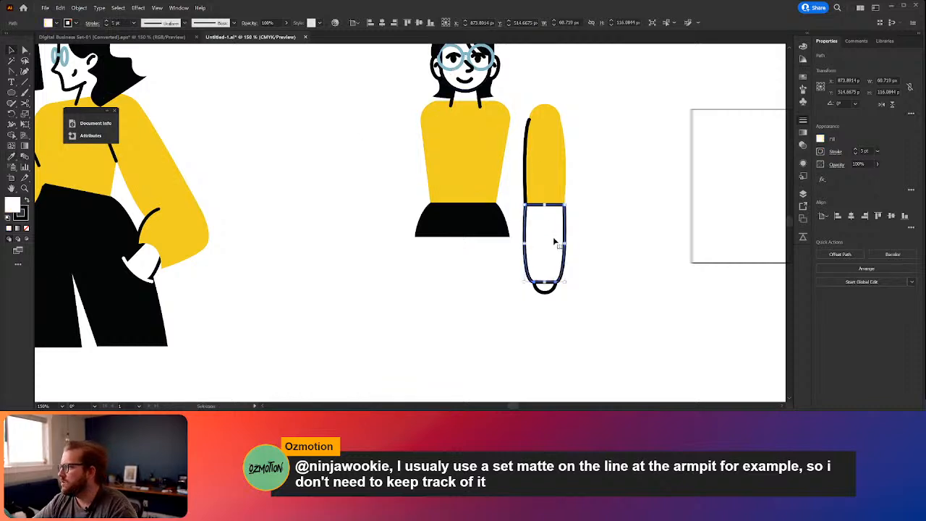
drag(544, 256, 455, 258)
key(ctrl+z)
key(ctrl+z)
click(590, 270)
Step: Duplicate the forearm in place and sample the character's existing white fill and black 5 pt stroke onto the copy
click(547, 256)
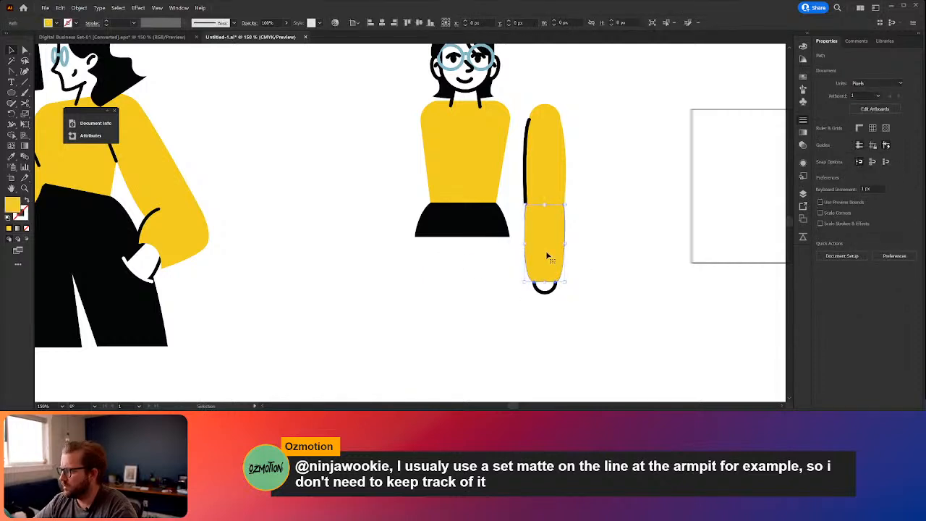
click(11, 156)
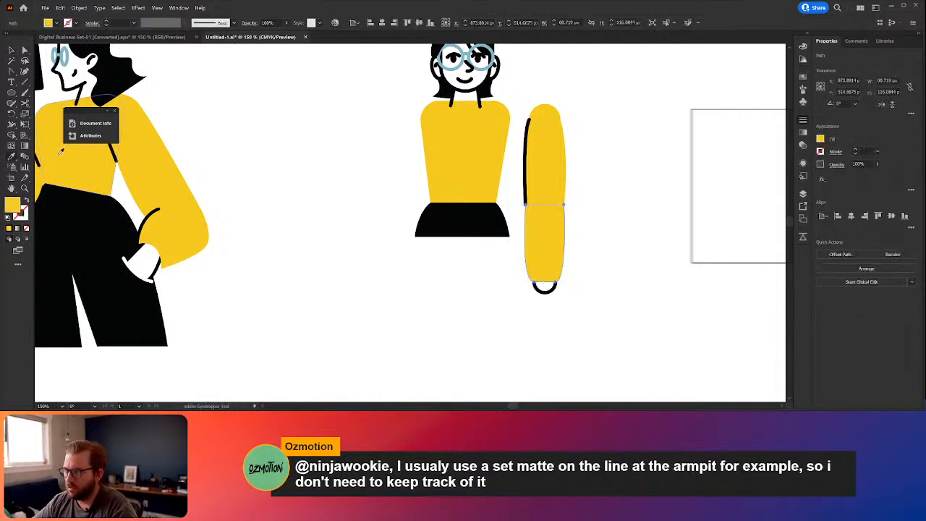
click(460, 93)
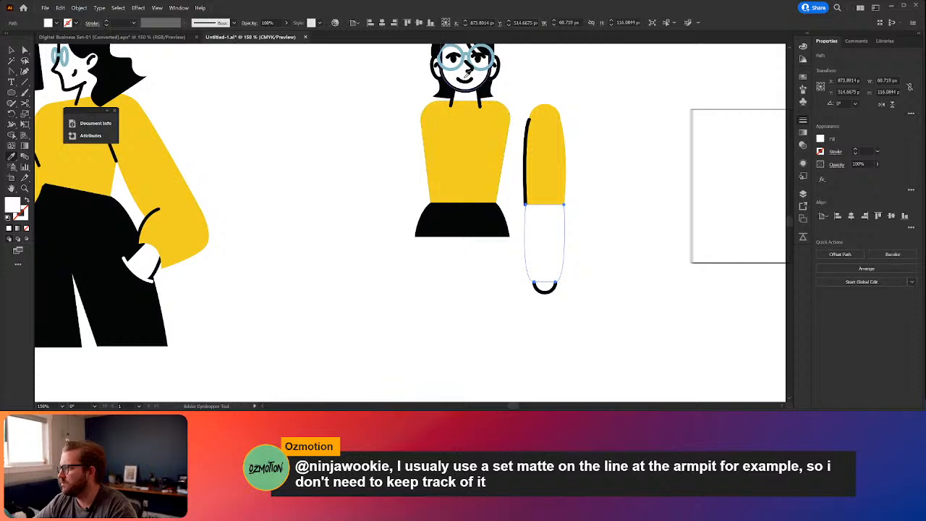
click(452, 75)
key(v)
click(591, 217)
Step: Try to cut the outlined forearm copy at its torso-side elbow anchor with the Scissors tool
click(536, 230)
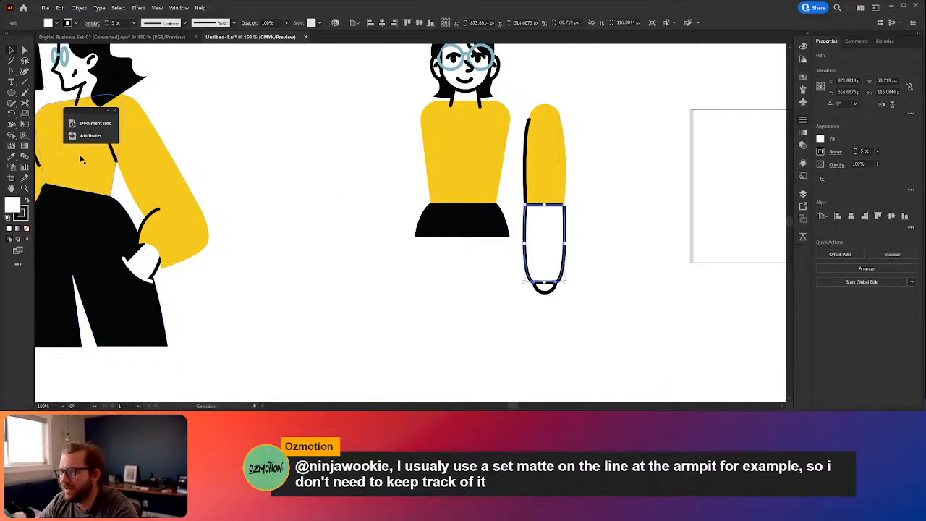
click(24, 104)
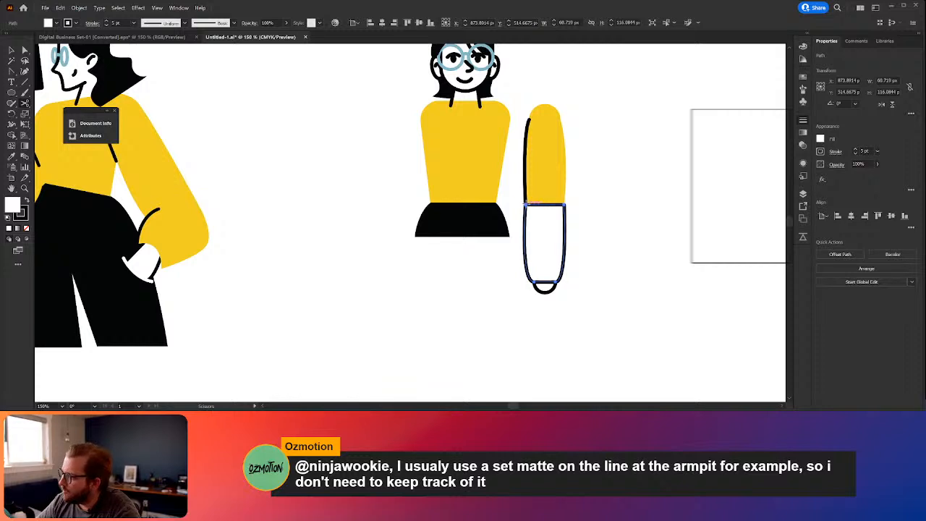
click(525, 205)
key(v)
click(582, 230)
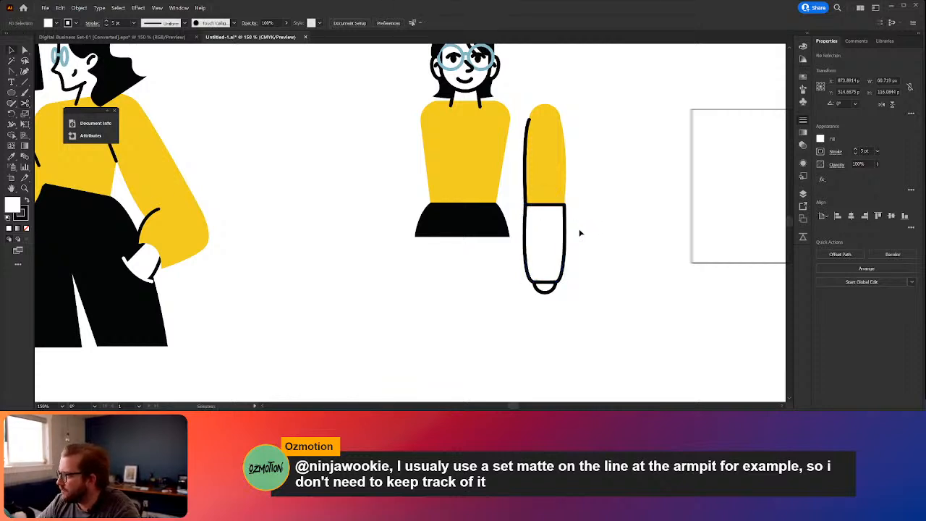
Step: Split the forearm copy at its torso-side elbow and wrist anchors, delete the rest, and remove the fill from the remaining inner line
click(567, 233)
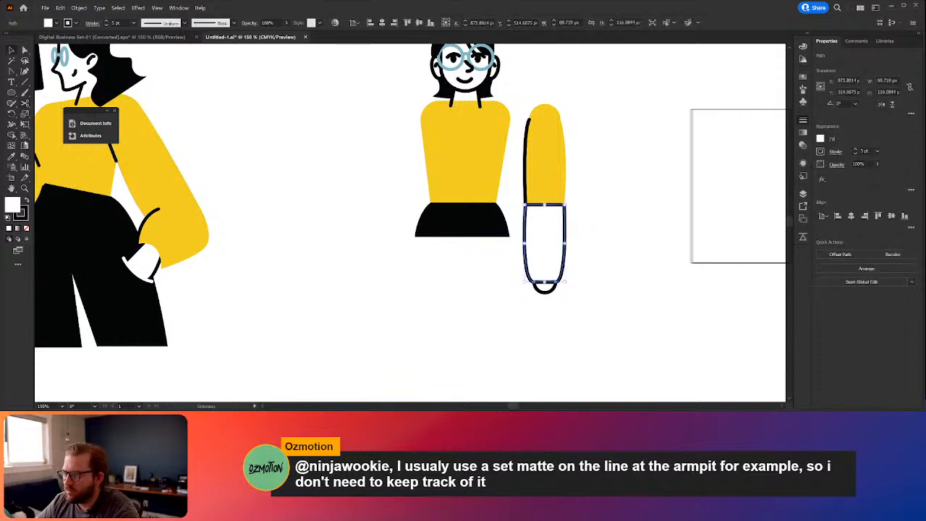
click(24, 115)
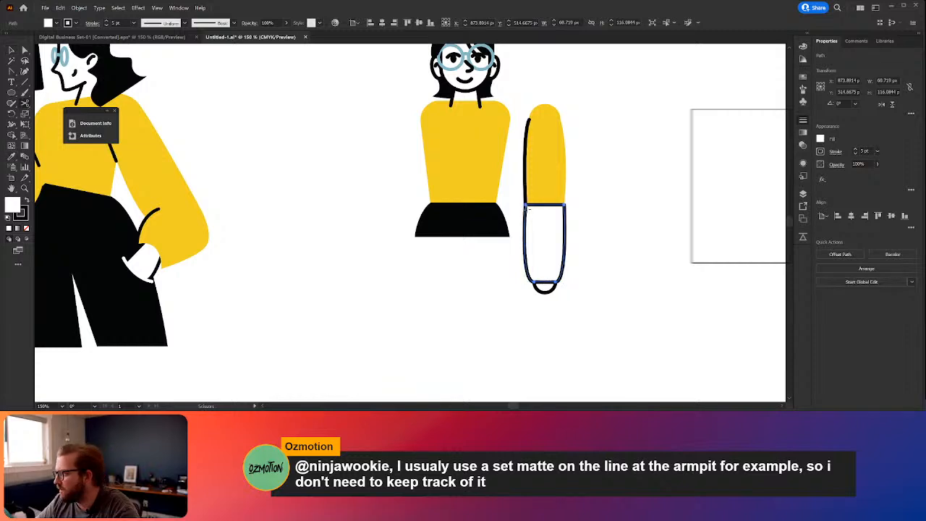
click(527, 205)
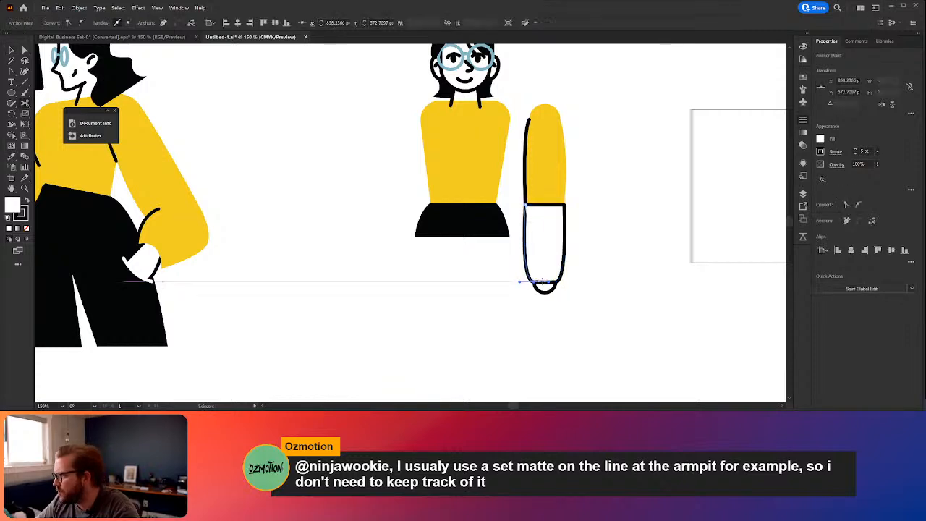
key(v)
key(Delete)
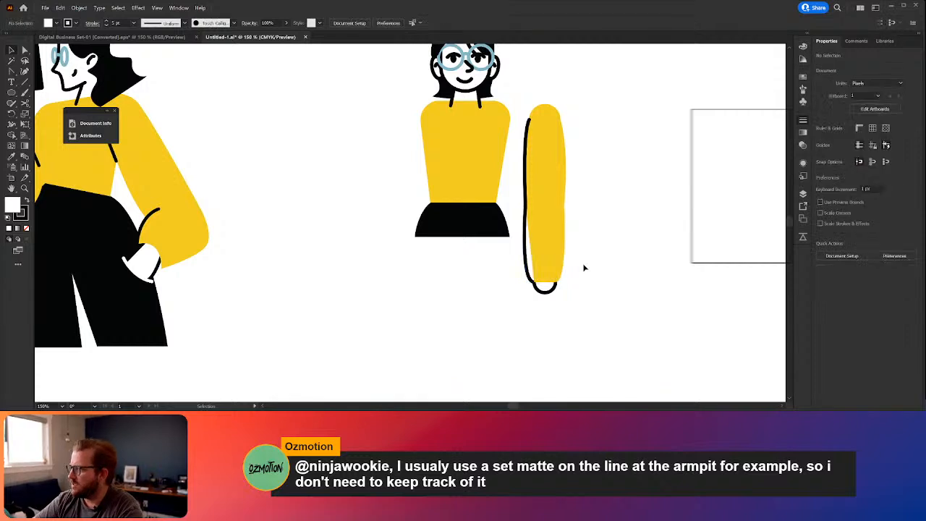
key(ctrl+z)
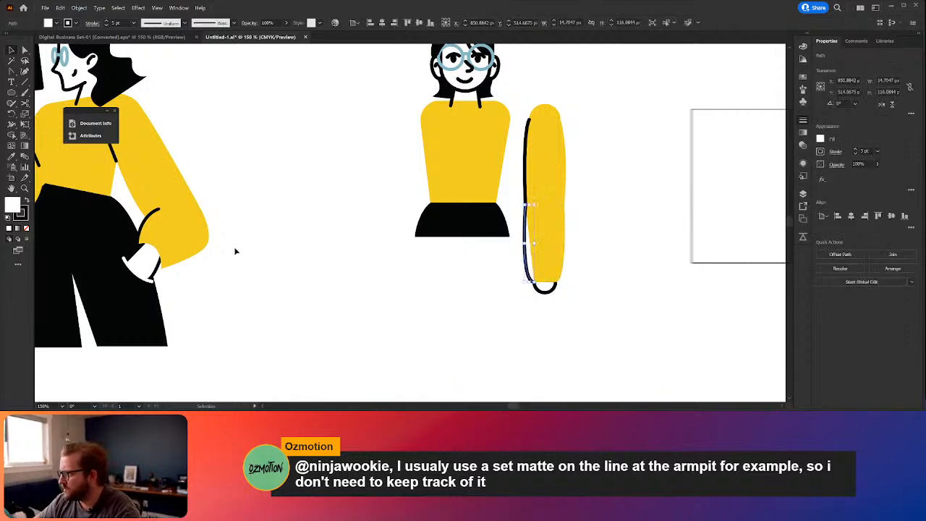
click(424, 308)
Step: Isolate the white wrist circle at the lower end of the front-facing character's yellow sleeve for editing
scroll(245, 258, down, 1)
drag(199, 266, 314, 280)
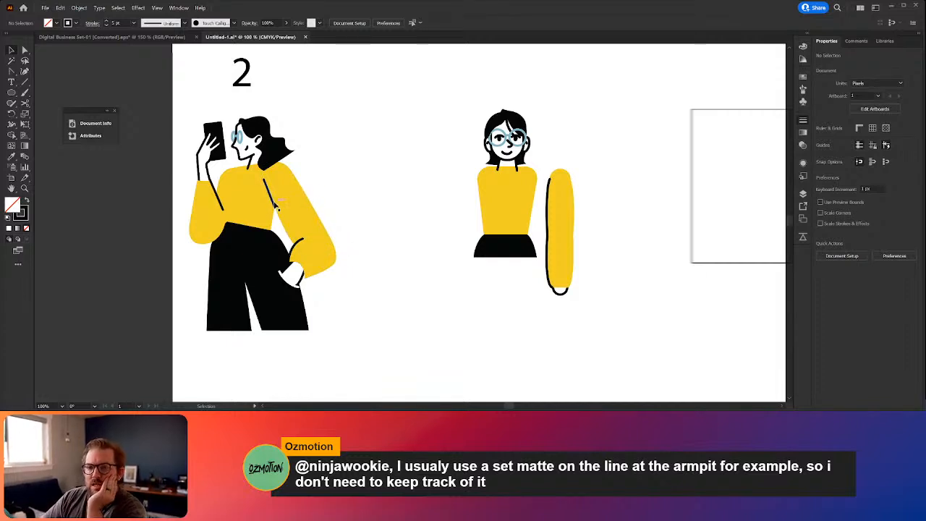
click(293, 210)
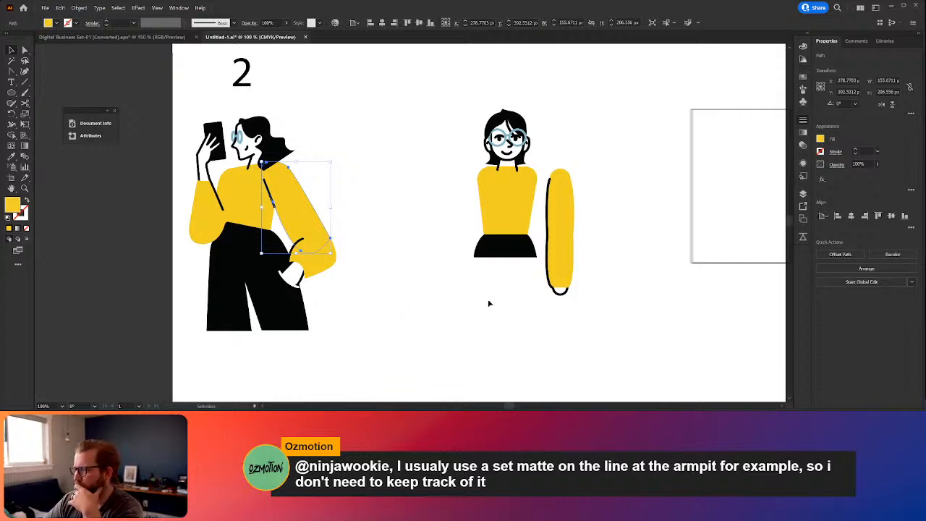
click(293, 273)
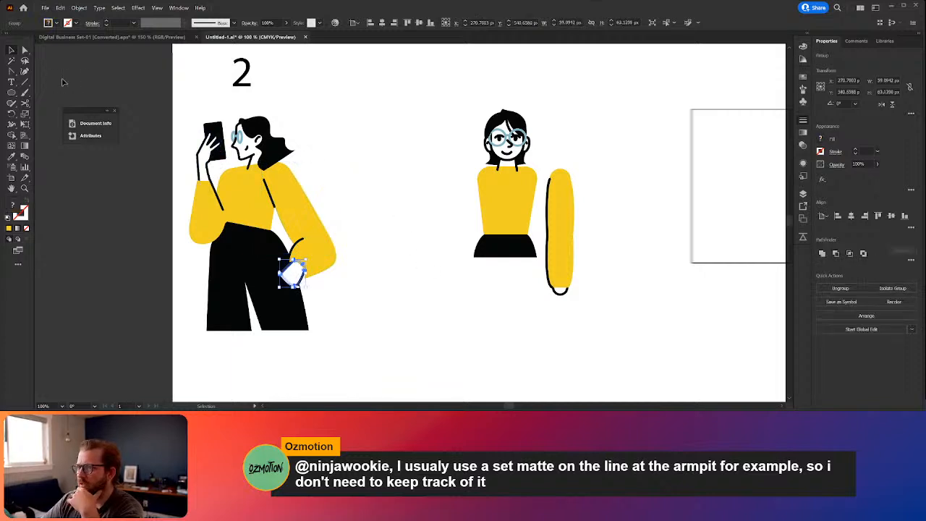
click(13, 72)
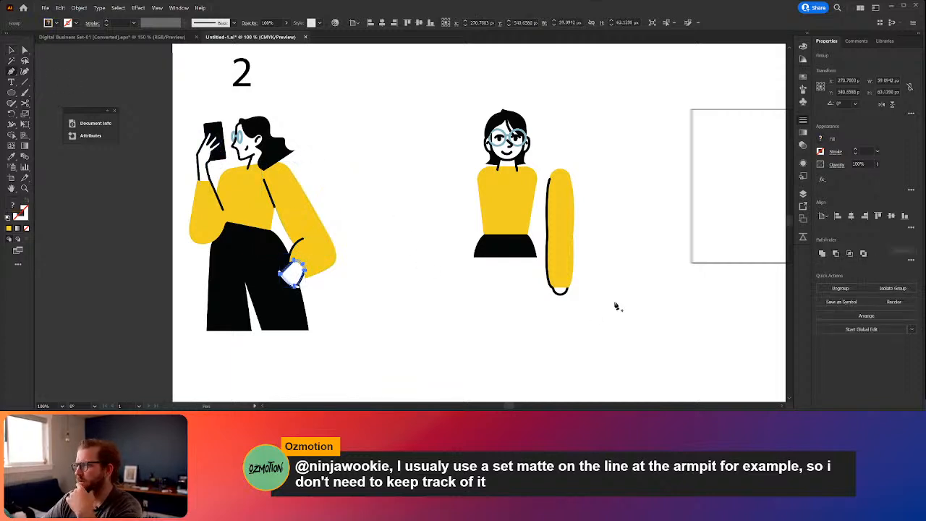
scroll(602, 327, up, 3)
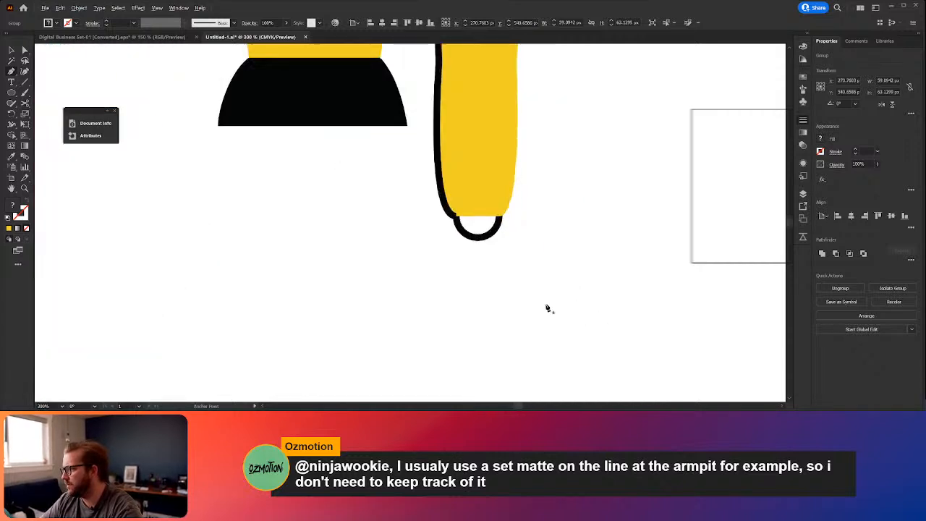
click(486, 235)
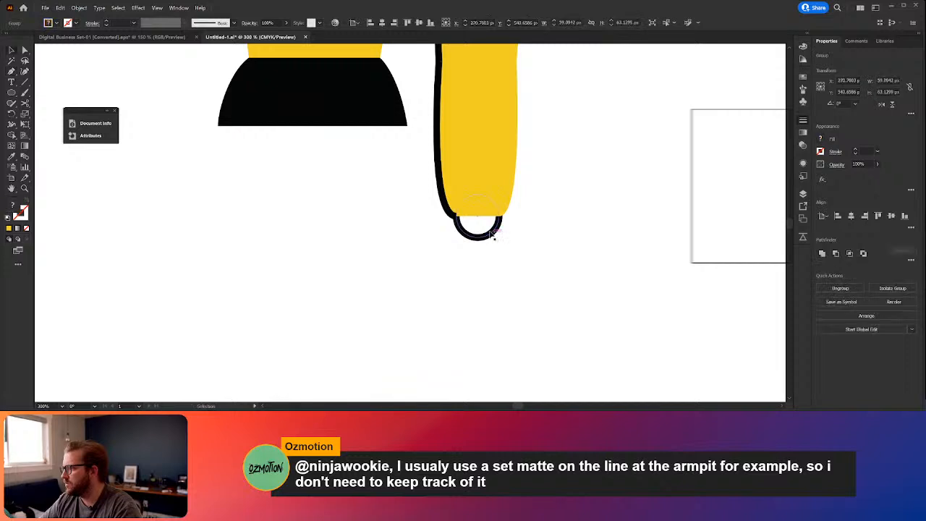
double_click(492, 237)
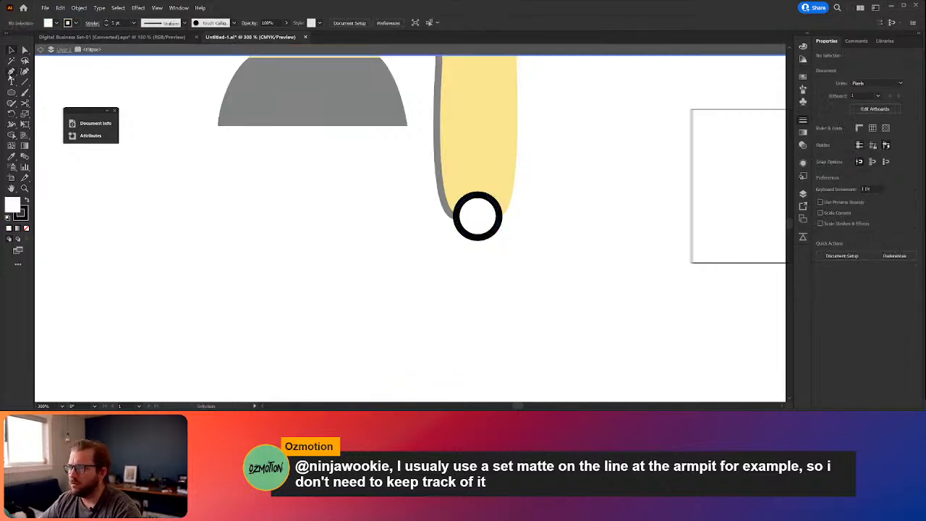
Step: Draw a tapered palm outline below the sleeve with the Pen tool, running from one side of the wrist circle to the other
key(p)
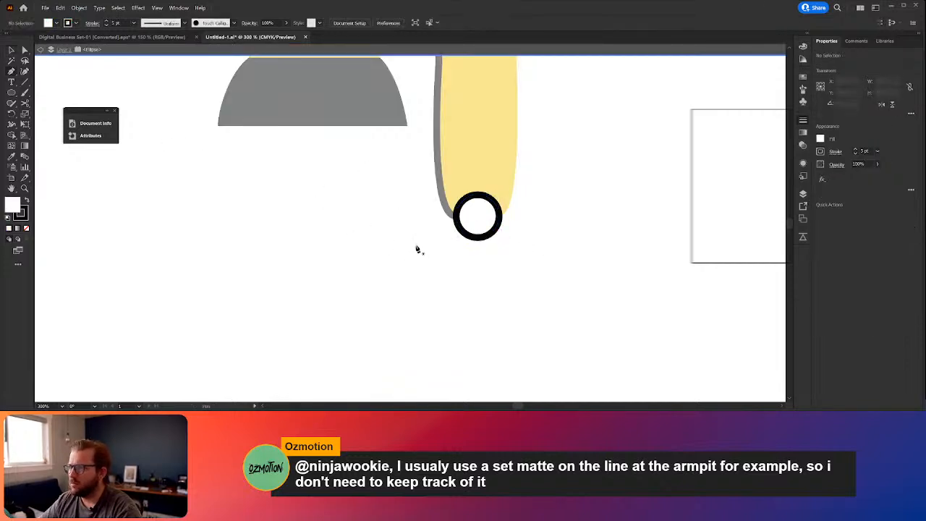
click(456, 217)
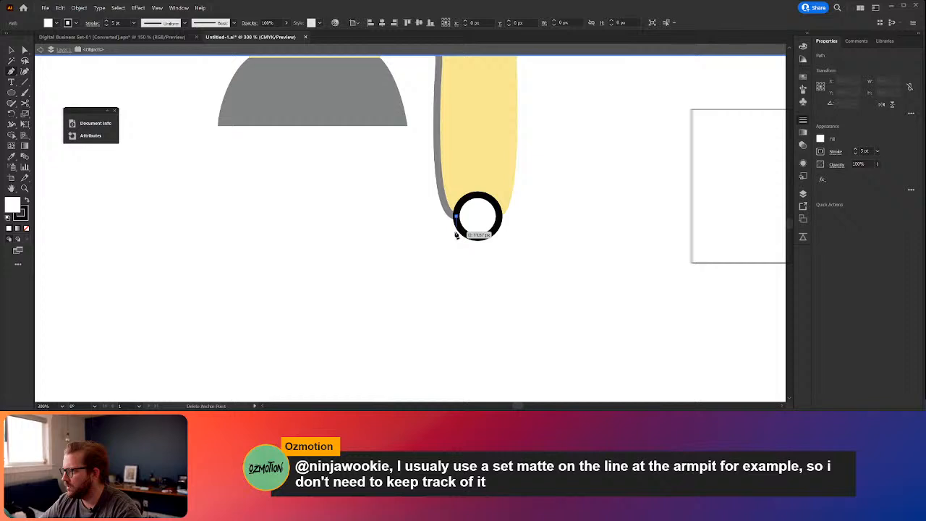
click(441, 298)
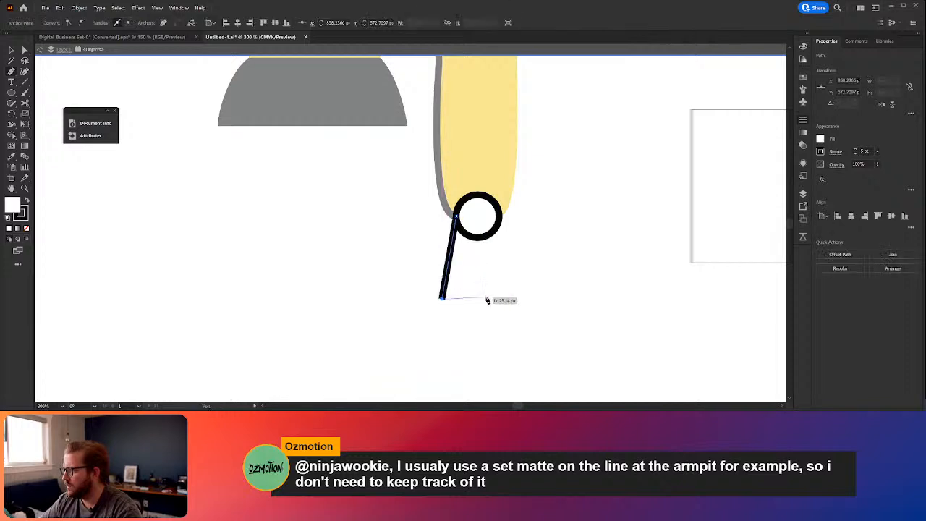
click(510, 295)
click(510, 234)
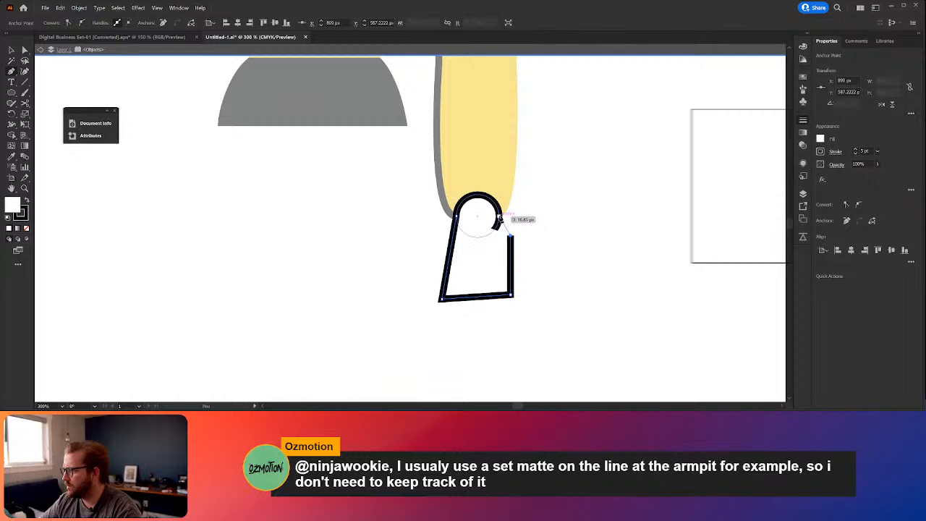
click(498, 217)
key(b)
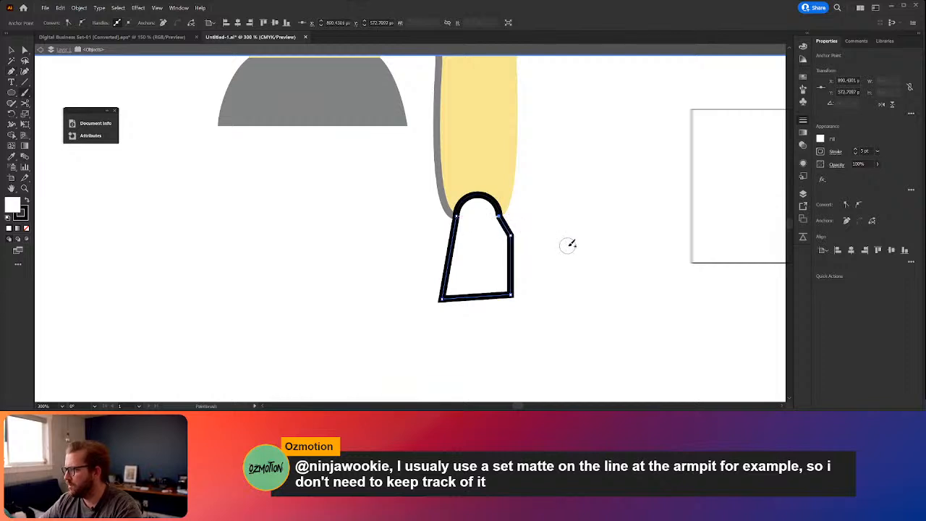
click(568, 246)
key(ctrl+z)
key(v)
click(542, 260)
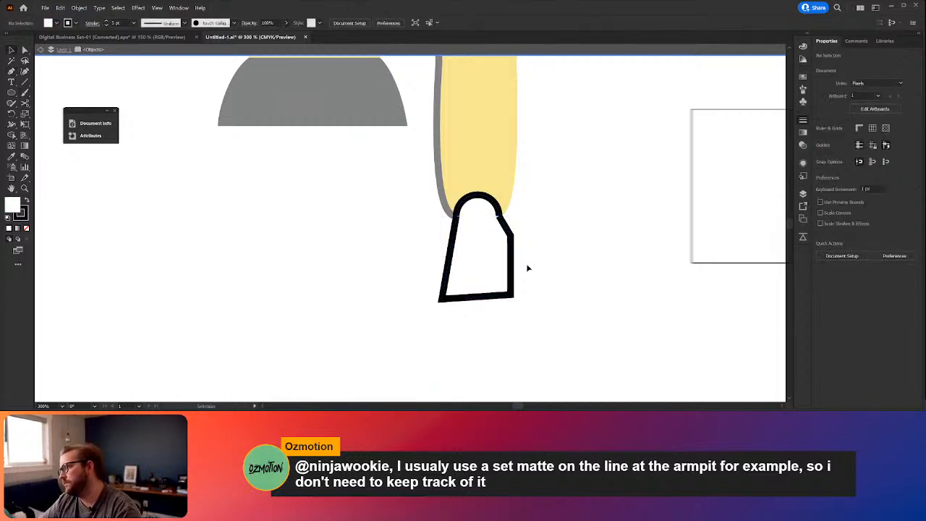
Step: Curve the palm's outer edge with the Anchor Point tool and adjust the curve leaving the torso-side wrist anchor
scroll(527, 266, down, 1)
scroll(530, 270, up, 2)
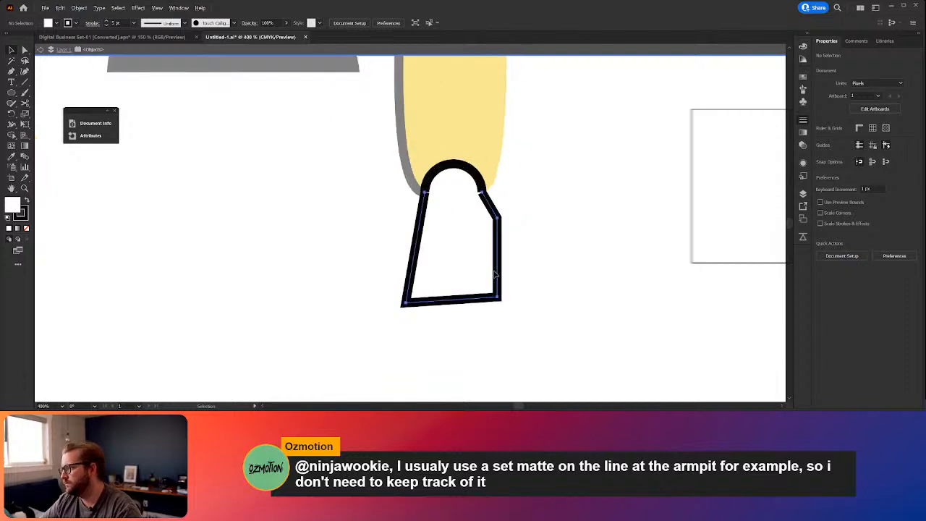
click(496, 272)
key(a)
key(shift+c)
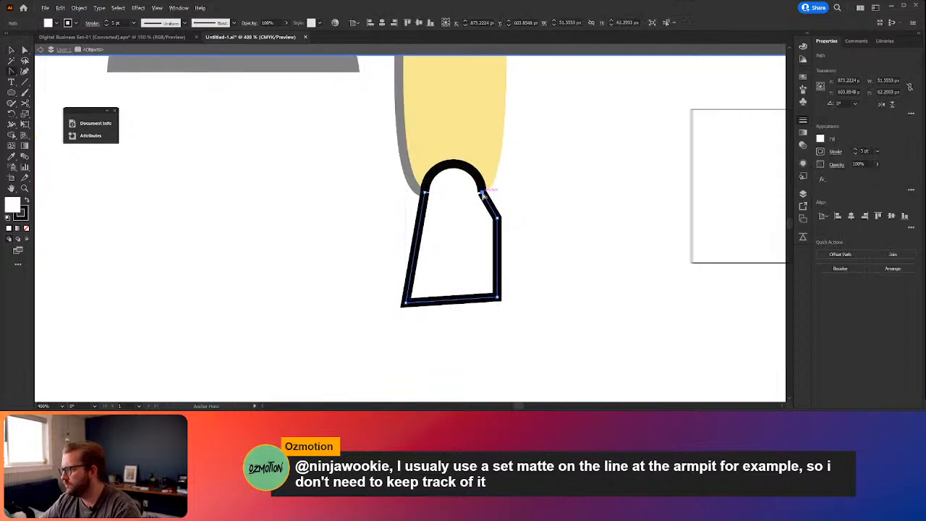
drag(483, 193, 496, 215)
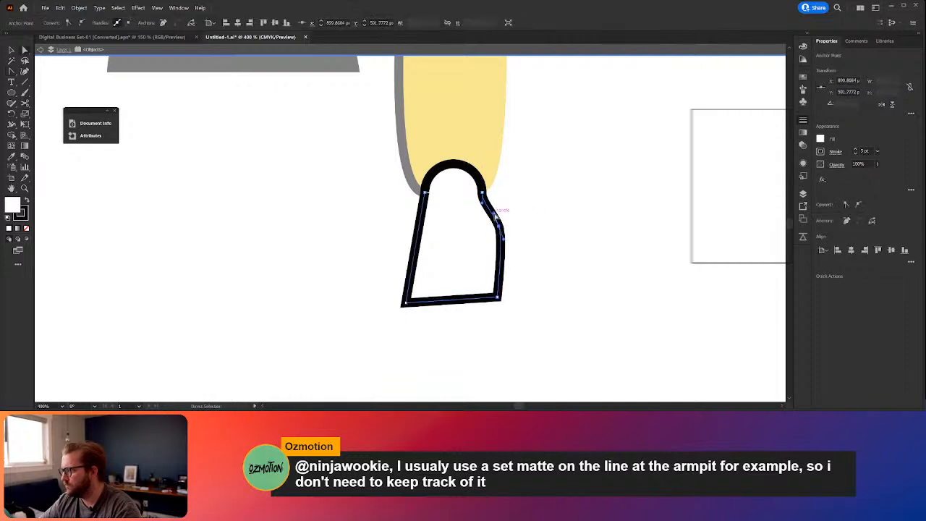
key(ctrl+shift+a)
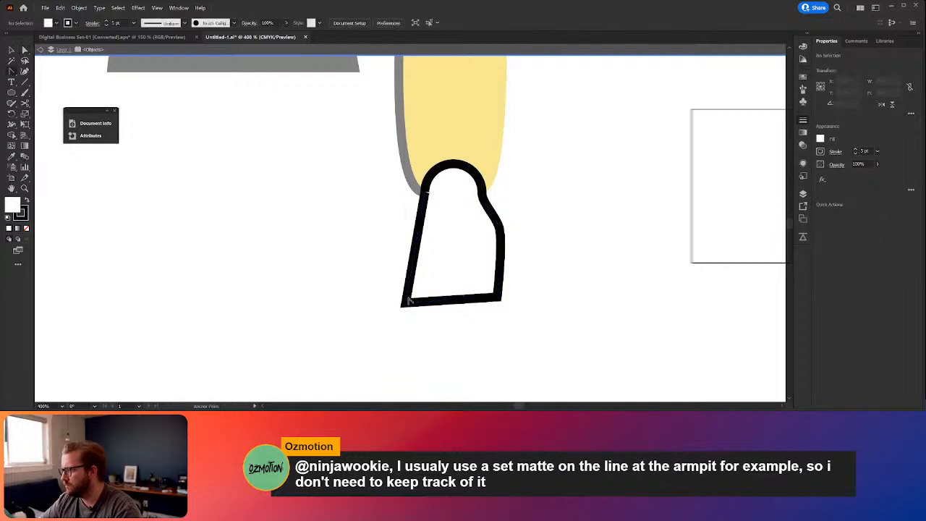
click(426, 192)
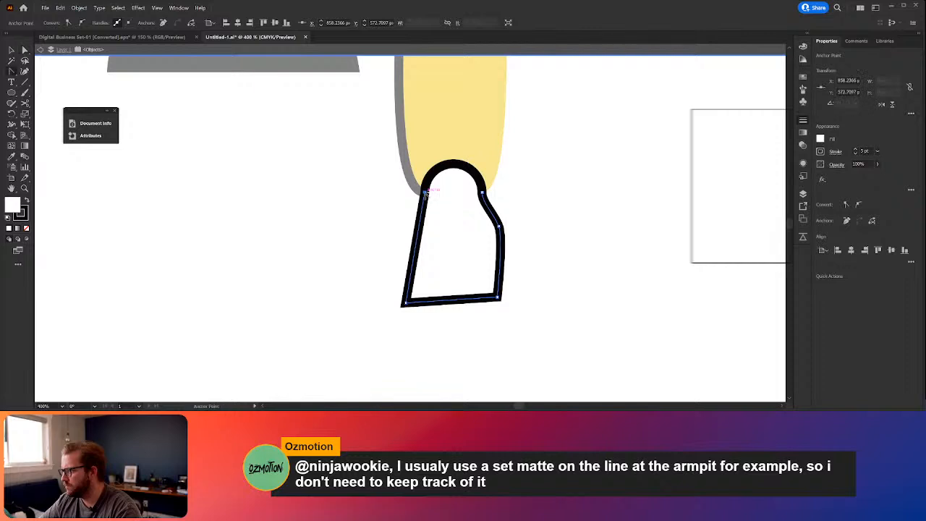
drag(425, 193, 428, 210)
key(v)
click(586, 258)
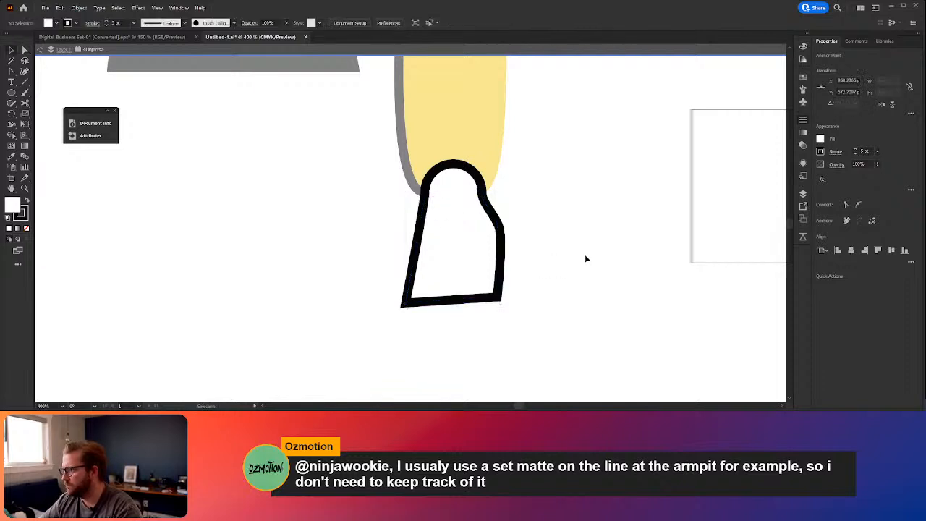
Step: Duplicate the reference character's raised hand into the empty space between the figures and move its white fill shape off its outline
scroll(586, 258, down, 4)
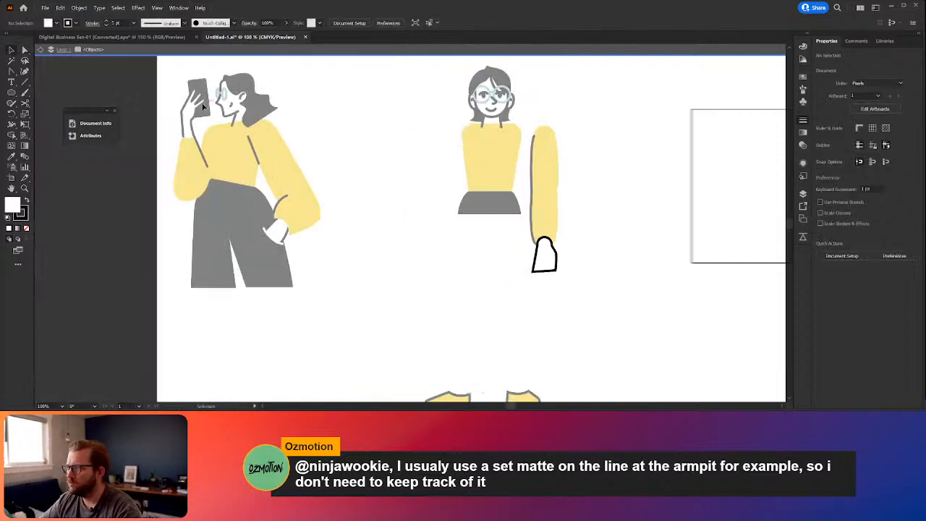
click(203, 107)
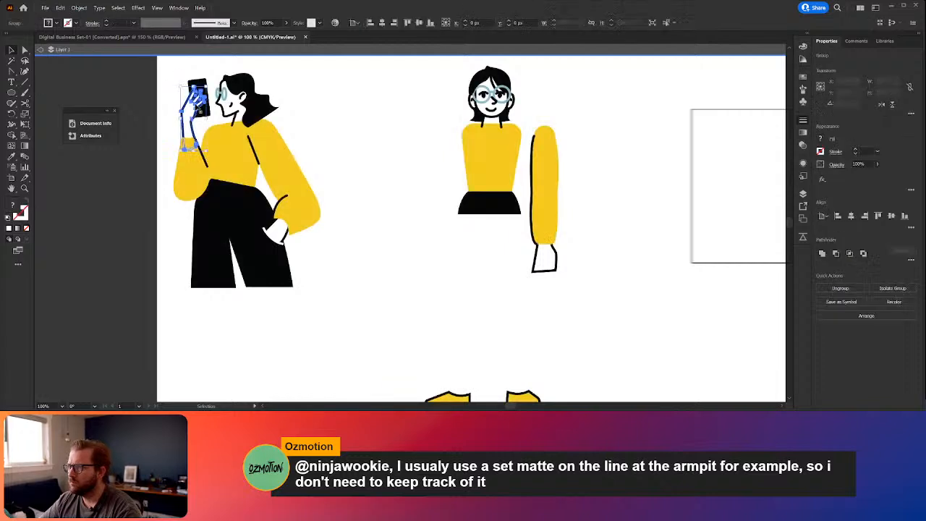
drag(203, 107, 412, 261)
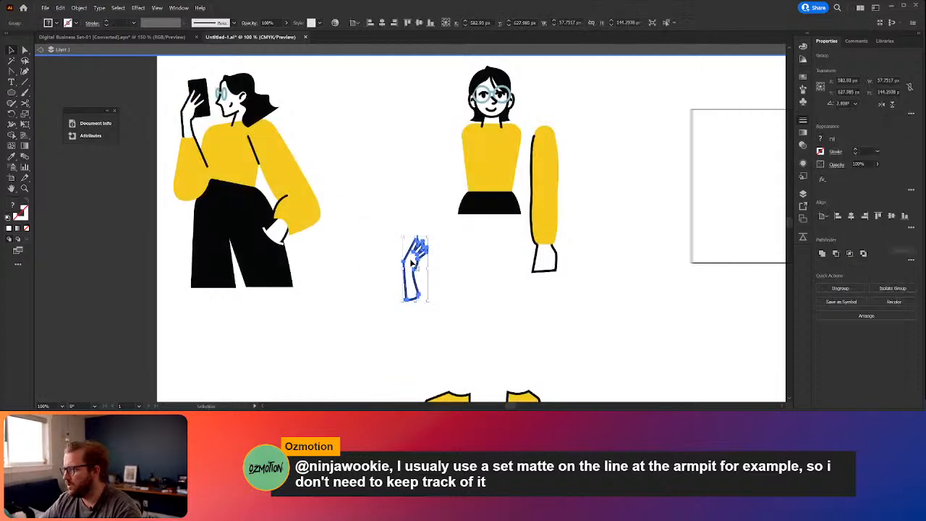
double_click(411, 264)
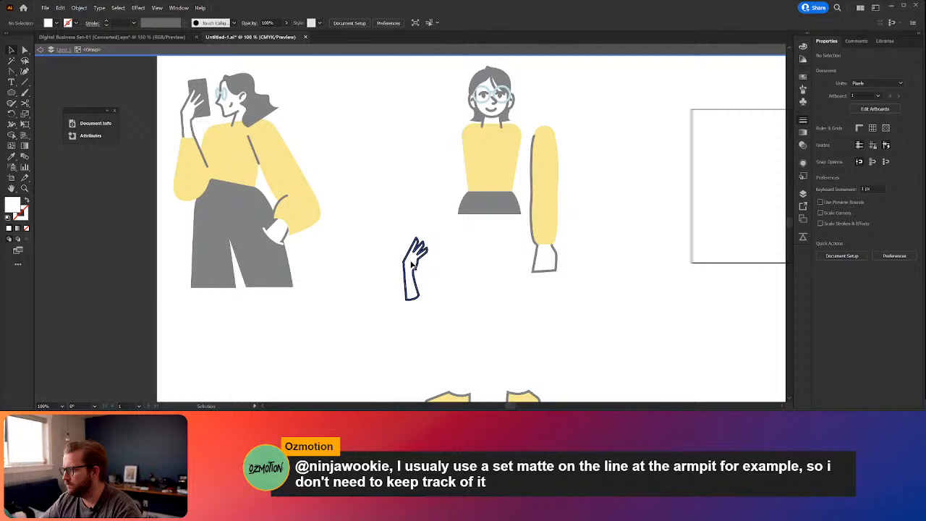
click(359, 277)
Step: Sample the hand outline's white fill and black 5 pt stroke onto the separated hand shape
click(12, 159)
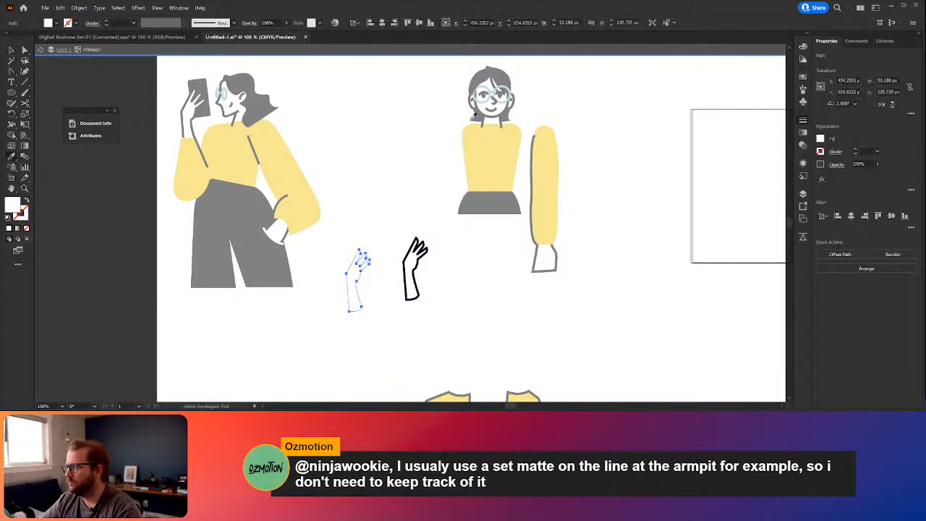
click(405, 267)
key(v)
click(378, 250)
scroll(357, 280, up, 2)
click(358, 284)
scroll(358, 285, up, 2)
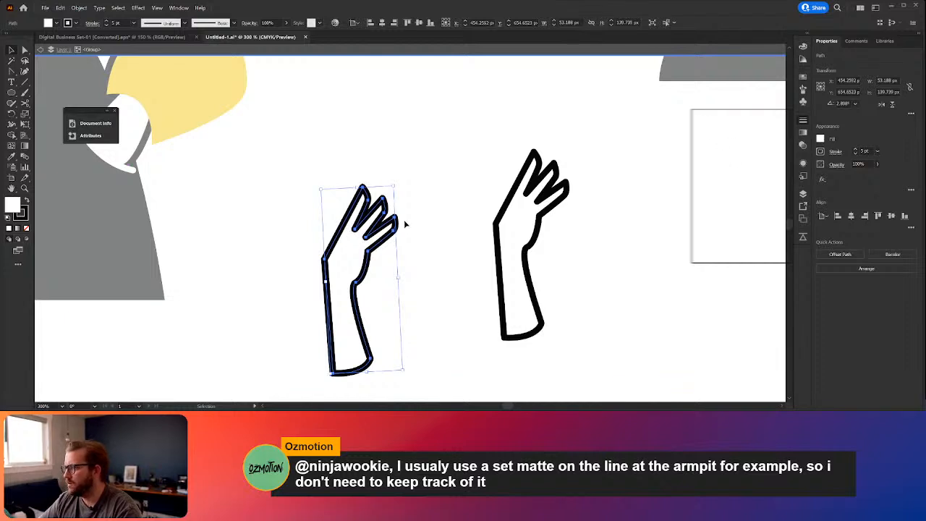
click(432, 207)
click(369, 232)
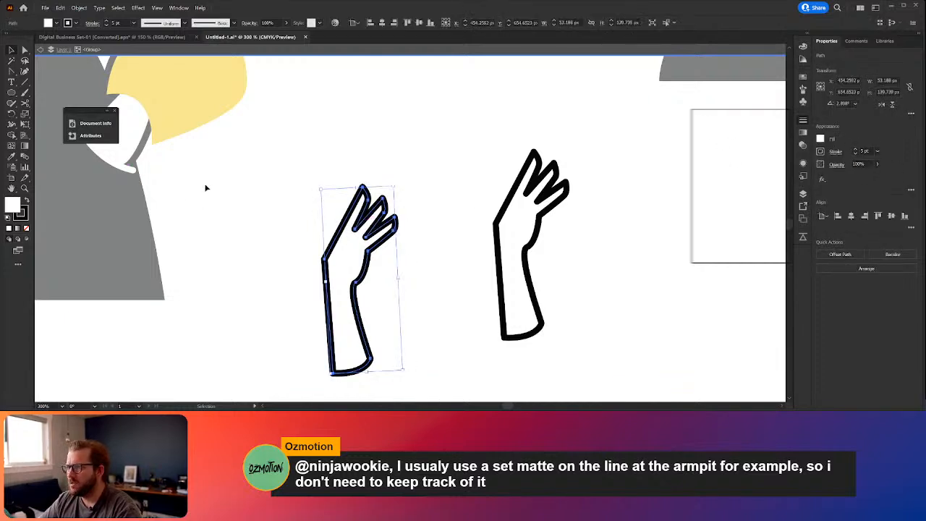
Step: Split the separated hand shape with the Scissors tool at both sides of its longest finger and cut that finger out
click(26, 102)
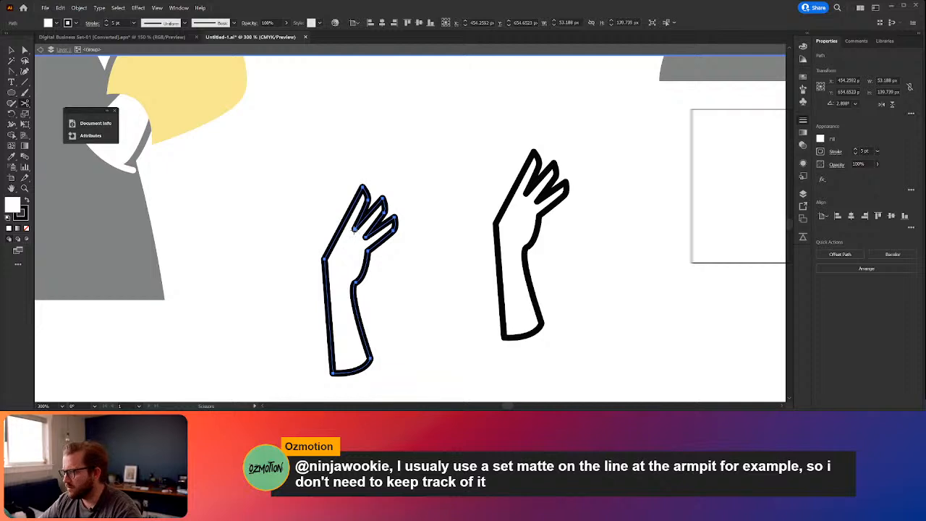
click(355, 228)
click(343, 225)
key(v)
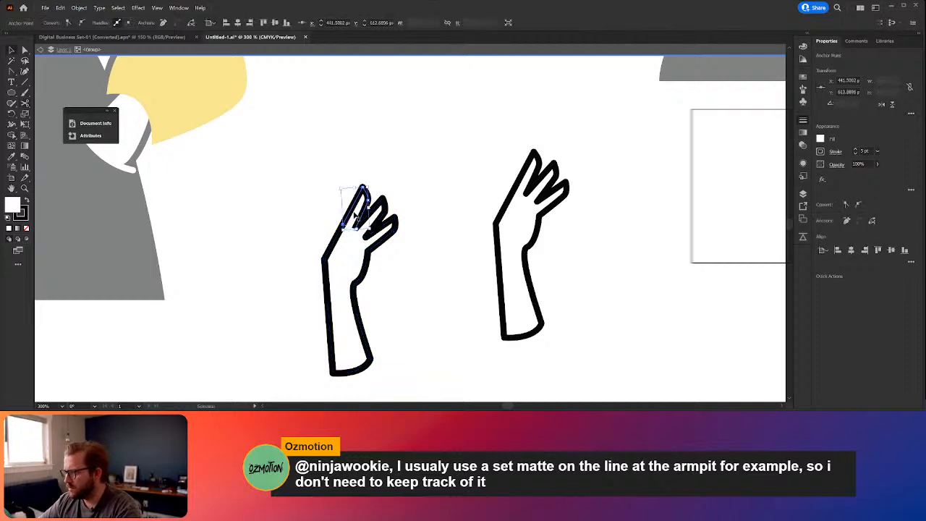
click(355, 212)
key(Delete)
scroll(455, 267, right, 5)
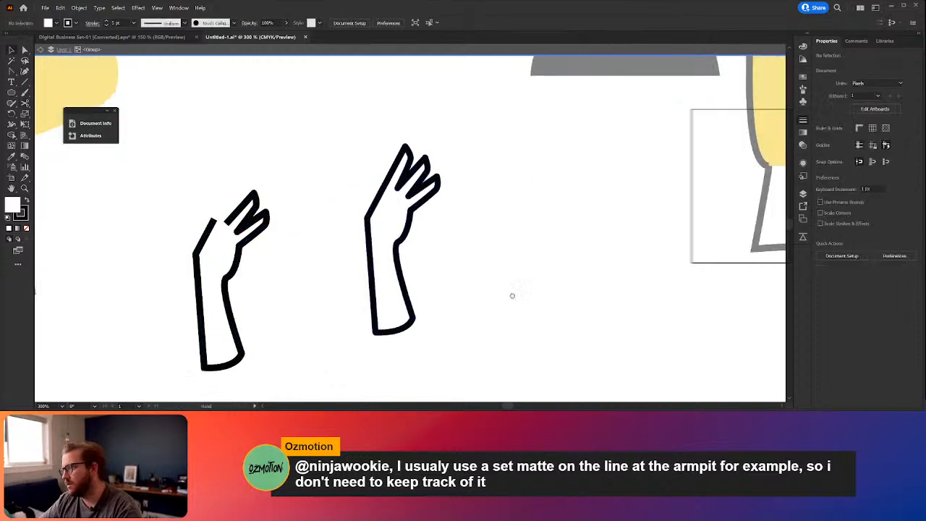
scroll(374, 272, down, 2)
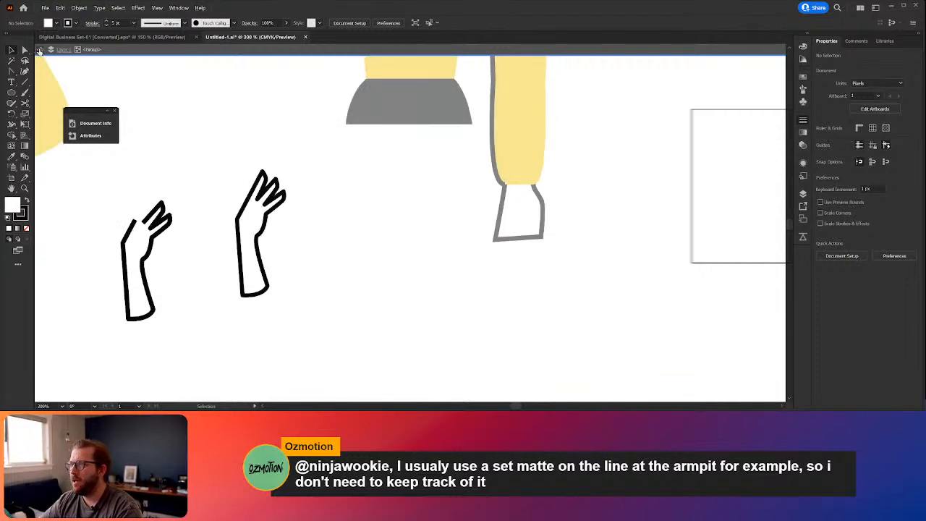
Step: Paste the finger outside the isolated group, rotate it to point downward, and place it at the palm's lower torso-side corner
key(ctrl+v)
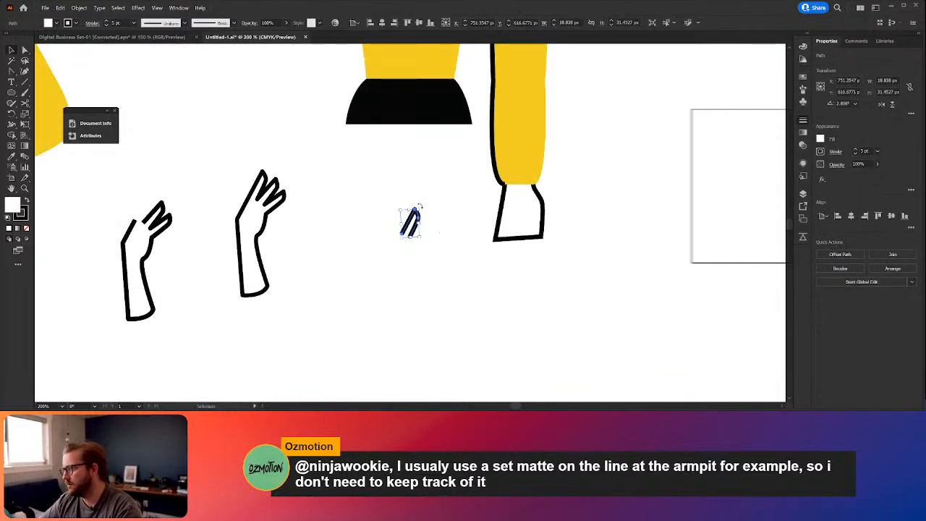
drag(420, 207, 398, 293)
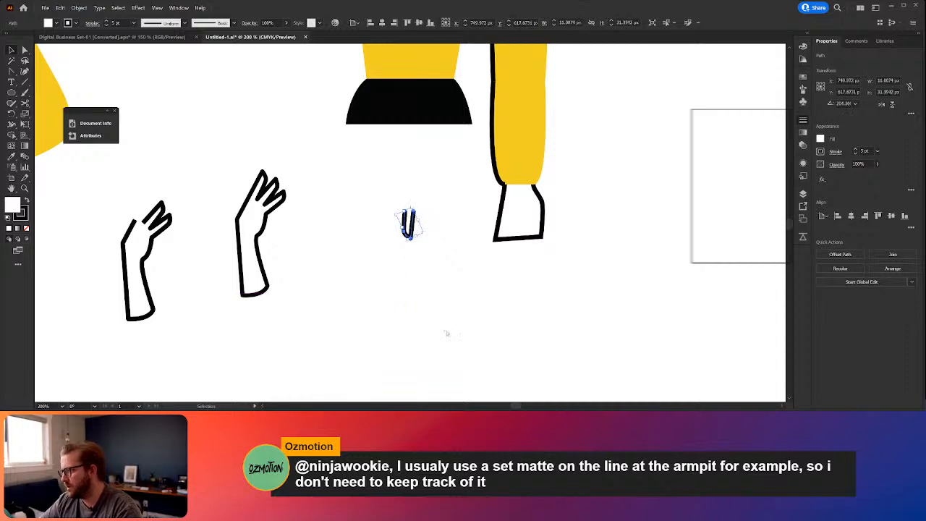
click(517, 360)
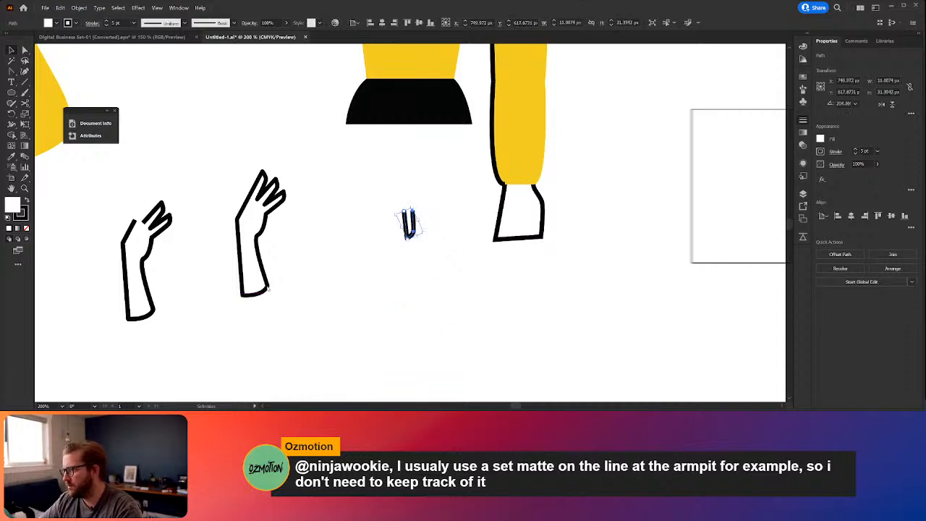
click(268, 287)
drag(408, 225, 505, 249)
scroll(545, 248, up, 3)
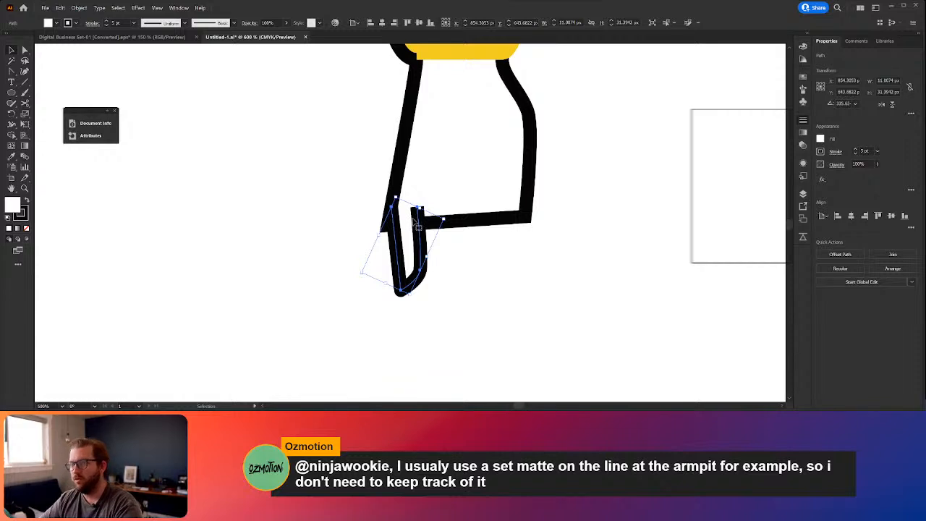
Step: Shorten the palm by moving both of its bottom corner anchors up along the hand's edge
key(a)
click(522, 214)
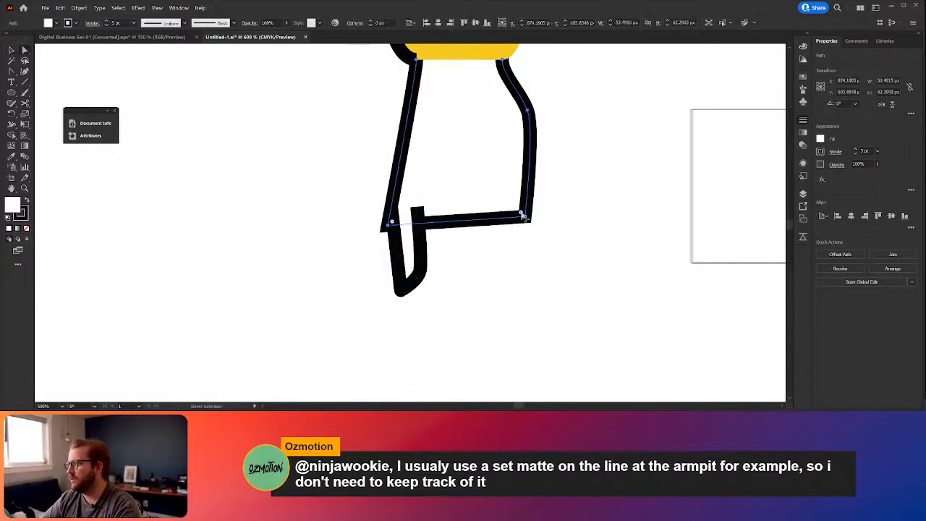
click(524, 216)
shift+click(388, 224)
drag(389, 224, 393, 184)
click(439, 250)
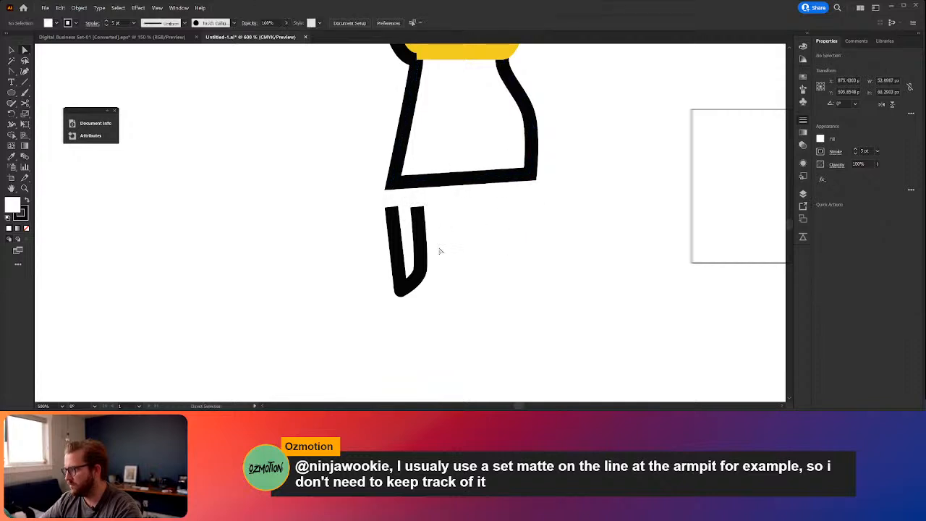
Step: Move the finger up to the palm's torso-side corner and rotate it to continue the line of the palm's outer edge
click(419, 256)
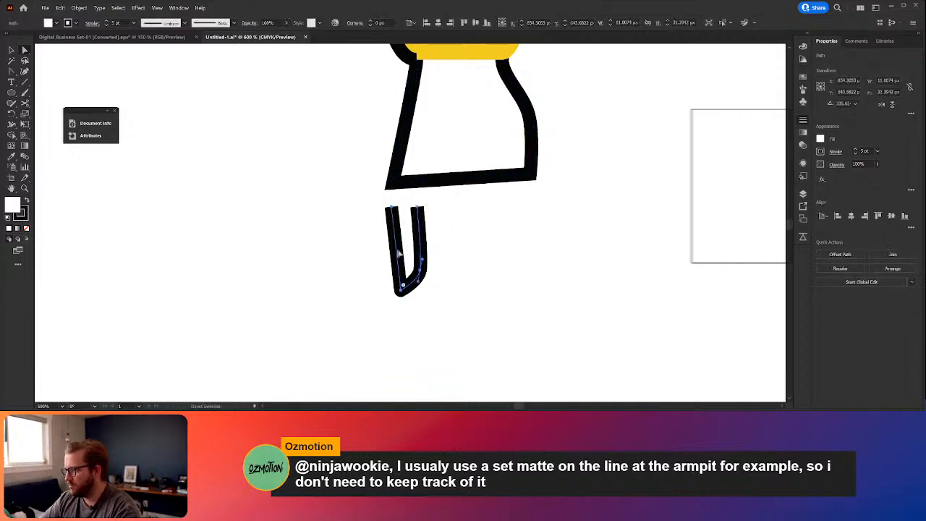
key(r)
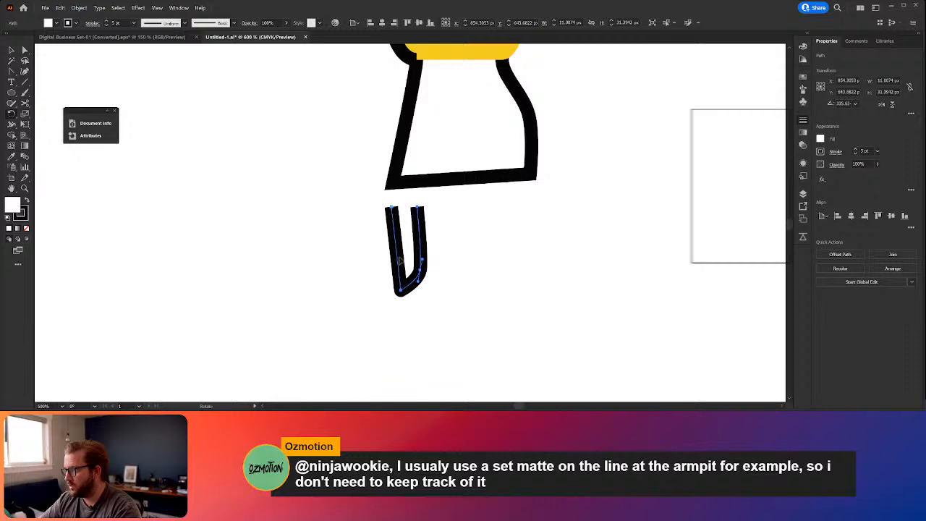
drag(399, 261, 405, 215)
key(v)
key(r)
click(396, 167)
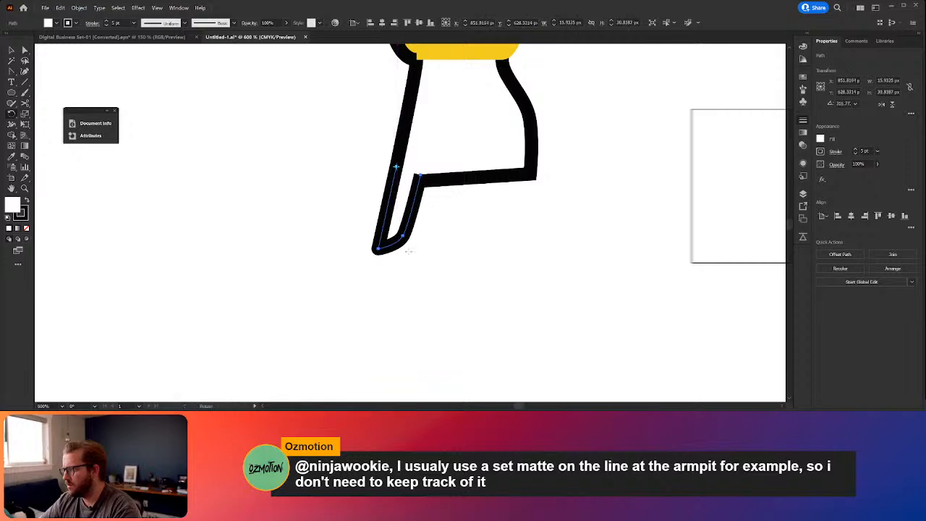
Step: Lengthen the first finger by moving its tip anchors down along the finger's direction
key(a)
drag(424, 274, 390, 297)
click(434, 288)
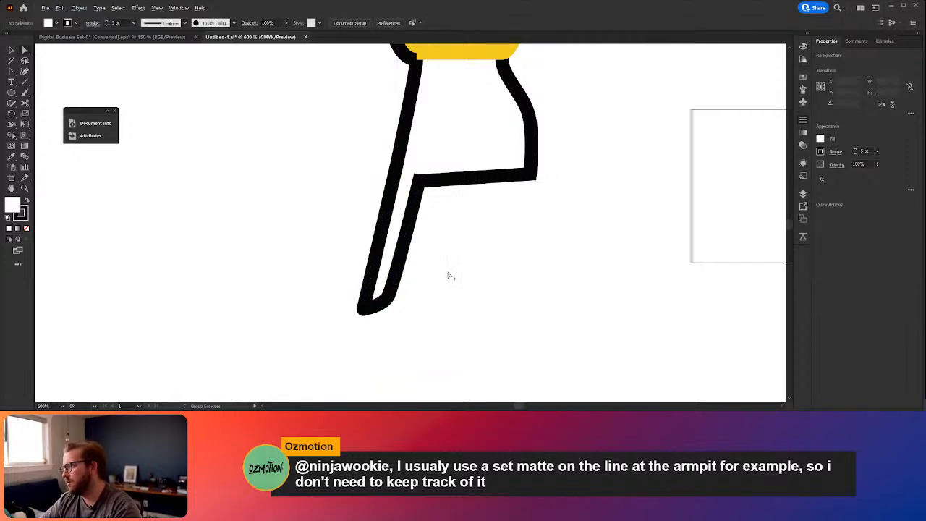
scroll(450, 274, down, 2)
scroll(436, 261, up, 2)
Step: Widen the first finger by shifting the anchors of its inner side away from the outer edge
click(406, 284)
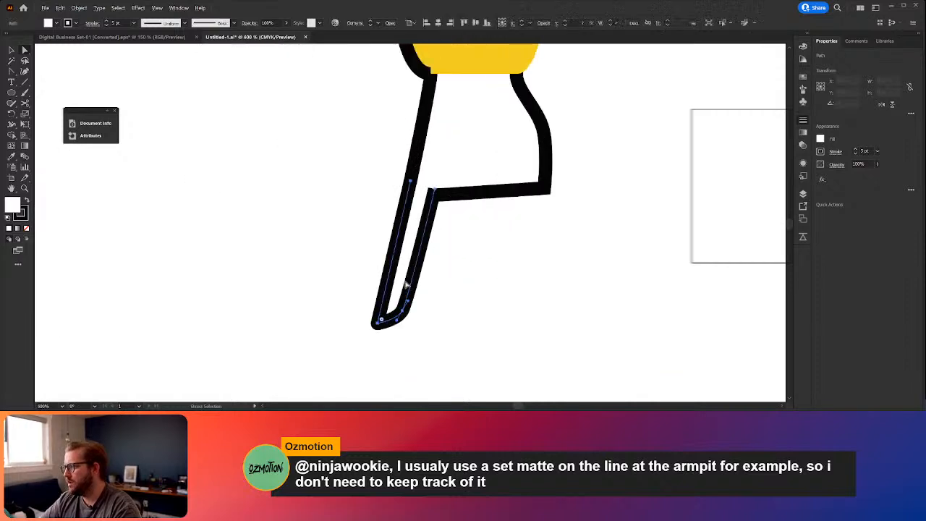
click(402, 311)
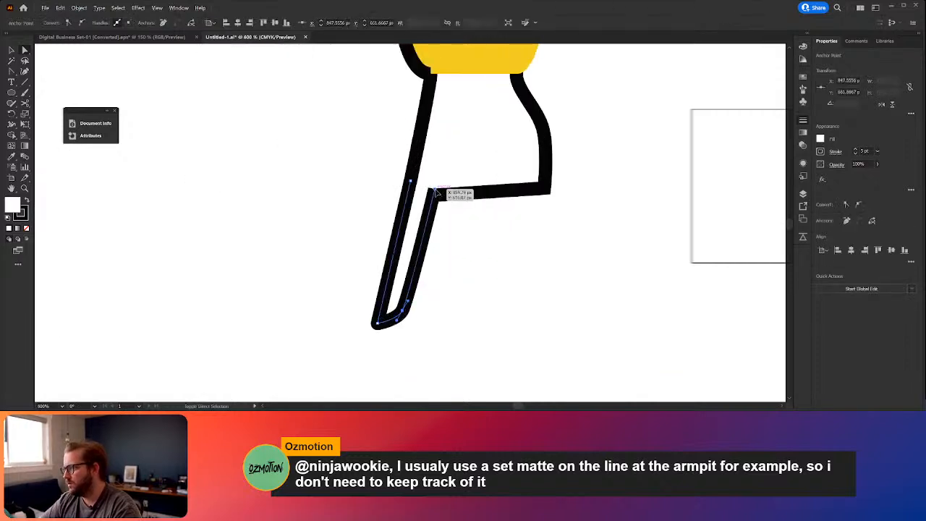
drag(402, 310, 411, 312)
click(479, 293)
key(v)
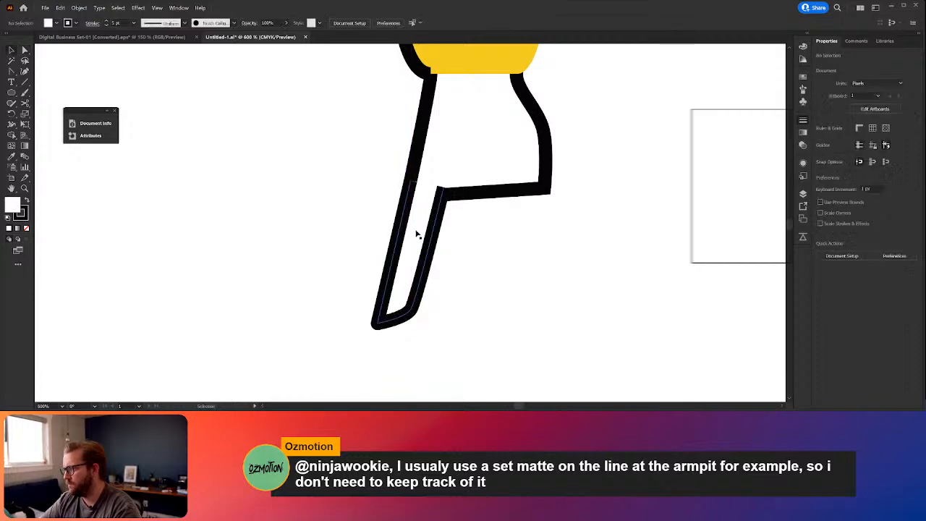
Step: Duplicate the finger beside the first along the palm's bottom edge and rotate the copy closer to vertical
click(416, 241)
drag(416, 241, 457, 242)
key(r)
key(v)
key(a)
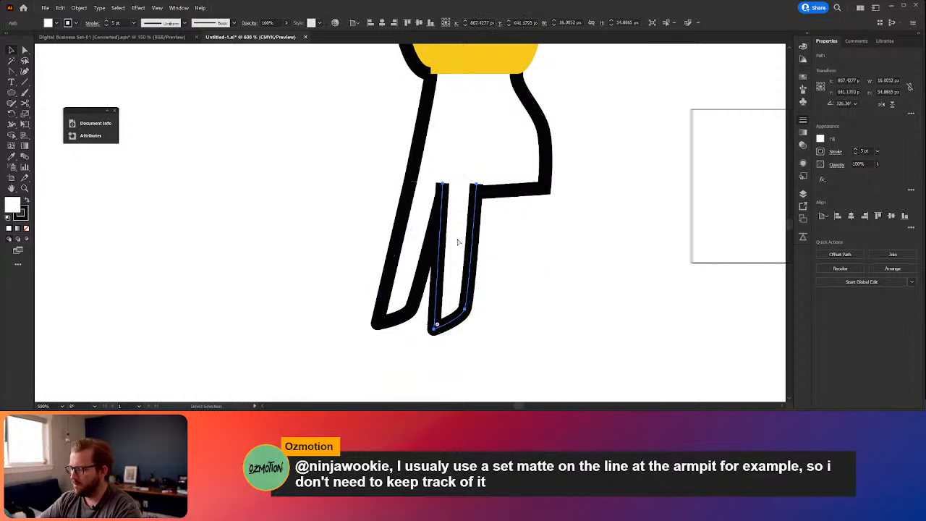
key(ctrl+shift+[)
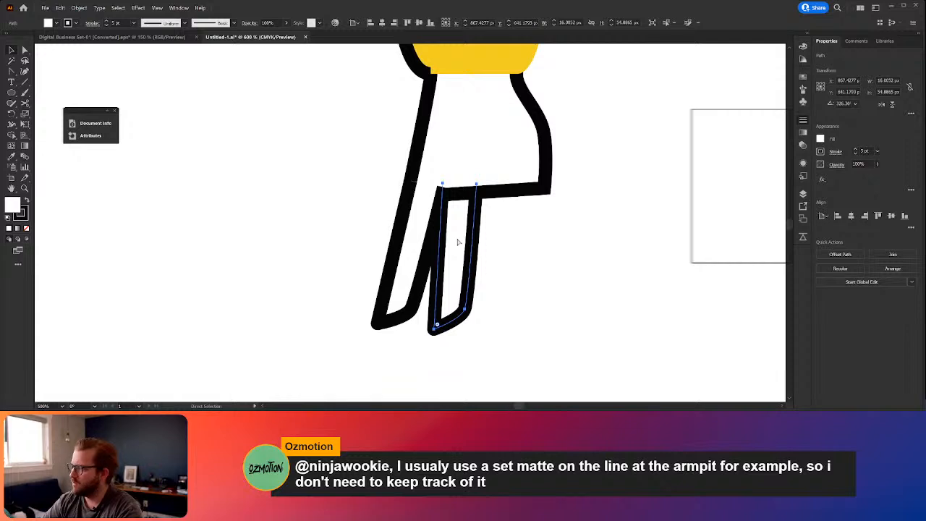
key(v)
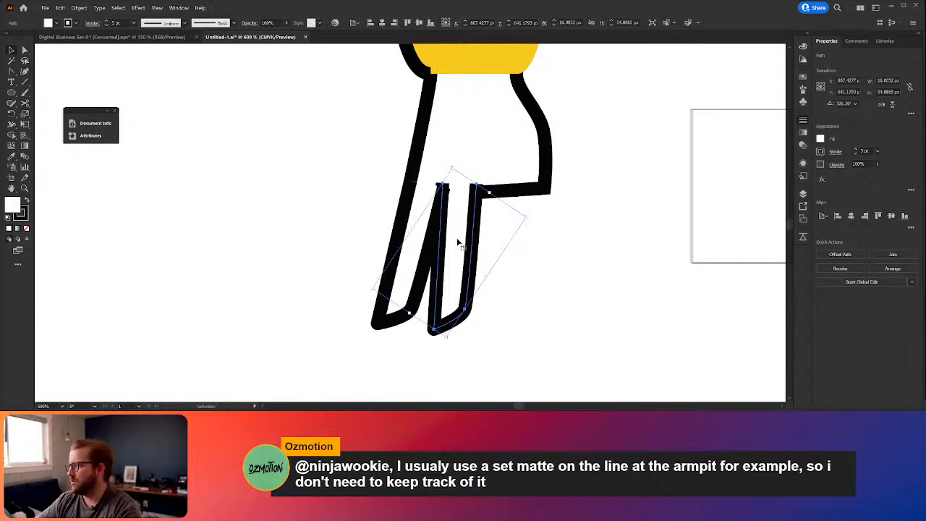
Step: Give both fingers rounded stroke ends, align the first finger's inner base anchor with the second finger, and lengthen the second finger's tip
key(a)
drag(443, 188, 445, 182)
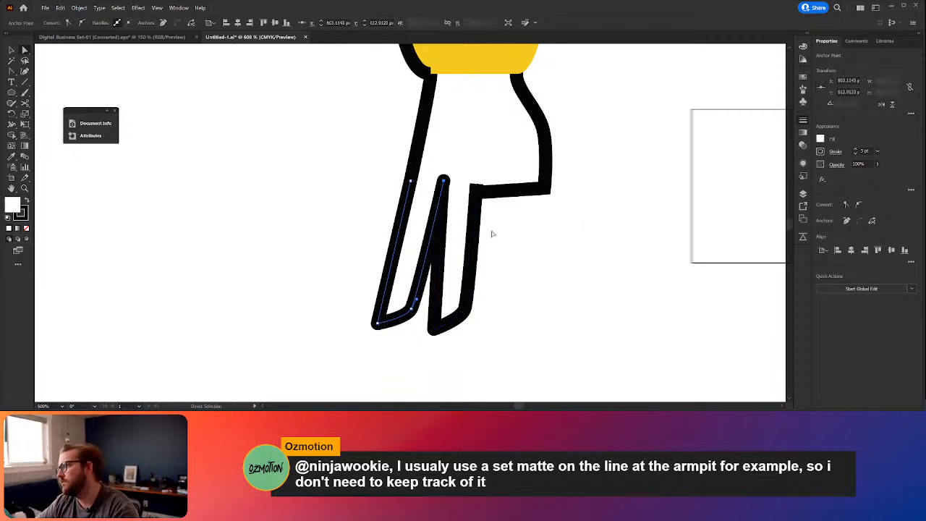
click(474, 233)
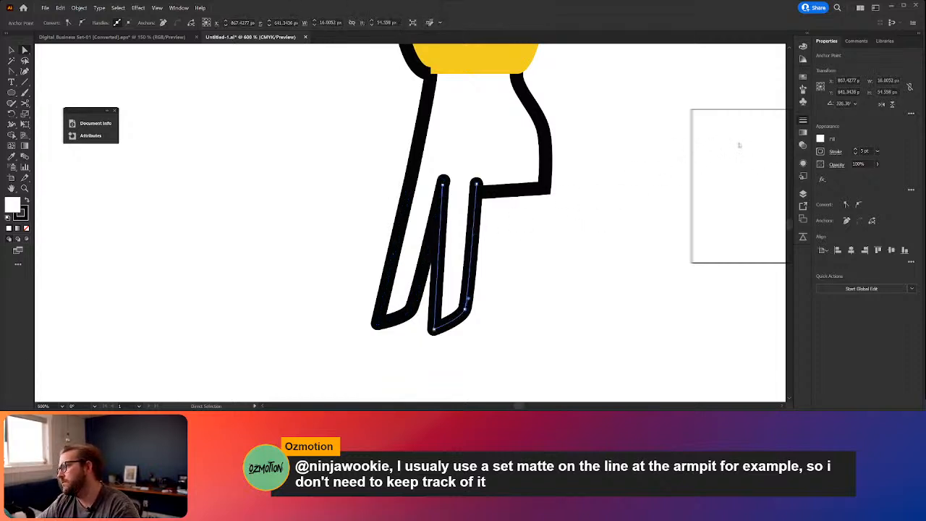
drag(430, 302, 430, 336)
Step: Duplicate the second finger as a third one, rotate it to hang nearly vertical, and shorten its tip
key(v)
click(531, 304)
drag(452, 252, 500, 249)
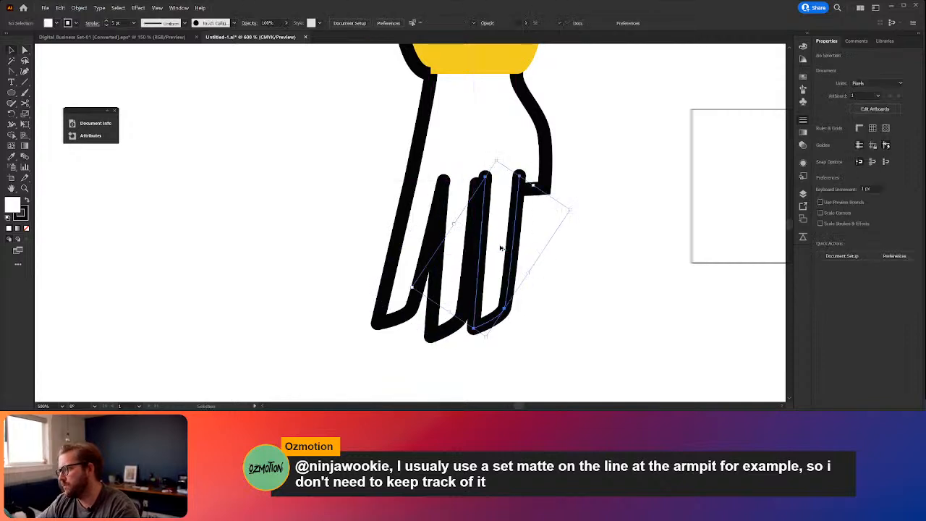
key(r)
drag(503, 211, 503, 217)
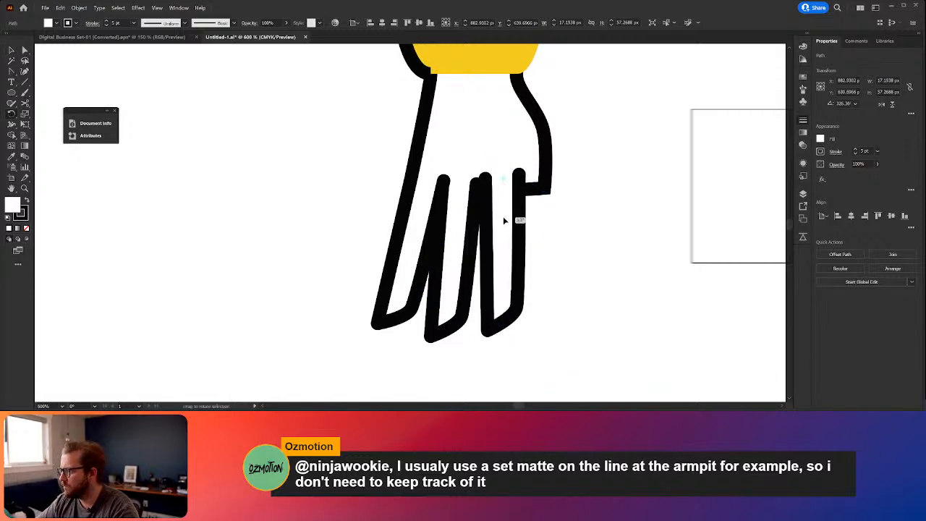
key(a)
mouse_move(486, 329)
mouse_down()
mouse_move(496, 326)
mouse_move(488, 317)
mouse_up()
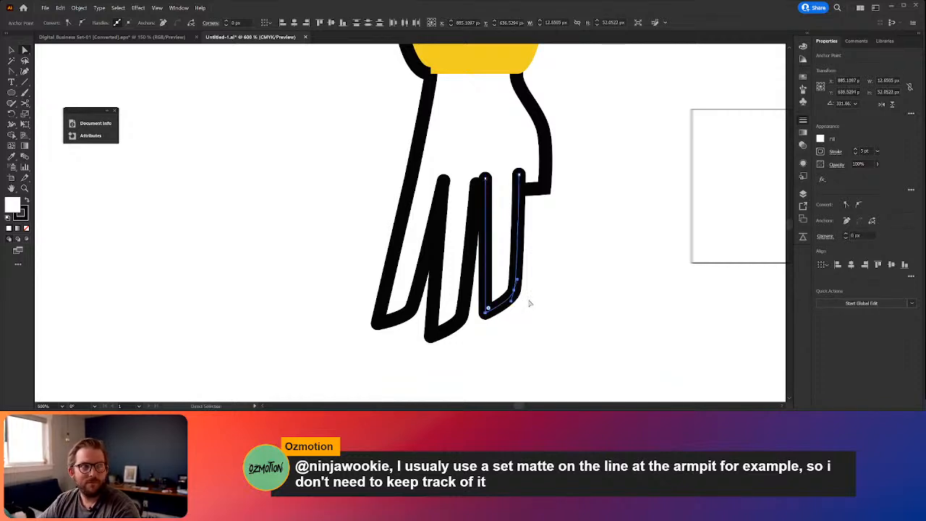
Step: Duplicate the third finger at the palm's far edge, rotate the copy outward, and shorten it into a little finger
key(v)
click(542, 293)
drag(502, 244, 537, 244)
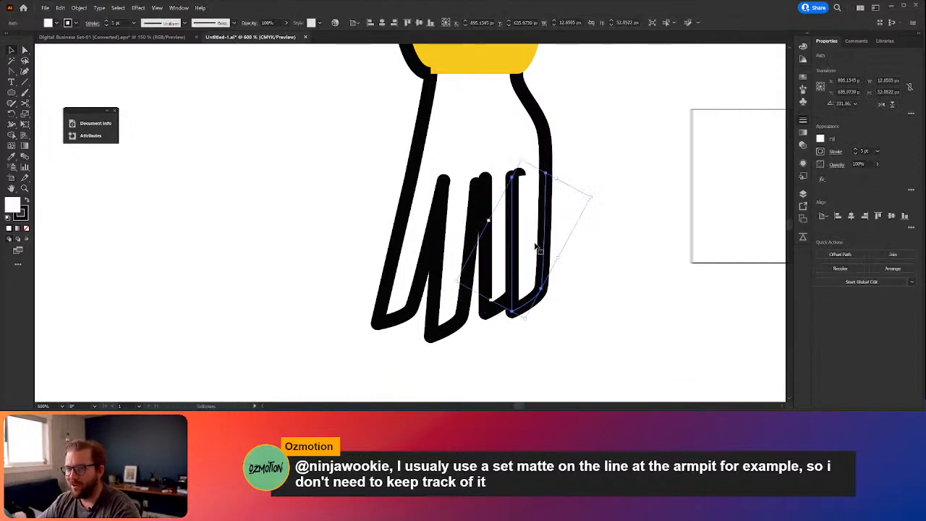
key(r)
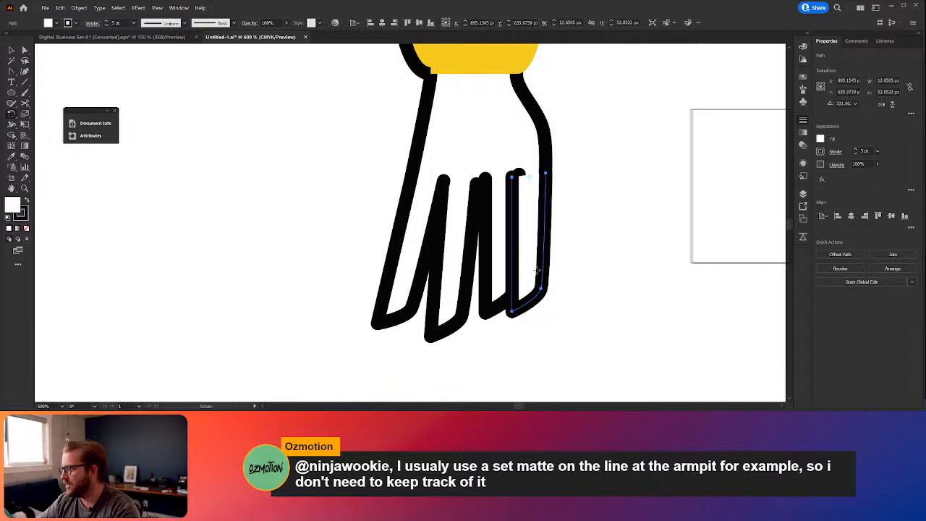
drag(537, 270, 561, 271)
key(a)
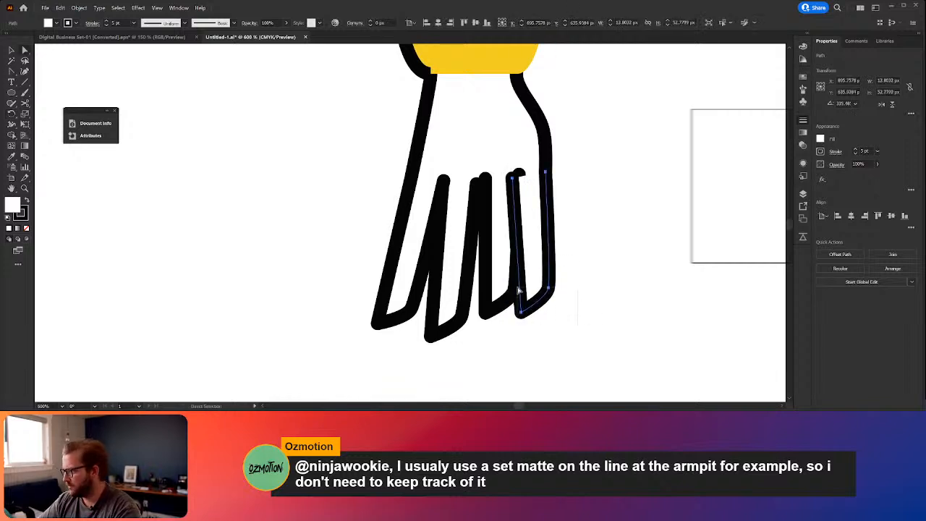
click(522, 311)
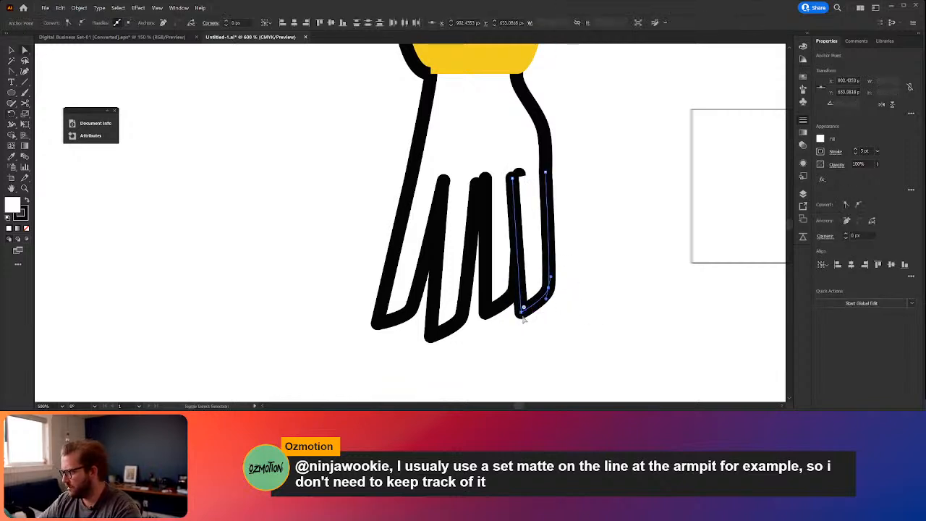
drag(524, 317, 525, 282)
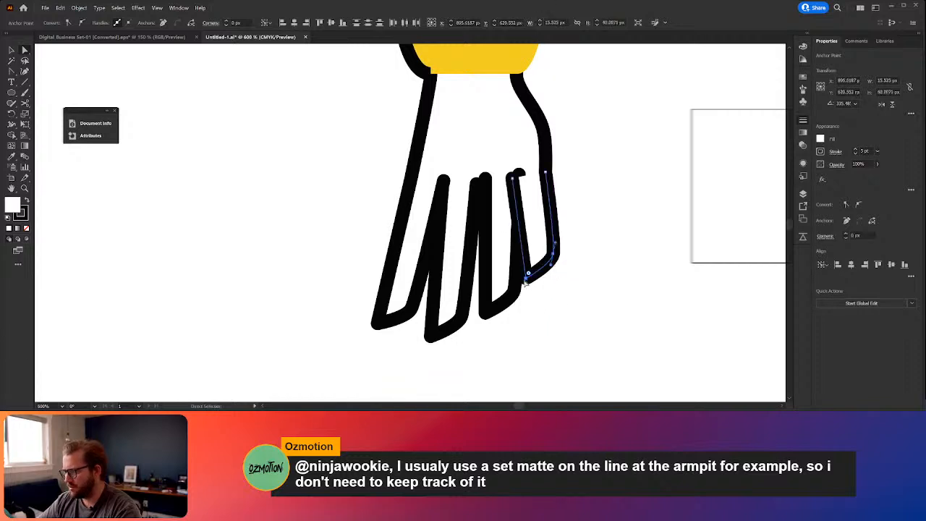
click(586, 313)
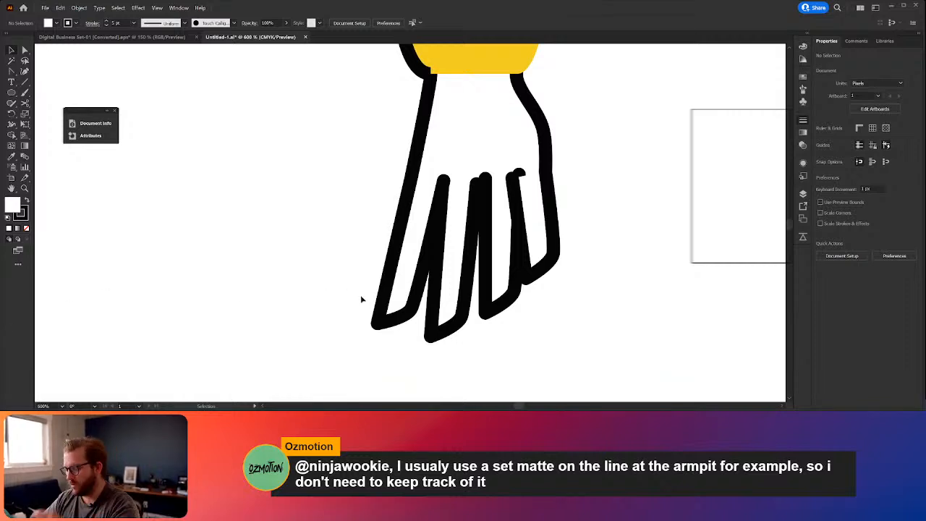
Step: Send the little finger behind the third finger and tuck its protruding inner base anchor out of sight
click(548, 217)
key(a)
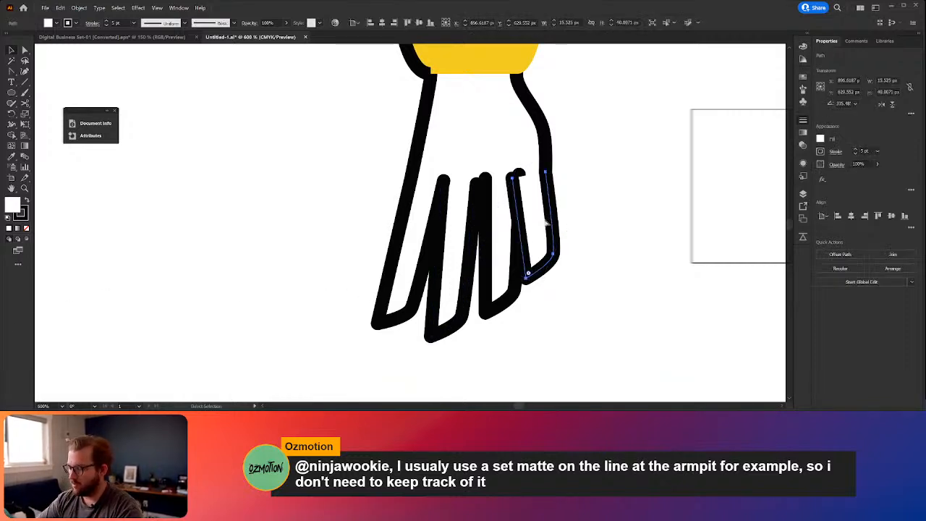
click(548, 220)
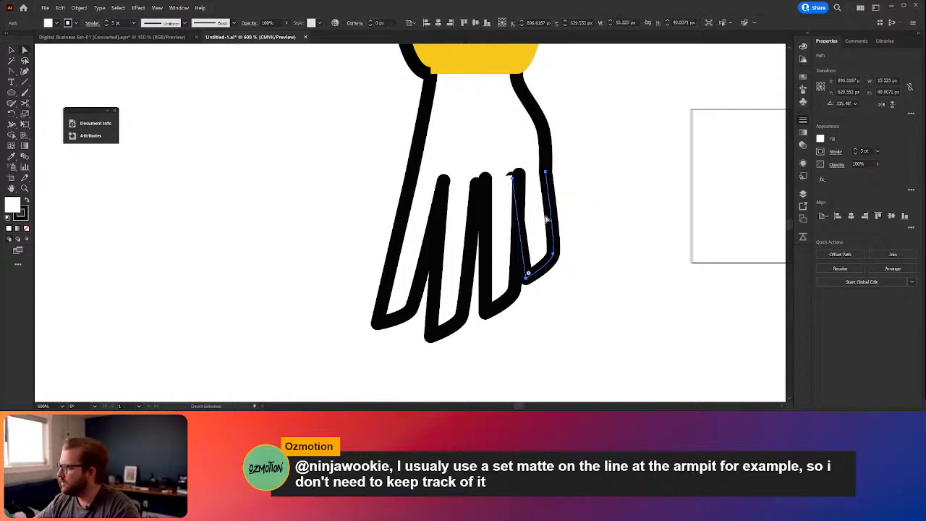
click(520, 187)
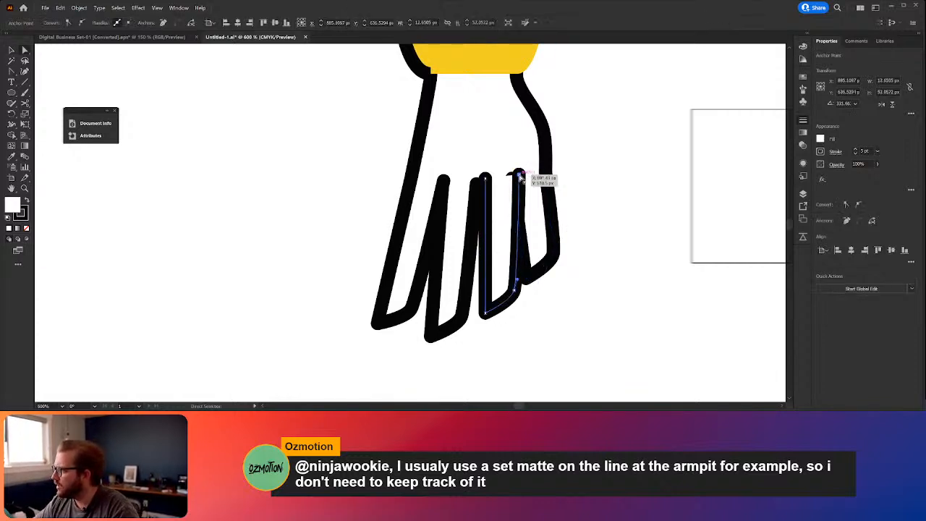
drag(515, 179, 514, 185)
click(595, 194)
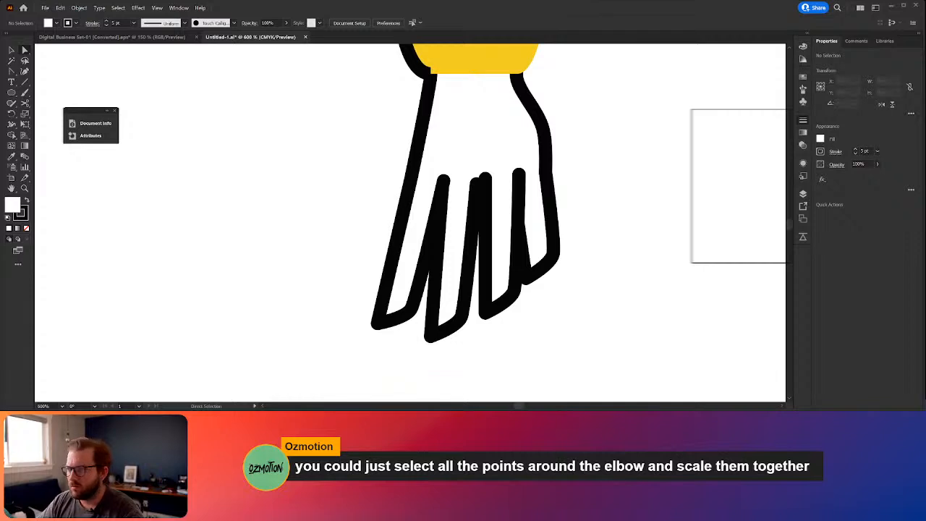
Step: Select all anchor points around the elbow on the yellow sleeve segments and the arm outline
scroll(399, 242, down, 4)
drag(415, 170, 371, 219)
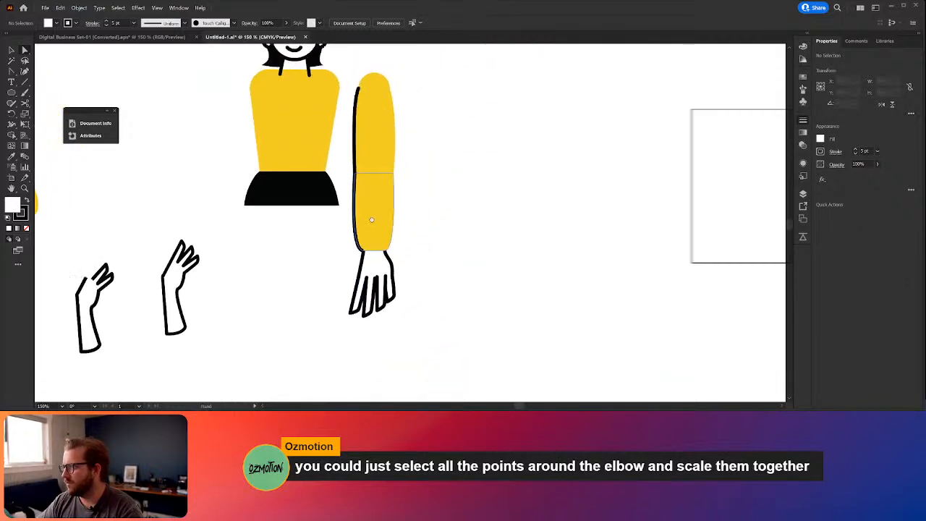
drag(419, 162, 337, 197)
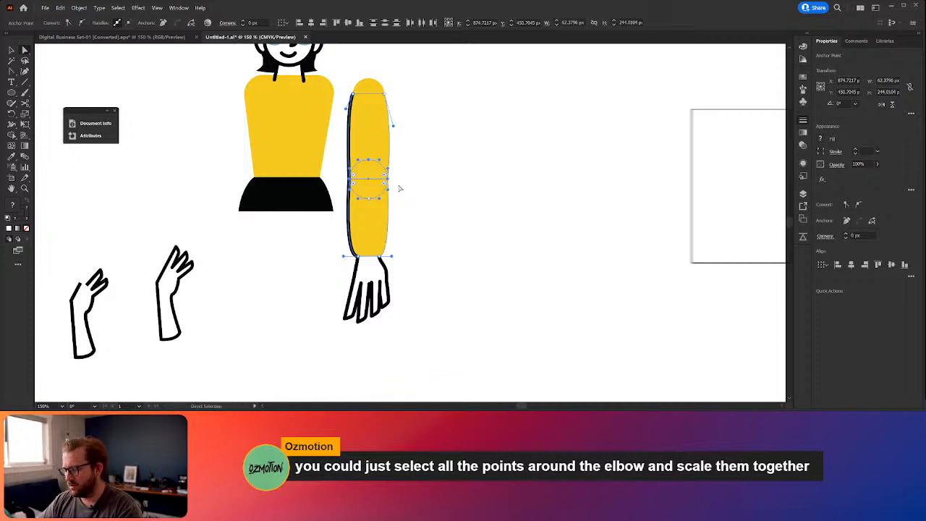
drag(393, 180, 390, 177)
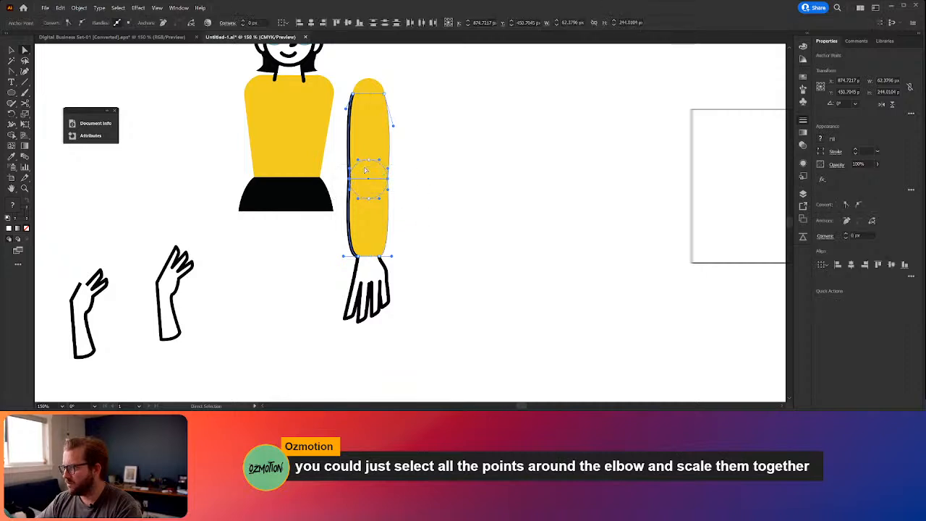
key(s)
drag(425, 189, 442, 192)
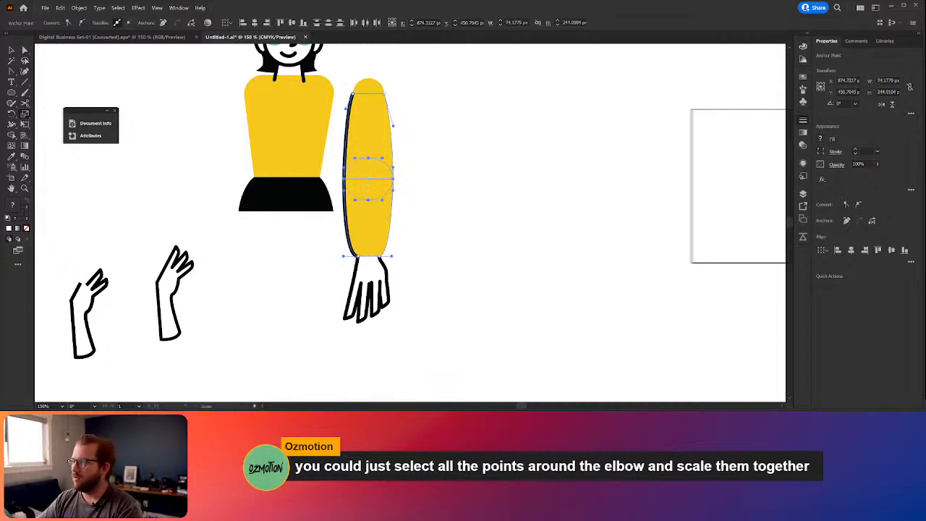
key(v)
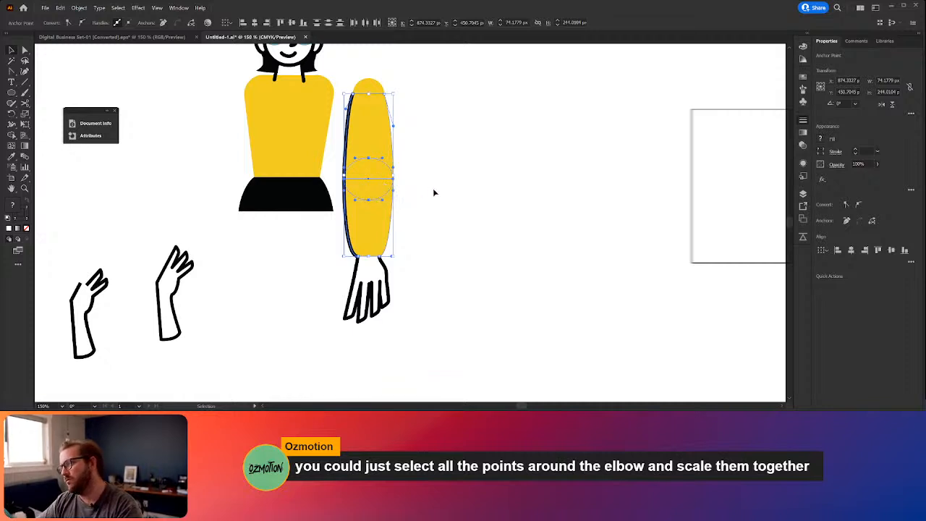
key(ctrl+z)
Step: Scale the selected elbow anchors outward together so the sleeve and its outline bulge wider at the elbow
key(s)
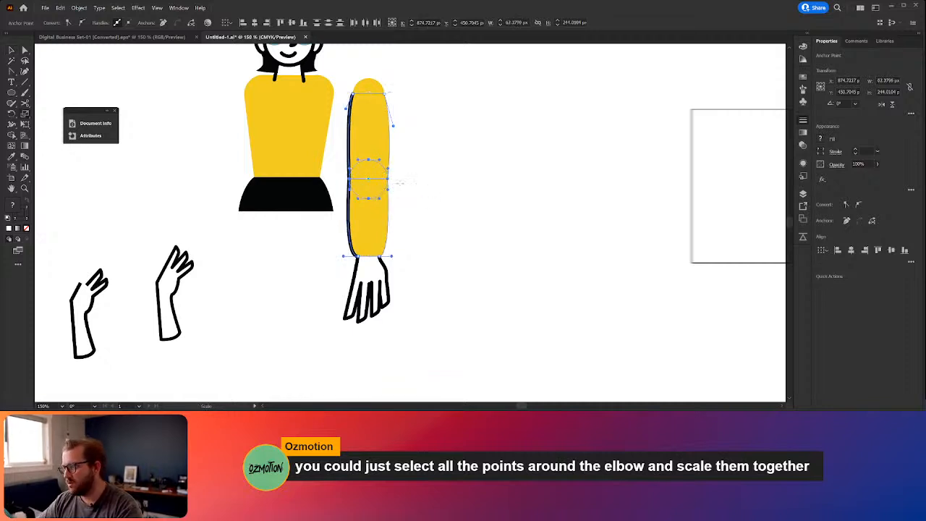
drag(391, 190, 368, 207)
key(v)
click(512, 214)
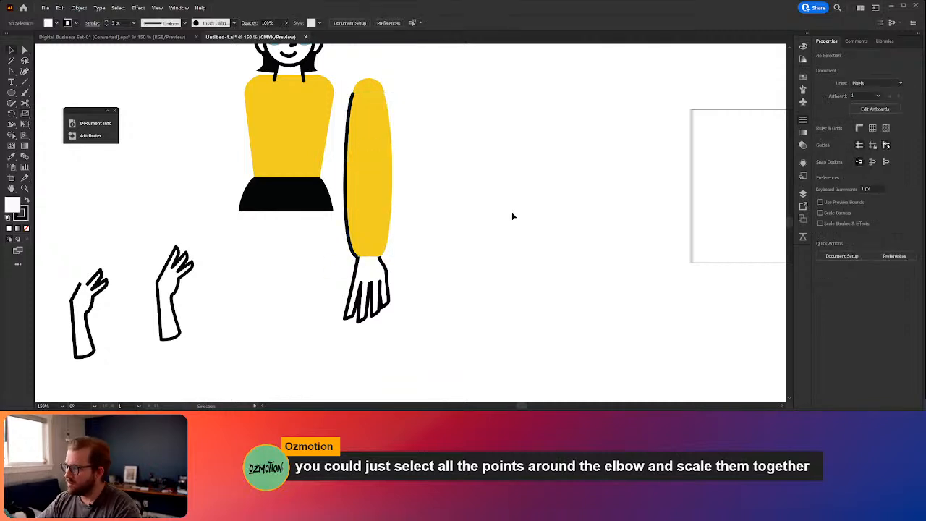
scroll(399, 310, up, 2)
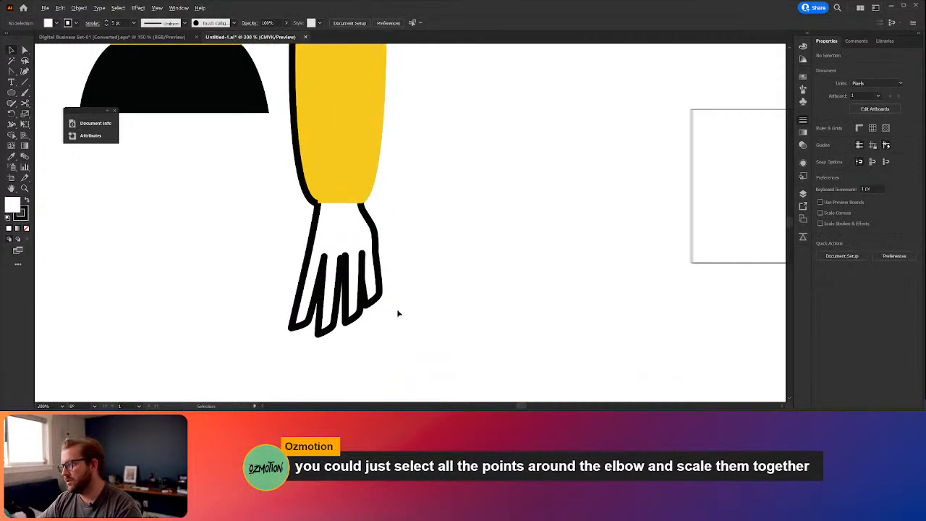
Step: Reduce the hand below the yellow sleeve to three fingers by deleting one finger from its outer side
click(333, 317)
scroll(337, 312, down, 6)
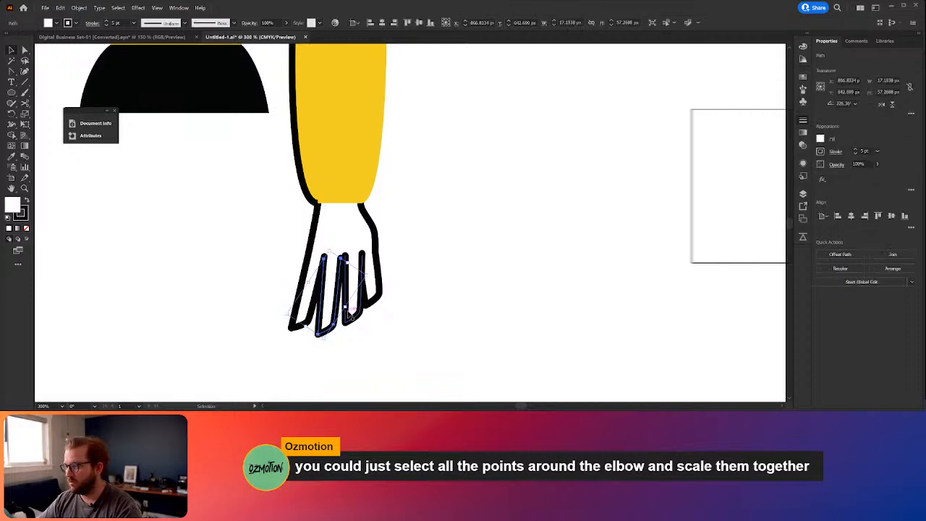
scroll(247, 275, up, 3)
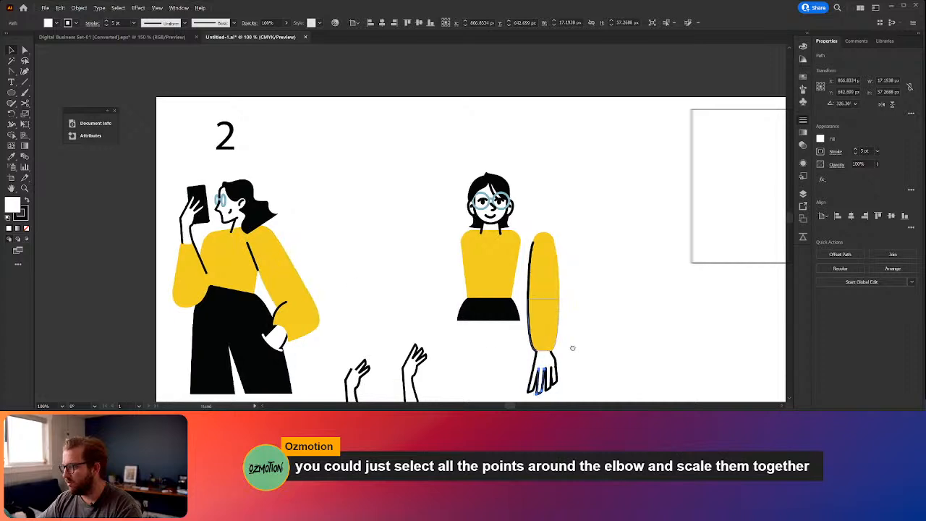
scroll(570, 347, right, 5)
scroll(569, 347, down, 2)
click(376, 309)
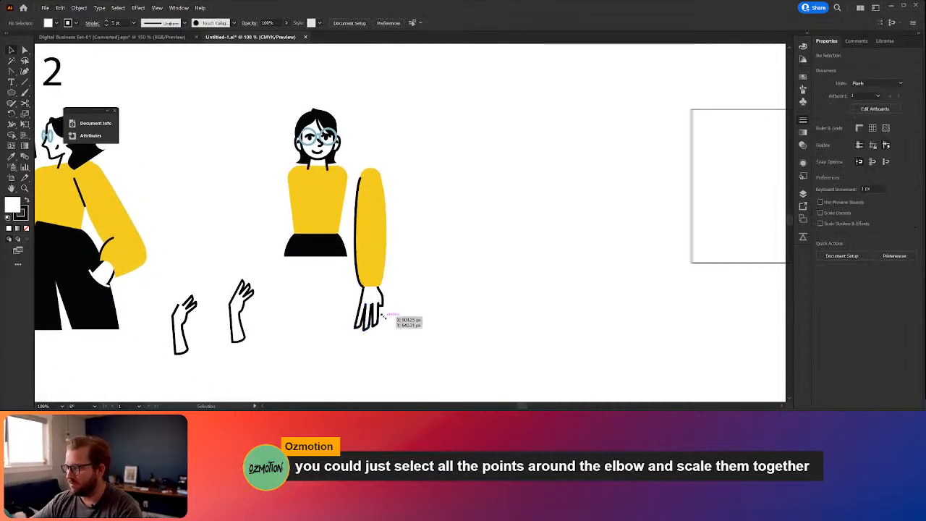
scroll(393, 326, up, 4)
scroll(368, 261, up, 2)
drag(314, 330, 326, 315)
Step: Move the finger anchor and the palm's outer corner and side anchors inward so the palm outline meets the third finger
key(a)
drag(300, 266, 292, 266)
click(360, 272)
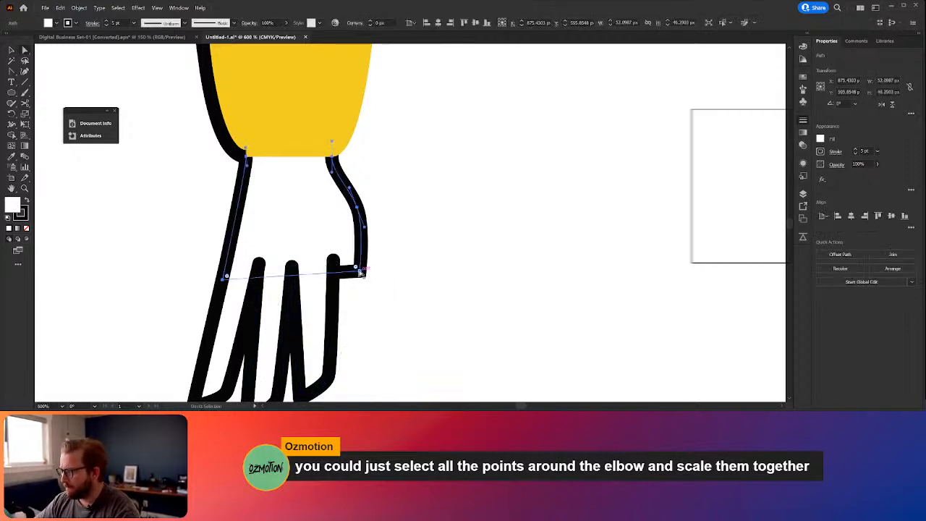
drag(360, 272, 332, 274)
key(ctrl+z)
click(360, 273)
drag(357, 209, 340, 209)
click(393, 282)
scroll(396, 293, down, 4)
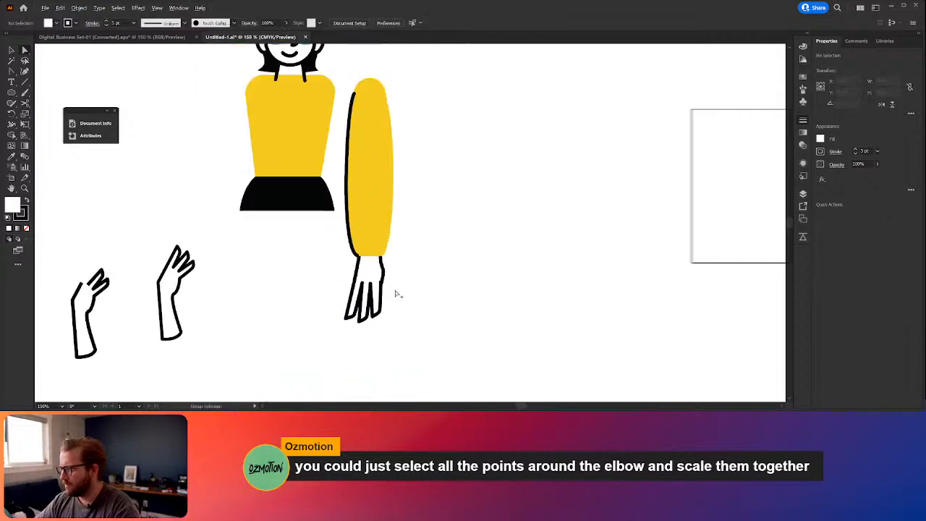
scroll(396, 294, down, 1)
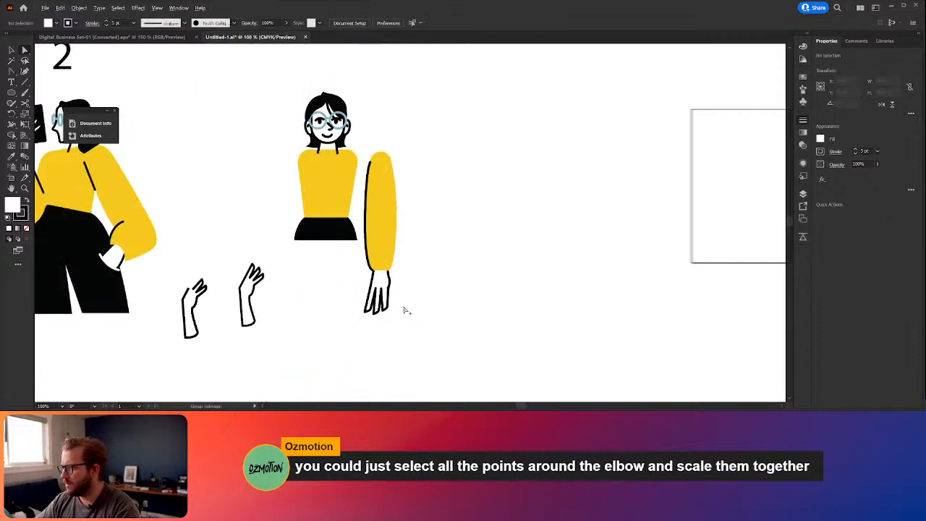
scroll(361, 311, up, 1)
scroll(363, 312, down, 2)
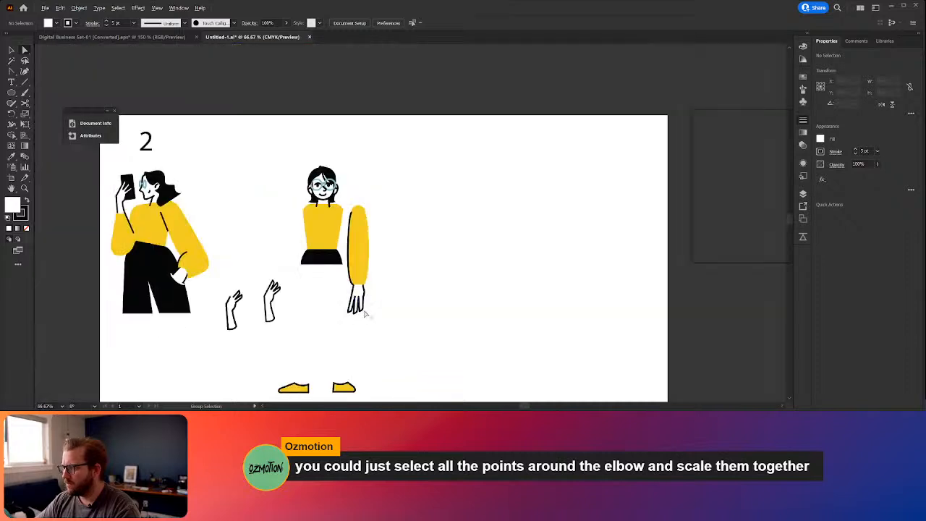
scroll(365, 315, up, 1)
Step: Examine the hands and arm poses in the Digital Business Set-01 reference file, and return to the Untitled-1 drawing
click(112, 37)
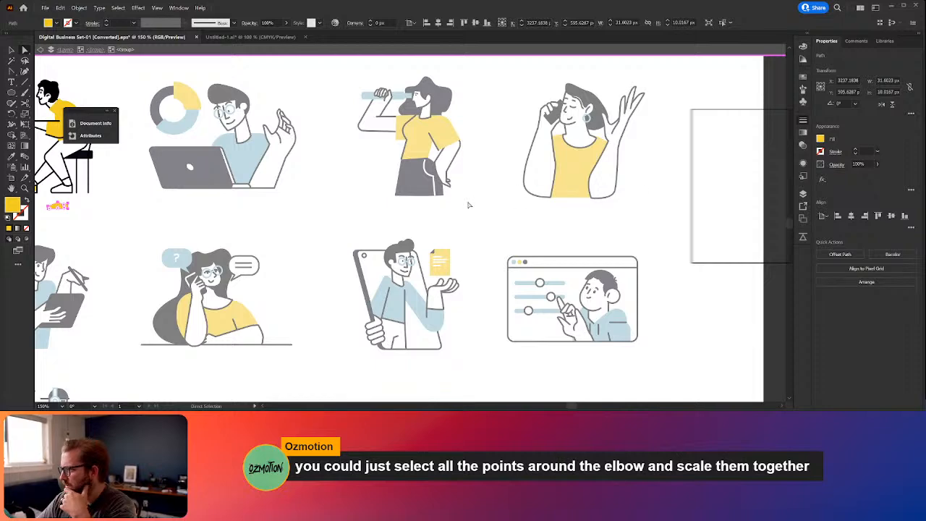
scroll(462, 206, down, 1)
drag(290, 172, 617, 170)
mouse_move(369, 187)
mouse_down()
mouse_move(460, 177)
mouse_move(574, 201)
mouse_up()
drag(517, 226, 662, 205)
drag(158, 205, 308, 288)
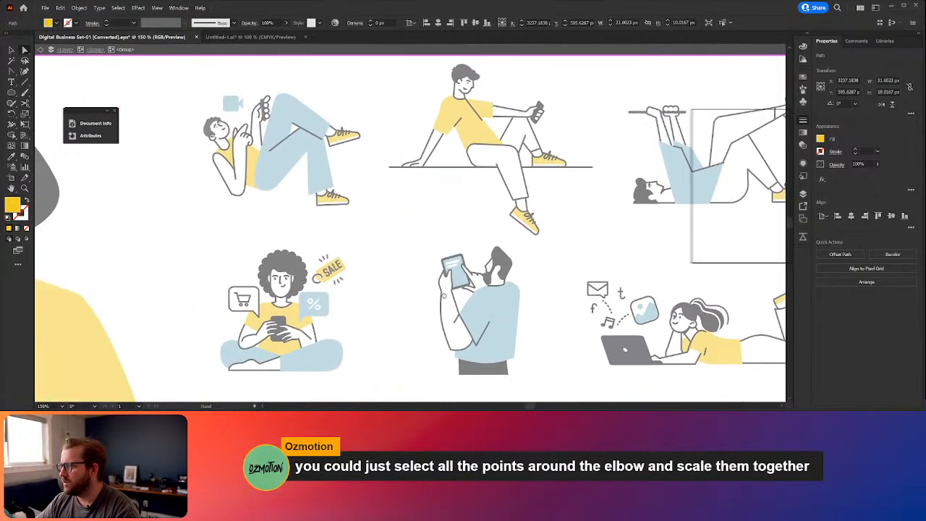
scroll(311, 288, down, 5)
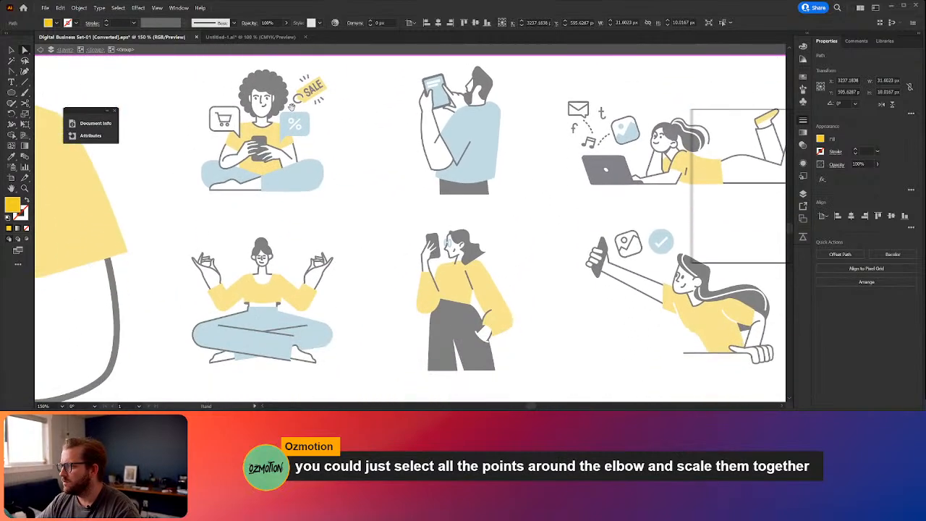
mouse_move(305, 289)
mouse_down()
mouse_move(219, 192)
mouse_move(157, 182)
mouse_up()
drag(390, 188, 194, 182)
drag(333, 217, 284, 214)
drag(483, 215, 329, 221)
mouse_move(566, 226)
mouse_down()
mouse_move(268, 217)
mouse_move(320, 229)
mouse_up()
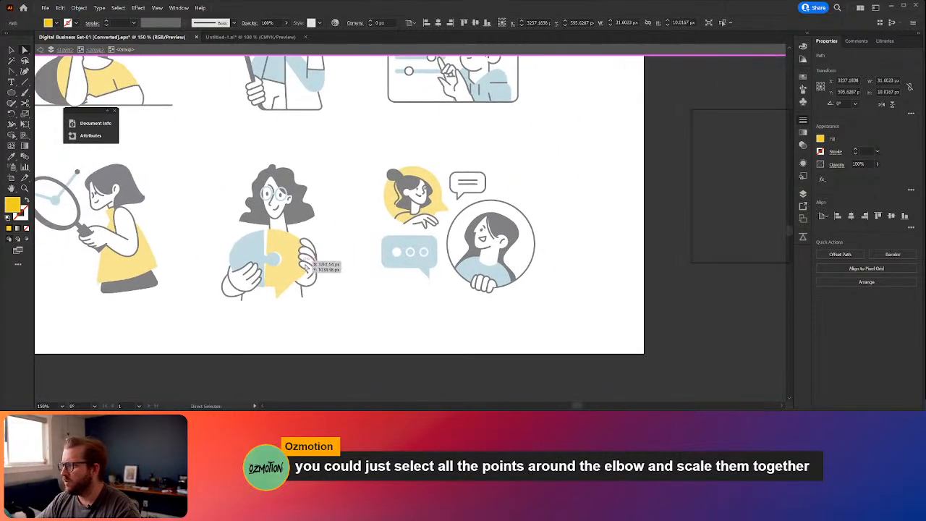
mouse_move(122, 242)
mouse_down()
mouse_move(319, 280)
mouse_move(249, 363)
mouse_up()
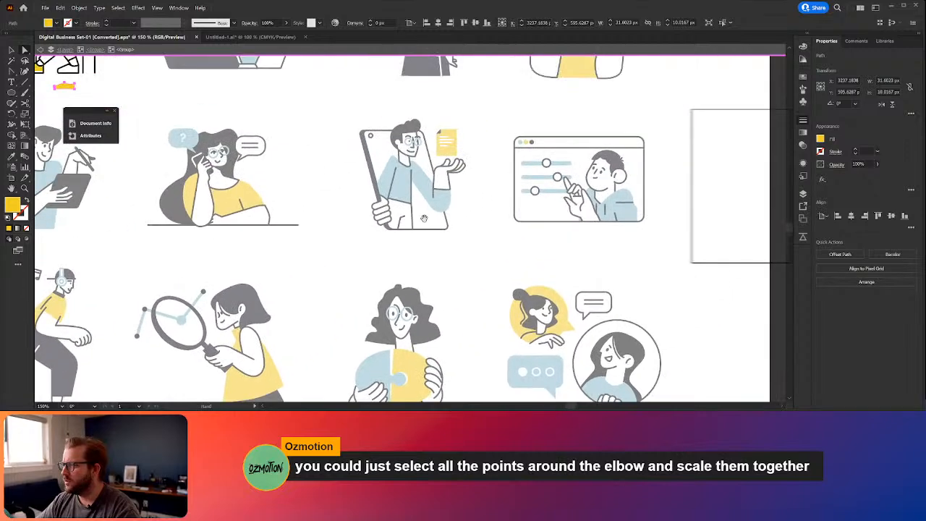
drag(385, 208, 357, 229)
drag(530, 233, 390, 274)
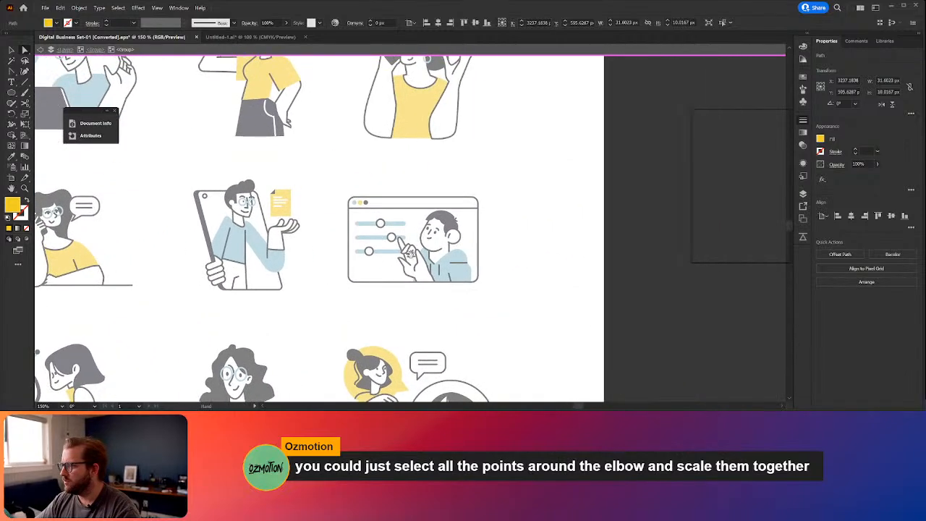
drag(431, 248, 451, 334)
drag(496, 171, 530, 163)
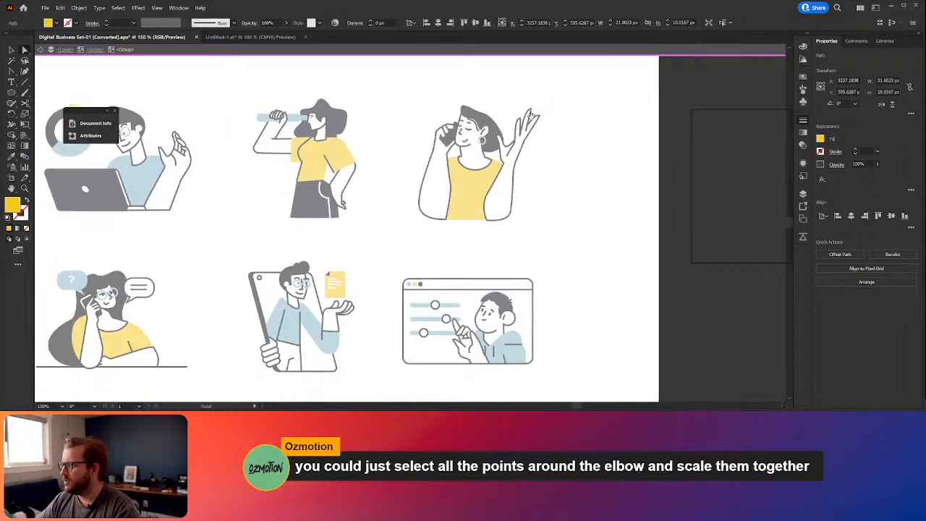
drag(350, 204, 576, 102)
drag(355, 177, 474, 169)
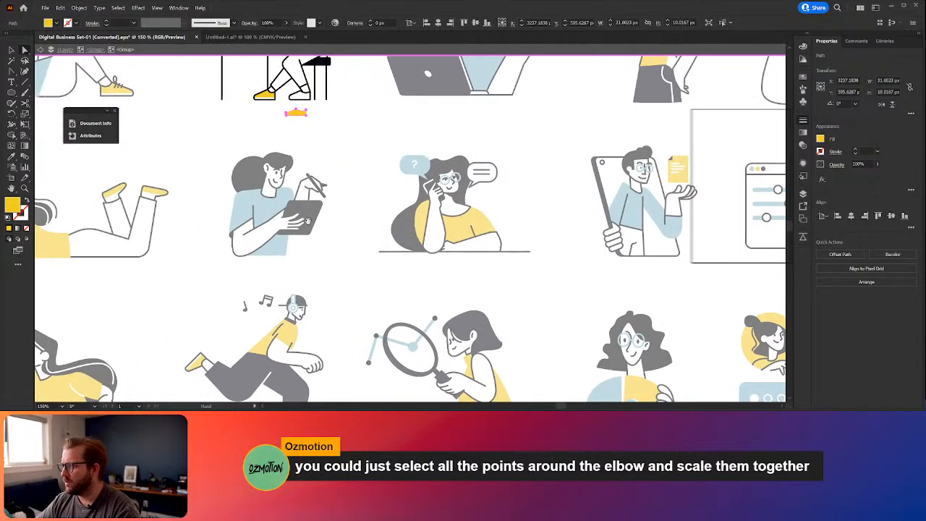
drag(308, 221, 492, 197)
drag(356, 228, 498, 240)
drag(371, 295, 580, 192)
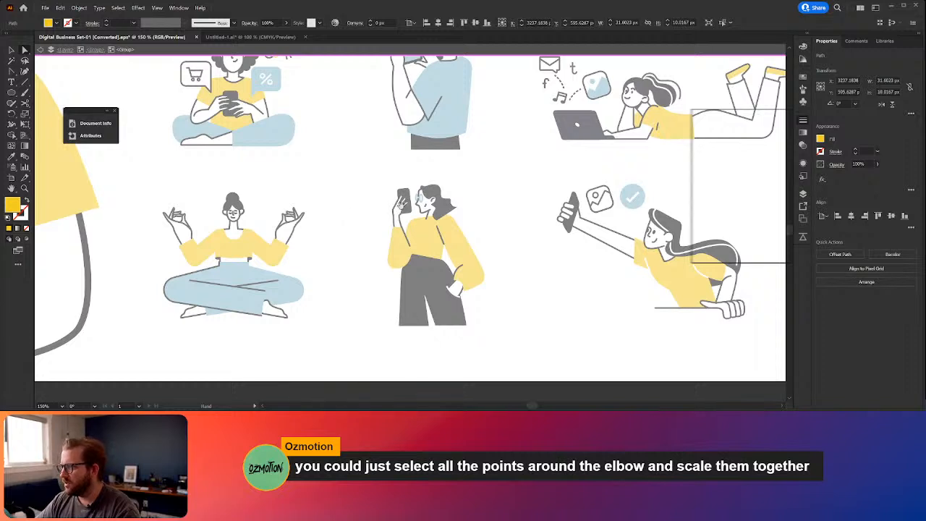
click(236, 37)
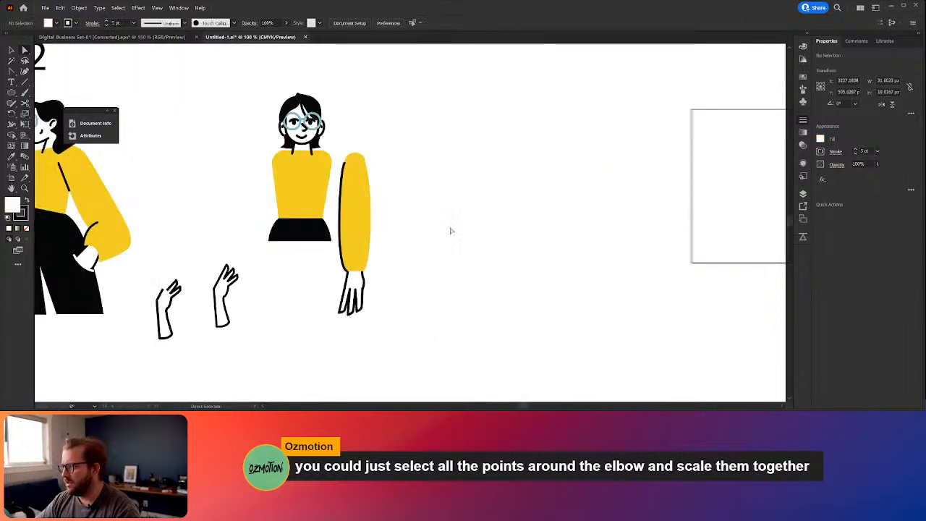
drag(322, 305, 323, 289)
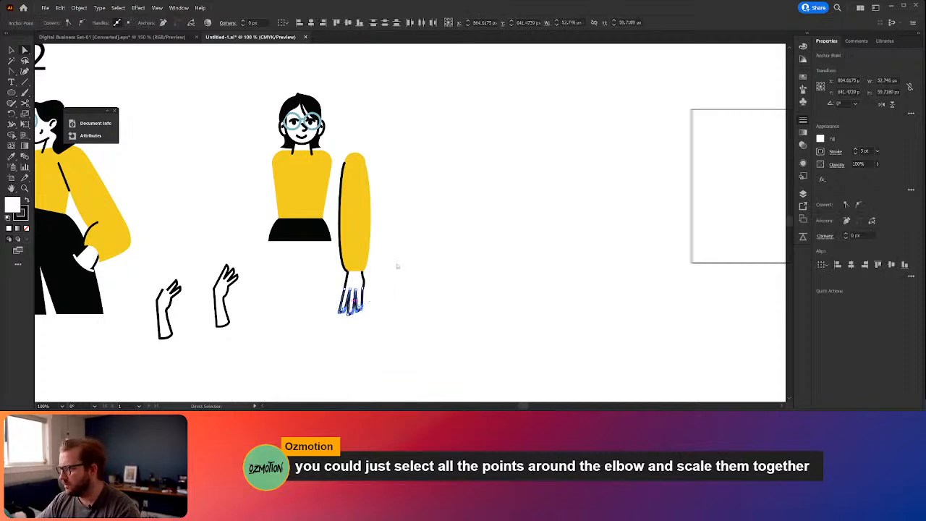
drag(442, 293, 444, 291)
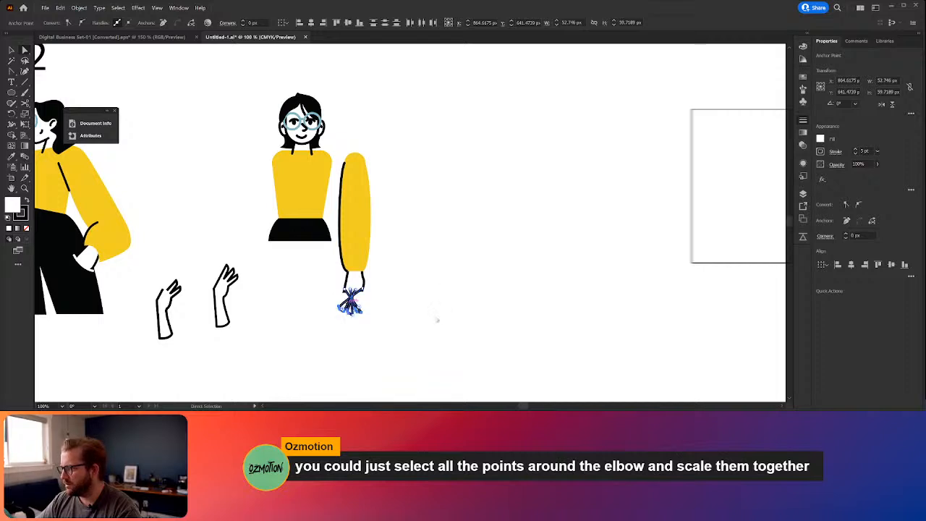
key(ctrl+z)
key(v)
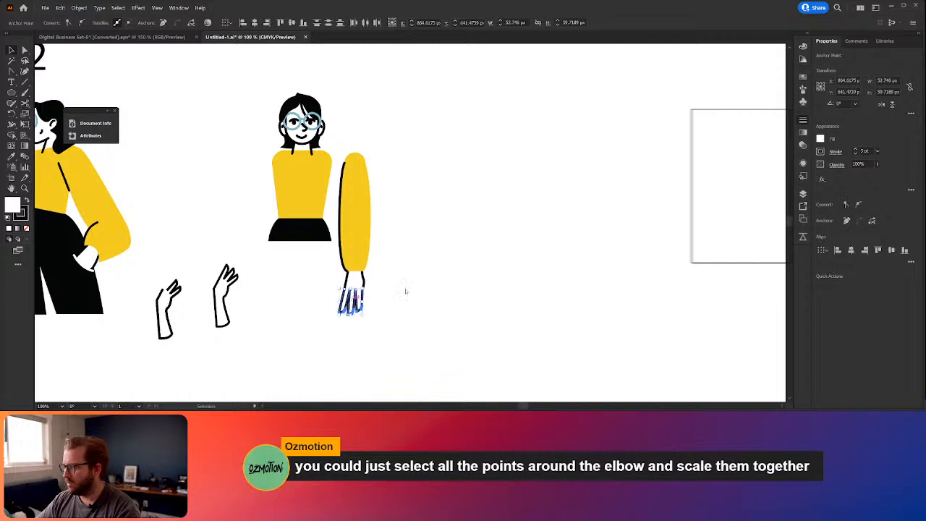
click(362, 326)
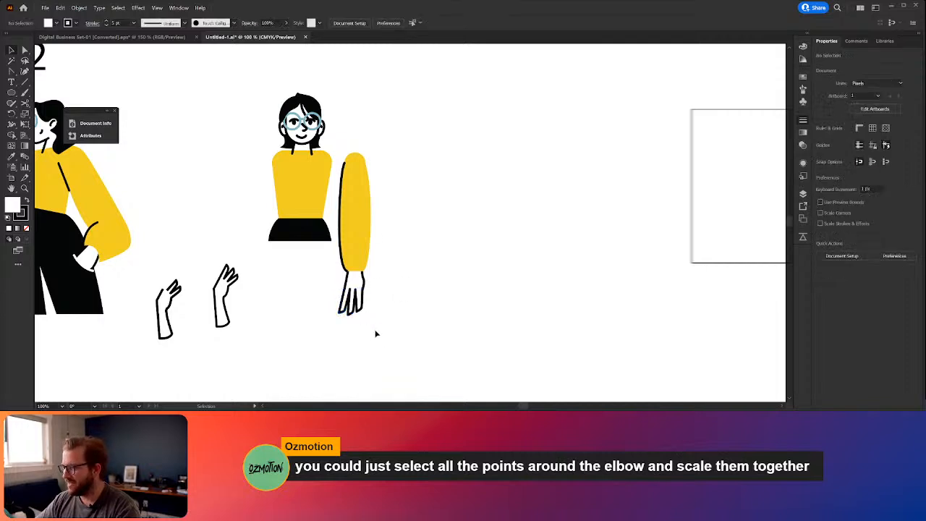
Step: Mirror each of the three finger shapes horizontally and move them apart, clear of the palm
drag(375, 332, 334, 306)
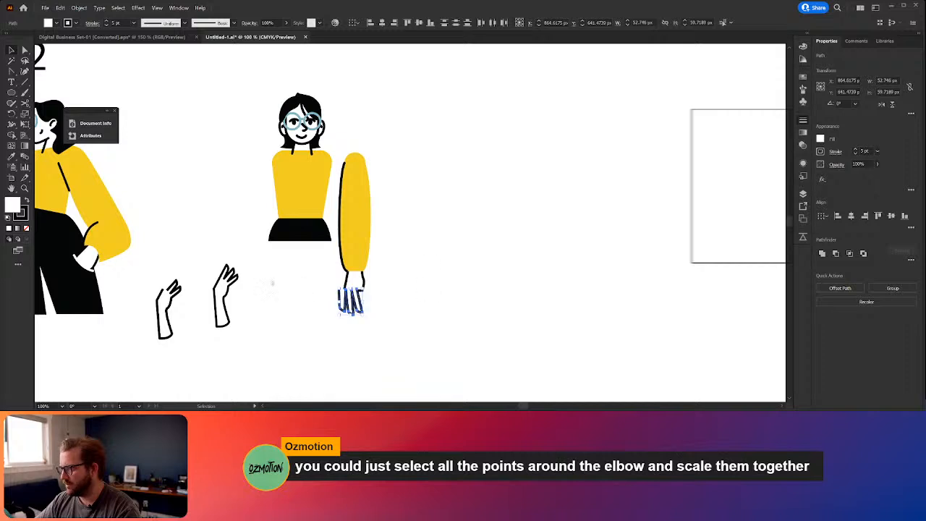
drag(352, 304, 354, 307)
scroll(390, 302, up, 3)
click(392, 302)
drag(251, 301, 224, 306)
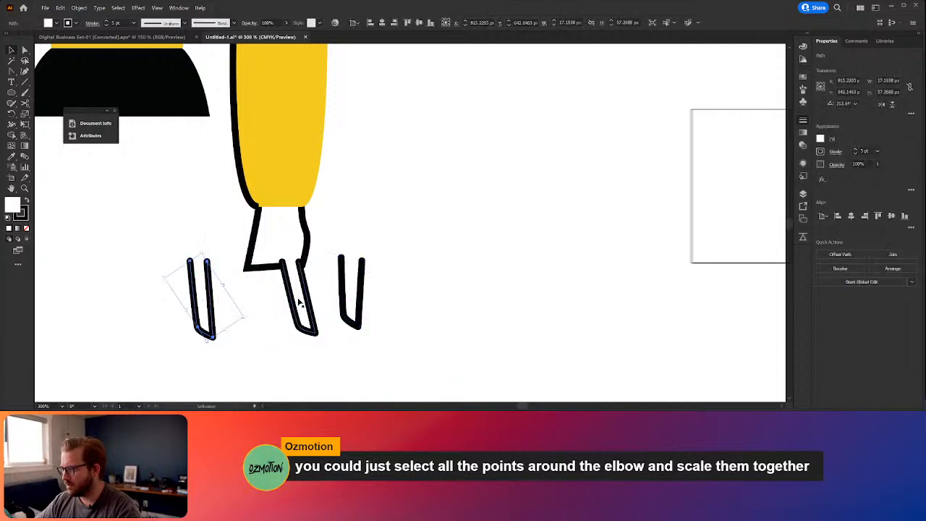
drag(299, 308, 223, 306)
Step: Mirror the palm shape horizontally so its curved side faces the torso
click(275, 264)
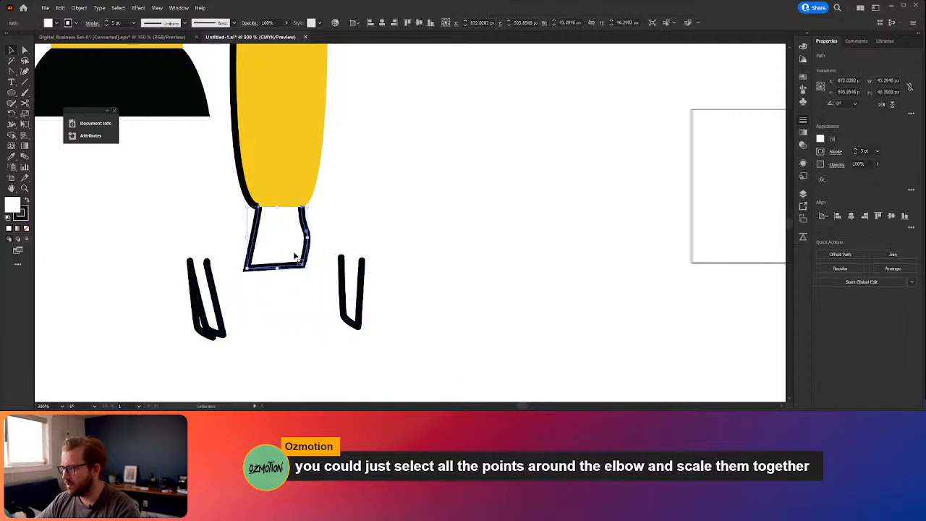
scroll(315, 255, down, 1)
scroll(315, 255, down, 1)
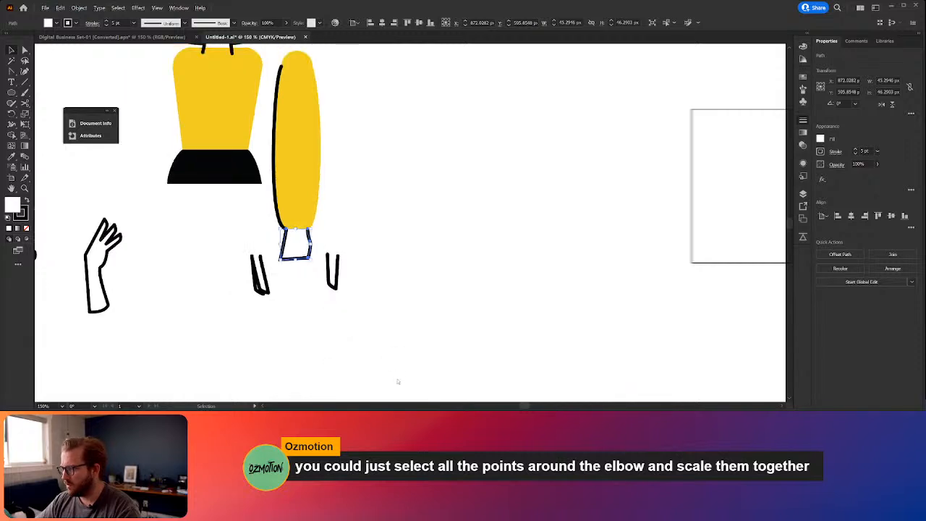
click(308, 271)
scroll(278, 251, up, 2)
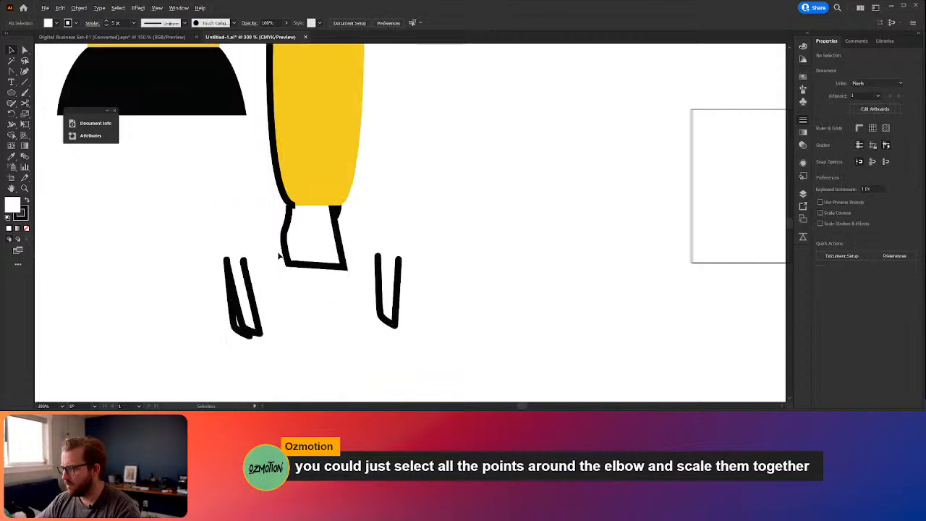
Step: Bring the palm and finger shapes into isolation mode with the wrist circle, stacked in front of it
drag(322, 230, 330, 250)
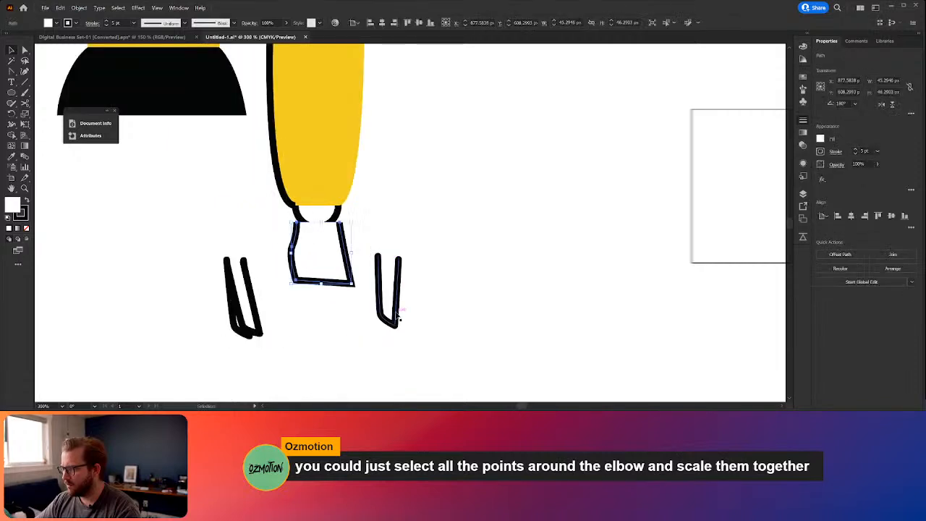
drag(405, 344, 159, 246)
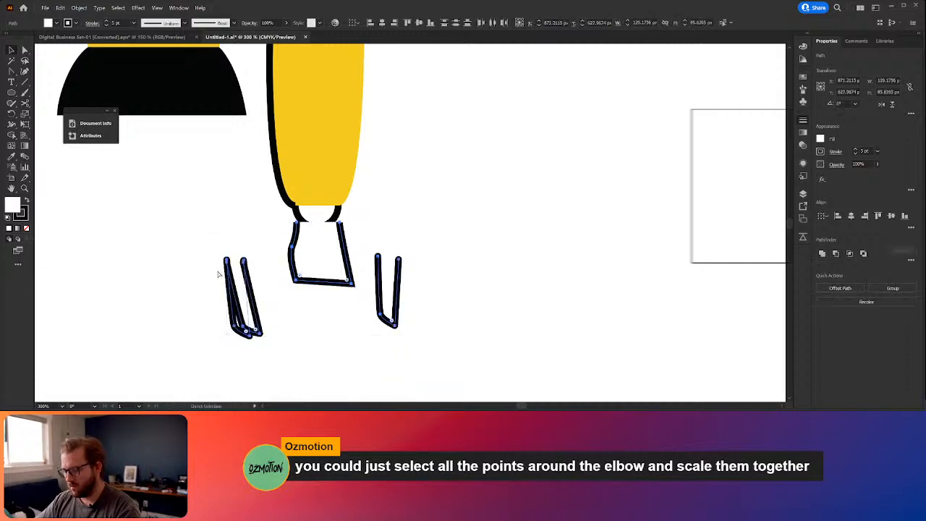
key(Delete)
double_click(316, 217)
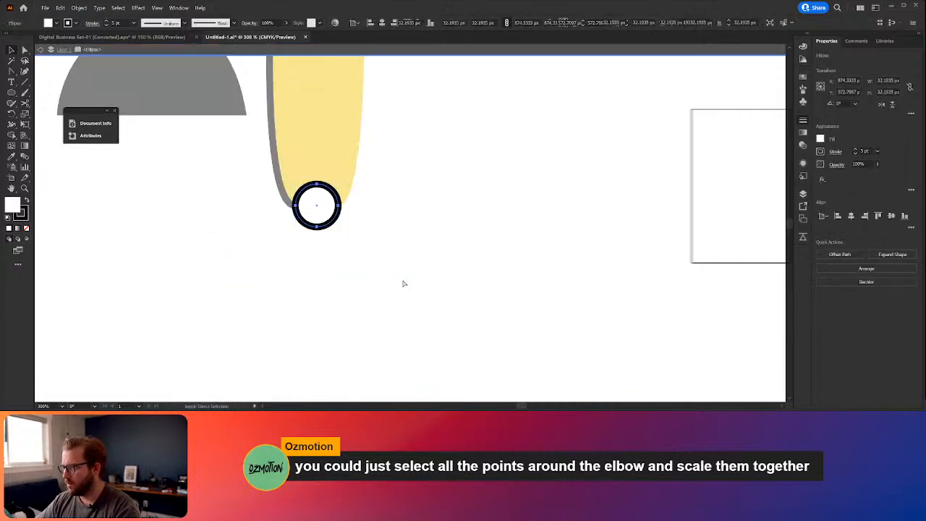
key(ctrl+z)
Step: Move the palm back up and nudge it sideways so its open ends line up with the wrist circle
drag(323, 268, 324, 252)
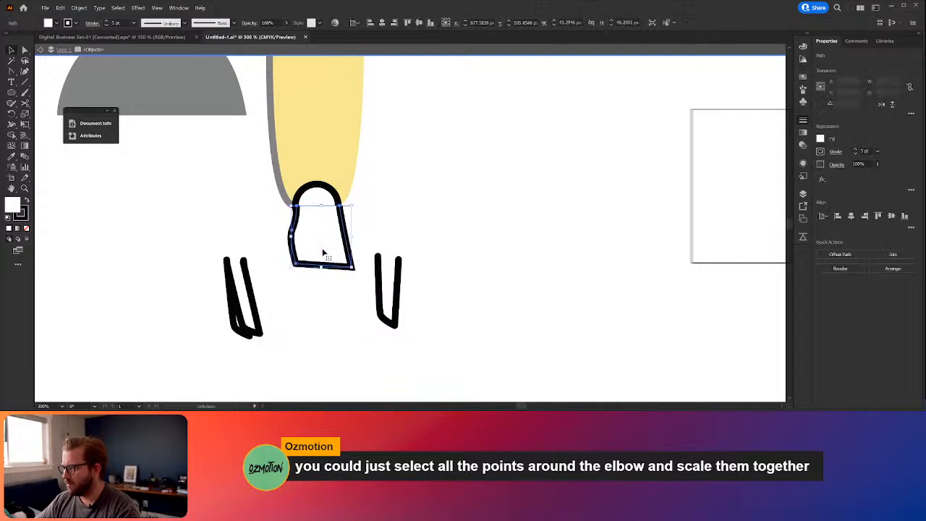
scroll(316, 217, up, 1)
scroll(315, 218, up, 2)
drag(310, 219, 308, 219)
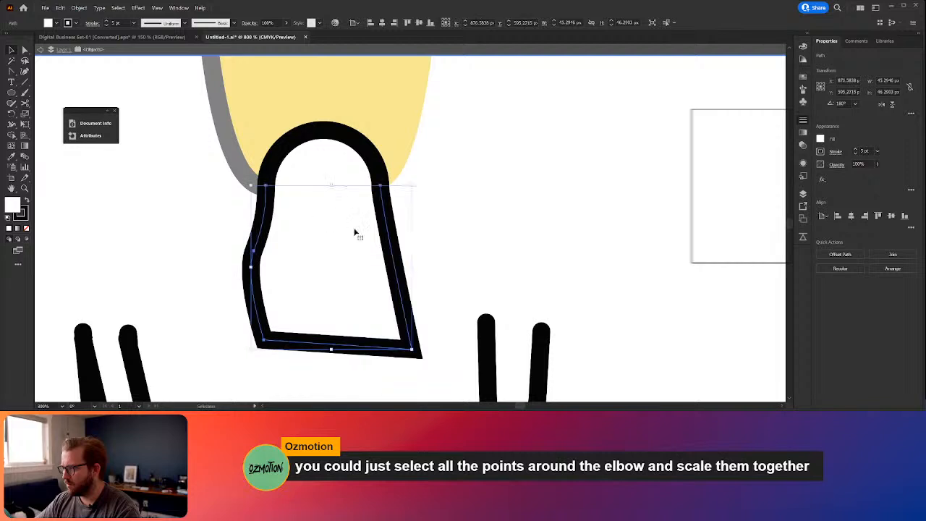
click(470, 232)
Step: Position the three finger shapes side by side along the palm's lower edge to assemble the hand
scroll(490, 280, down, 3)
drag(488, 295, 511, 348)
drag(346, 322, 445, 318)
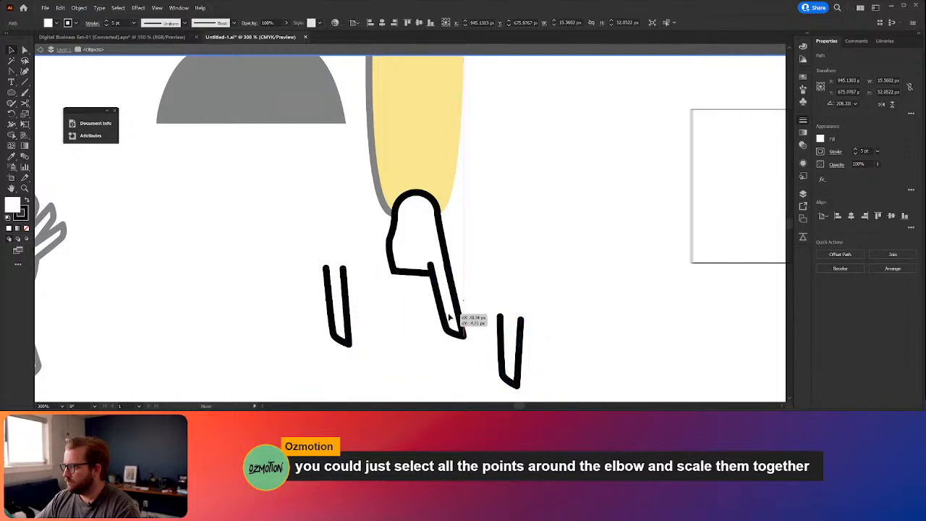
click(386, 335)
drag(334, 312, 424, 312)
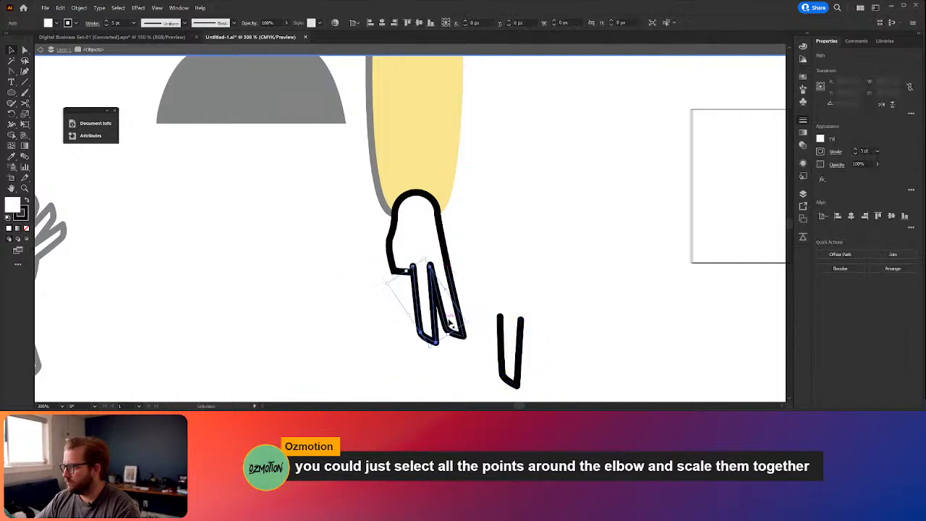
drag(507, 326, 406, 291)
click(568, 282)
key(ctrl+1)
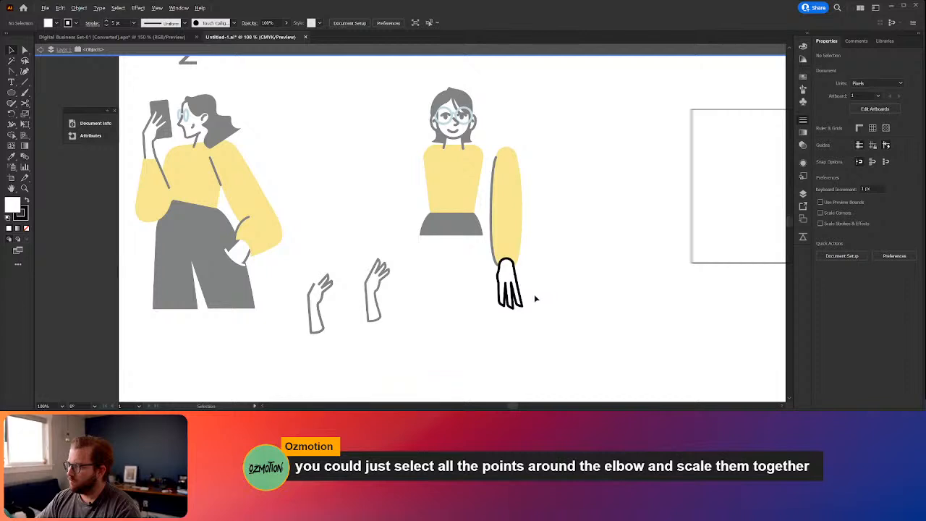
Step: Narrow the finger nearest the torso, line up its base with the palm's edge and shorten its tip
scroll(533, 294, up, 3)
drag(416, 250, 448, 330)
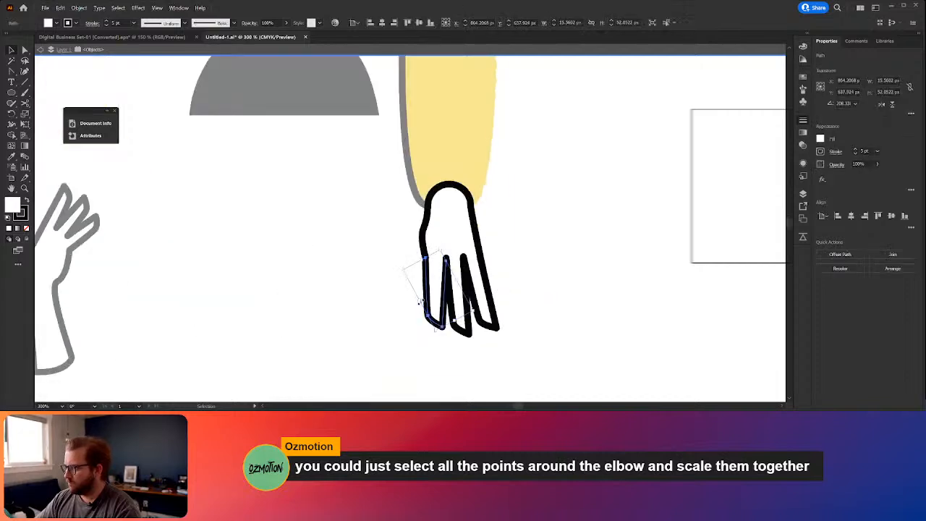
drag(420, 300, 431, 315)
key(ctrl)
drag(426, 257, 428, 259)
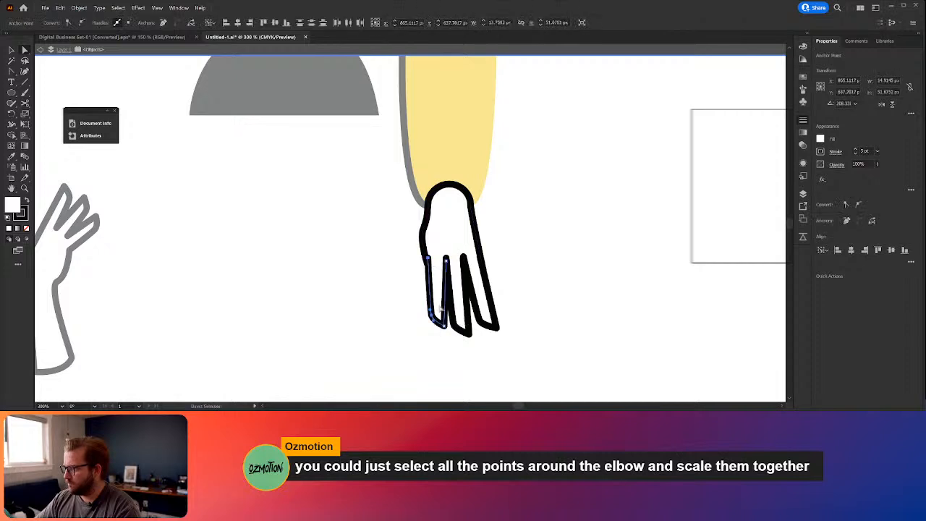
click(444, 327)
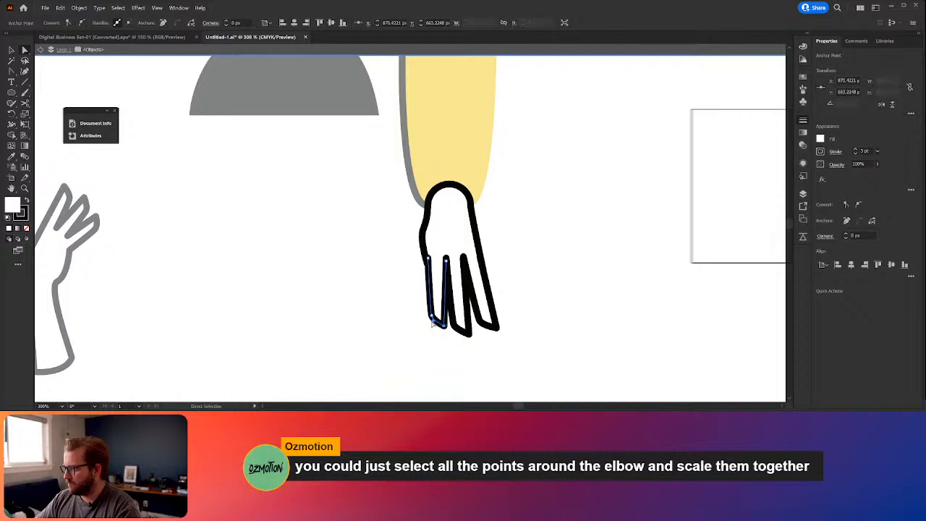
drag(444, 327, 443, 312)
click(425, 356)
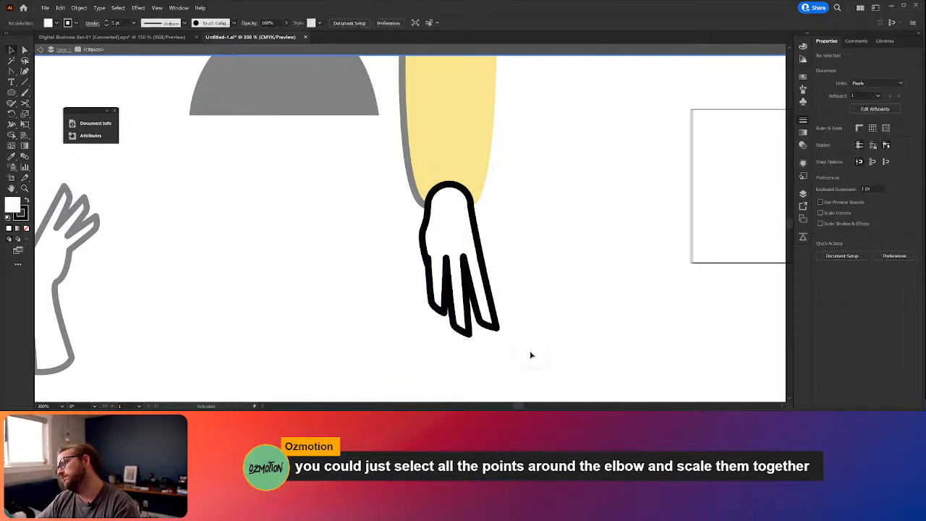
Step: Mirror the palm and three fingers horizontally as one set and move them back into line with the wrist circle
scroll(531, 354, down, 4)
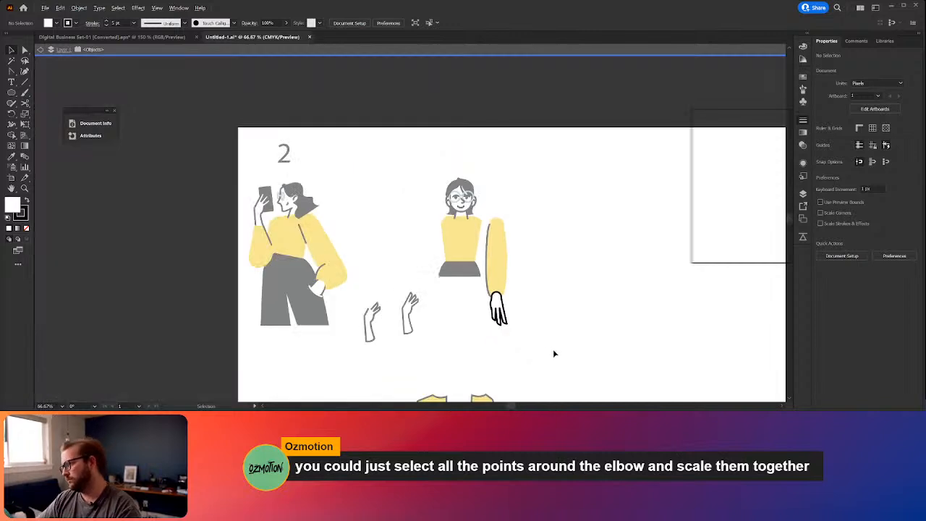
scroll(526, 344, up, 3)
click(402, 216)
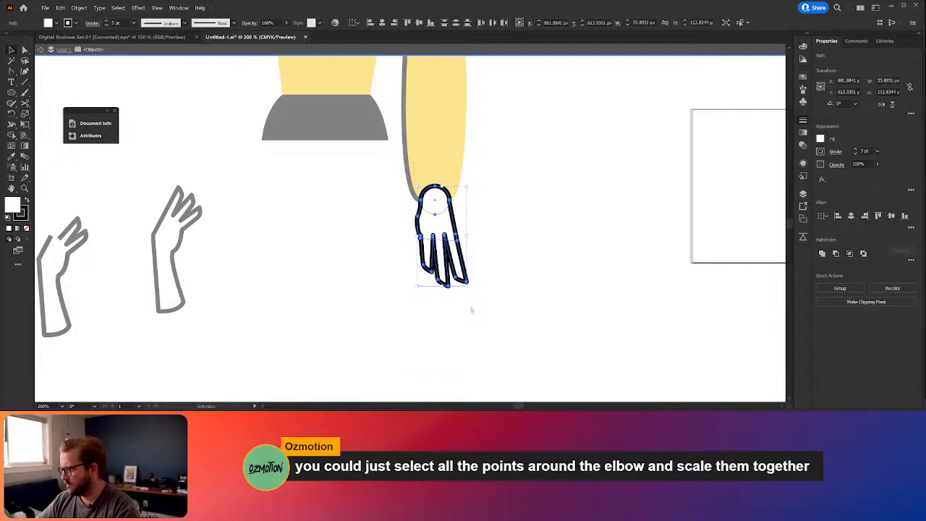
click(568, 212)
click(432, 227)
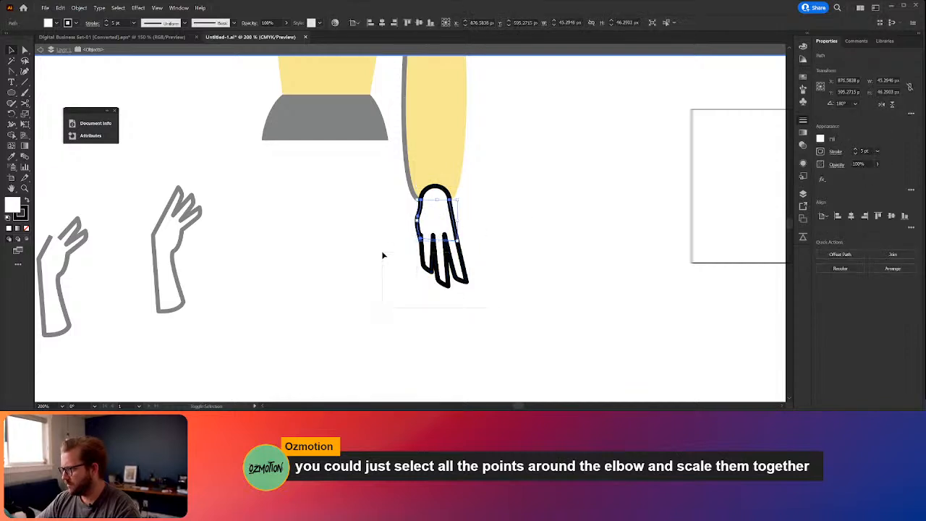
drag(383, 254, 475, 358)
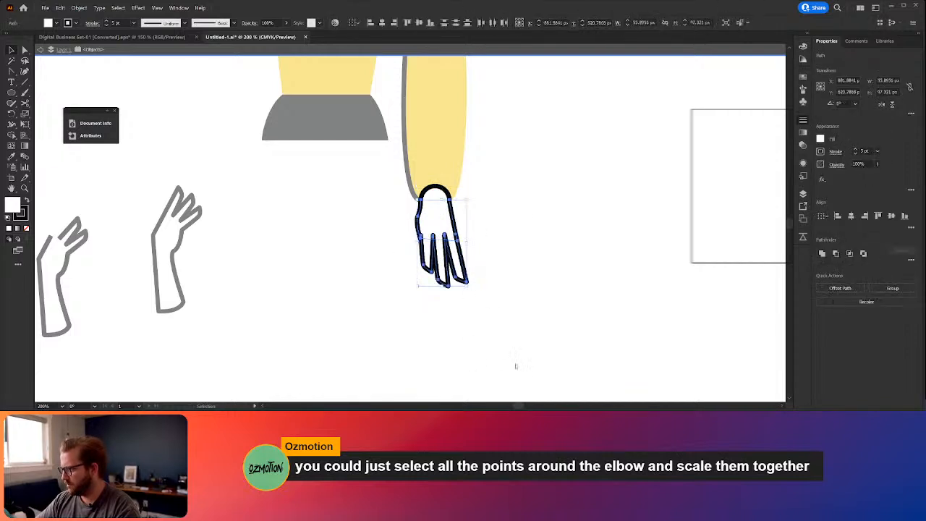
click(533, 381)
drag(456, 217, 443, 217)
click(539, 241)
scroll(540, 249, down, 3)
scroll(483, 291, up, 2)
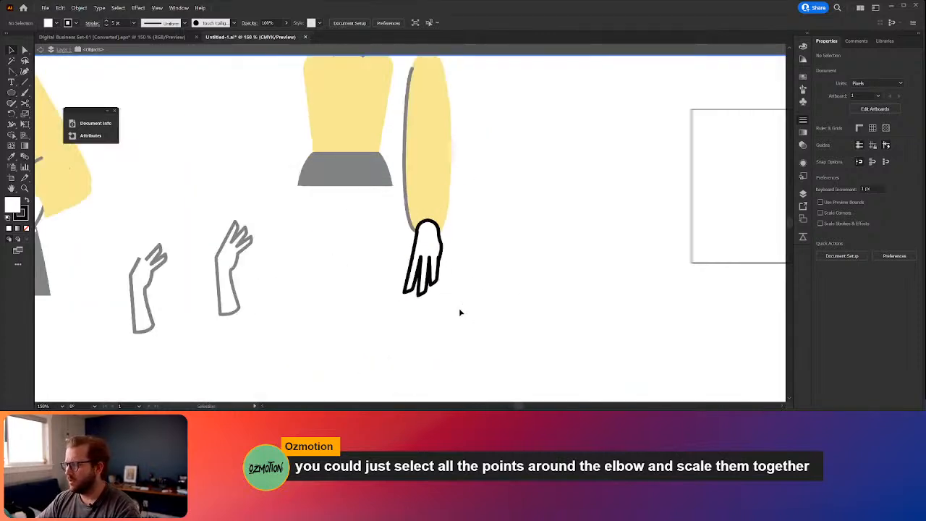
Step: Draw a small pointed thumb with the Pen tool on the palm's torso-facing side
click(11, 70)
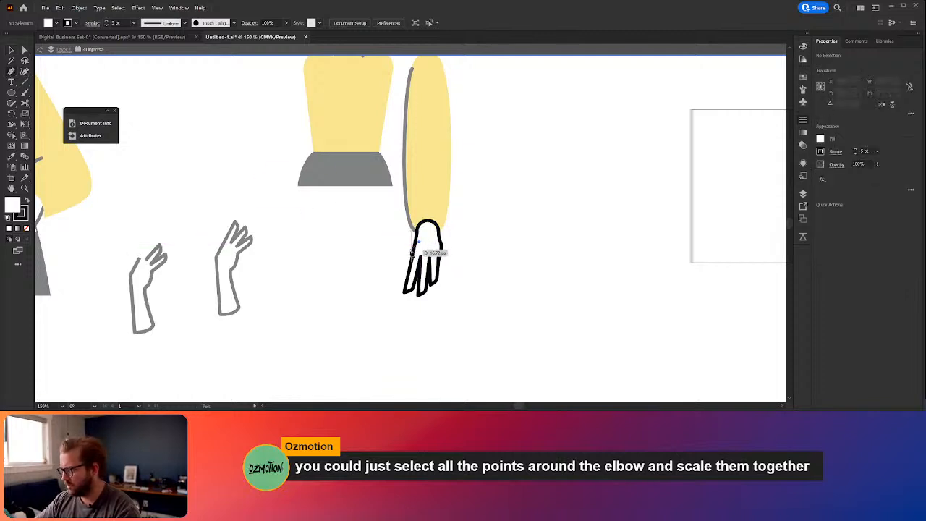
click(418, 243)
click(405, 257)
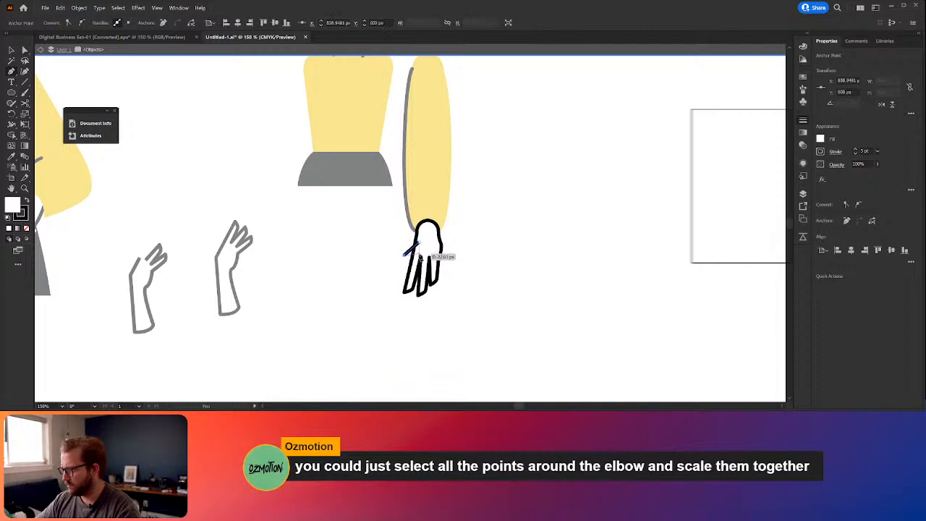
click(428, 245)
key(v)
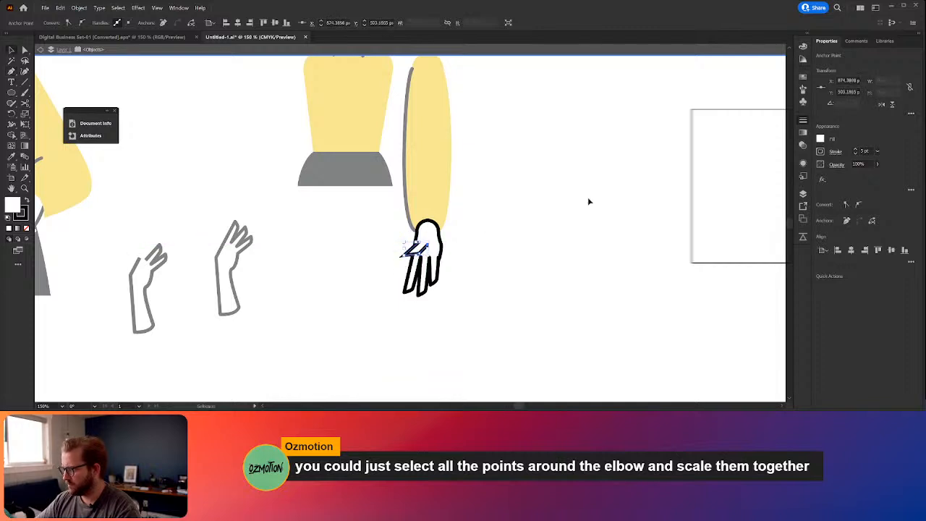
Step: Send the thumb shape behind the palm and fingers
key(a)
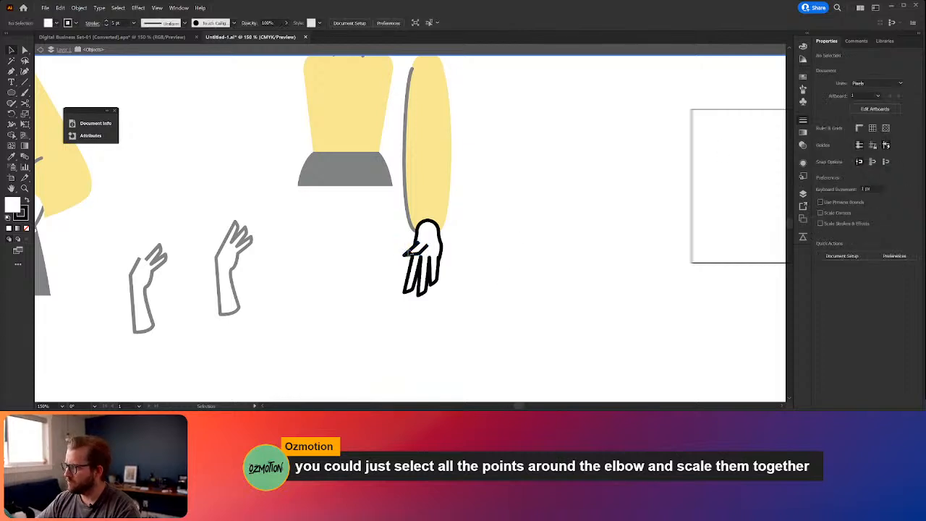
click(414, 249)
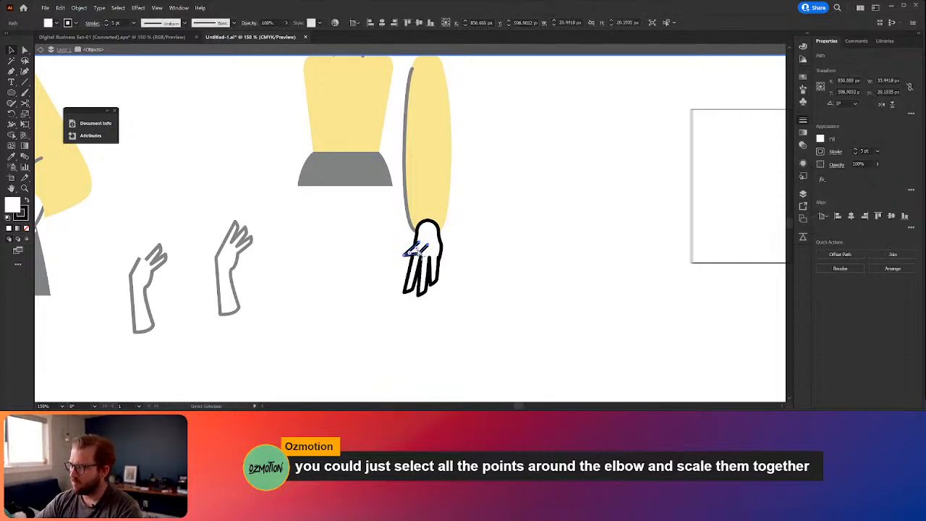
click(462, 248)
key(v)
scroll(446, 272, up, 3)
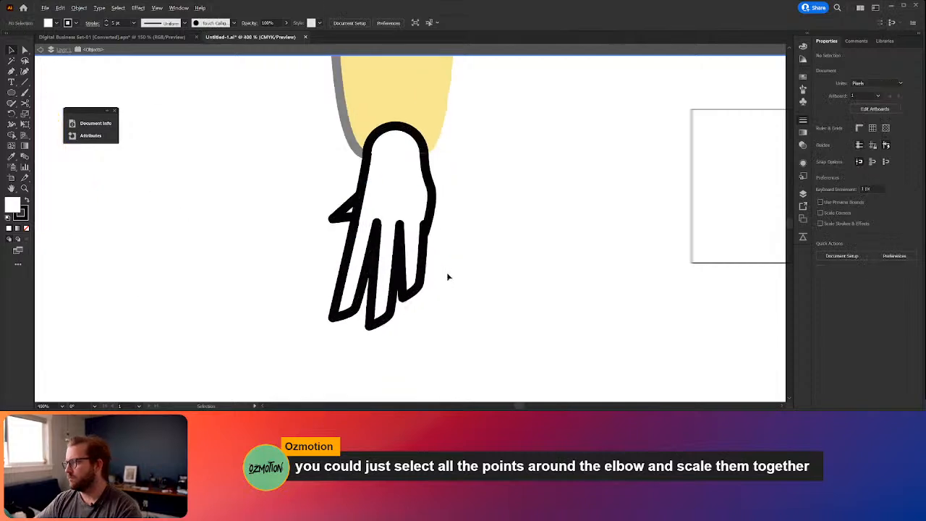
Step: Enlarge the thumb by moving its upper end toward the wrist, its tip down and outward, and its lower end into the palm
drag(343, 210, 369, 168)
key(a)
drag(315, 240, 338, 236)
key(ctrl+z)
click(354, 236)
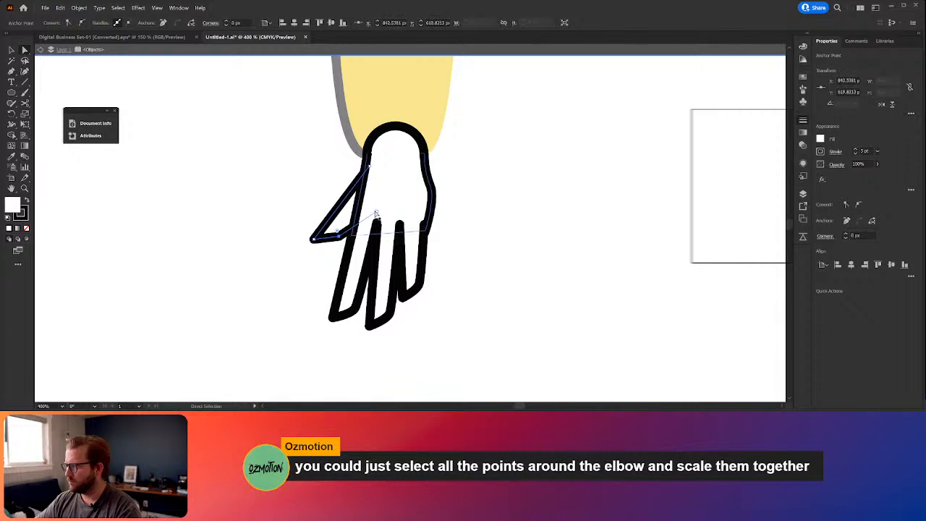
drag(375, 212, 376, 203)
click(536, 267)
scroll(539, 270, down, 5)
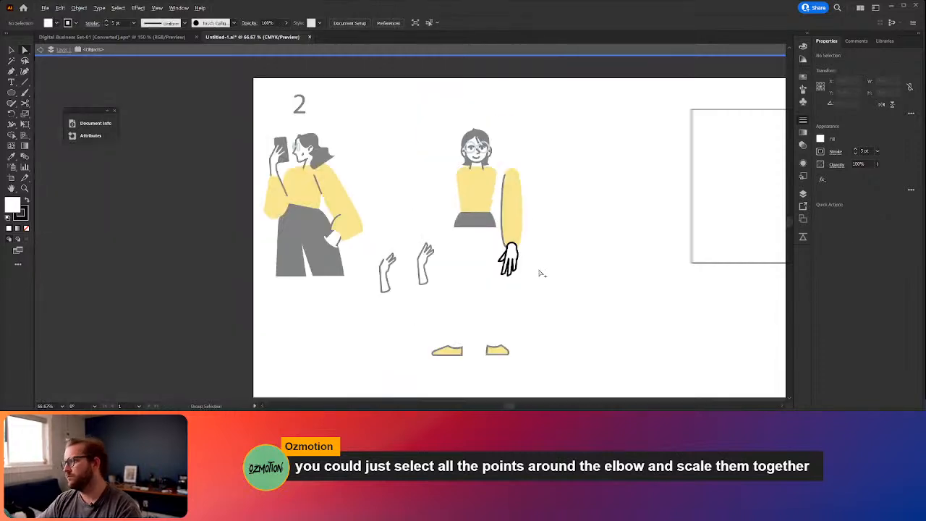
Step: Exit isolation mode and delete the two spare hand outlines between the reference figure and the new character
click(42, 49)
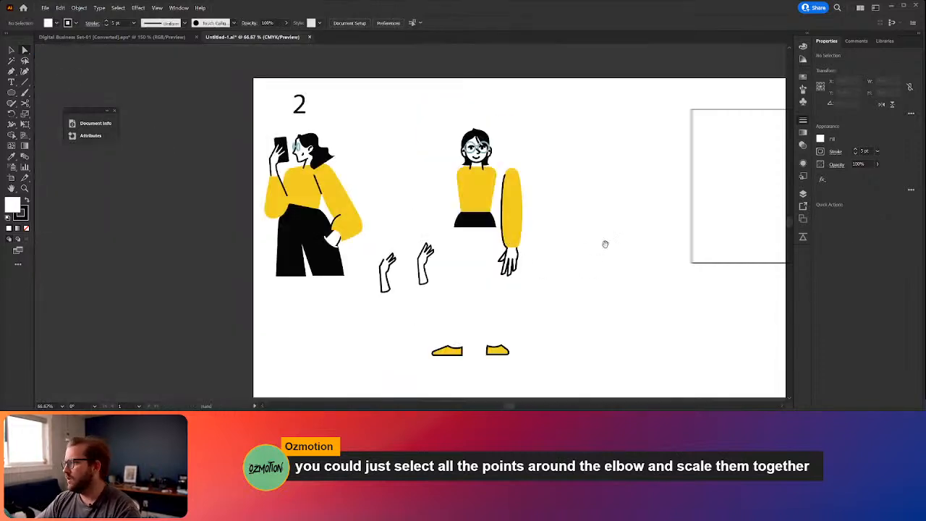
drag(604, 244, 489, 238)
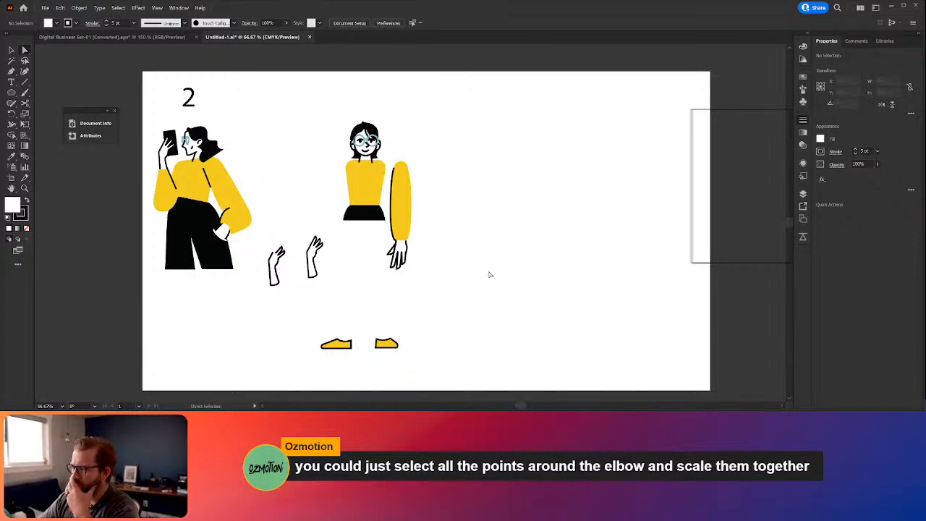
drag(362, 321, 258, 233)
key(Delete)
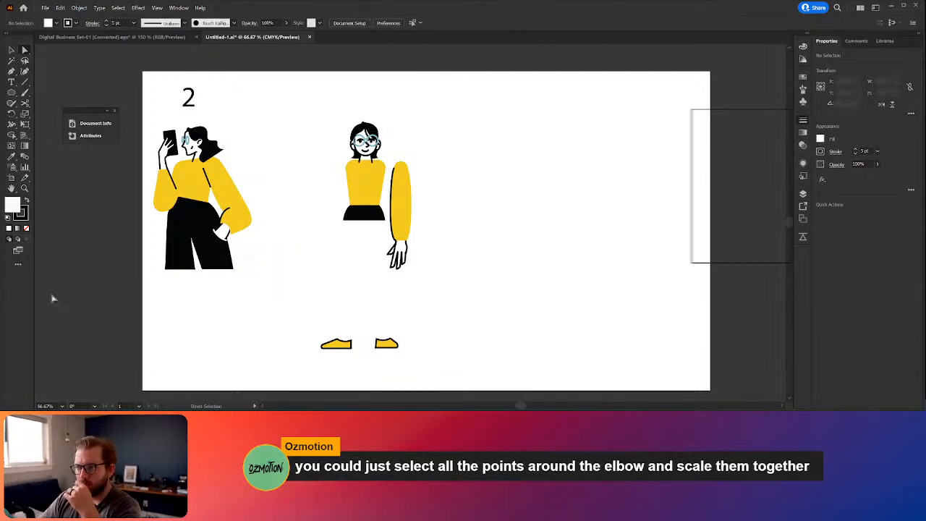
Step: Try rotating the middle finger with the Rotate tool around different pivot points
scroll(55, 299, down, 1)
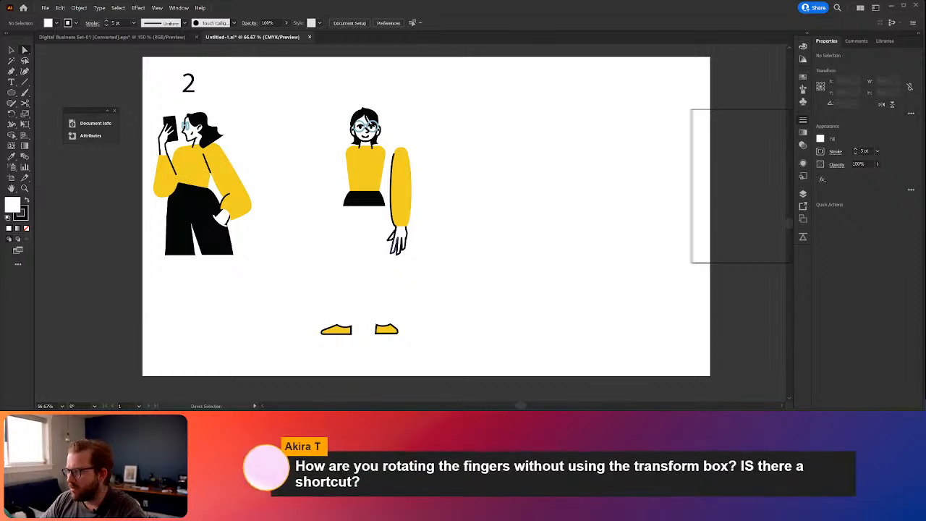
click(399, 245)
scroll(405, 247, up, 4)
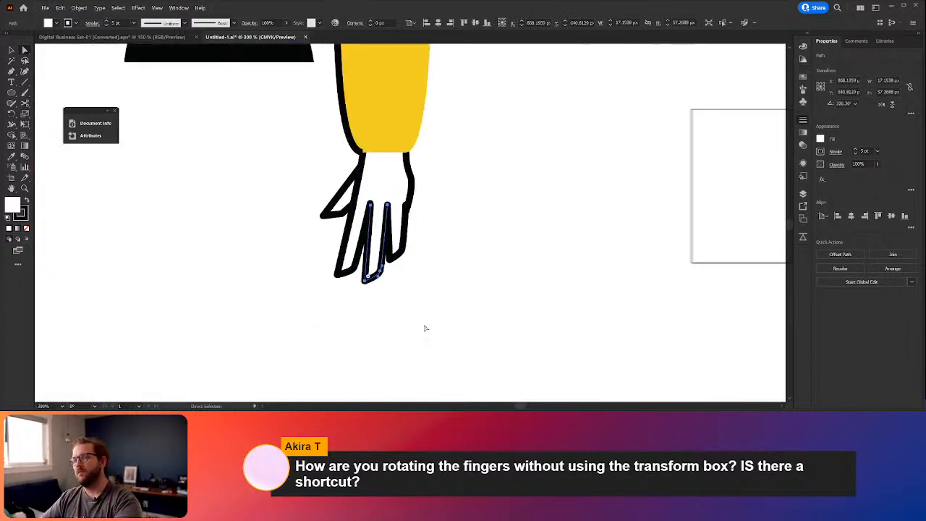
key(v)
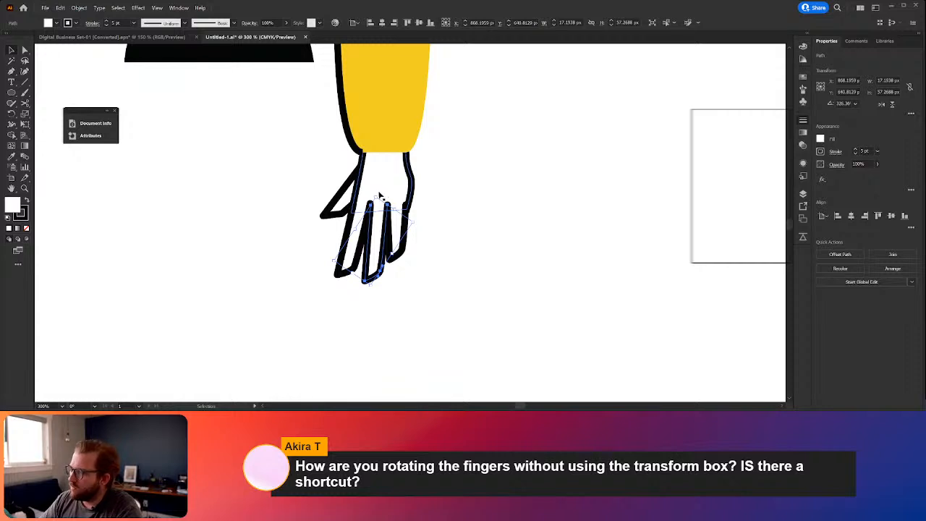
drag(379, 196, 446, 262)
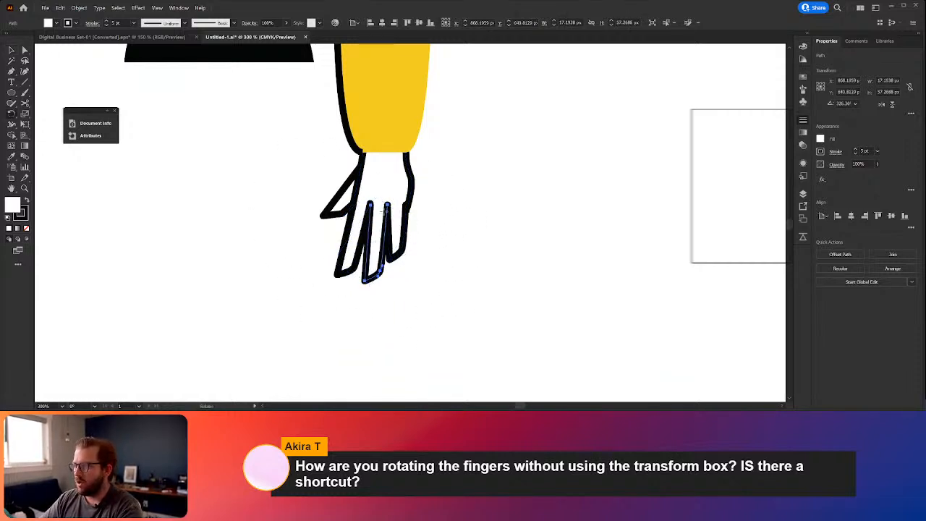
key(r)
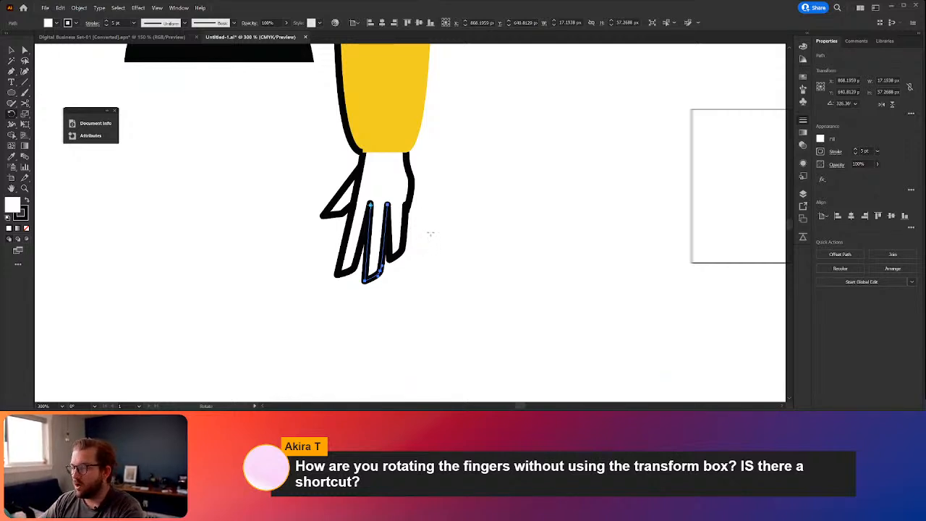
drag(431, 233, 462, 291)
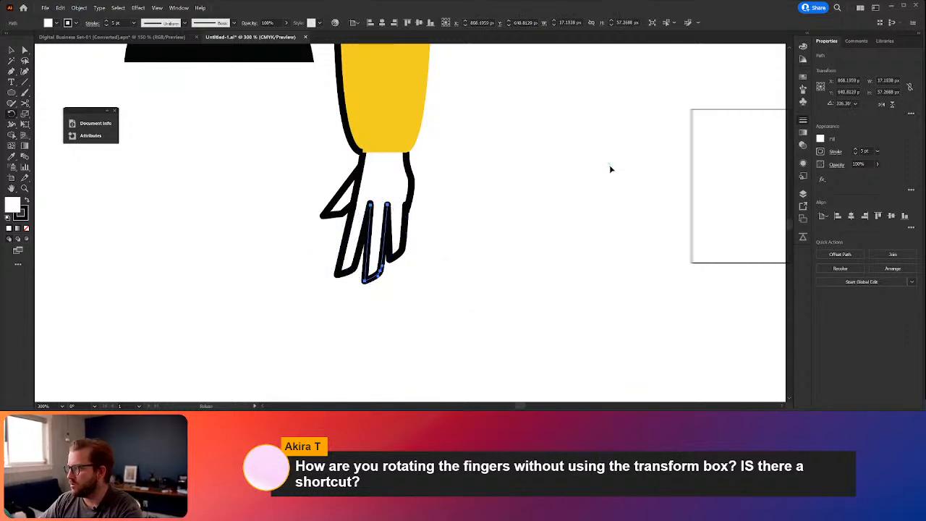
drag(628, 217, 660, 263)
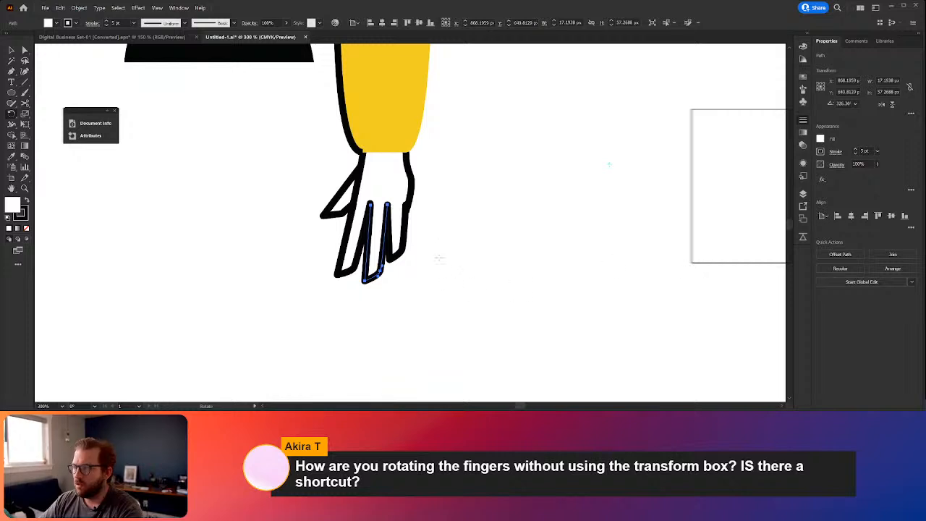
drag(470, 255, 473, 276)
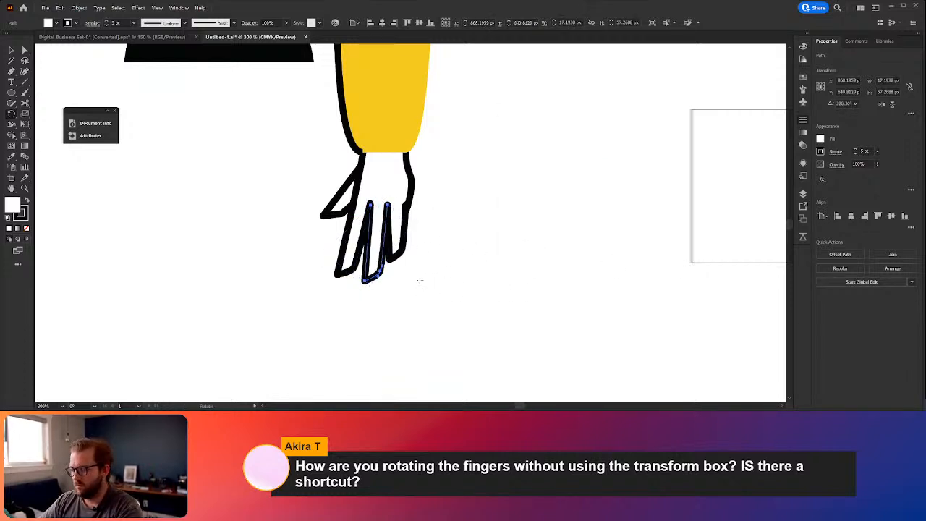
Step: Rotate the hand's middle finger slightly to refine its angle, leaving nothing selected
drag(397, 325, 428, 285)
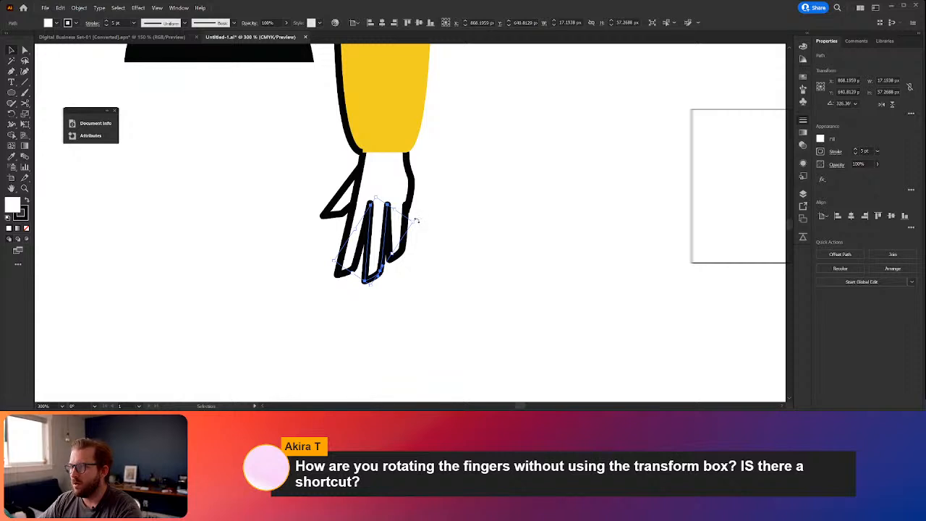
drag(416, 220, 397, 229)
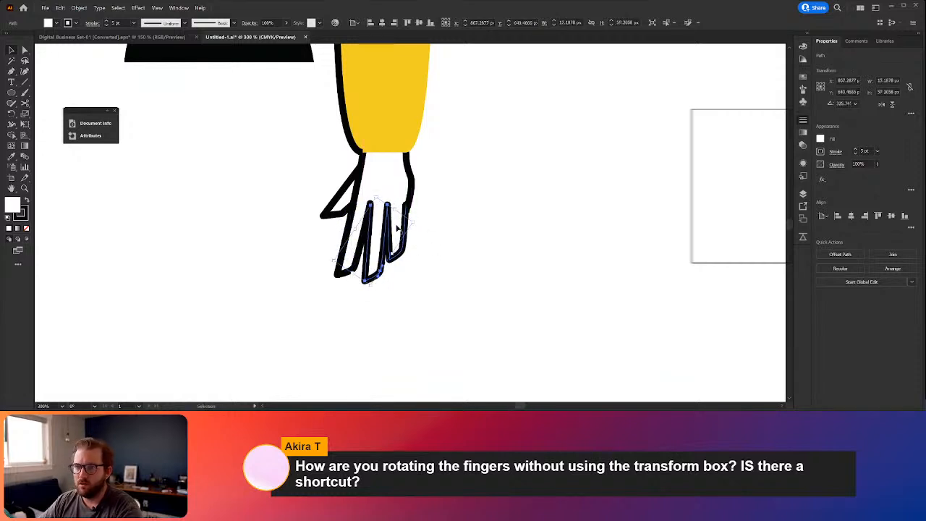
click(469, 235)
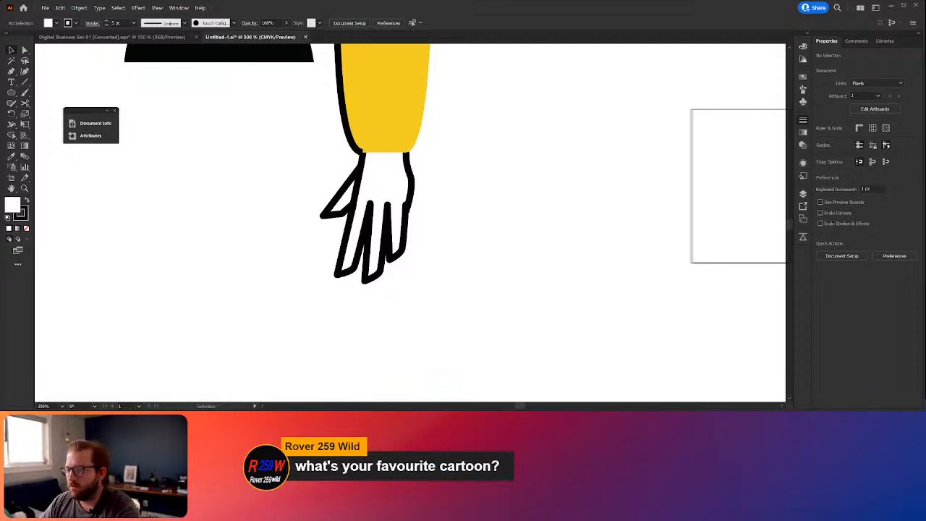
Step: Send the front-facing character's yellow torso shape to the After Effects composition
scroll(316, 230, down, 1)
scroll(316, 231, down, 4)
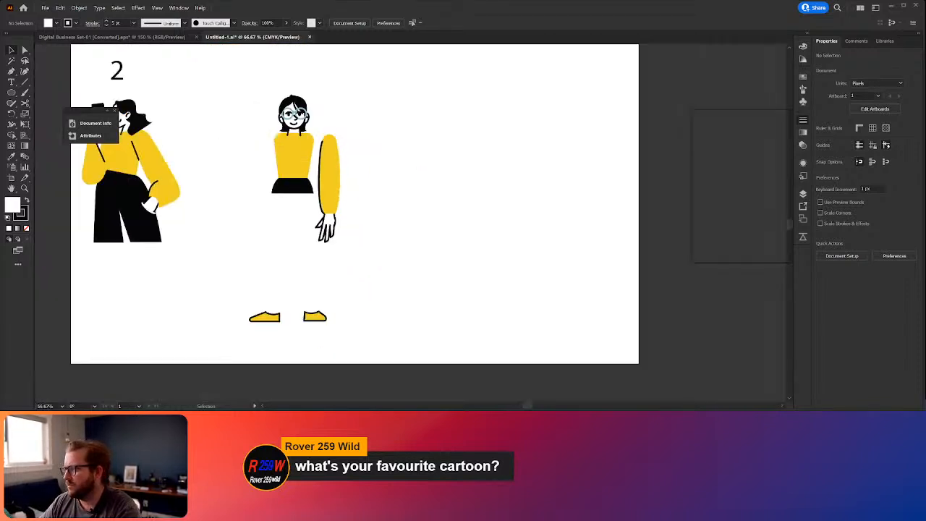
mouse_move(315, 231)
mouse_down()
mouse_move(337, 250)
mouse_move(324, 238)
mouse_up()
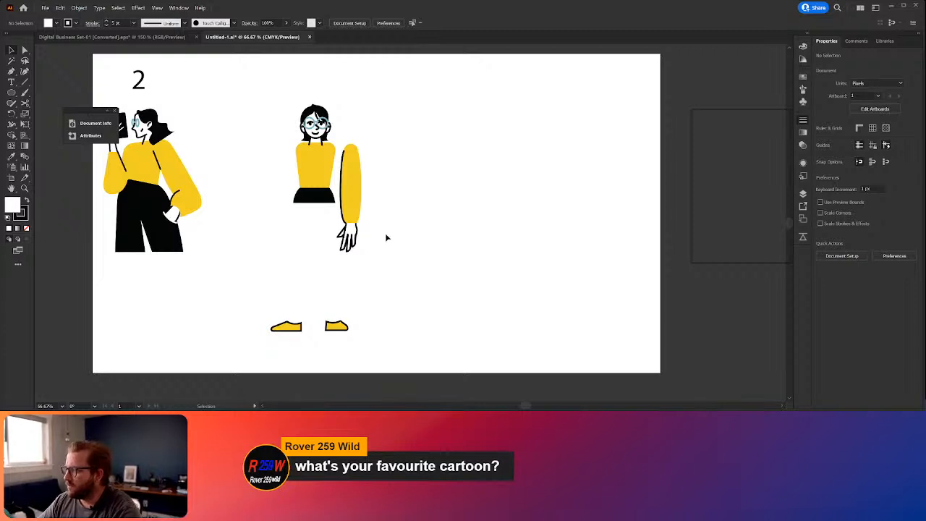
click(350, 178)
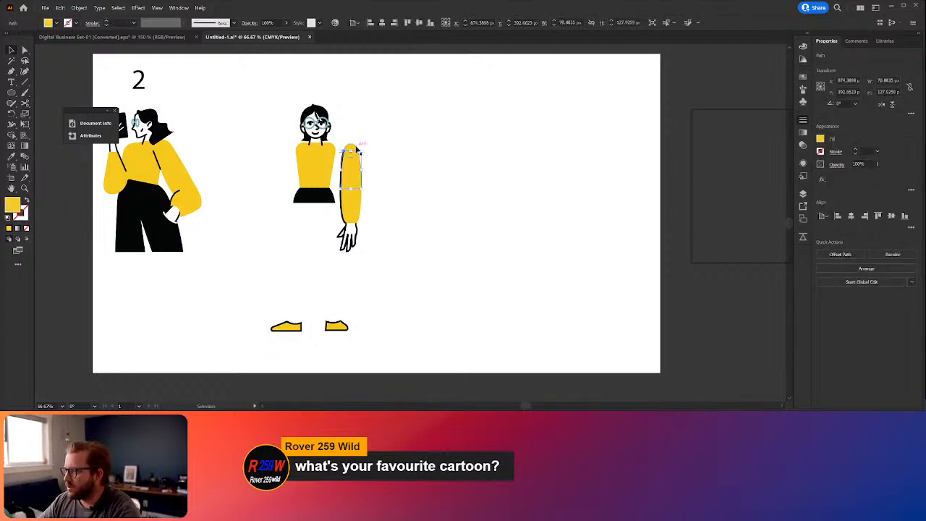
click(355, 147)
drag(406, 139, 392, 184)
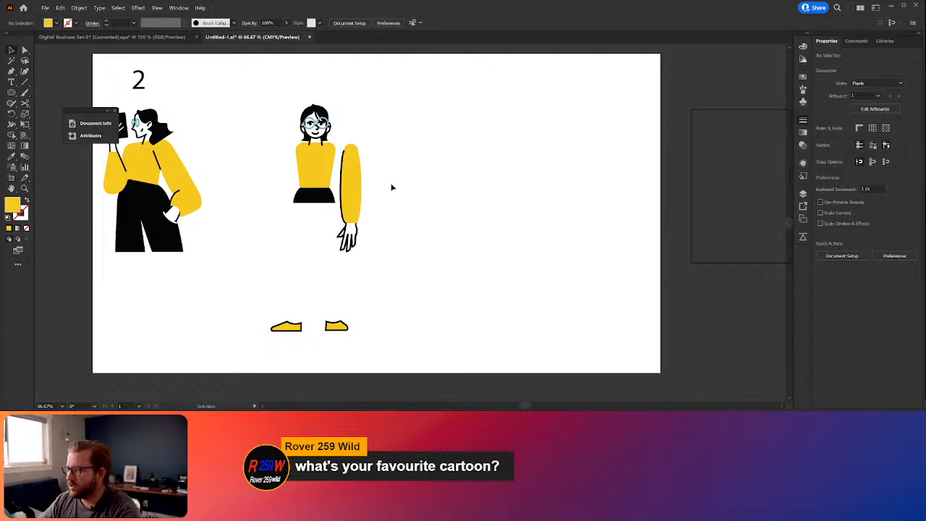
click(327, 165)
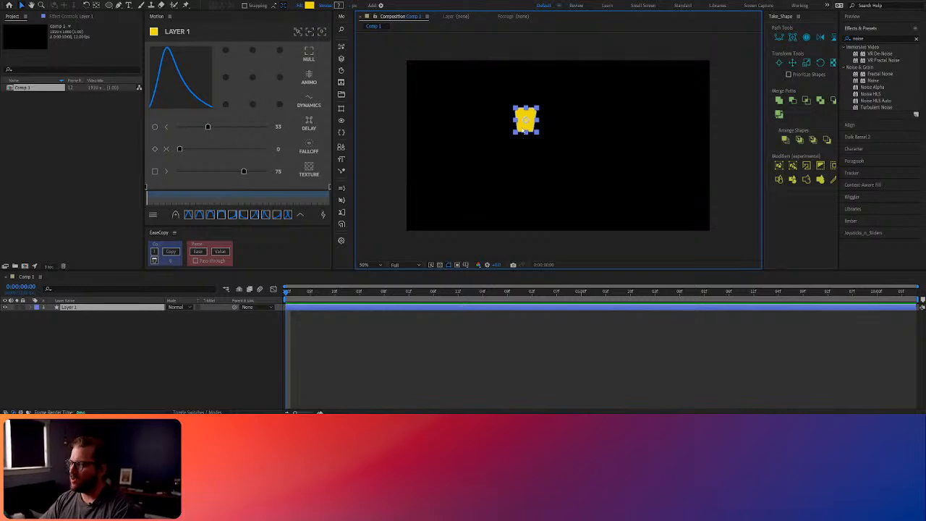
Step: Look over the torso layer in the composition, switch back to Illustrator and push the black hip shape to After Effects
scroll(549, 109, up, 3)
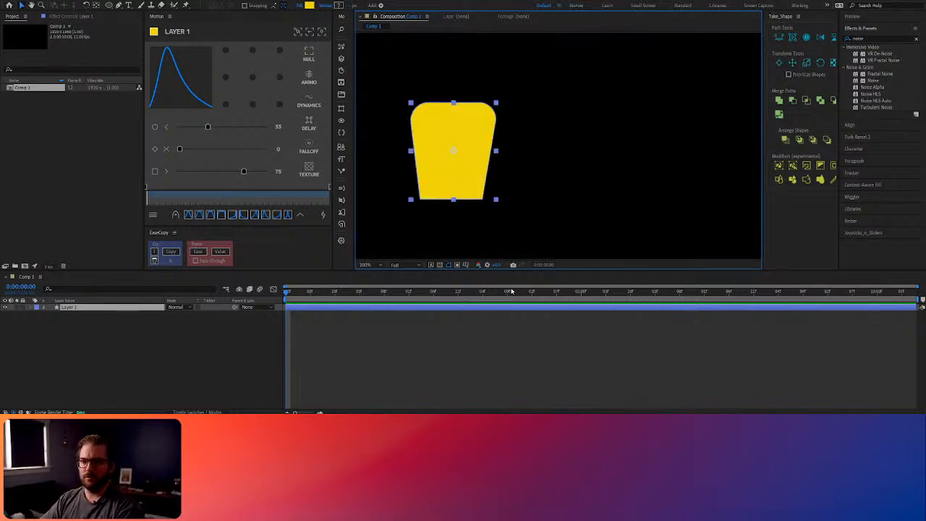
scroll(472, 137, down, 2)
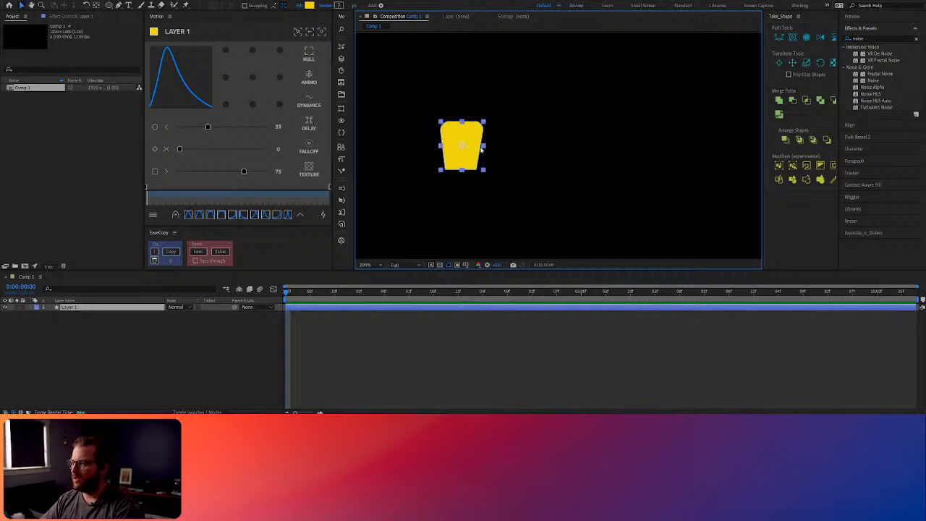
scroll(481, 150, down, 1)
drag(473, 175, 525, 155)
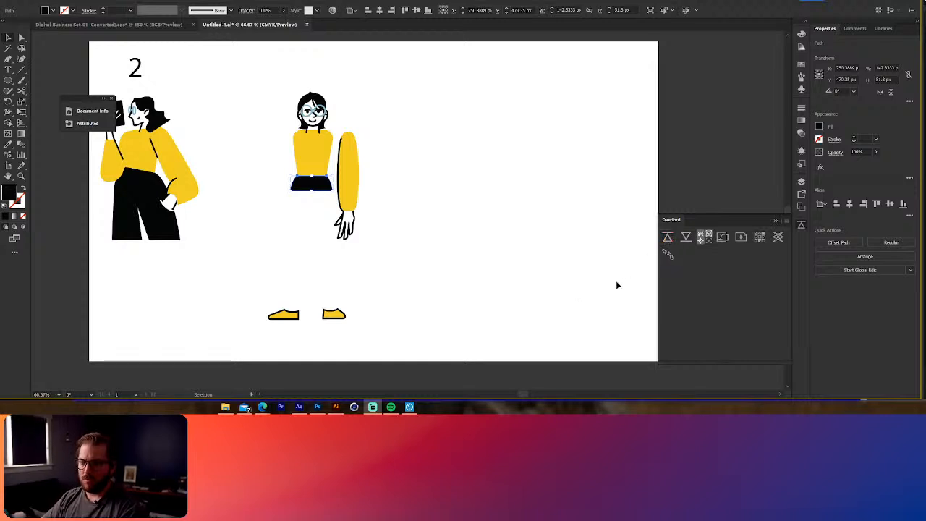
click(667, 238)
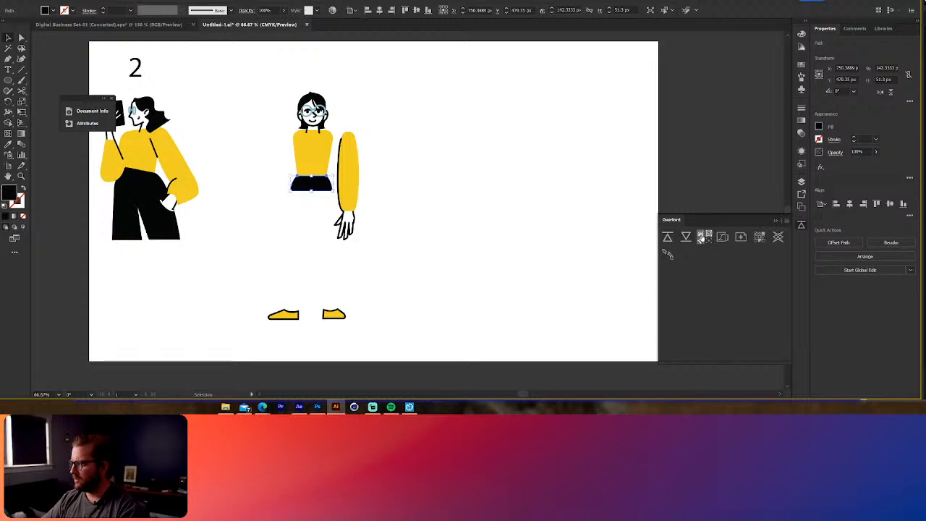
click(345, 147)
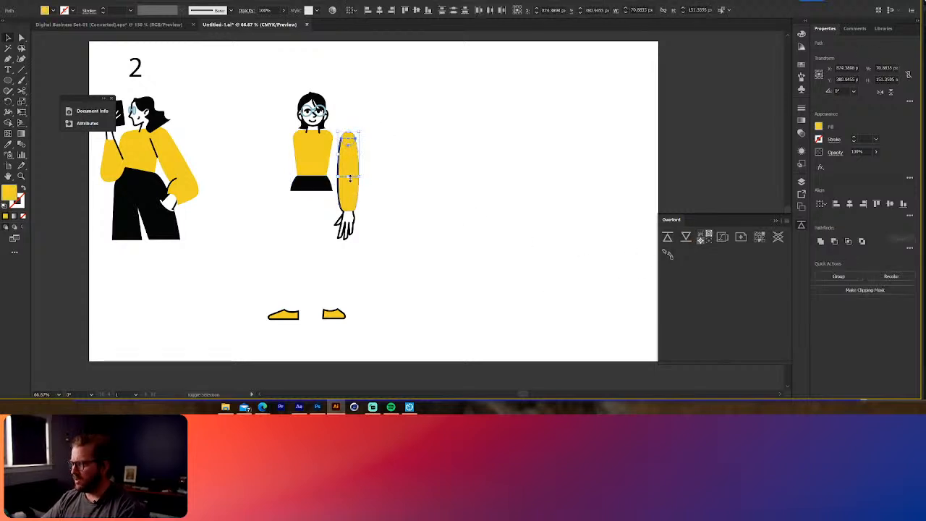
click(357, 156)
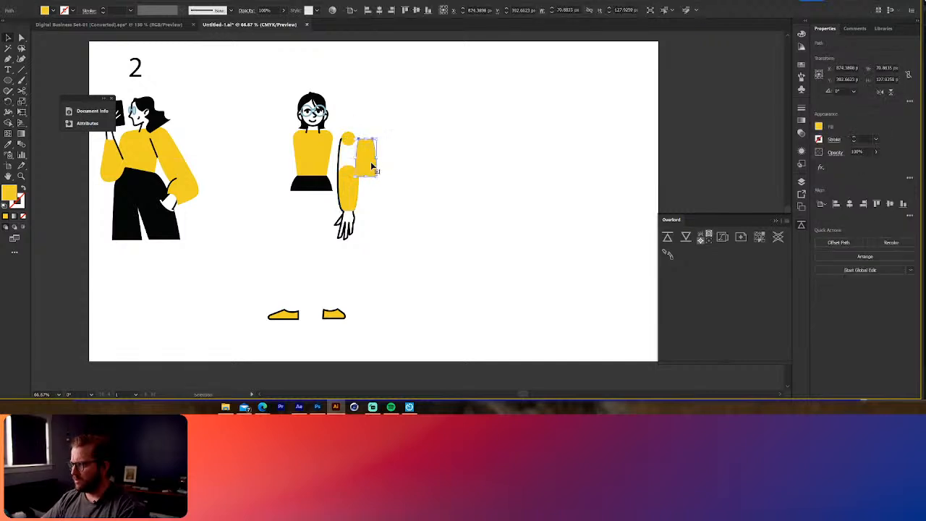
shift+click(340, 153)
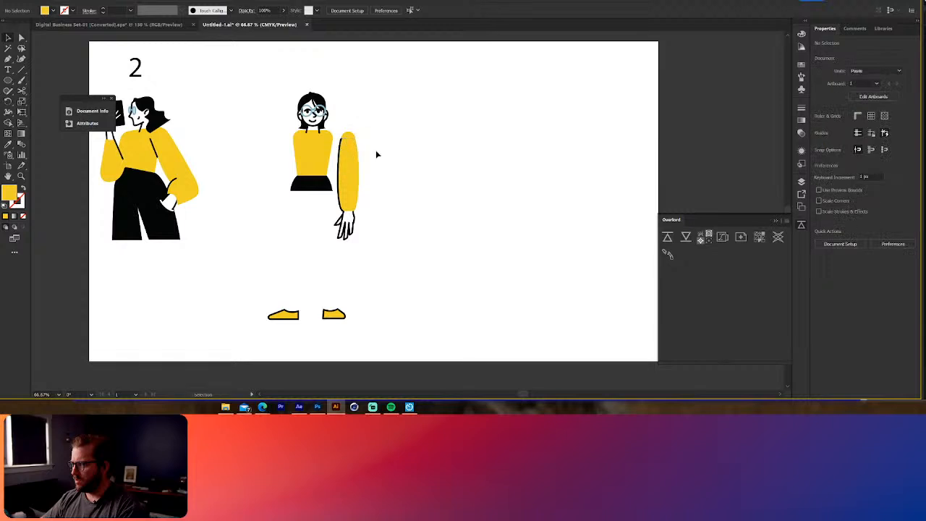
Step: Select the yellow upper arm together with its black outline and push both to After Effects
scroll(340, 151, up, 2)
click(365, 161)
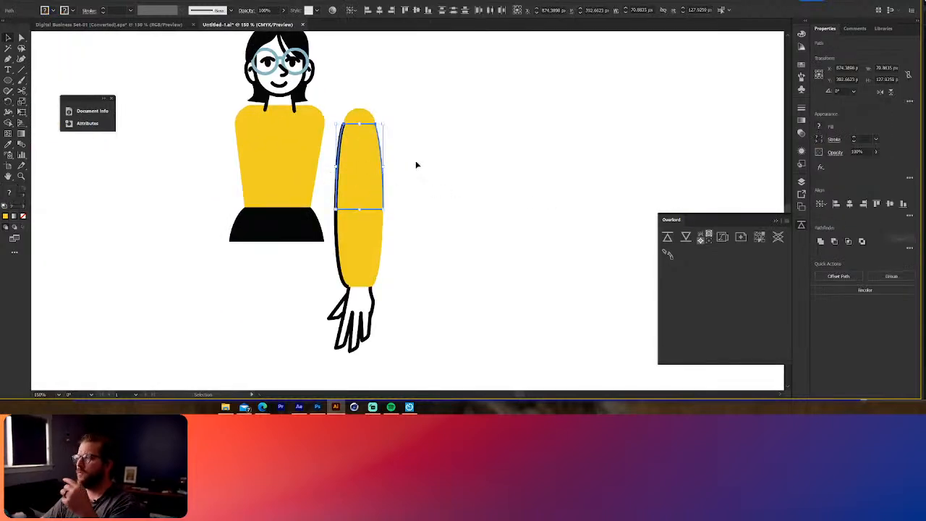
click(361, 170)
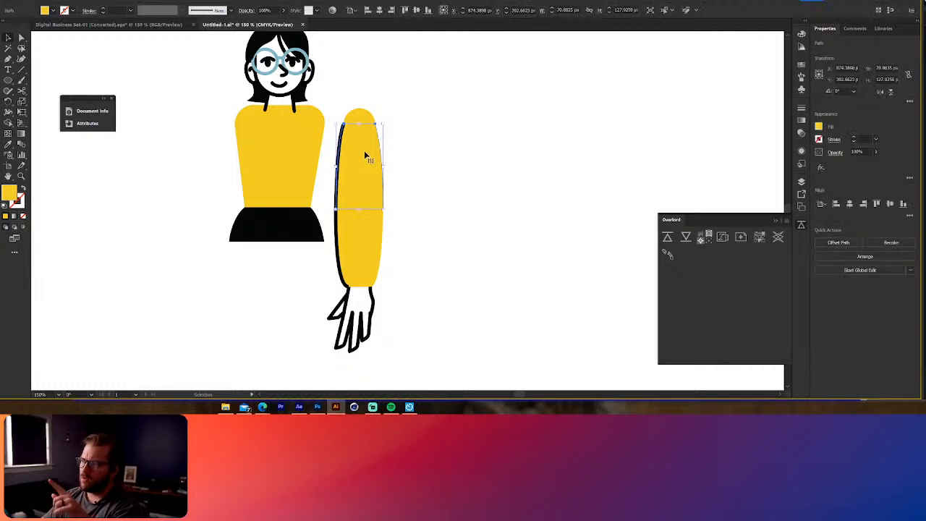
click(337, 150)
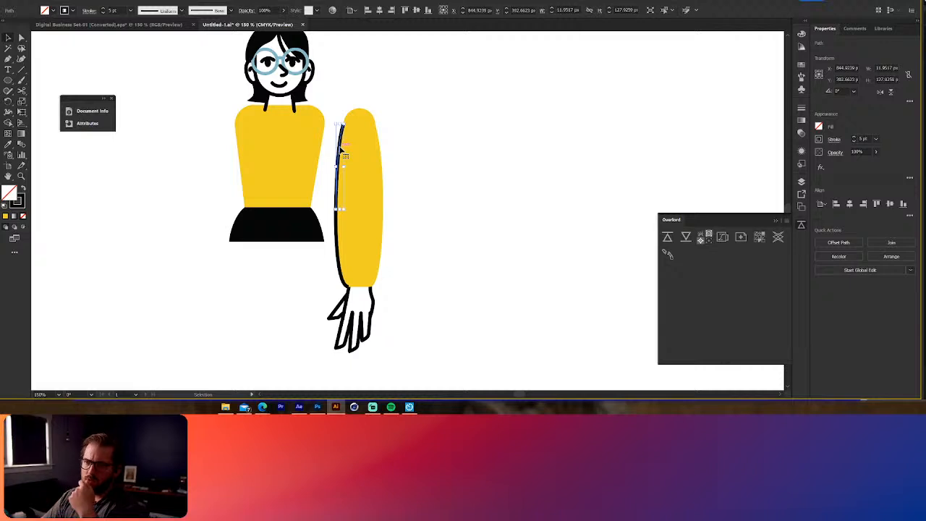
drag(294, 187, 409, 171)
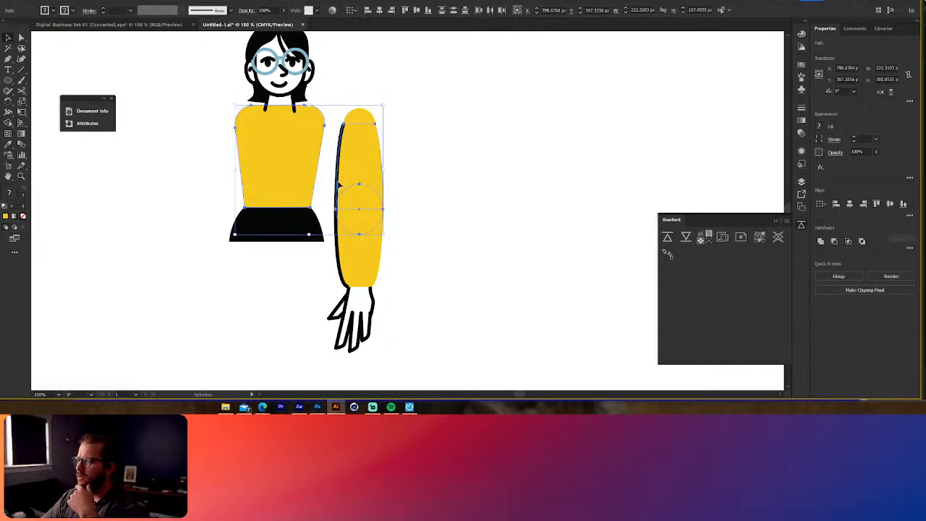
drag(340, 185, 334, 179)
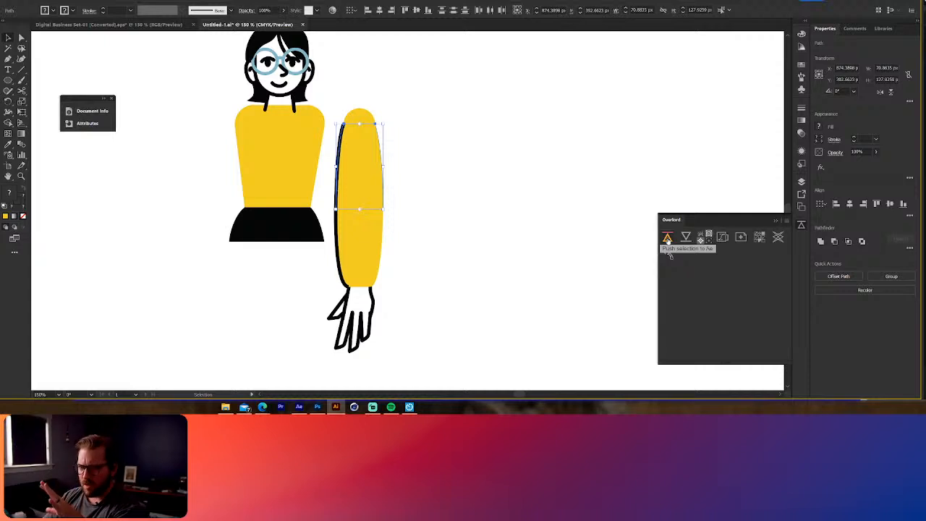
click(666, 239)
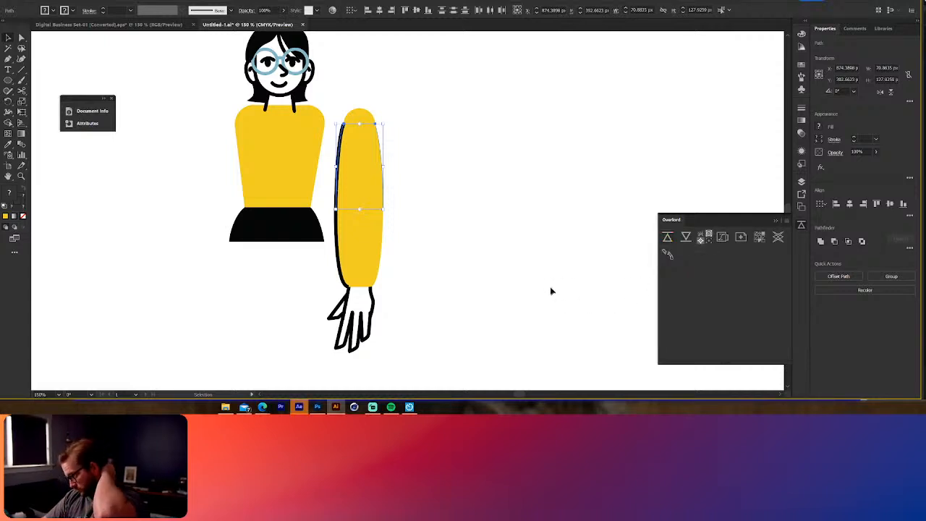
Step: Push the yellow forearm together with its black outline to After Effects
click(372, 237)
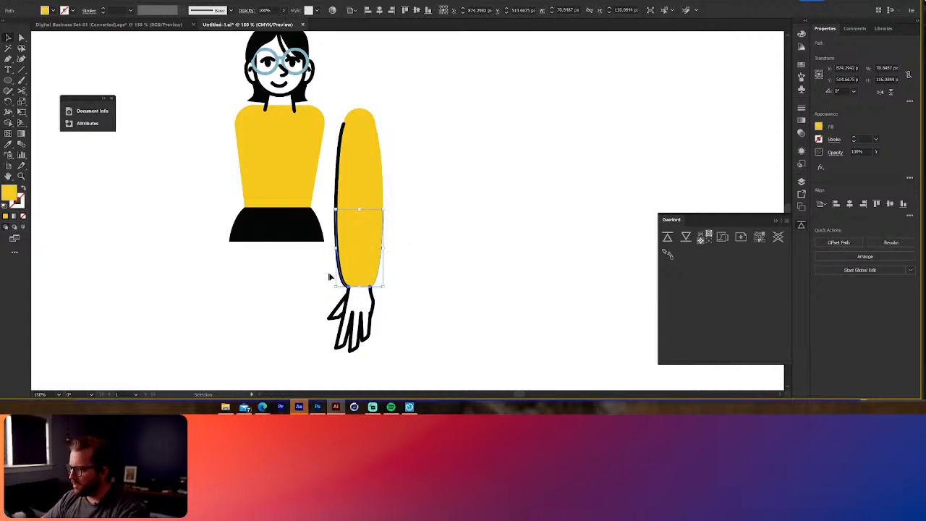
shift+click(357, 258)
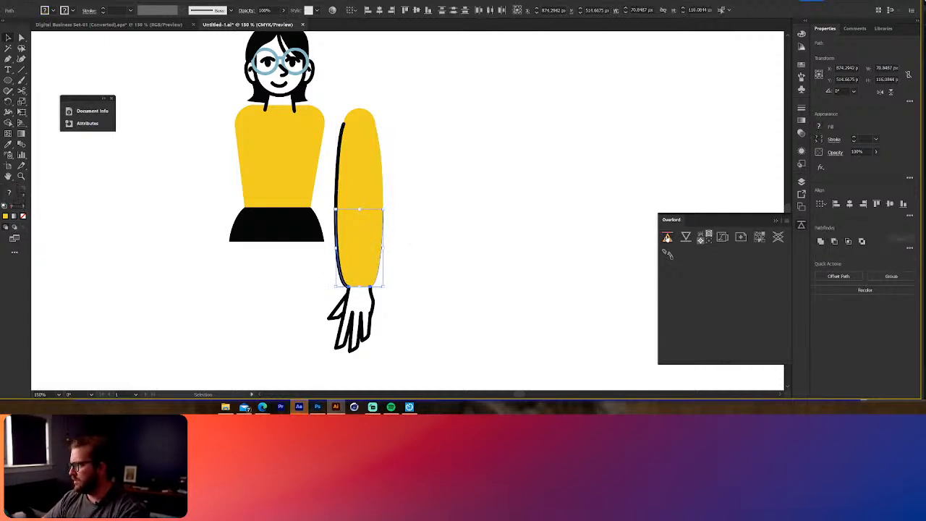
click(513, 293)
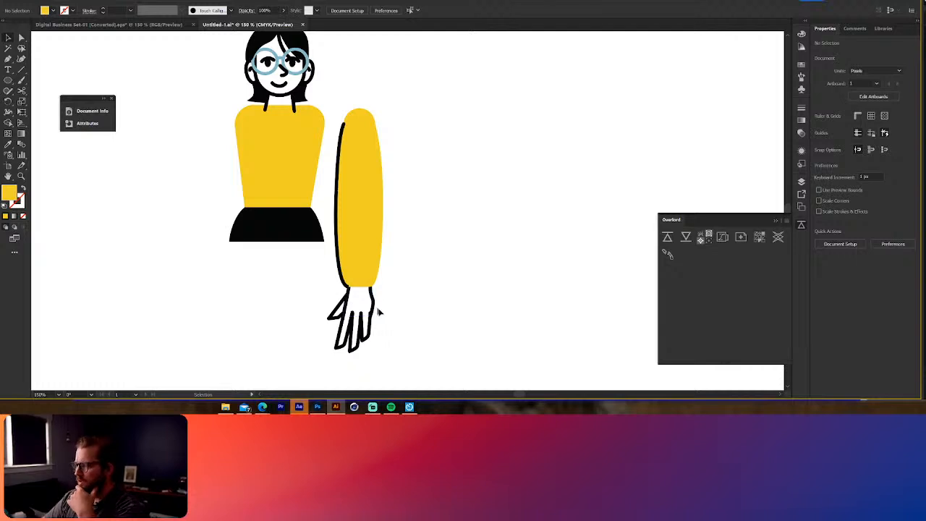
Step: Send all the hand's paths backward behind the wrist circle and push the hand to After Effects
drag(377, 308, 298, 310)
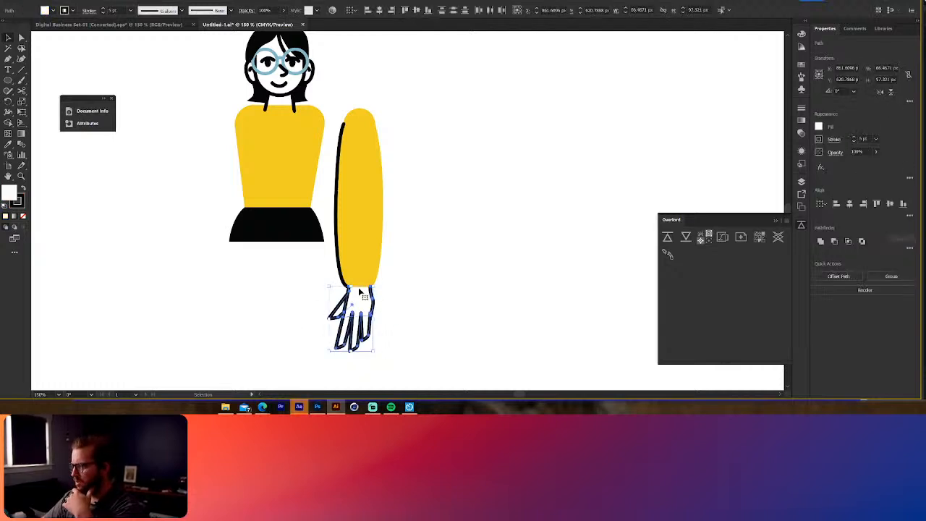
drag(360, 296, 361, 313)
key(ctrl+z)
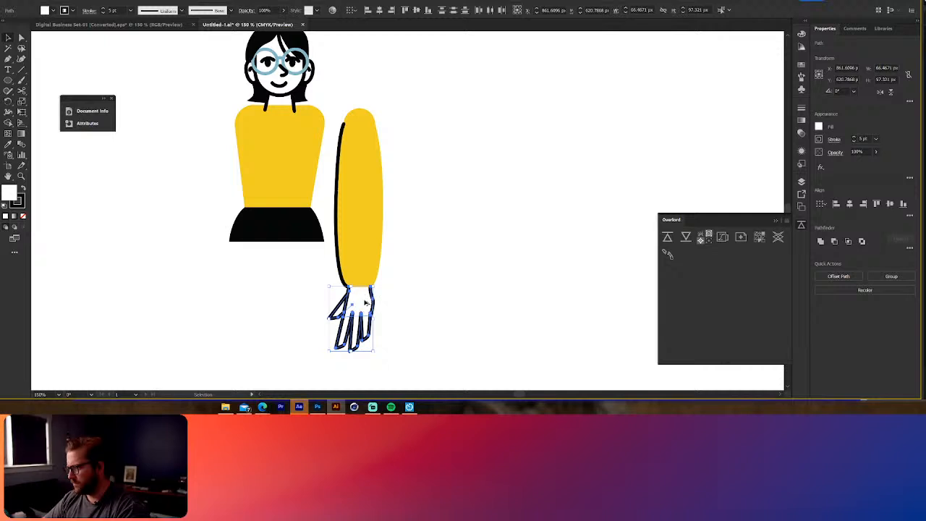
scroll(365, 296, up, 3)
key(ctrl+bracketleft)
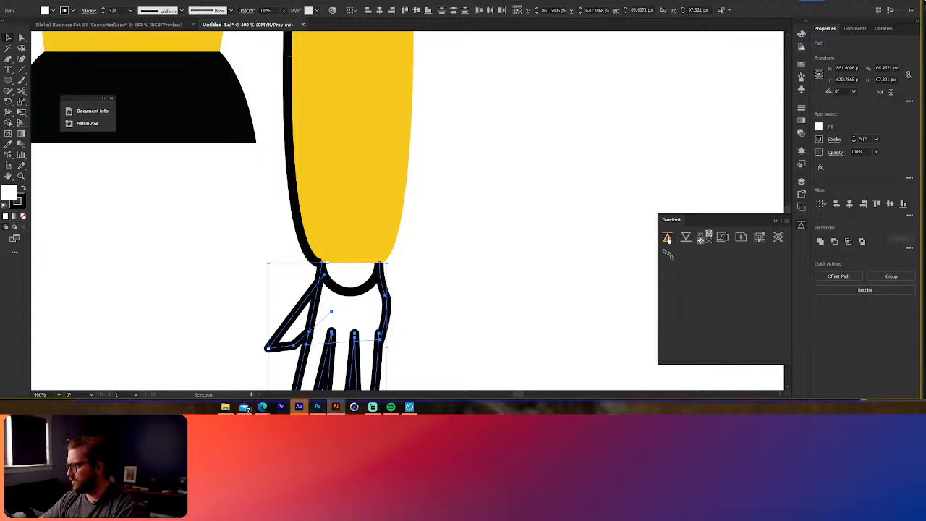
click(461, 294)
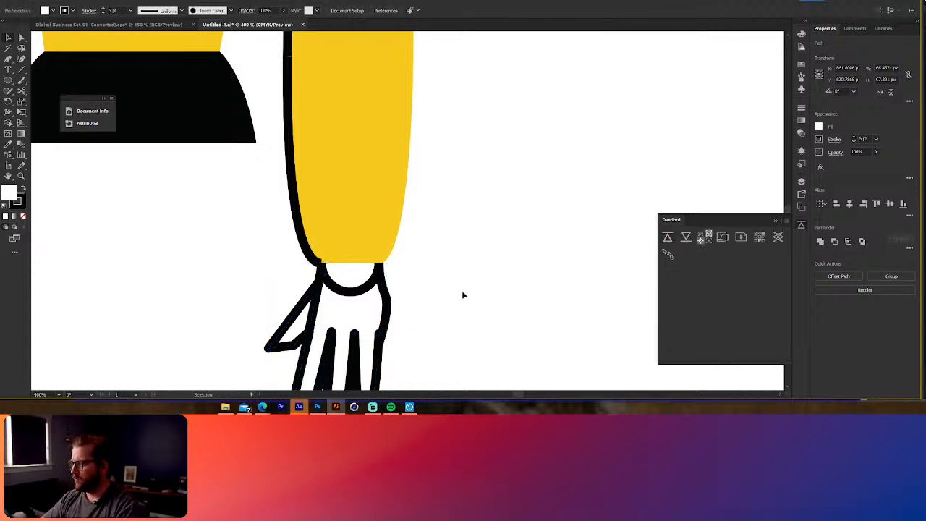
Step: Select the wrist, elbow and shoulder joint circles of the arm and push them together to After Effects
scroll(412, 293, down, 2)
click(384, 288)
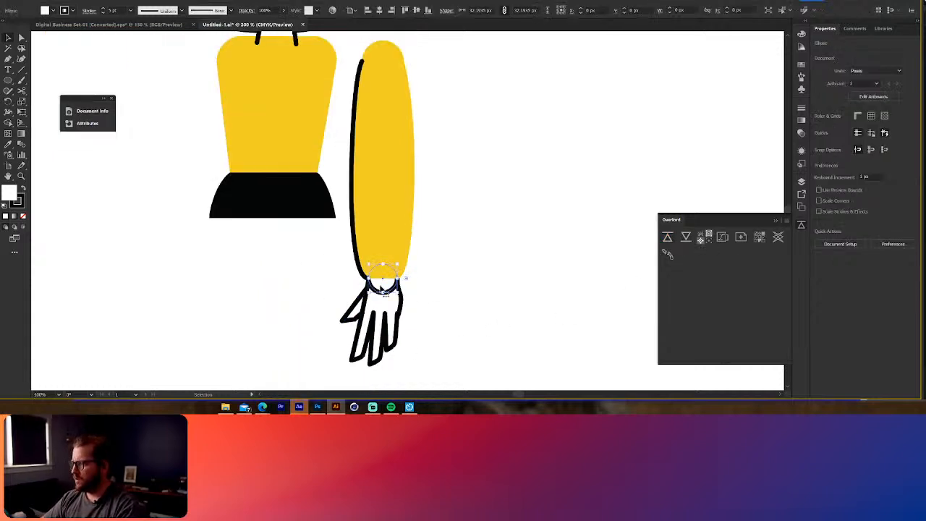
shift+click(385, 174)
shift+click(393, 47)
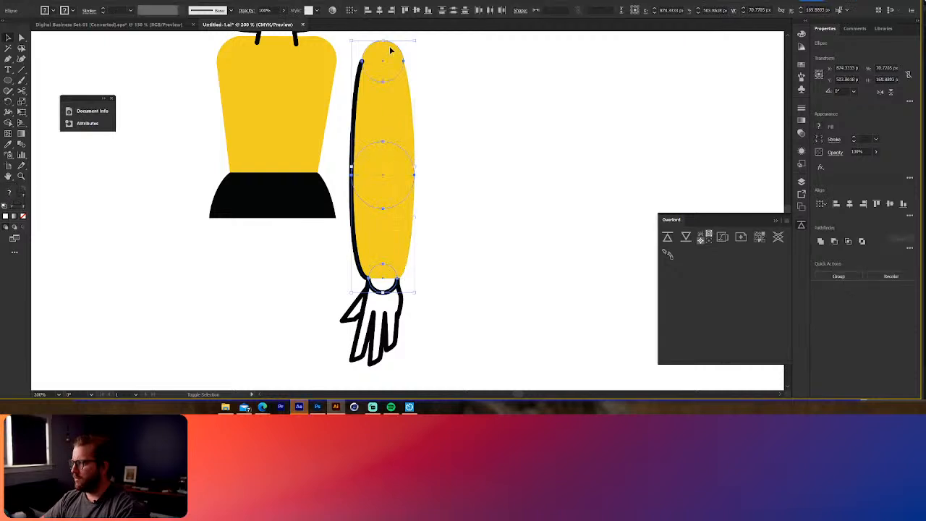
click(666, 245)
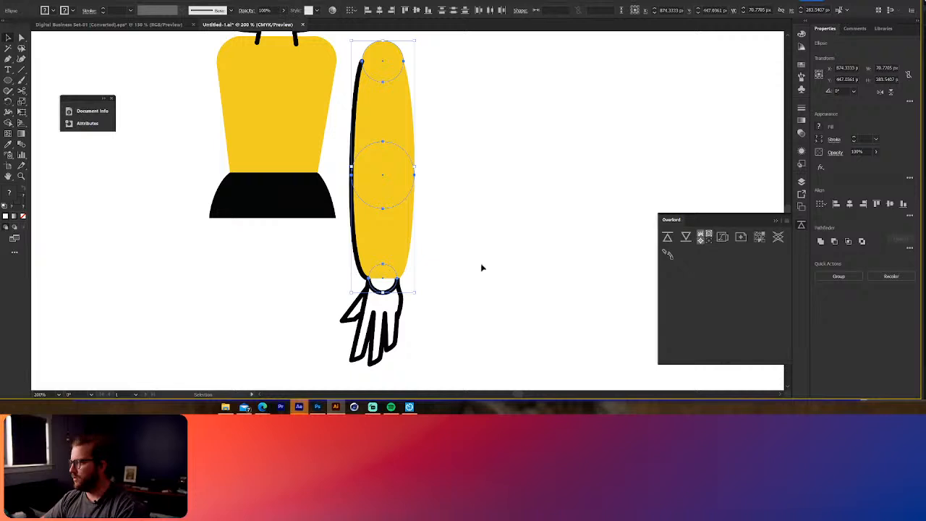
click(487, 273)
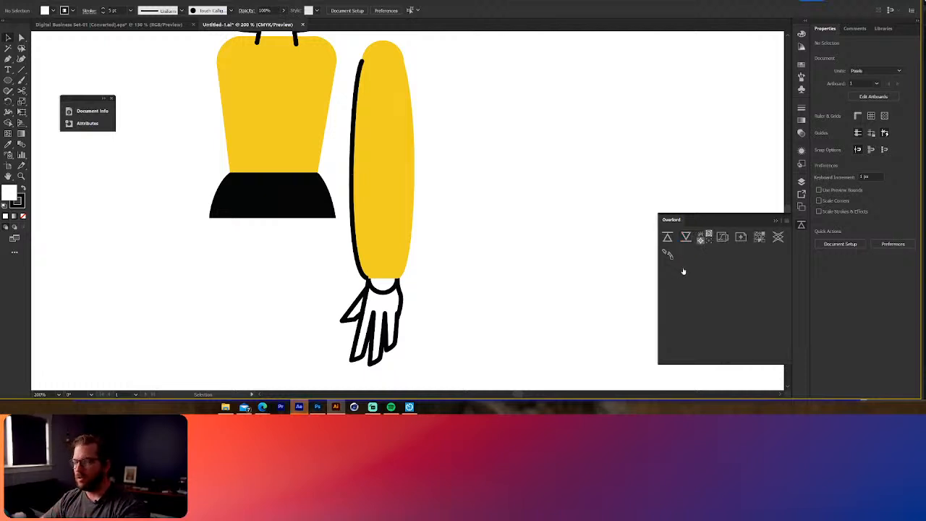
Step: Push the character's black neck outline to After Effects
scroll(458, 254, down, 1)
scroll(358, 172, up, 2)
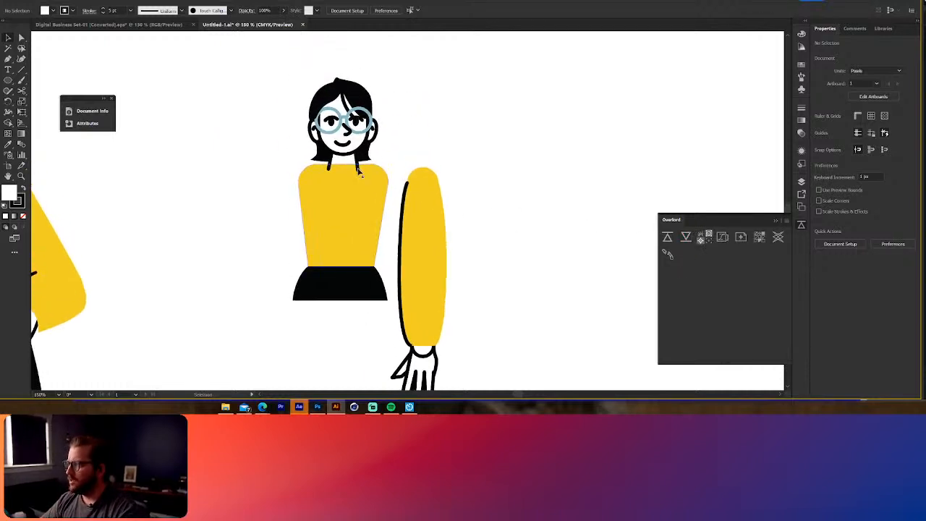
click(358, 172)
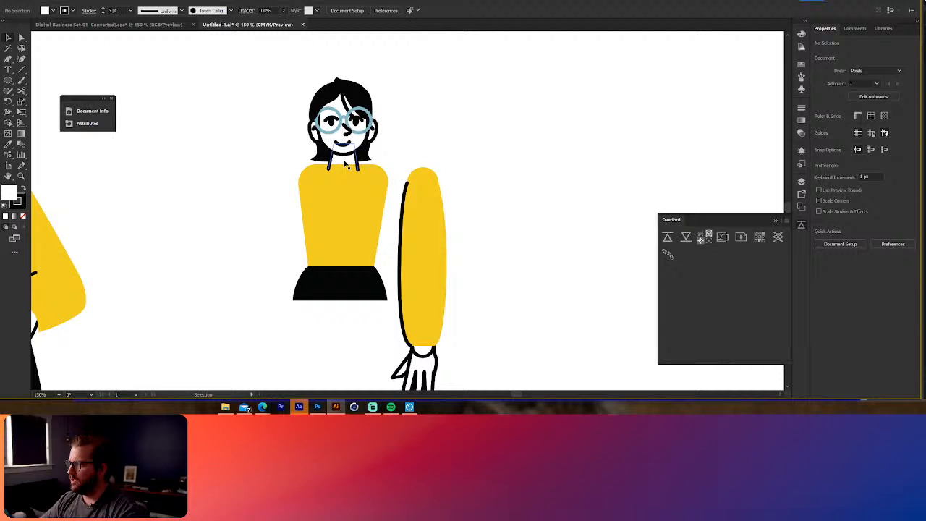
click(669, 240)
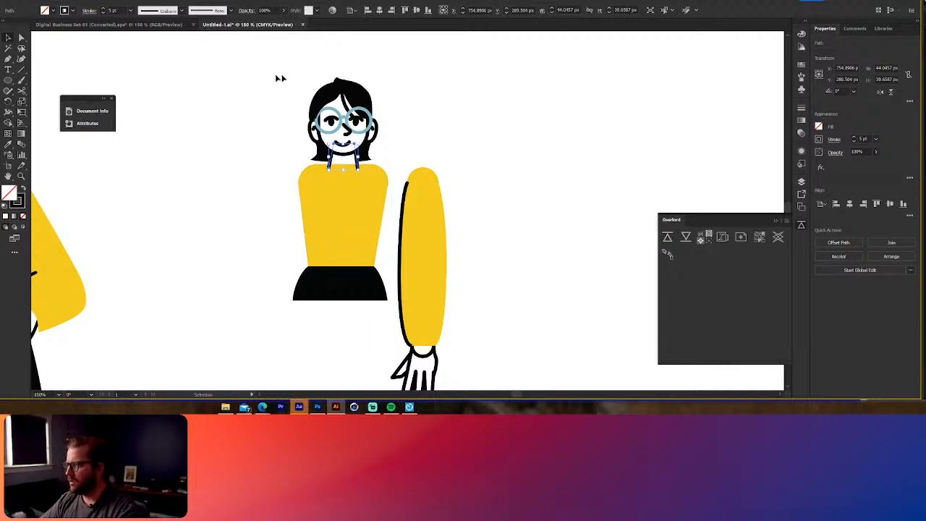
Step: Select all of the character's head artwork, including hair, face and glasses, and push it to After Effects
drag(280, 78, 446, 142)
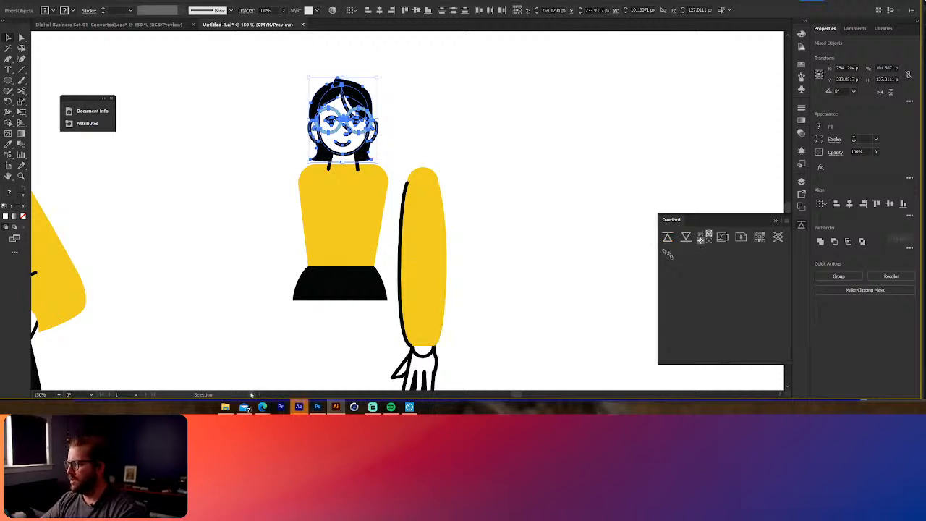
mouse_move(298, 408)
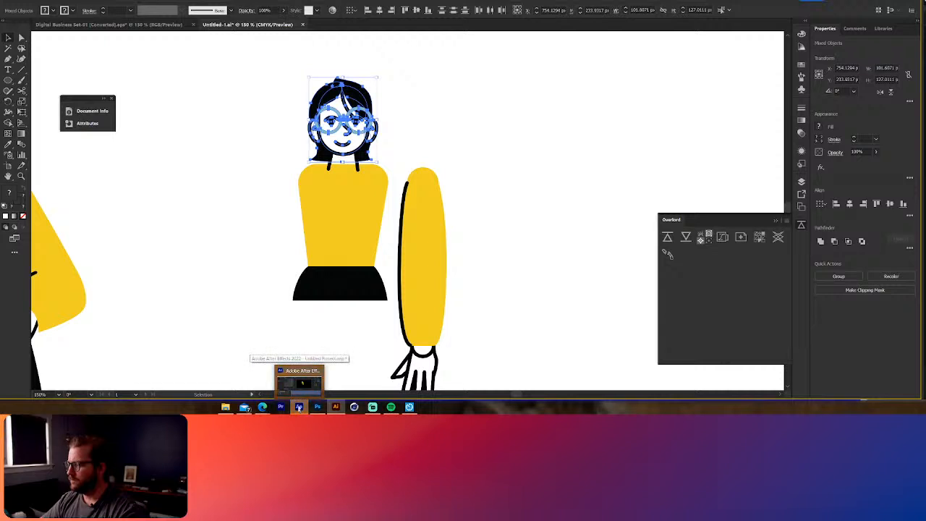
scroll(289, 330, down, 3)
click(299, 332)
Step: Push the character's left-facing yellow shoe with its black outline to After Effects
scroll(309, 333, down, 7)
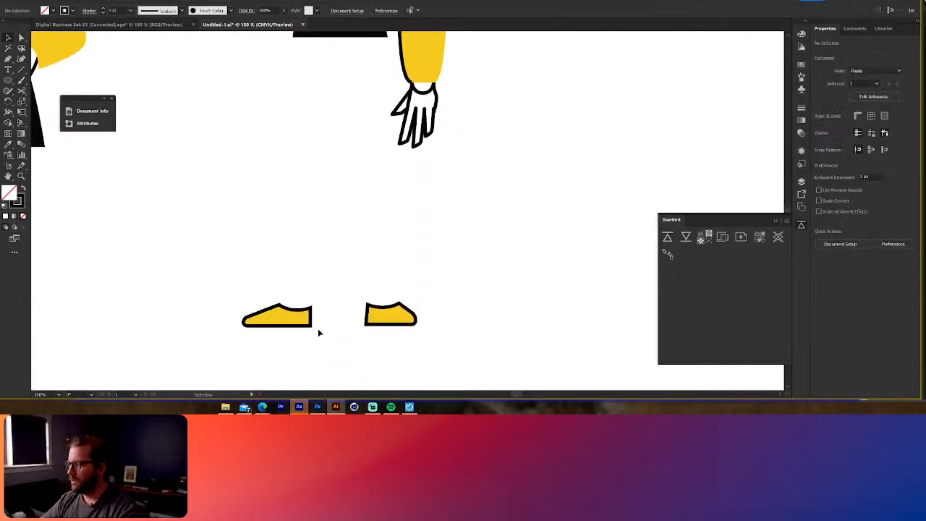
click(286, 237)
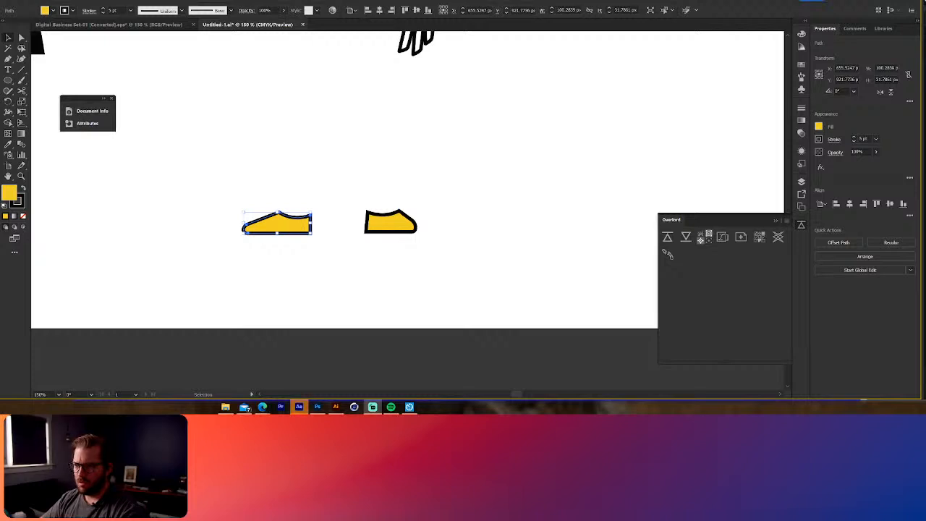
mouse_move(262, 406)
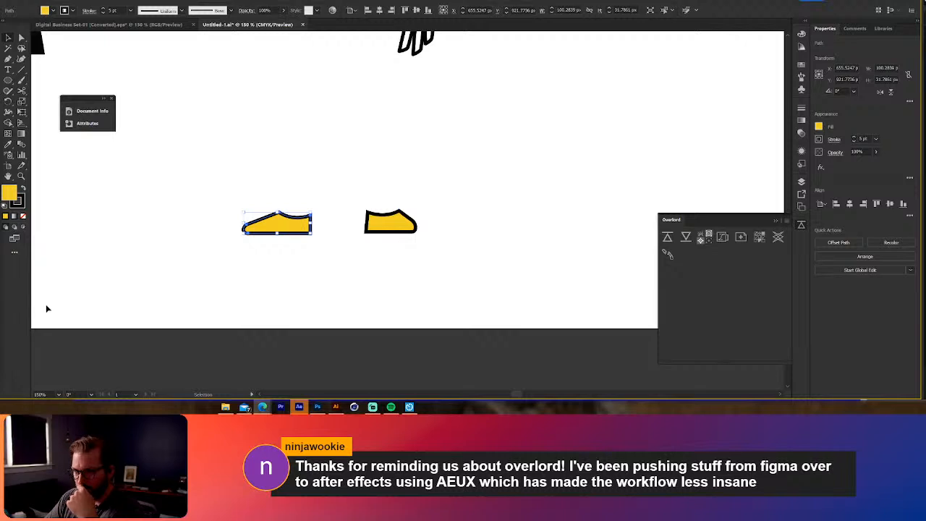
scroll(47, 309, down, 1)
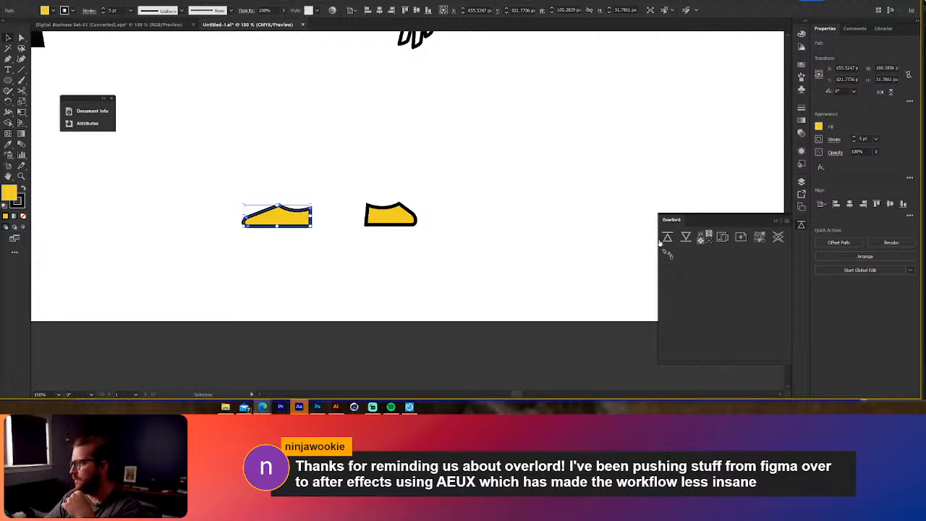
Step: Switch to After Effects and change the background of Comp 1 to white
click(300, 406)
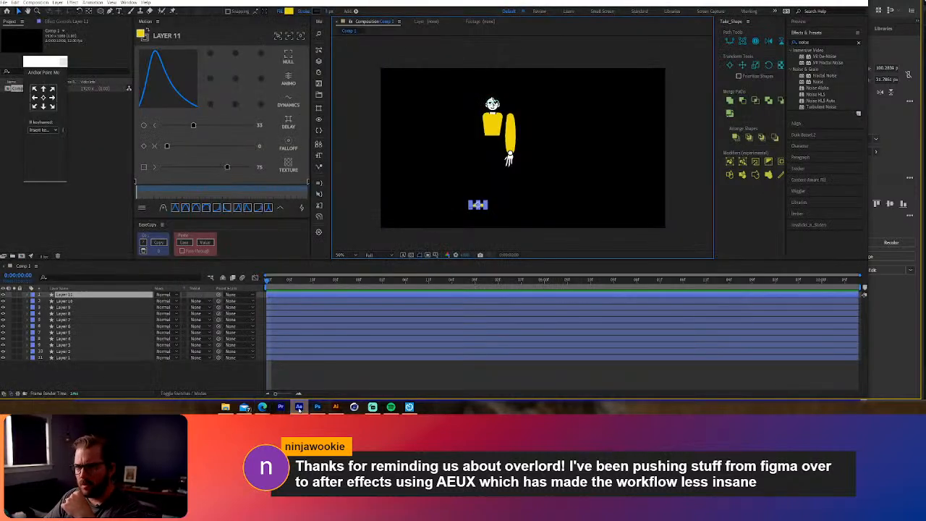
click(336, 406)
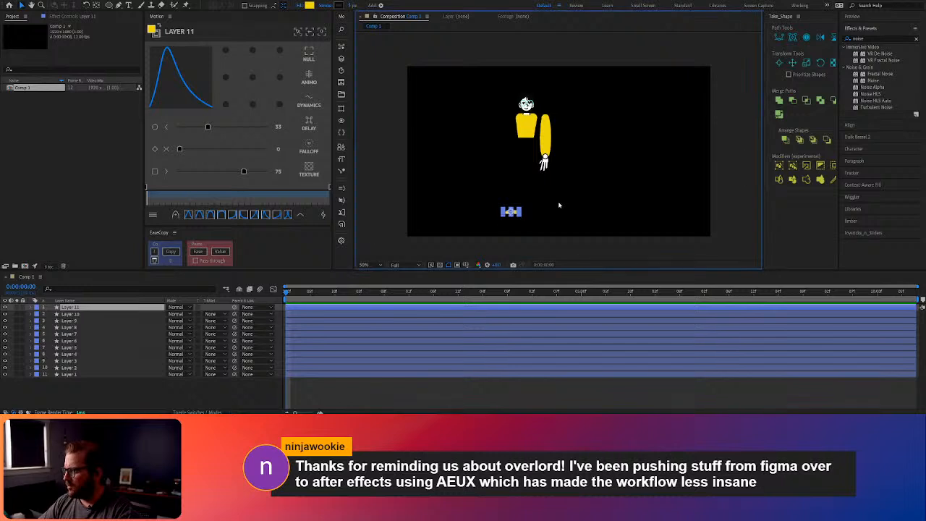
drag(561, 199, 473, 177)
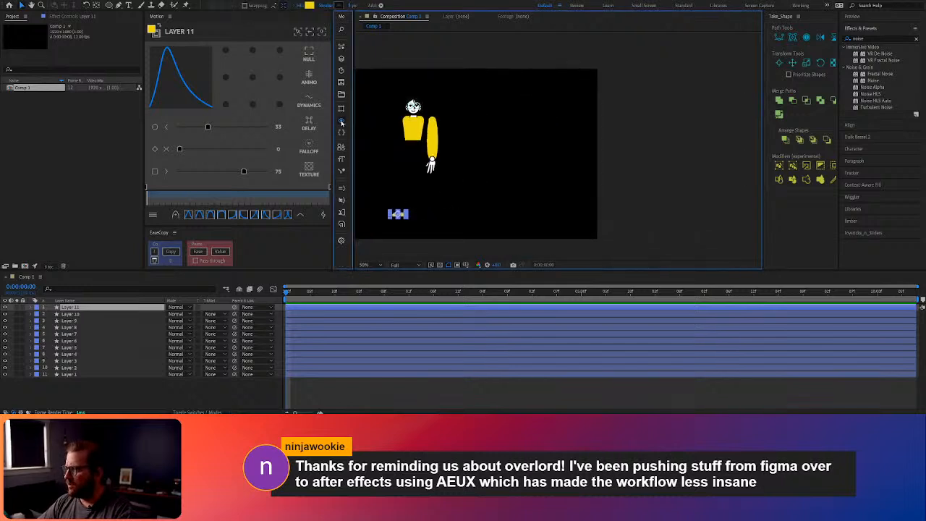
click(341, 121)
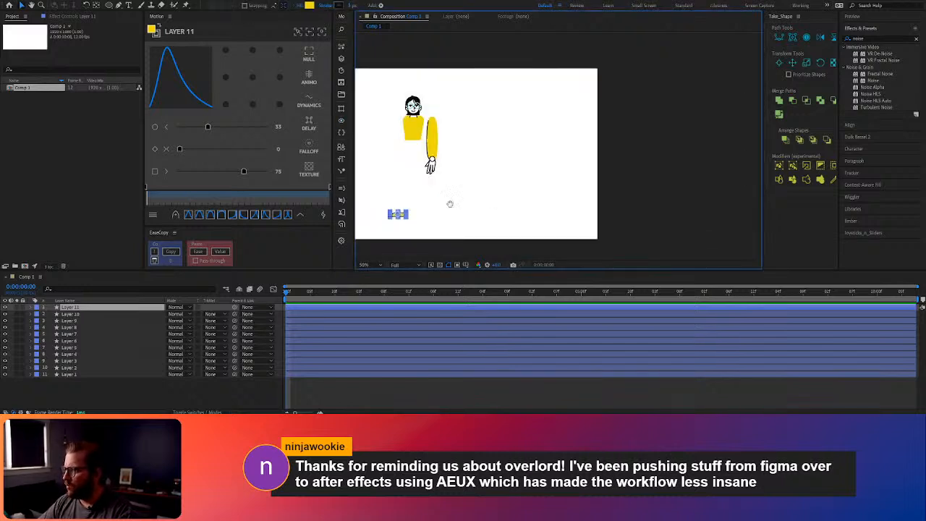
drag(439, 202, 543, 207)
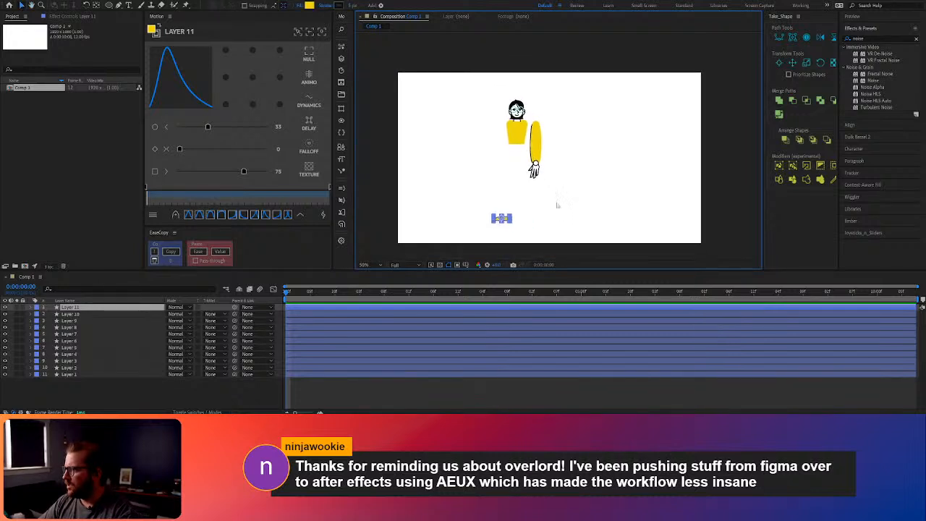
scroll(524, 215, up, 2)
drag(528, 166, 520, 224)
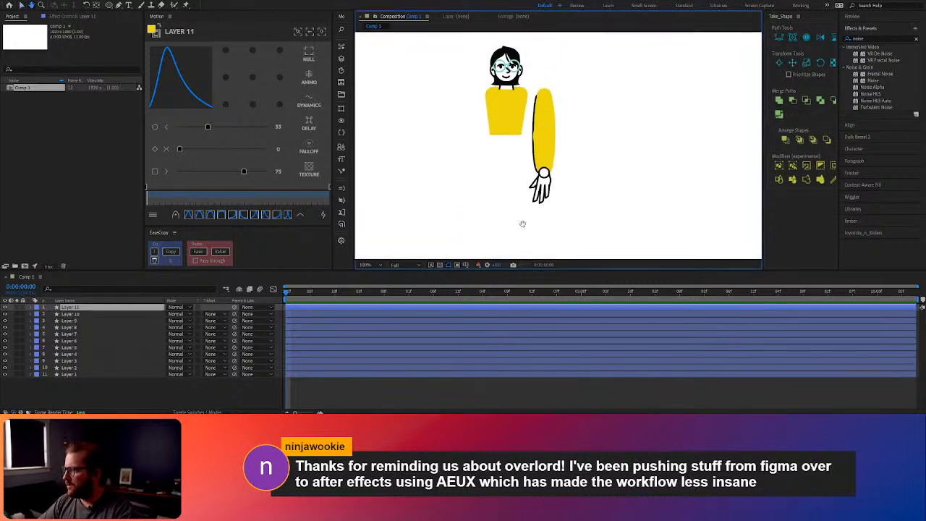
Step: Identify the yellow torso's shape layer in the composition and rename it as Torso
click(499, 97)
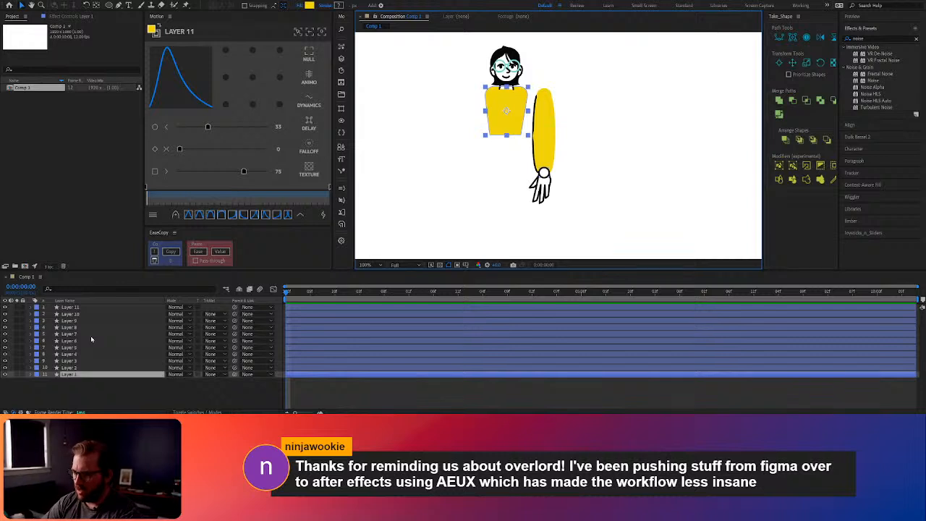
click(91, 390)
click(82, 374)
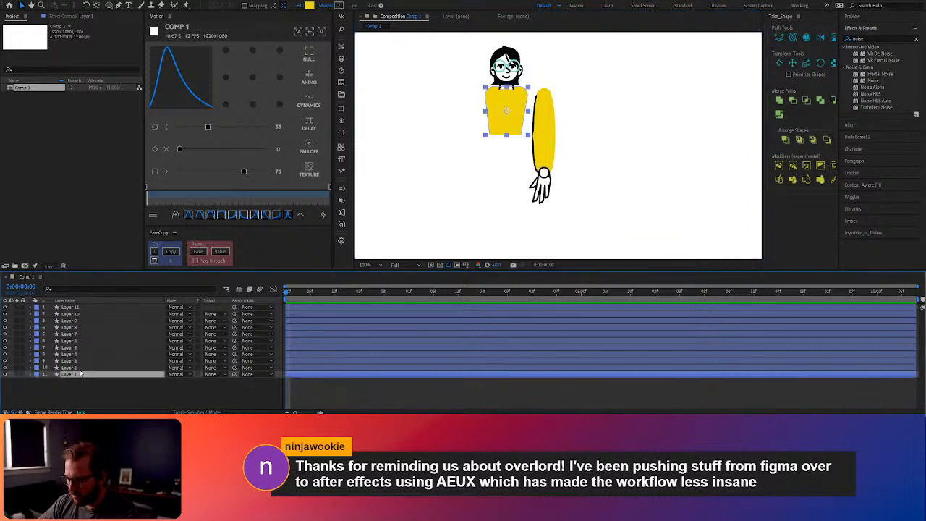
key(Return)
text(Torso)
key(Return)
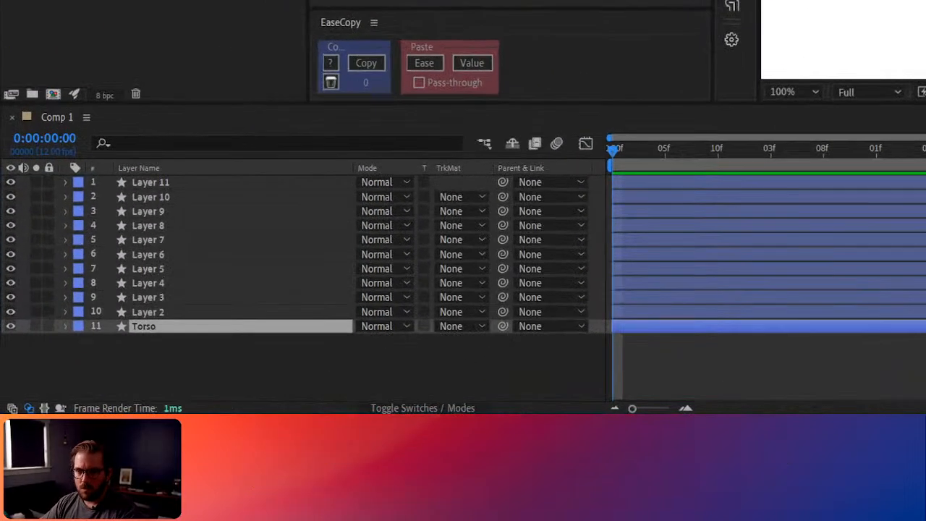
Step: Rename Layer 2 as Bicep and Layer 3 as Forearm
click(152, 311)
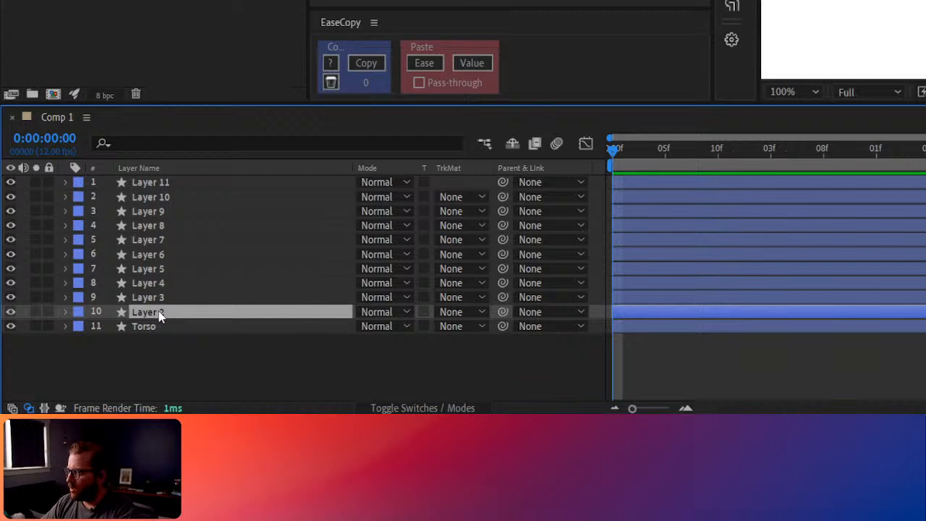
key(Return)
text(Bic)
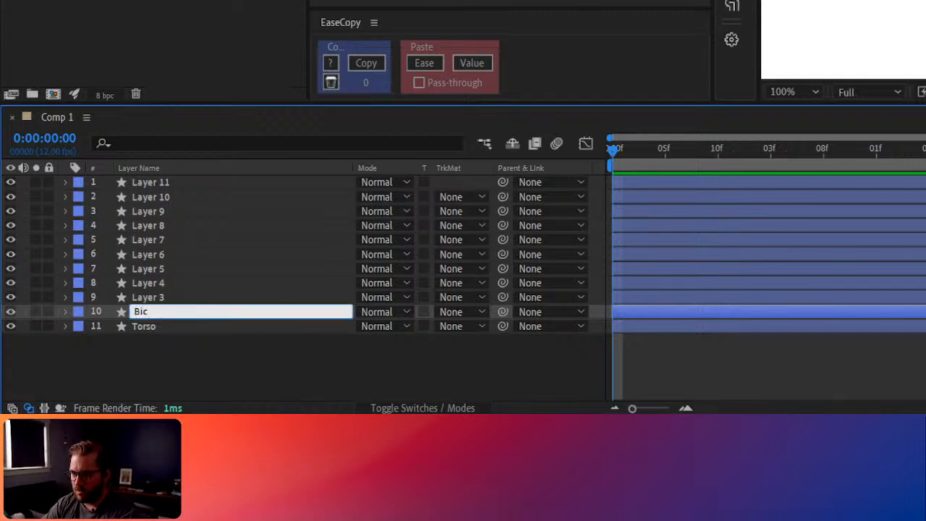
text(ep)
key(Return)
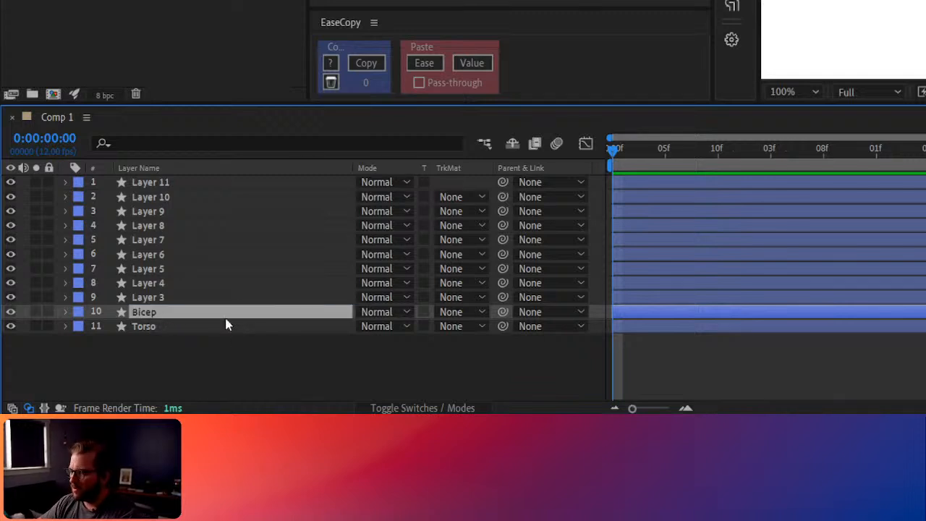
click(194, 302)
key(Return)
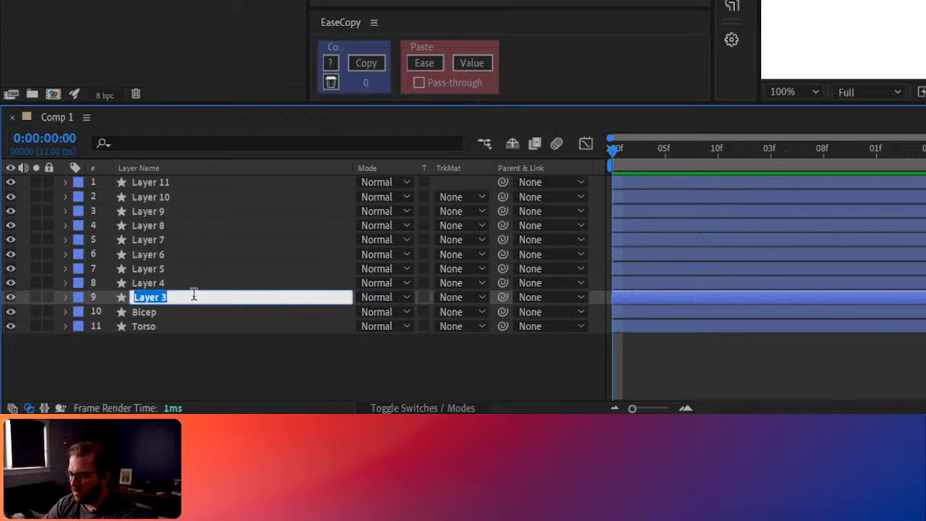
text(Forearm)
key(Return)
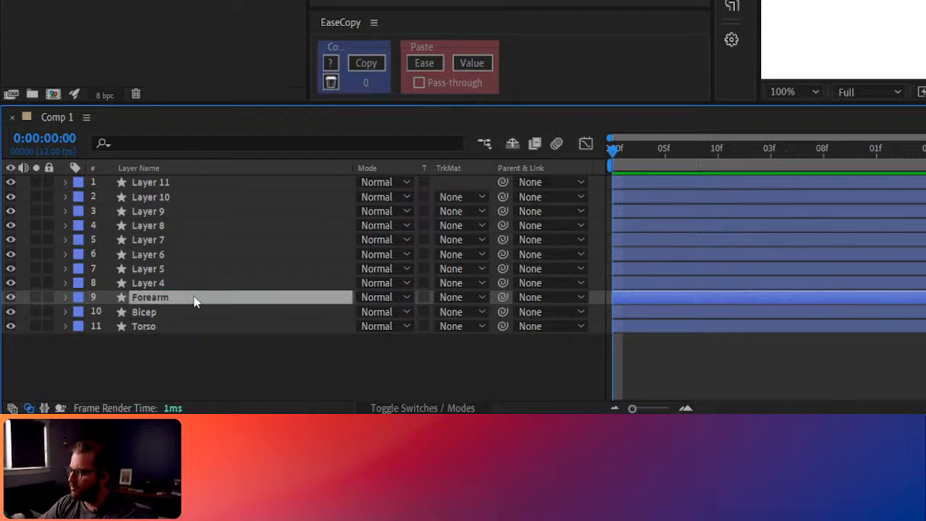
Step: Rename Layer 4 as Hand and Layer 5 as Shoulder
click(201, 286)
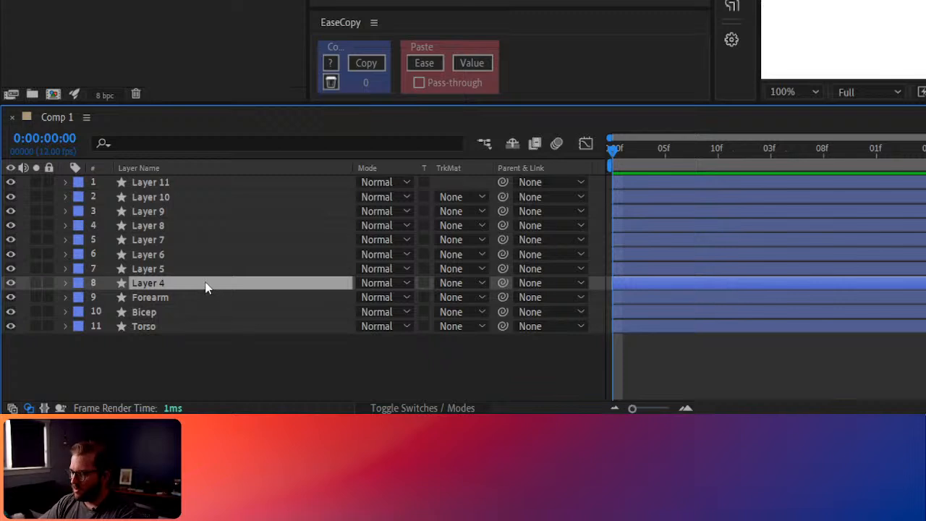
key(Return)
text(Hand)
key(Return)
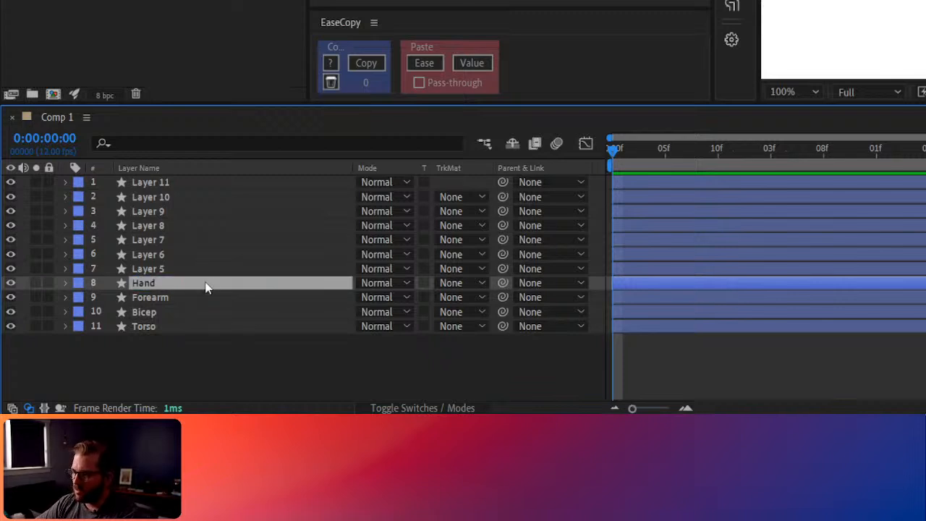
click(193, 279)
key(Return)
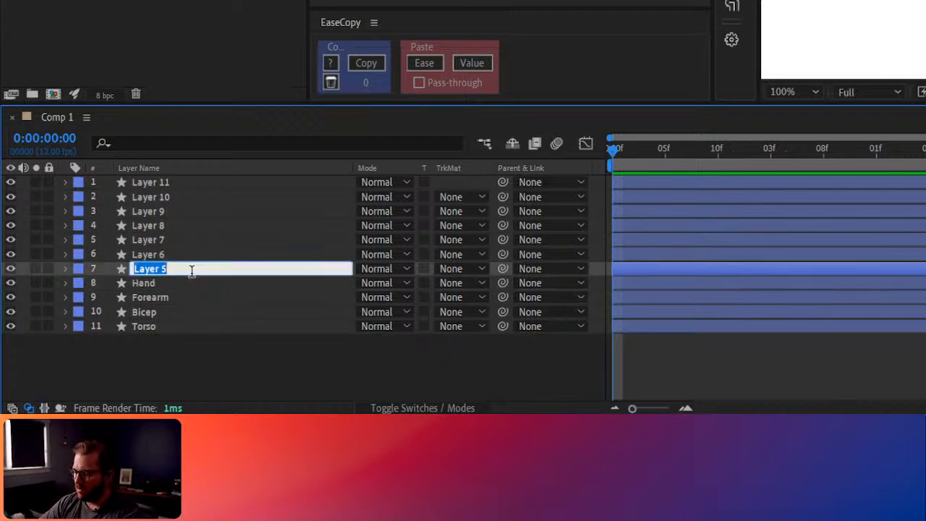
text(Shoulder)
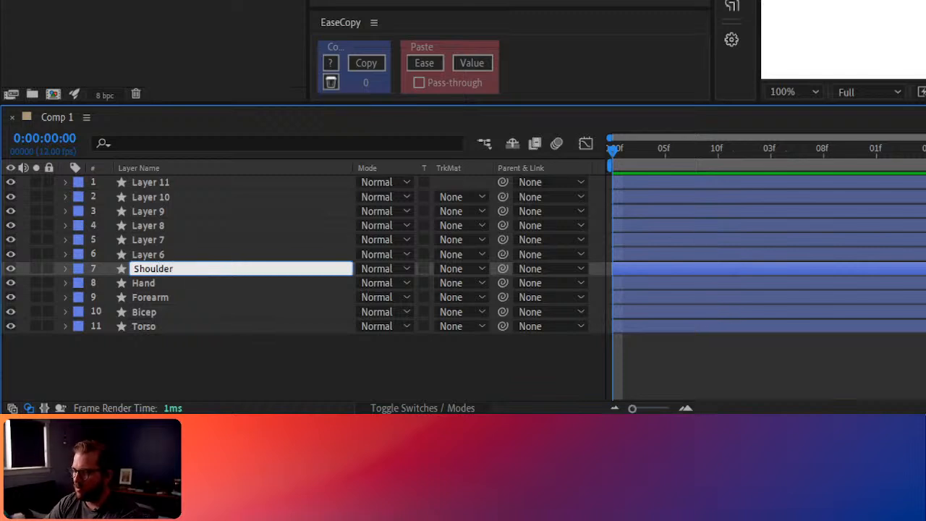
key(Return)
Step: Rename Layer 6 as Elbow and Layer 7 as Wrist
click(181, 259)
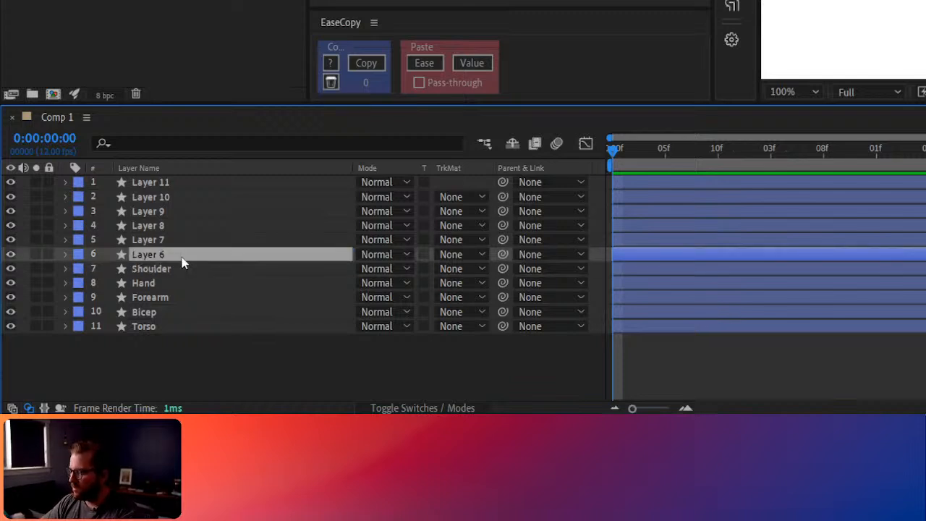
key(Return)
text(Elbow)
key(Return)
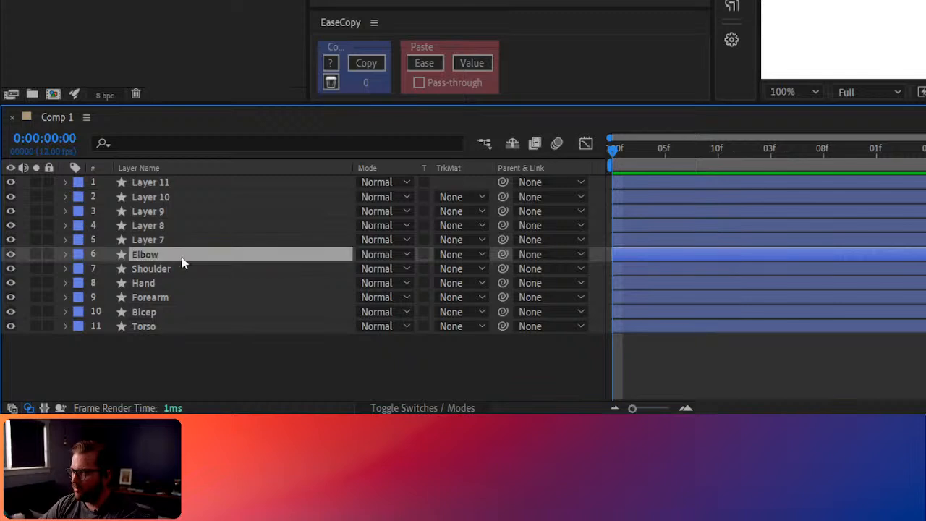
click(174, 245)
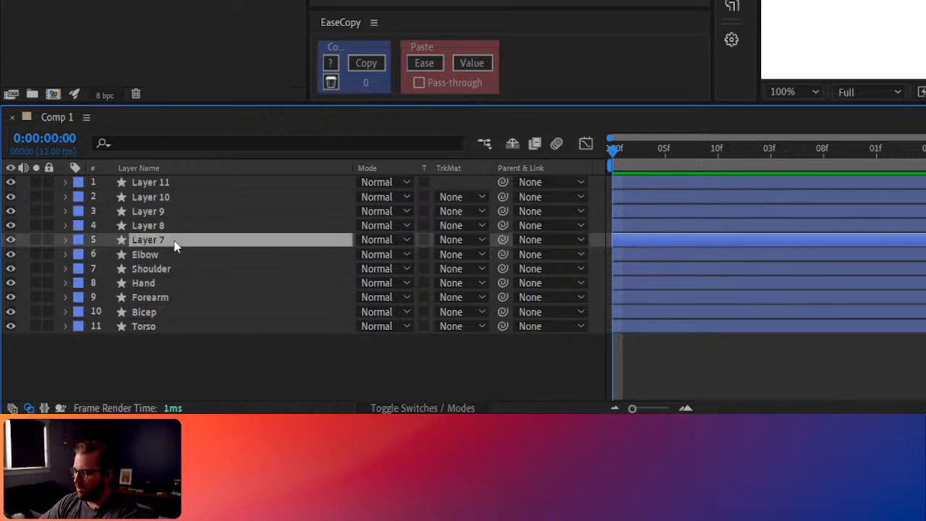
key(Return)
text(Wrist)
key(Return)
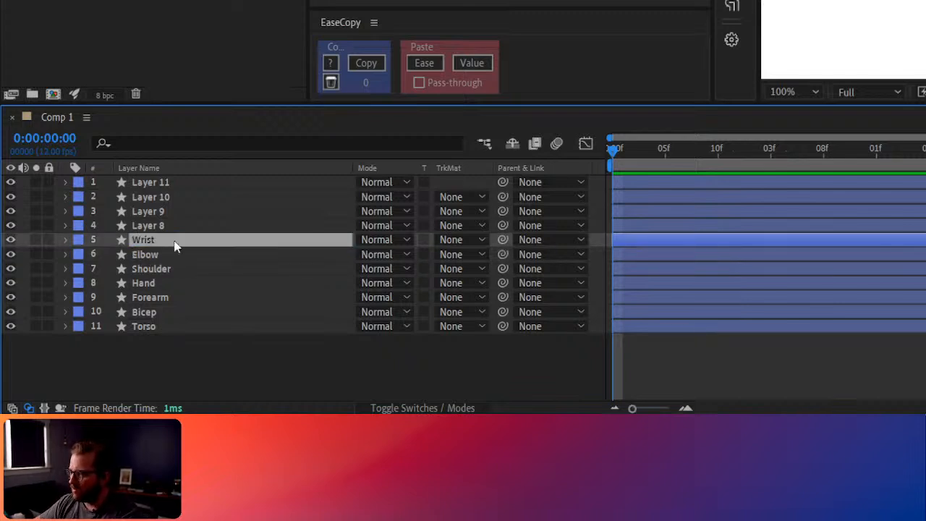
Step: Rename Layer 8, the layer directly above Wrist, as Neck
click(181, 225)
key(Return)
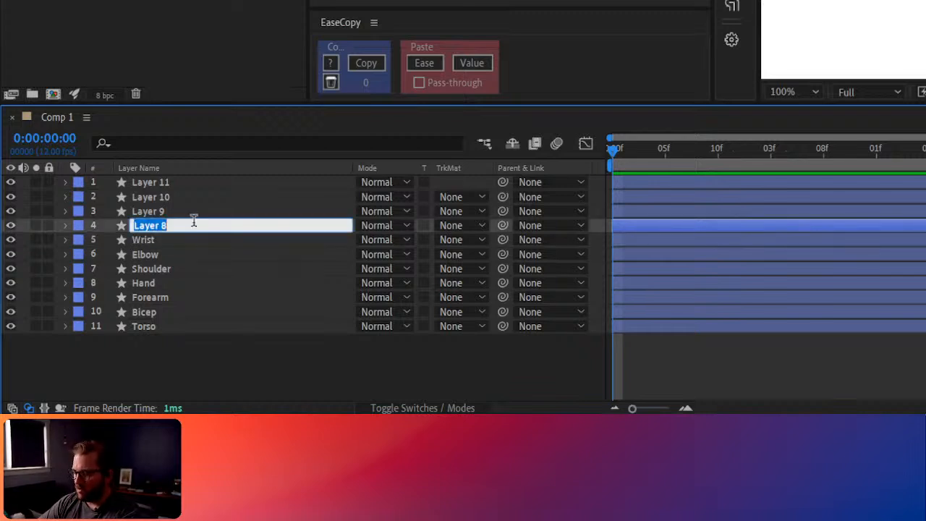
text(Neck)
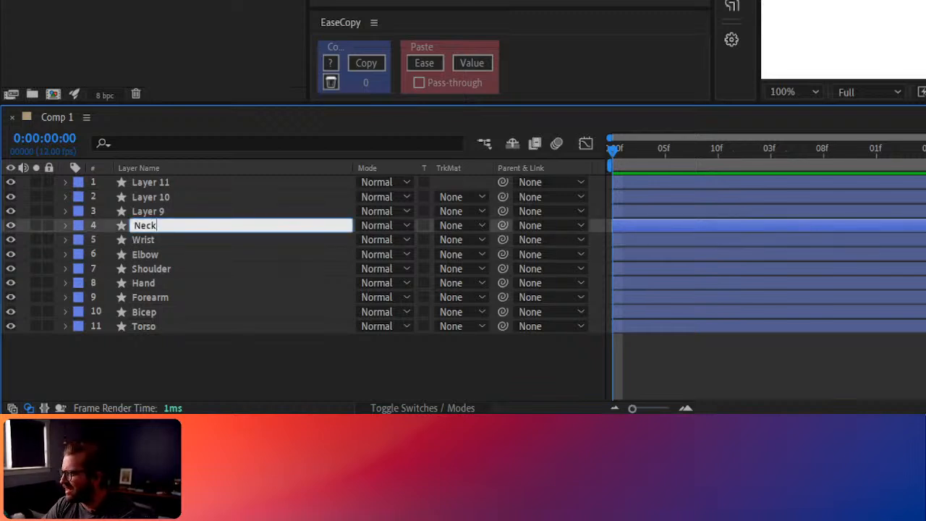
key(Return)
click(196, 213)
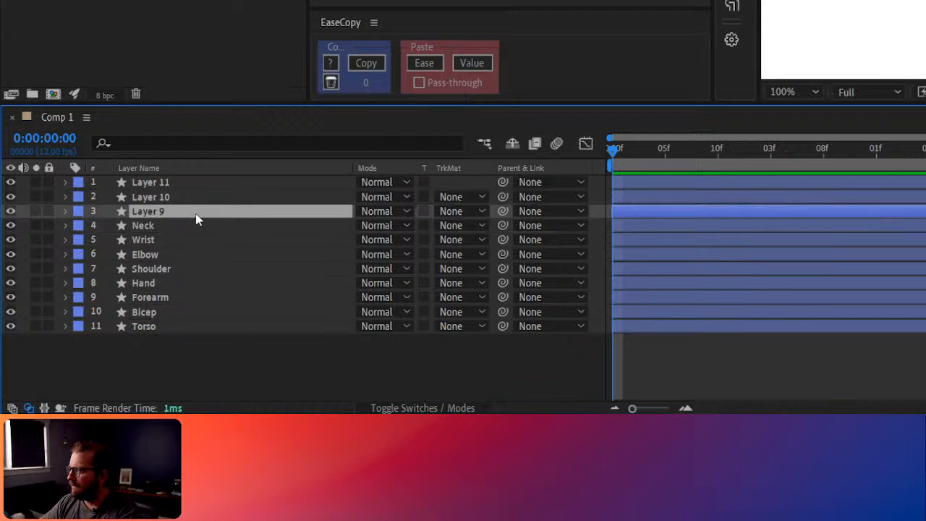
key(Return)
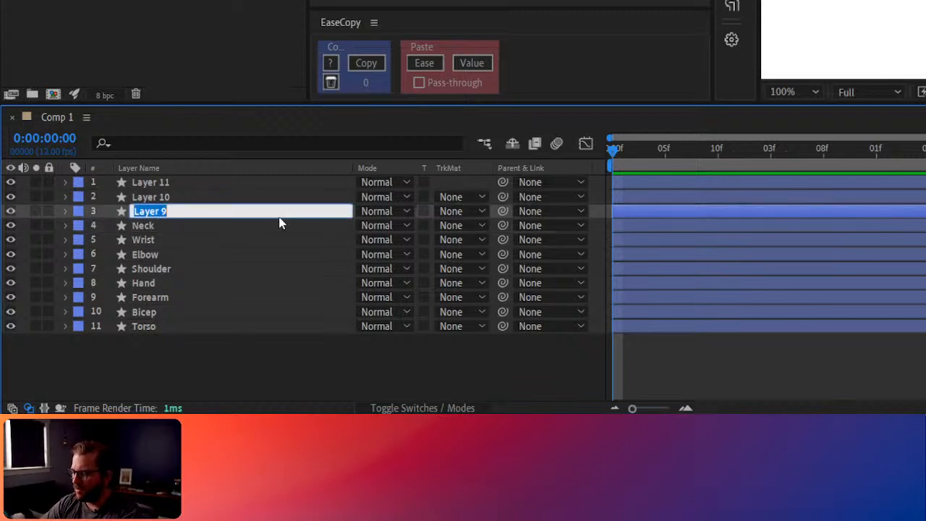
click(240, 226)
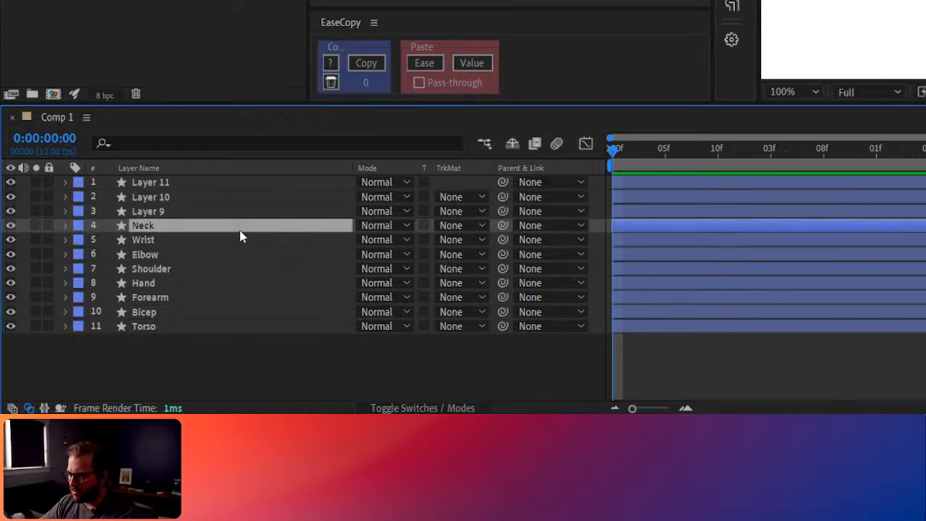
key(Return)
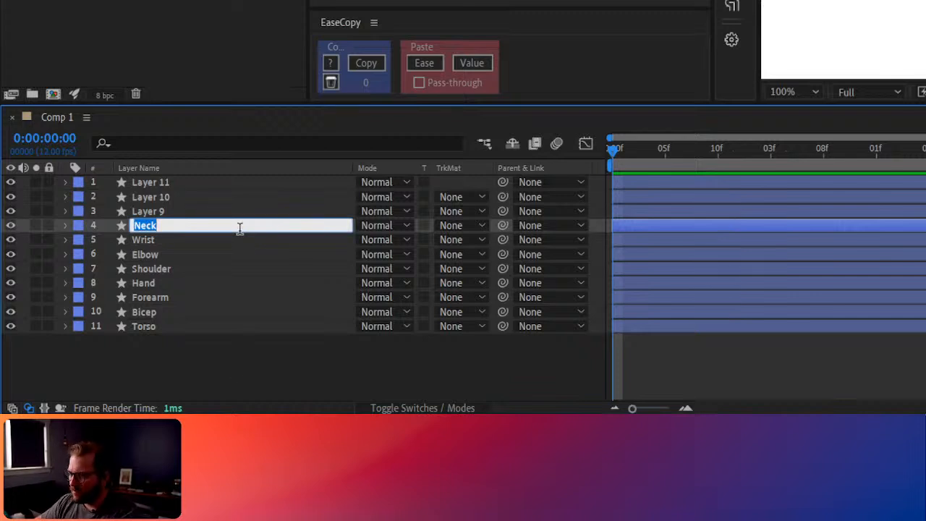
click(223, 394)
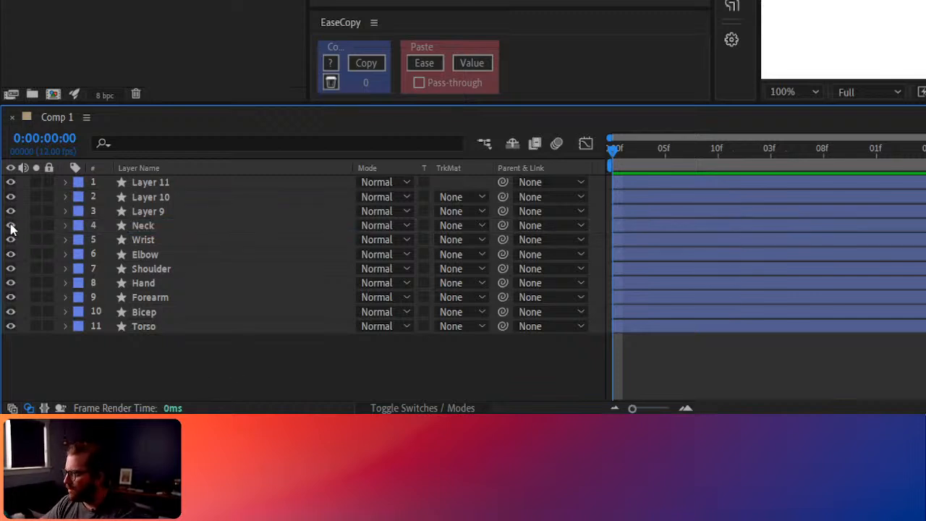
Step: Rename the Neck layer as Neck fill
click(150, 230)
key(Return)
text(N)
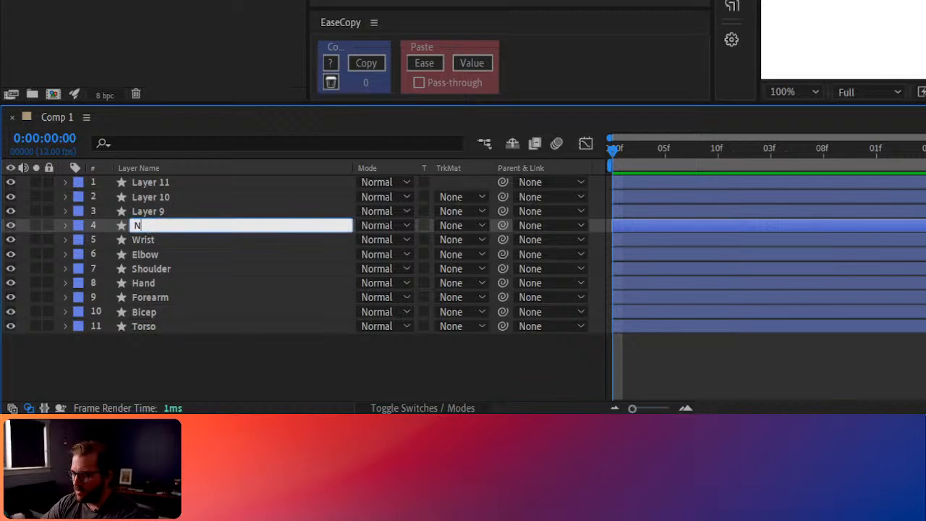
text(eck fill)
key(Return)
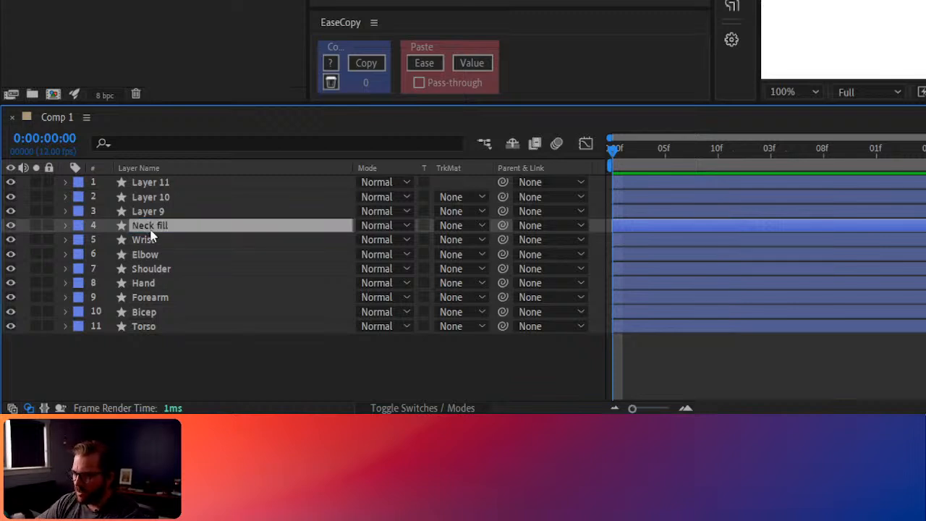
Step: Move the Neck fill layer below Torso at the end of the layer stack and parent it to Layer 9
drag(149, 234, 146, 335)
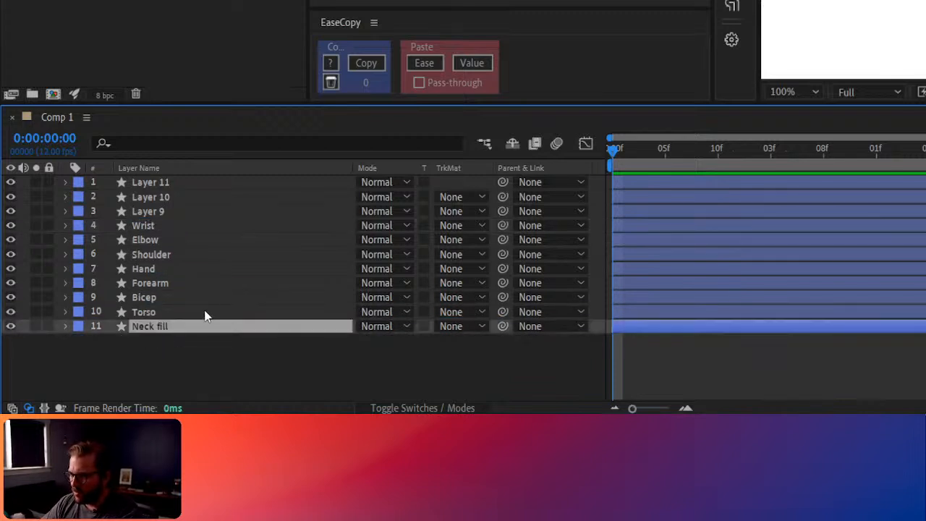
drag(502, 326, 169, 213)
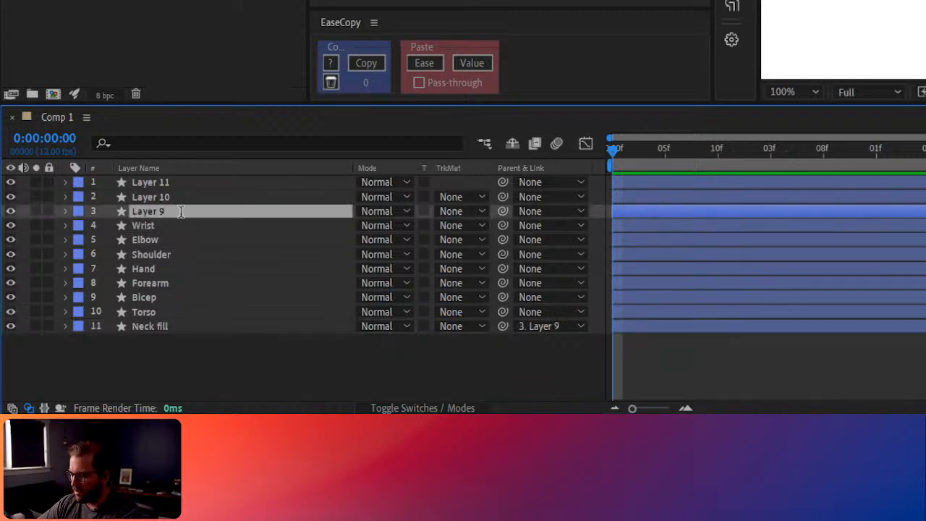
Step: Rename Layer 9 as Neck Outline and move it directly above the Torso layer
key(Return)
text(Neck Outline)
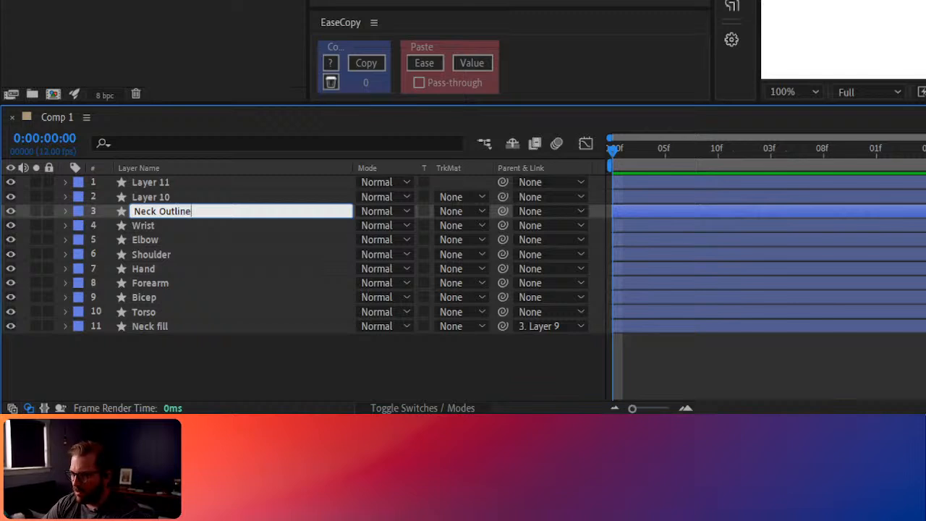
key(Return)
drag(182, 220, 175, 304)
click(239, 360)
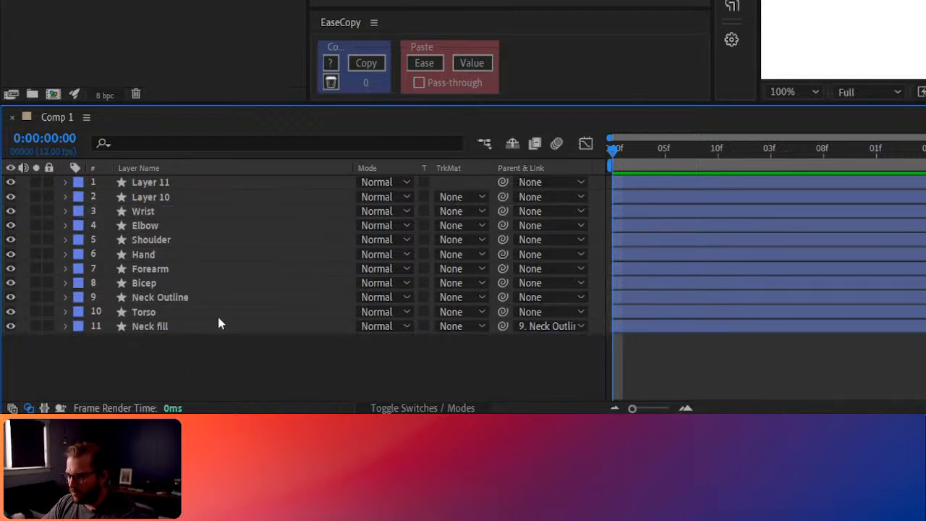
click(166, 298)
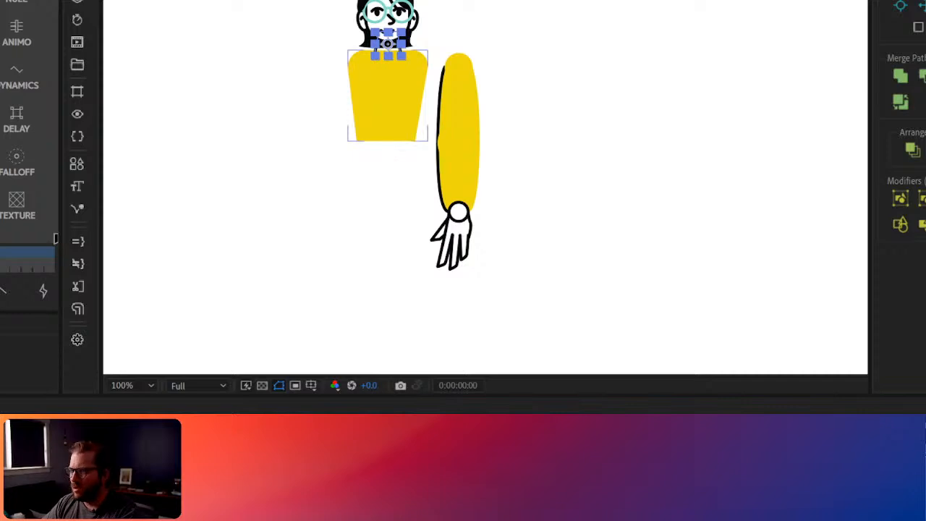
key(period)
drag(286, 2, 390, 178)
key(ctrl+z)
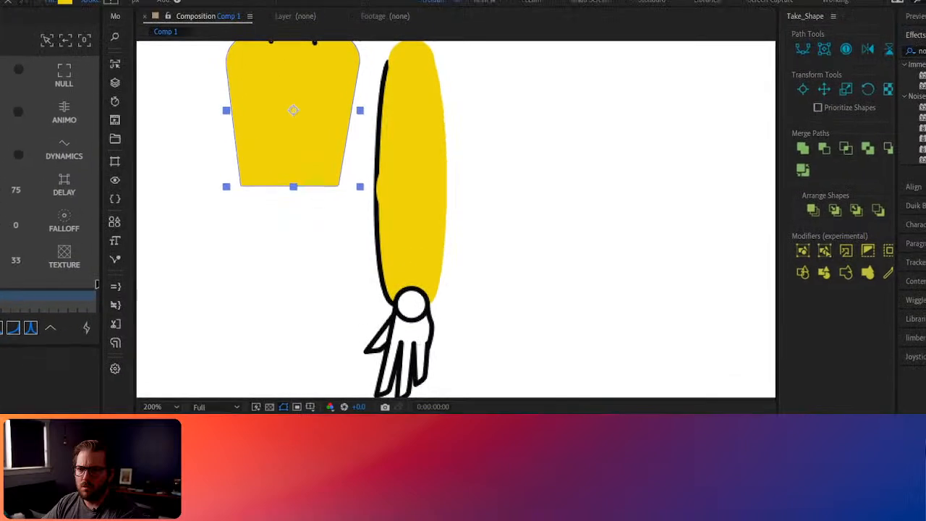
drag(276, 123, 281, 164)
key(ctrl+z)
Step: Turn on the composition's transparency grid and nudge the neck outline with the head moved aside
drag(528, 109, 601, 291)
mouse_move(376, 215)
mouse_down()
mouse_move(370, 226)
mouse_move(372, 216)
mouse_up()
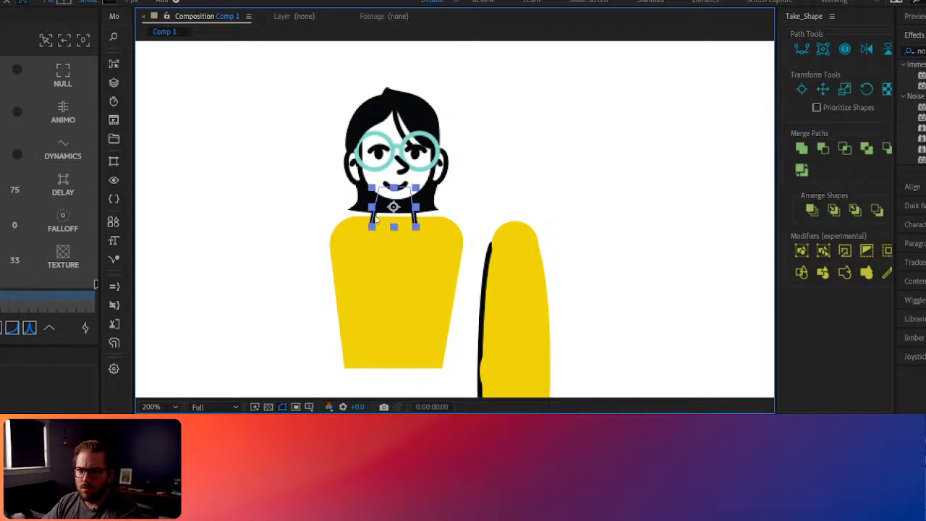
click(267, 406)
drag(413, 138, 251, 91)
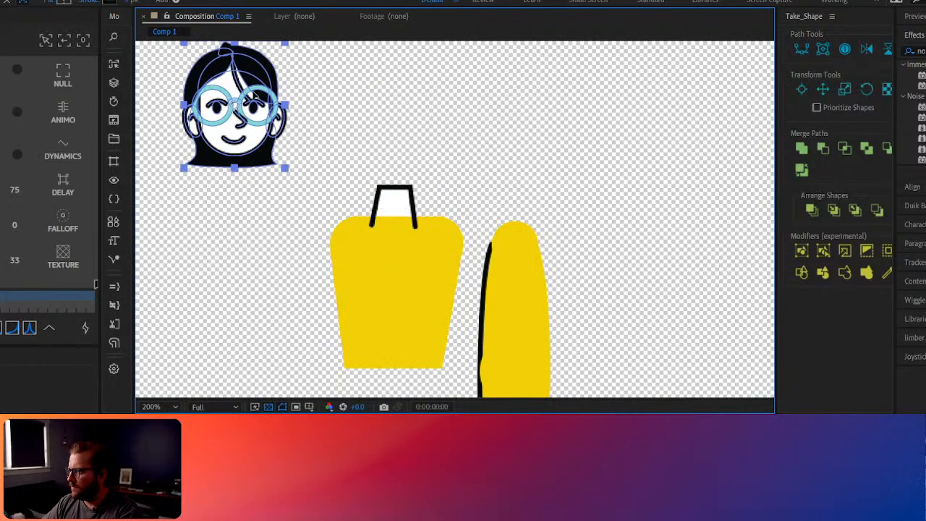
mouse_move(405, 207)
mouse_down()
mouse_move(397, 217)
mouse_move(396, 207)
mouse_up()
Step: Delete the head artwork layer from the composition and clear the selection
drag(231, 116, 409, 146)
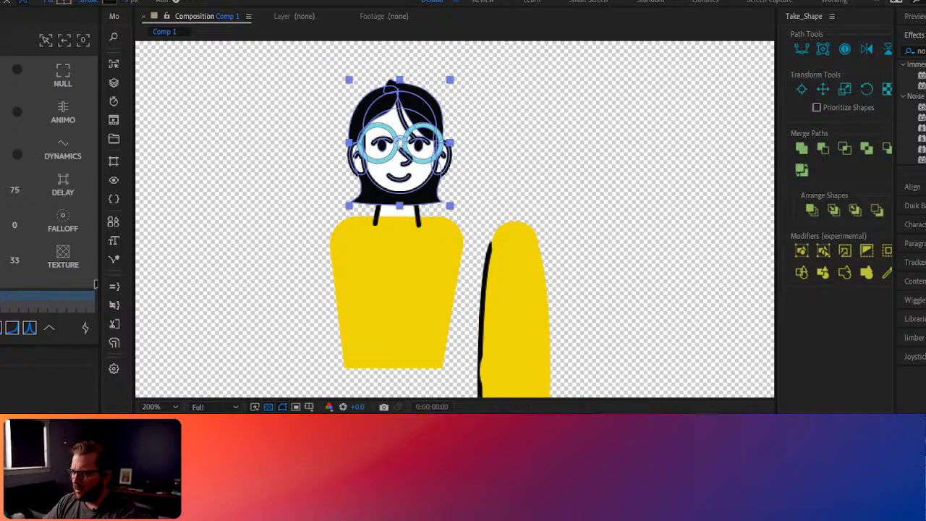
key(Delete)
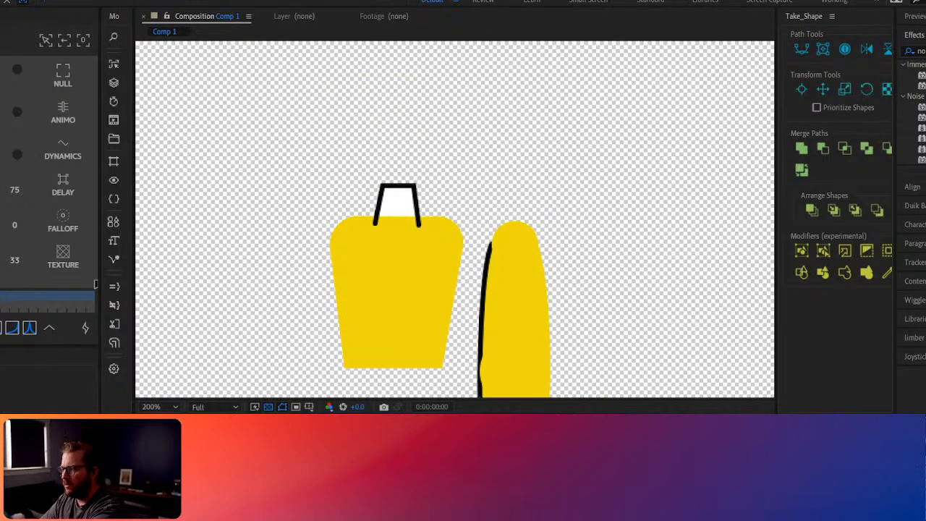
key(q)
scroll(281, 271, down, 2)
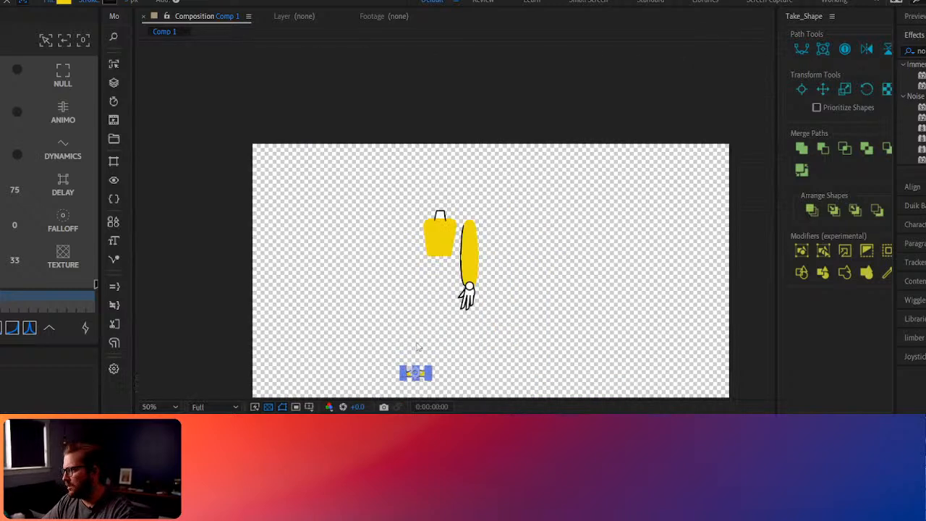
drag(424, 353, 367, 284)
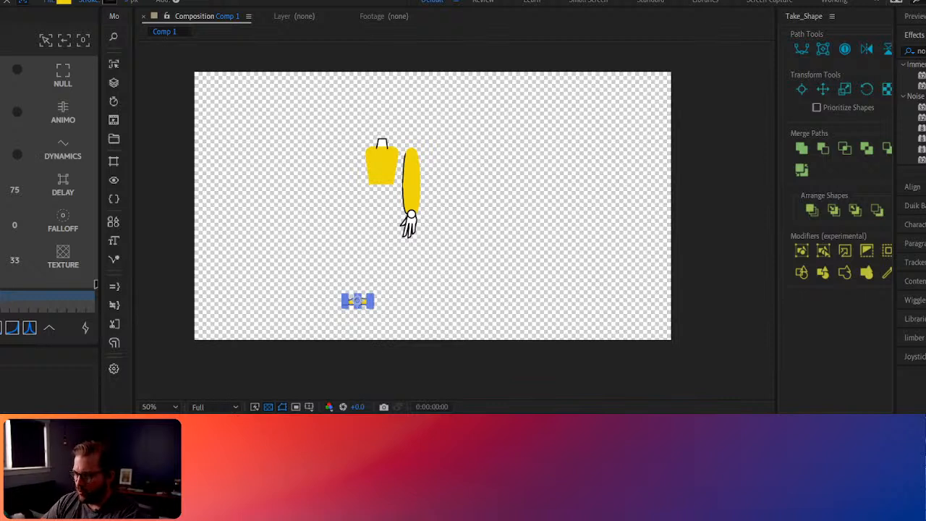
click(401, 250)
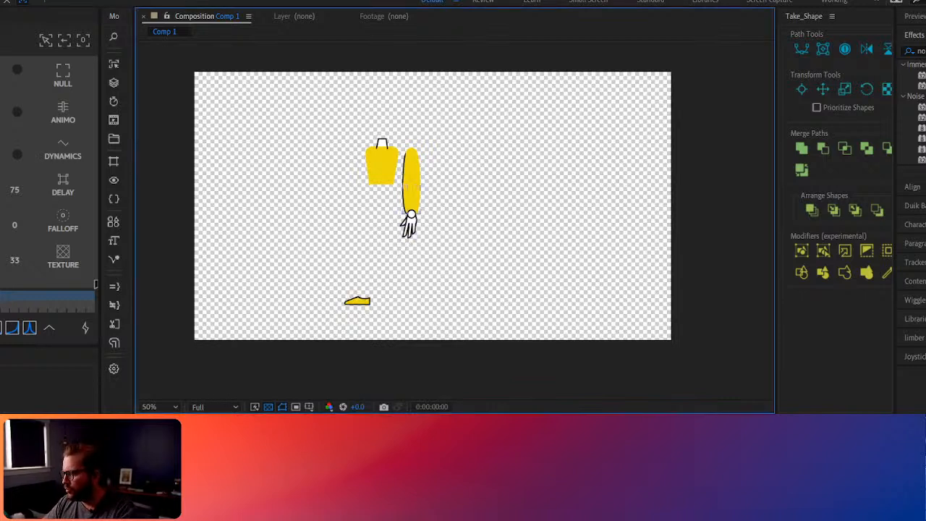
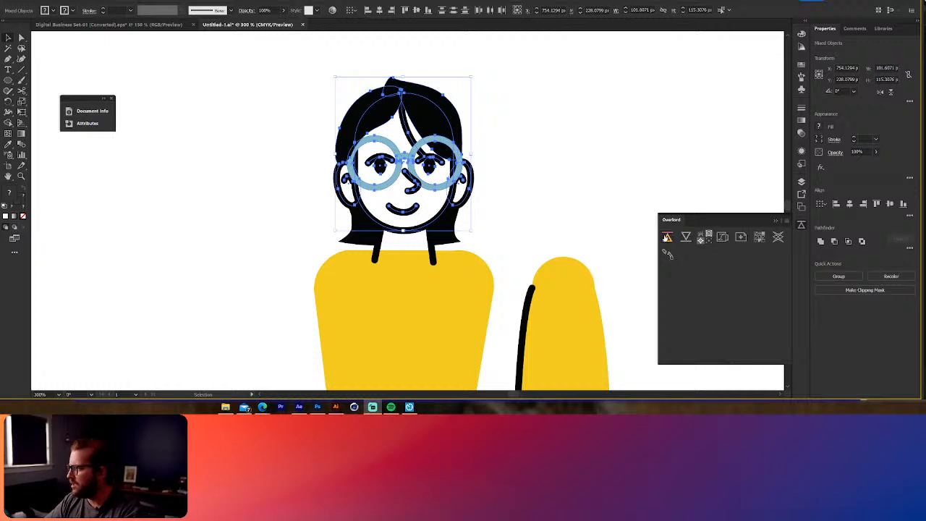
Step: Transfer the black back-hair shape from Illustrator to After Effects with Overlord and move its layer to the end of the stack
click(430, 232)
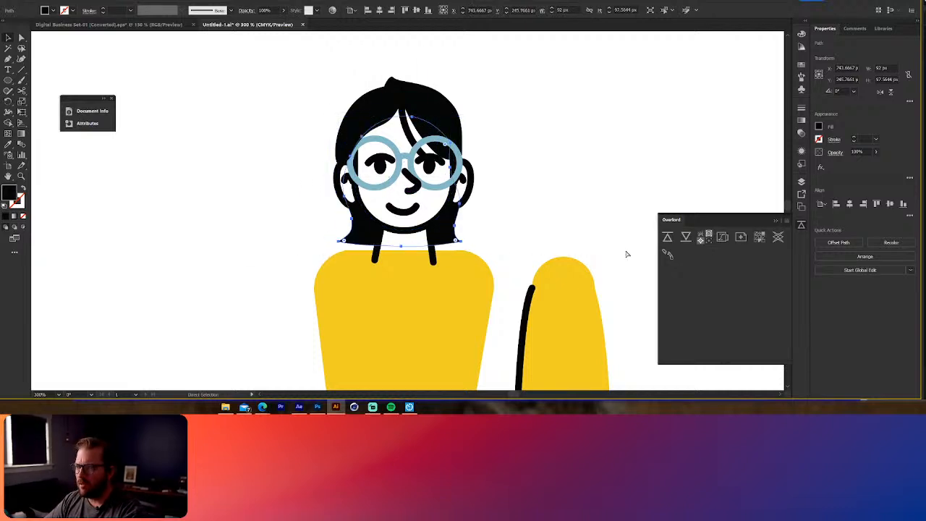
click(666, 250)
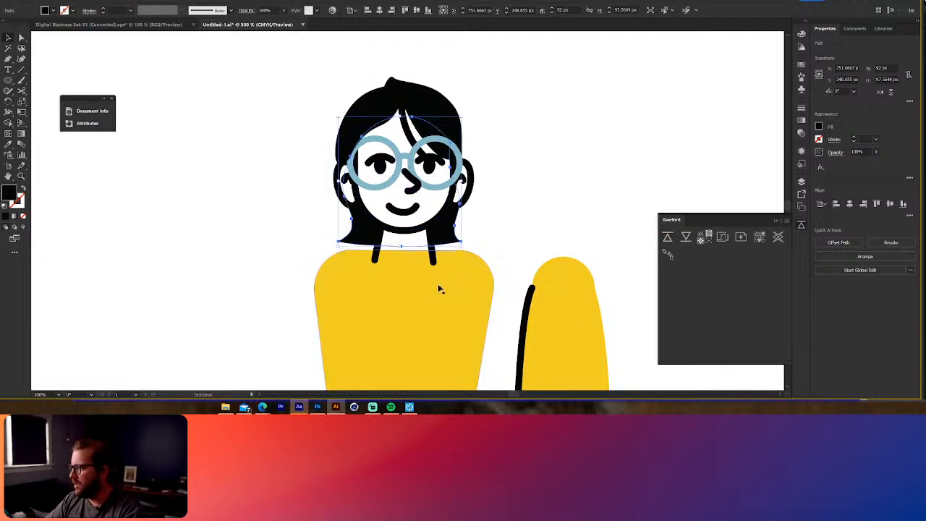
click(299, 407)
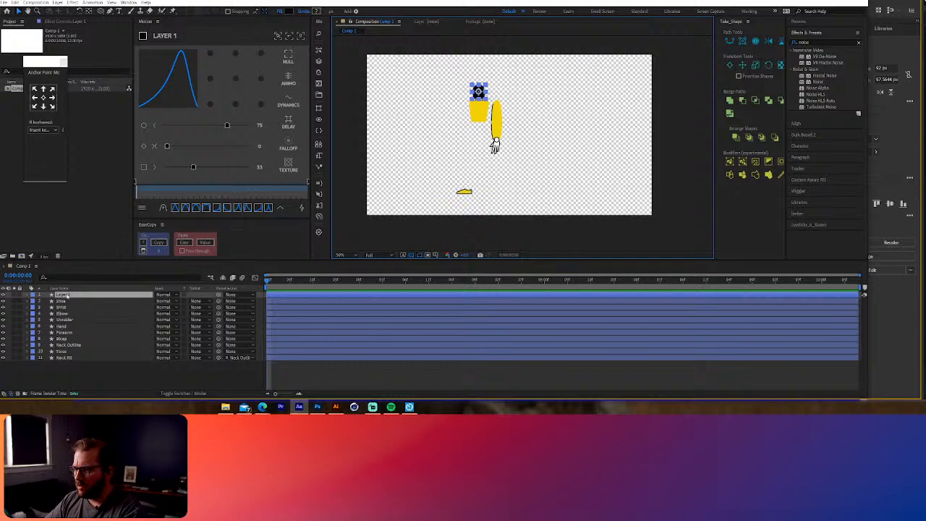
drag(64, 295, 76, 358)
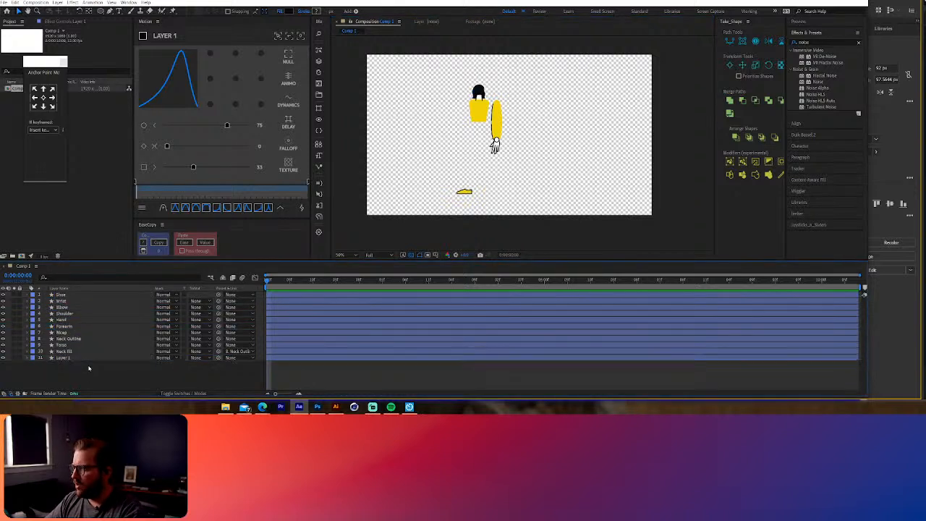
click(89, 368)
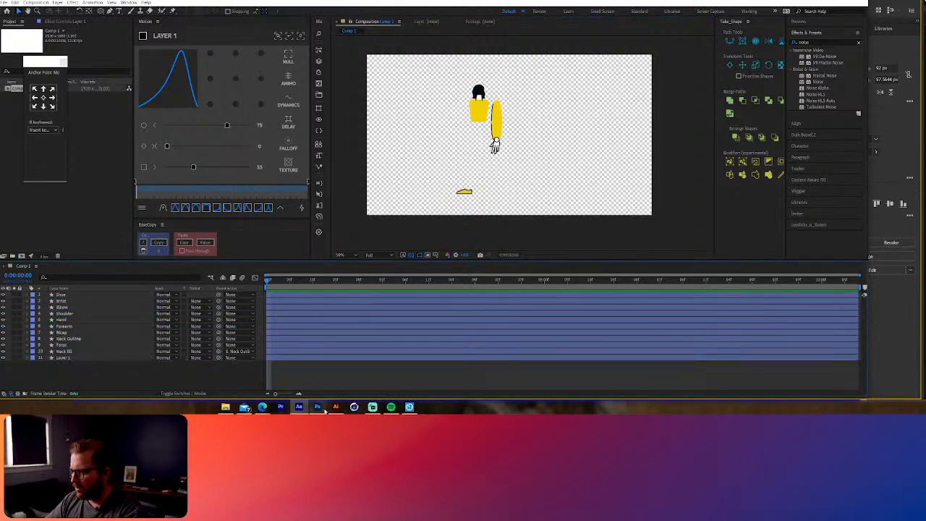
Step: In Illustrator, select the face, glasses, ears and front hair without the neck lines and transfer them to After Effects with Overlord
click(334, 406)
click(407, 201)
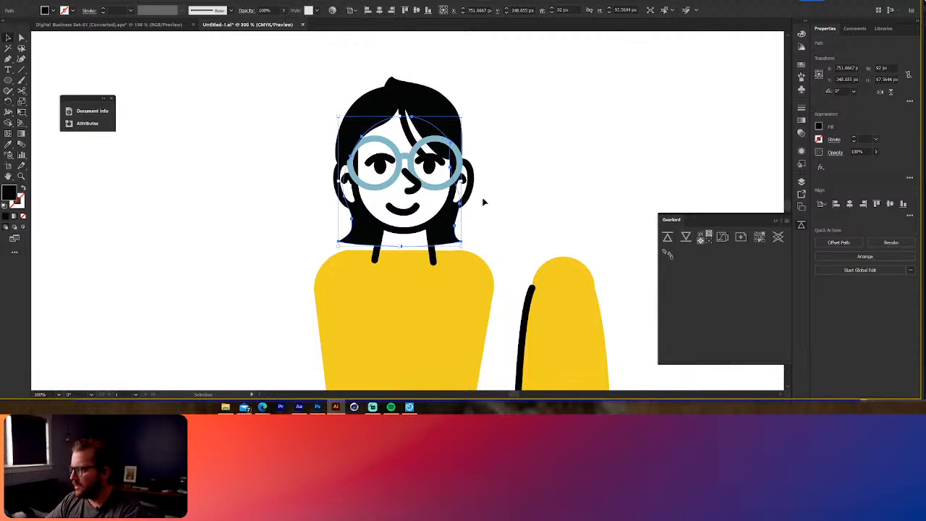
drag(279, 88, 539, 228)
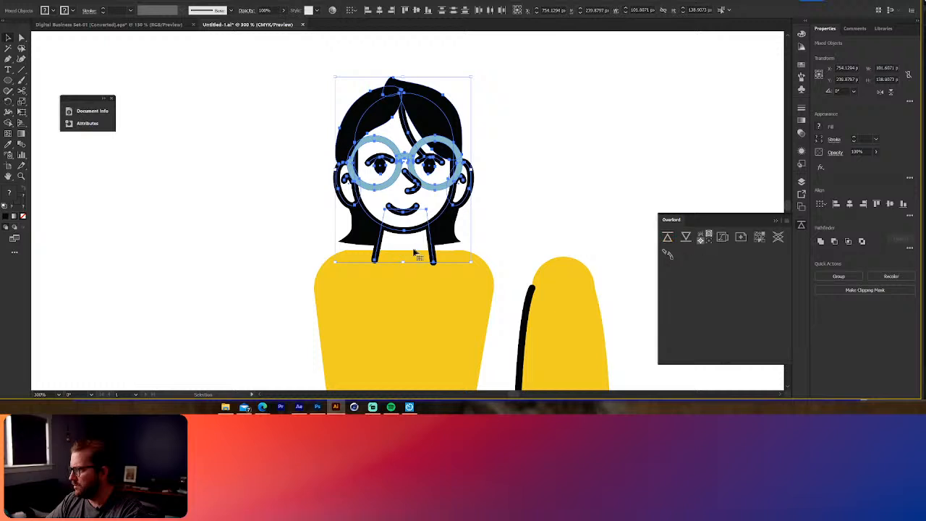
shift+click(376, 254)
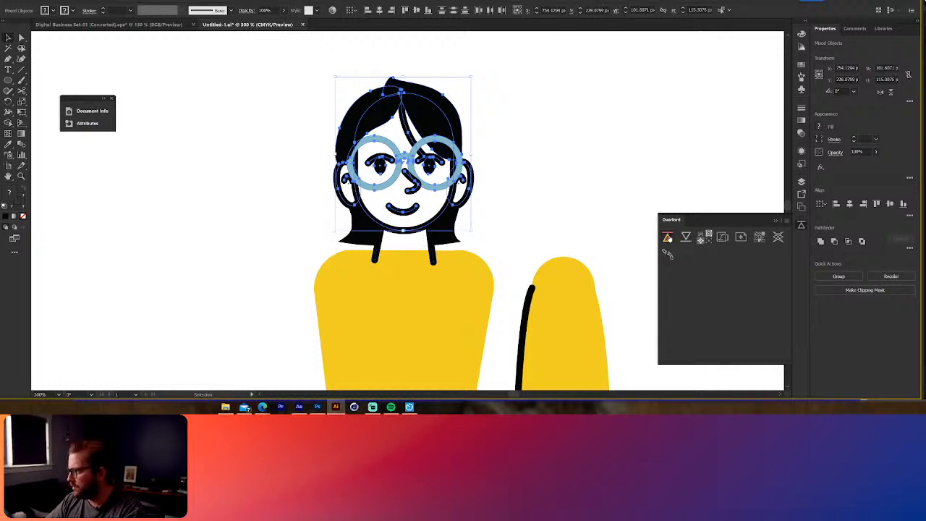
click(667, 252)
click(298, 406)
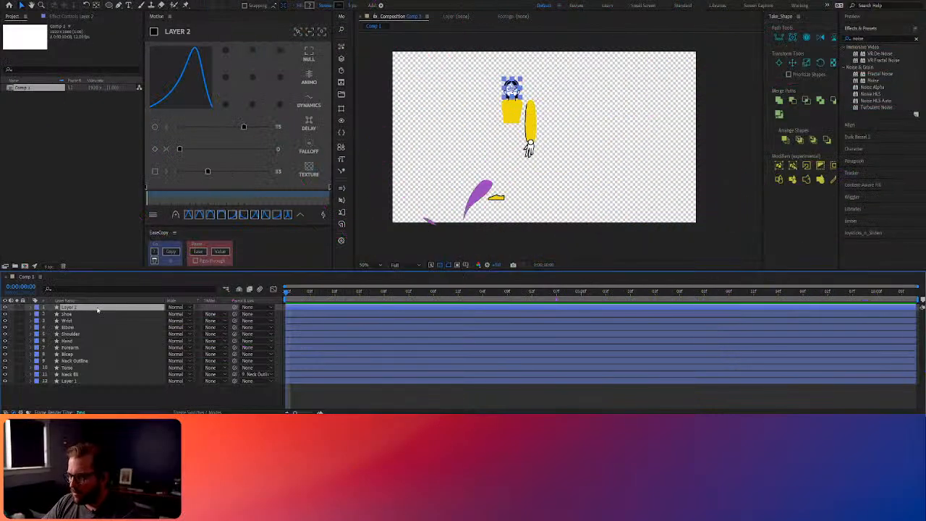
Step: Rename Layer 2, the transferred face layer, as Head
key(Return)
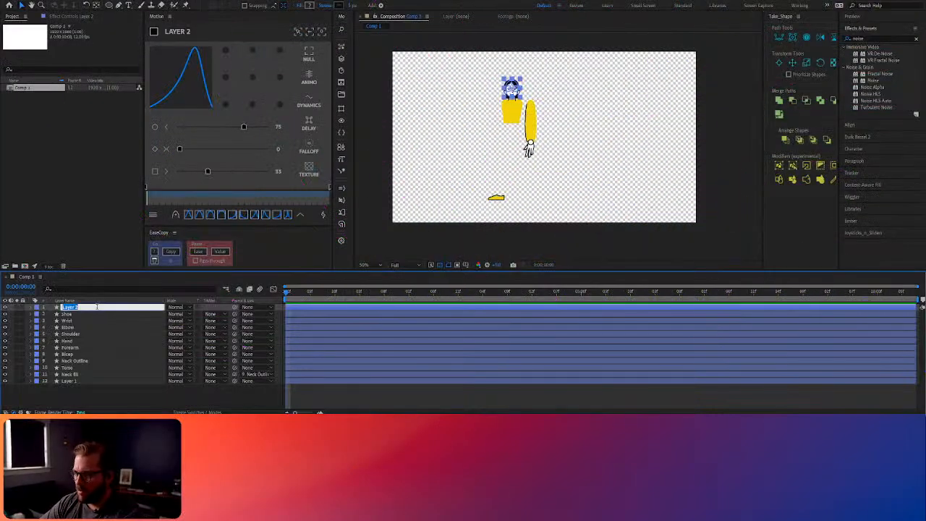
text(Head)
key(Return)
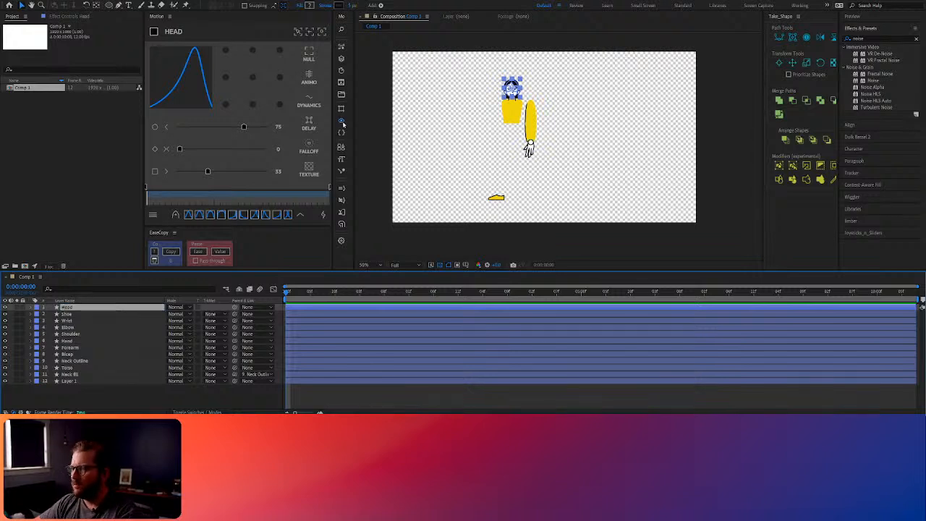
Step: Rename Layer 1, the back-hair shape behind the head, as Hair back
scroll(459, 156, up, 4)
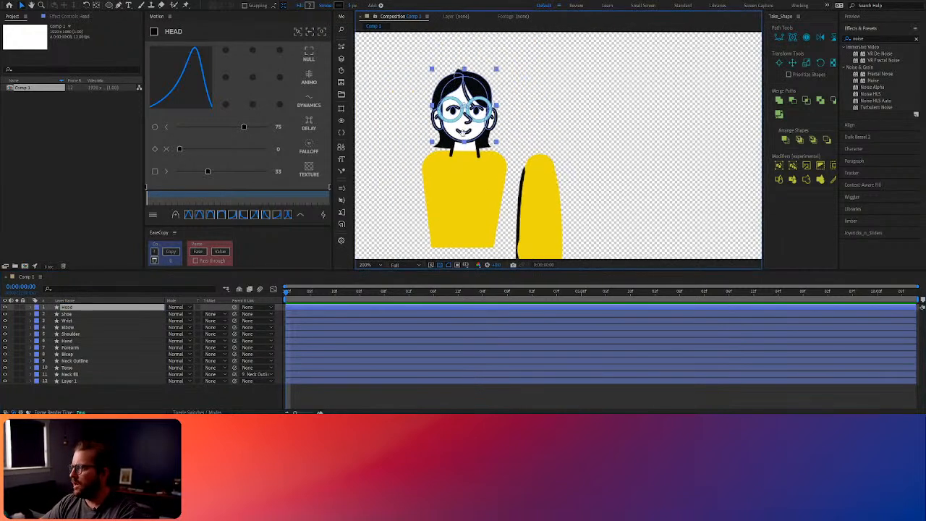
click(468, 165)
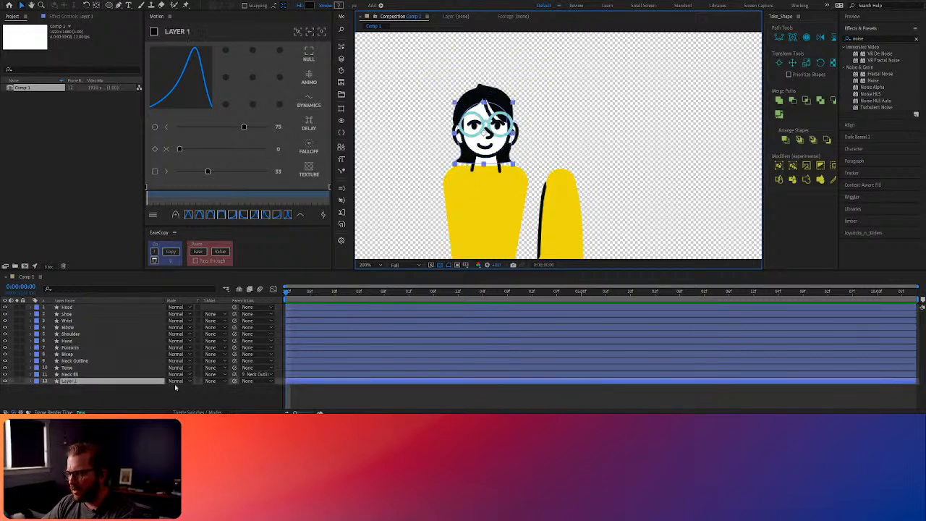
key(Return)
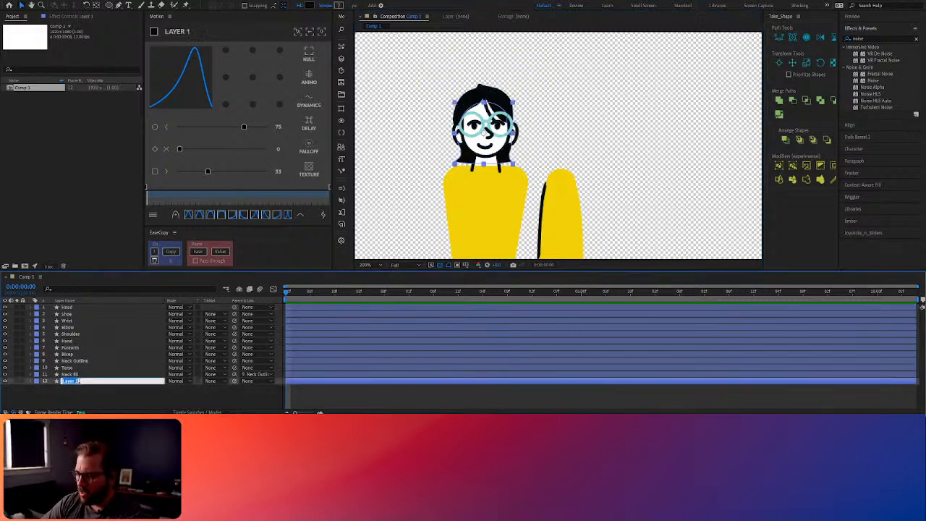
text(Hair ba)
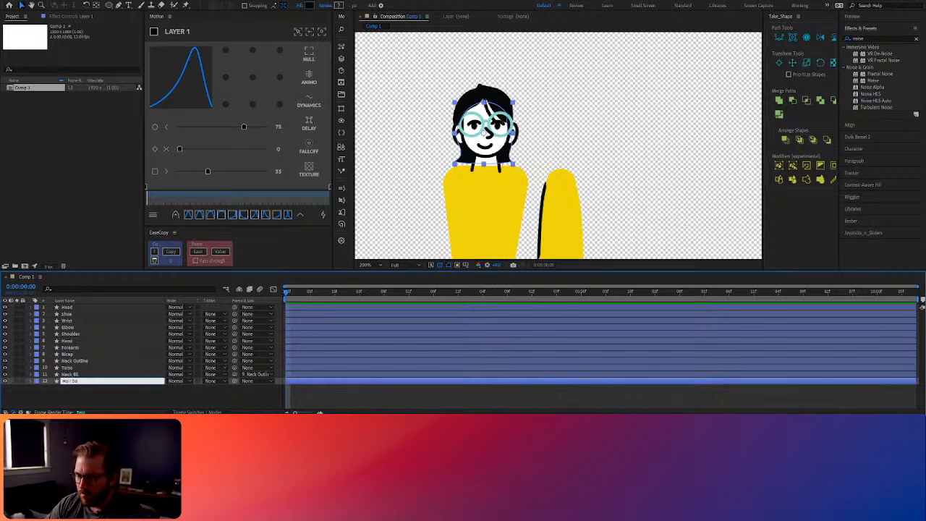
text(ck)
key(Return)
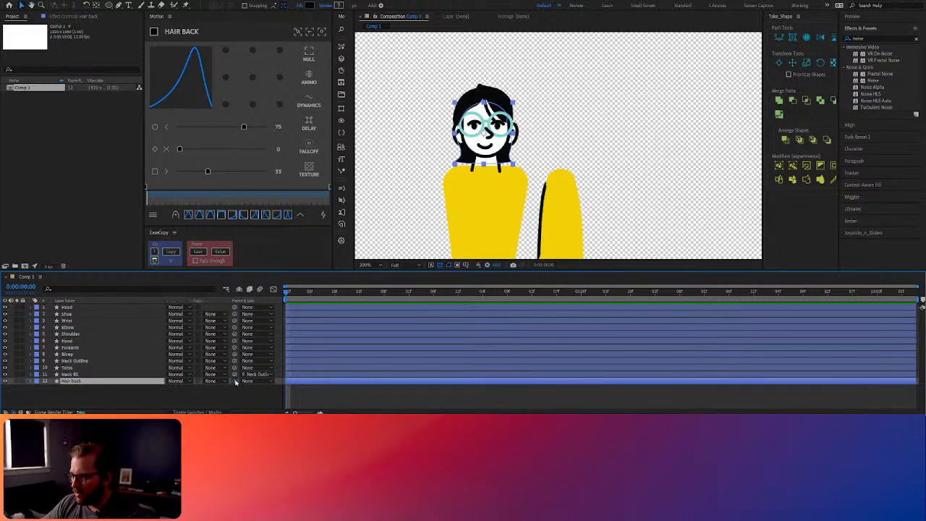
Step: Parent the Hair back layer to Head and the Head layer to Neck Outline
drag(235, 382, 86, 308)
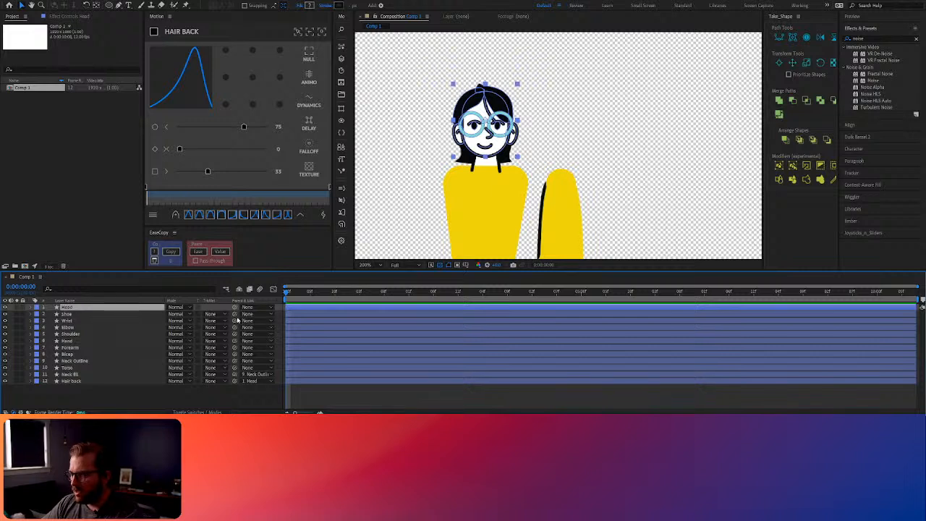
drag(235, 307, 77, 360)
Step: Try rotating the Neck Outline layer to test its parented layers, and undo the rotation
click(77, 361)
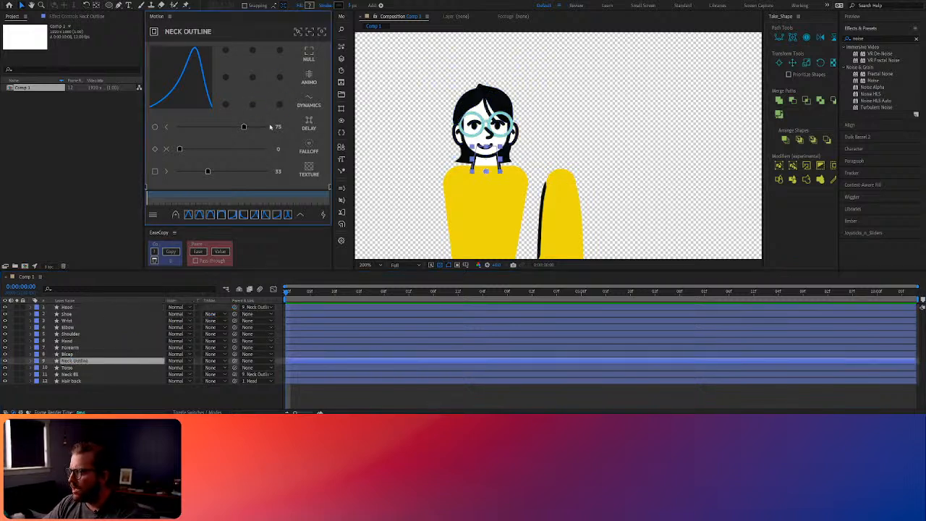
key(r)
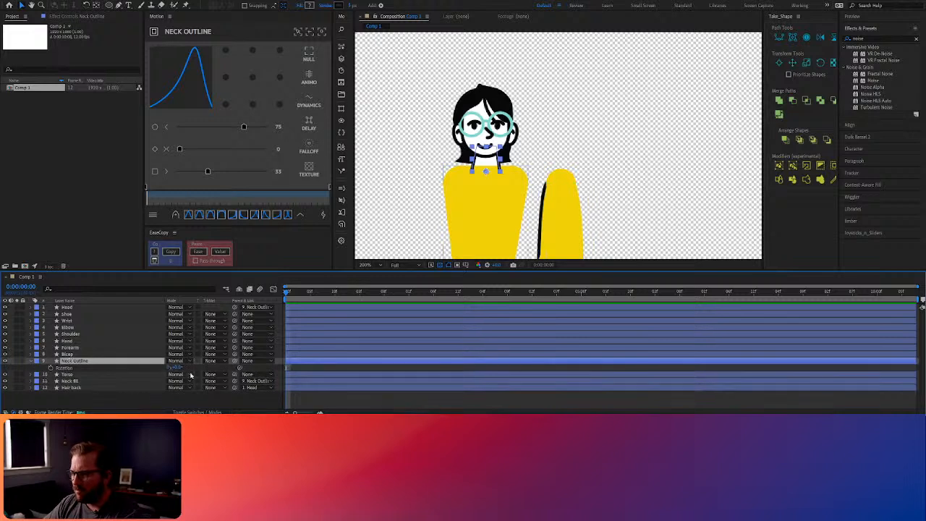
mouse_move(177, 368)
mouse_down()
mouse_move(166, 369)
mouse_move(174, 369)
mouse_up()
key(ctrl+z)
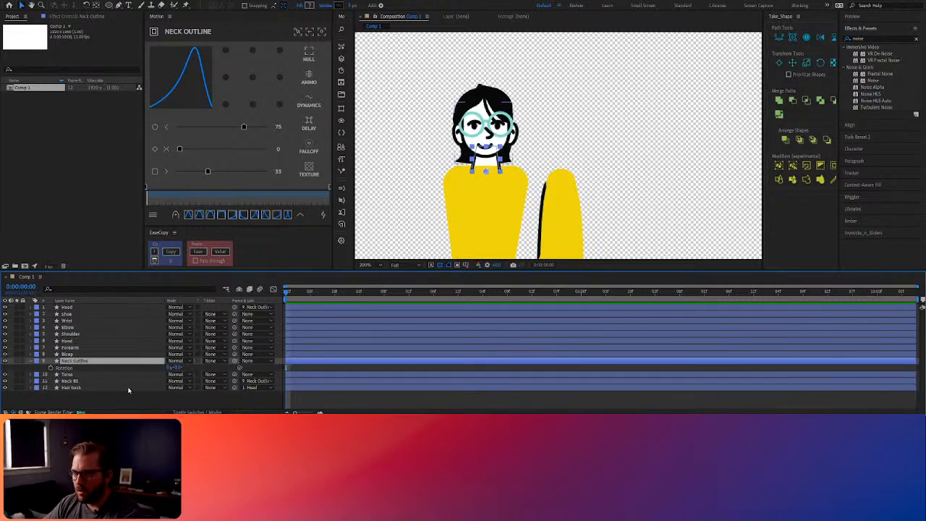
Step: Move the Head layer's anchor point down to the chin and test the head's rotation from there
click(71, 308)
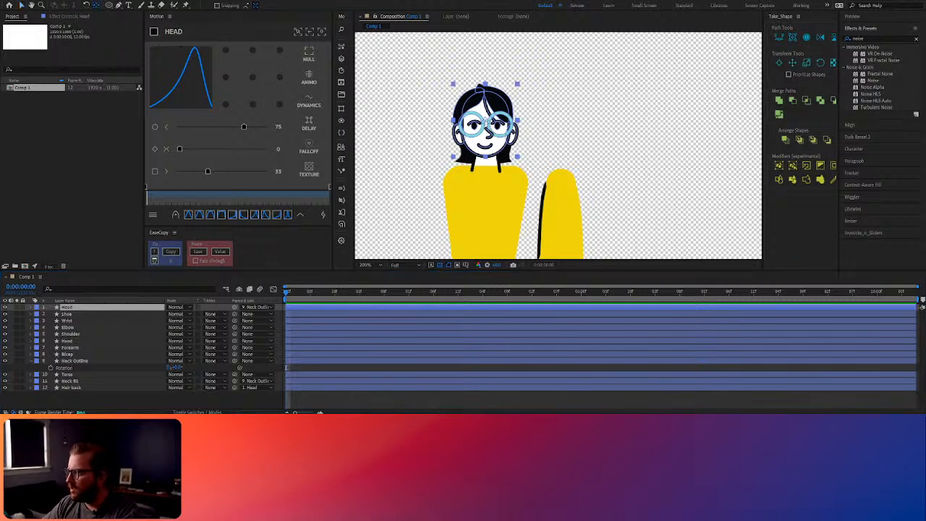
drag(486, 124, 486, 157)
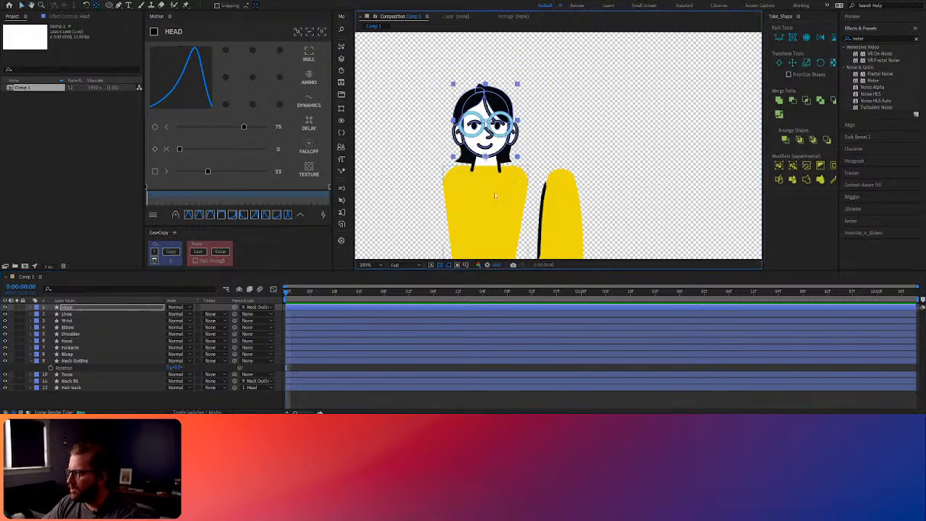
key(r)
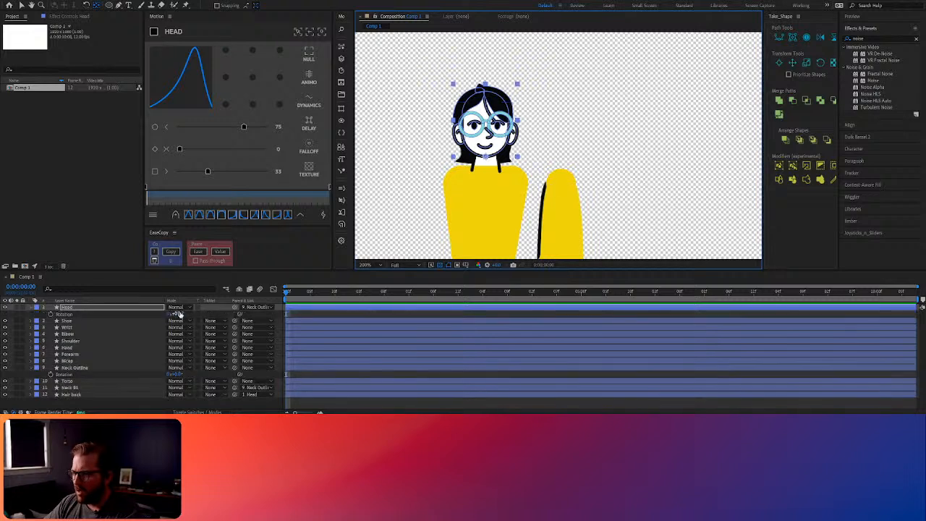
drag(179, 313, 178, 314)
click(84, 406)
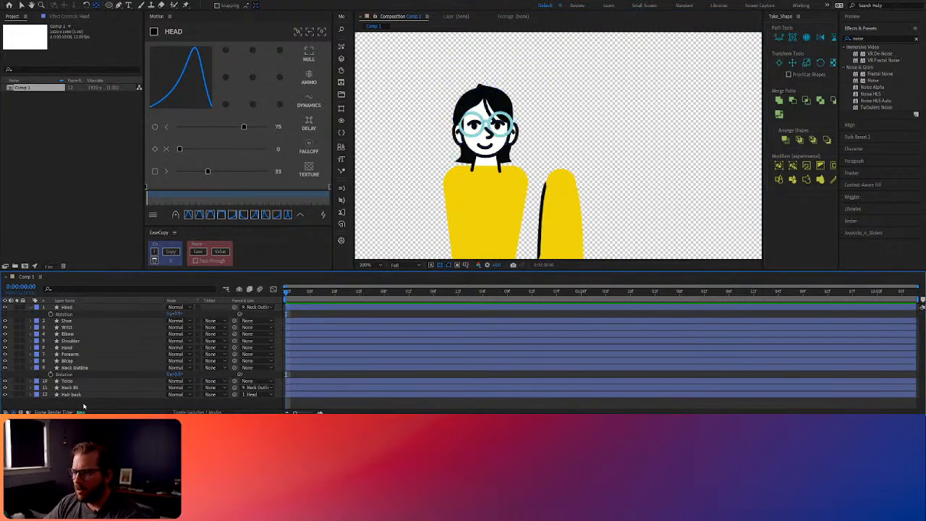
click(32, 367)
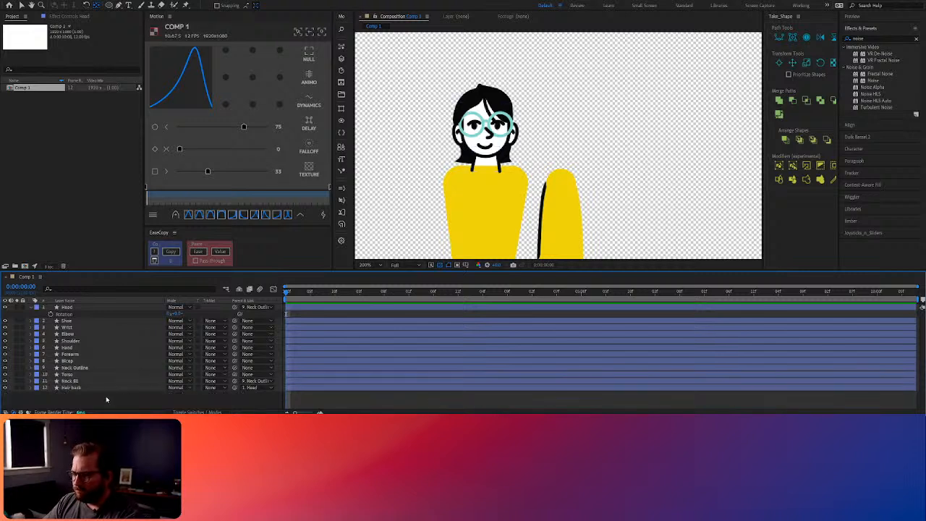
Step: Parent the Neck Outline layer to Torso
click(73, 368)
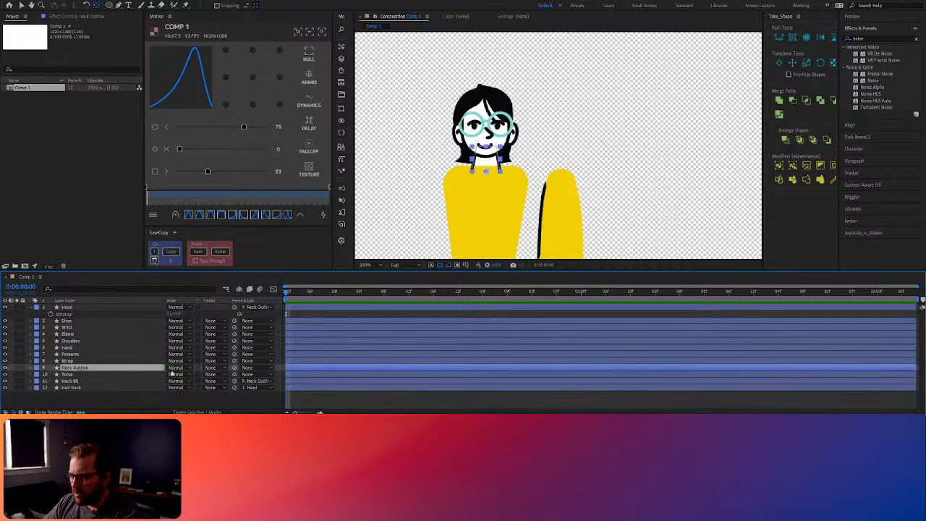
drag(233, 368, 92, 380)
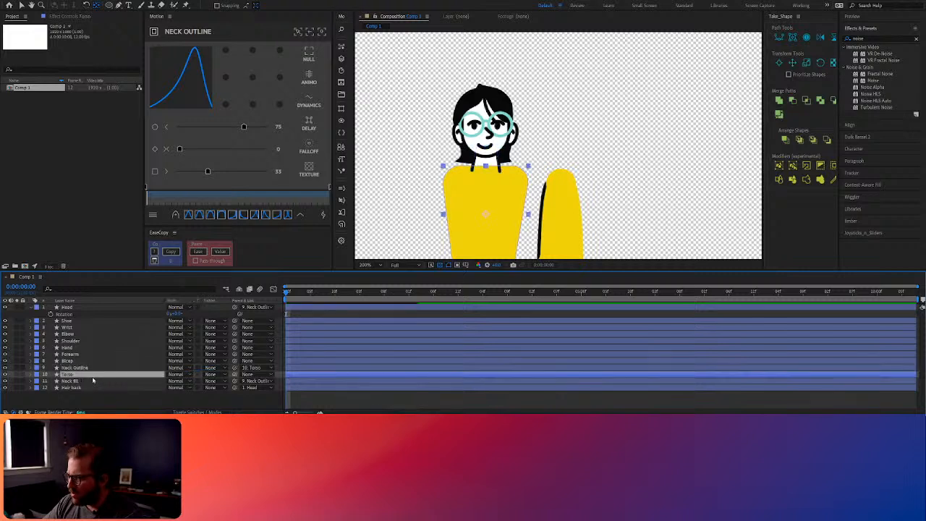
key(comma)
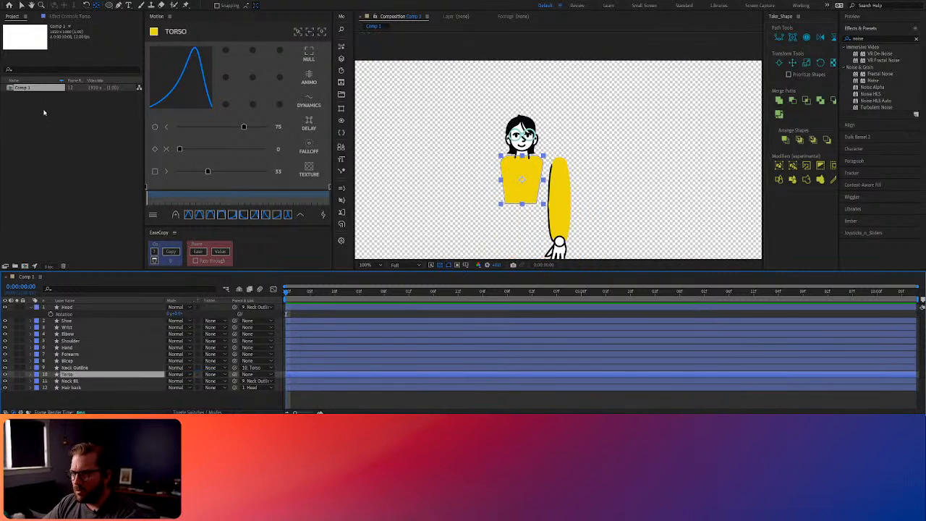
click(83, 402)
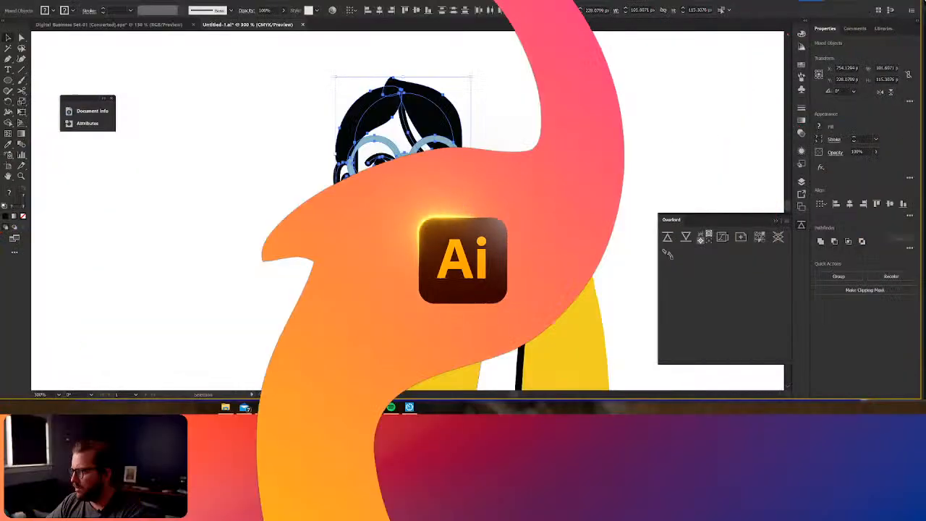
Step: In Illustrator, select the black hip shape below the yellow torso and transfer it to After Effects with Overlord
scroll(474, 295, down, 3)
click(456, 355)
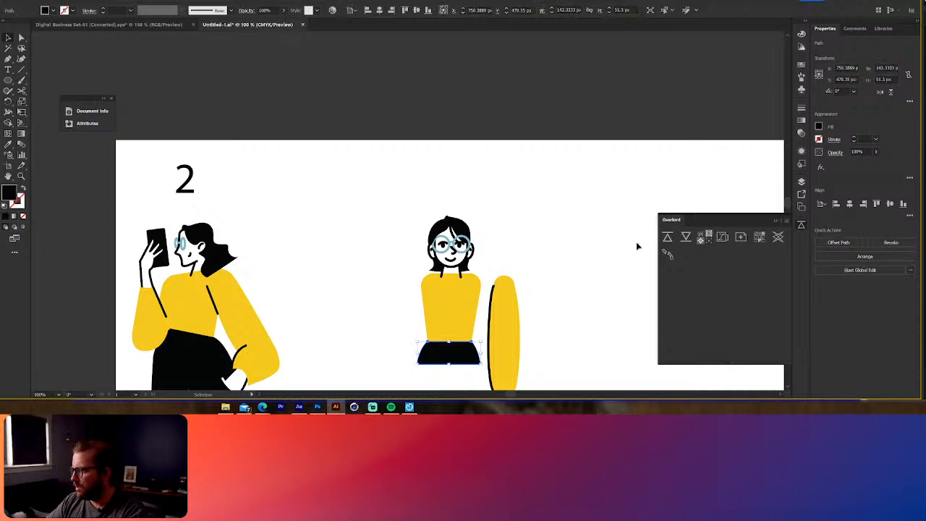
click(667, 237)
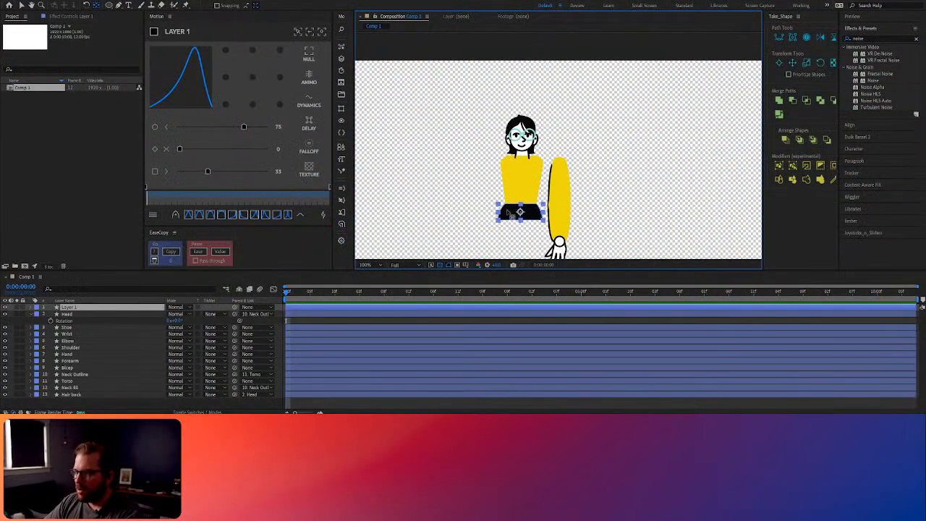
Step: Set the anchor point of Layer 1, the black hip shape, to its top centre
scroll(527, 220, up, 5)
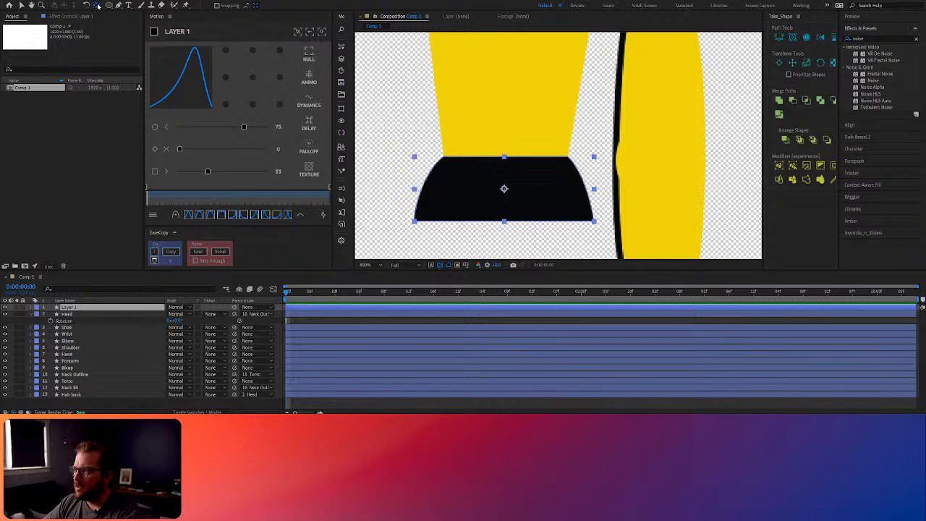
click(210, 92)
click(253, 51)
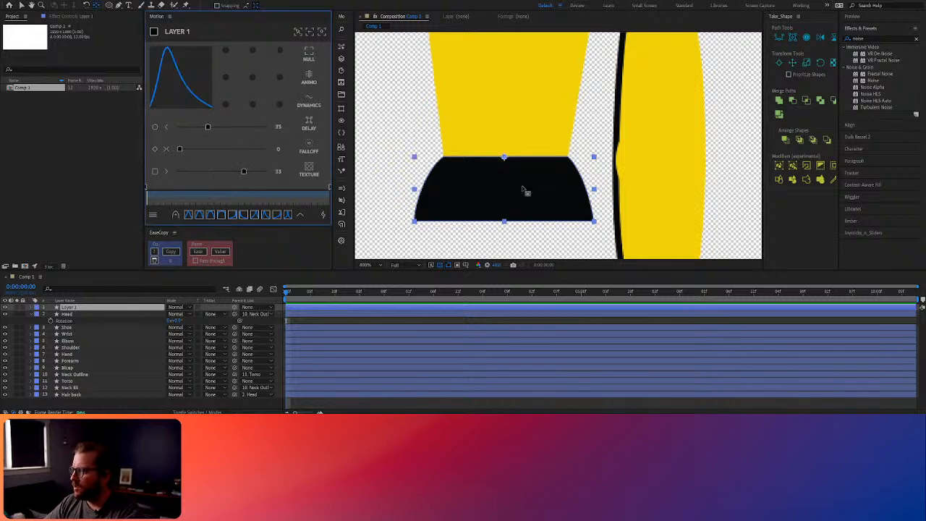
key(comma)
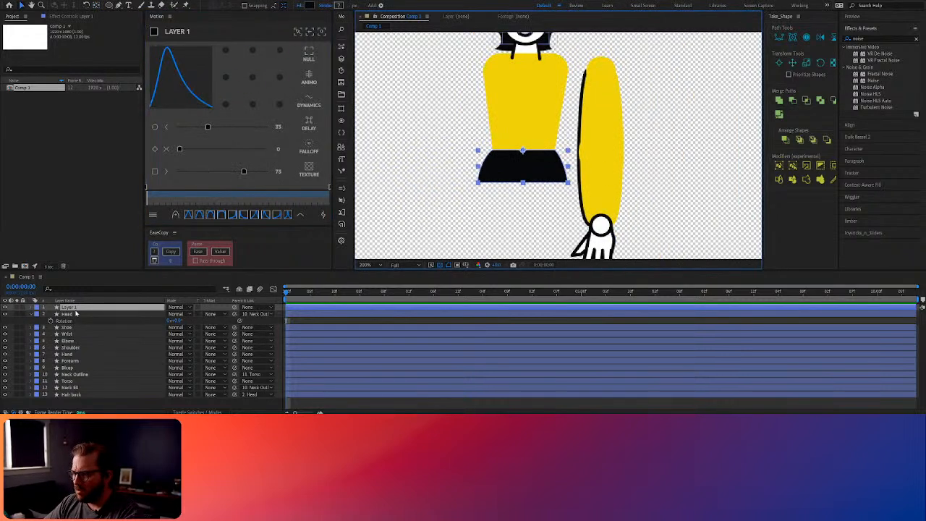
Step: Rename Layer 1, the black hip shape, as Hipp
key(Return)
text(H)
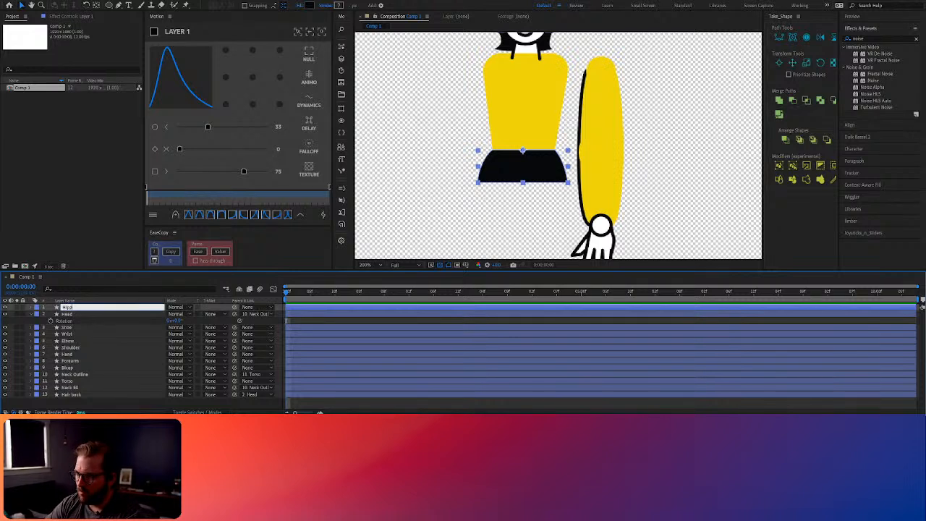
text(ips)
key(Return)
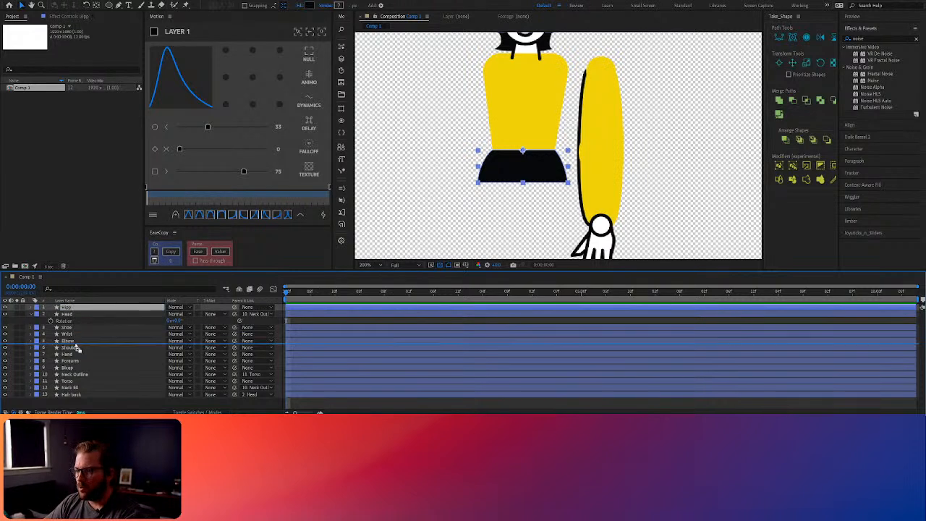
Step: Move the Hipp layer directly below Torso in the layer order and parent it to Torso
drag(77, 349, 94, 384)
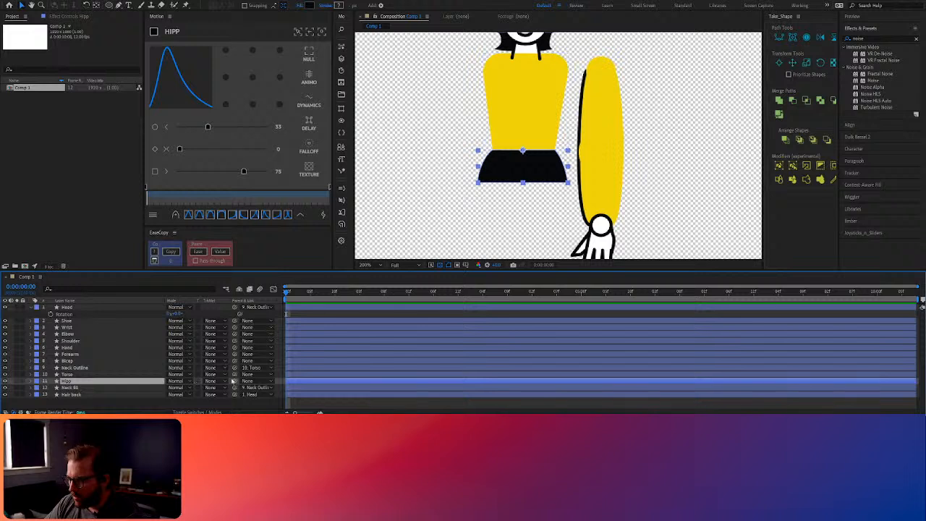
drag(234, 381, 81, 375)
Step: Try moving the Torso layer in the composition to test the parts parented to it
click(80, 375)
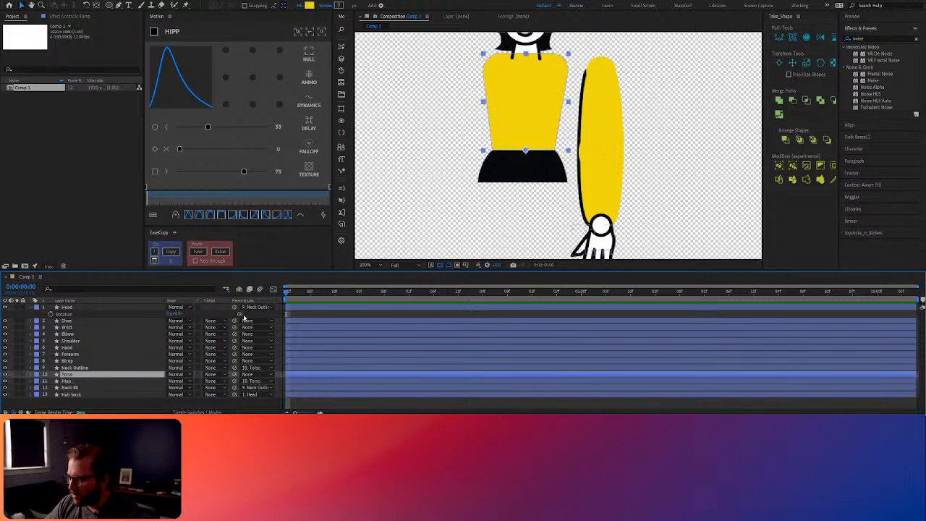
scroll(463, 164, down, 1)
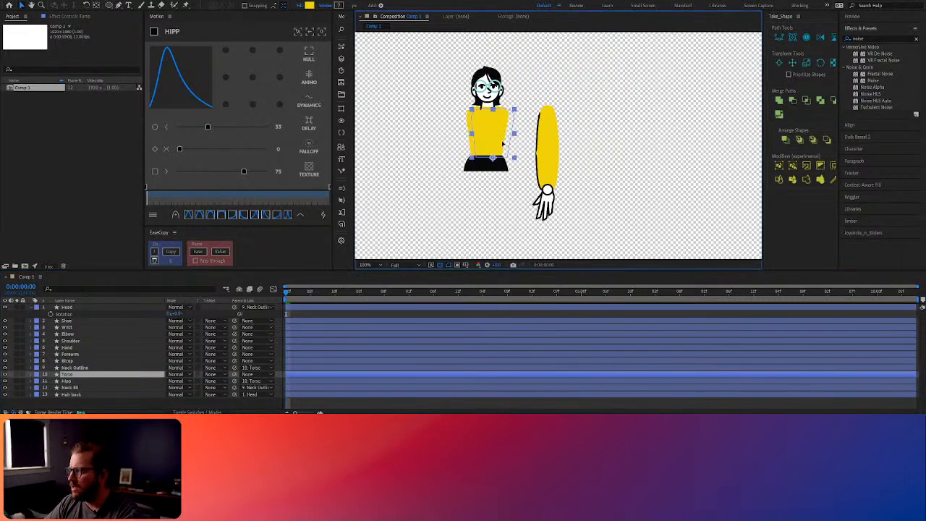
drag(503, 145, 525, 144)
click(619, 176)
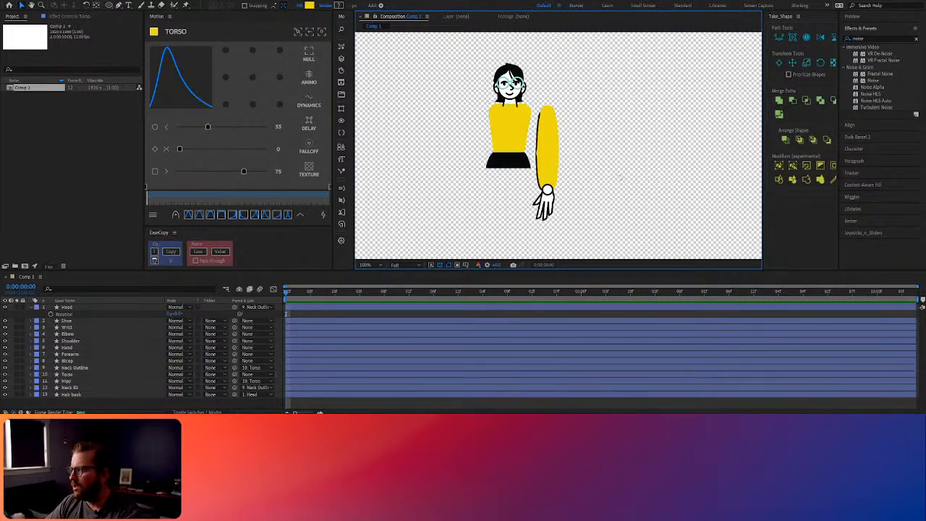
Step: Select the Elbow layer and open the Limber rigging tools
click(544, 154)
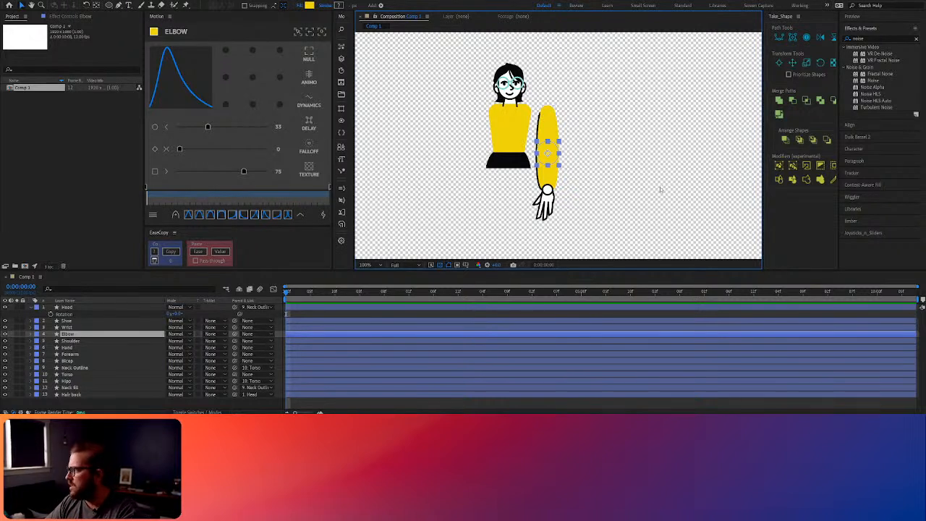
click(870, 28)
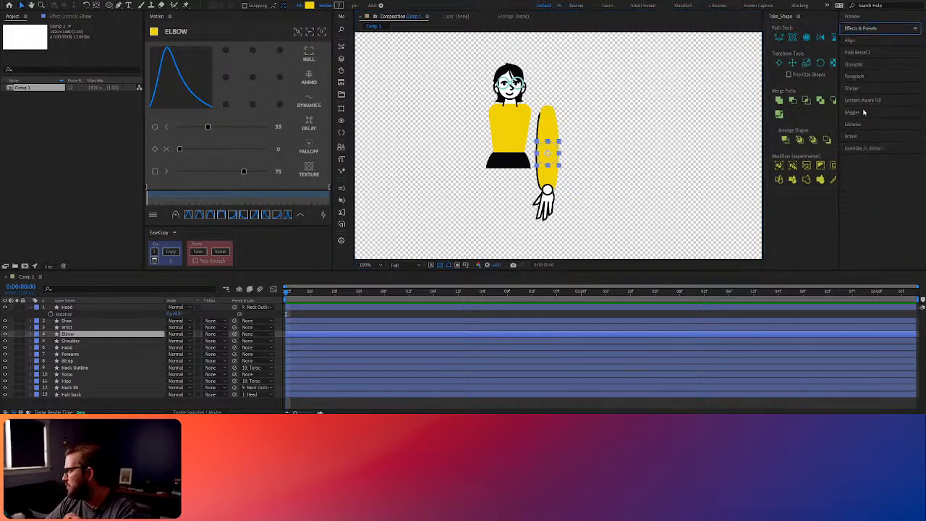
click(862, 135)
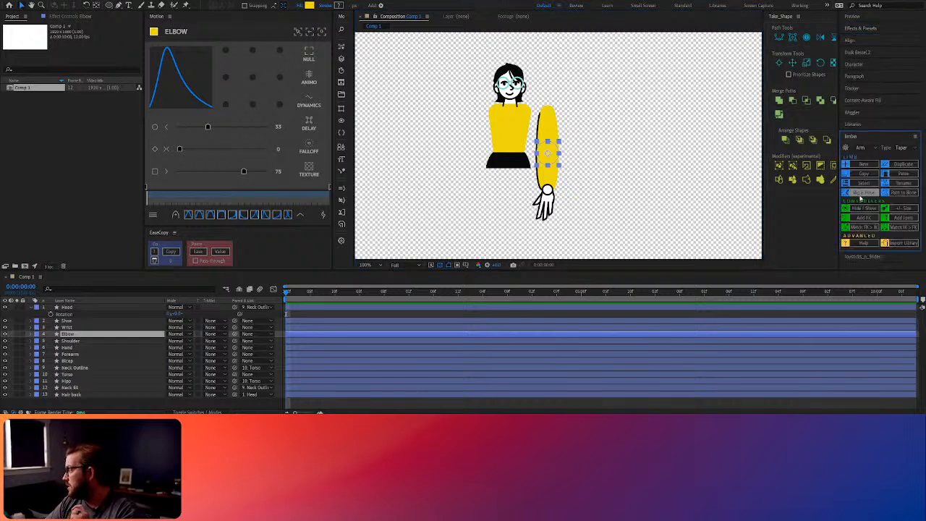
click(862, 194)
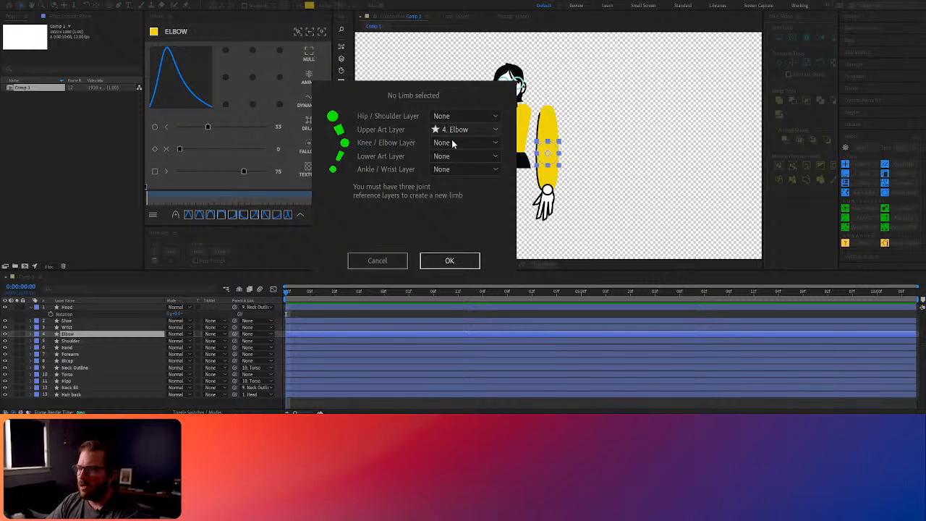
click(449, 143)
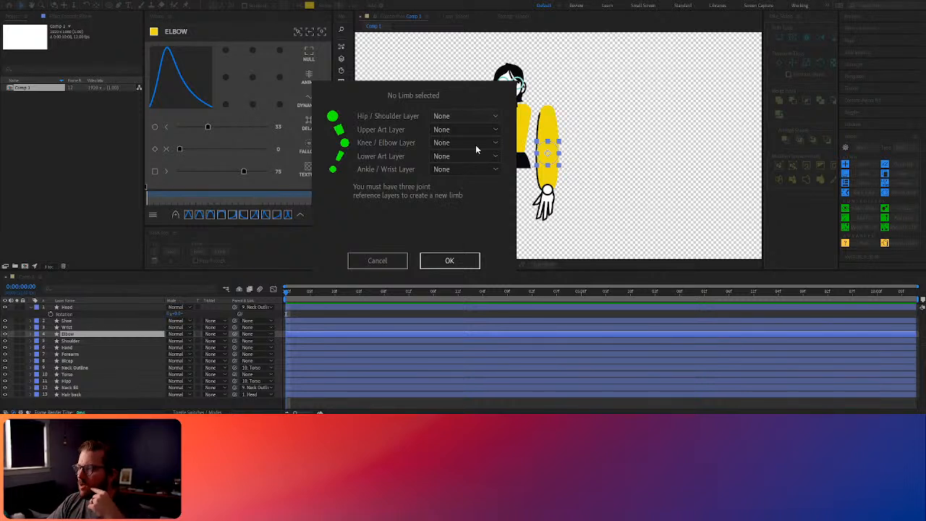
click(373, 260)
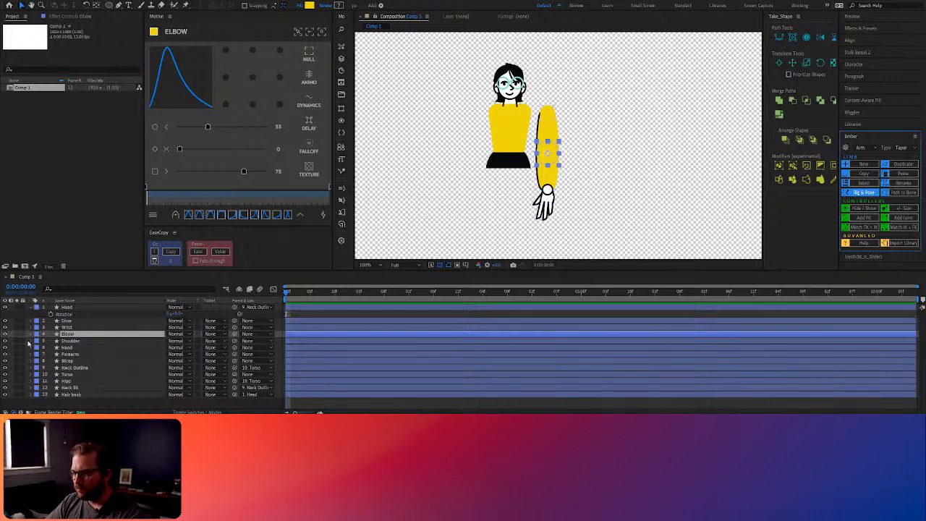
Step: Solo the six arm layers: Wrist, Elbow, Shoulder, Hand, Forearm and Bicep
ctrl+click(73, 343)
ctrl+click(71, 348)
ctrl+click(70, 355)
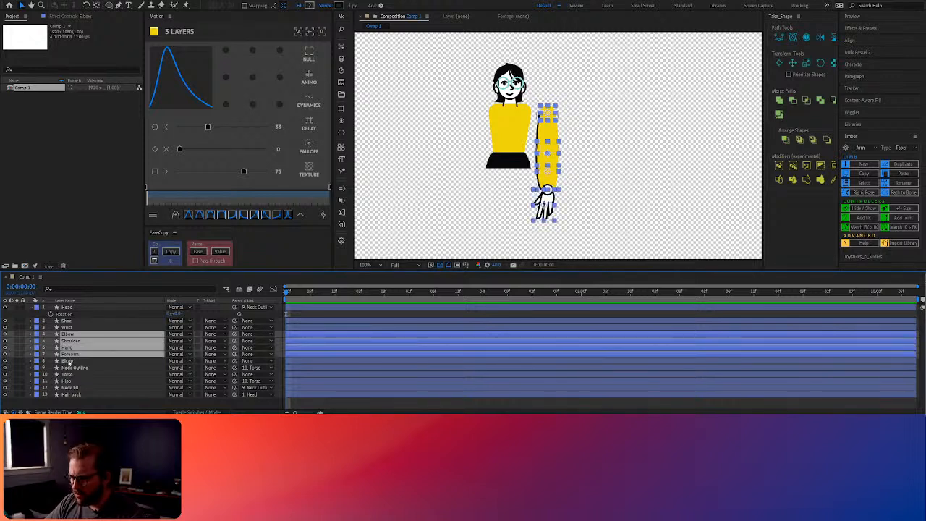
ctrl+click(70, 361)
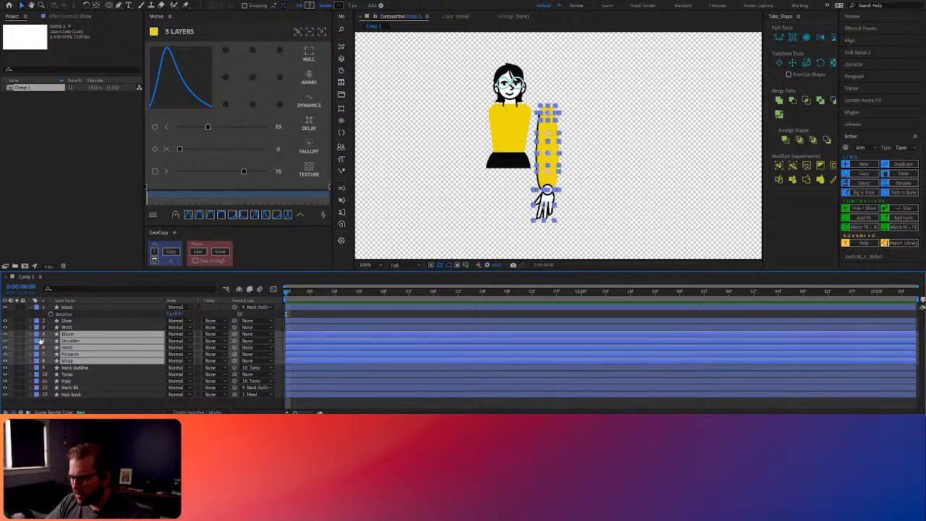
drag(18, 334, 17, 361)
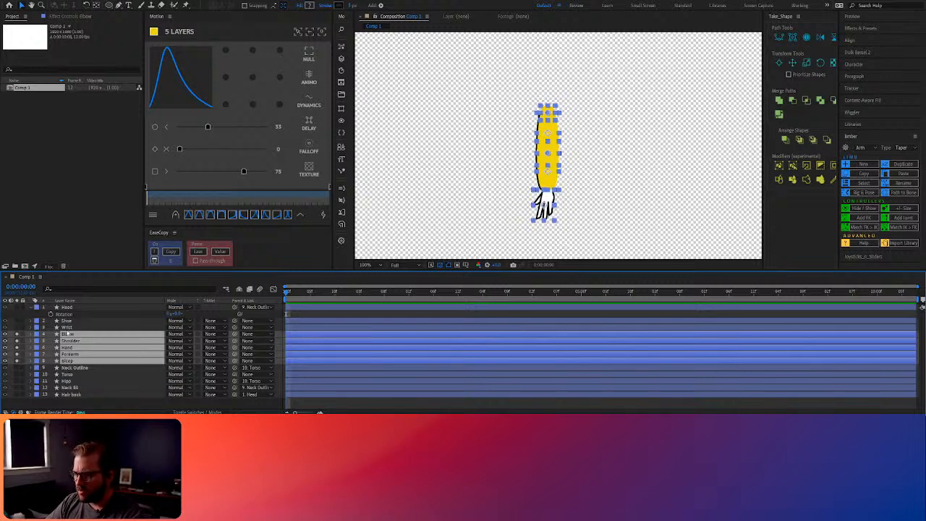
click(18, 328)
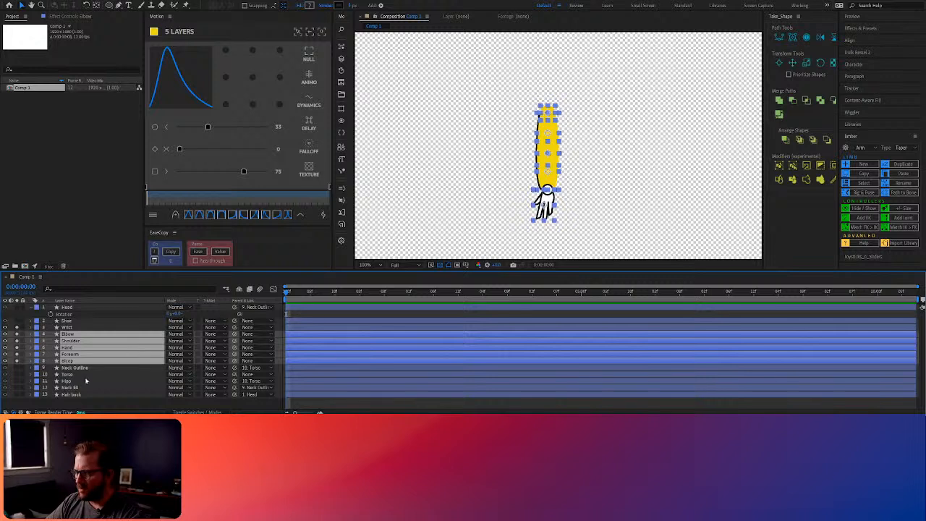
click(93, 404)
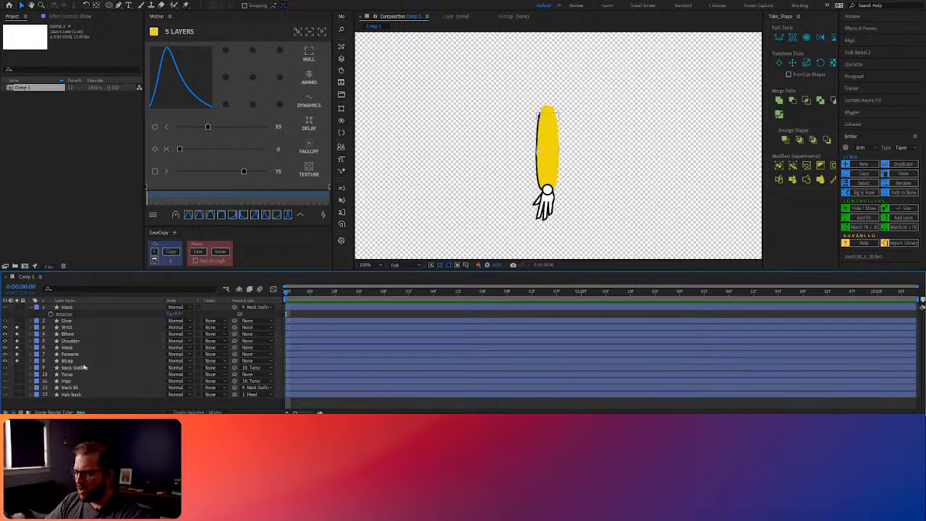
Step: Move the Wrist layer directly below Bicep in the layer order and hide the Hand layer
drag(67, 327, 70, 363)
click(72, 341)
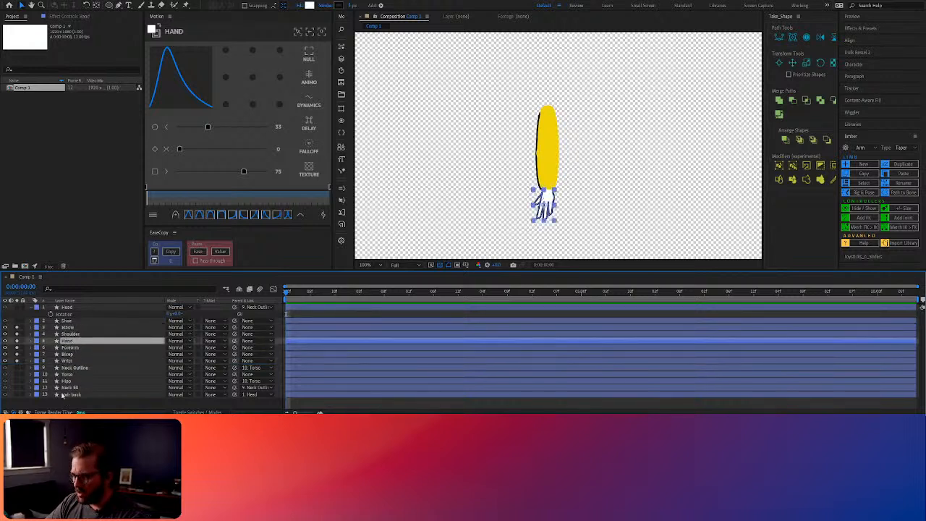
click(5, 342)
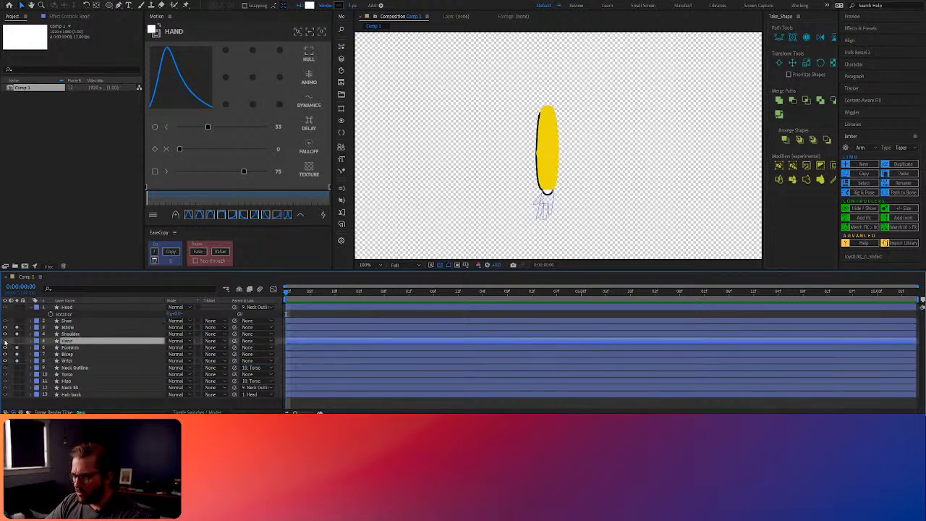
click(92, 403)
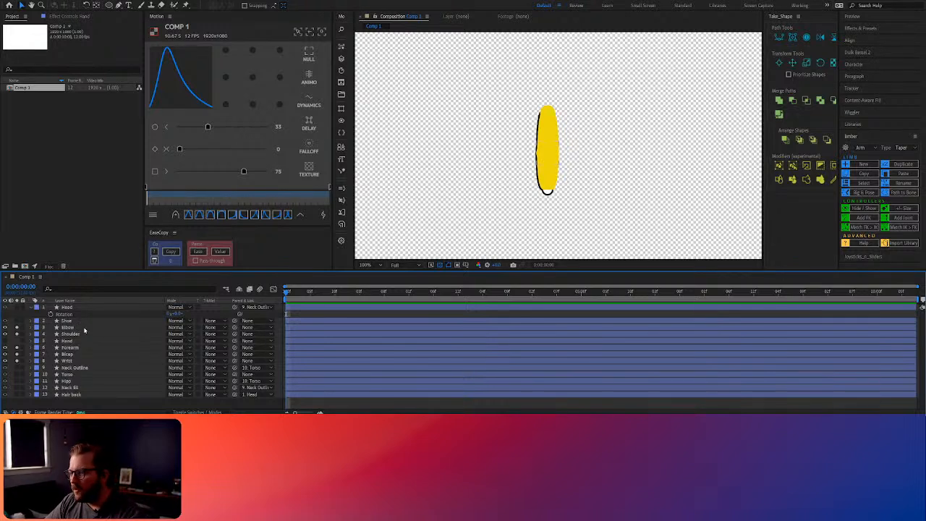
Step: Rig the Shoulder, Elbow, Wrist, Bicep and Forearm layers as a Taper Arm with Limber's Rig & Pose
click(78, 334)
shift+click(69, 327)
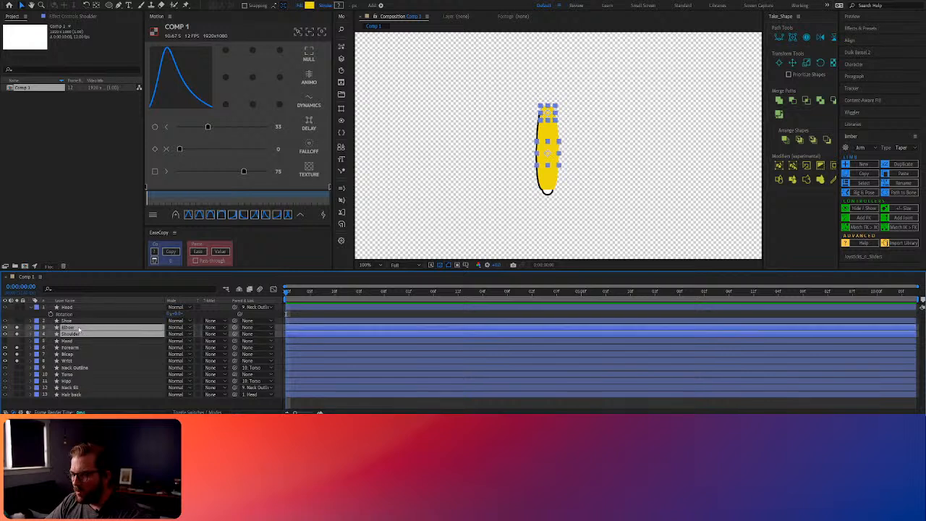
ctrl+click(68, 360)
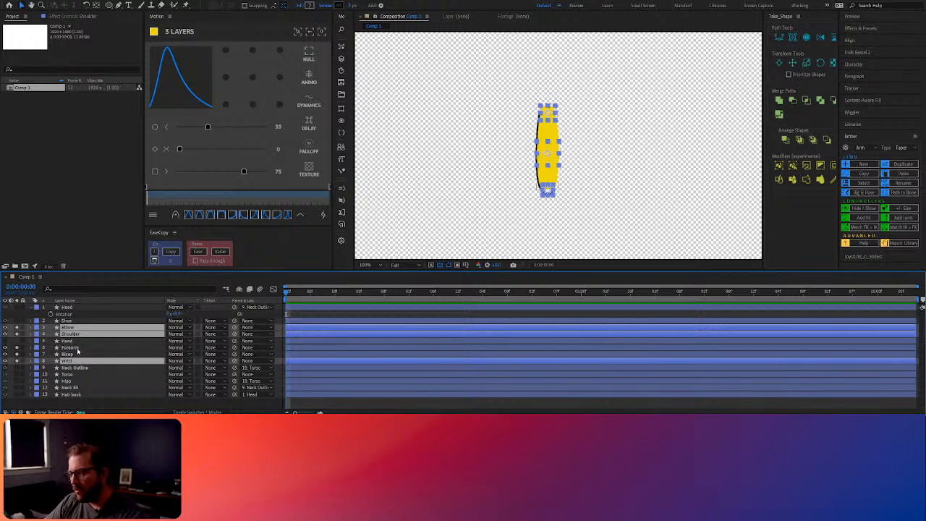
super+click(70, 355)
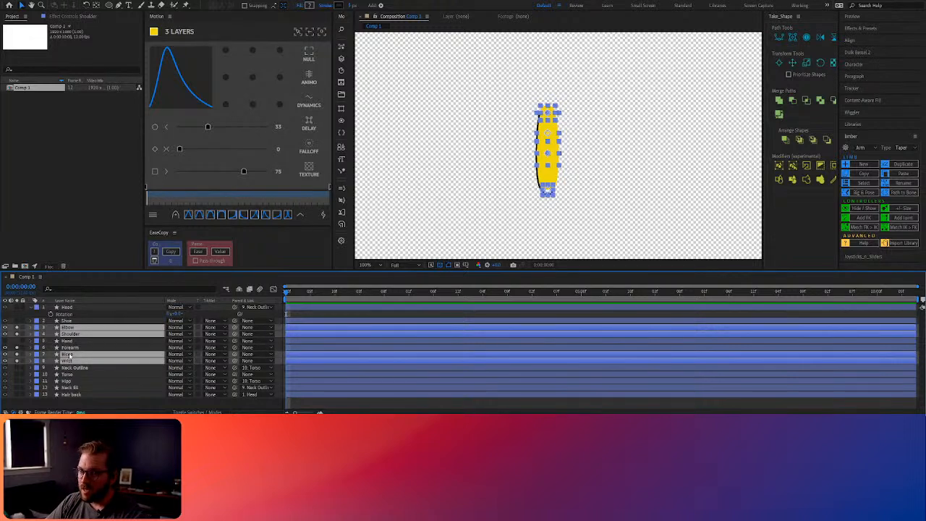
super+click(84, 348)
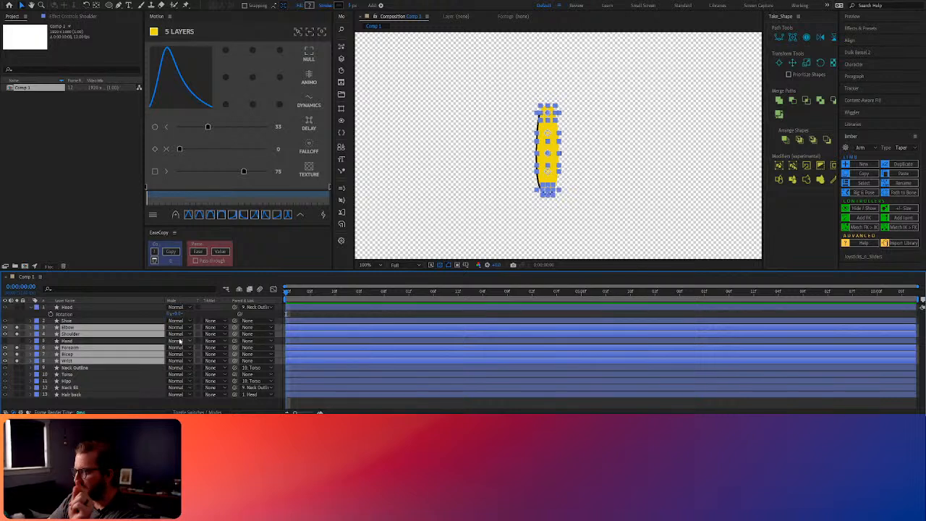
click(862, 193)
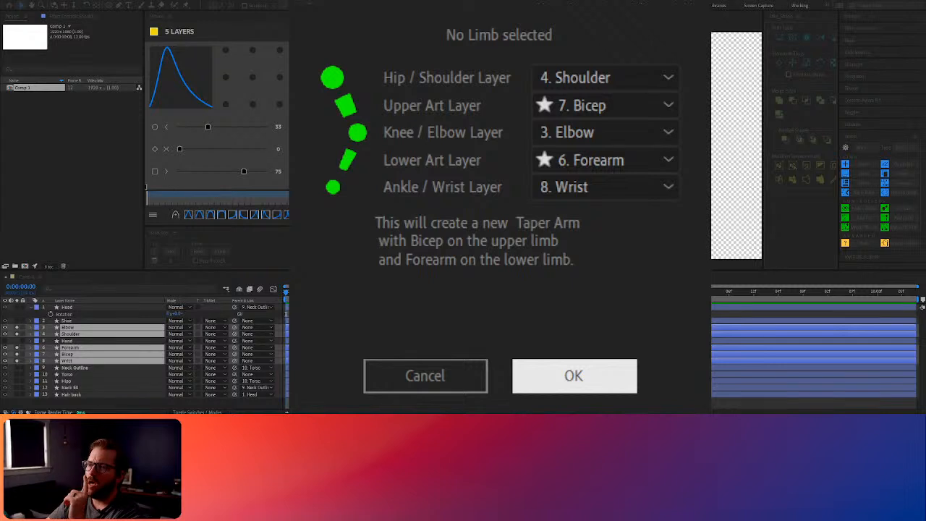
click(595, 385)
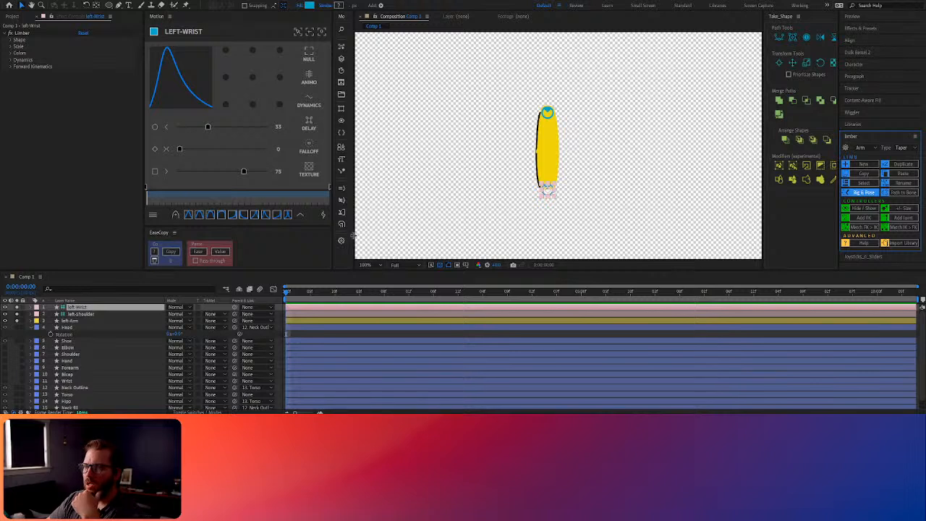
Step: Nudge the left-Wrist controller to test the rig and set the left-Arm layer's label colour to blue
mouse_move(546, 189)
mouse_down()
mouse_move(479, 141)
mouse_move(517, 148)
mouse_move(504, 133)
mouse_move(517, 151)
mouse_move(513, 182)
mouse_move(521, 174)
mouse_move(533, 190)
mouse_move(560, 192)
mouse_move(546, 193)
mouse_up()
scroll(548, 153, up, 2)
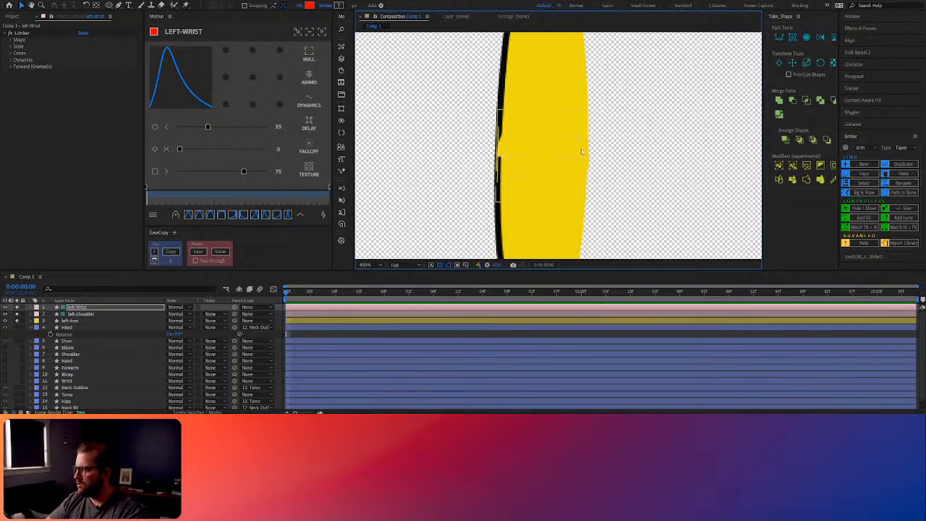
click(530, 169)
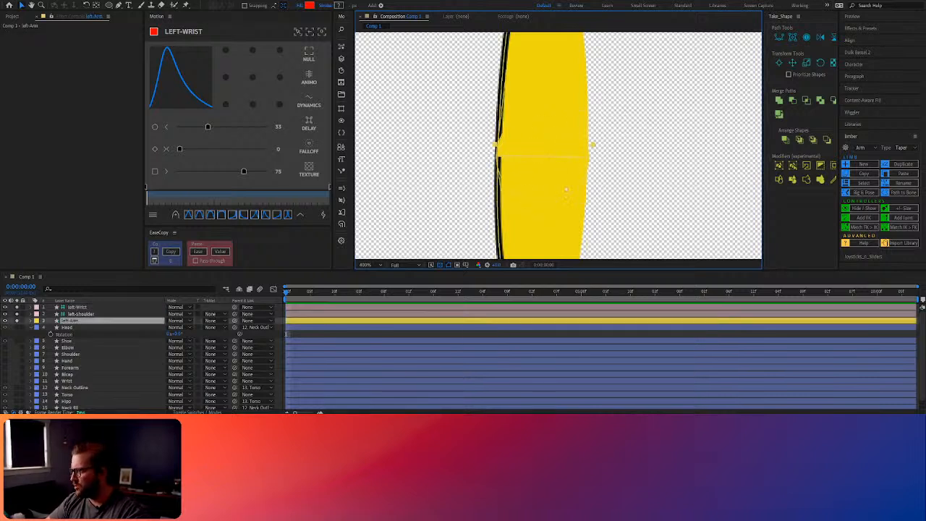
click(37, 321)
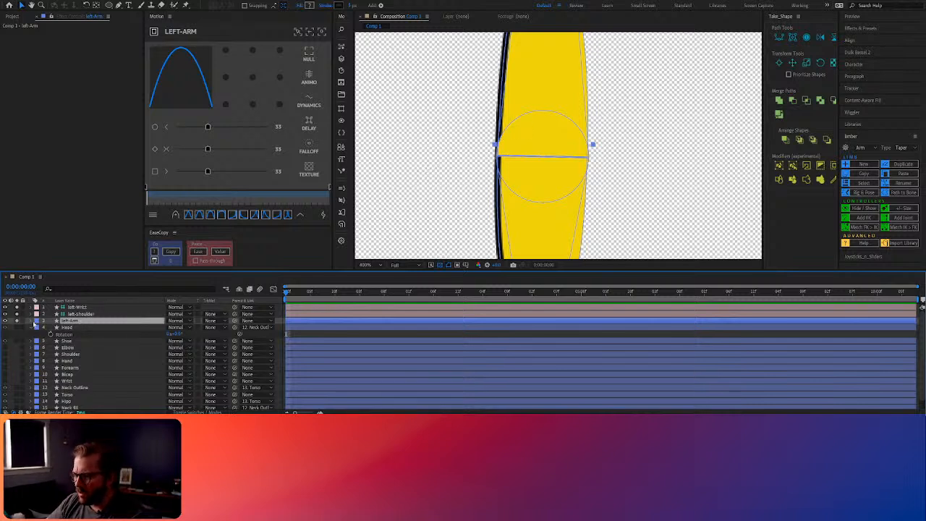
Step: Expand the left-Arm layer's Limb contents and examine the parts inside Lower Group
click(32, 320)
click(41, 328)
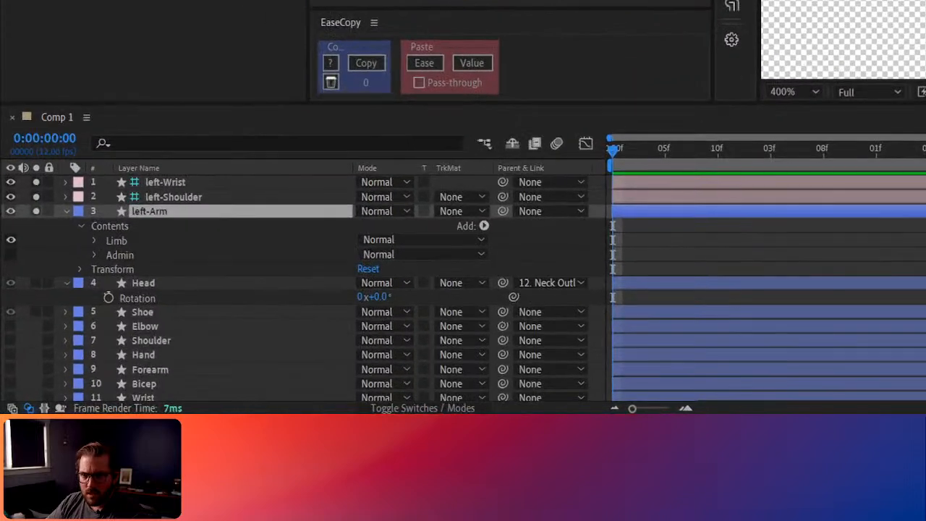
click(94, 240)
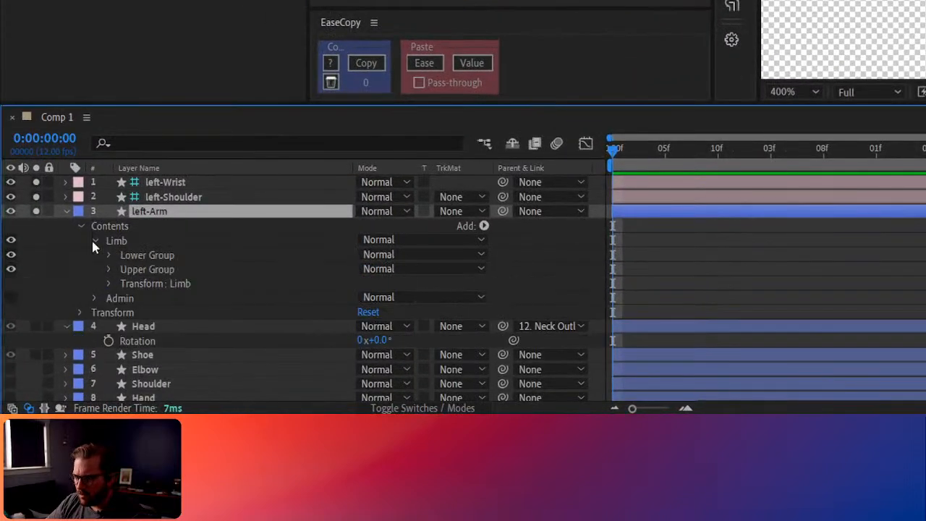
click(123, 257)
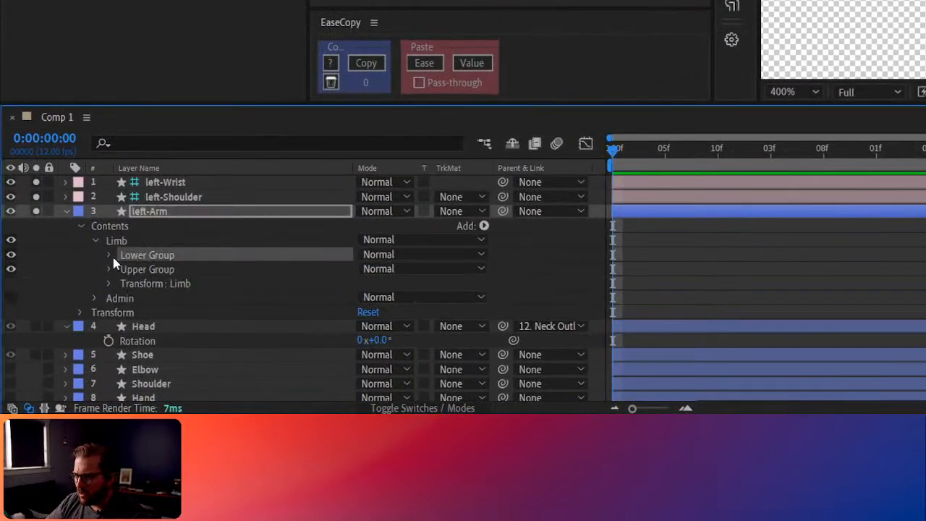
click(109, 254)
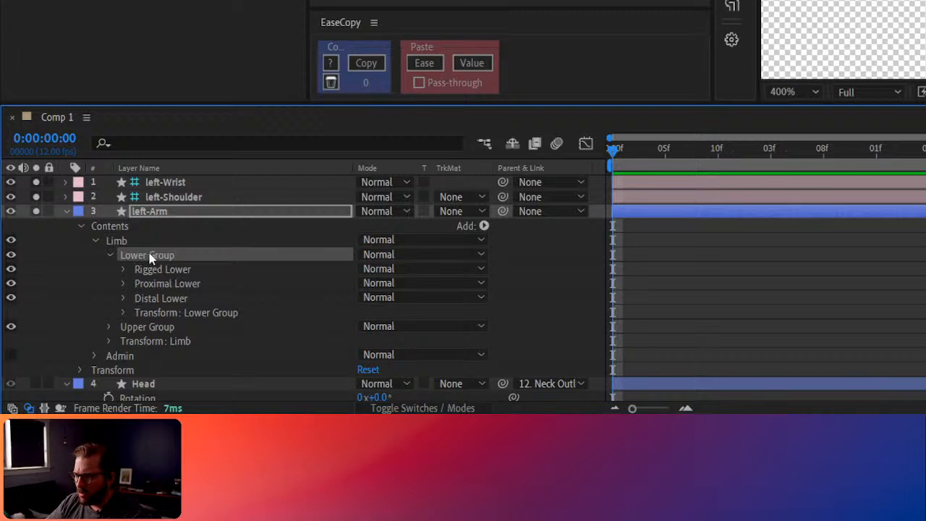
click(110, 254)
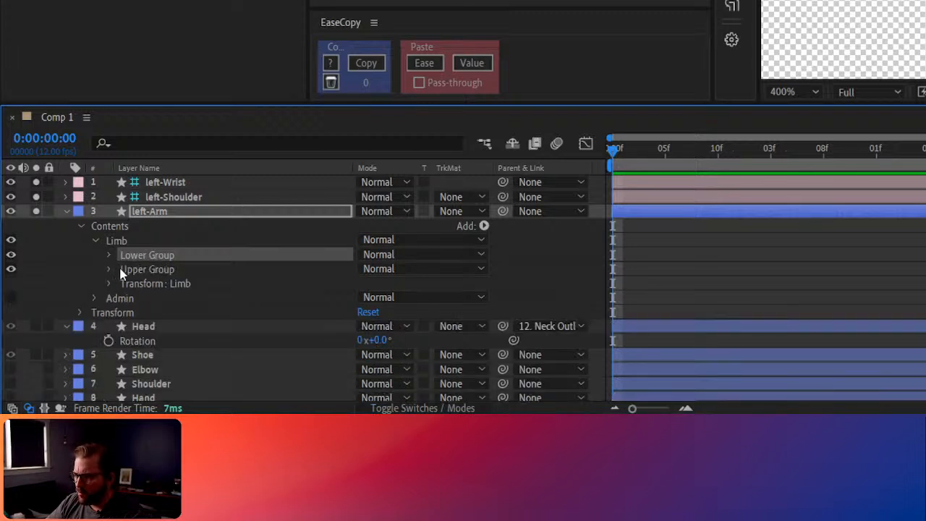
Step: Rename Group 1 as Outline inside the Bicep Group of the left-Arm layer's Rigged Upper
click(122, 270)
click(109, 269)
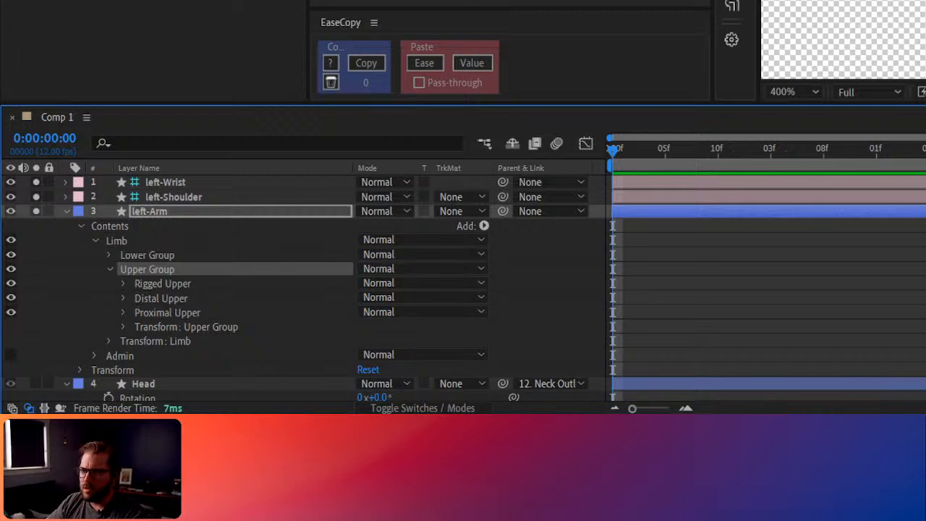
click(137, 284)
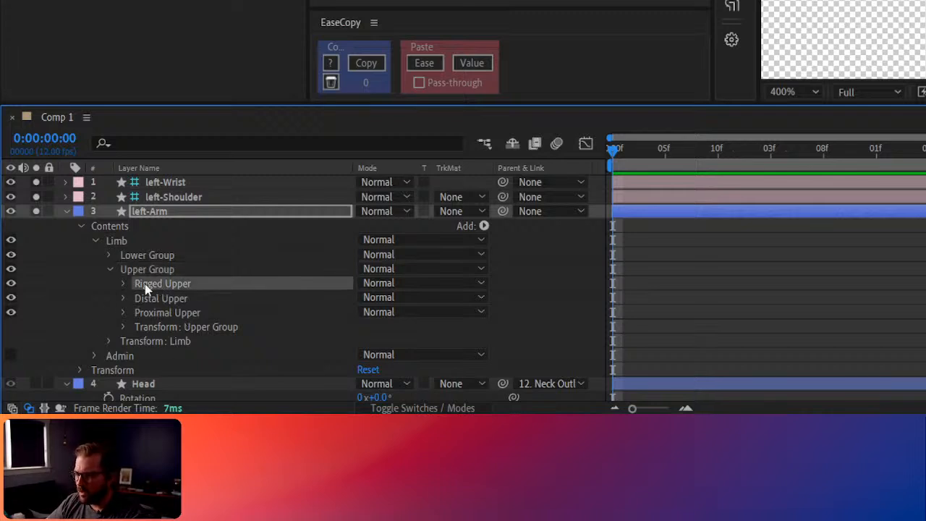
click(123, 283)
click(147, 301)
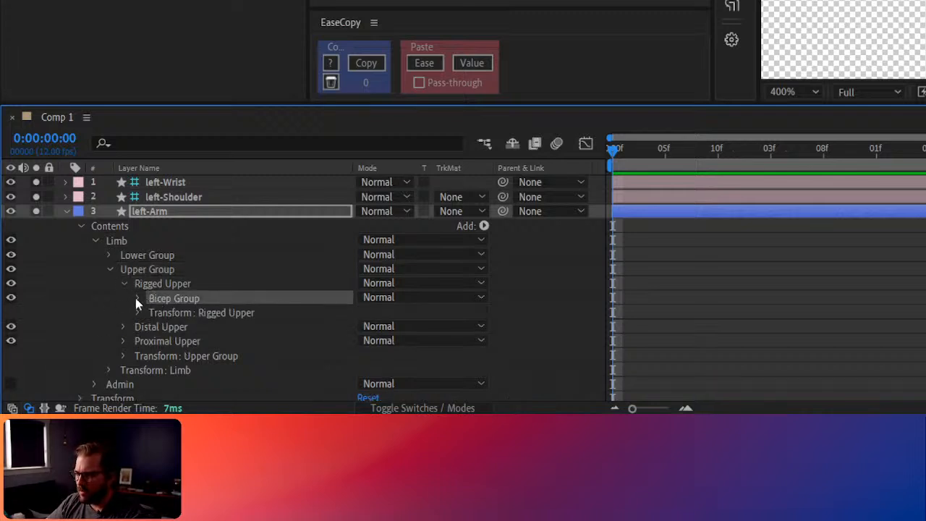
click(138, 299)
click(175, 315)
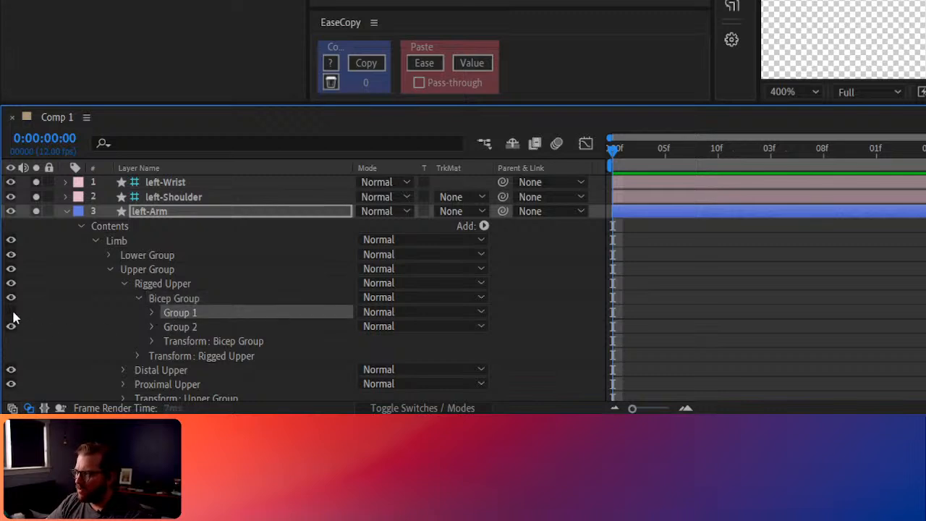
key(Return)
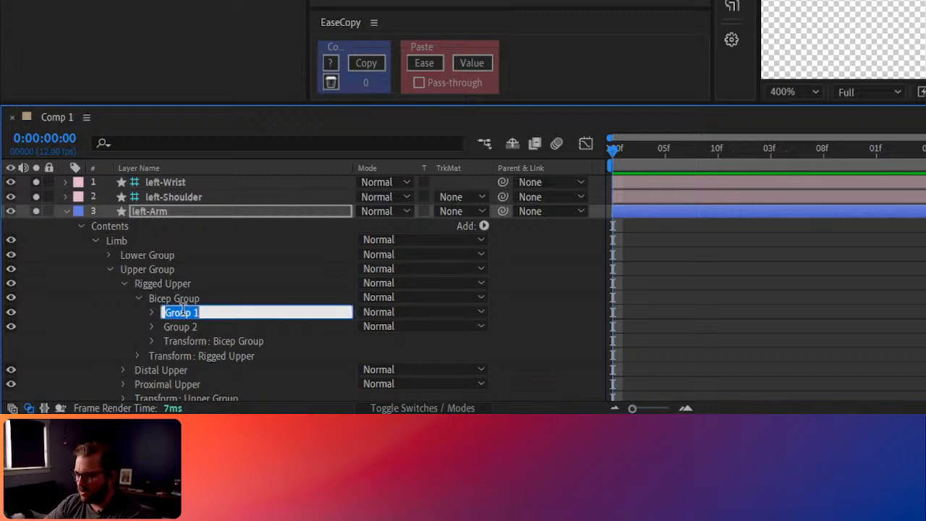
text(Outline)
key(Return)
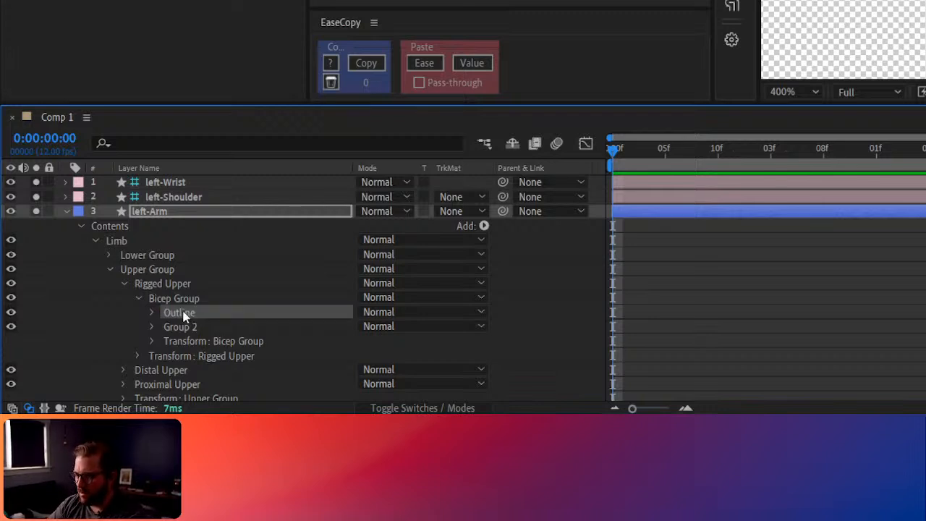
Step: Check the contents of Group 2 inside the Bicep Group and rename it as Fill
click(182, 327)
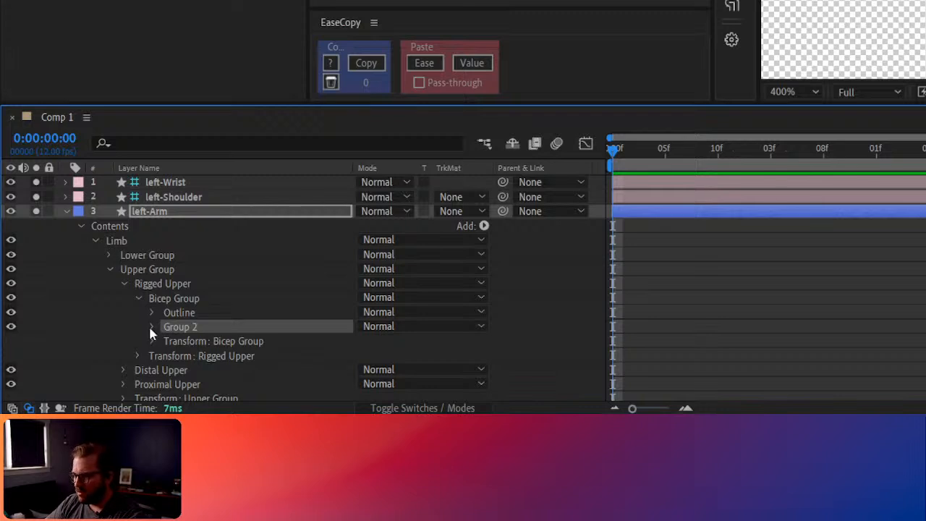
click(152, 327)
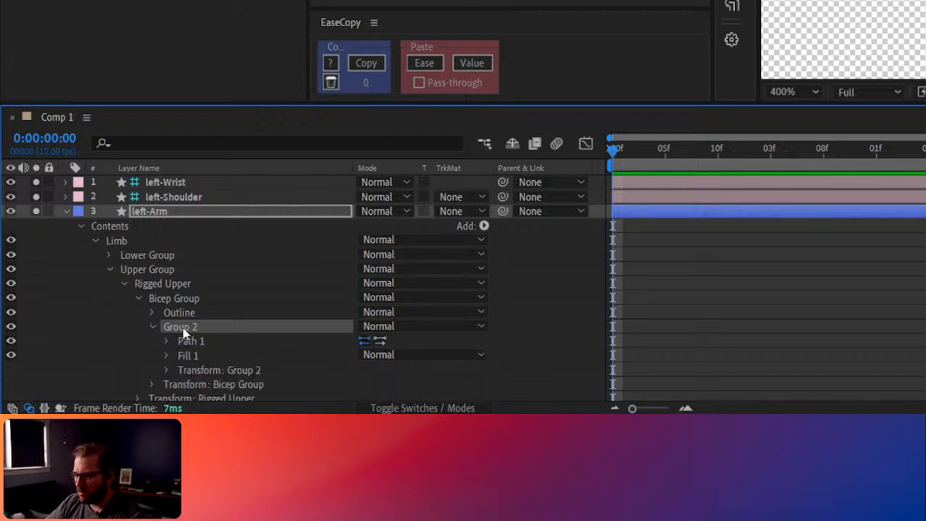
click(190, 342)
click(167, 340)
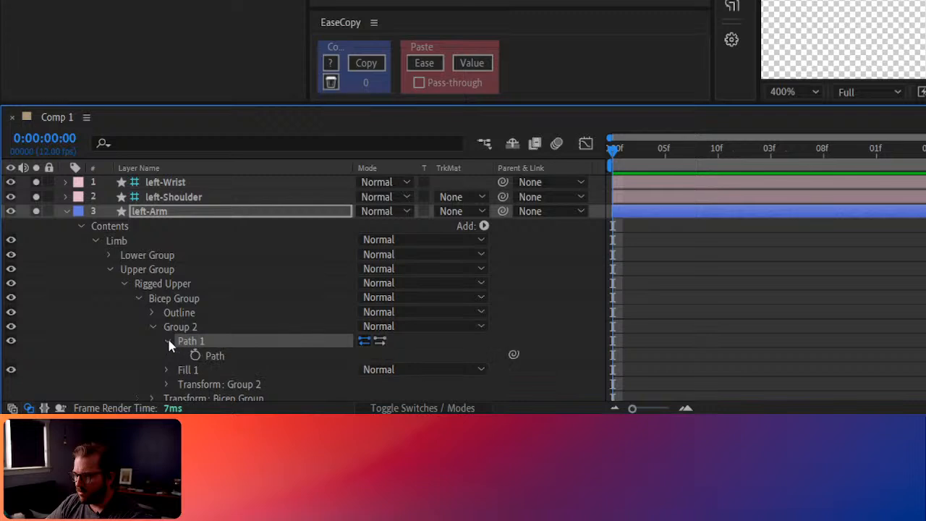
click(167, 340)
click(158, 327)
key(Return)
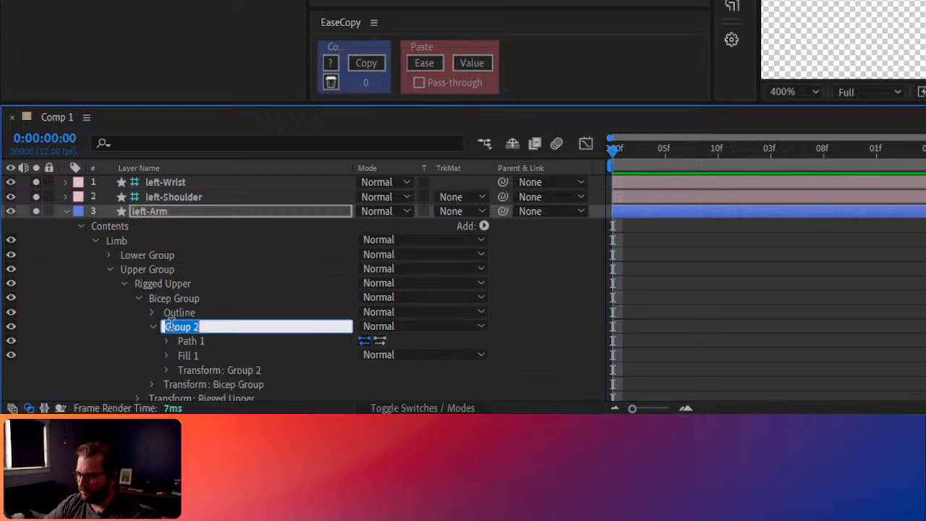
text(Fill)
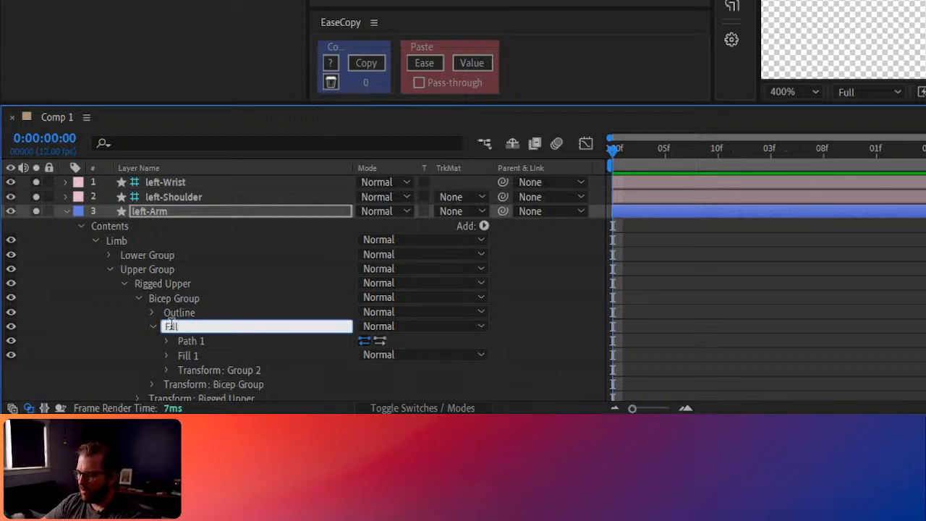
key(Return)
click(150, 326)
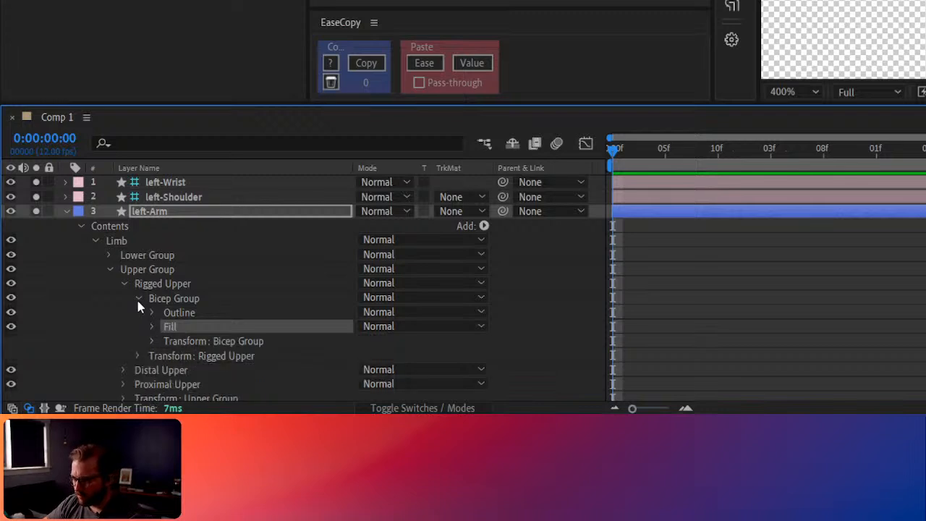
Step: Collapse the Upper Group and move it above the Lower Group in the left-Arm layer's Limb contents
click(137, 298)
click(125, 284)
click(109, 269)
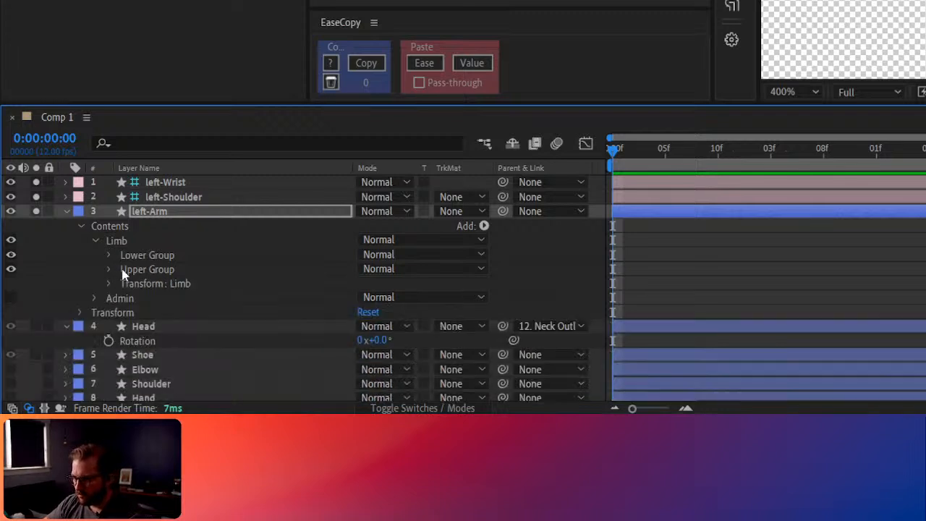
drag(129, 270, 136, 252)
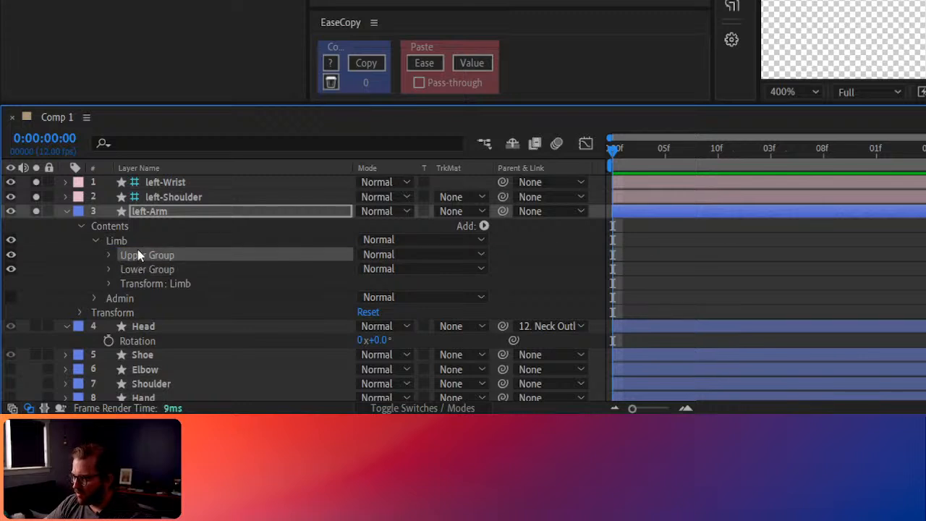
Step: Examine Distal Upper inside the Upper Group, toggling its Taper Path visibility to identify what it draws
click(109, 255)
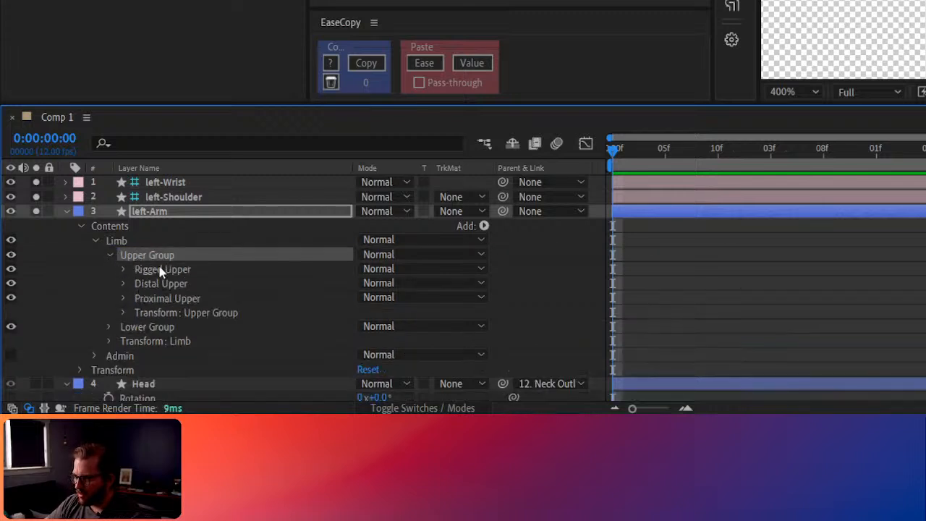
click(159, 284)
click(122, 283)
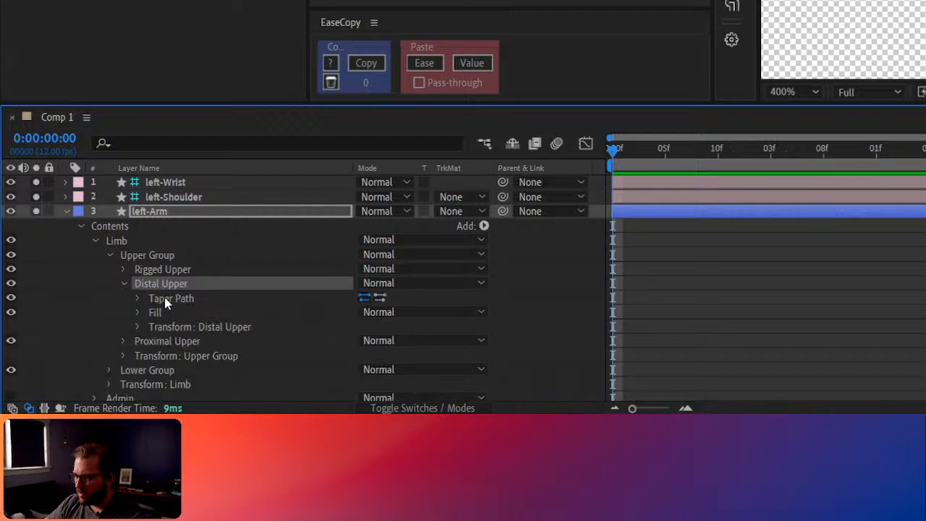
click(11, 298)
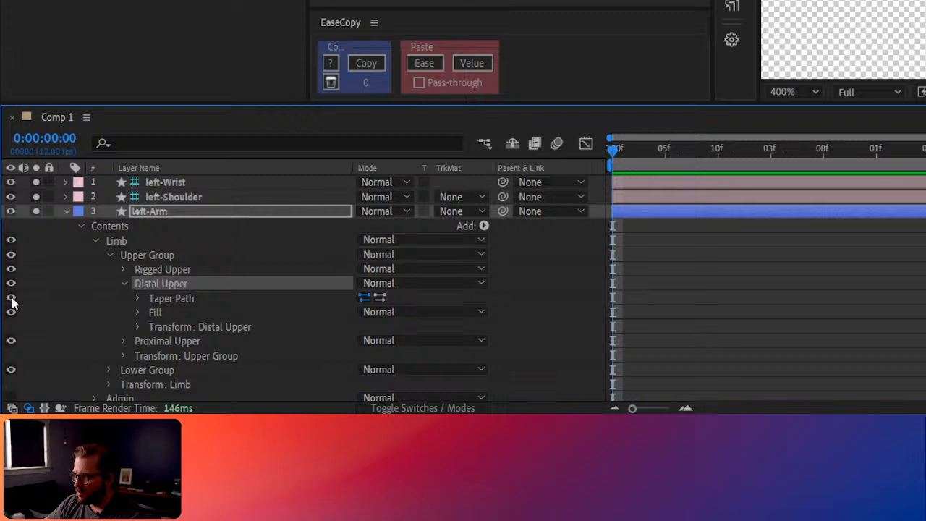
click(123, 285)
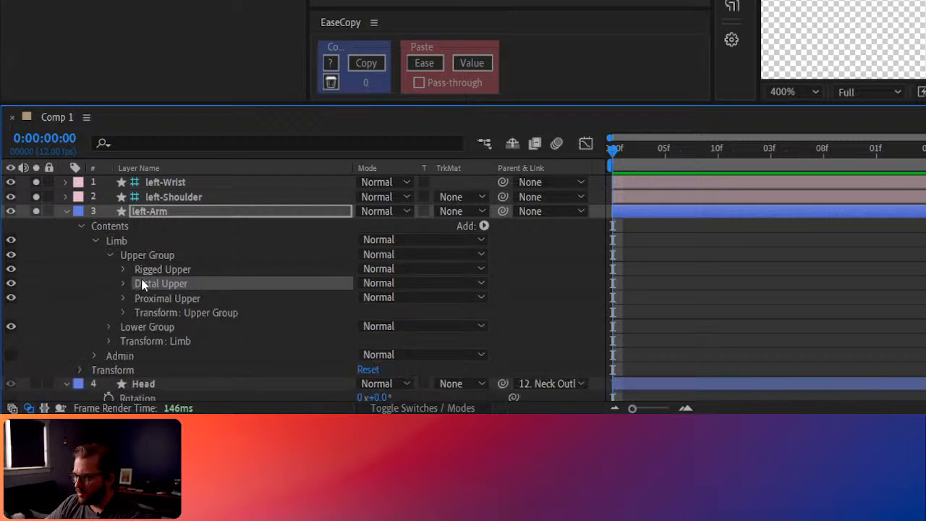
Step: Hide Distal Upper inside the Upper Group of the left-Arm layer's Limb contents
click(152, 269)
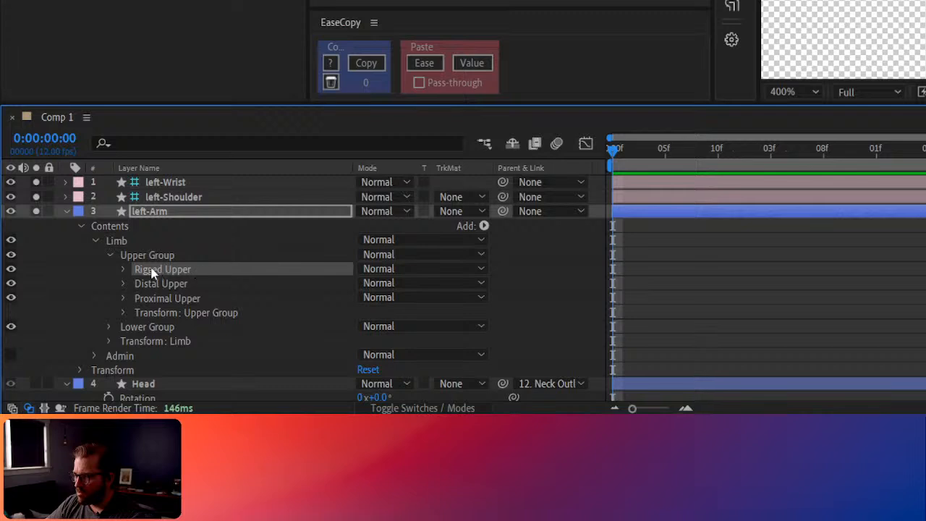
click(141, 284)
click(10, 283)
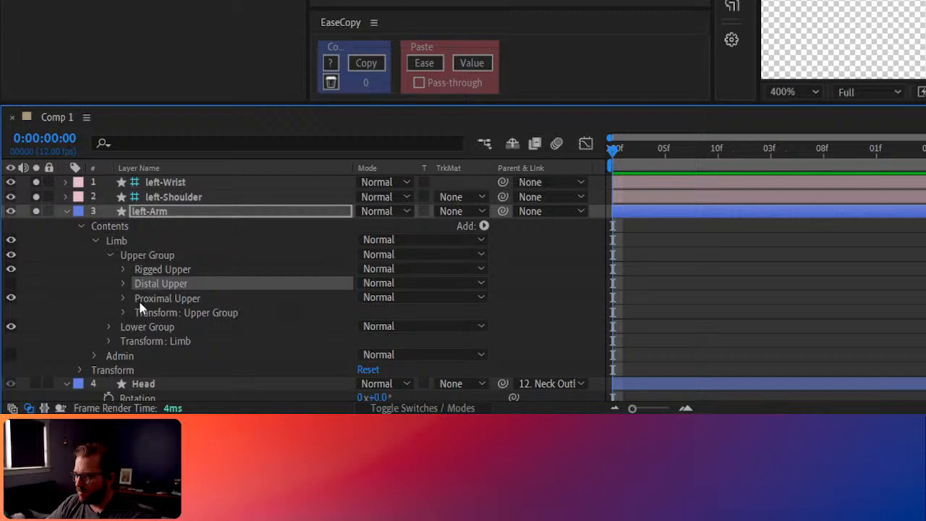
scroll(843, 40, down, 1)
Step: Bend the arm by moving the left-Wrist controller up and inward to test how the elbow draws
click(843, 40)
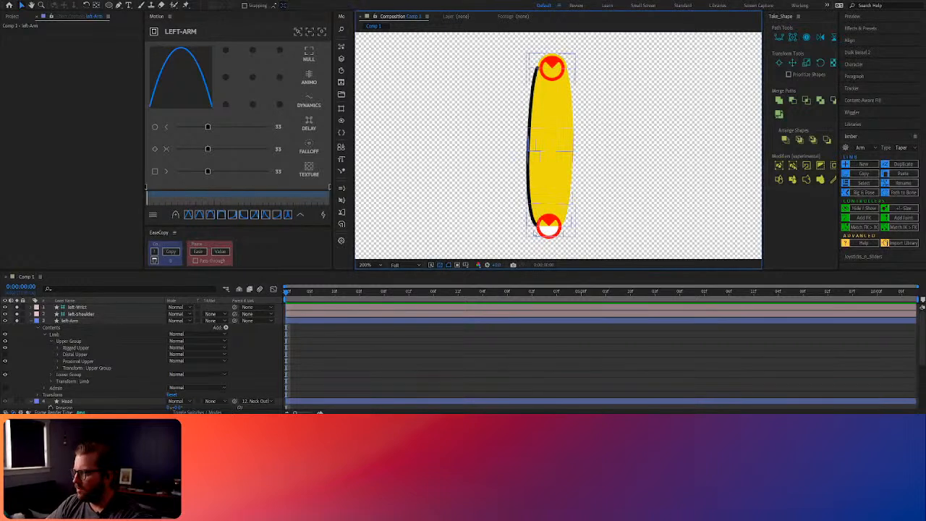
click(547, 150)
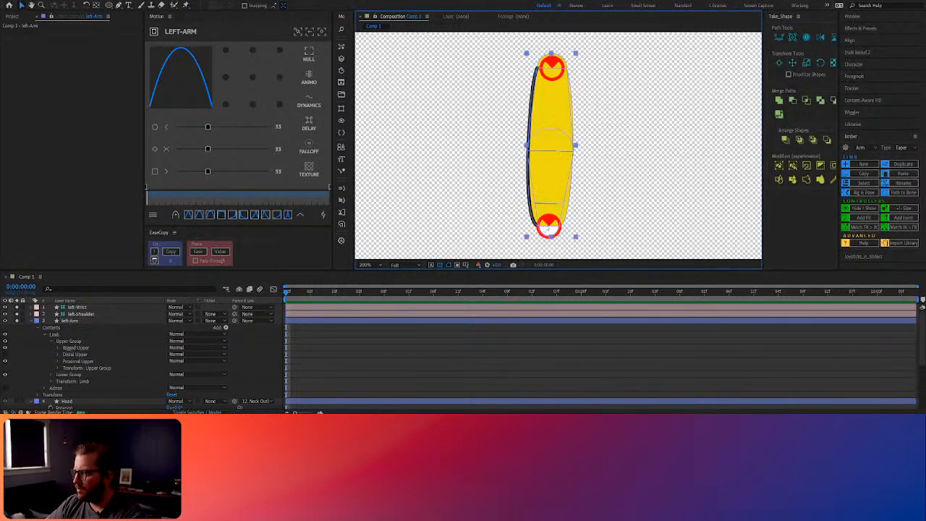
click(84, 308)
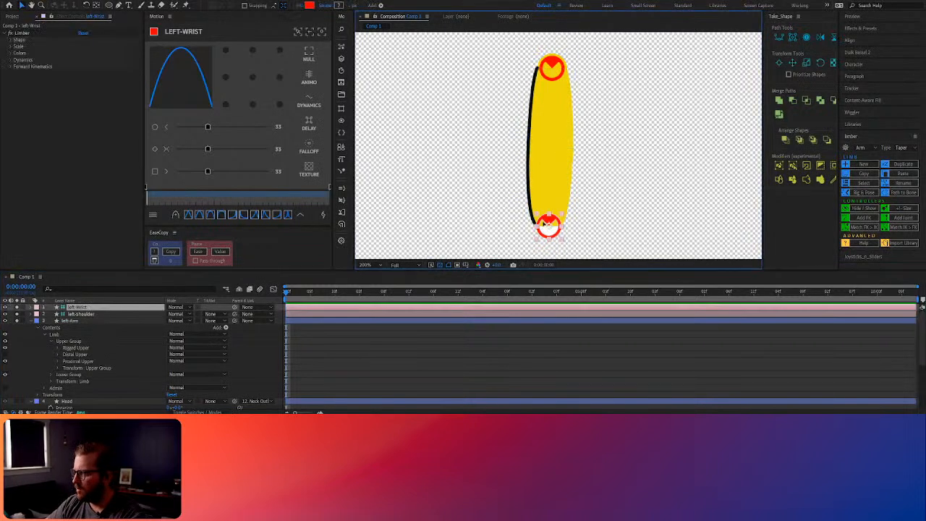
drag(548, 226, 502, 181)
Step: Collapse the Upper Group and move it below the Lower Group in the left-Arm layer's Limb contents
click(77, 348)
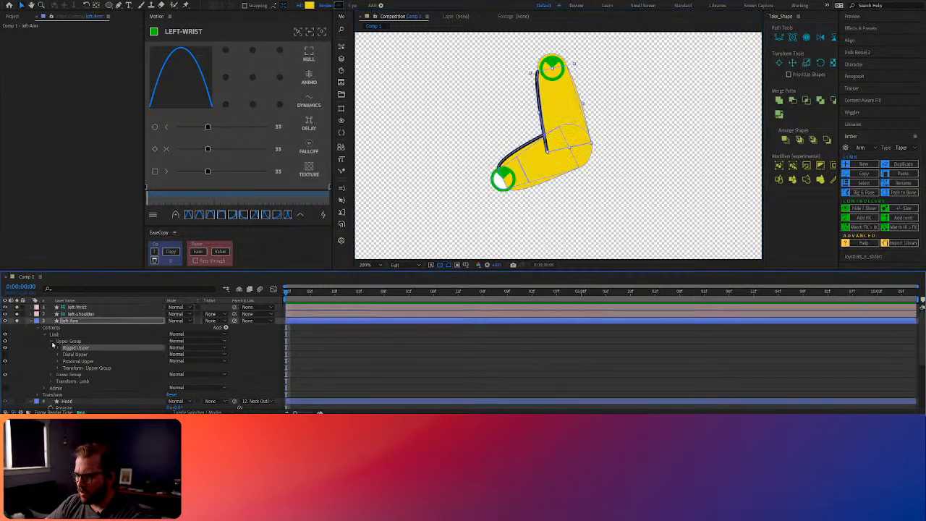
click(51, 341)
click(65, 341)
drag(64, 352, 65, 354)
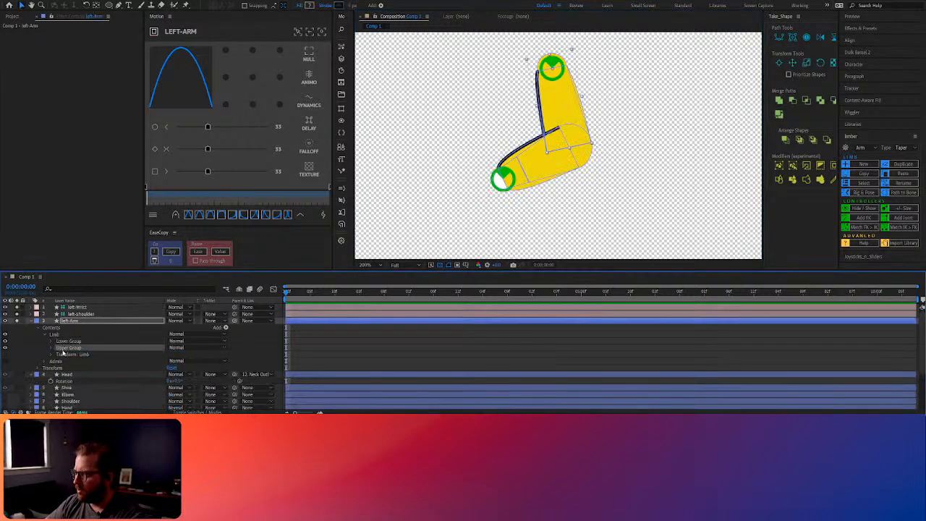
Step: Straighten the arm by moving the left-Wrist controller back below the shoulder
click(504, 179)
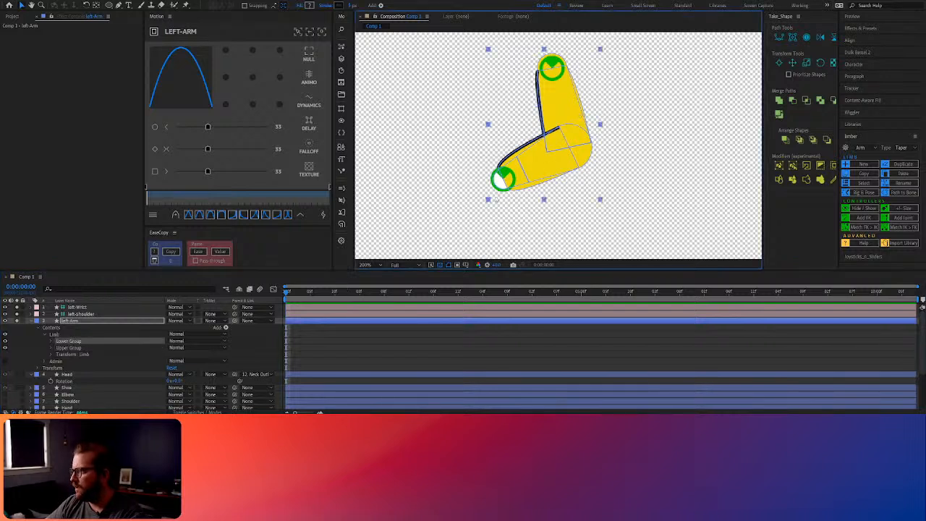
click(586, 214)
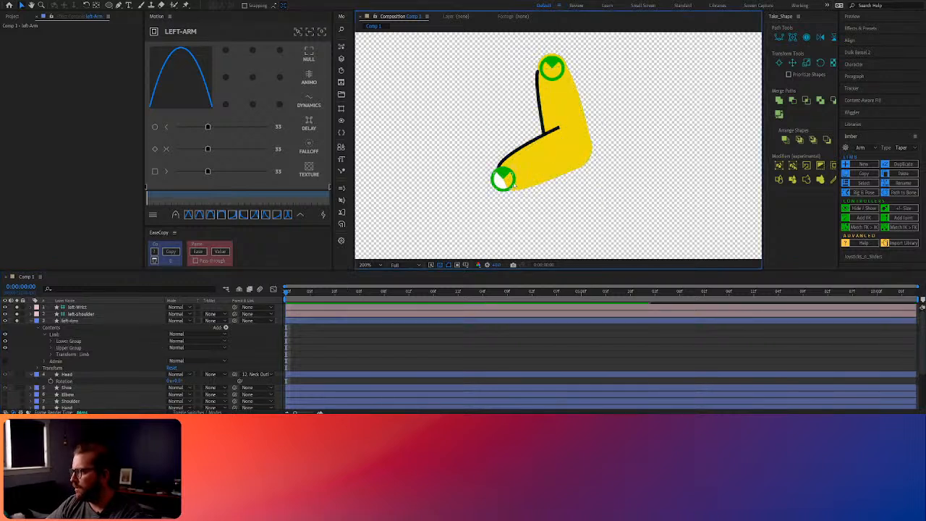
click(505, 182)
drag(515, 191, 561, 227)
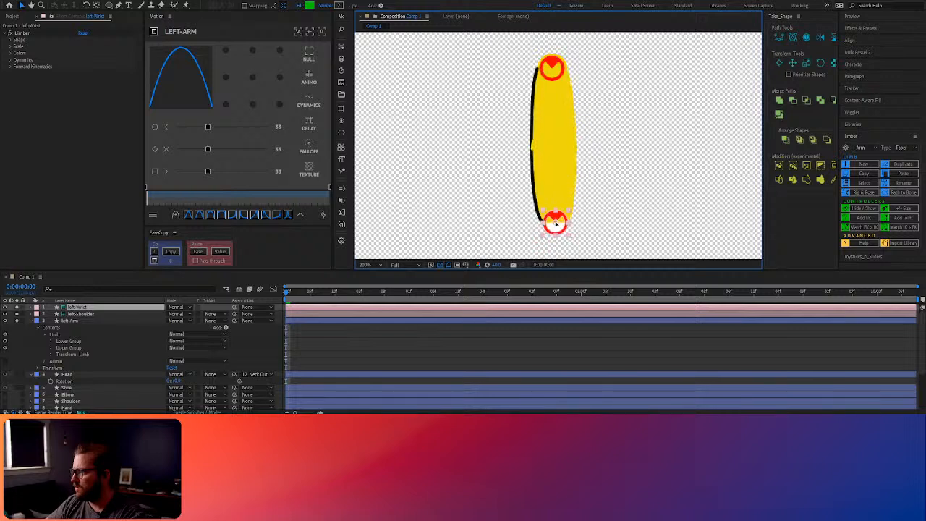
Step: Hide the Upper Group and expand the Lower Group to inspect the forearm shapes on their own
click(65, 347)
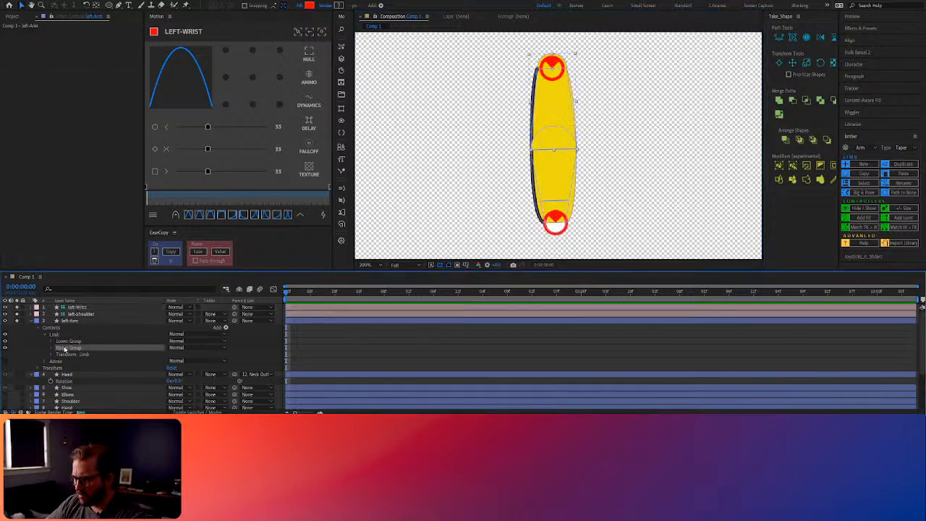
click(4, 347)
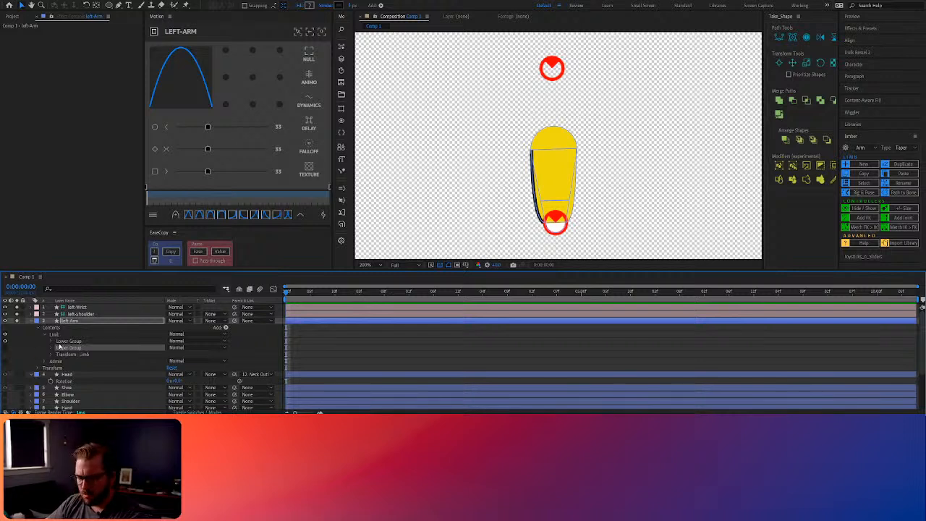
click(61, 342)
click(52, 343)
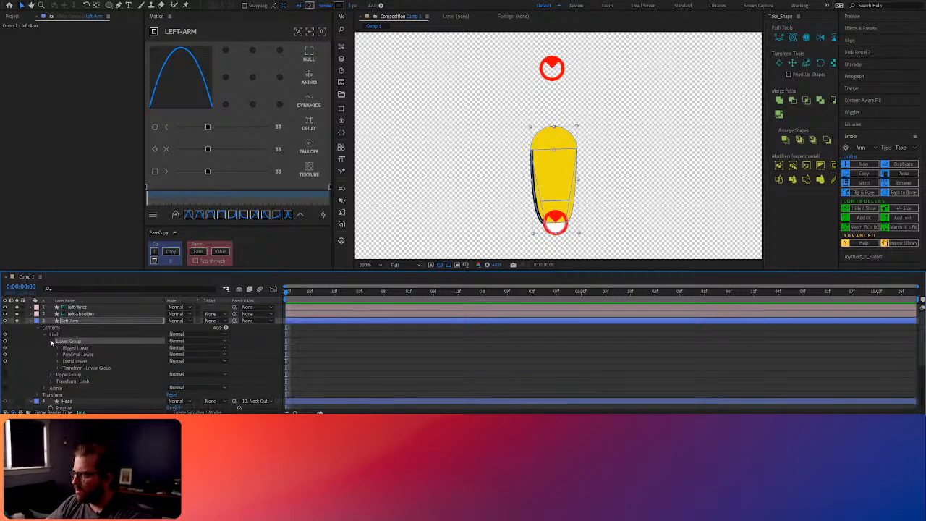
Step: Examine Rigged Lower, Proximal Lower and Distal Lower inside the Lower Group, toggling Distal Lower's visibility to identify what it draws
click(77, 353)
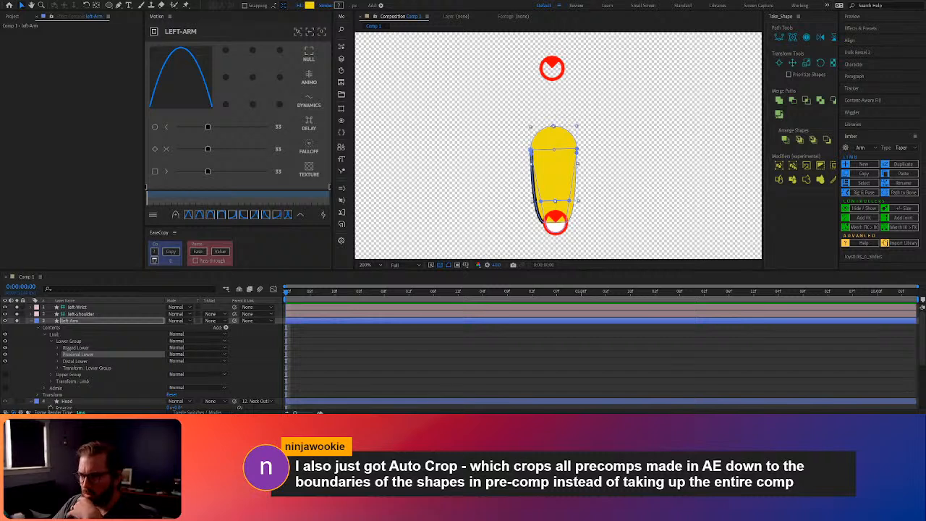
click(85, 348)
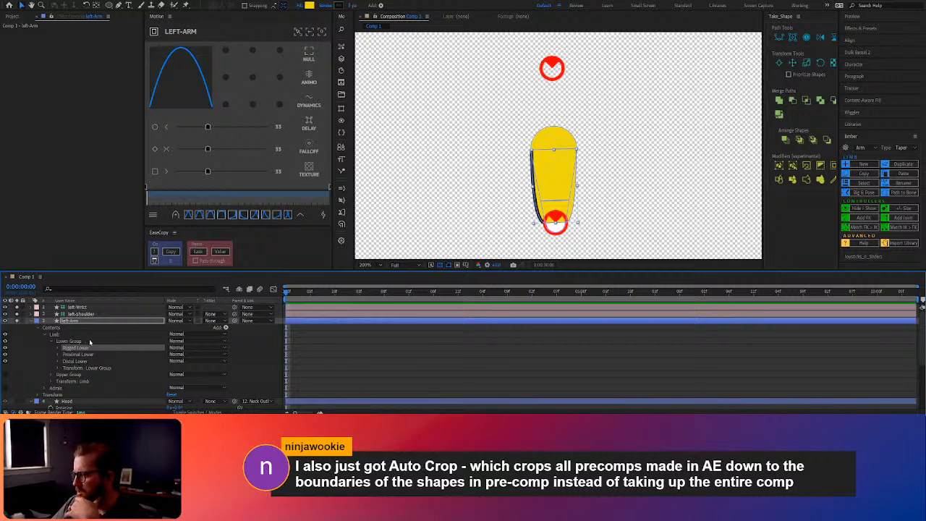
click(73, 352)
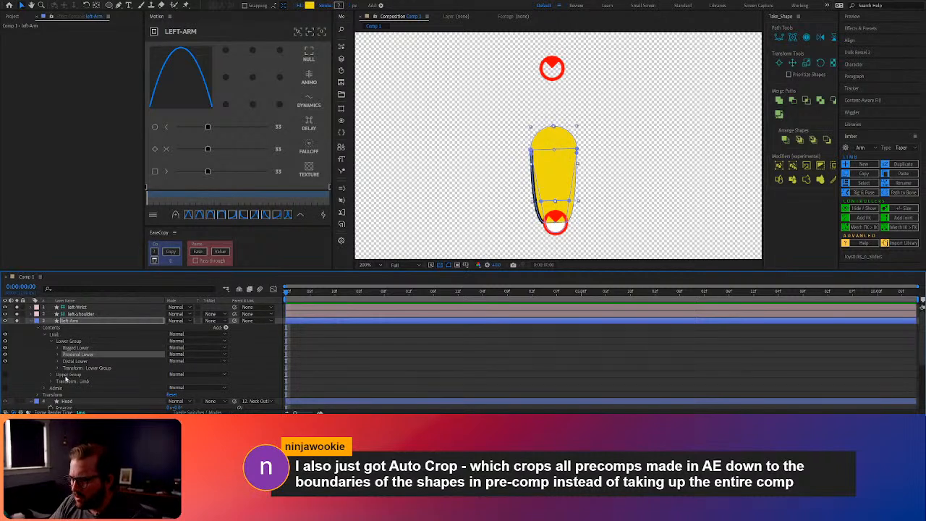
click(54, 374)
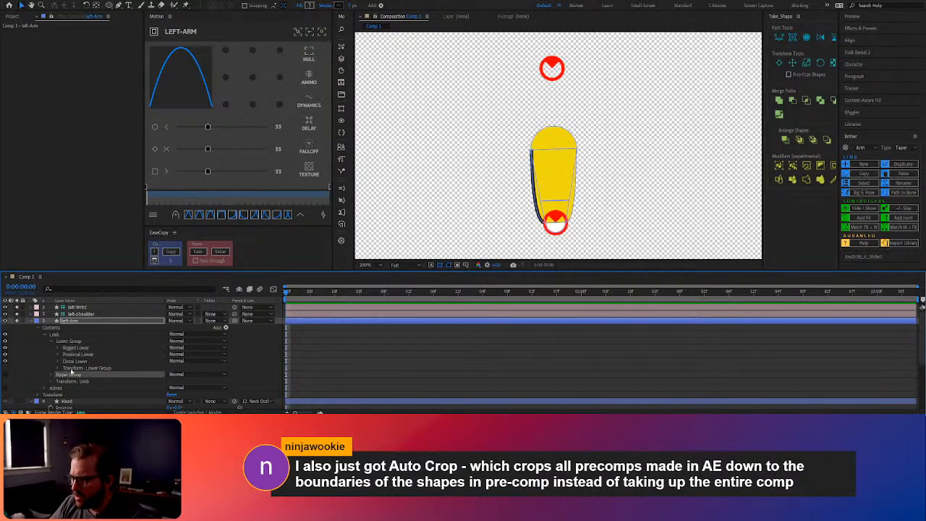
click(66, 362)
click(5, 361)
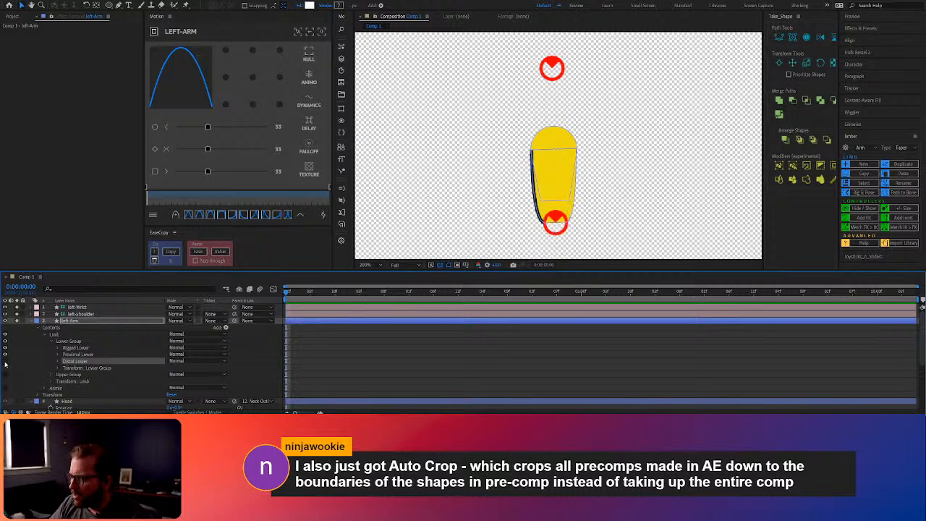
click(5, 360)
Step: Hide Proximal Lower in the Lower Group and make the Upper Group visible again
click(5, 355)
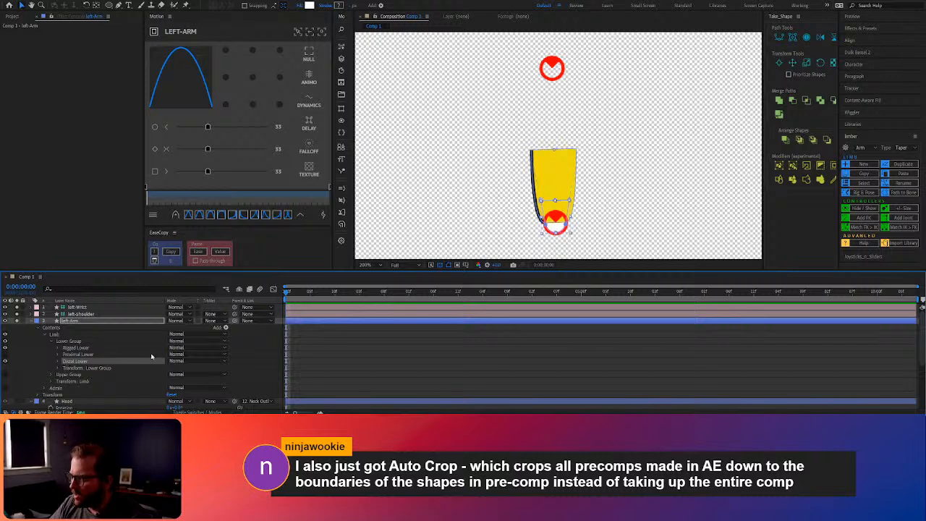
click(74, 375)
click(5, 375)
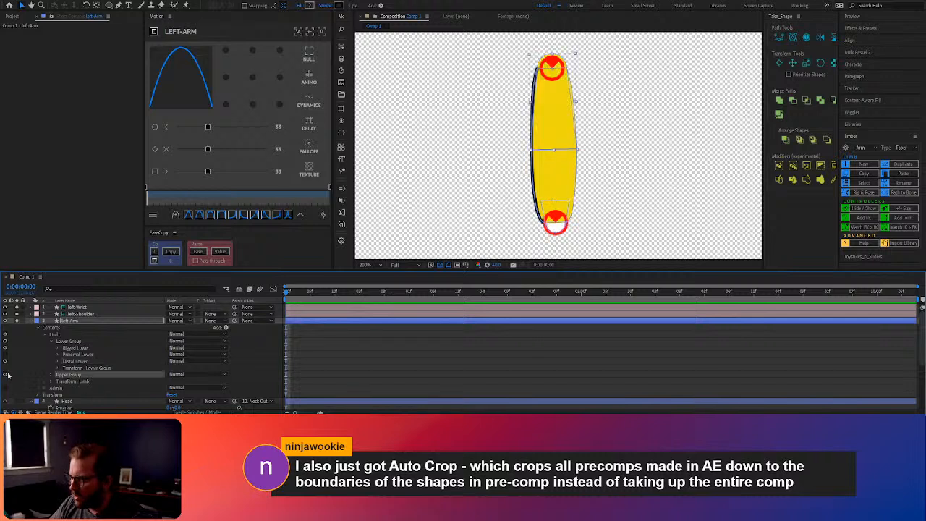
Step: Test the elbow by bending the arm with the left-Wrist controller, and undo the move
click(554, 222)
drag(554, 222, 524, 208)
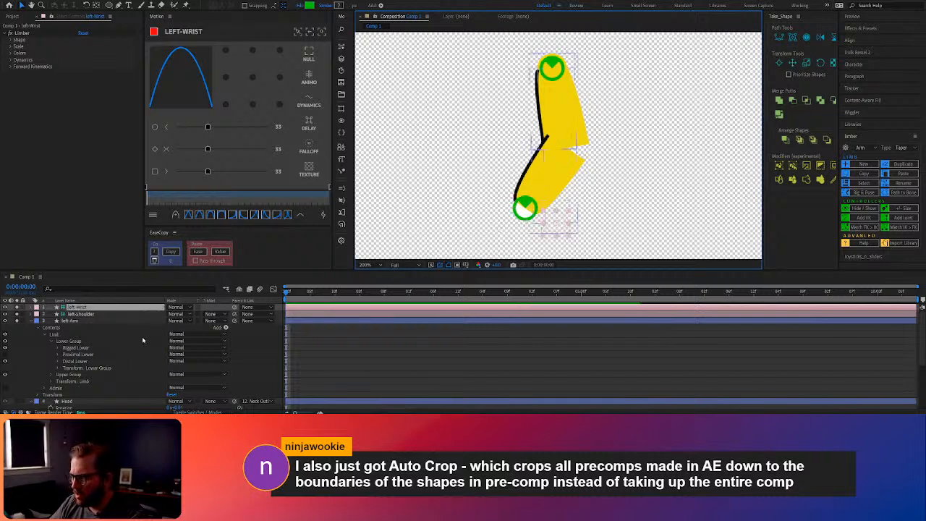
key(ctrl+z)
Step: Show Proximal Lower again and hide Distal Lower and Rigged Lower in the Lower Group
click(70, 361)
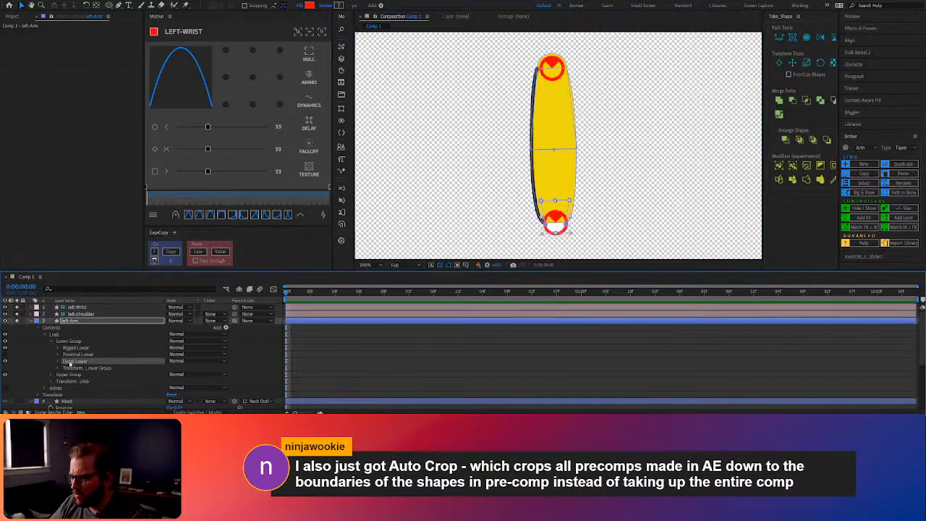
click(5, 354)
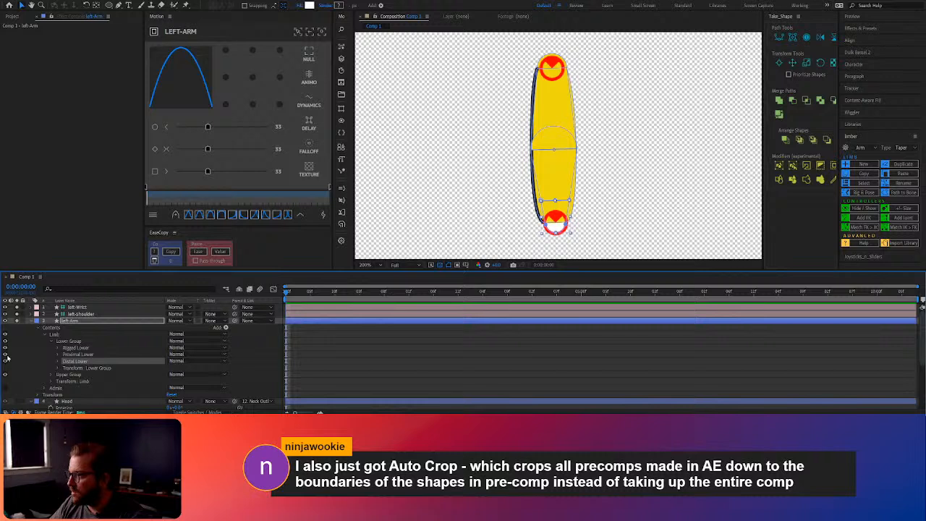
click(5, 360)
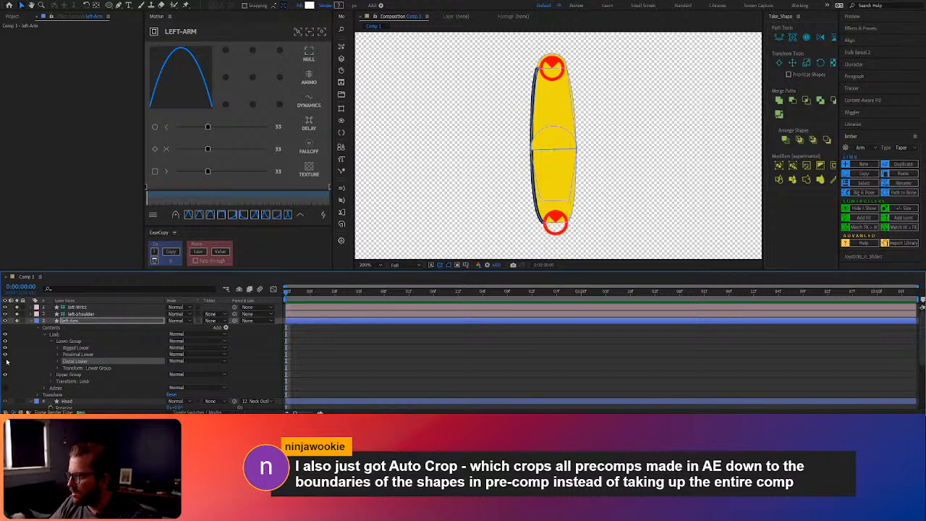
click(6, 348)
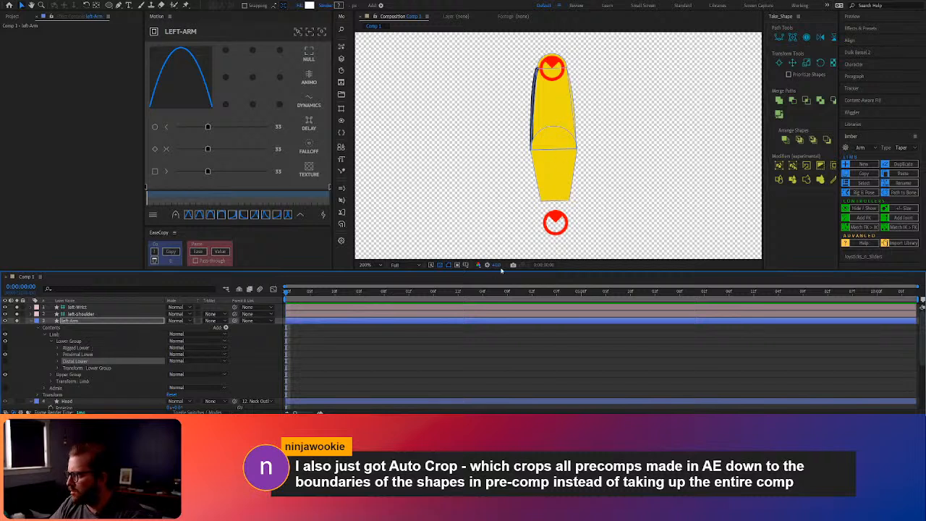
Step: Expand the Upper Group and turn Distal Upper's visibility back on
click(52, 375)
click(62, 382)
click(72, 387)
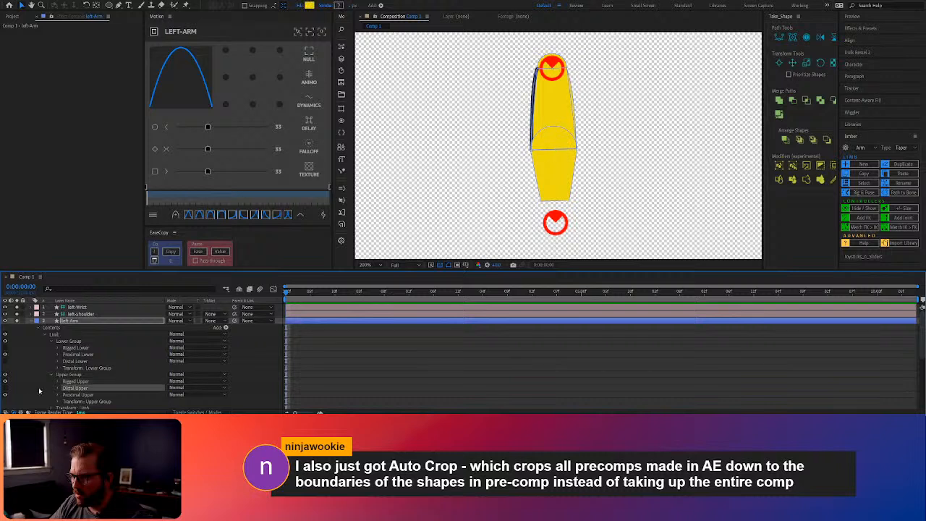
Step: Hide Proximal Lower and turn Rigged Lower's visibility back on in the Lower Group
click(70, 368)
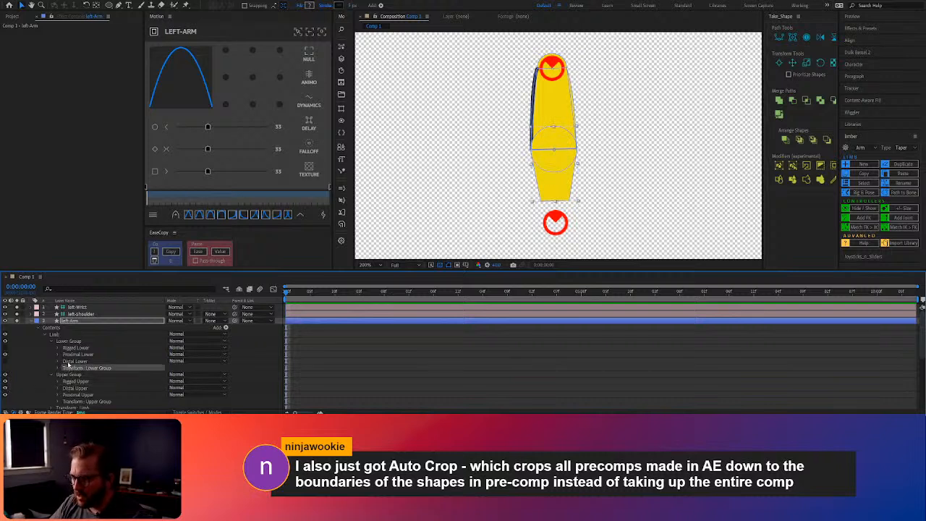
click(4, 355)
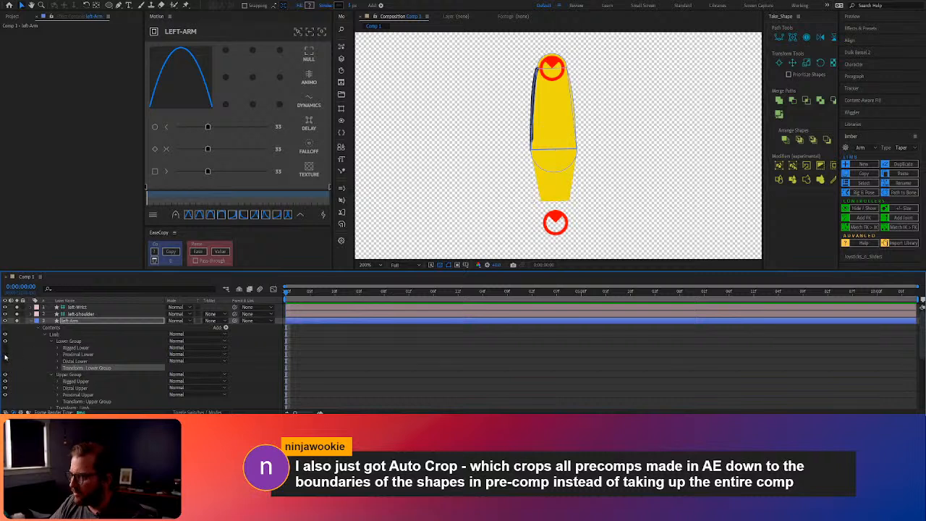
click(4, 348)
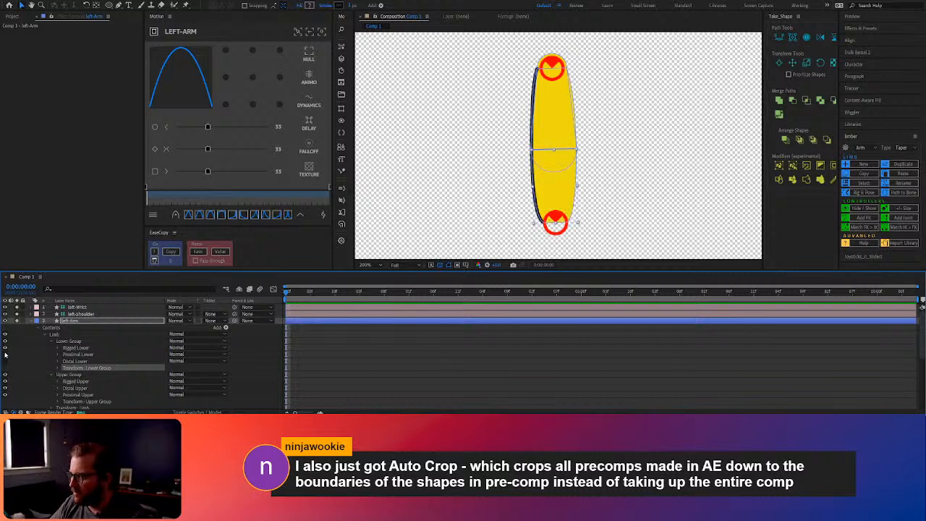
Step: Bend the arm at the elbow by moving the left-Wrist controller up and inward, with Distal Upper filling the joint
click(561, 223)
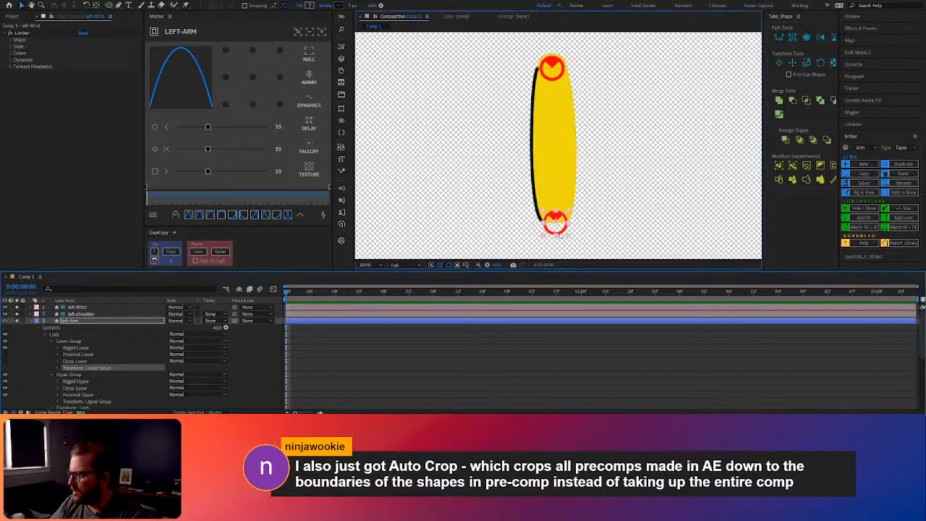
drag(561, 223, 526, 168)
Step: Expand Rigged Lower and its Forearm Group, and select Group 1, Group 2 and Group 3 in turn to identify their shapes
click(72, 348)
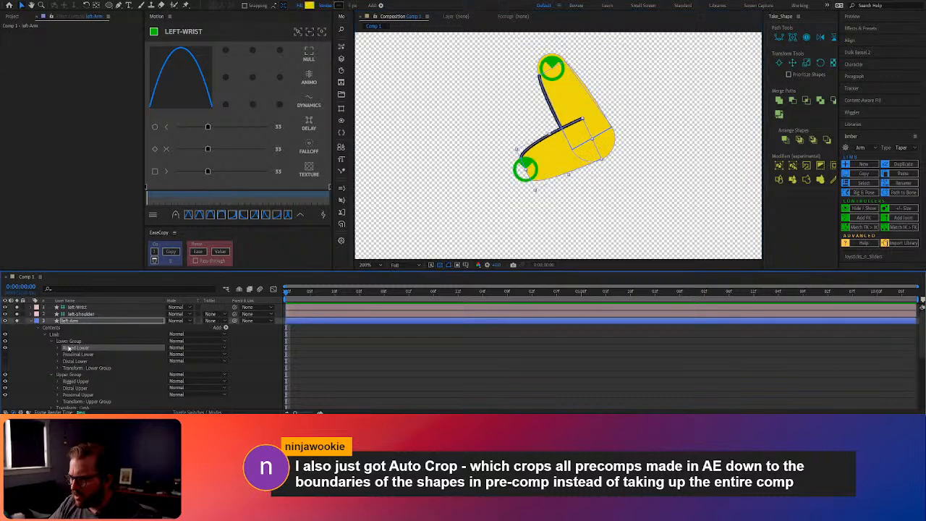
click(58, 348)
click(66, 354)
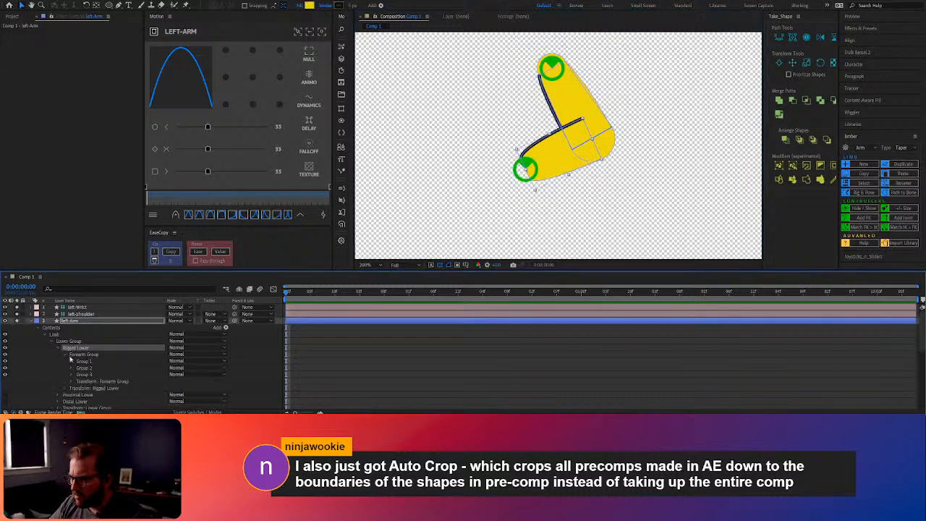
click(85, 362)
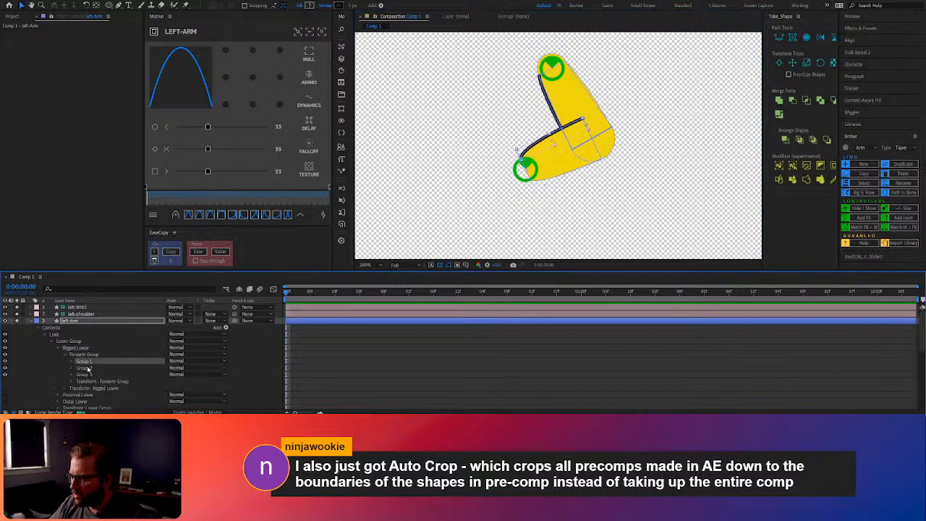
click(84, 368)
click(85, 374)
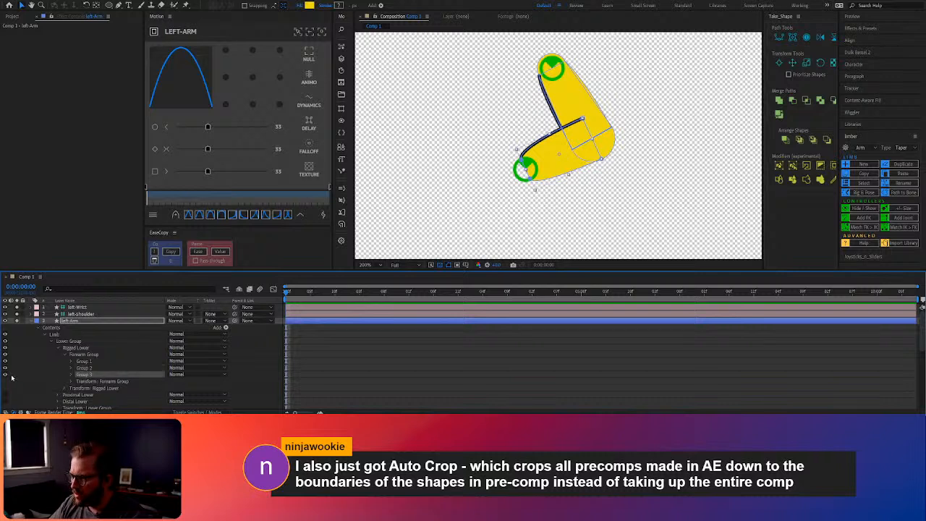
Step: Delete Group 3 from the Forearm Group and turn Group 2's visibility back on
click(5, 373)
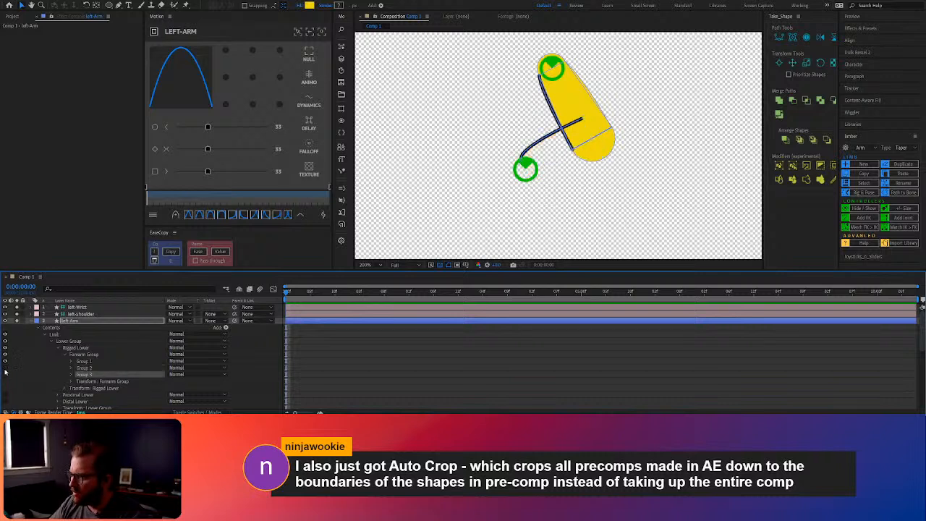
click(86, 374)
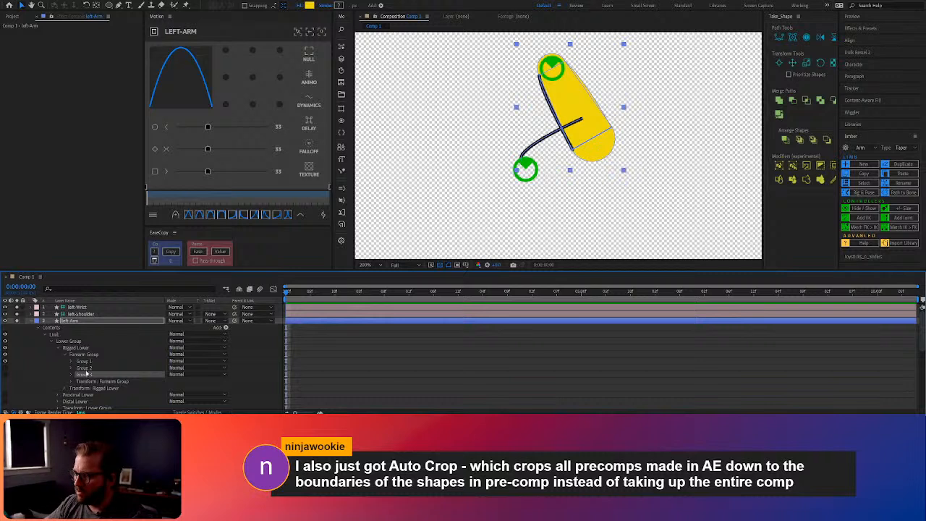
key(Delete)
click(85, 367)
click(5, 367)
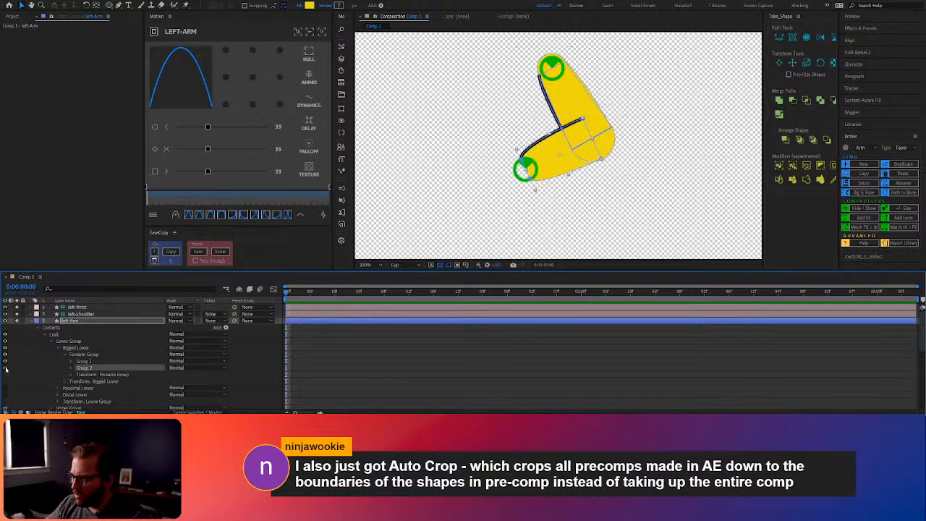
click(6, 368)
click(85, 361)
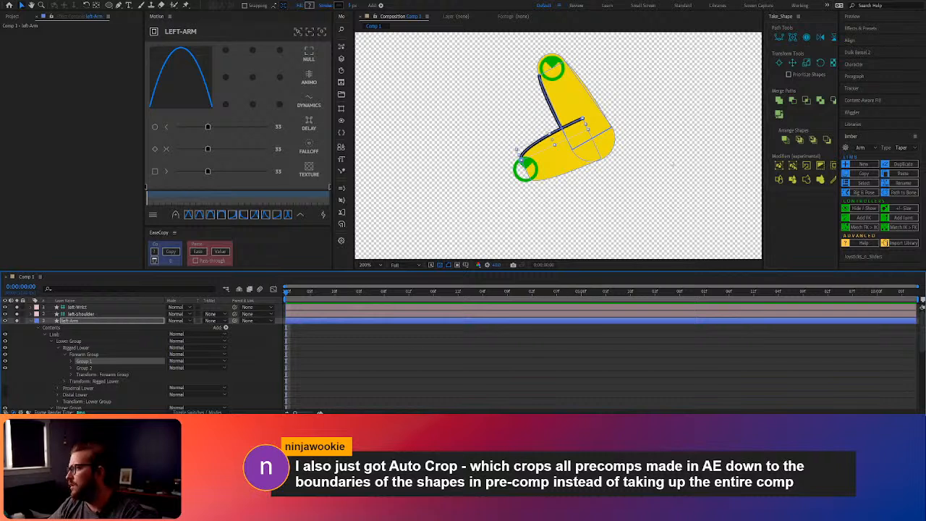
Step: Test the elbow bend by swinging the left-Wrist controller outward and upward, then back down below the shoulder
drag(518, 150, 546, 189)
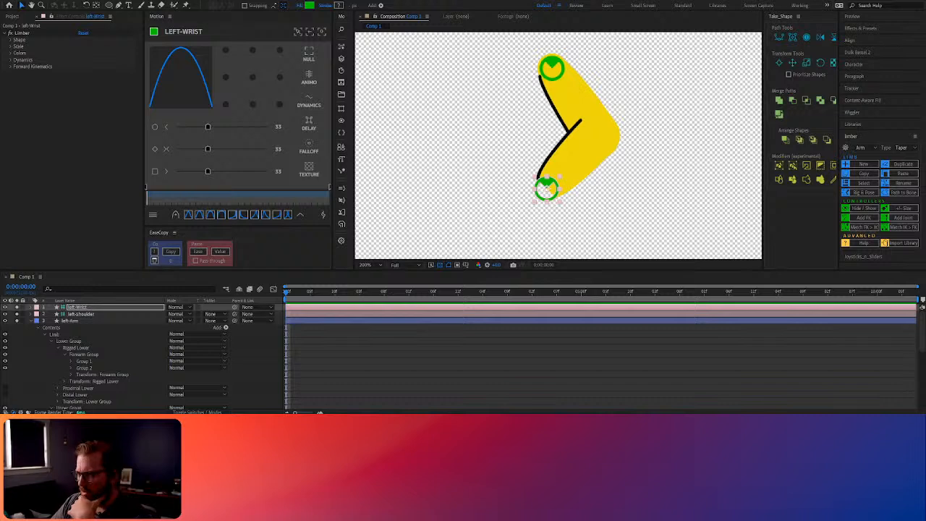
drag(546, 190, 498, 161)
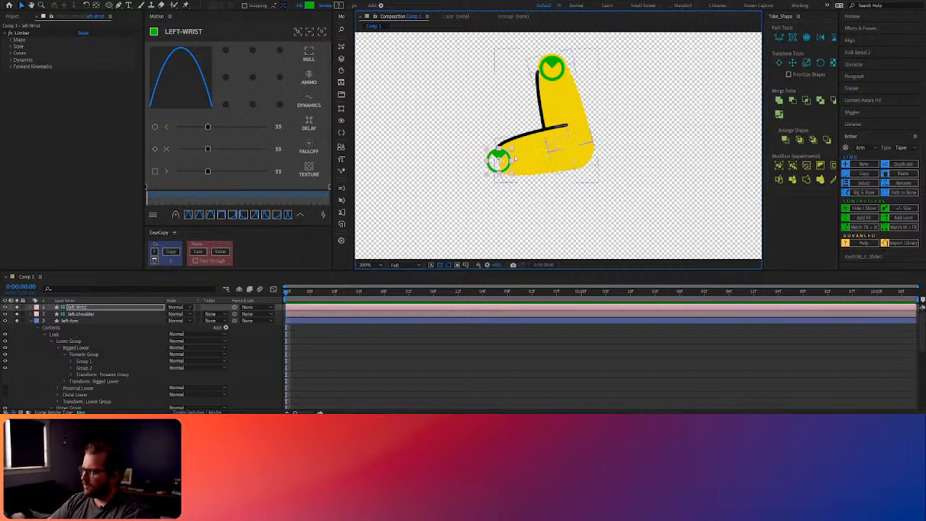
drag(498, 161, 495, 149)
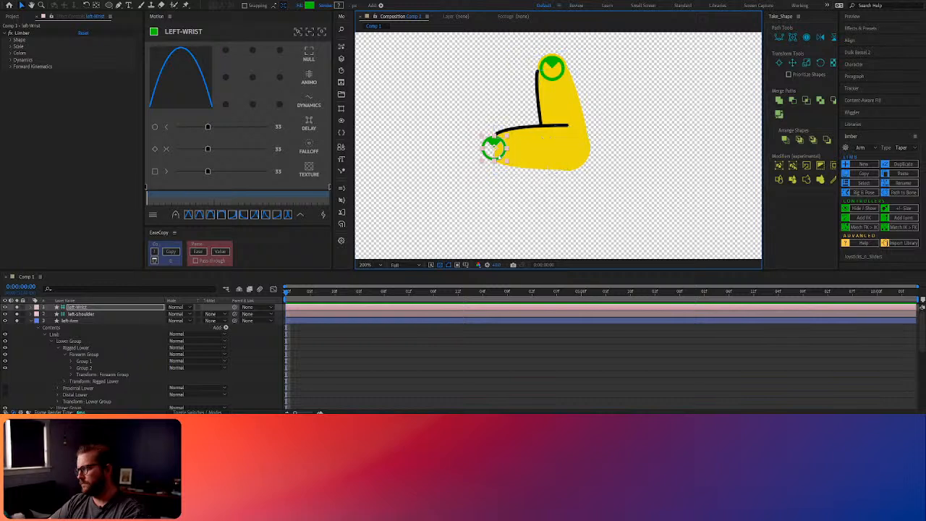
drag(493, 151, 552, 207)
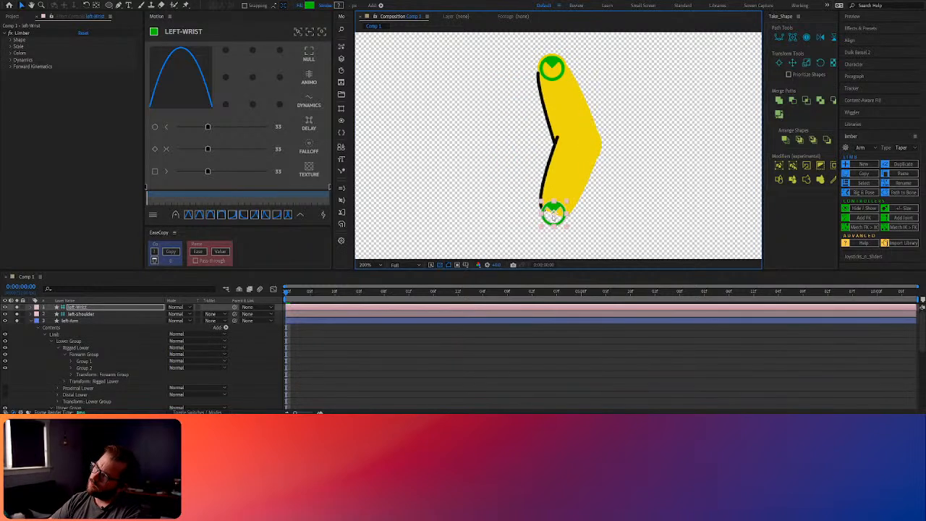
Step: Collapse and unsolo the arm layers to show the character, and move both arm controllers together to place the arm at the torso's shoulder
key(comma)
key(comma)
key(comma)
key(period)
key(period)
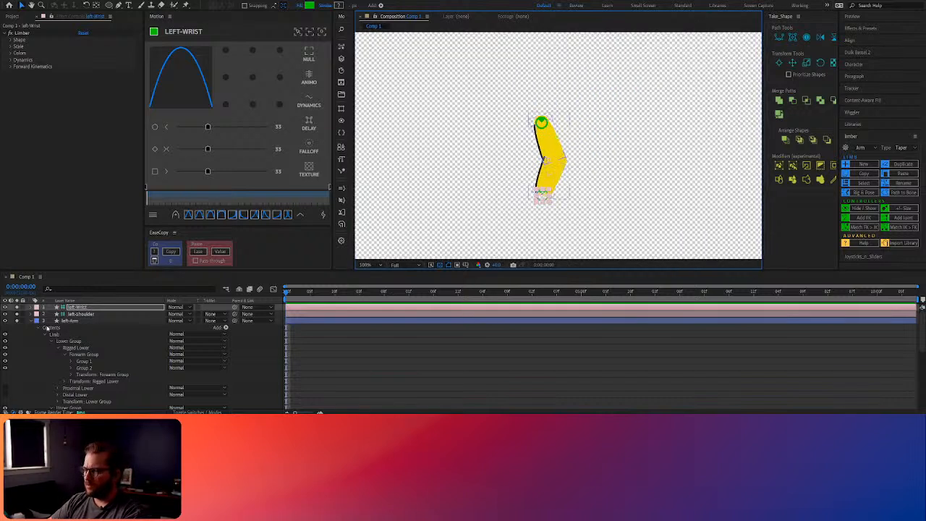
click(32, 322)
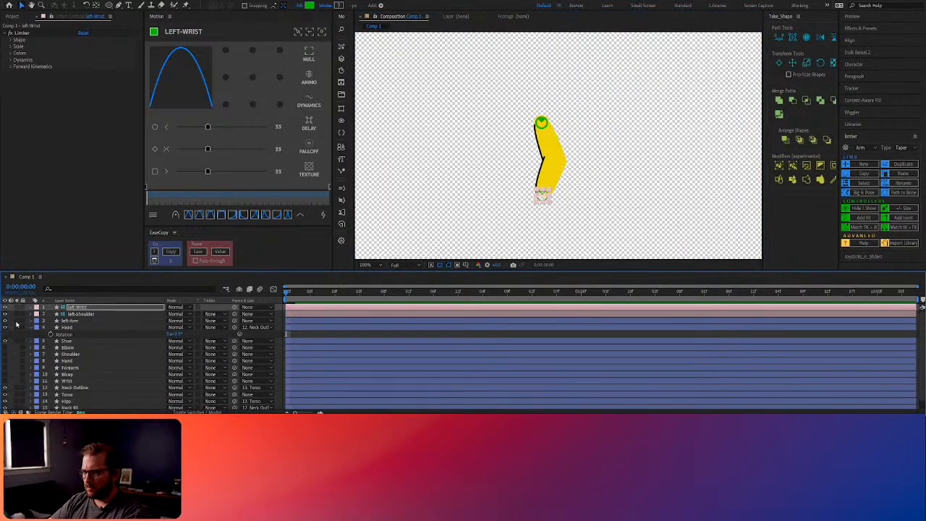
click(16, 323)
shift+click(546, 125)
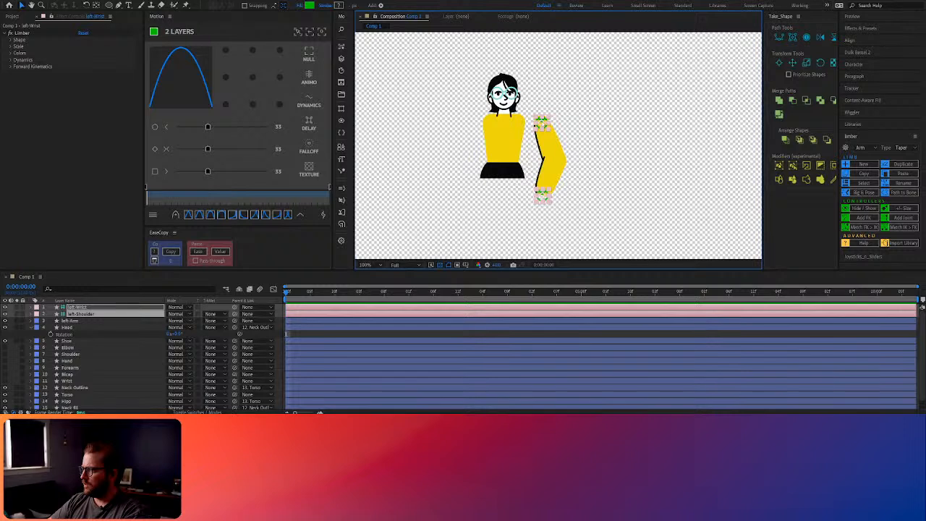
scroll(541, 123, up, 2)
drag(541, 125, 497, 123)
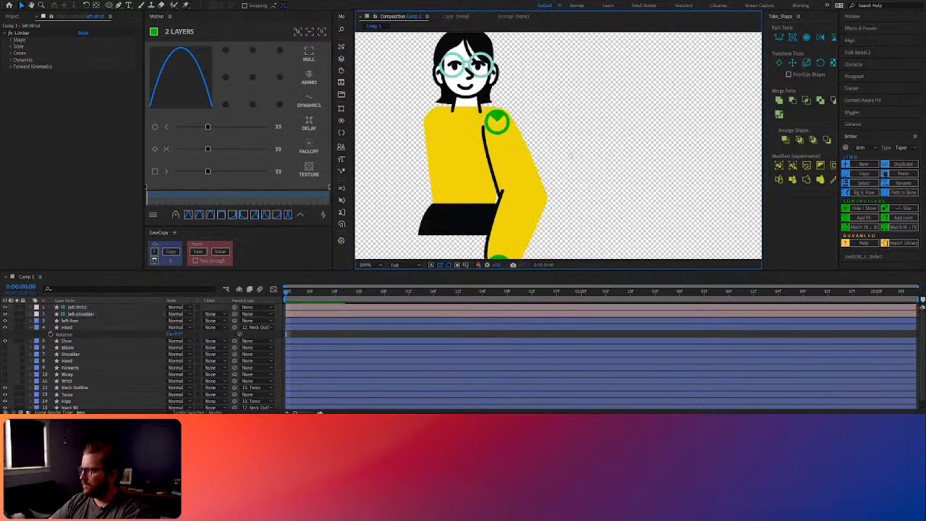
Step: Move the left-Wrist controller in beside the hip and shorten the arm's Limber Lower Length to about 48
scroll(507, 198, down, 2)
drag(527, 210, 555, 187)
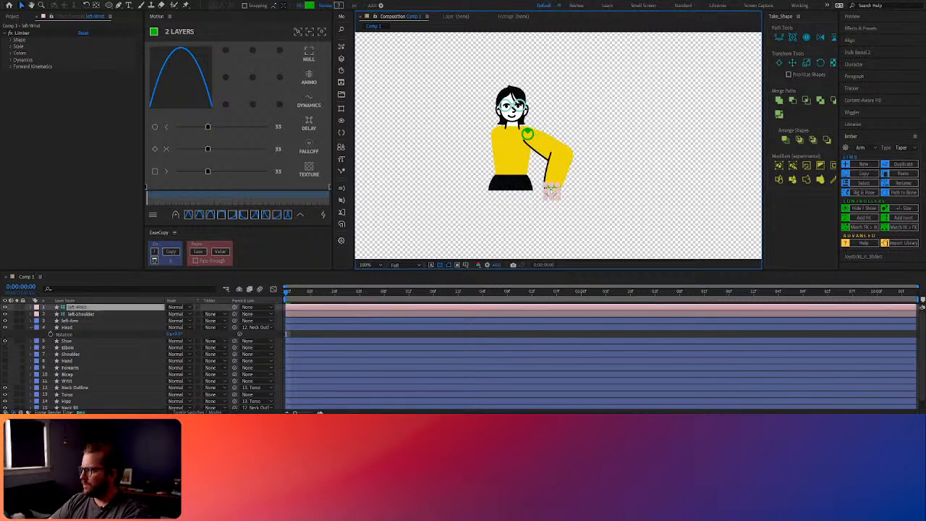
click(10, 40)
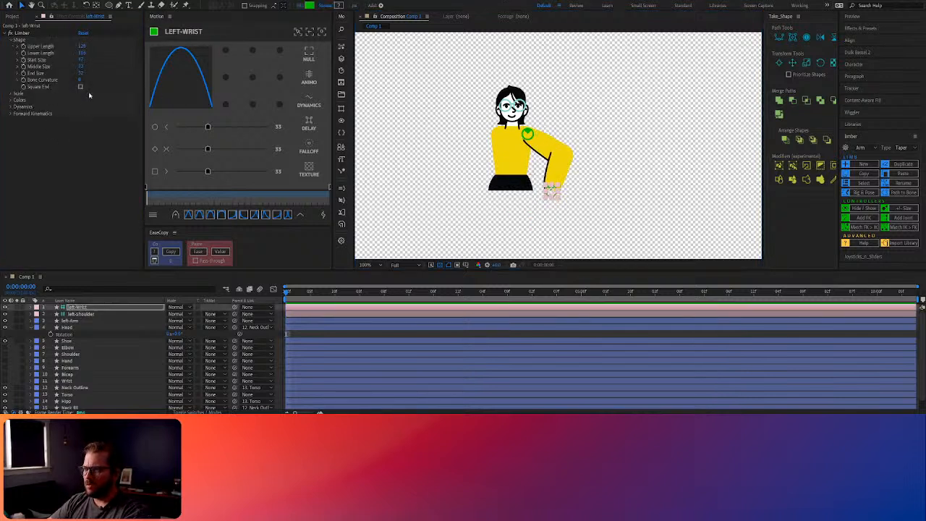
drag(81, 53, 70, 55)
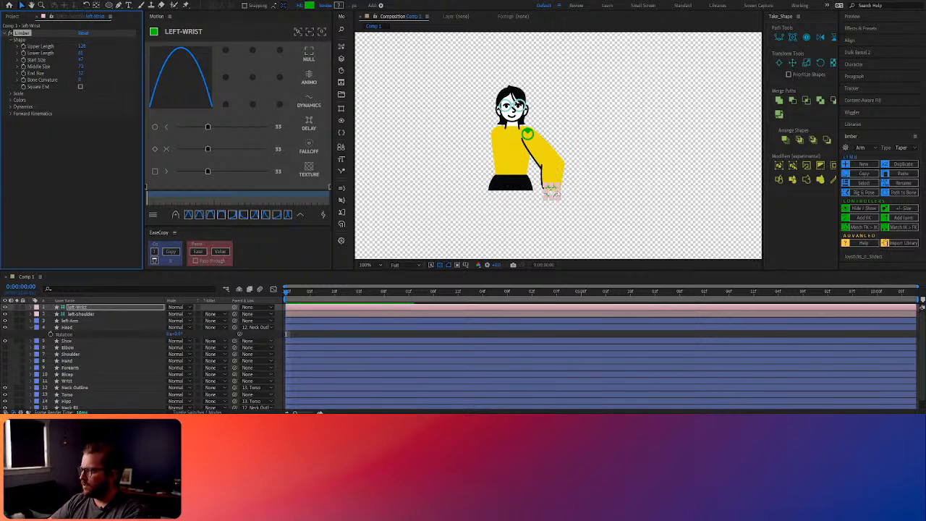
mouse_move(549, 190)
mouse_down()
mouse_move(520, 182)
mouse_move(544, 174)
mouse_up()
drag(81, 53, 70, 53)
click(613, 194)
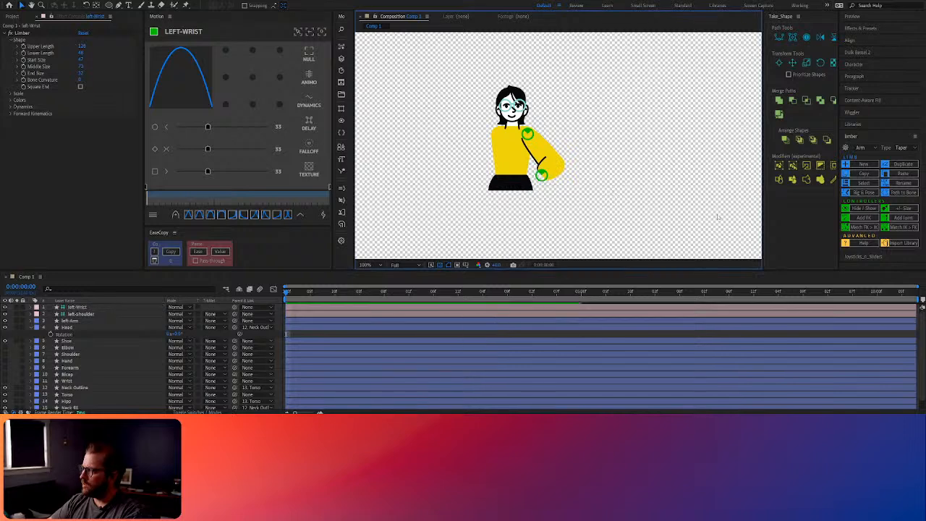
Step: Reposition the left-Wrist controller at the outer edge of the black hip shape
drag(568, 184, 469, 195)
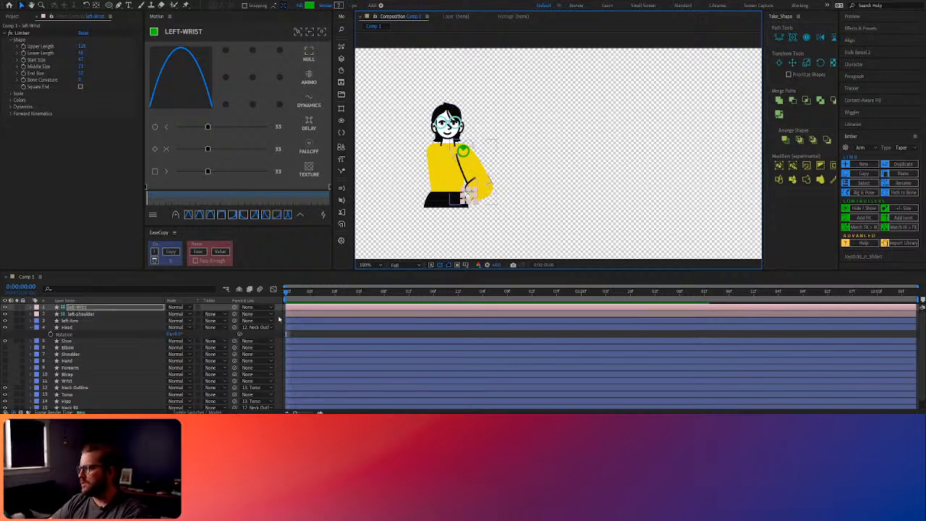
scroll(463, 203, up, 2)
drag(462, 203, 492, 209)
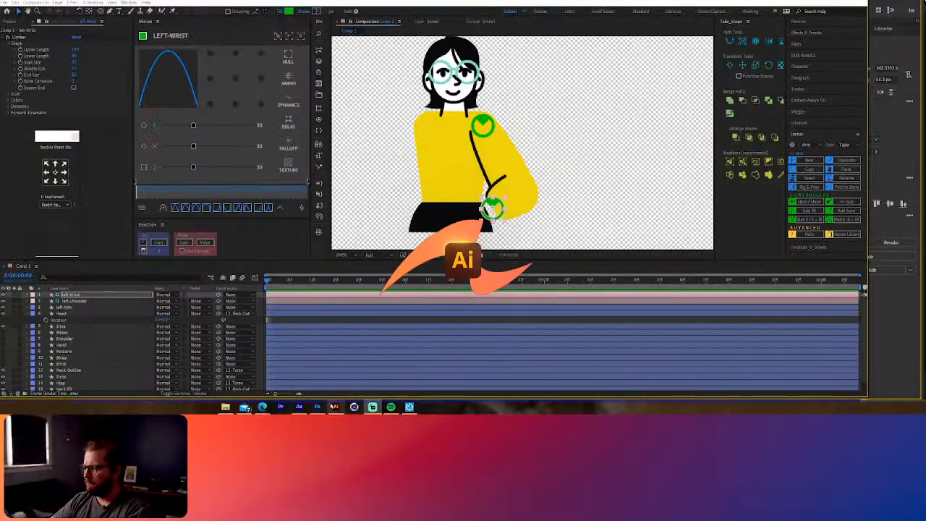
Step: Switch to Illustrator to compare the arm with the reference character's hand-on-hip pose, and return to After Effects
click(334, 406)
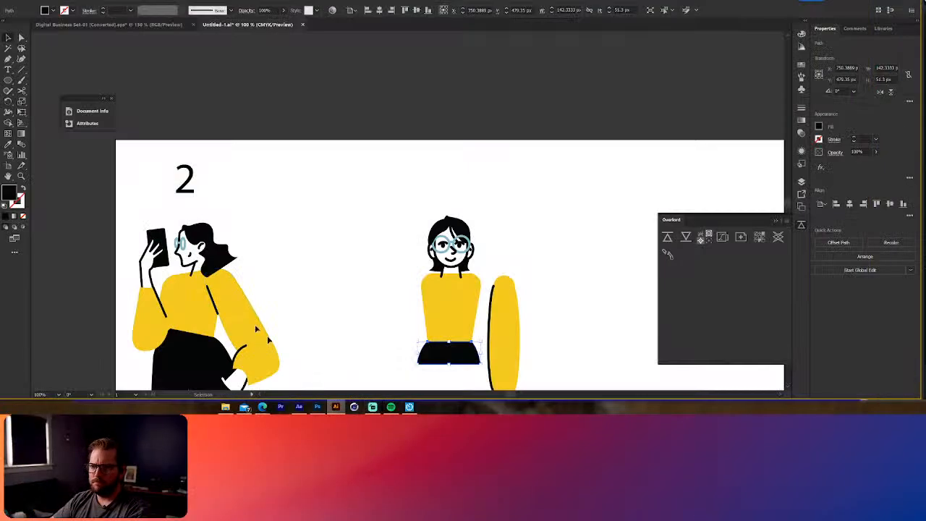
scroll(266, 330, down, 3)
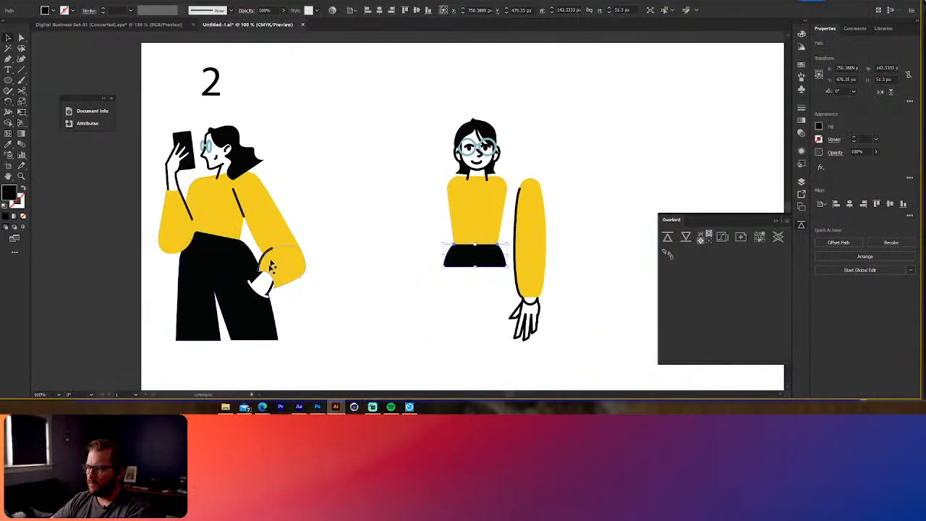
click(298, 407)
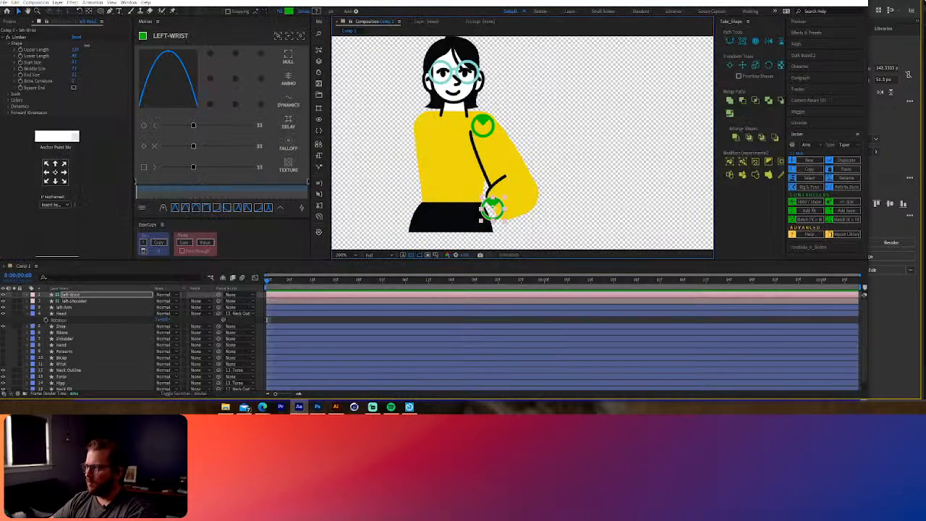
Step: Increase the arm's Upper Length and Lower Length and lower the left-Wrist controller so the forearm folds in at the hip
drag(92, 46, 110, 46)
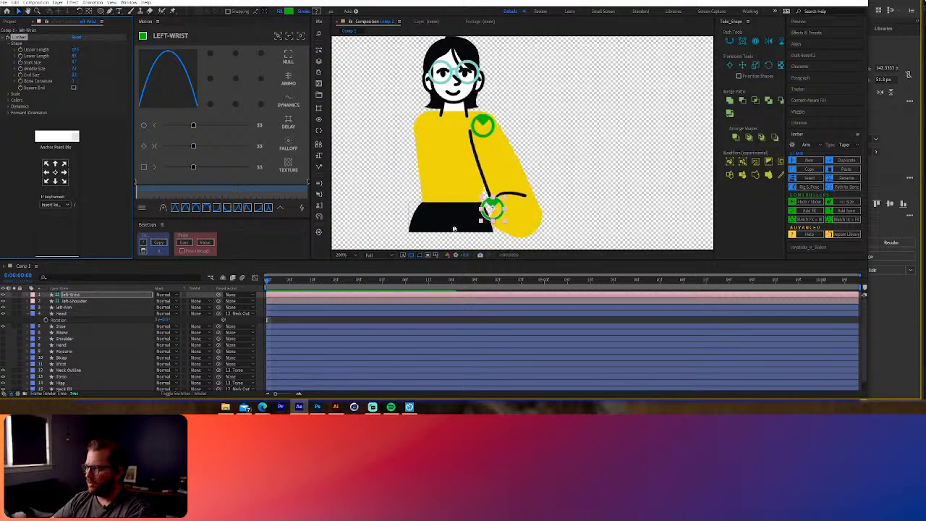
drag(491, 209, 488, 230)
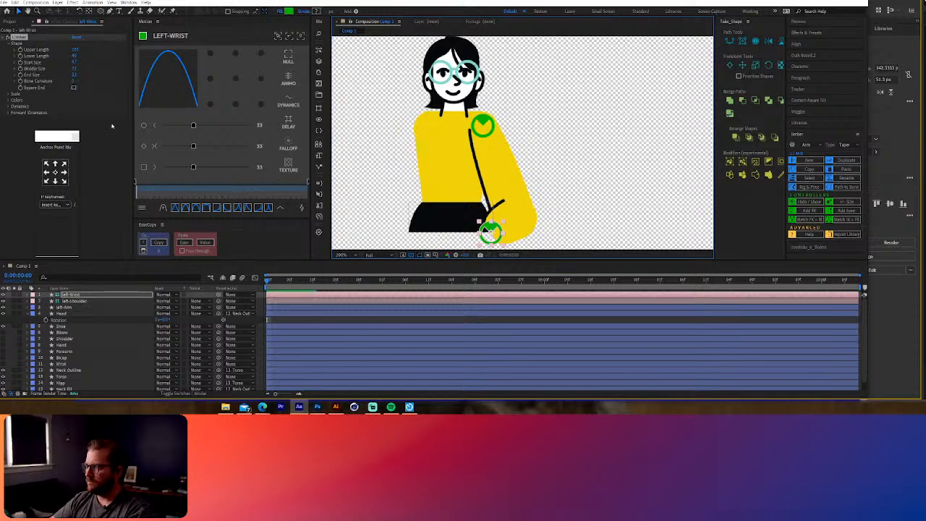
drag(74, 56, 89, 49)
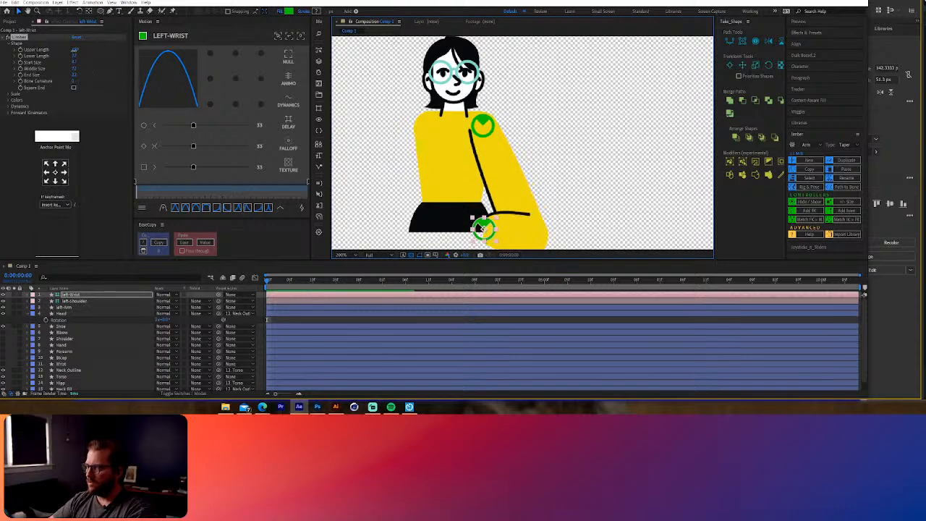
click(591, 161)
Step: Create a new Limber leg of the Taper type named left
scroll(590, 160, down, 4)
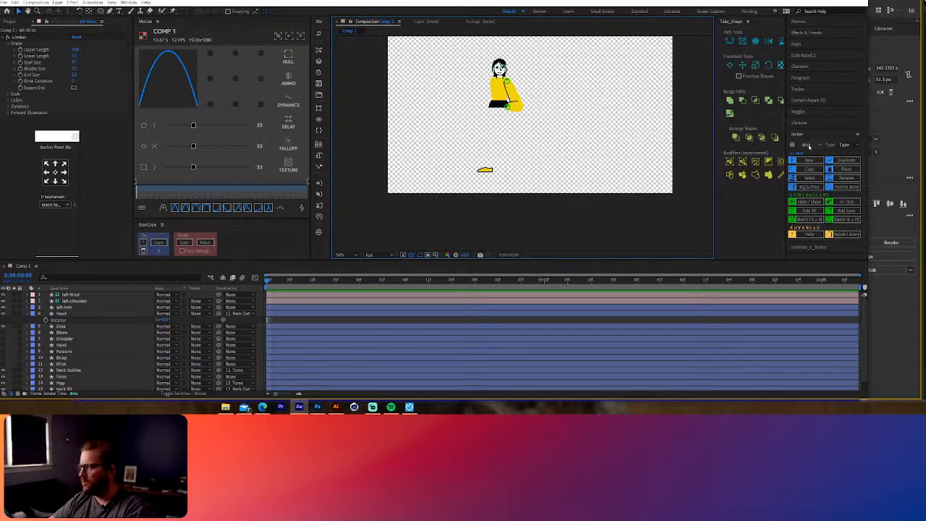
click(808, 146)
click(806, 166)
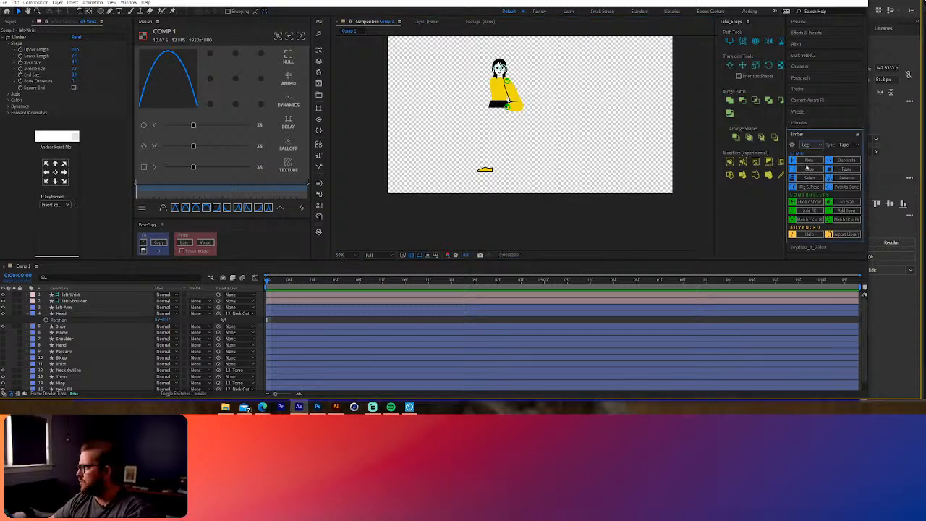
click(808, 160)
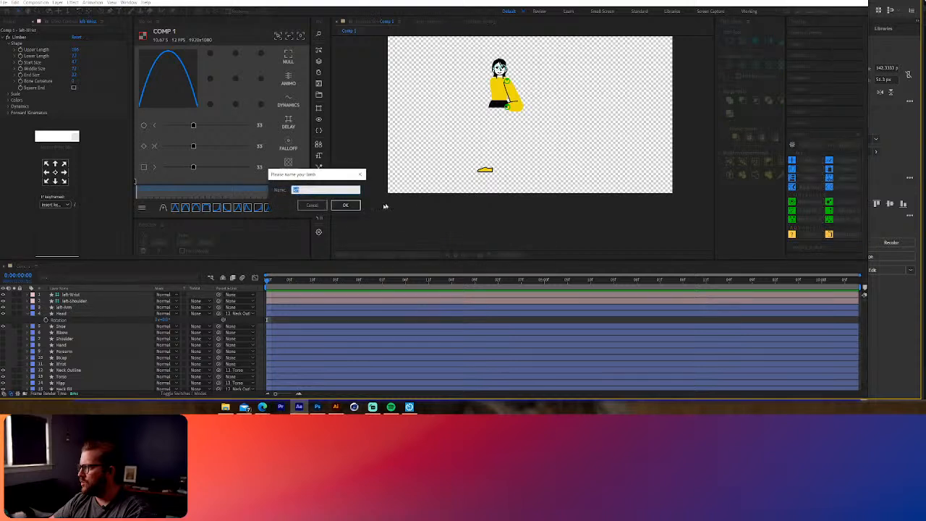
click(345, 205)
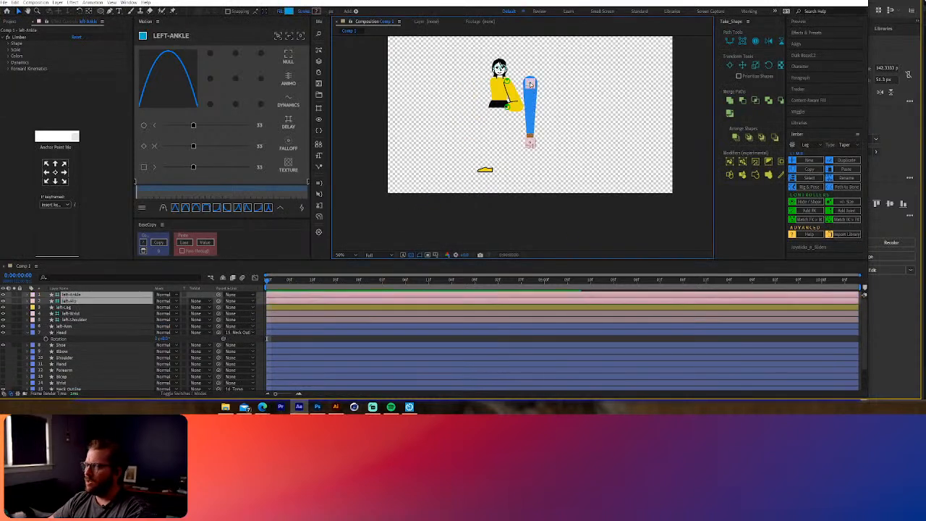
Step: Move the leg's hip and ankle controllers together to place the leg at the character's hip, solo the three leg layers and collapse the Head layer
drag(530, 84, 489, 106)
scroll(501, 107, up, 4)
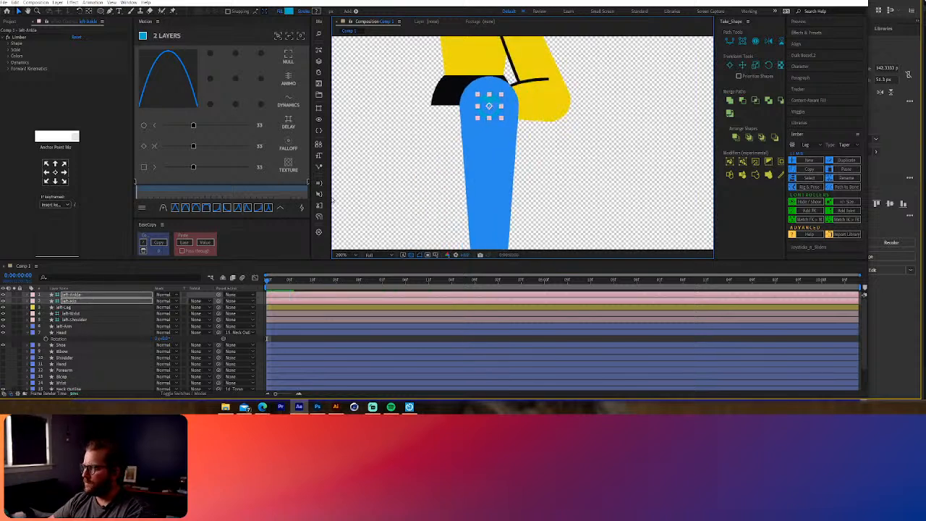
drag(13, 307, 13, 296)
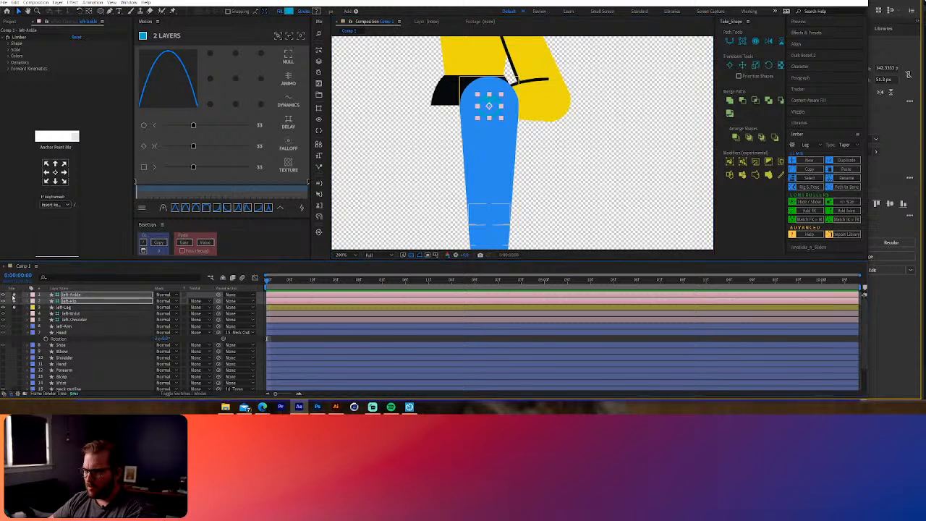
click(29, 332)
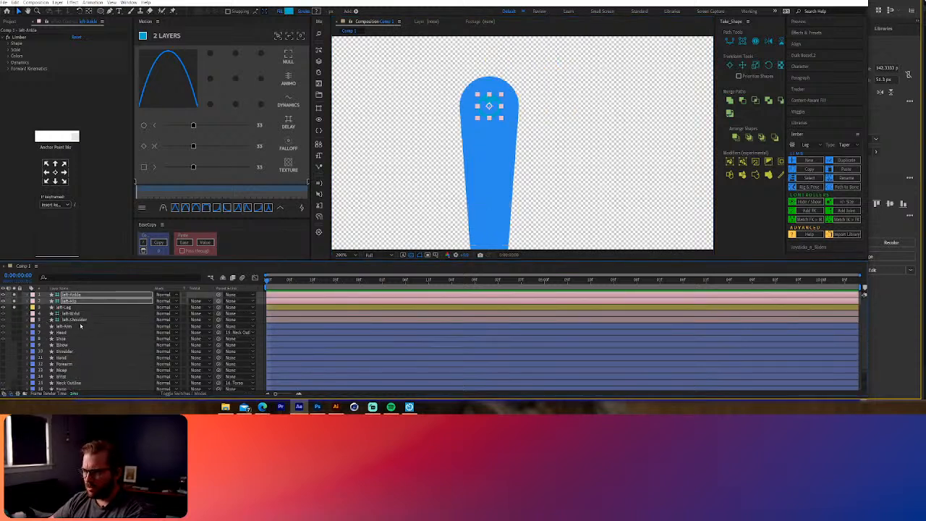
Step: Solo the hips layer as well and move the left-Leg layer down the stack to beneath the Hair back layer
scroll(63, 340, down, 3)
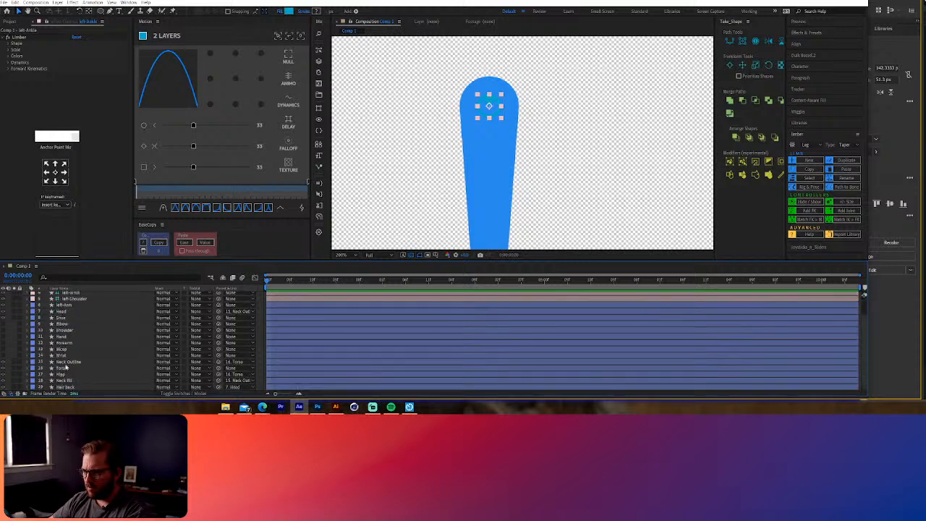
click(14, 374)
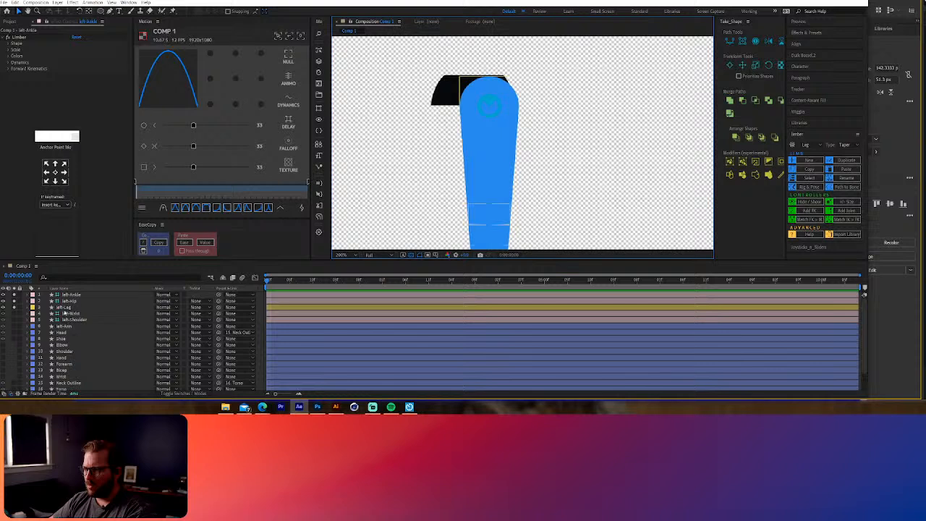
scroll(72, 362, up, 2)
click(65, 307)
scroll(70, 391, down, 3)
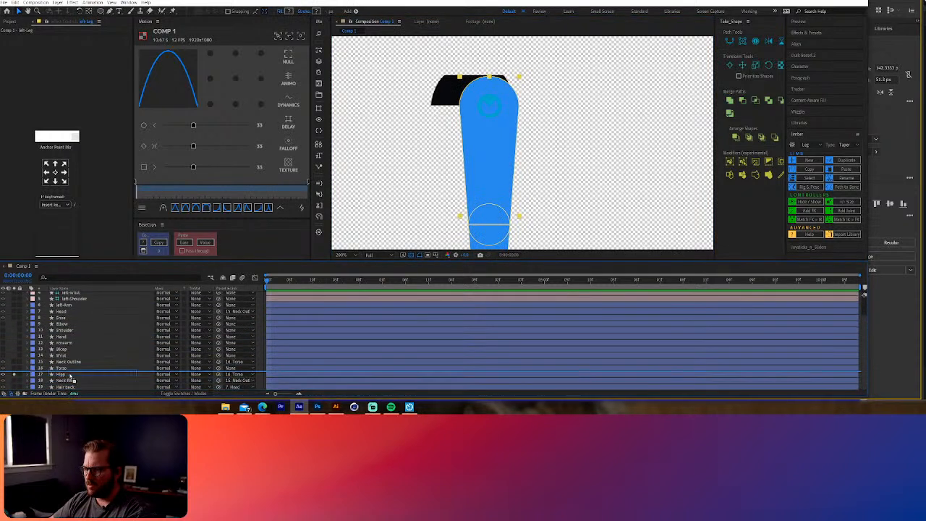
scroll(71, 388, down, 1)
click(65, 386)
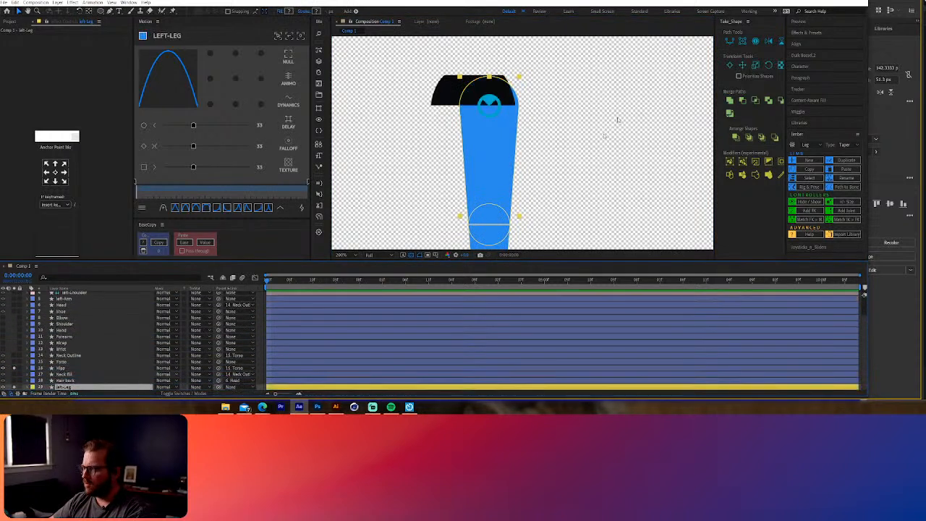
Step: Move the left-Hip controller onto the lower edge of the black hips shape, centred over its half of the hips
click(491, 108)
drag(491, 107, 462, 124)
scroll(486, 107, up, 4)
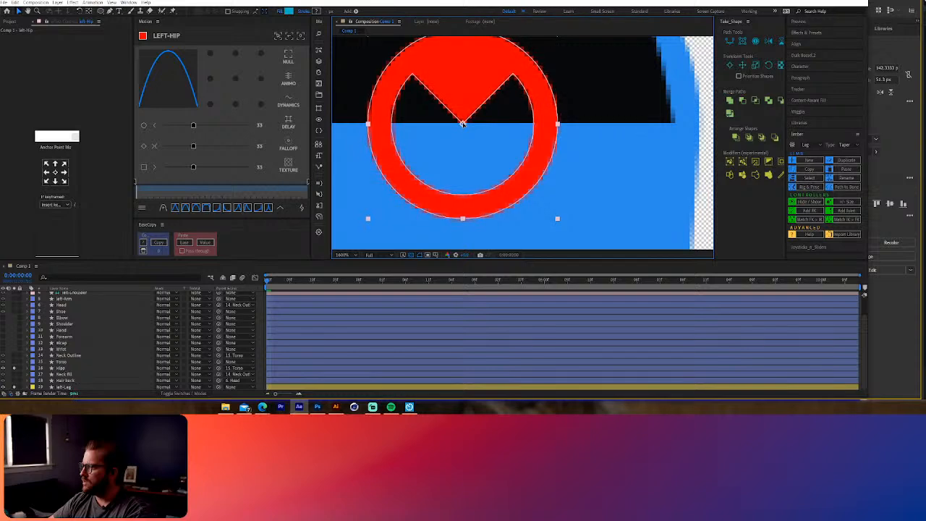
scroll(462, 123, down, 5)
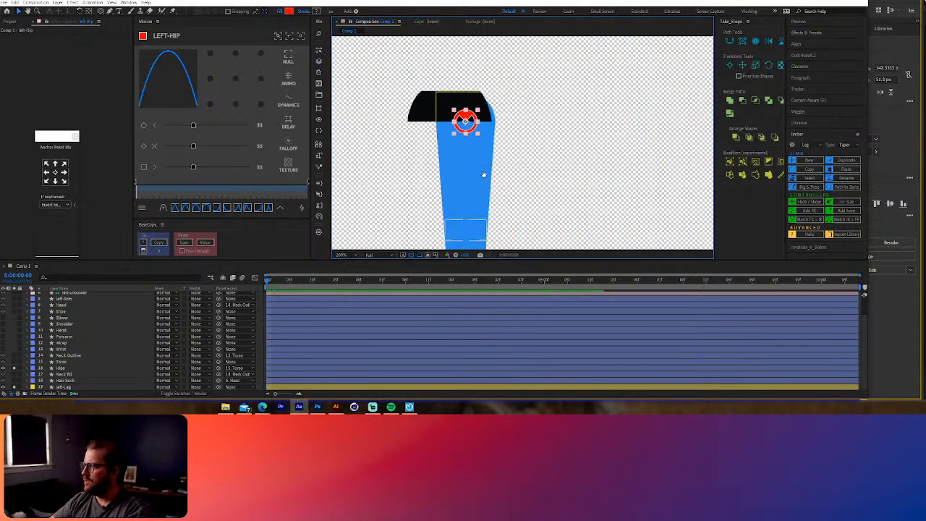
scroll(484, 174, down, 2)
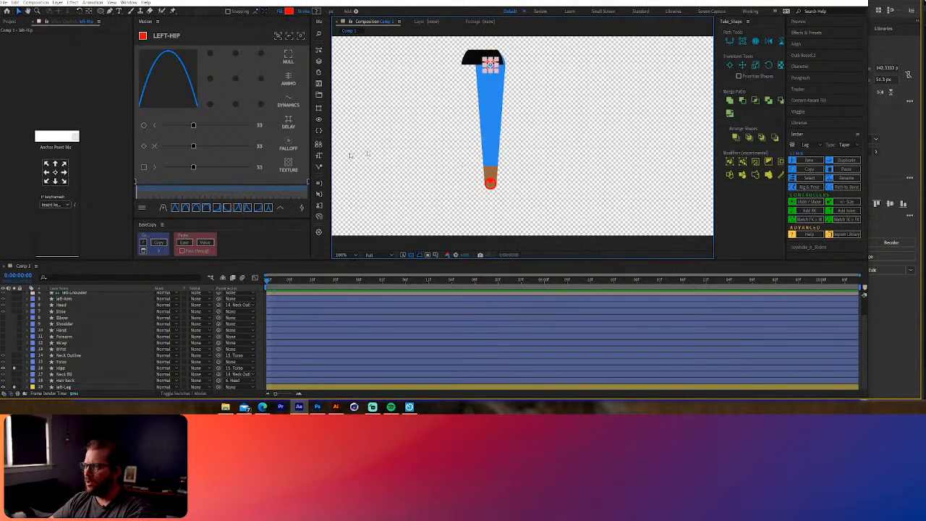
Step: Reduce the leg's Start Size until the thigh is narrow enough to fit within the outer edge of the hips
scroll(81, 311, up, 2)
click(72, 294)
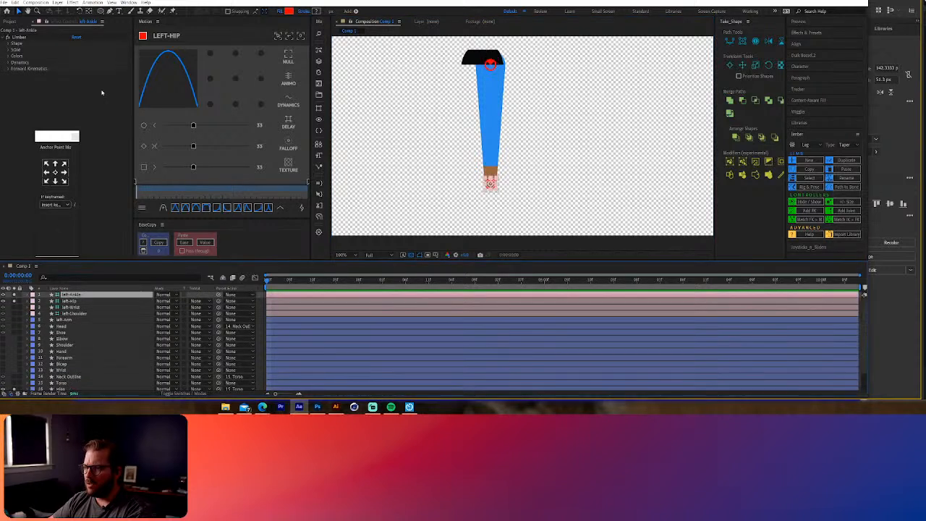
click(9, 44)
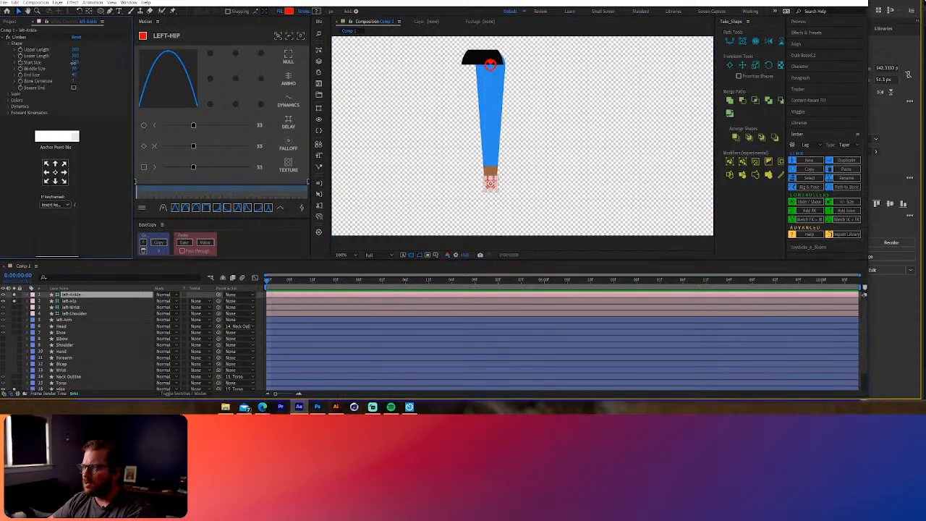
drag(73, 63, 68, 63)
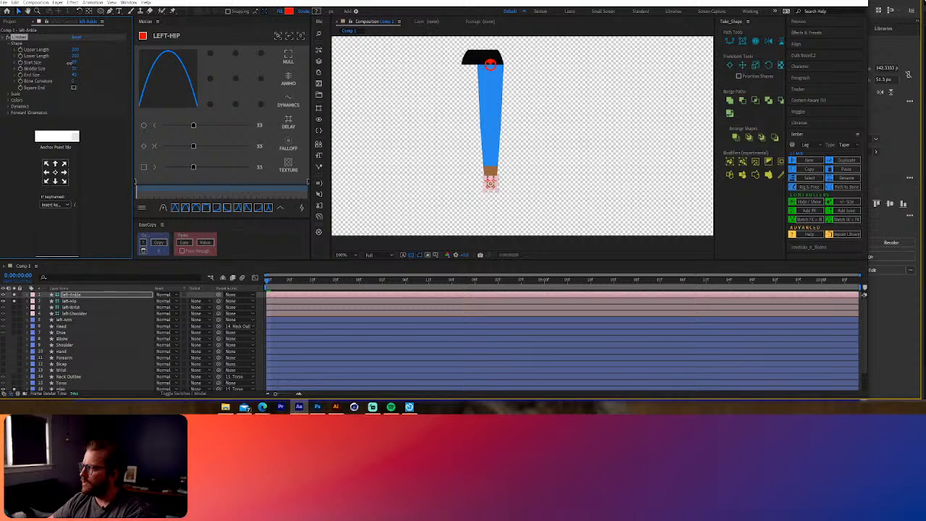
scroll(520, 47, up, 5)
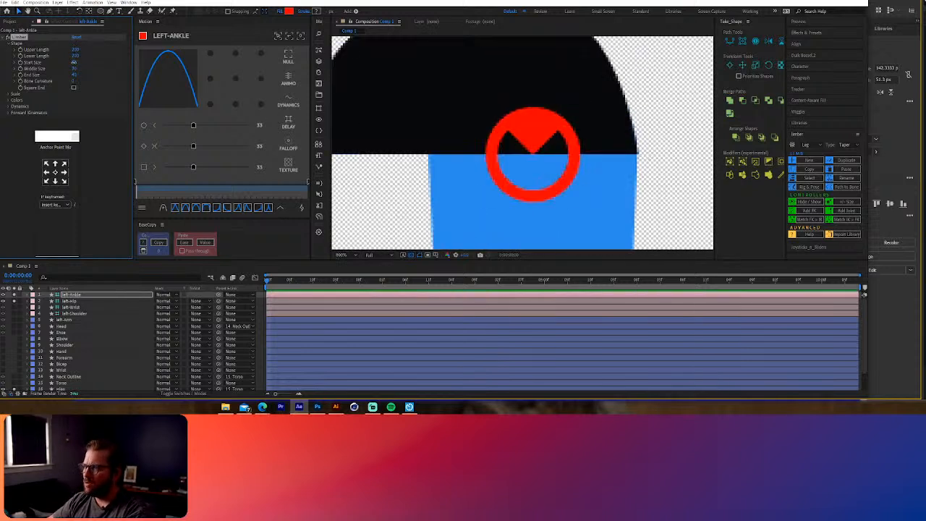
drag(74, 63, 73, 63)
scroll(514, 151, down, 8)
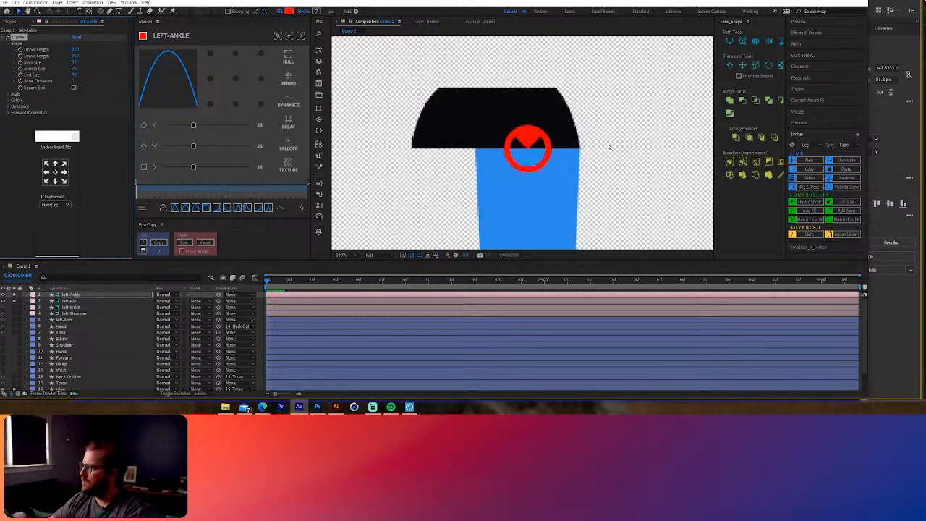
Step: Fine-tune the leg's Start Size and nudge the left-Hip controller outward so the thigh's edge meets the corner of the hips
scroll(515, 150, up, 3)
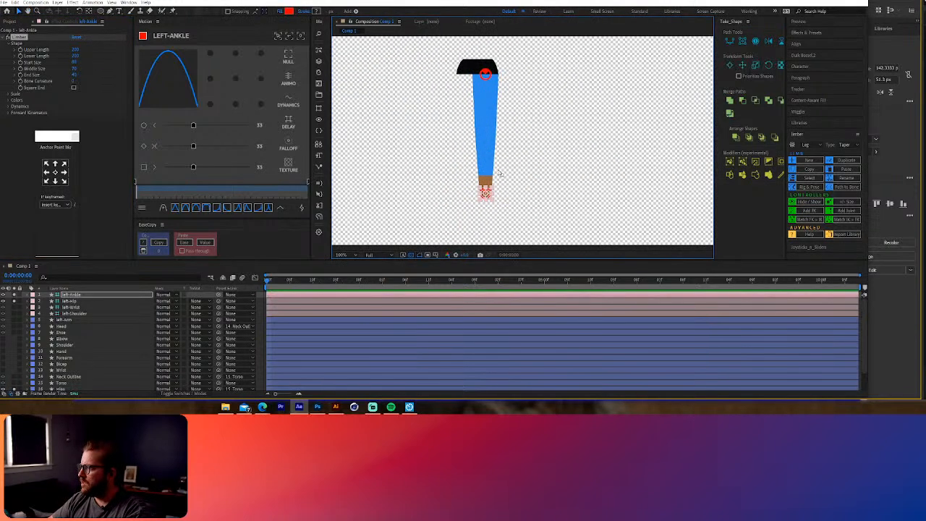
scroll(491, 81, up, 4)
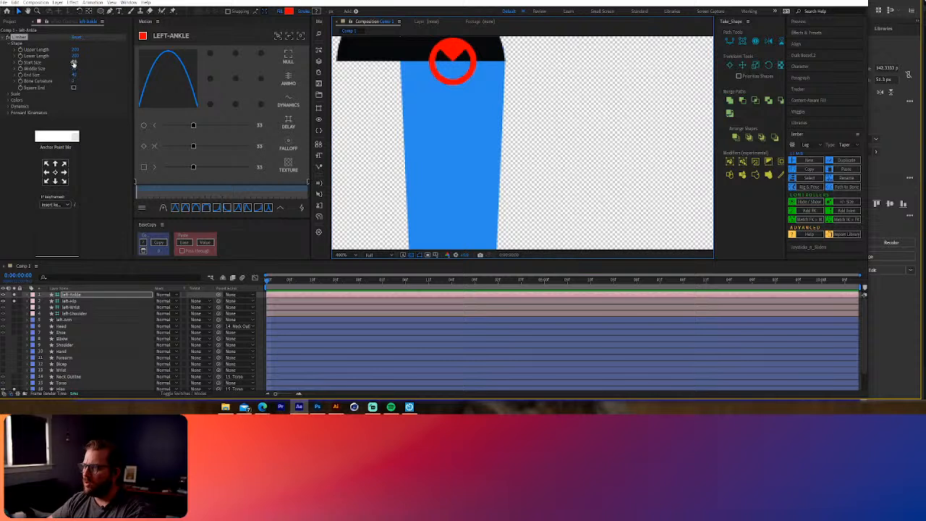
drag(74, 63, 70, 62)
click(453, 61)
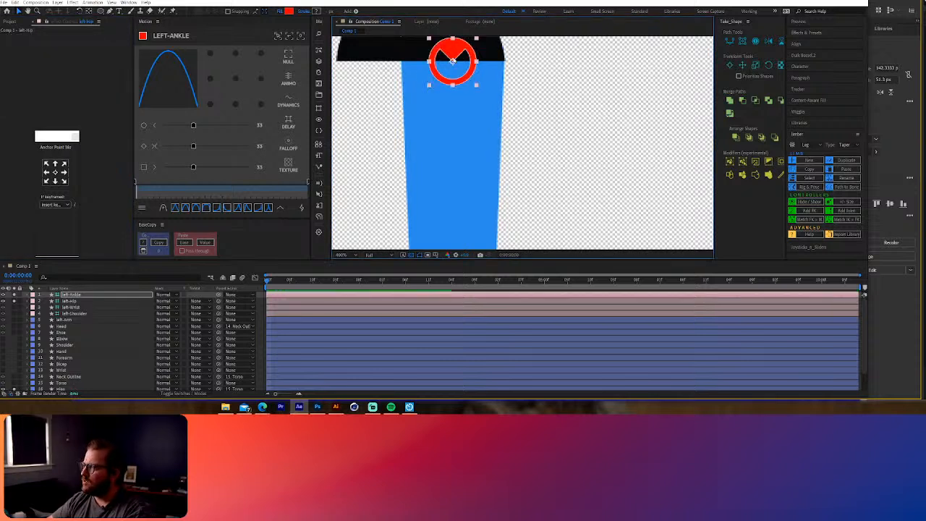
drag(453, 62, 454, 61)
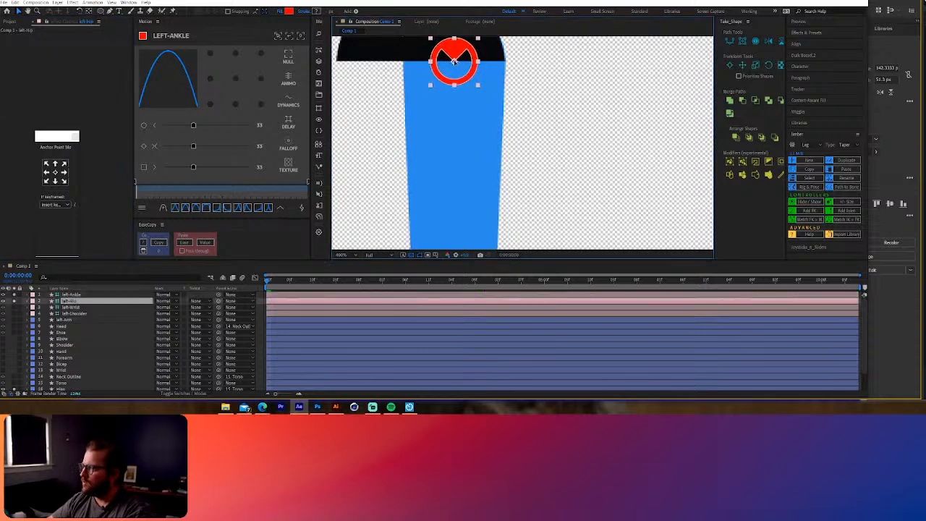
scroll(519, 156, down, 4)
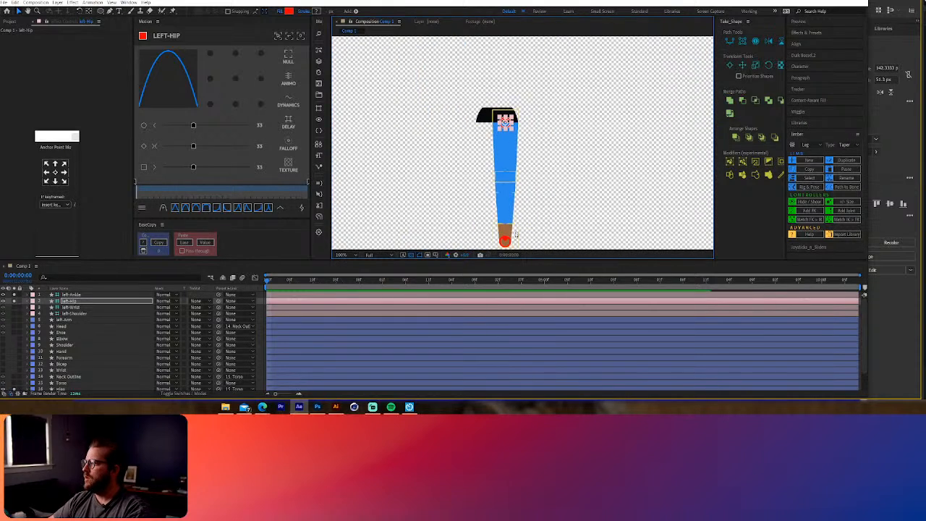
Step: Swing the left-Ankle controller up and sideways to test the thigh's joint with the hips, and undo the move
drag(503, 239, 402, 173)
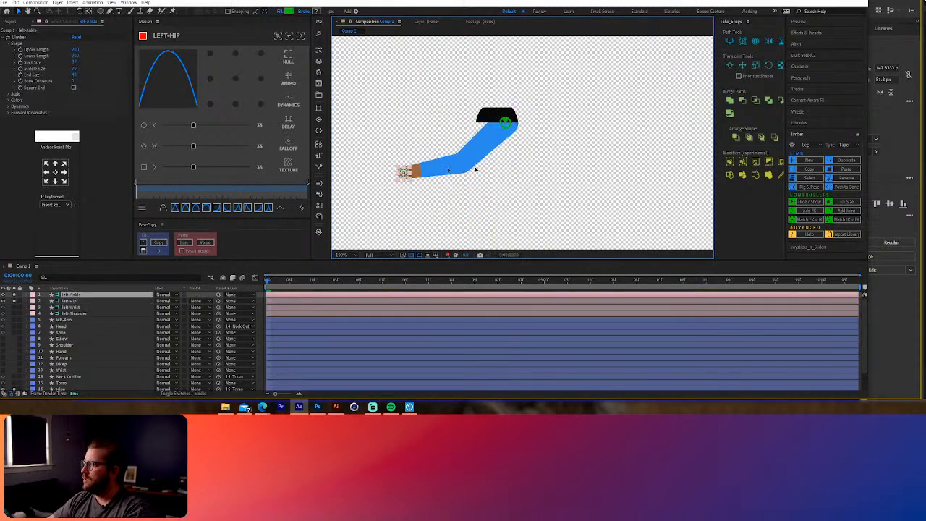
scroll(531, 123, up, 4)
key(ctrl+z)
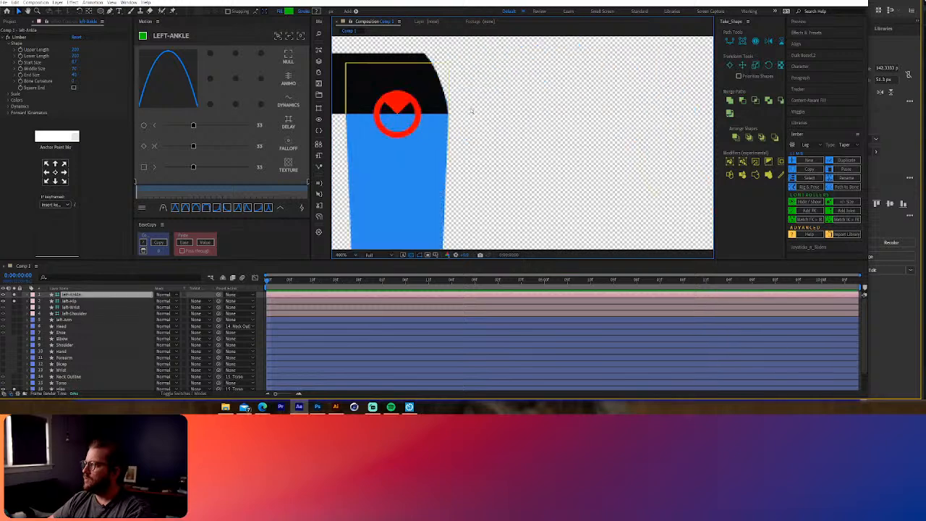
scroll(468, 123, down, 3)
Step: Bend the leg with the left-Ankle controller to inspect the hip joint, and return the ankle below the hip with the knee slightly bent
click(487, 183)
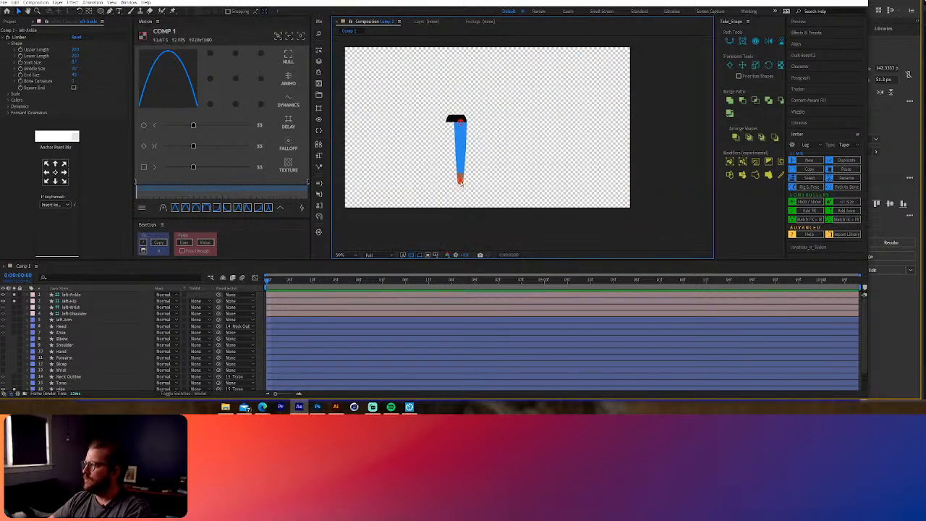
drag(460, 183, 423, 146)
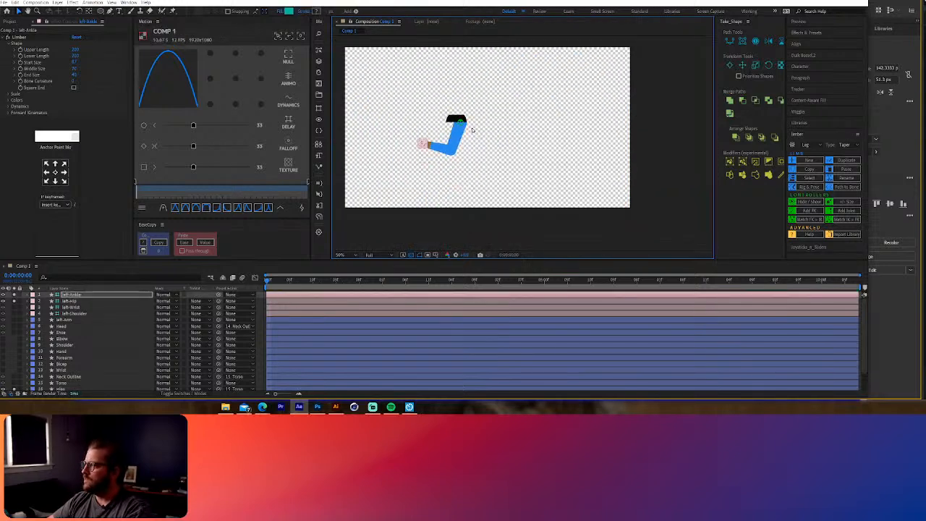
scroll(462, 122, up, 6)
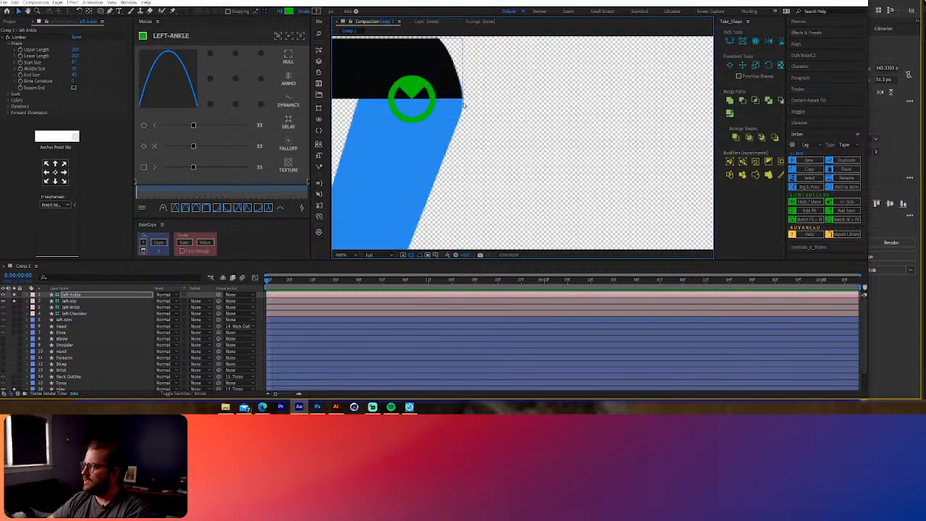
scroll(479, 109, down, 3)
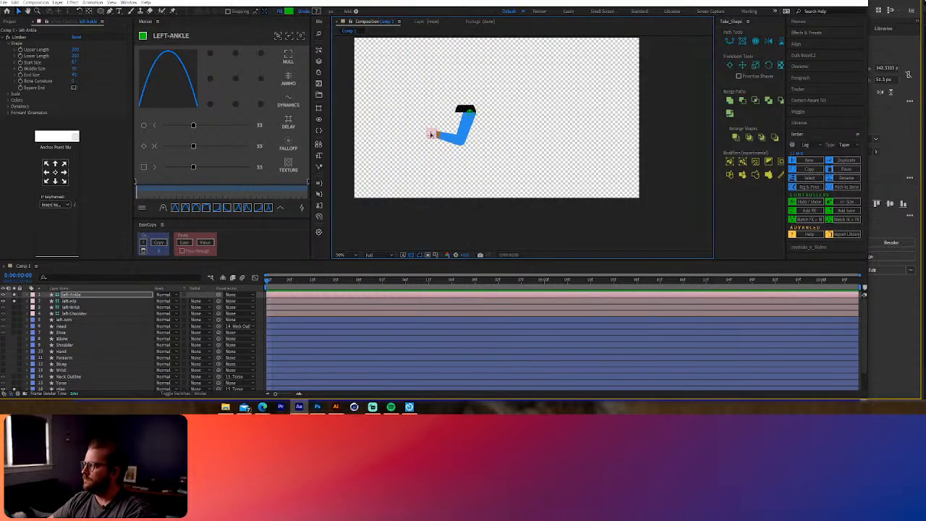
drag(432, 134, 471, 172)
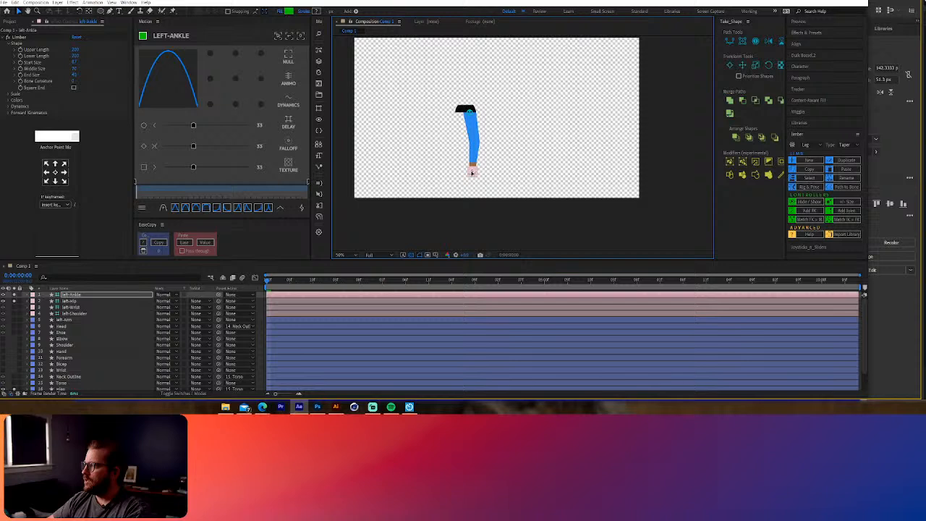
Step: Turn on Square End for the leg and roughly adjust its Middle Size and End Size to shape the knee and ankle
scroll(471, 173, up, 1)
click(73, 88)
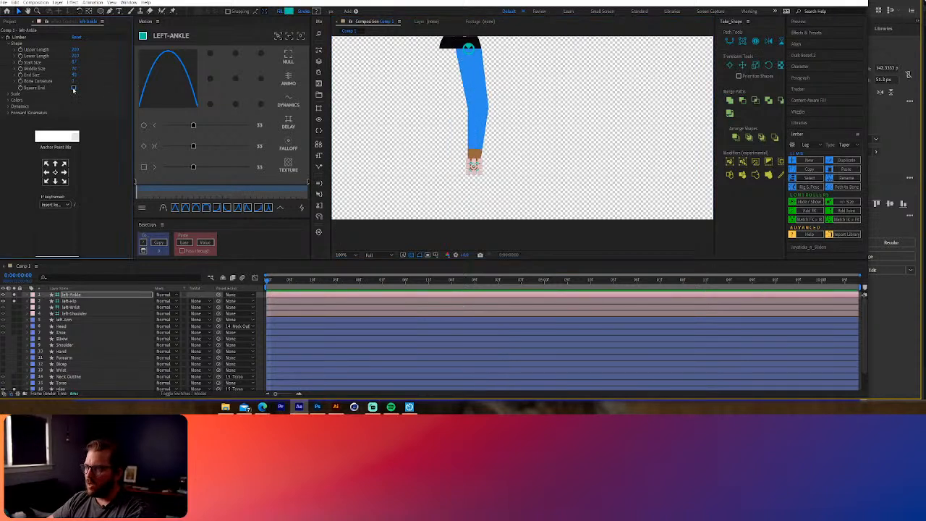
click(73, 88)
drag(81, 74, 71, 69)
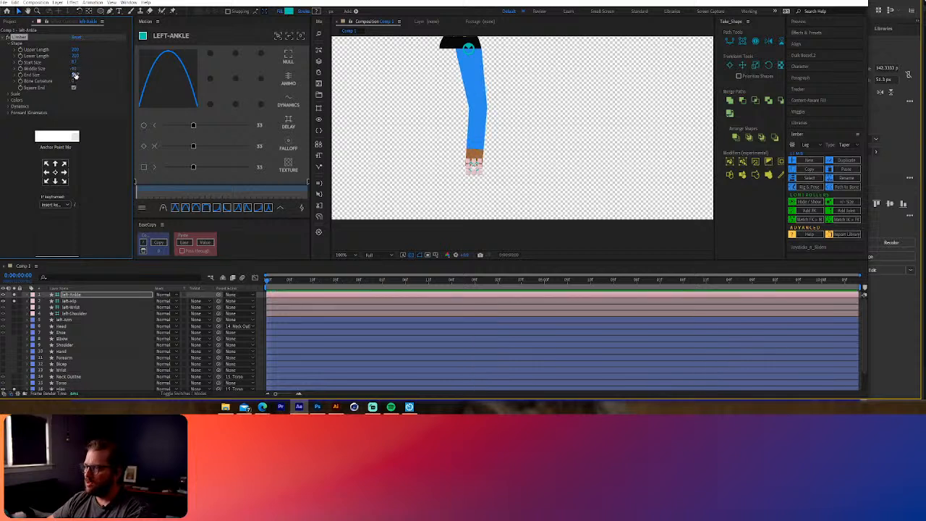
drag(74, 75, 79, 66)
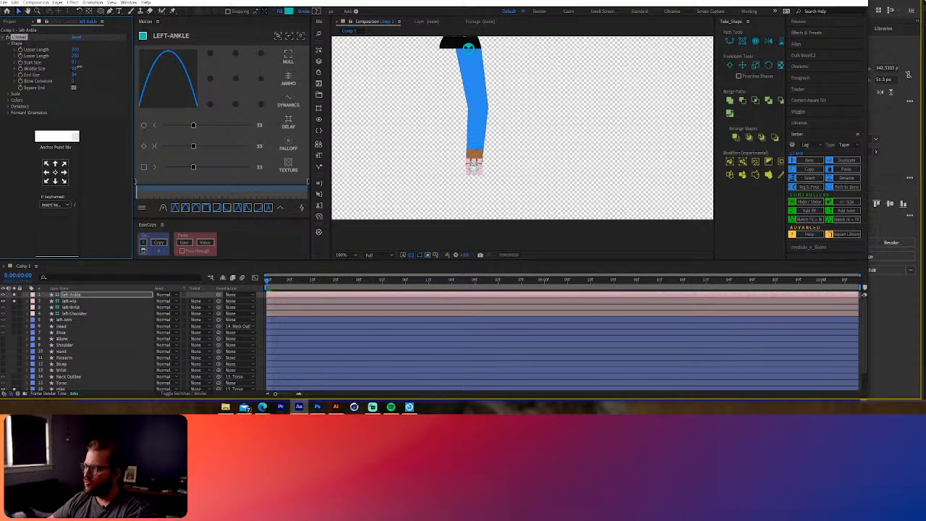
Step: Set the leg's Start Size to 90, enter a new End Size, and set the Middle Size to 75
click(77, 63)
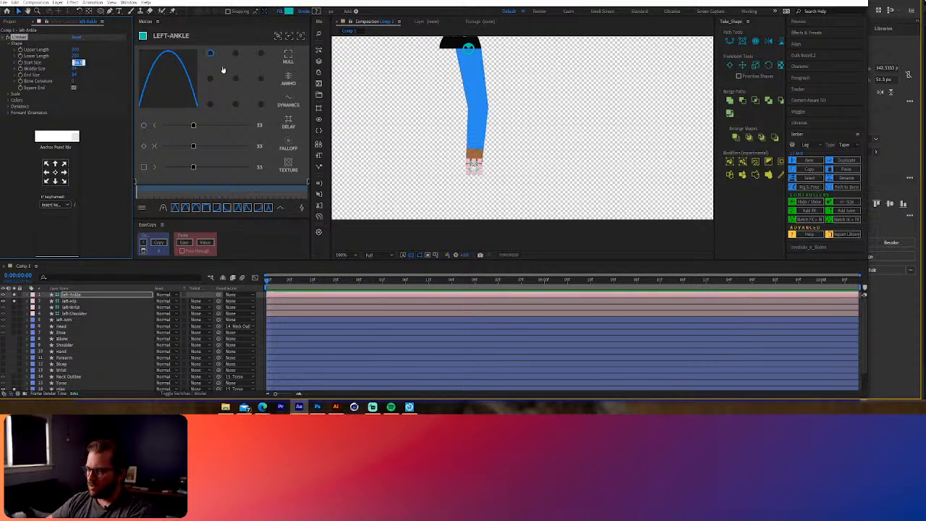
text(90)
key(Return)
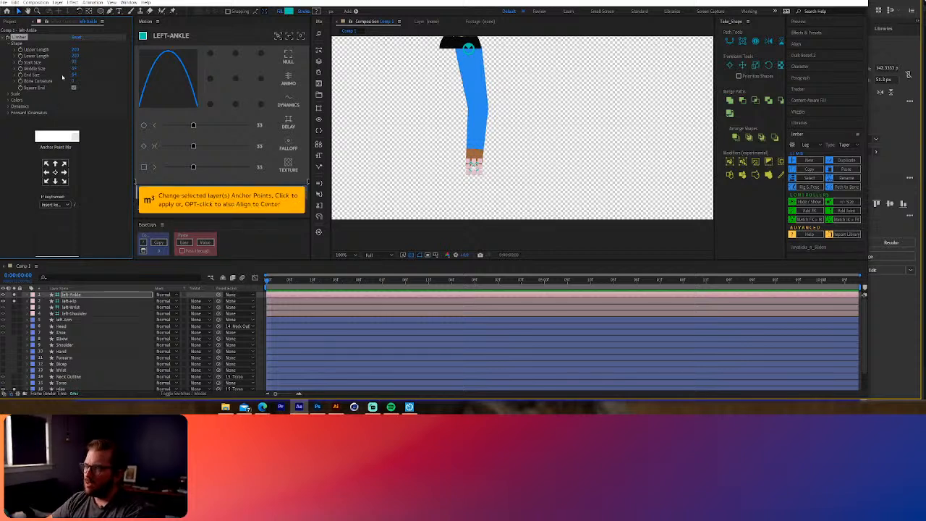
click(77, 75)
text(85)
key(Return)
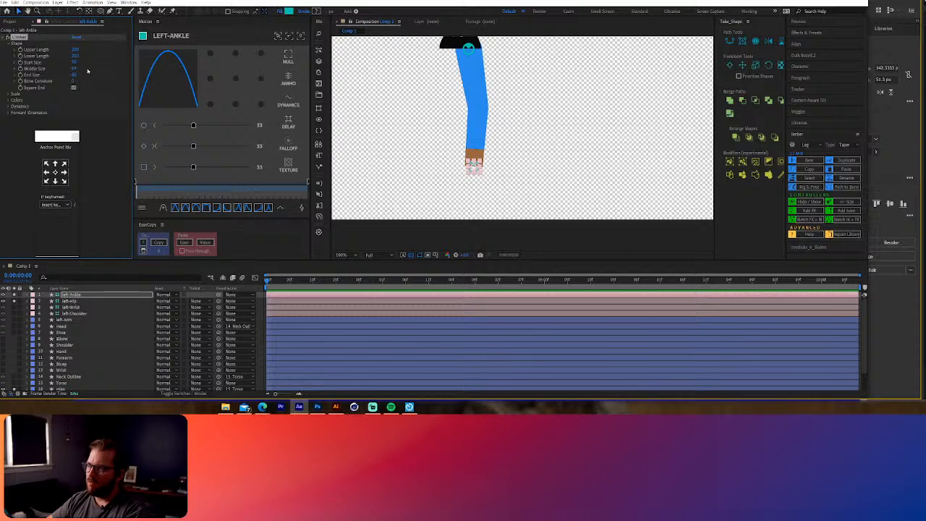
click(75, 68)
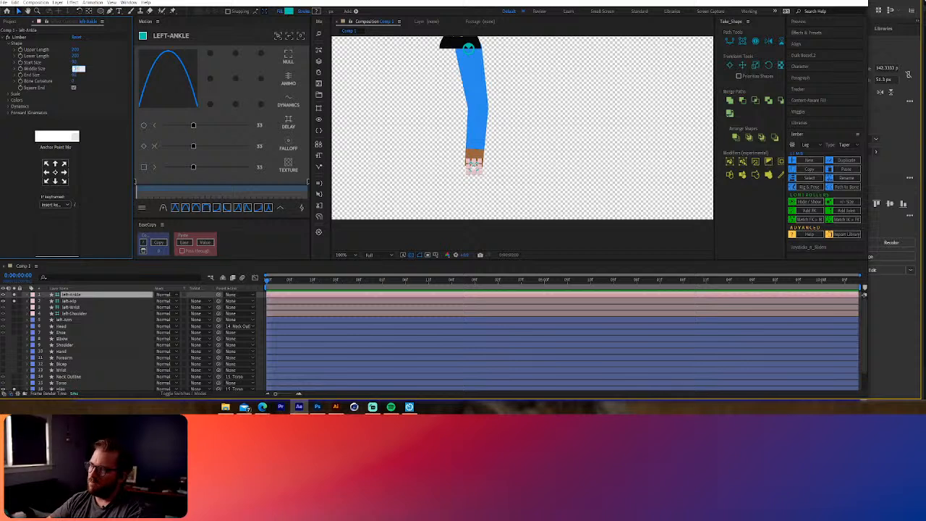
text(75)
key(Return)
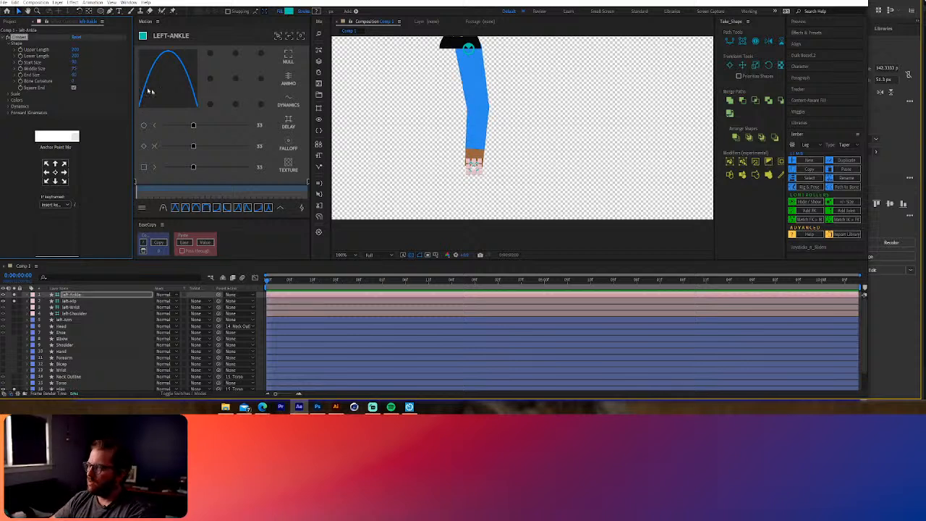
Step: Sample the hips' black as the leg's Upper Color and move the floating anchor point window off the color settings
click(549, 183)
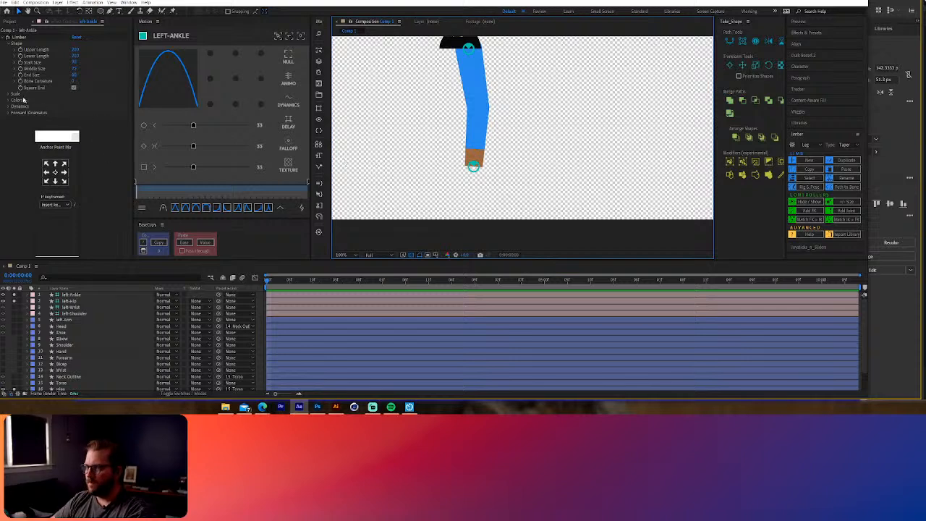
click(12, 101)
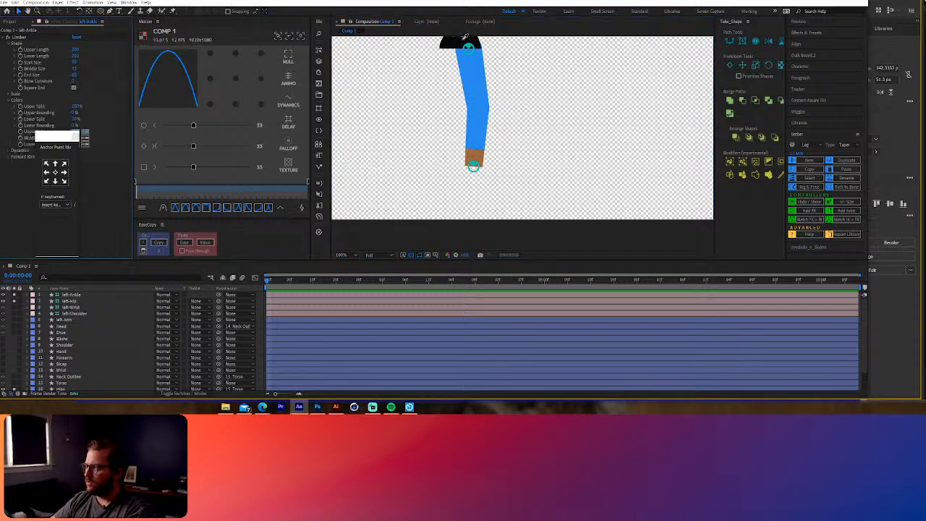
click(463, 42)
drag(47, 136, 0, 137)
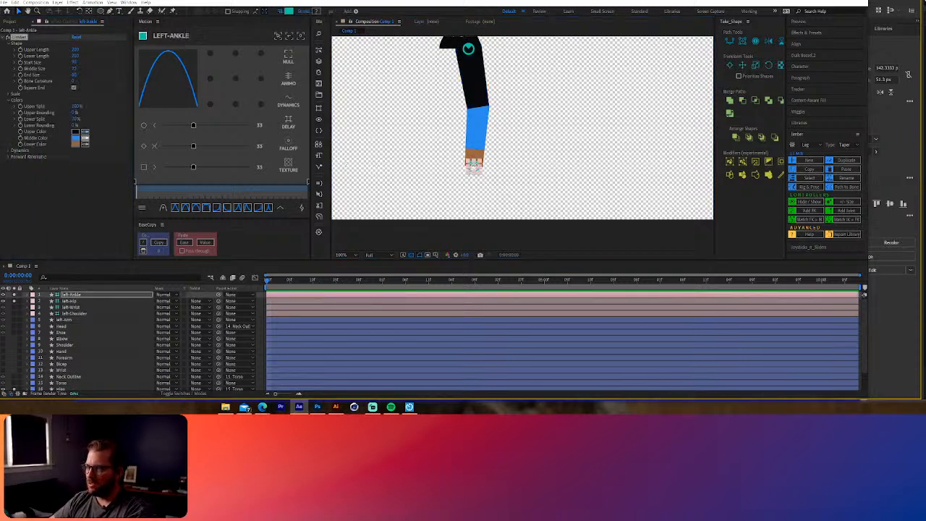
Step: Sample the leg's black as its Middle Color and Lower Color so the whole left leg matches the hips
click(85, 138)
click(75, 132)
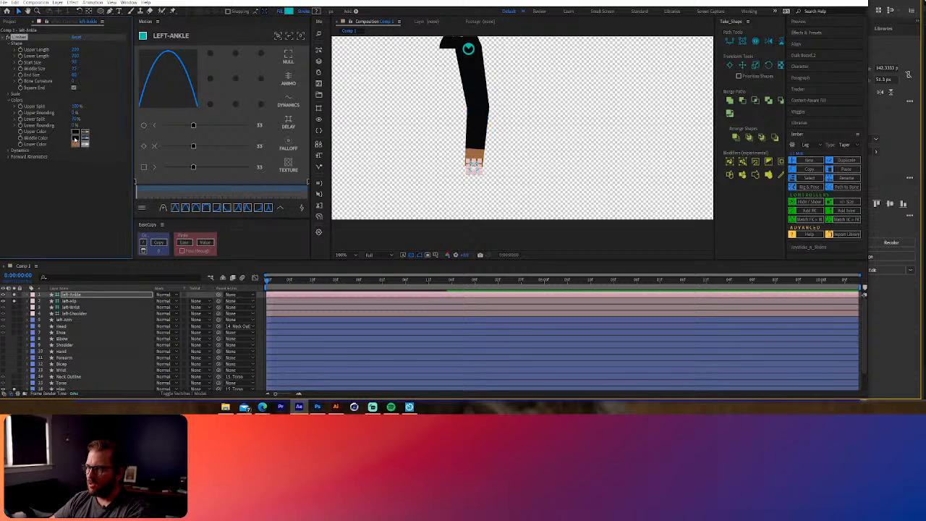
click(75, 138)
click(315, 146)
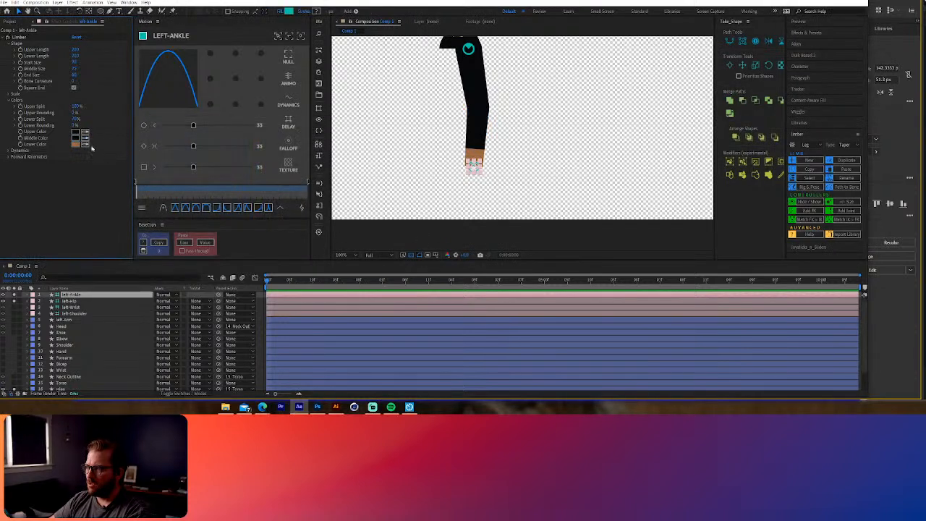
click(86, 144)
click(75, 138)
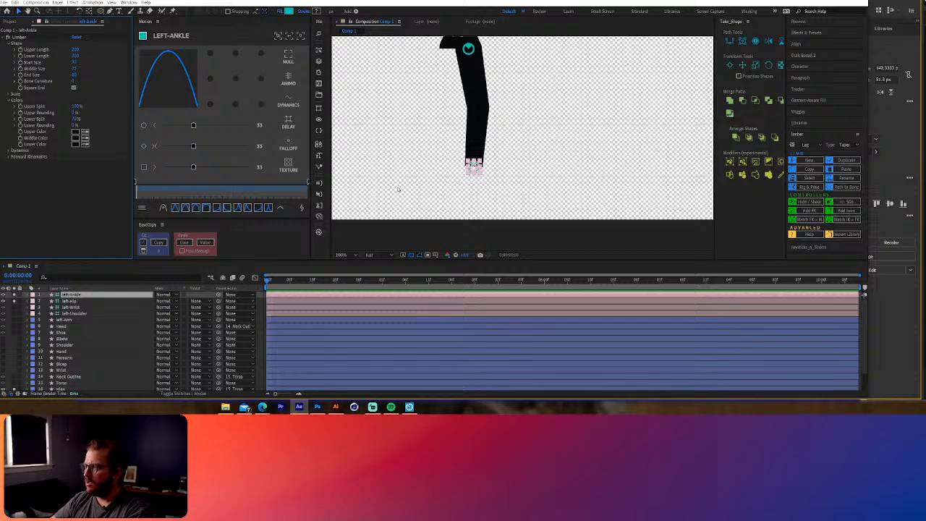
Step: Duplicate the left leg limb in Limber and name the new limb right
scroll(398, 190, down, 1)
click(439, 149)
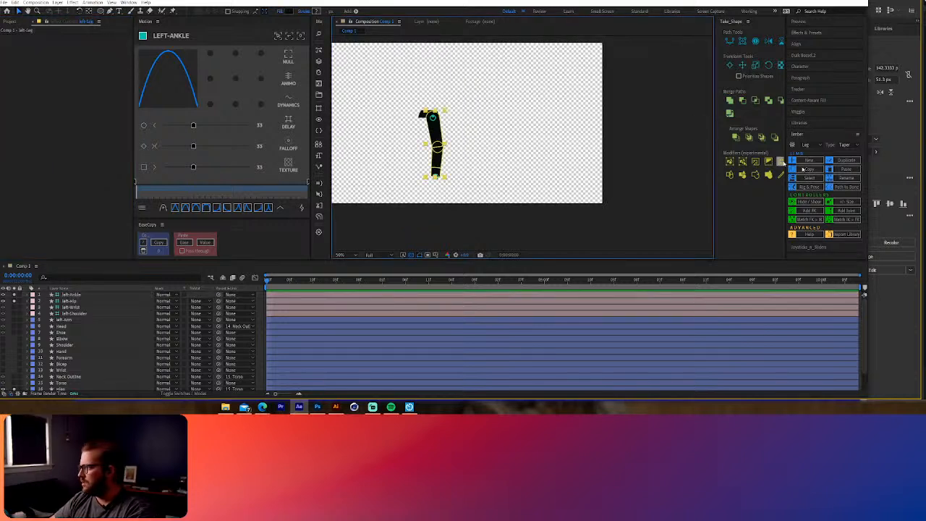
click(845, 177)
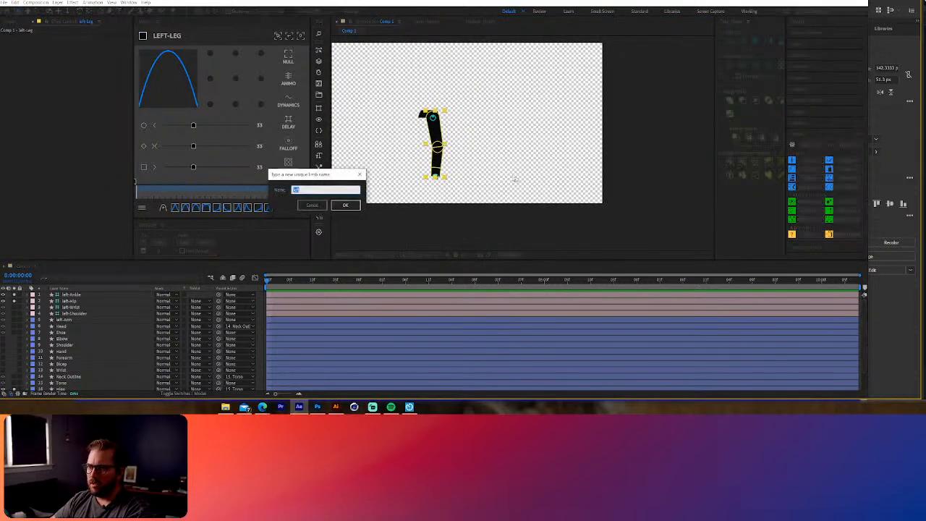
click(340, 207)
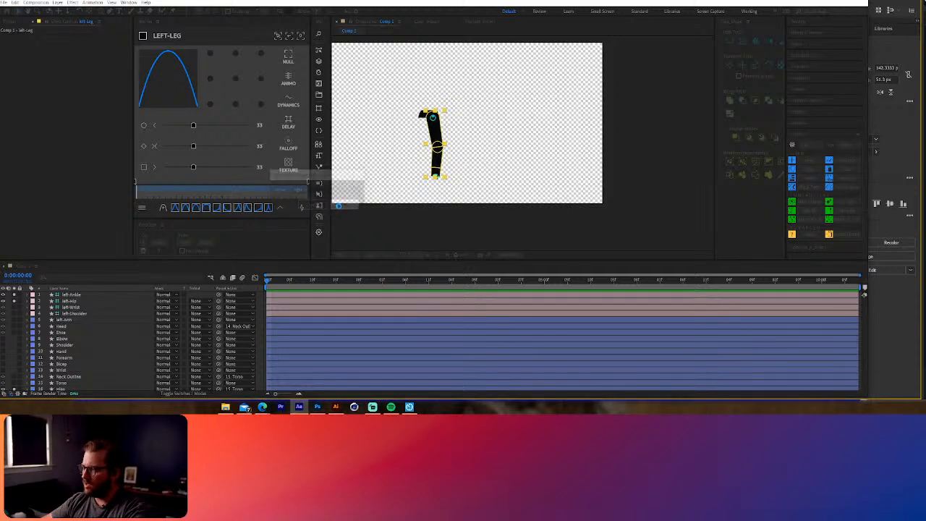
Step: Move the right leg's hip and ankle controllers to the opposite edge of the hips, and spread both ankles to straighten the legs
shift+click(430, 117)
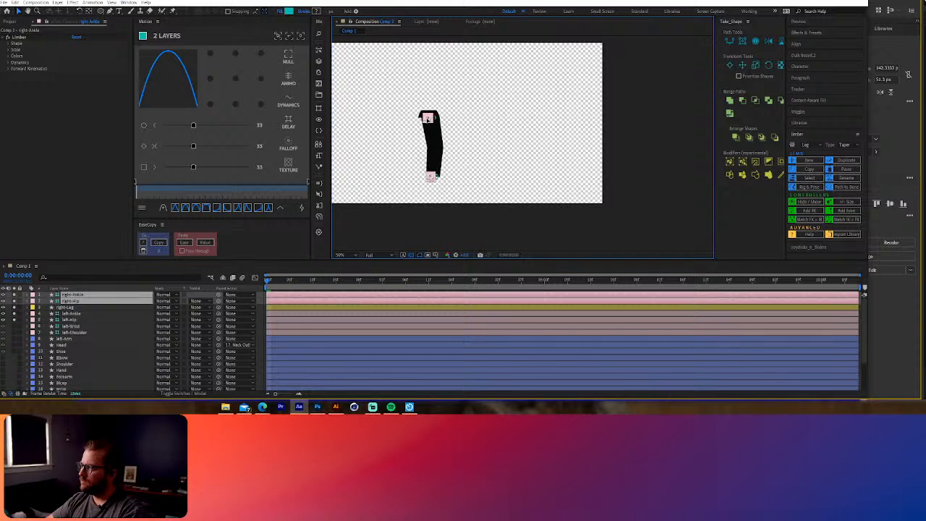
scroll(427, 116, up, 3)
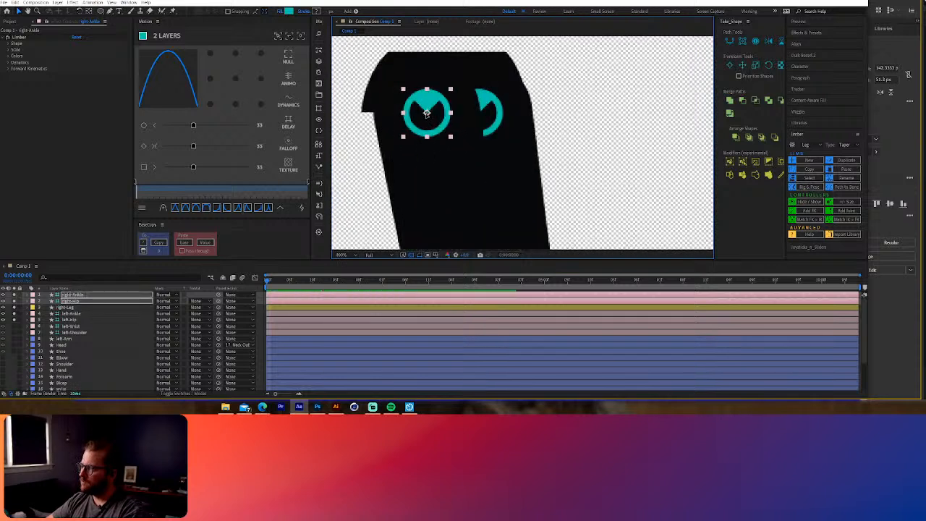
drag(427, 113, 414, 113)
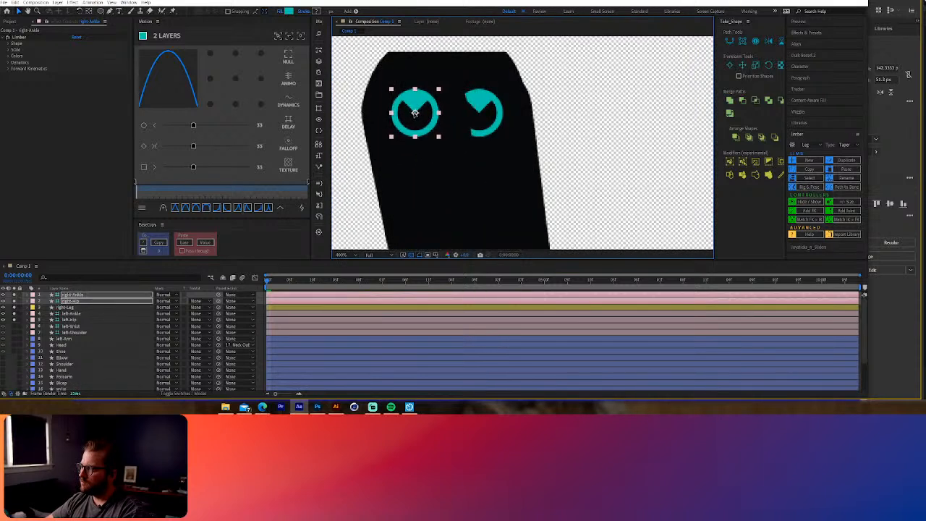
scroll(414, 113, down, 3)
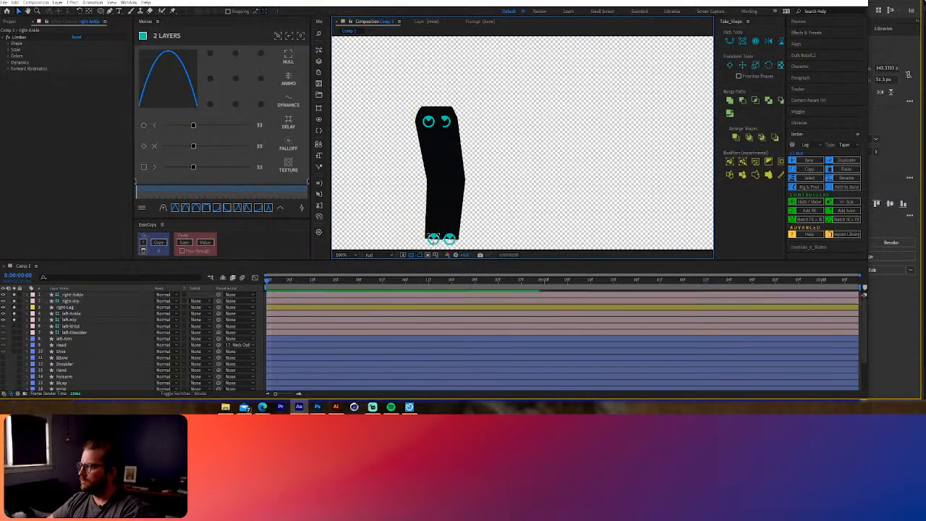
drag(432, 239, 451, 243)
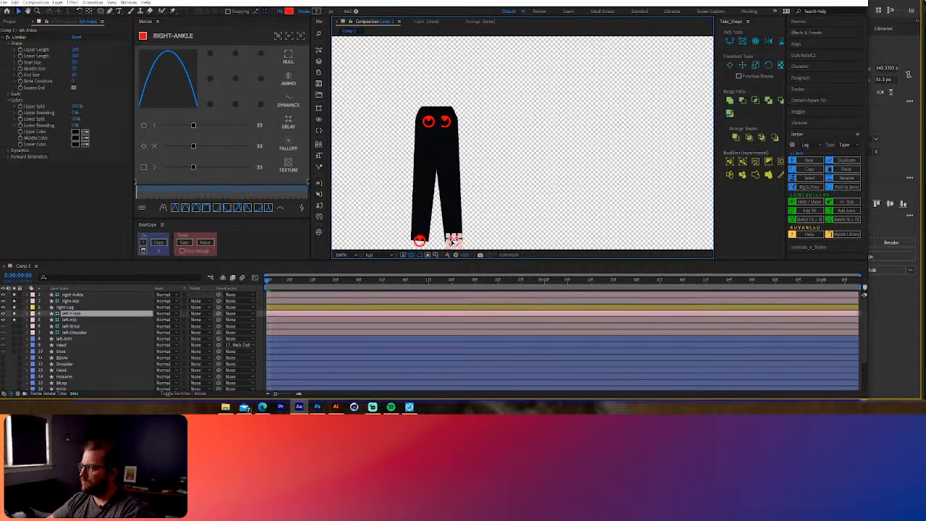
click(74, 314)
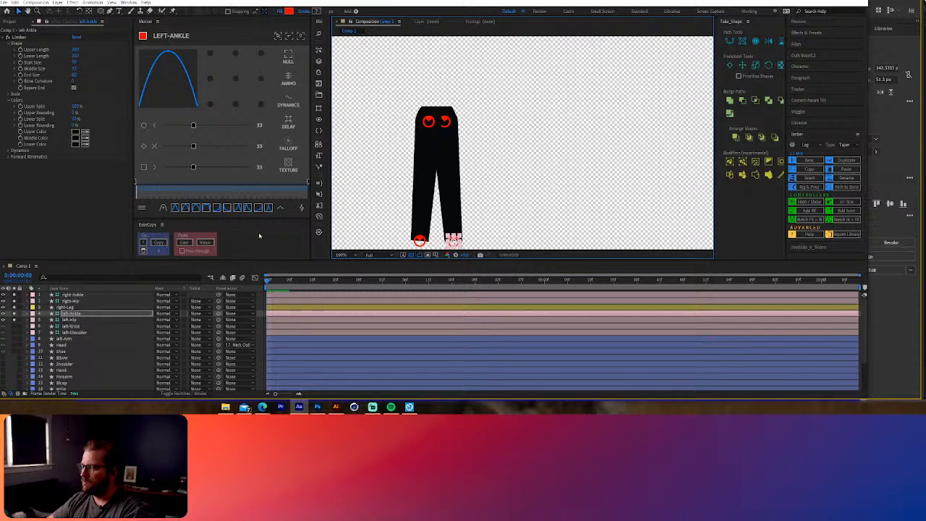
click(74, 314)
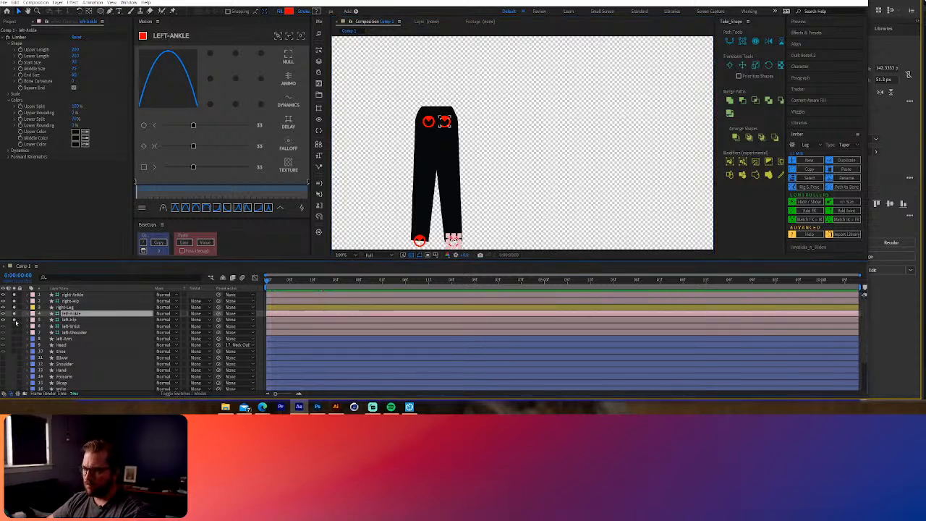
Step: Turn off solo on the leg controllers, both leg layers and the hips to show the whole character
drag(14, 319, 14, 295)
scroll(61, 330, down, 3)
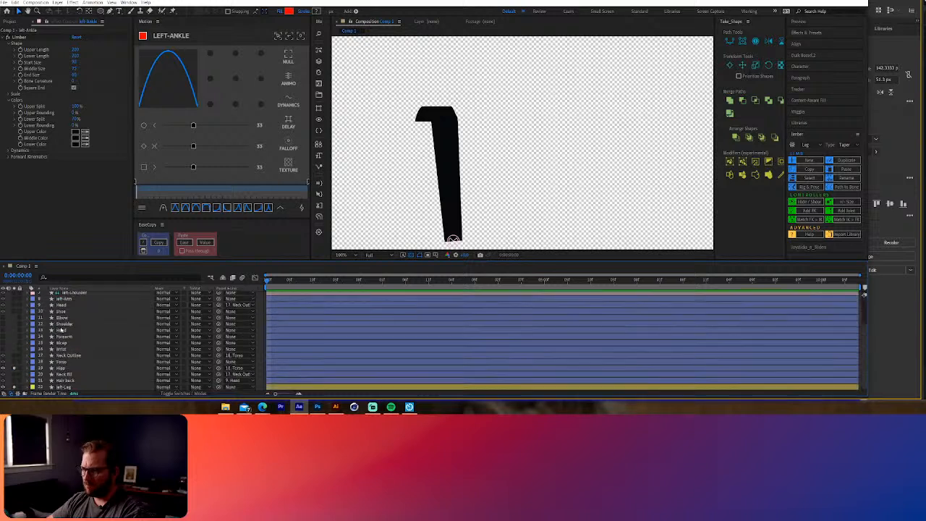
drag(14, 369, 14, 387)
scroll(544, 198, down, 1)
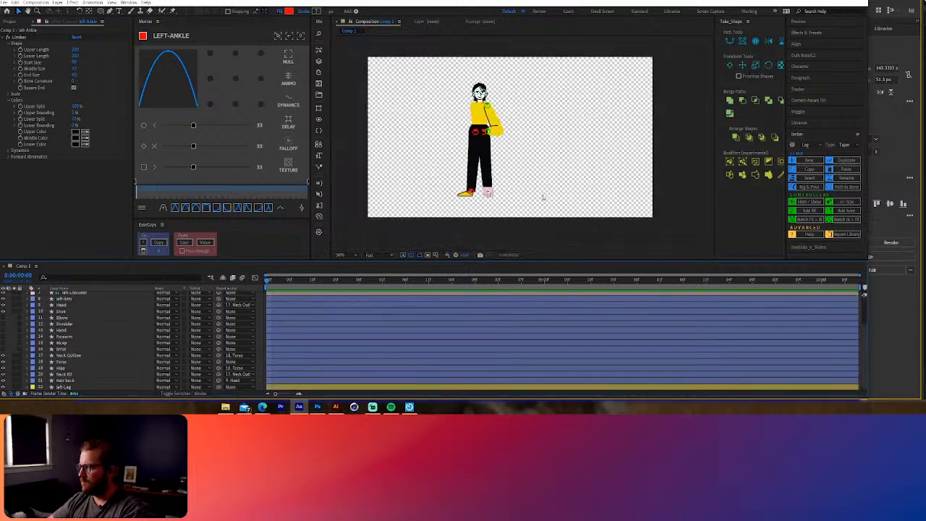
Step: Select both ankle controllers and lower them together to just below the shoe
click(543, 197)
scroll(486, 192, up, 2)
scroll(484, 193, down, 2)
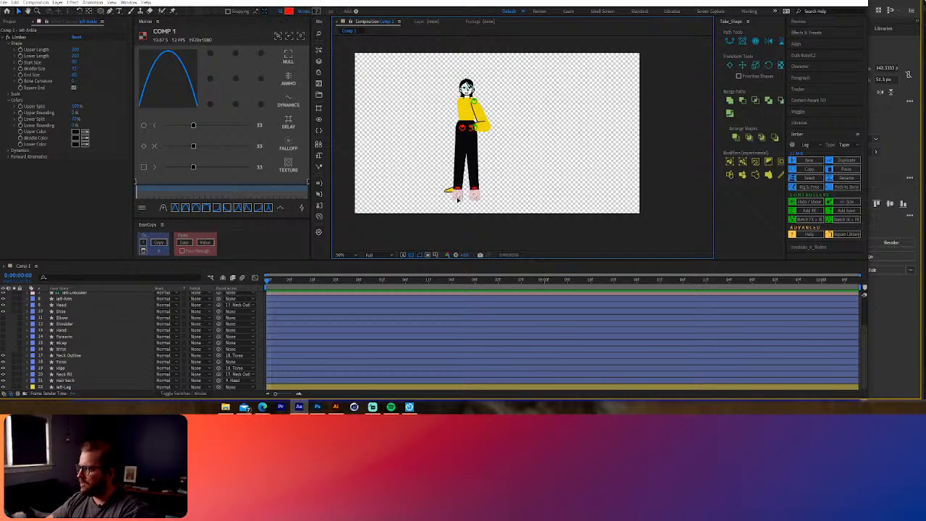
click(457, 200)
click(519, 181)
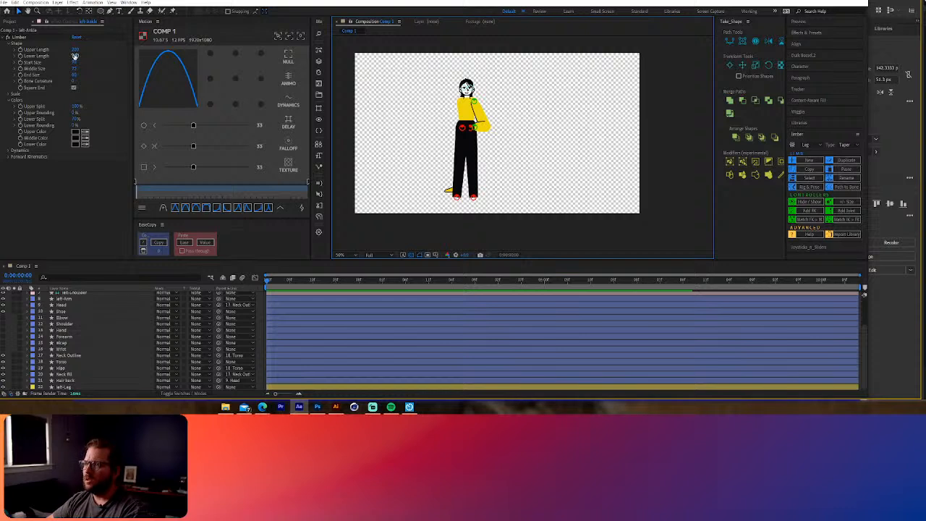
Step: Set the left leg's Upper Length and Lower Length to 240
mouse_move(76, 56)
mouse_down()
mouse_move(84, 53)
mouse_move(76, 49)
mouse_up()
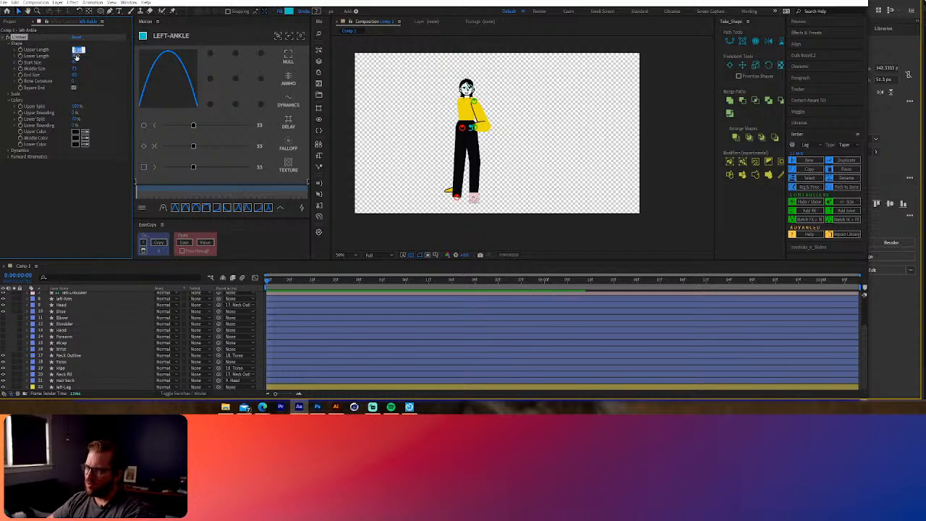
click(77, 55)
text(230)
key(Return)
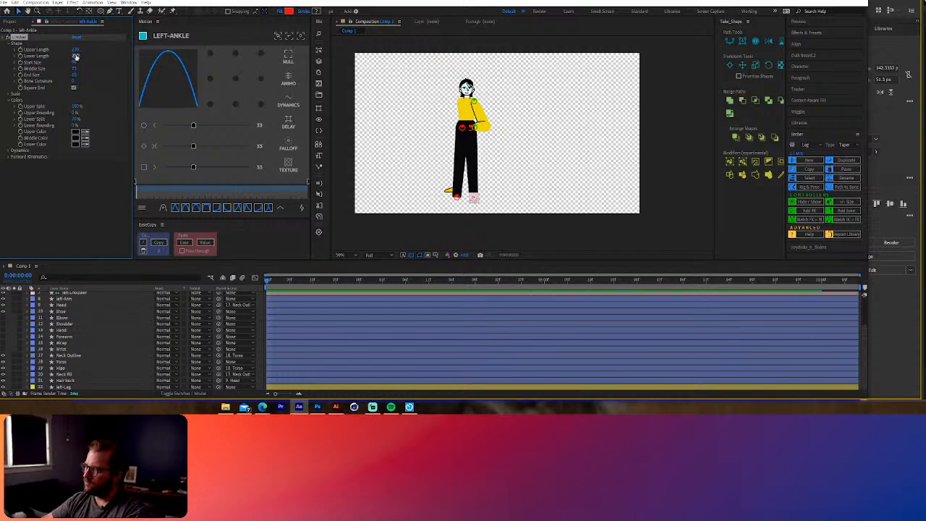
click(76, 56)
text(200)
key(Return)
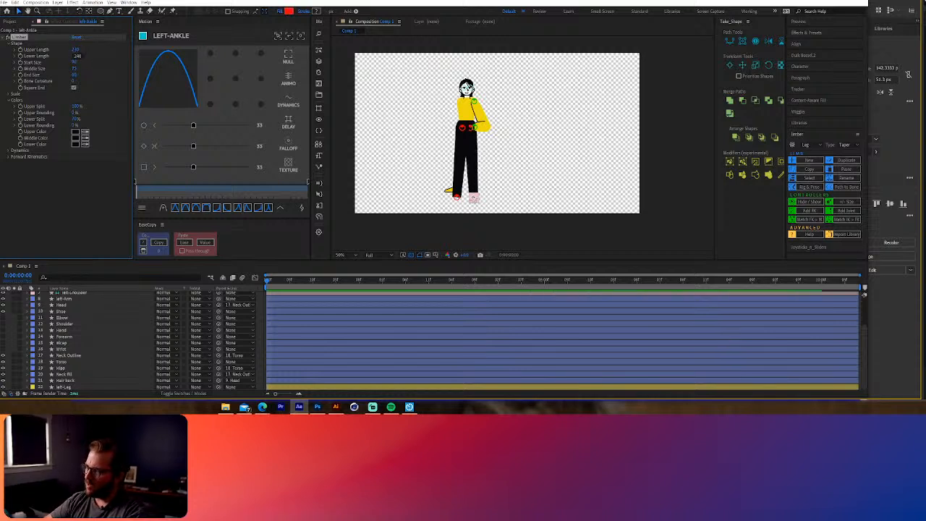
click(75, 50)
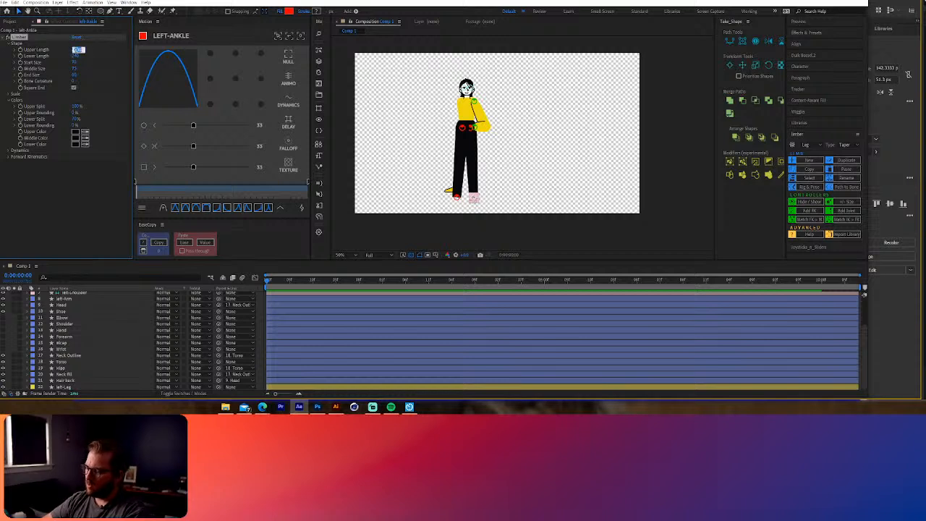
text(200)
key(Return)
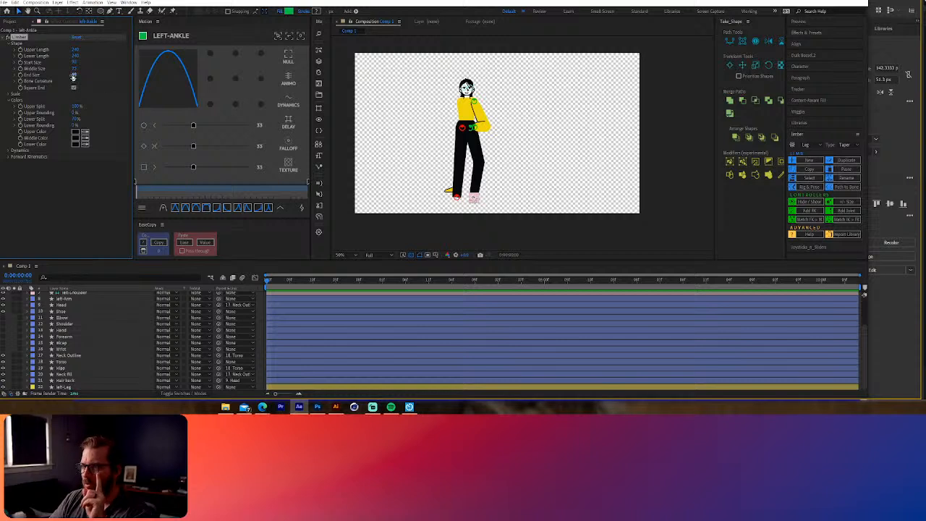
Step: Try different Size Scale values on the left leg with Link Length to Size Scale off and on, and undo the scaling
click(9, 95)
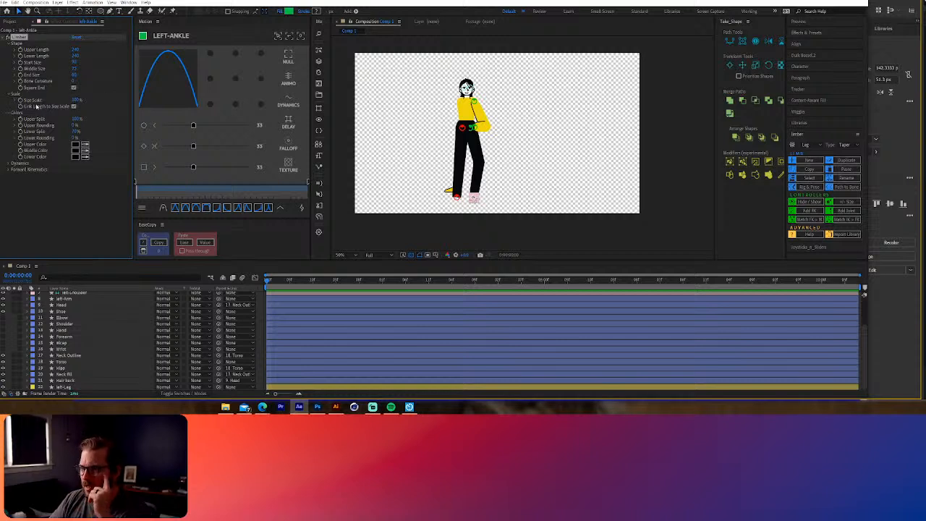
click(74, 108)
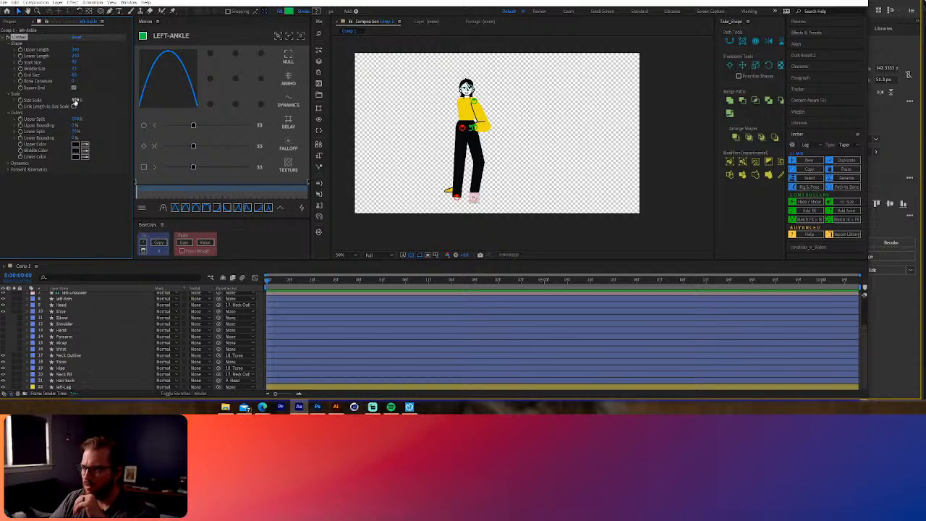
drag(75, 100, 65, 103)
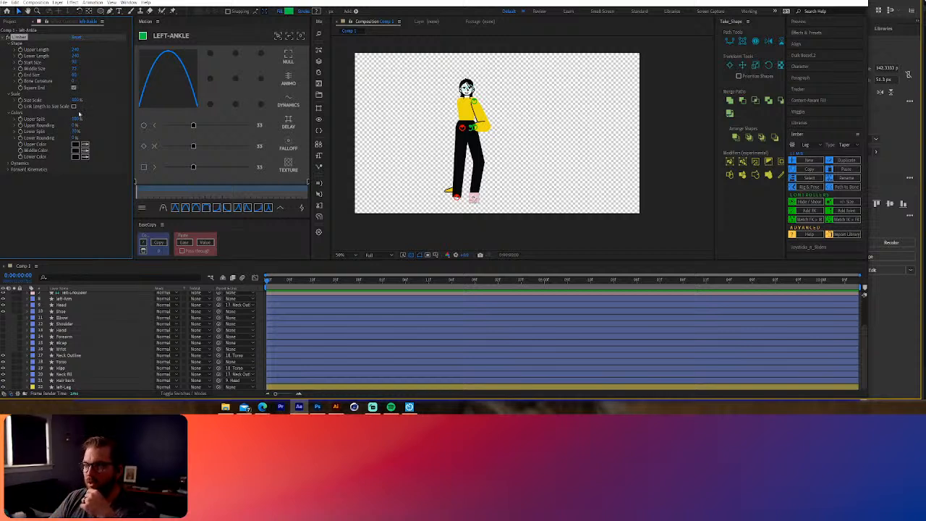
drag(76, 101, 81, 103)
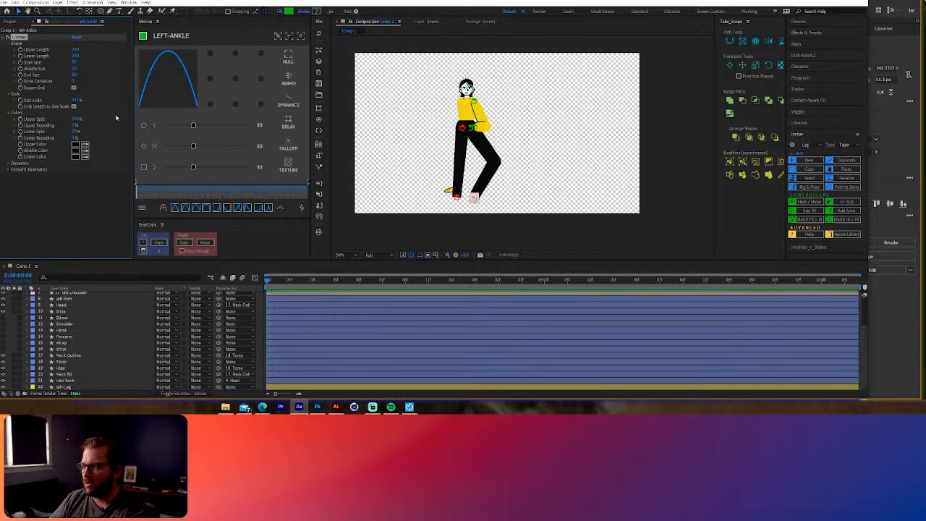
drag(76, 102, 87, 100)
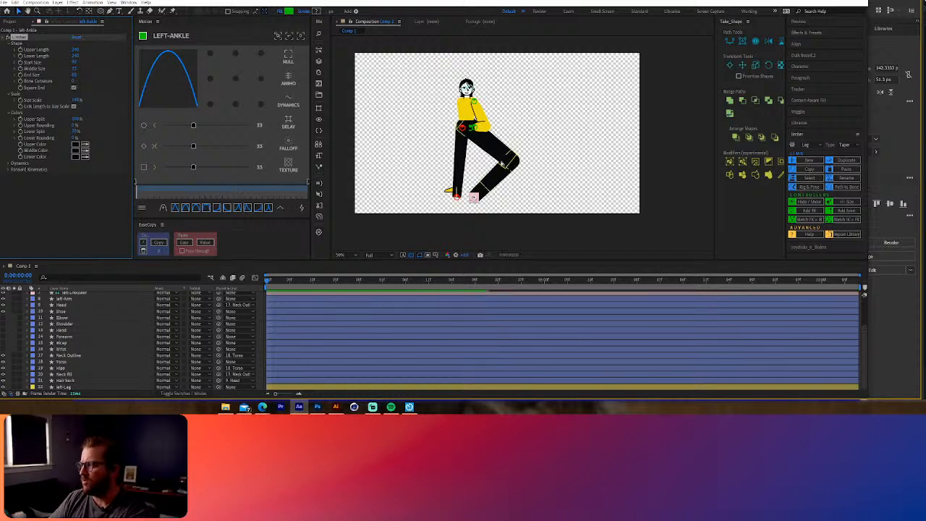
key(ctrl+z)
key(ctrl+z)
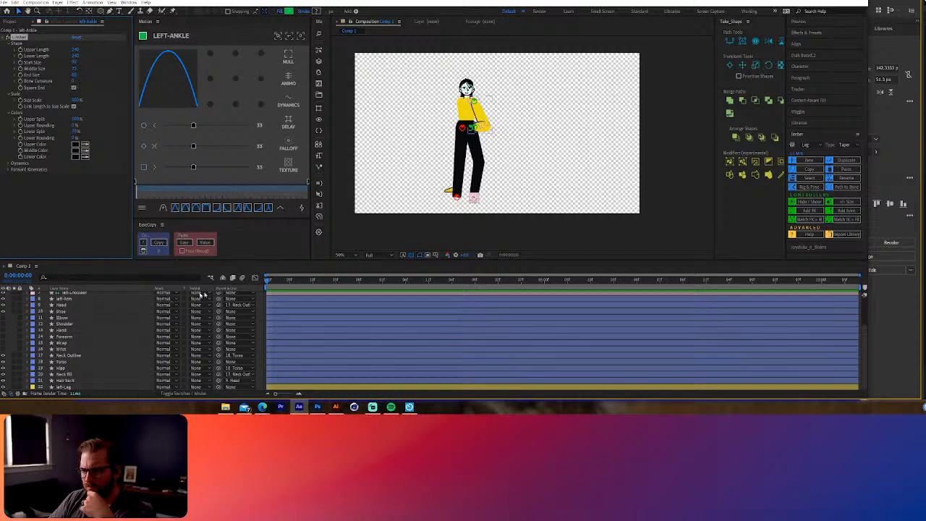
Step: Nudge the left ankle controller slightly outward and the right ankle controller slightly inward and down
click(474, 197)
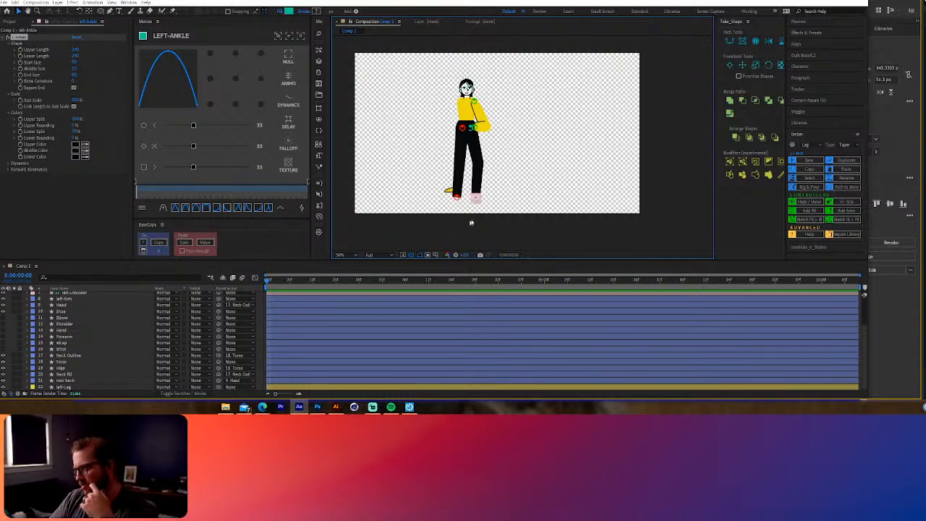
drag(475, 198, 478, 198)
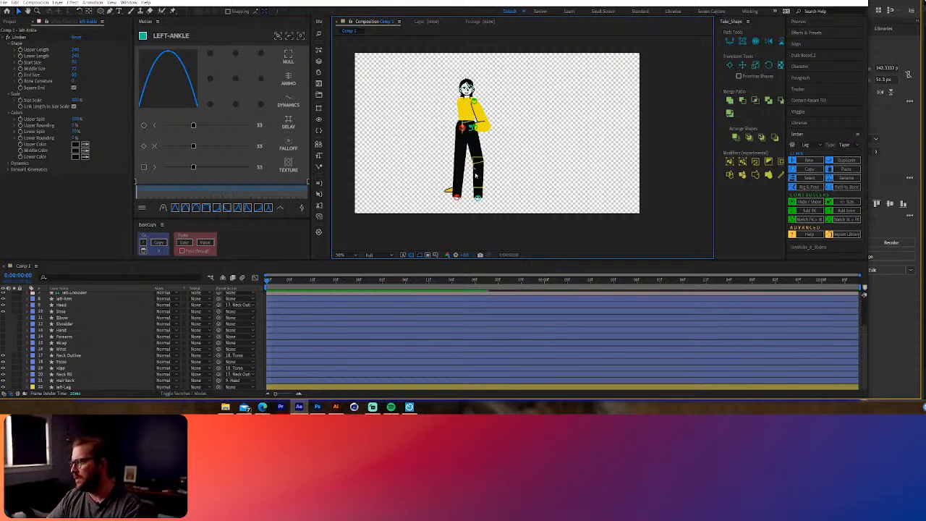
scroll(471, 165, up, 2)
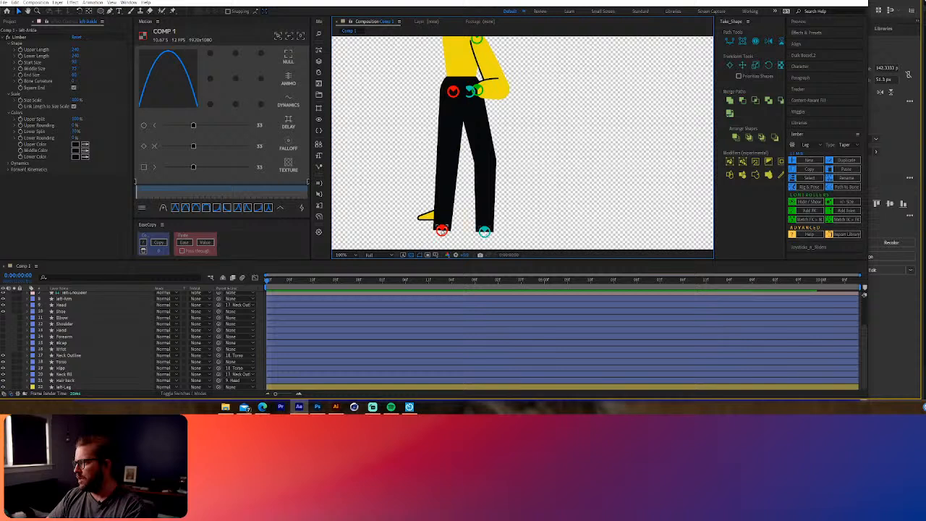
click(442, 229)
drag(441, 228, 445, 230)
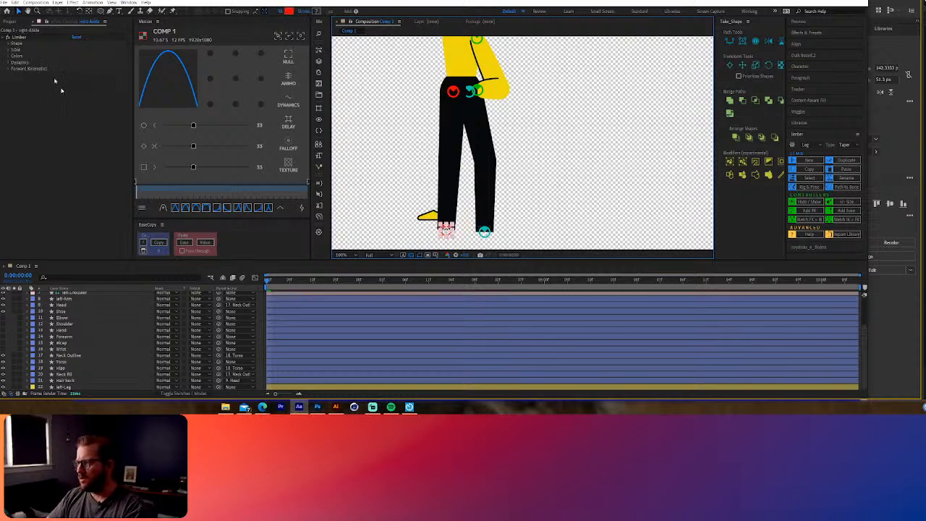
Step: Copy the left leg's Limber settings and paste them onto the right leg
click(488, 158)
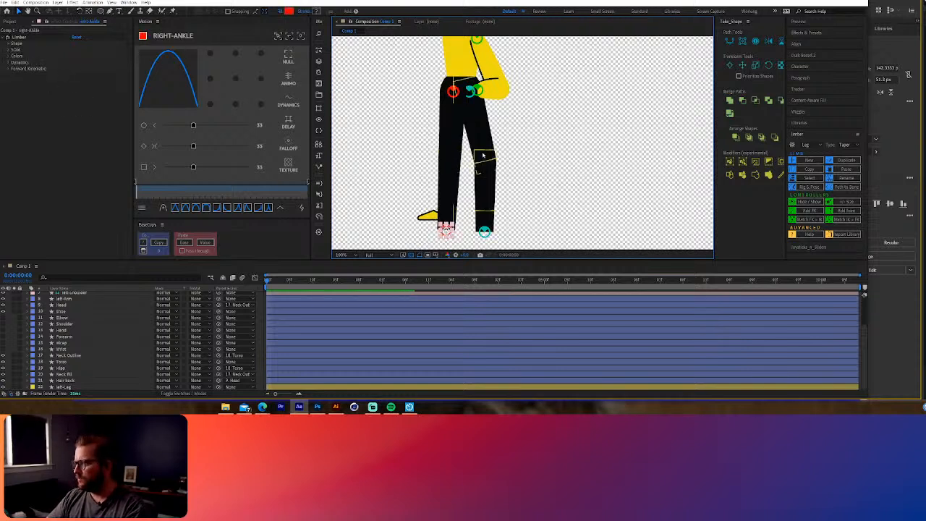
click(487, 233)
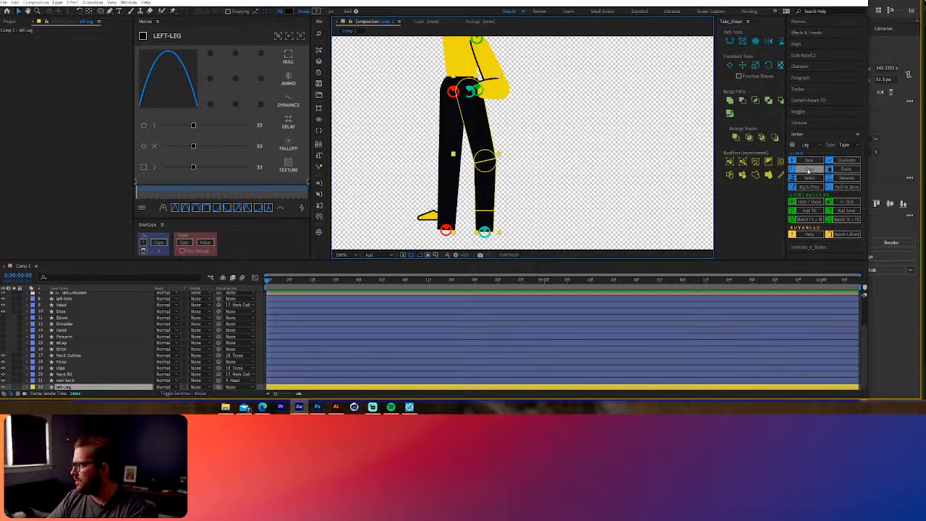
click(808, 169)
click(455, 175)
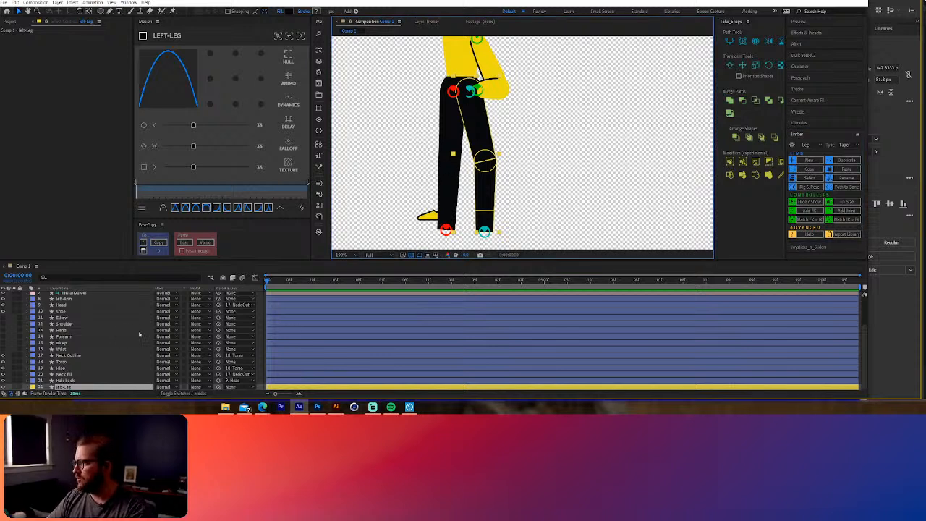
scroll(71, 370, up, 3)
click(71, 307)
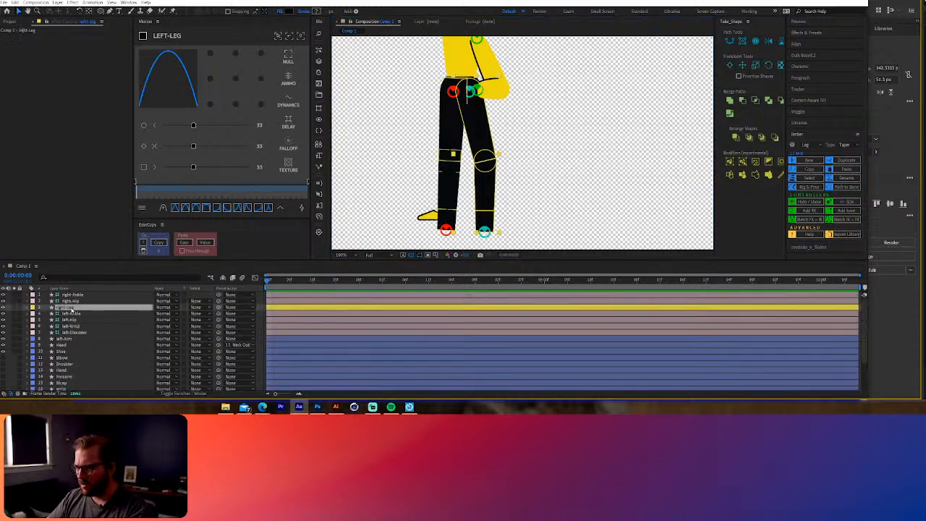
click(845, 169)
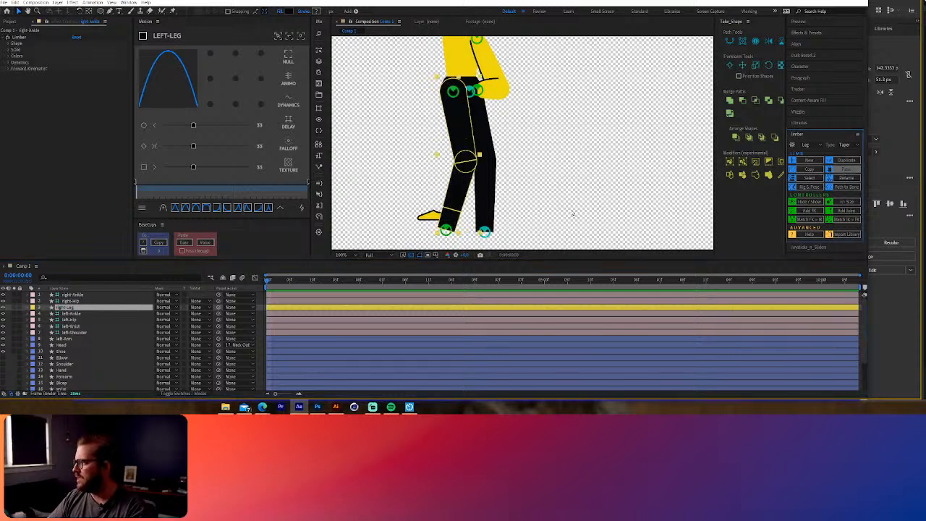
Step: Move the right ankle controller outward to straighten the right leg and check the pose on the whole character
click(443, 230)
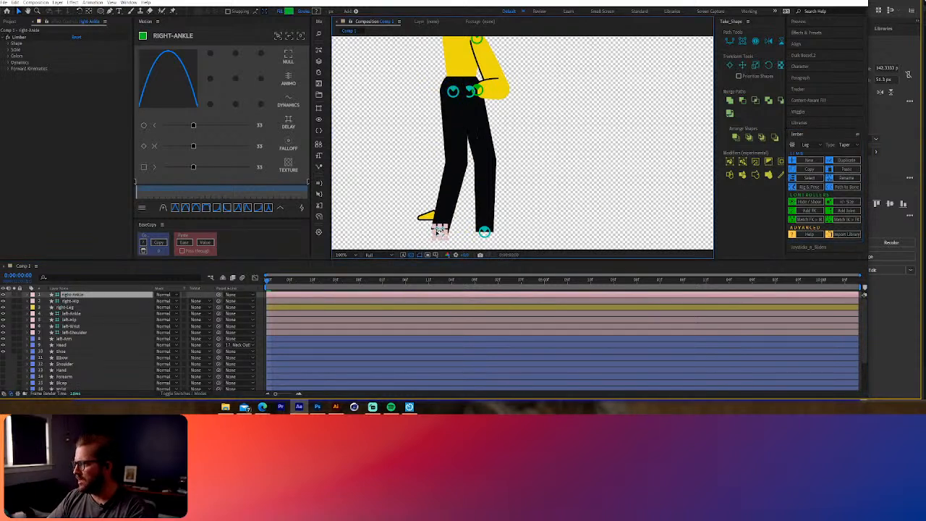
drag(439, 230, 427, 231)
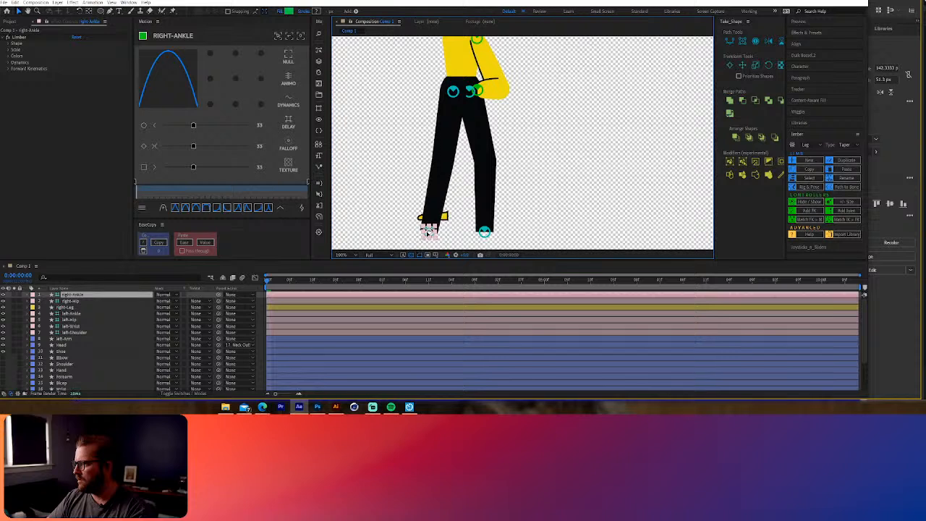
click(605, 195)
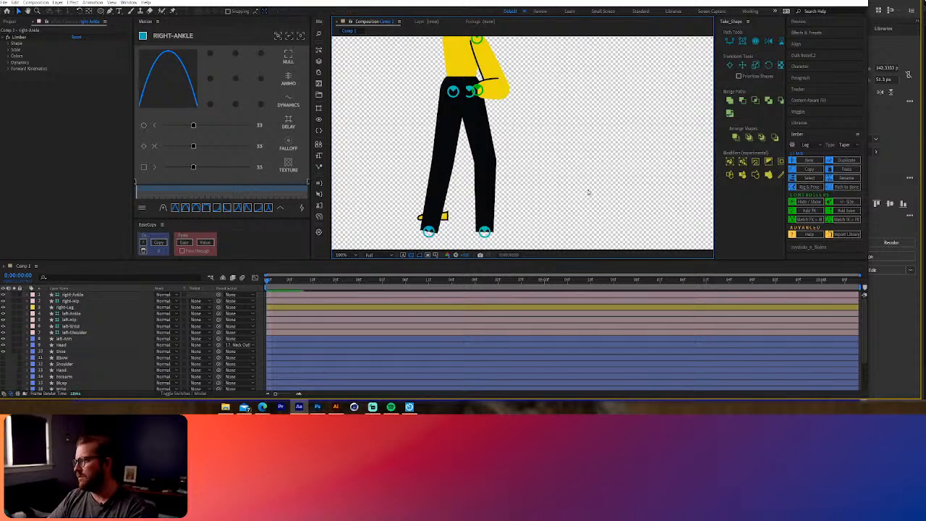
scroll(591, 192, down, 2)
click(531, 139)
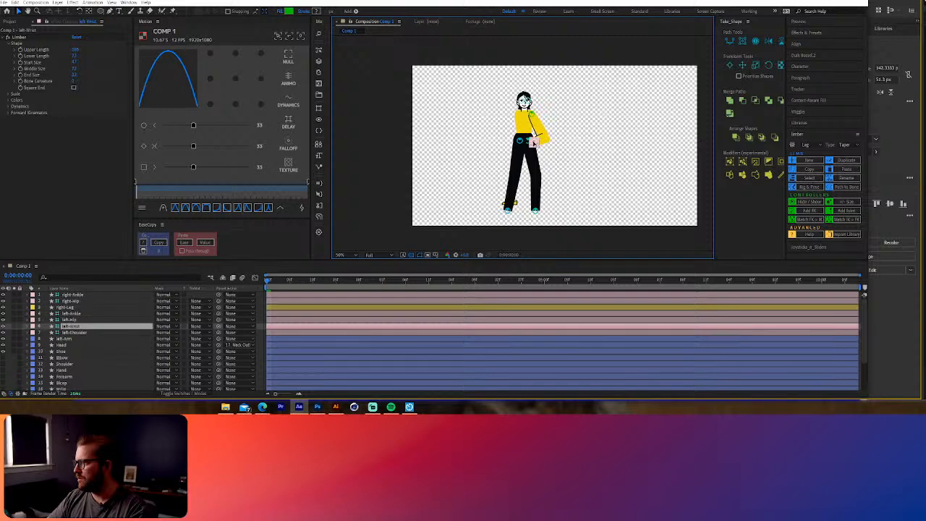
Step: Switch to Illustrator to check the source character artwork, and return to After Effects
click(337, 408)
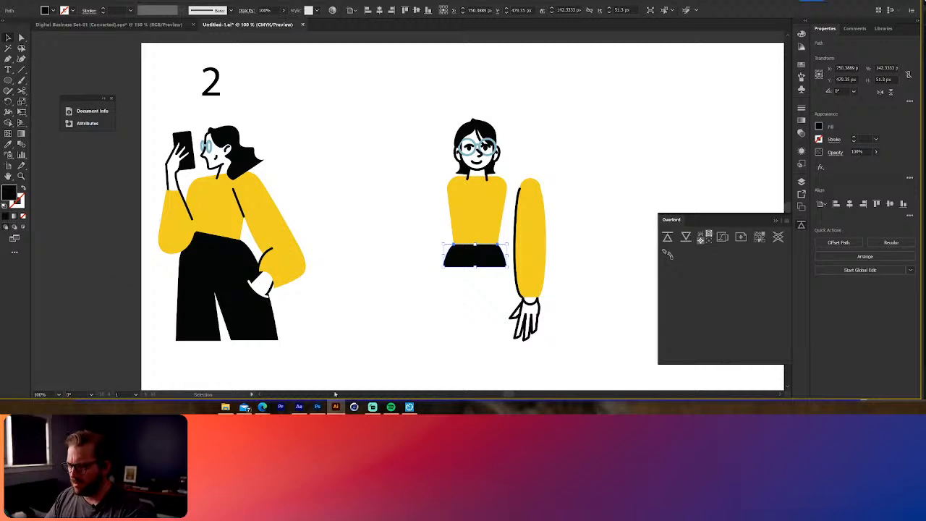
click(300, 408)
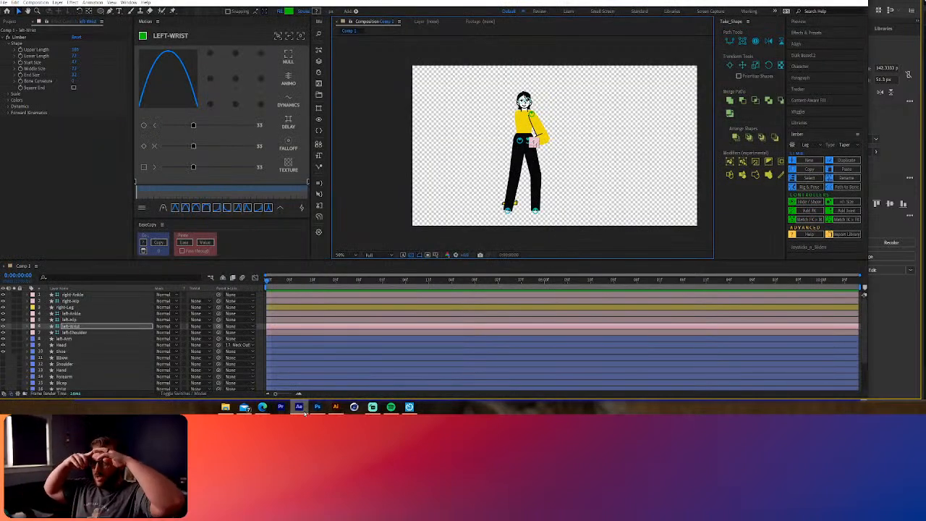
Step: Move the right ankle controller inward so the right knee bends, and inspect the overlap of both legs
click(515, 205)
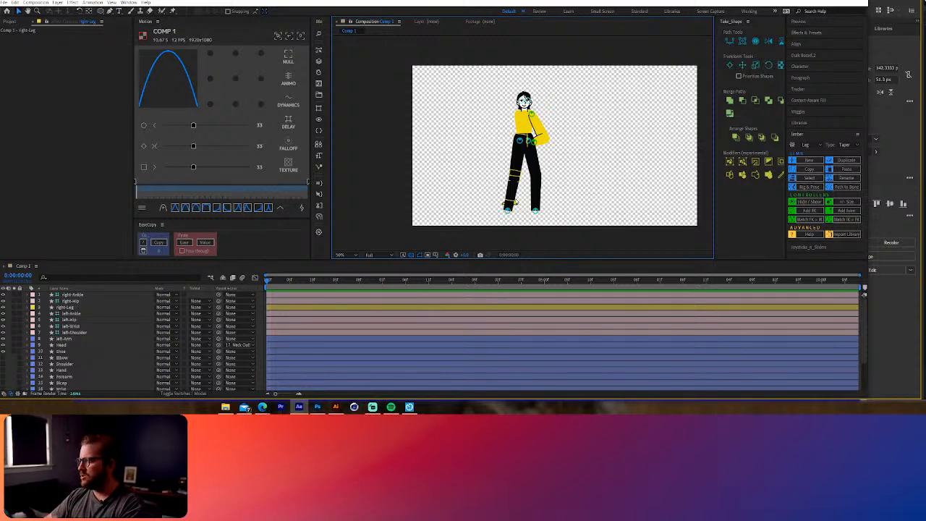
scroll(578, 218, up, 2)
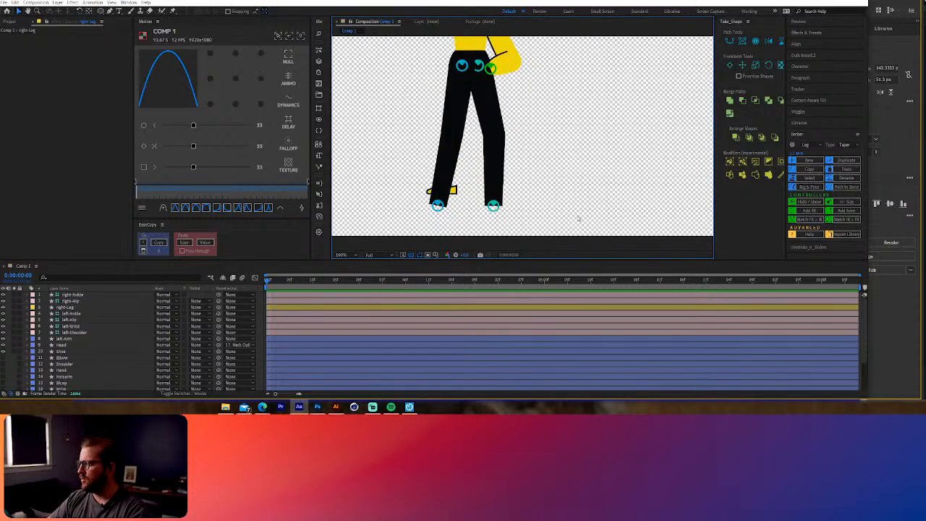
drag(438, 205, 448, 206)
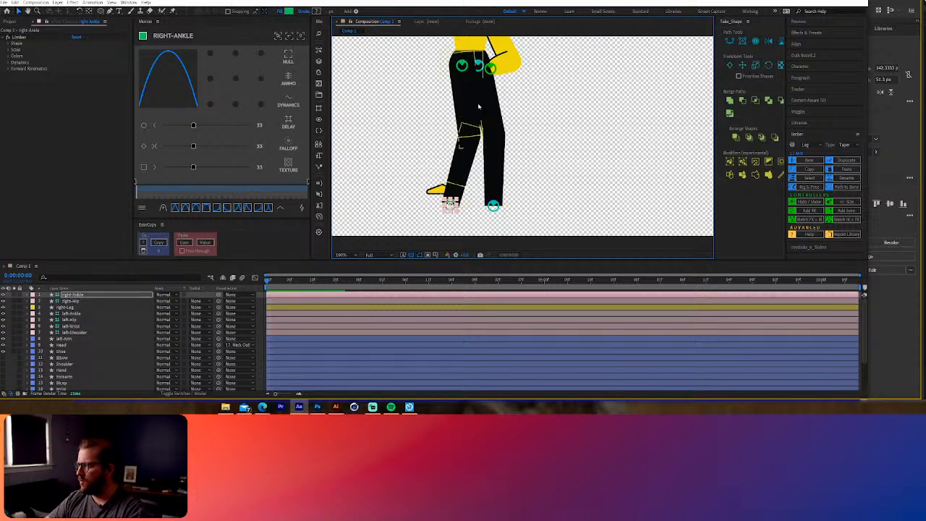
scroll(479, 84, up, 3)
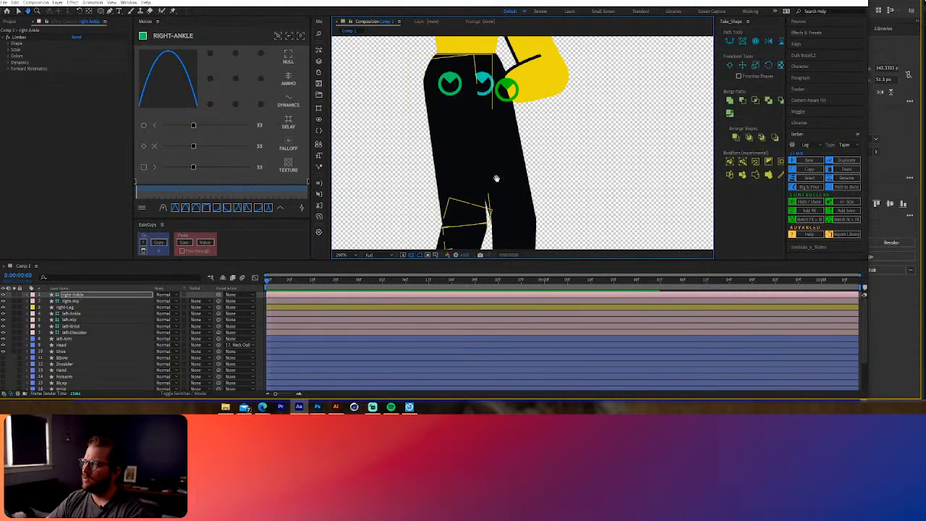
key(v)
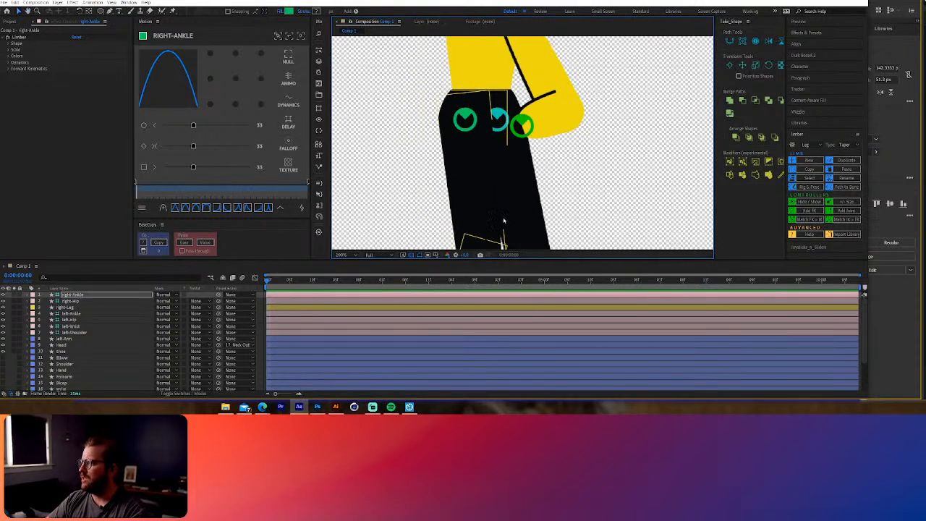
scroll(504, 220, down, 4)
scroll(454, 209, up, 2)
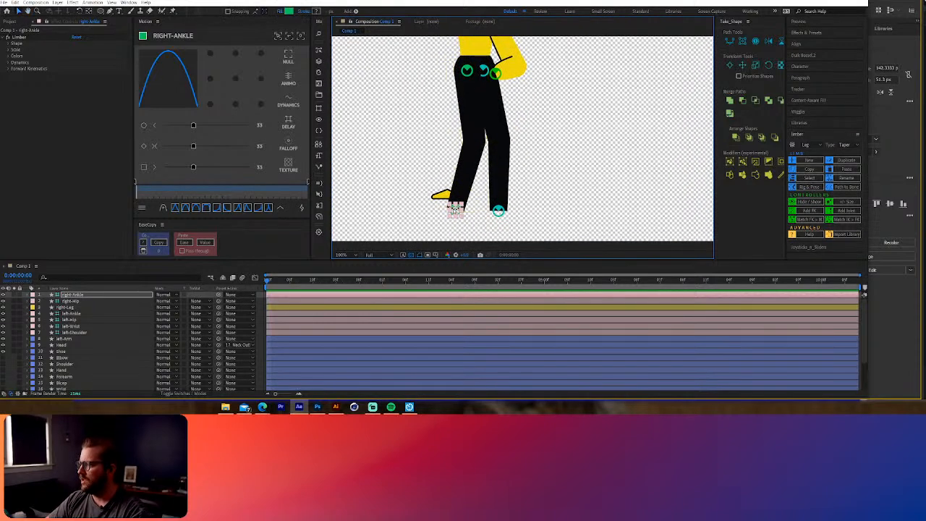
Step: Activate the Pen tool with no layer selected and set the shape stroke color to white, FFFFFF
click(110, 12)
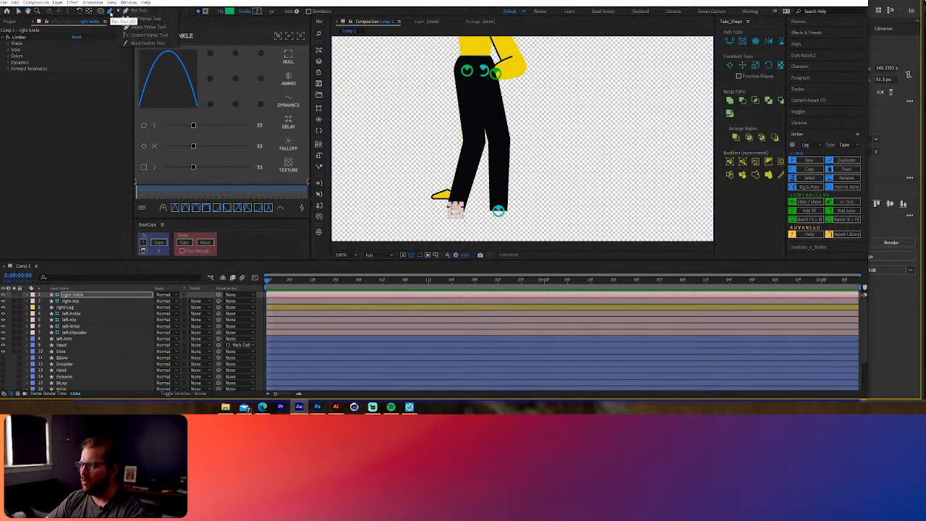
click(111, 12)
click(118, 338)
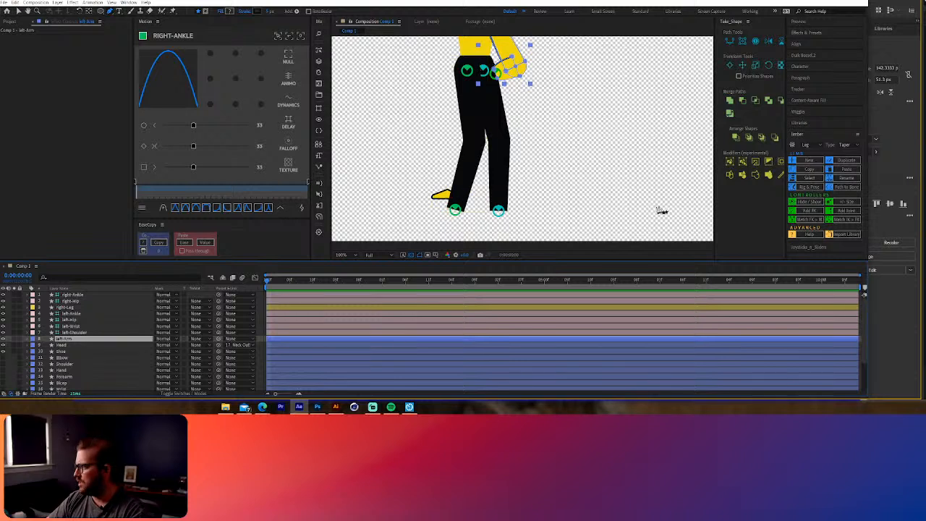
click(529, 232)
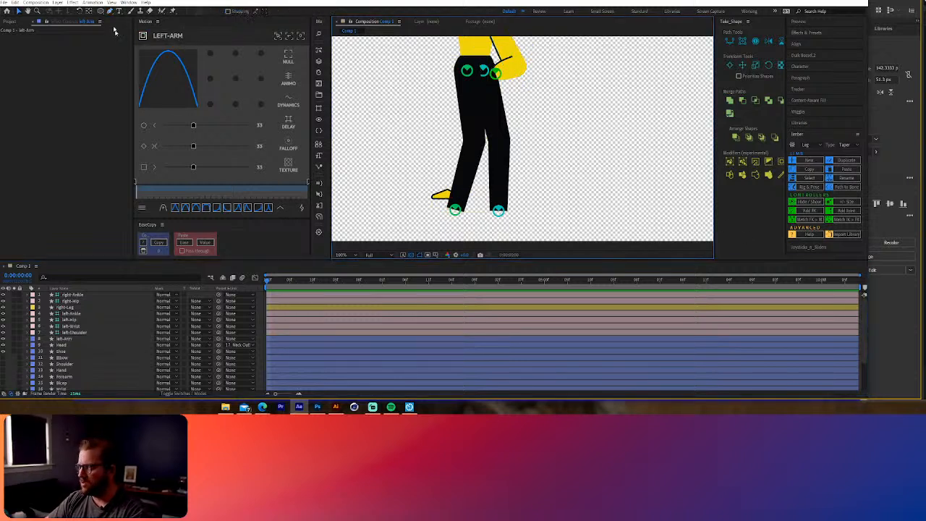
click(110, 11)
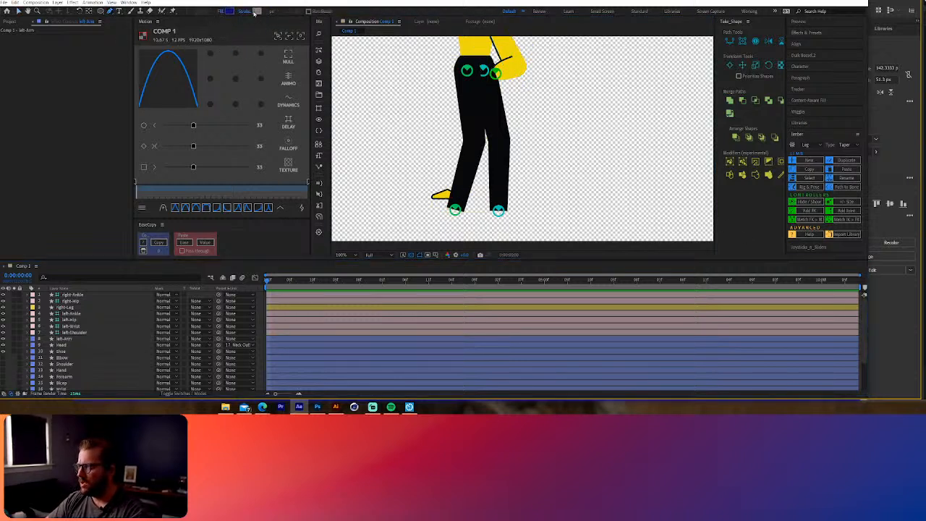
click(256, 12)
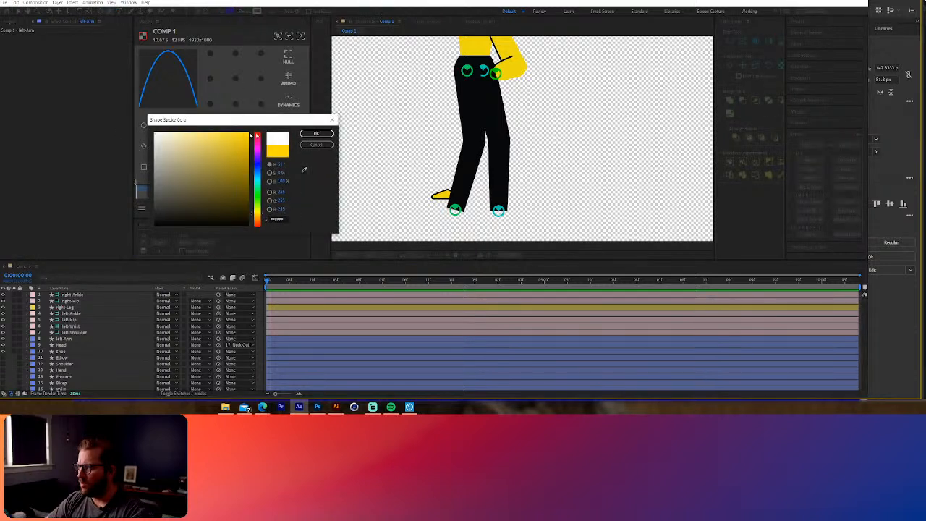
click(316, 133)
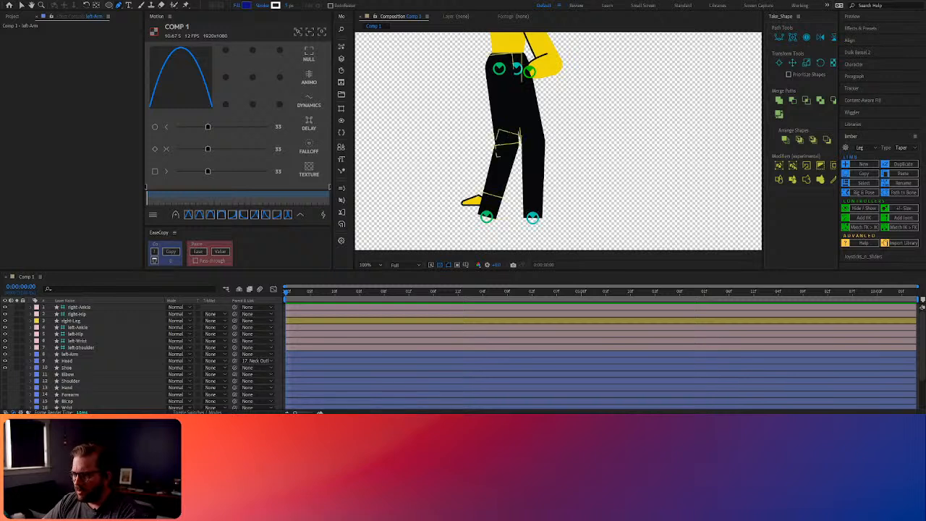
click(29, 321)
click(18, 321)
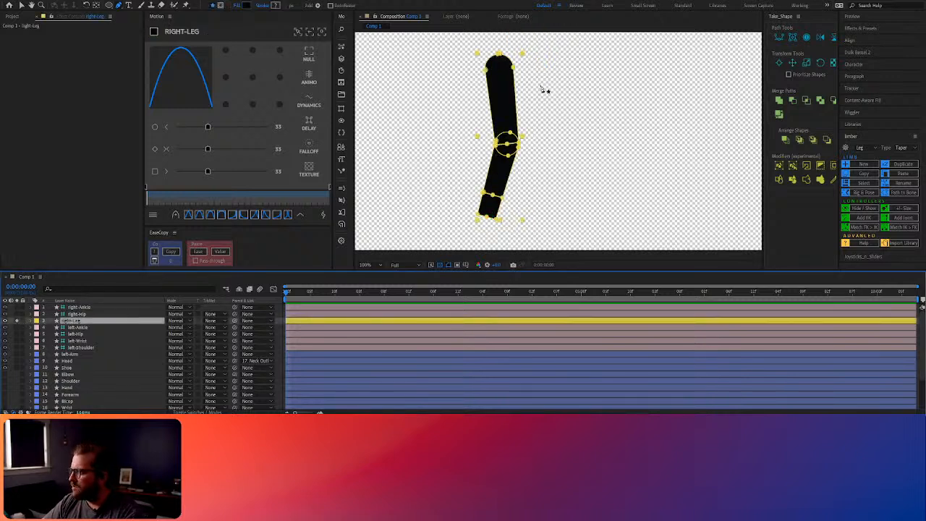
click(601, 222)
click(506, 145)
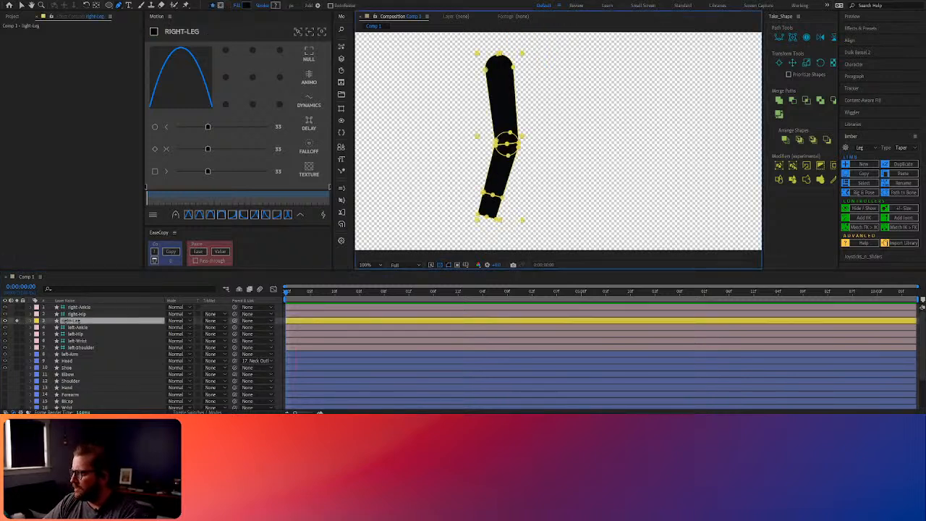
key(ctrl+z)
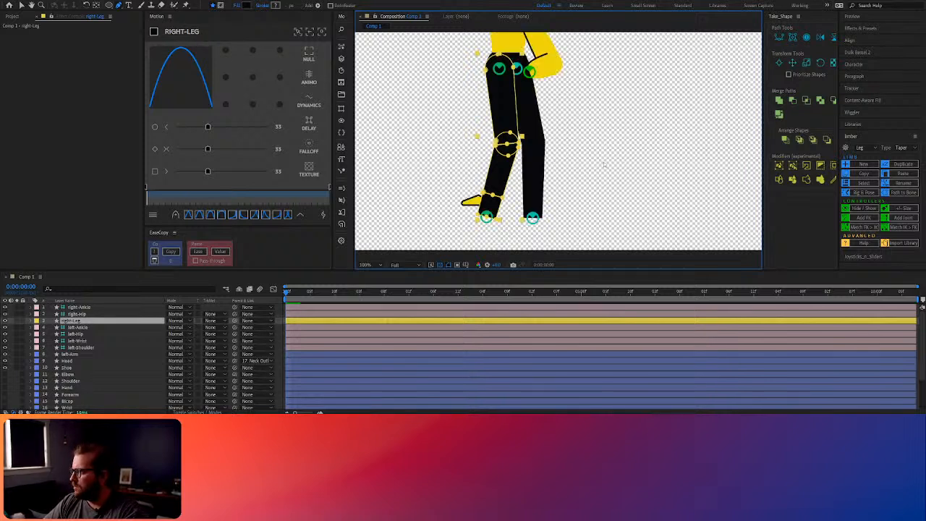
click(604, 165)
Step: Solo the right-Leg layer and draw a straight white line along the thigh's inner edge from hip to knee on a new shape layer
click(18, 320)
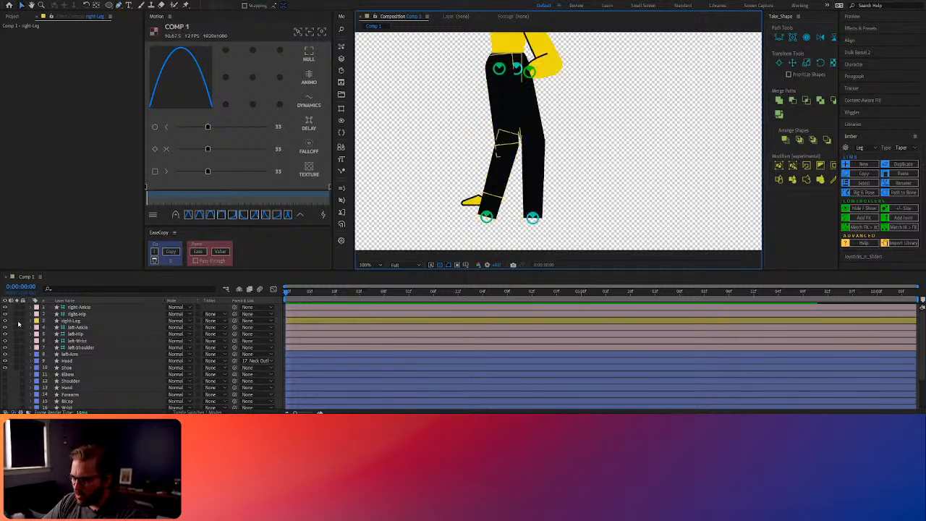
click(118, 6)
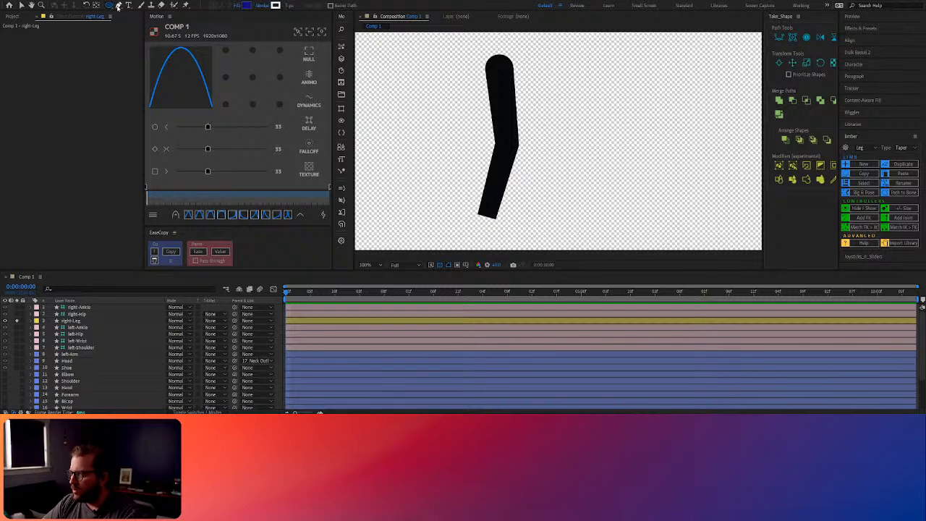
click(512, 67)
click(518, 140)
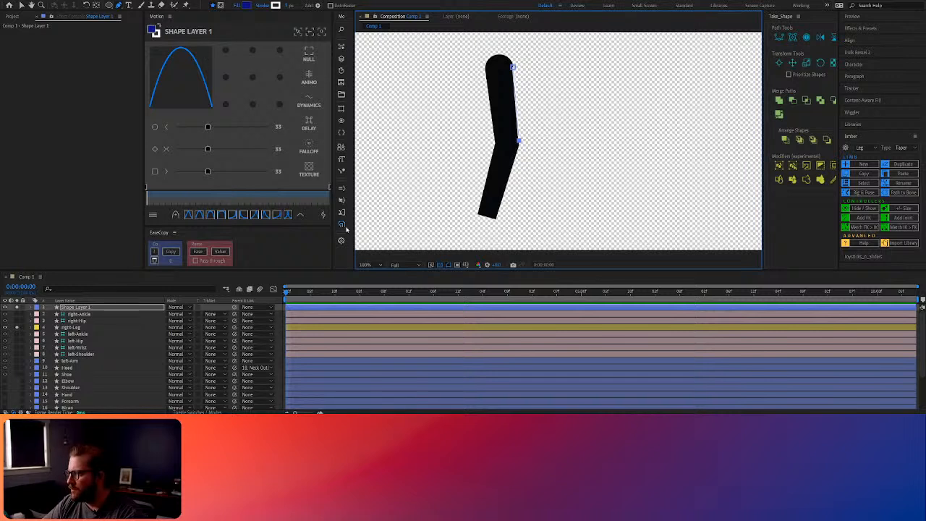
key(v)
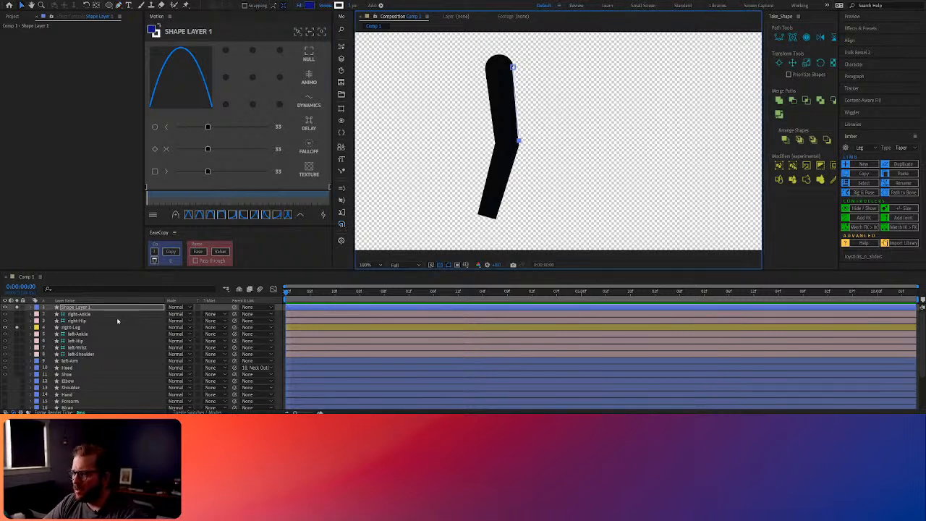
Step: Set Rotate Start to 100% in the right ankle controller's Limber Dynamics settings
click(82, 308)
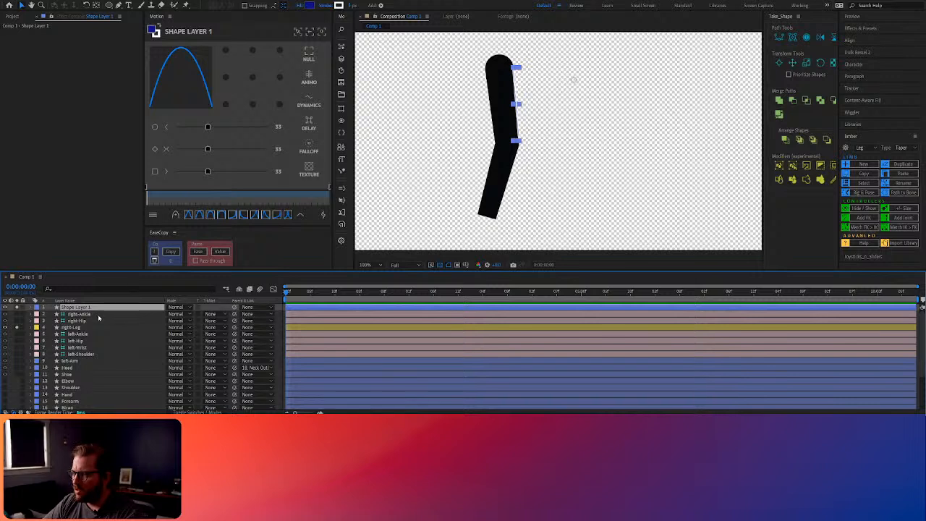
click(86, 315)
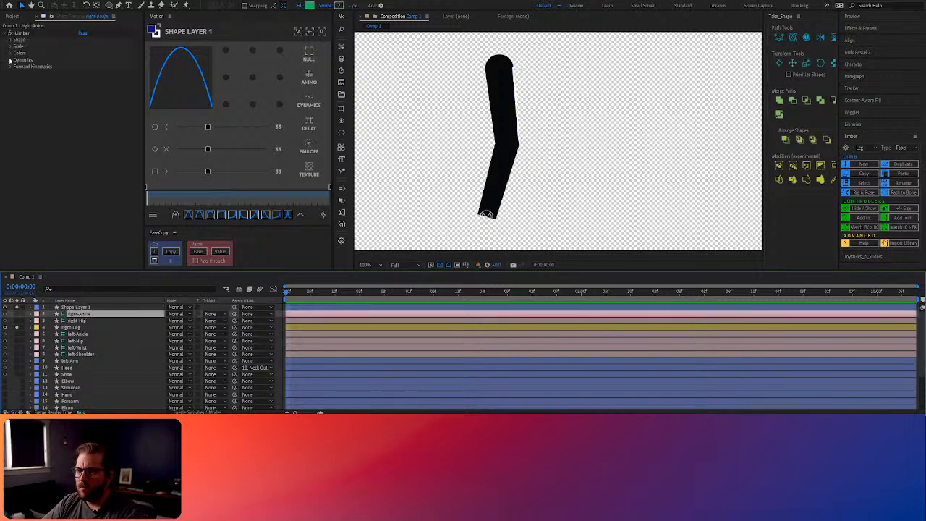
click(10, 61)
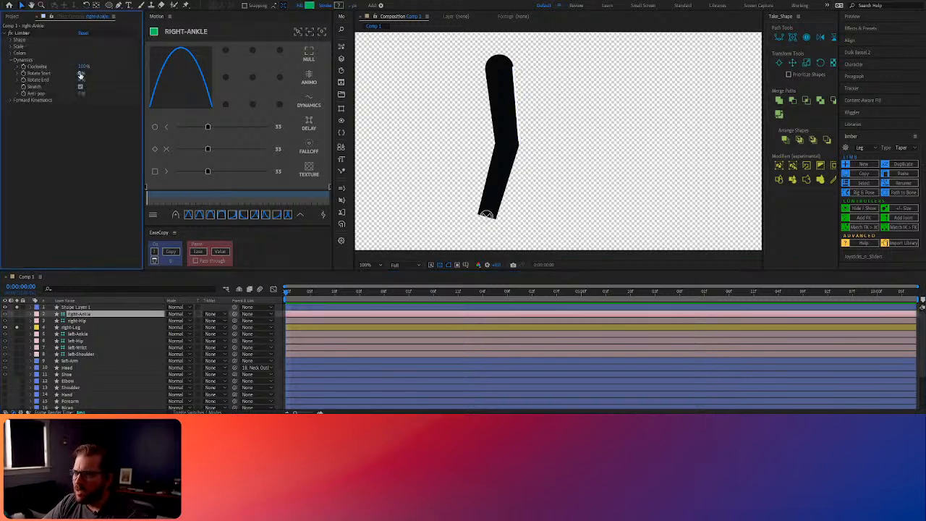
drag(81, 73, 121, 73)
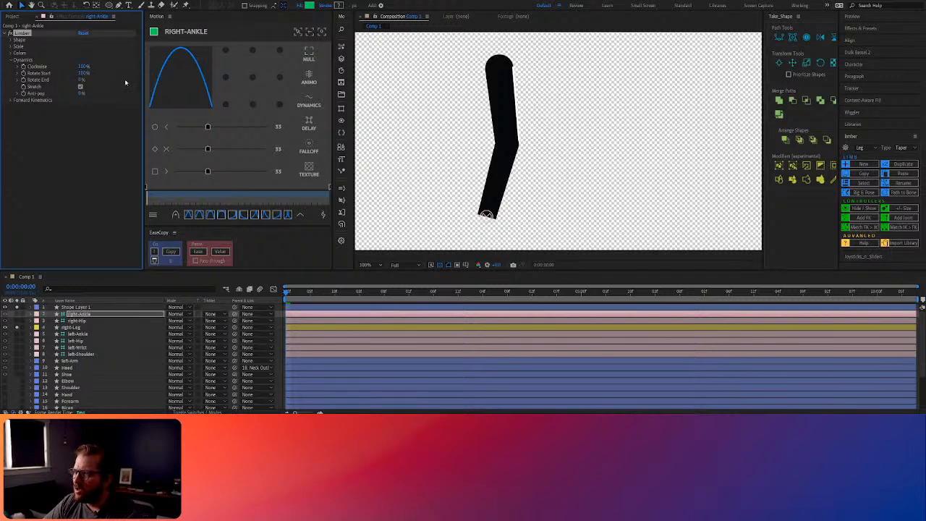
Step: Parent Shape Layer 1, the white thigh line, to the right-Hip controller and solo the right-Ankle and right-Hip layers
click(87, 308)
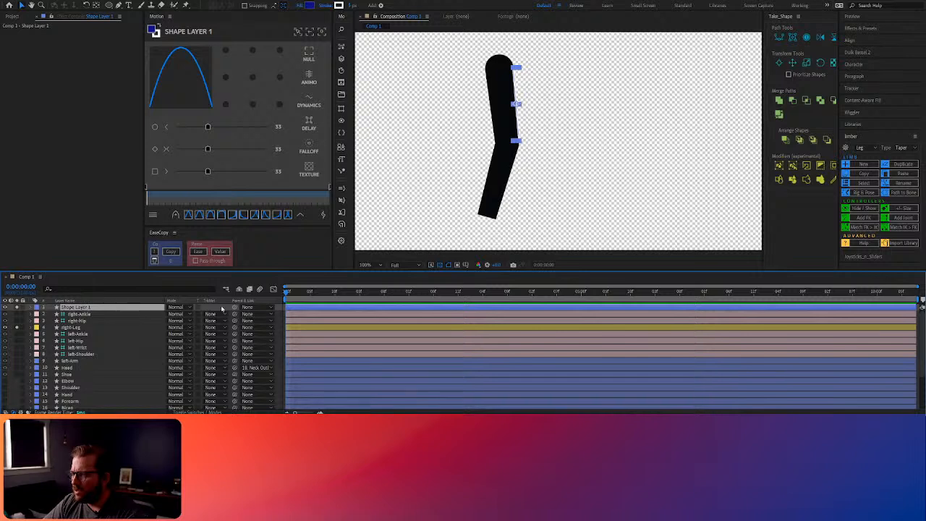
drag(234, 307, 98, 320)
click(98, 321)
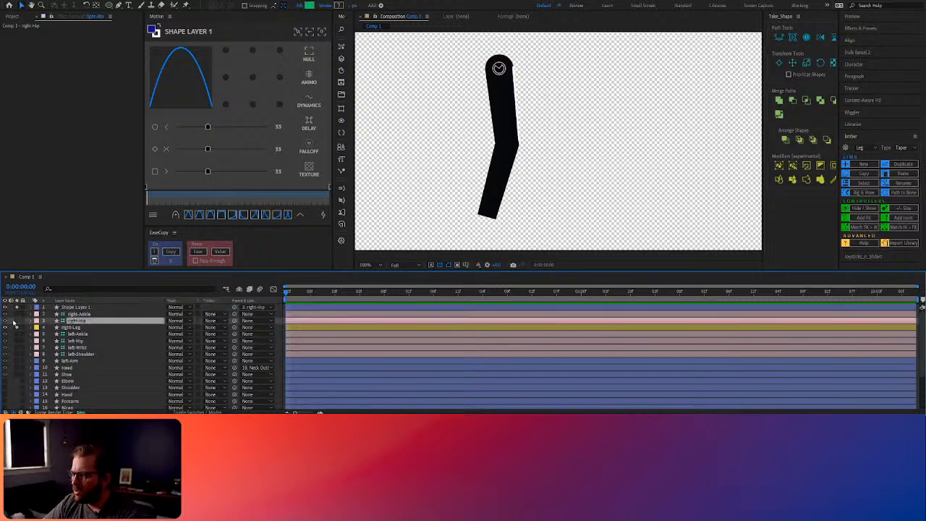
click(78, 314)
click(74, 314)
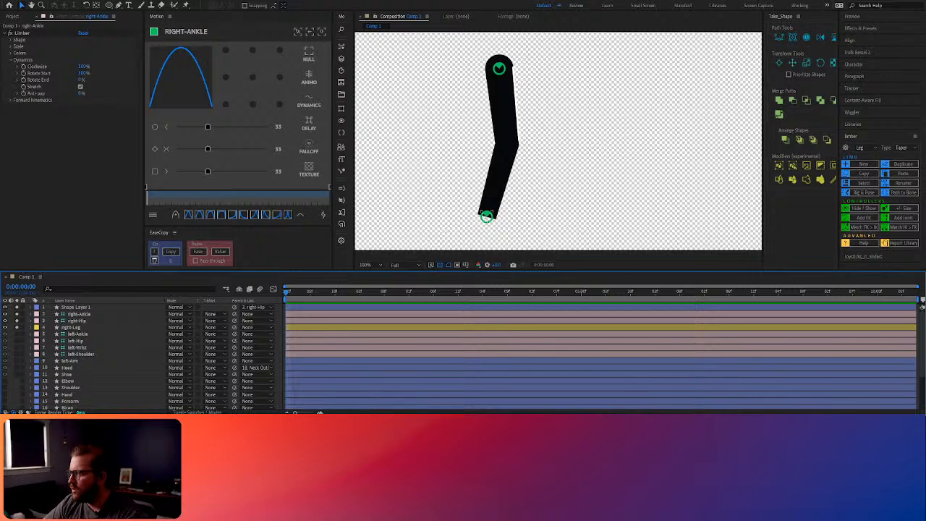
Step: Swing the right ankle controller to test the parented line, unsolo the leg layers, and place the ankle behind the left leg
drag(487, 216, 579, 170)
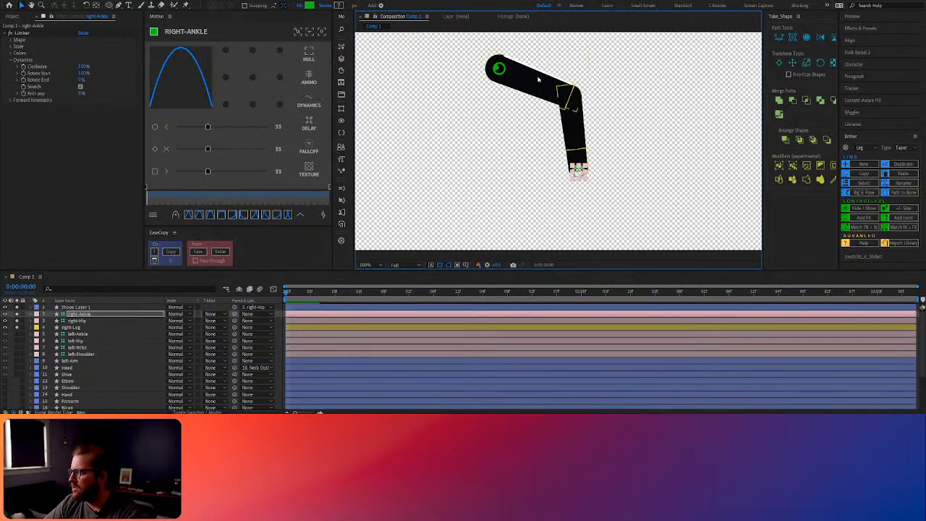
click(499, 69)
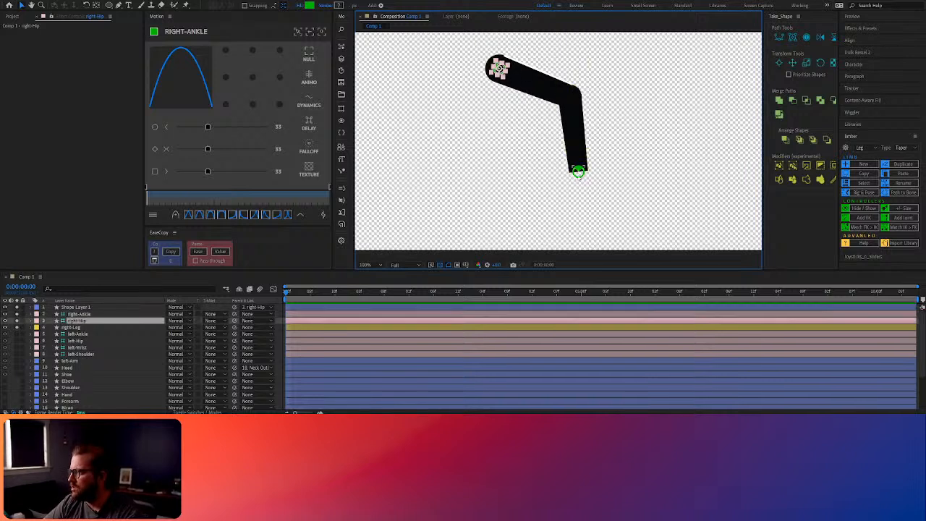
drag(578, 171, 490, 203)
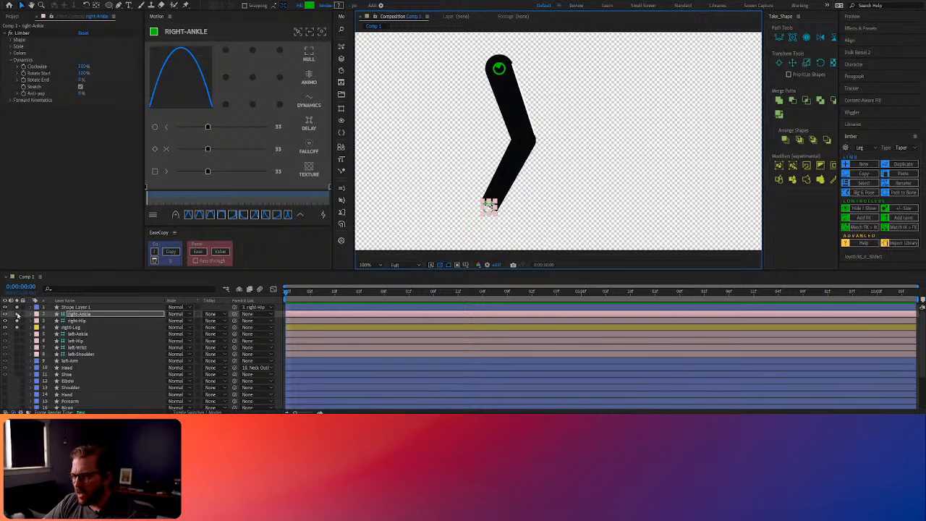
drag(17, 308, 17, 327)
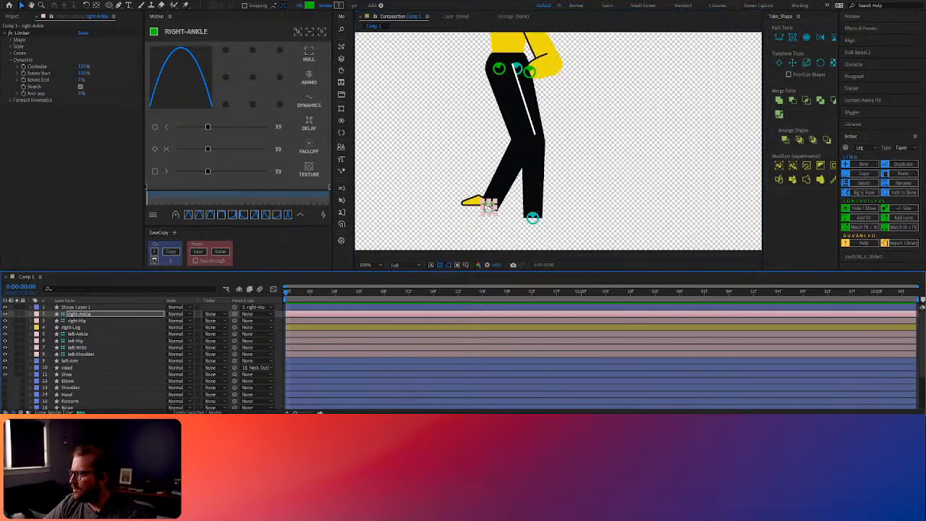
drag(489, 206, 471, 210)
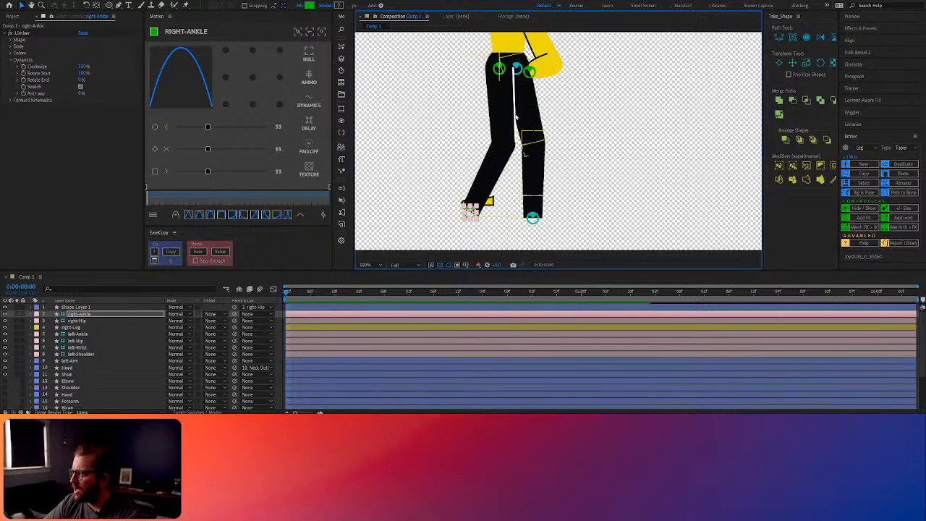
Step: Search the effects for "set" and apply Set Matte to Shape Layer 1
click(871, 29)
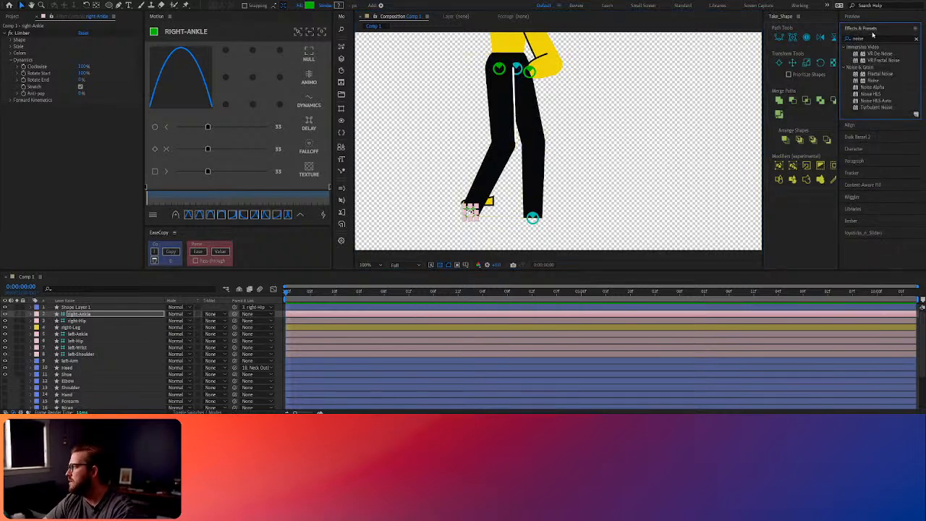
double_click(870, 38)
text(set)
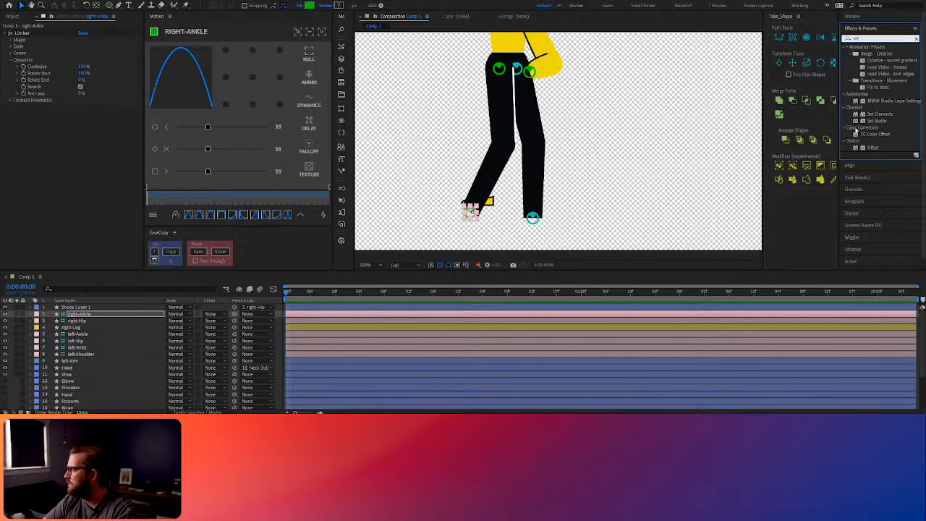
drag(857, 122, 87, 310)
Step: Rename the white line layer Pant line and make its Set Matte effect take the matte from the left leg layer
key(Return)
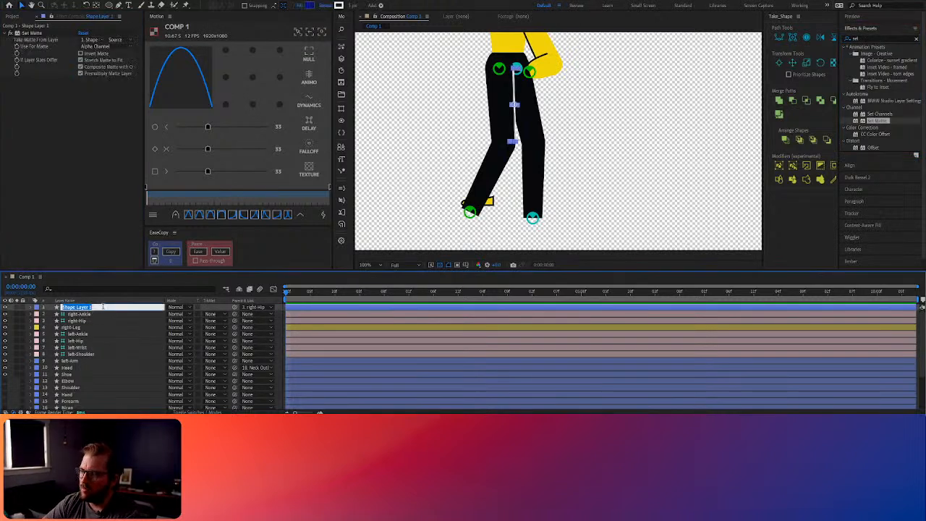
text(Paint Box)
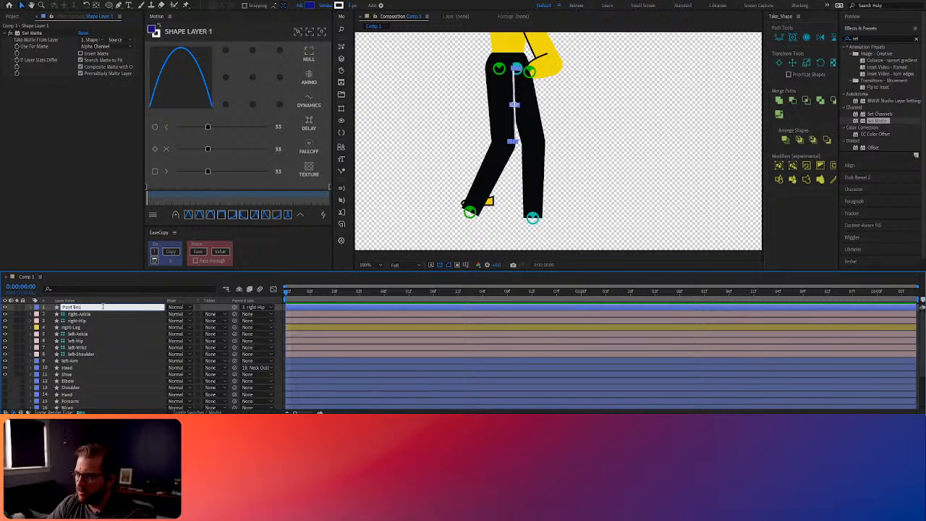
key(Return)
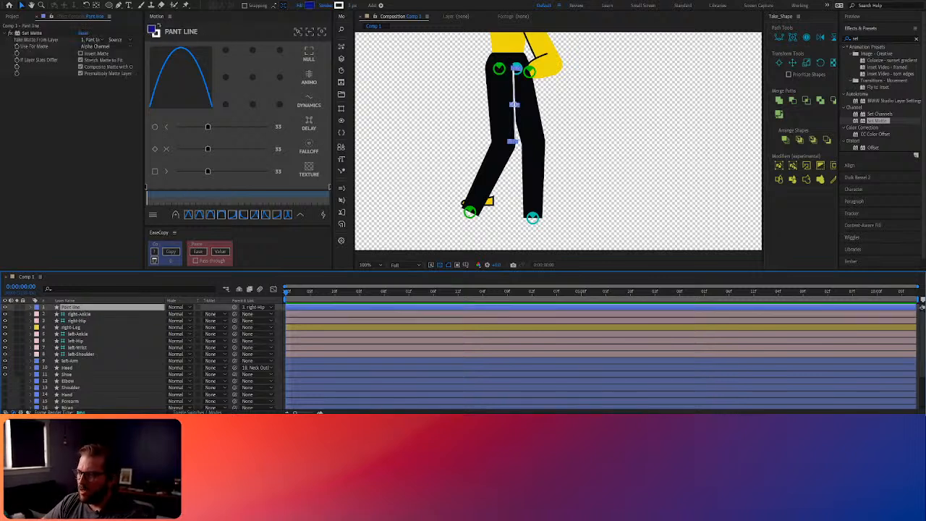
click(93, 45)
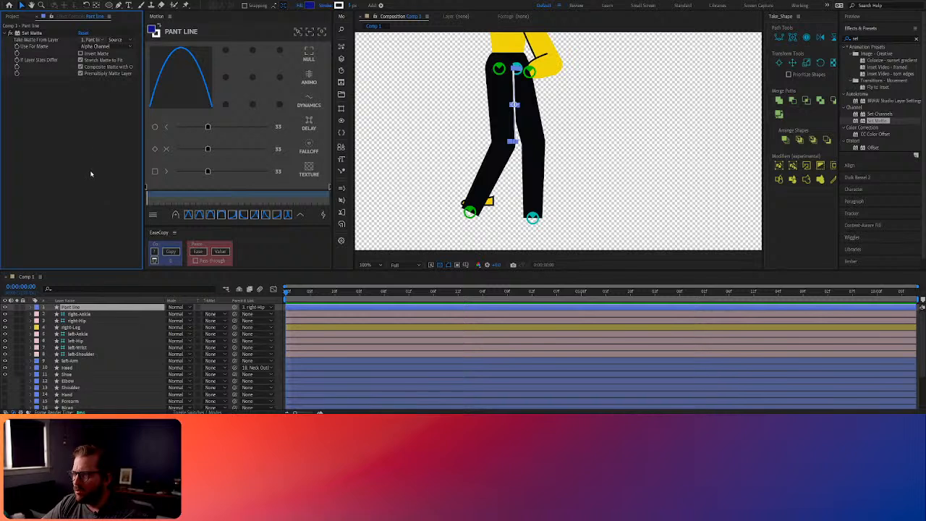
click(108, 227)
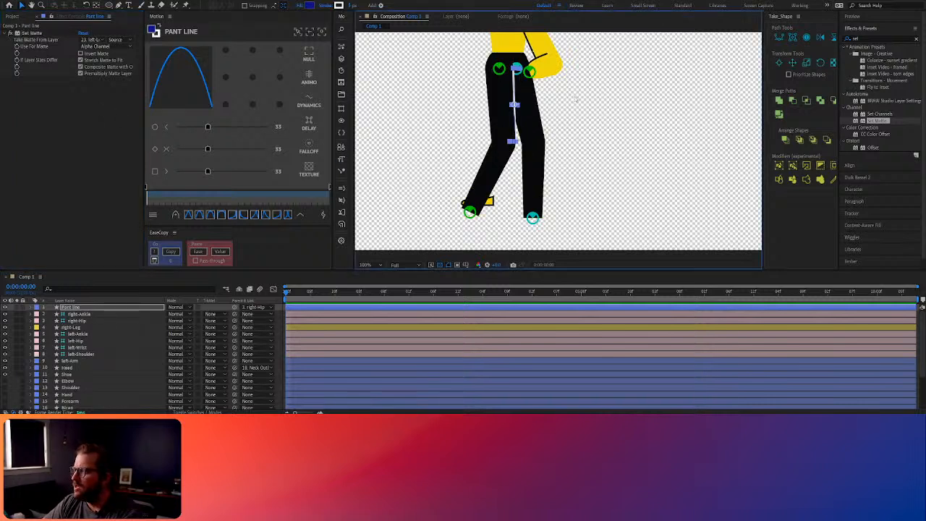
Step: Pull the right ankle controller back and up to bend the knee, and examine the pant line up close between the legs
click(470, 210)
drag(470, 210, 451, 200)
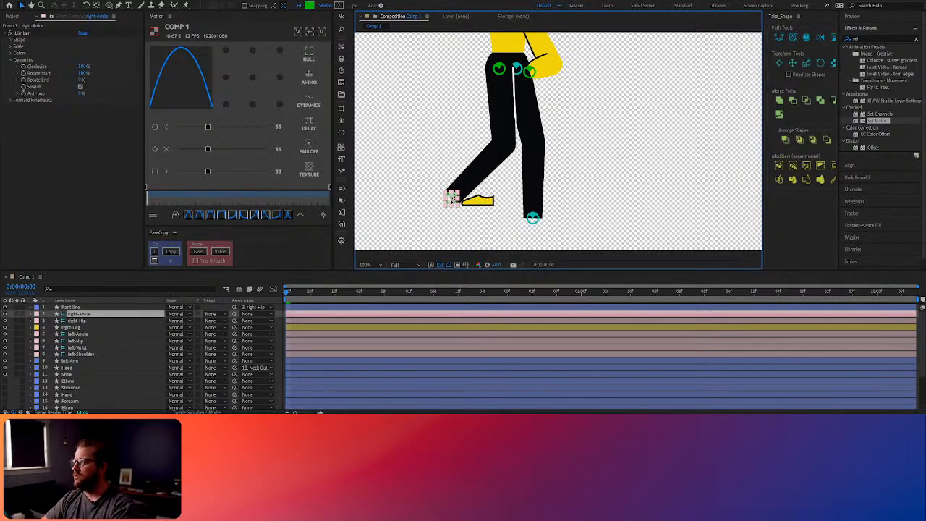
key(period)
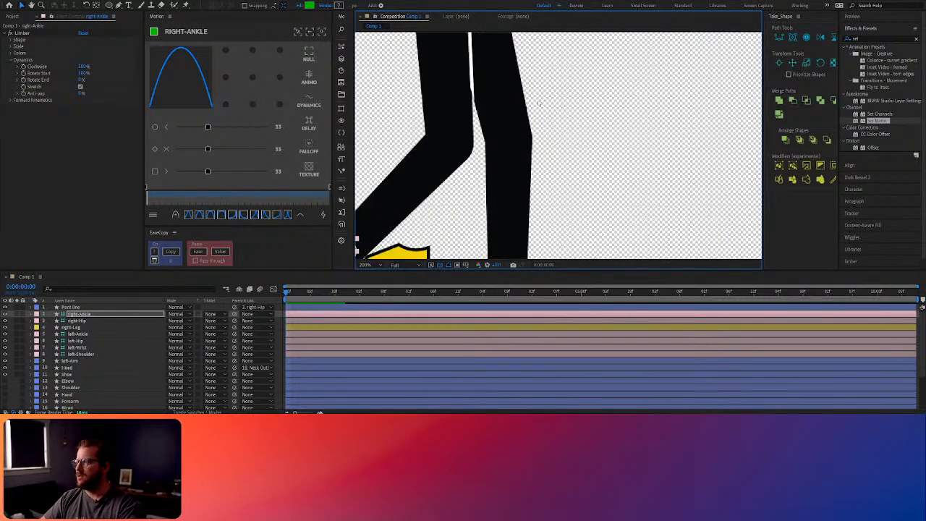
drag(445, 116, 511, 132)
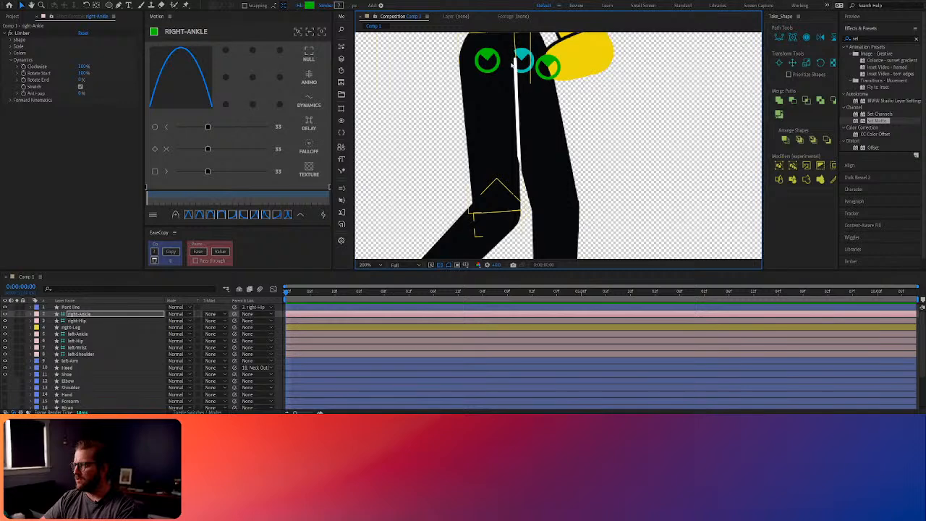
key(comma)
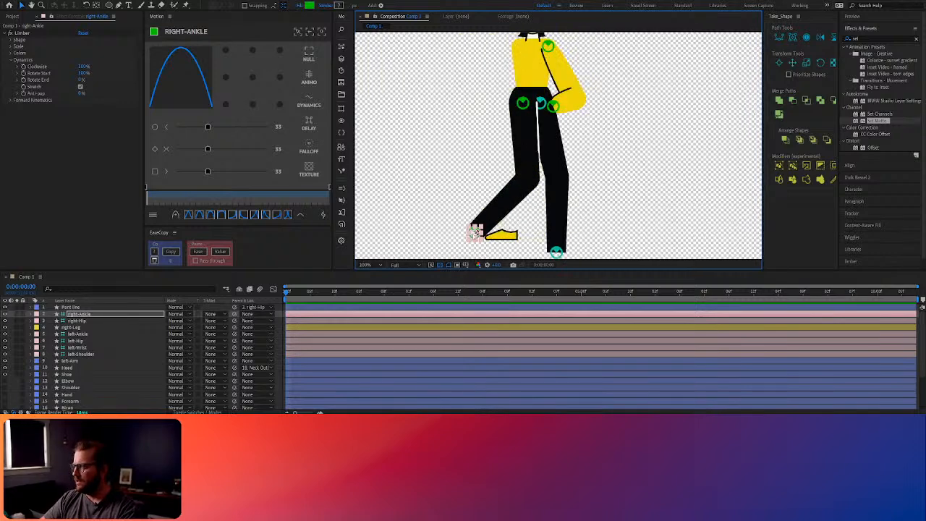
drag(474, 231, 458, 207)
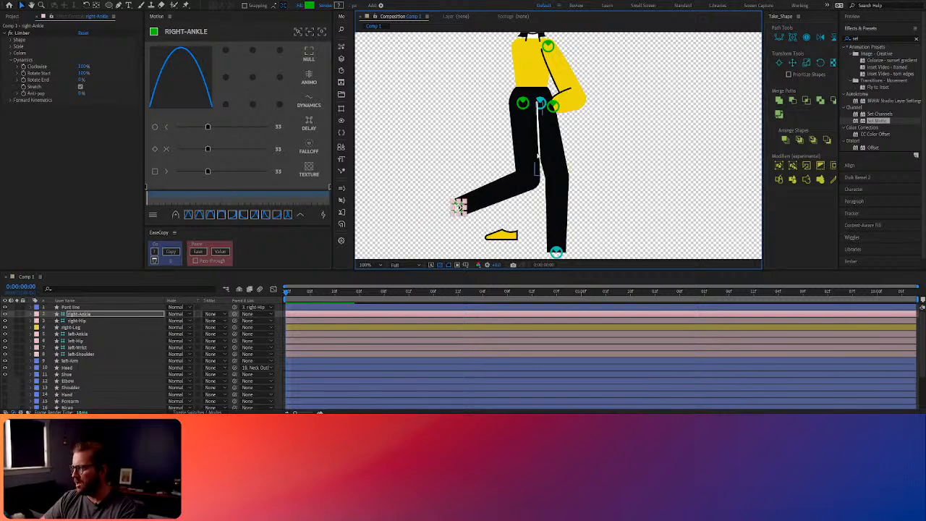
scroll(547, 160, up, 5)
scroll(547, 158, down, 5)
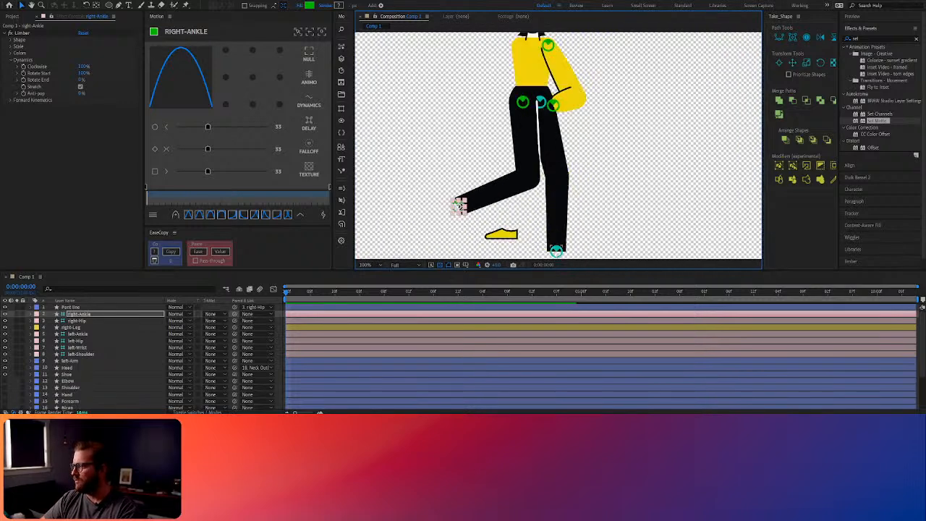
Step: Raise the left ankle controller to bend the left knee, and shift the right ankle controller slightly forward
click(556, 249)
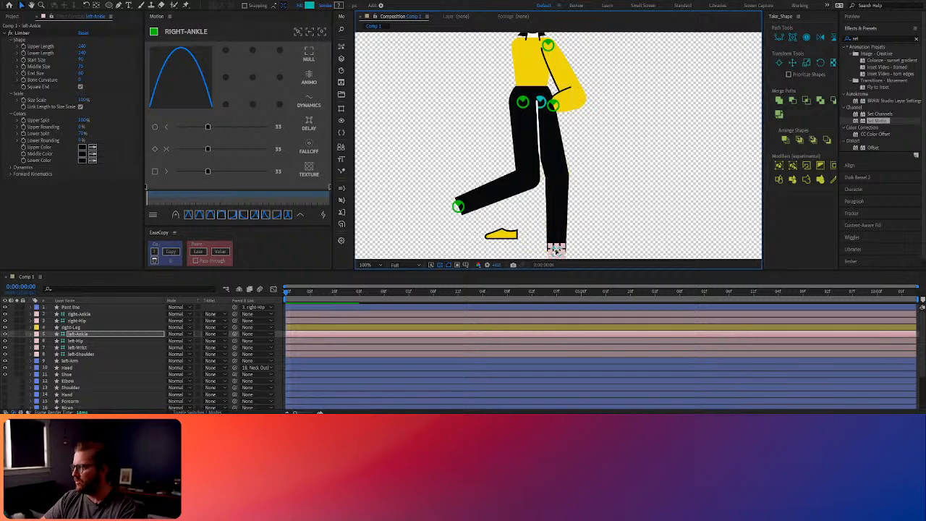
mouse_move(556, 249)
mouse_down()
mouse_move(562, 217)
mouse_move(559, 235)
mouse_up()
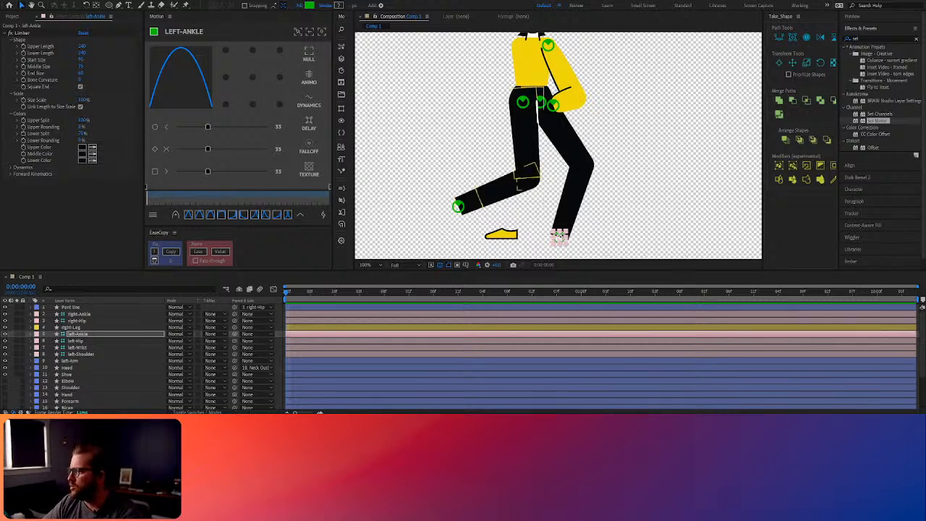
drag(458, 206, 471, 210)
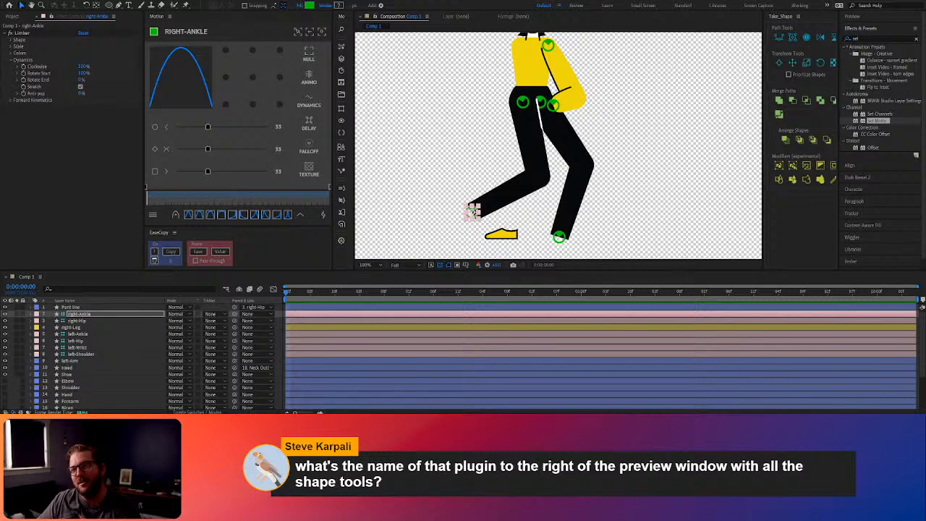
click(774, 141)
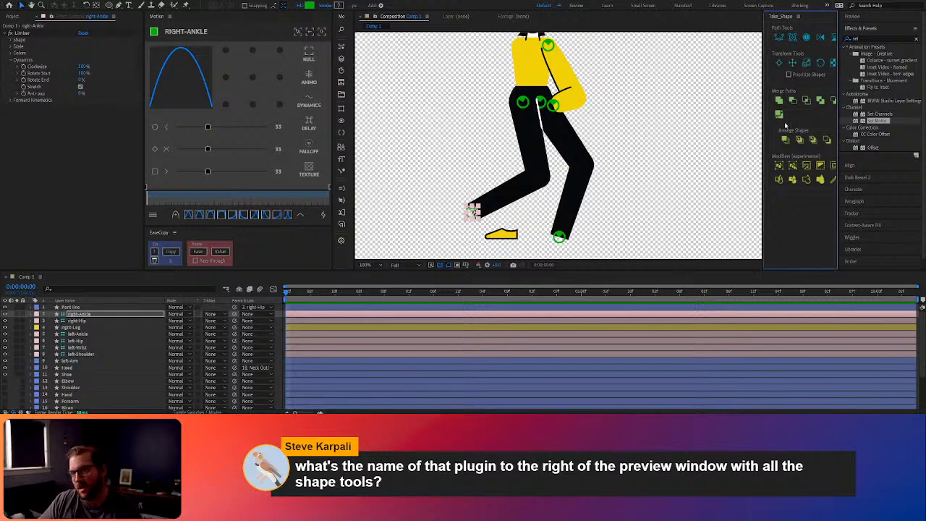